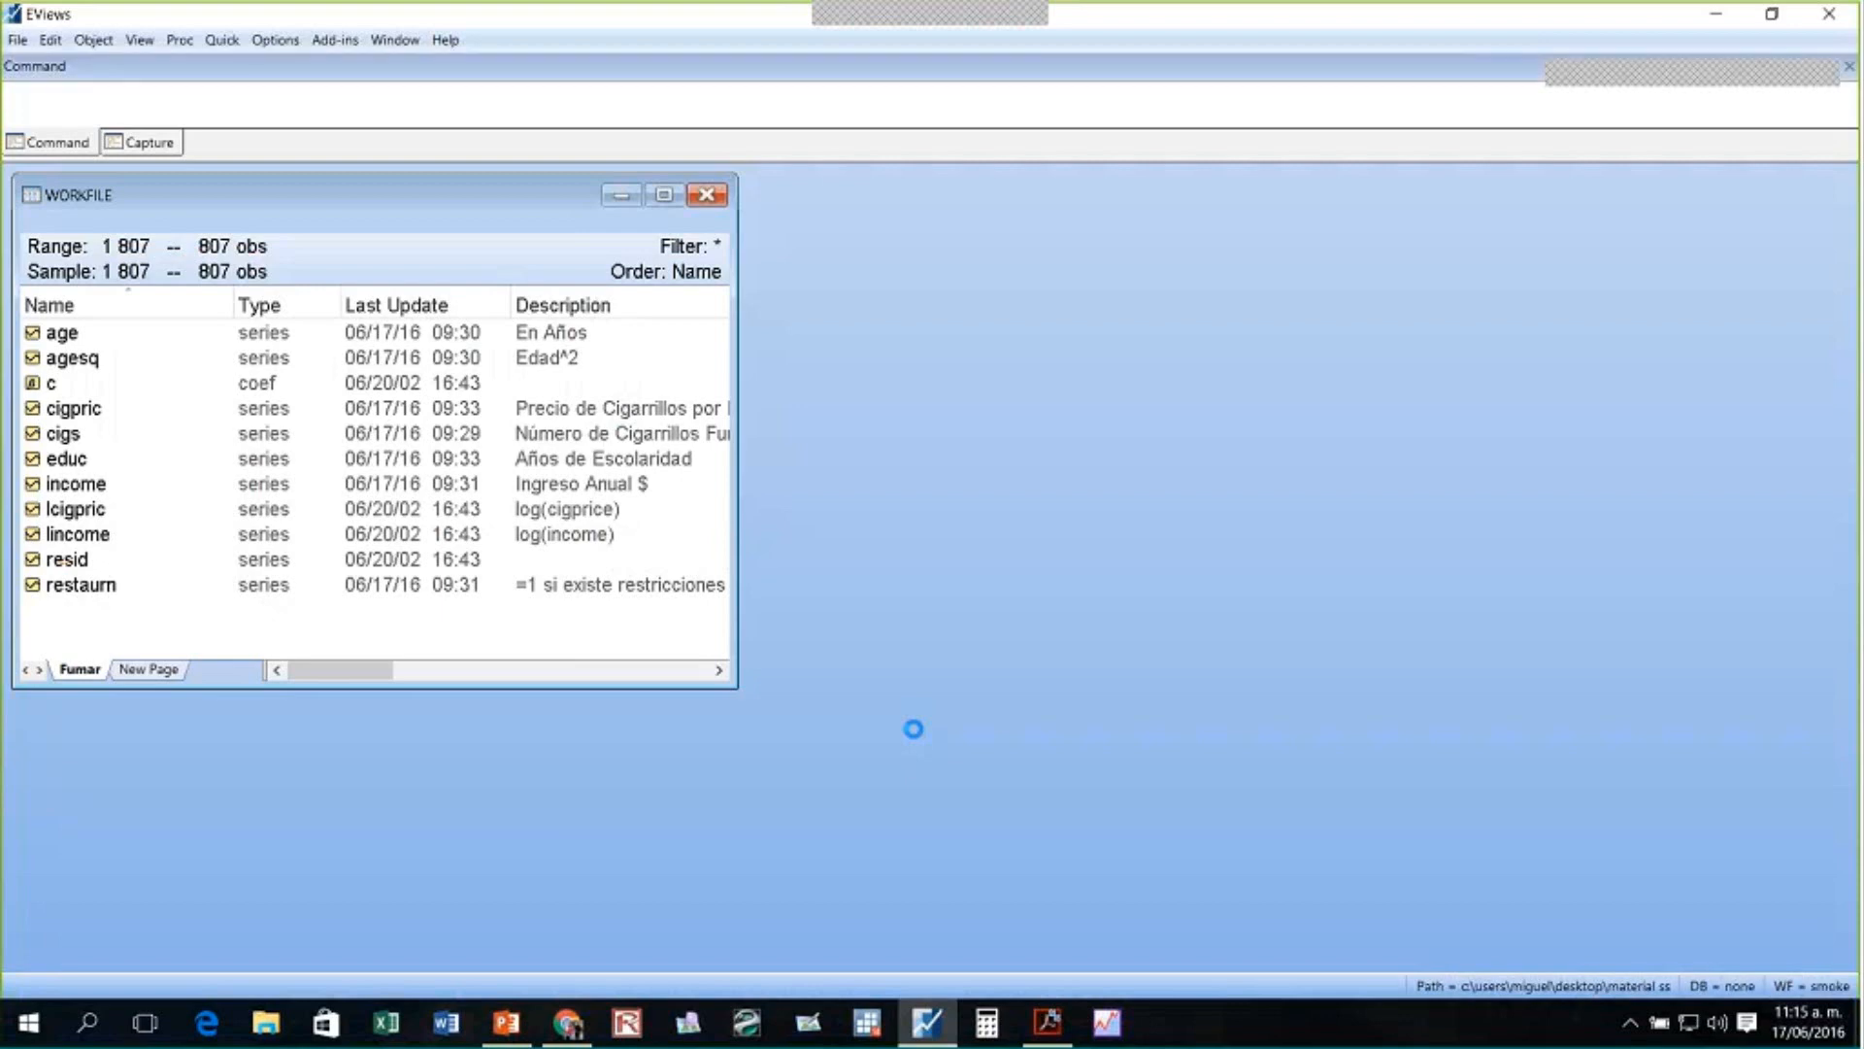
- Move the SMOKE workfile window toward the middle of the workspace and widen it to show the full series descriptions
{"action": "left_click_drag", "start_coordinate": [441, 189], "coordinate": [954, 250]}
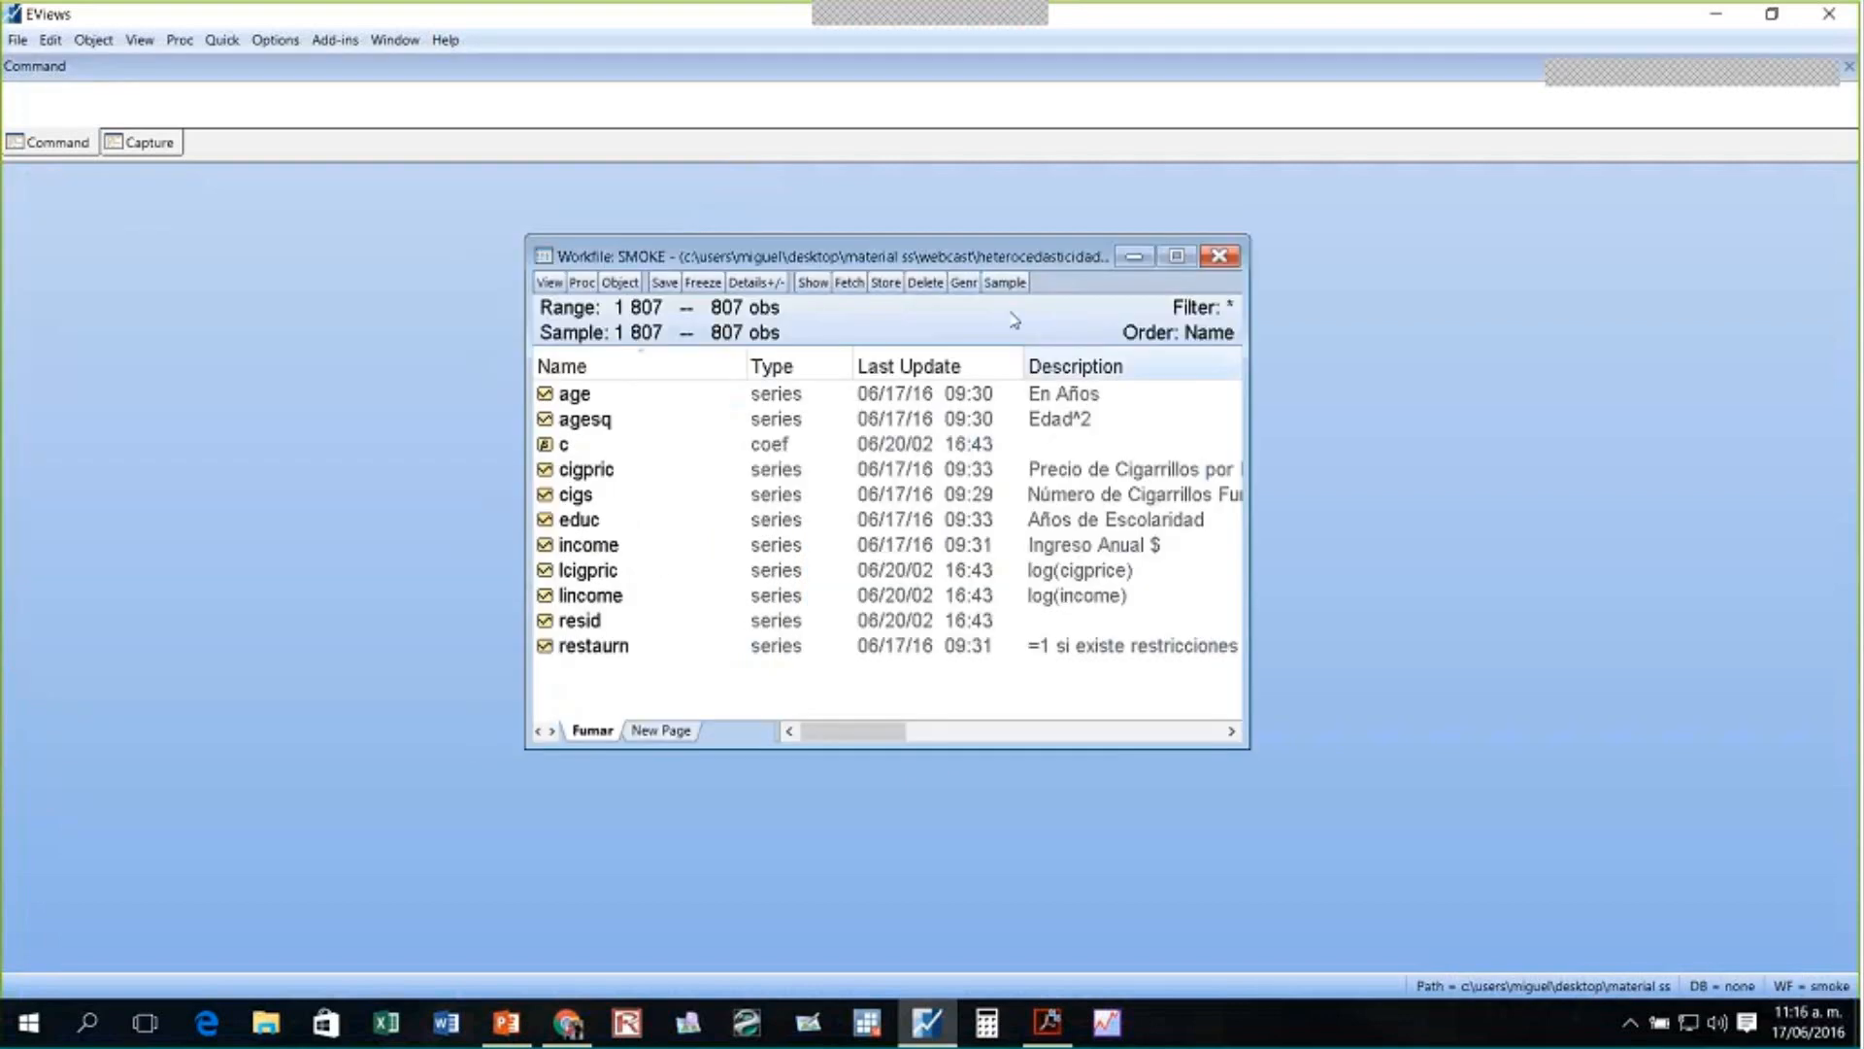
{"action": "left_click", "coordinate": [761, 285]}
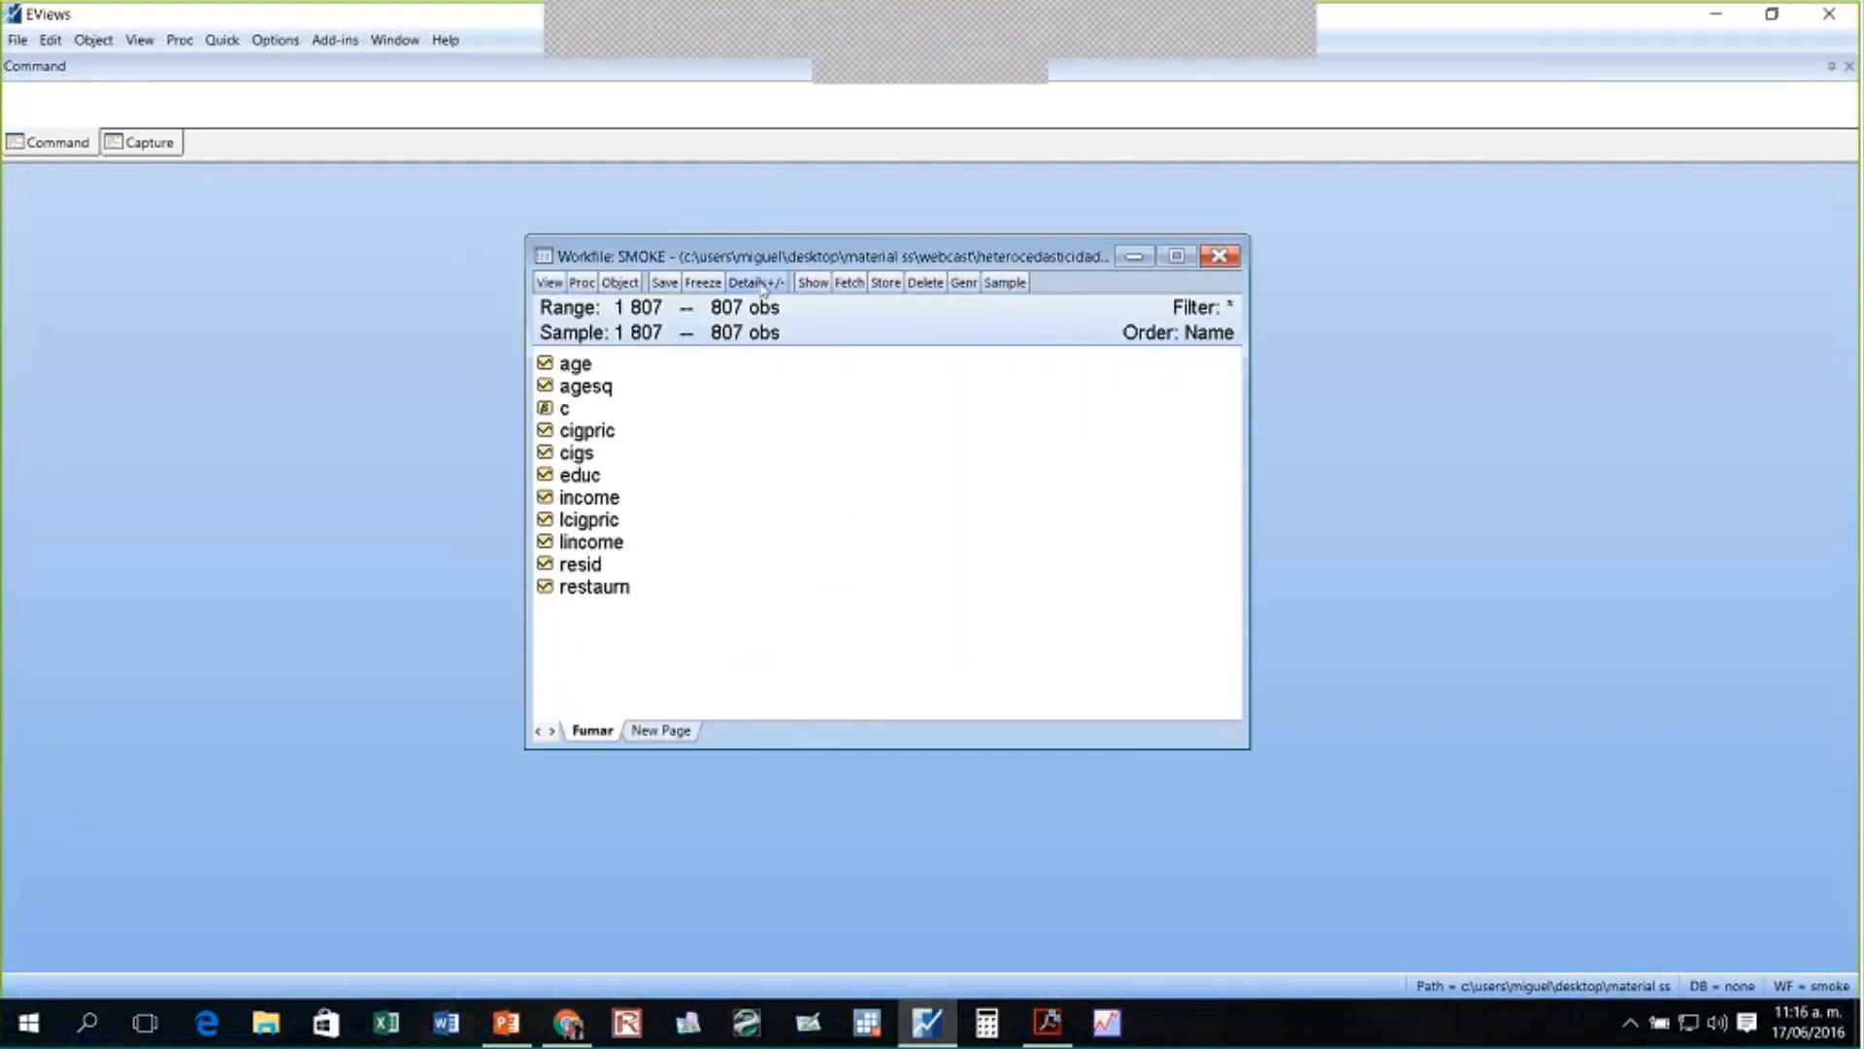
{"action": "left_click", "coordinate": [761, 285]}
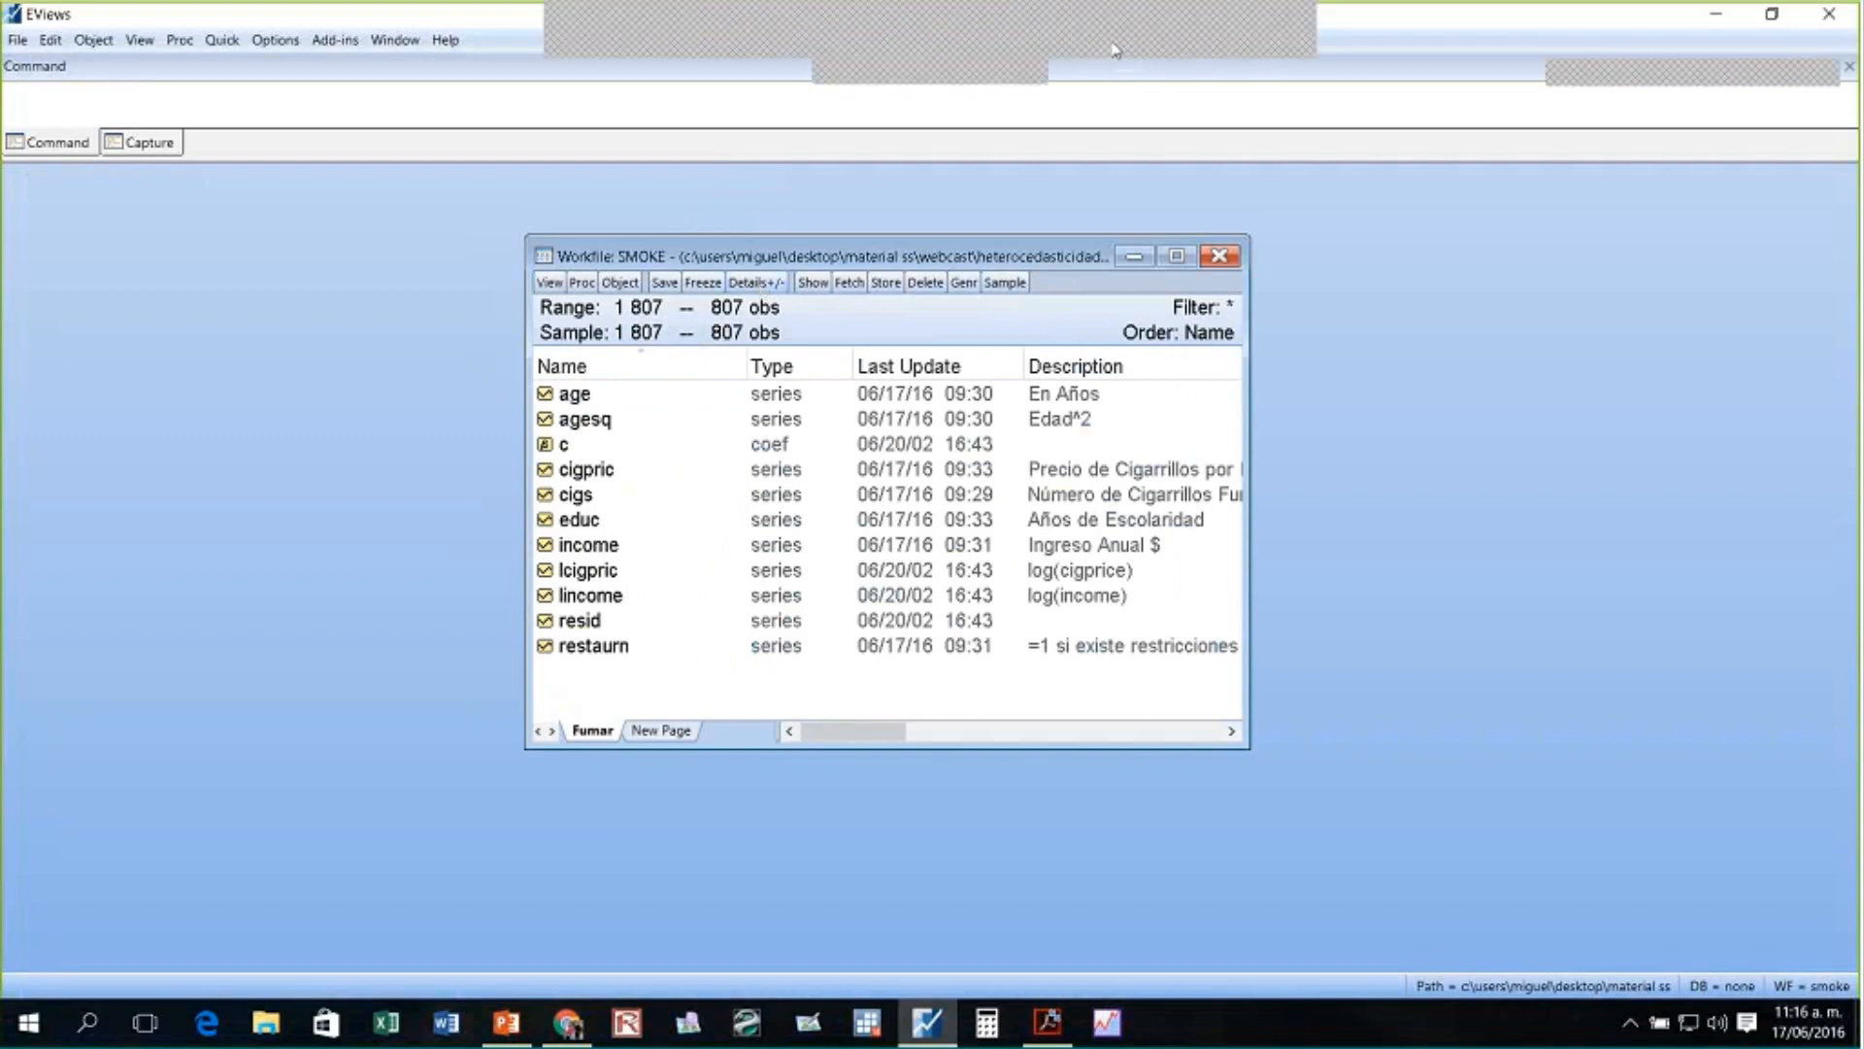
{"action": "left_click", "coordinate": [1171, 30]}
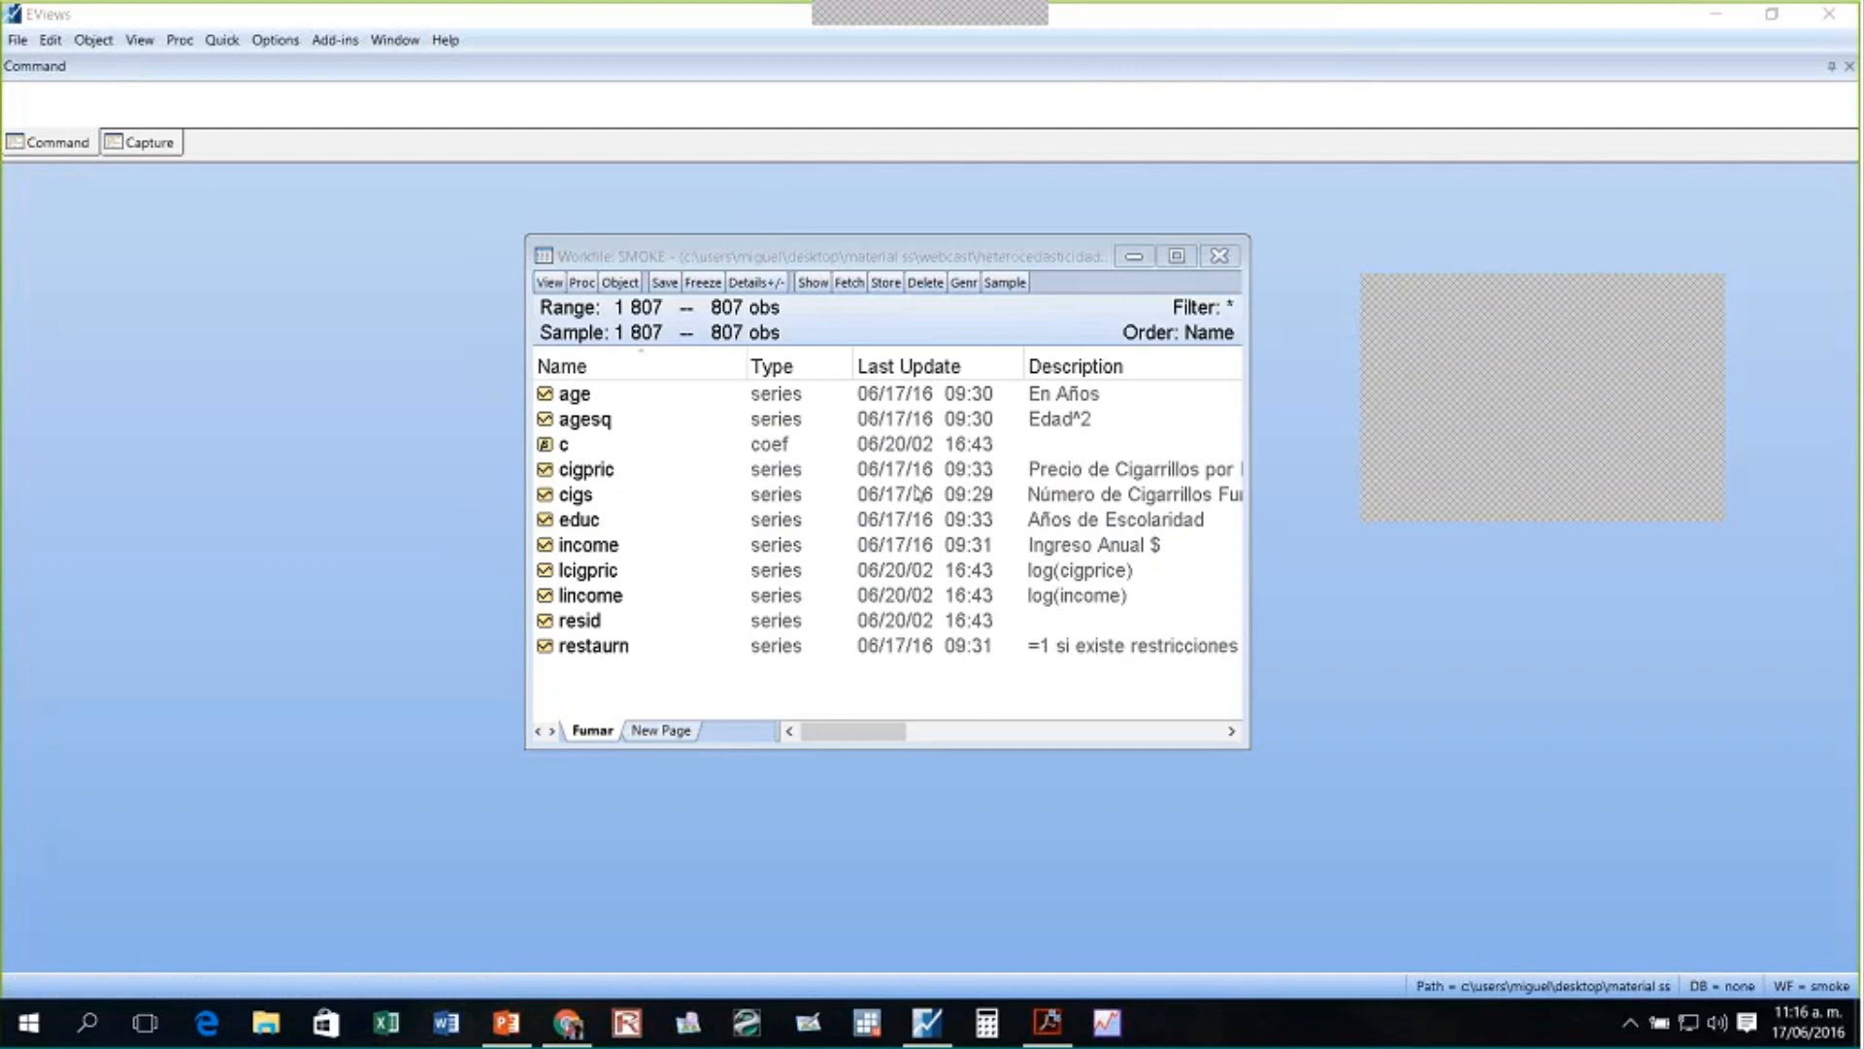
{"action": "left_click", "coordinate": [633, 692]}
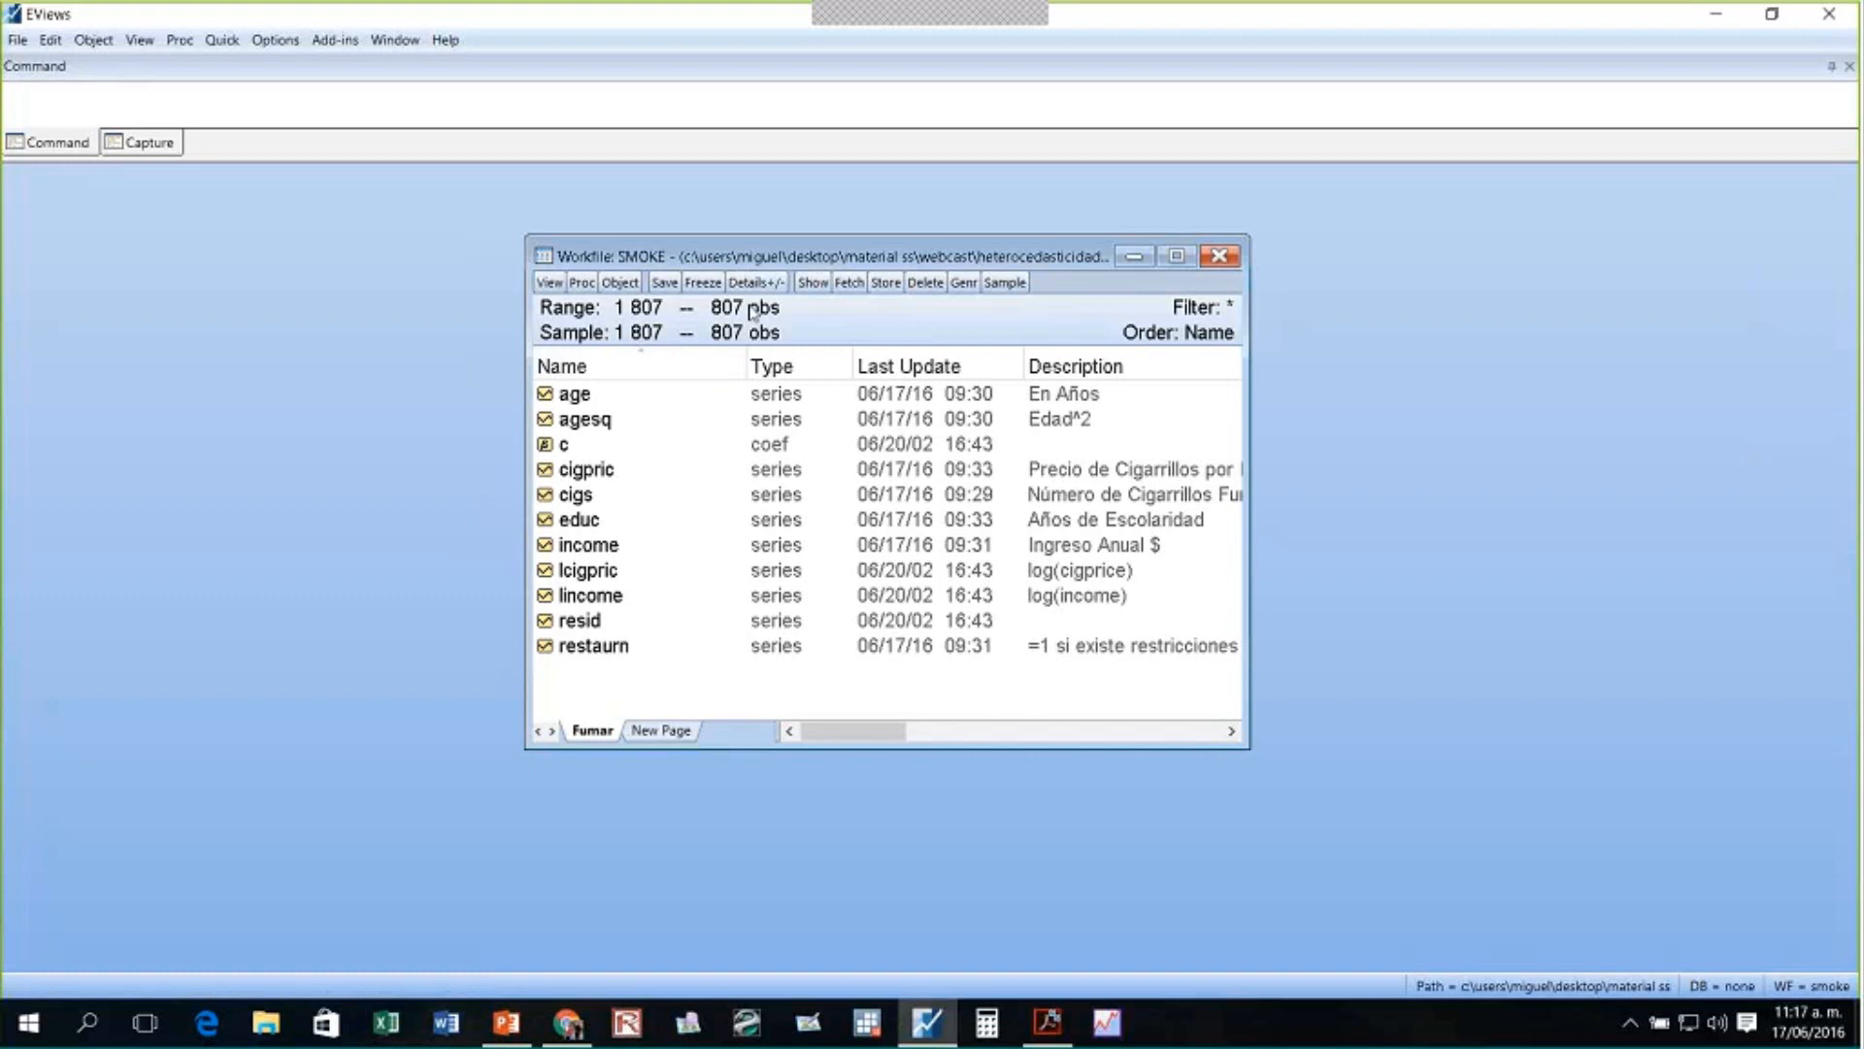
{"action": "left_click_drag", "start_coordinate": [1250, 455], "coordinate": [1505, 453]}
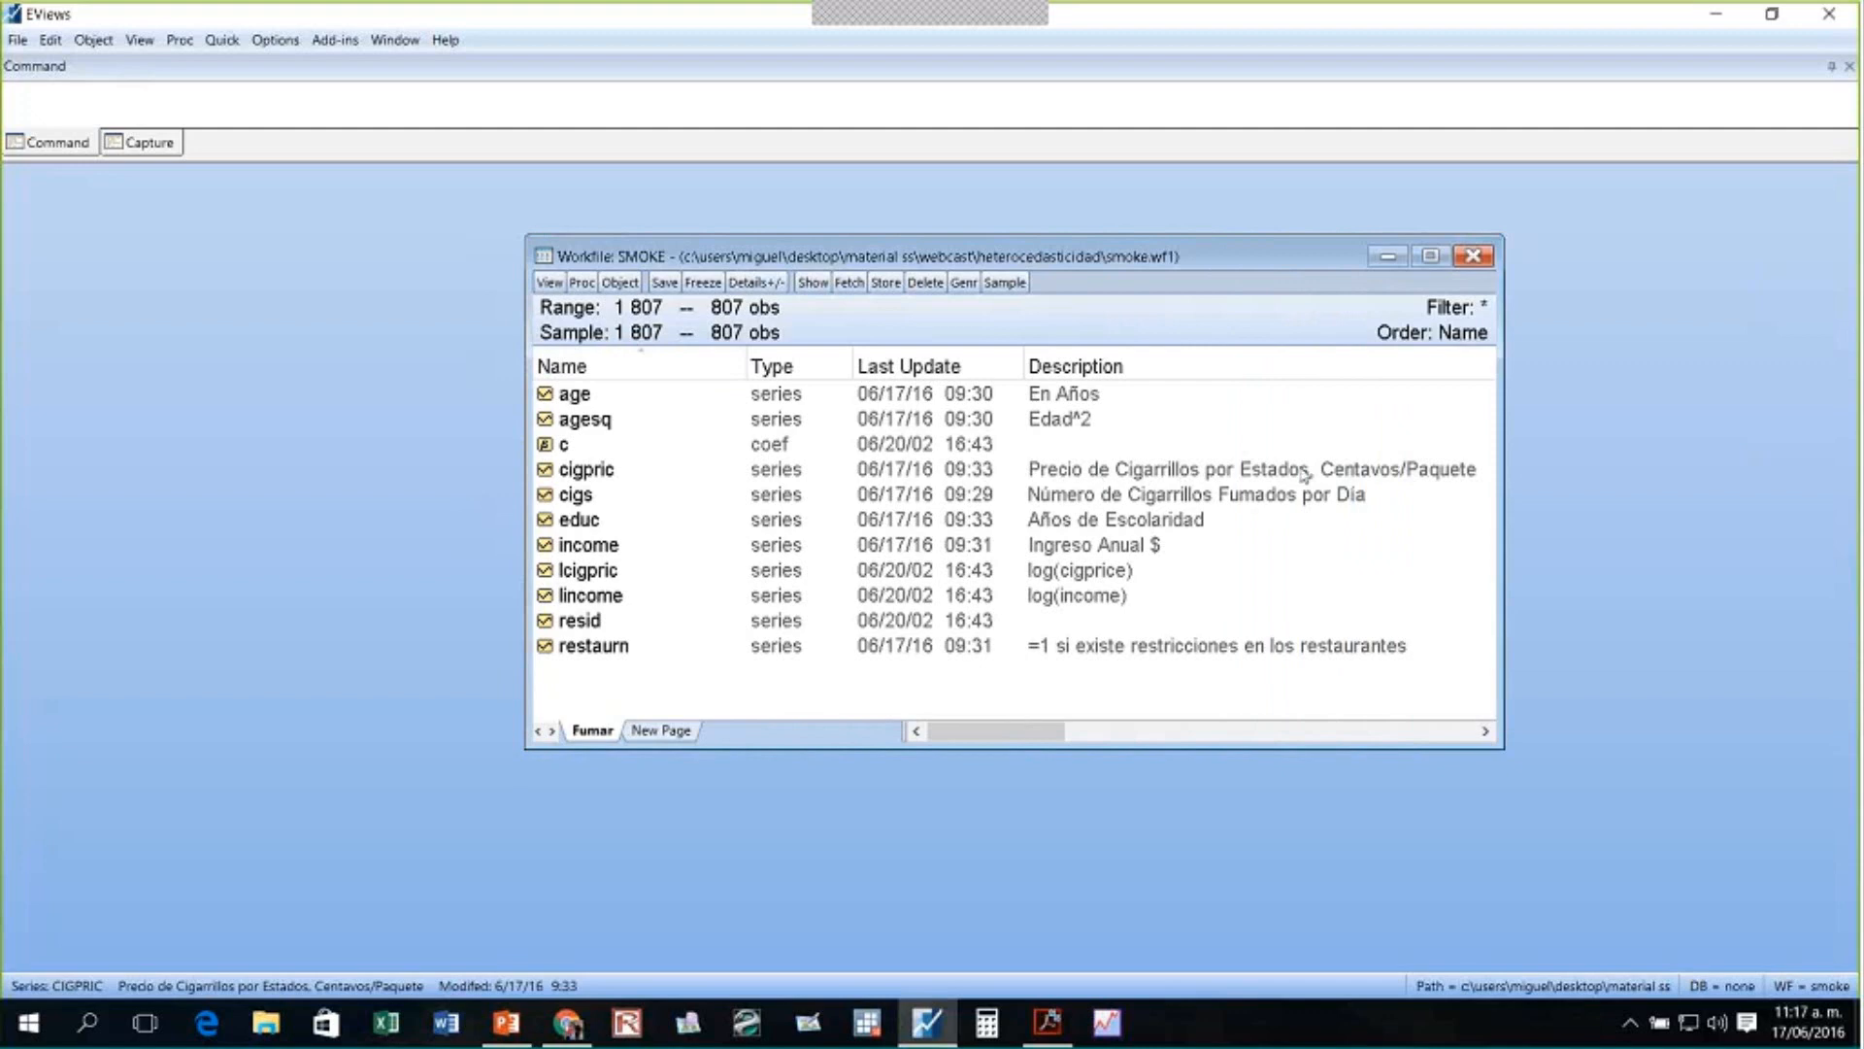
- Estimate a least squares equation of cigs on cigpric with a constant over sample 1 807
{"action": "left_click", "coordinate": [585, 500]}
{"action": "left_click", "coordinate": [579, 476], "text": "ctrl"}
{"action": "right_click", "coordinate": [579, 476]}
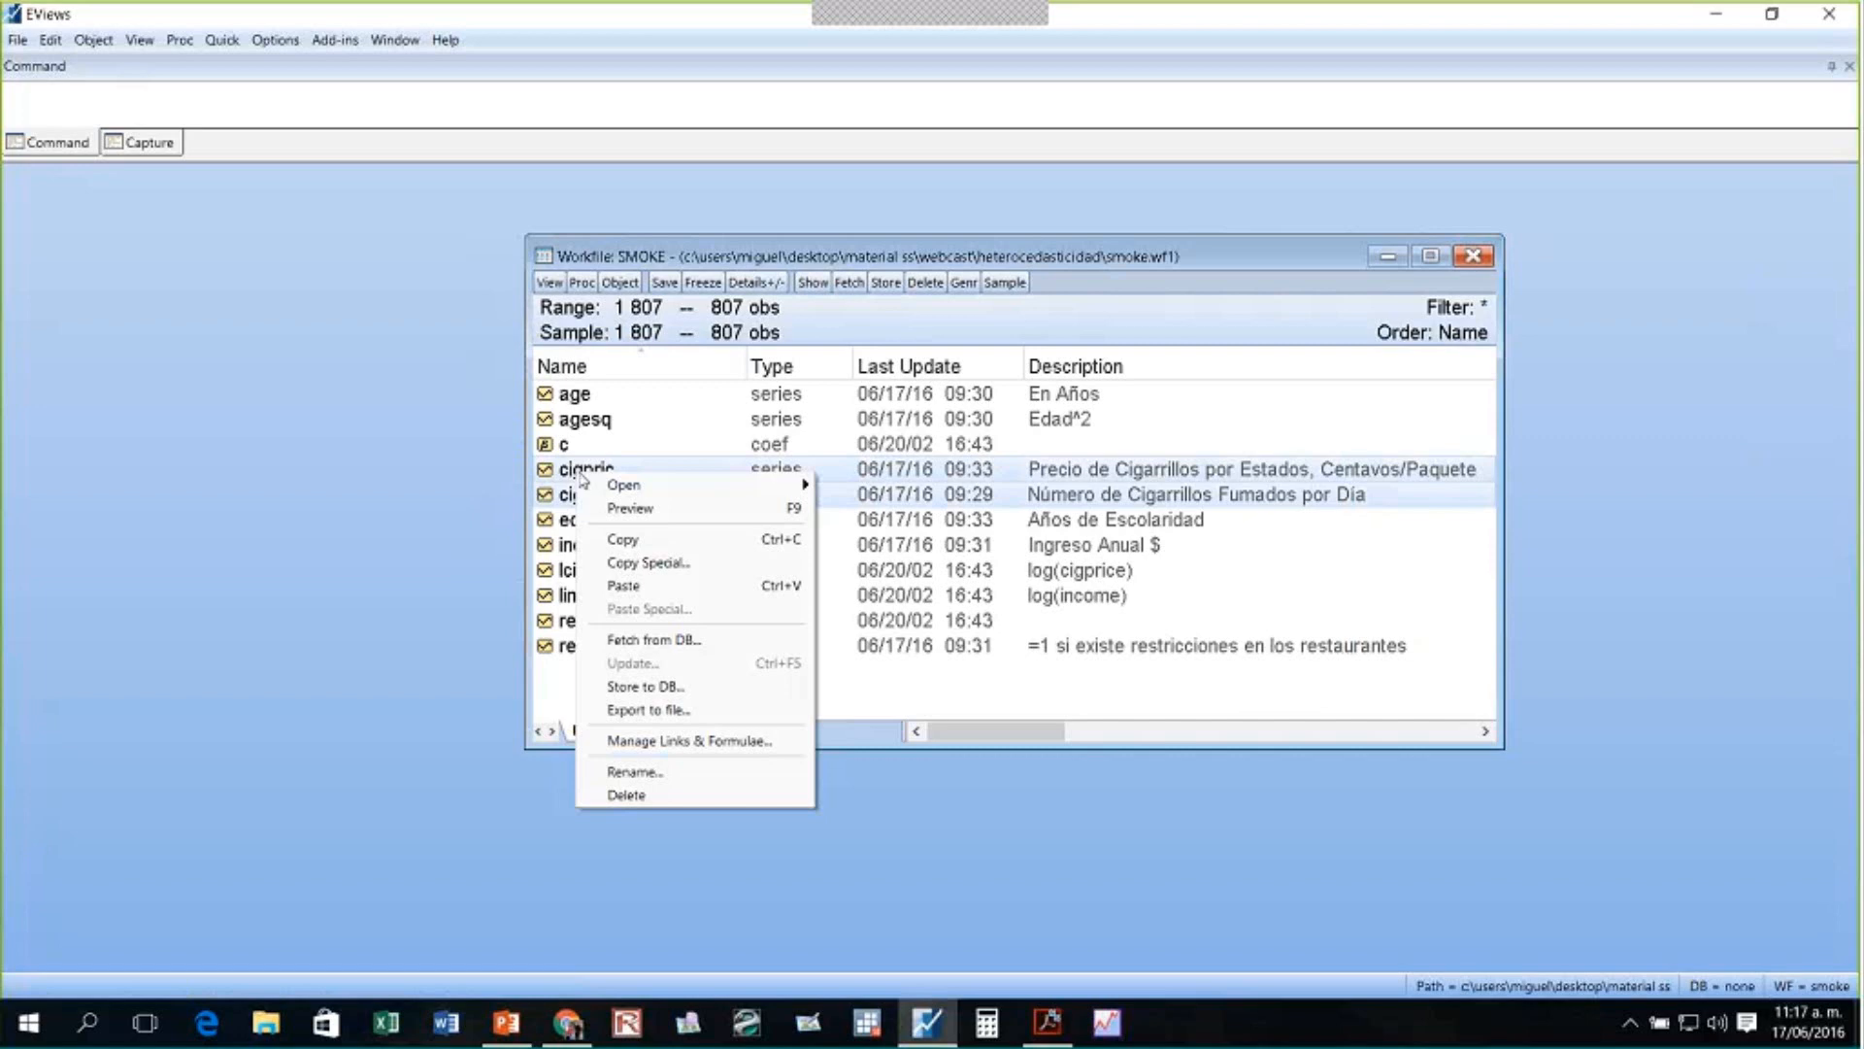
{"action": "key", "text": "Escape"}
{"action": "right_click", "coordinate": [594, 476]}
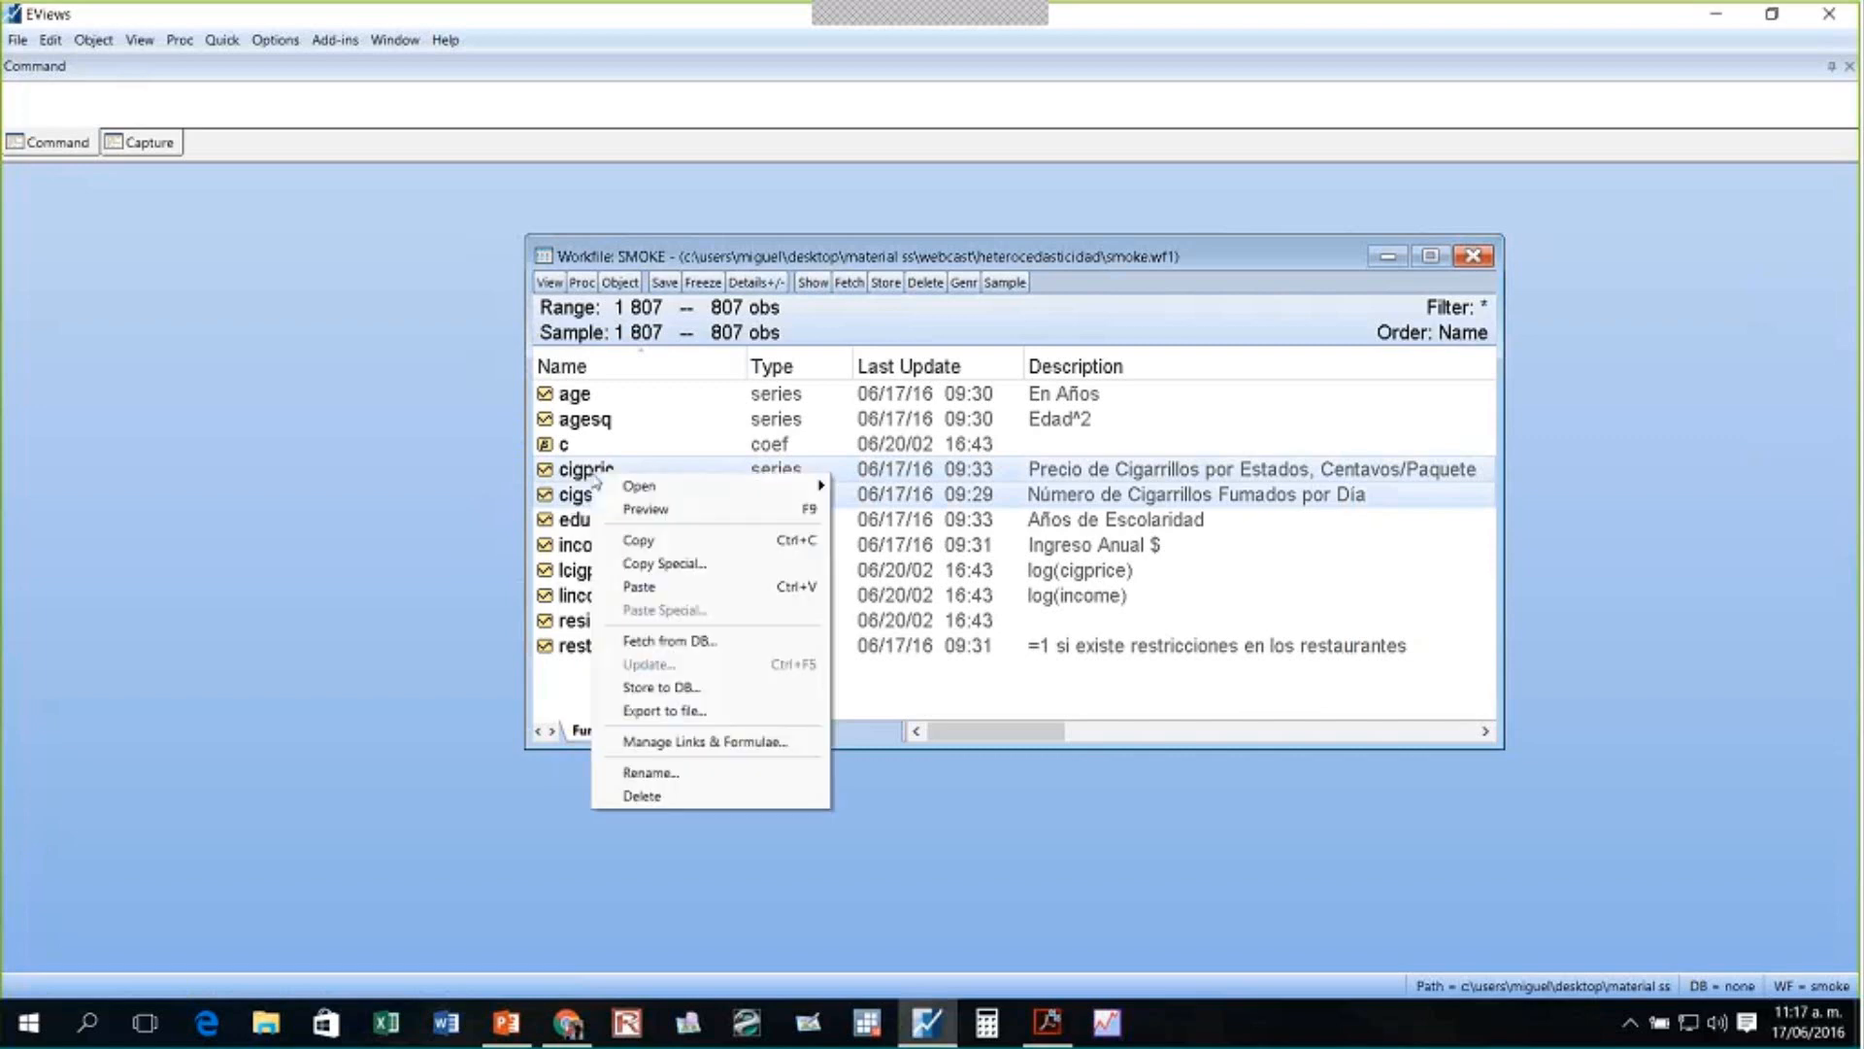
{"action": "mouse_move", "coordinate": [742, 494]}
{"action": "left_click", "coordinate": [901, 509]}
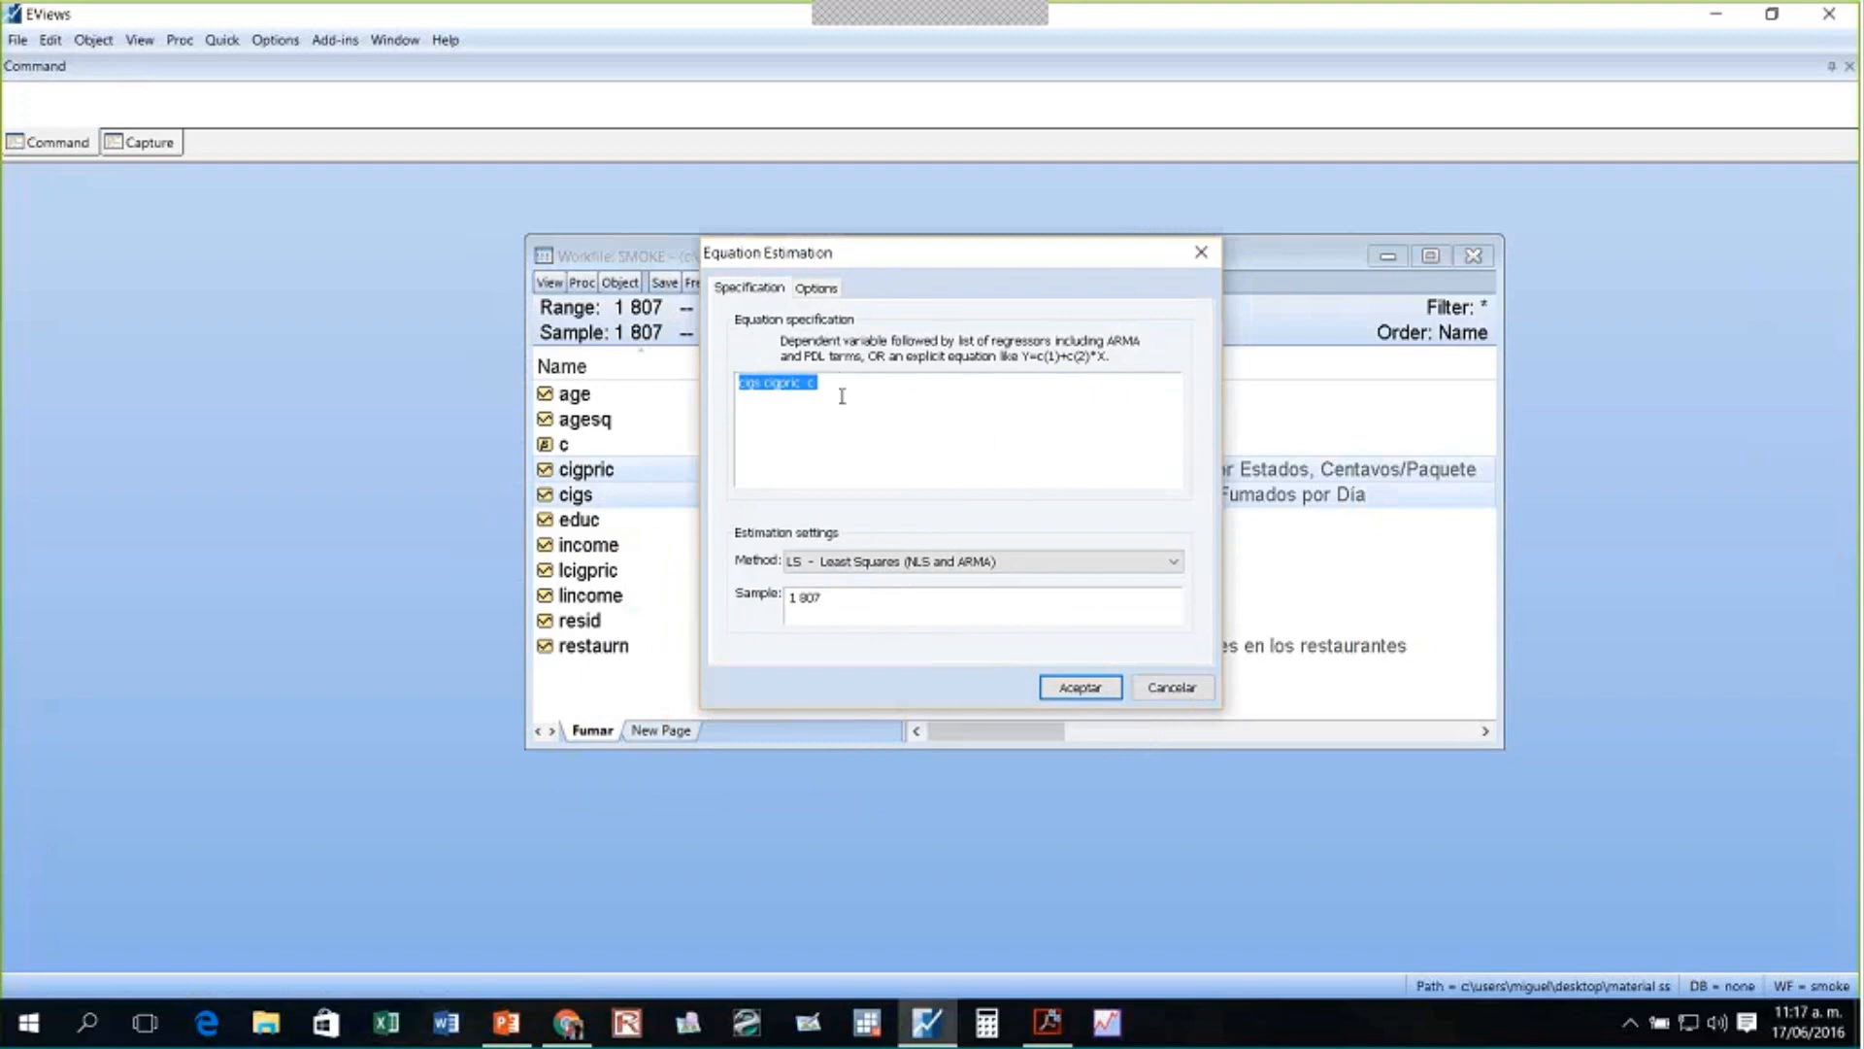
{"action": "key", "text": "Return"}
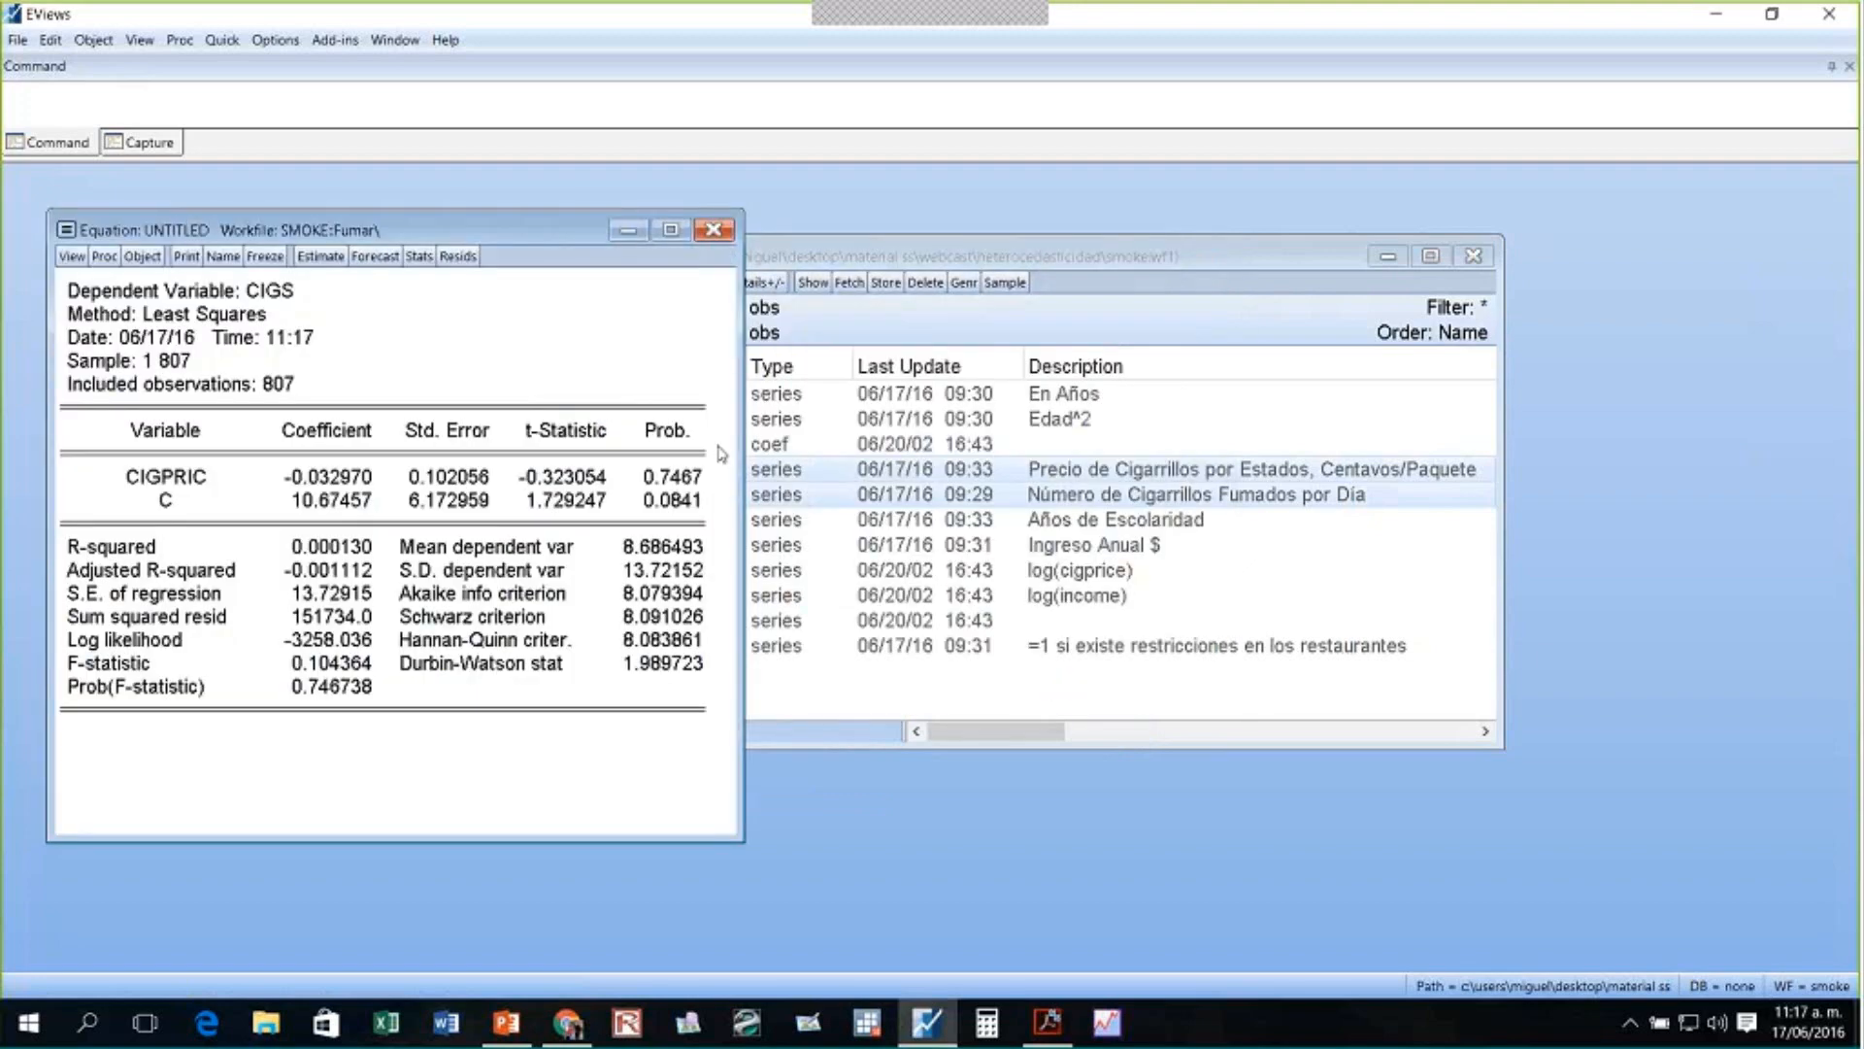
- Review the coefficients and Prob(F-statistic) of the cigs on cigpric regression, and close the untitled equation without keeping it
{"action": "left_click_drag", "start_coordinate": [453, 231], "coordinate": [1074, 249]}
{"action": "left_click", "coordinate": [1299, 37]}
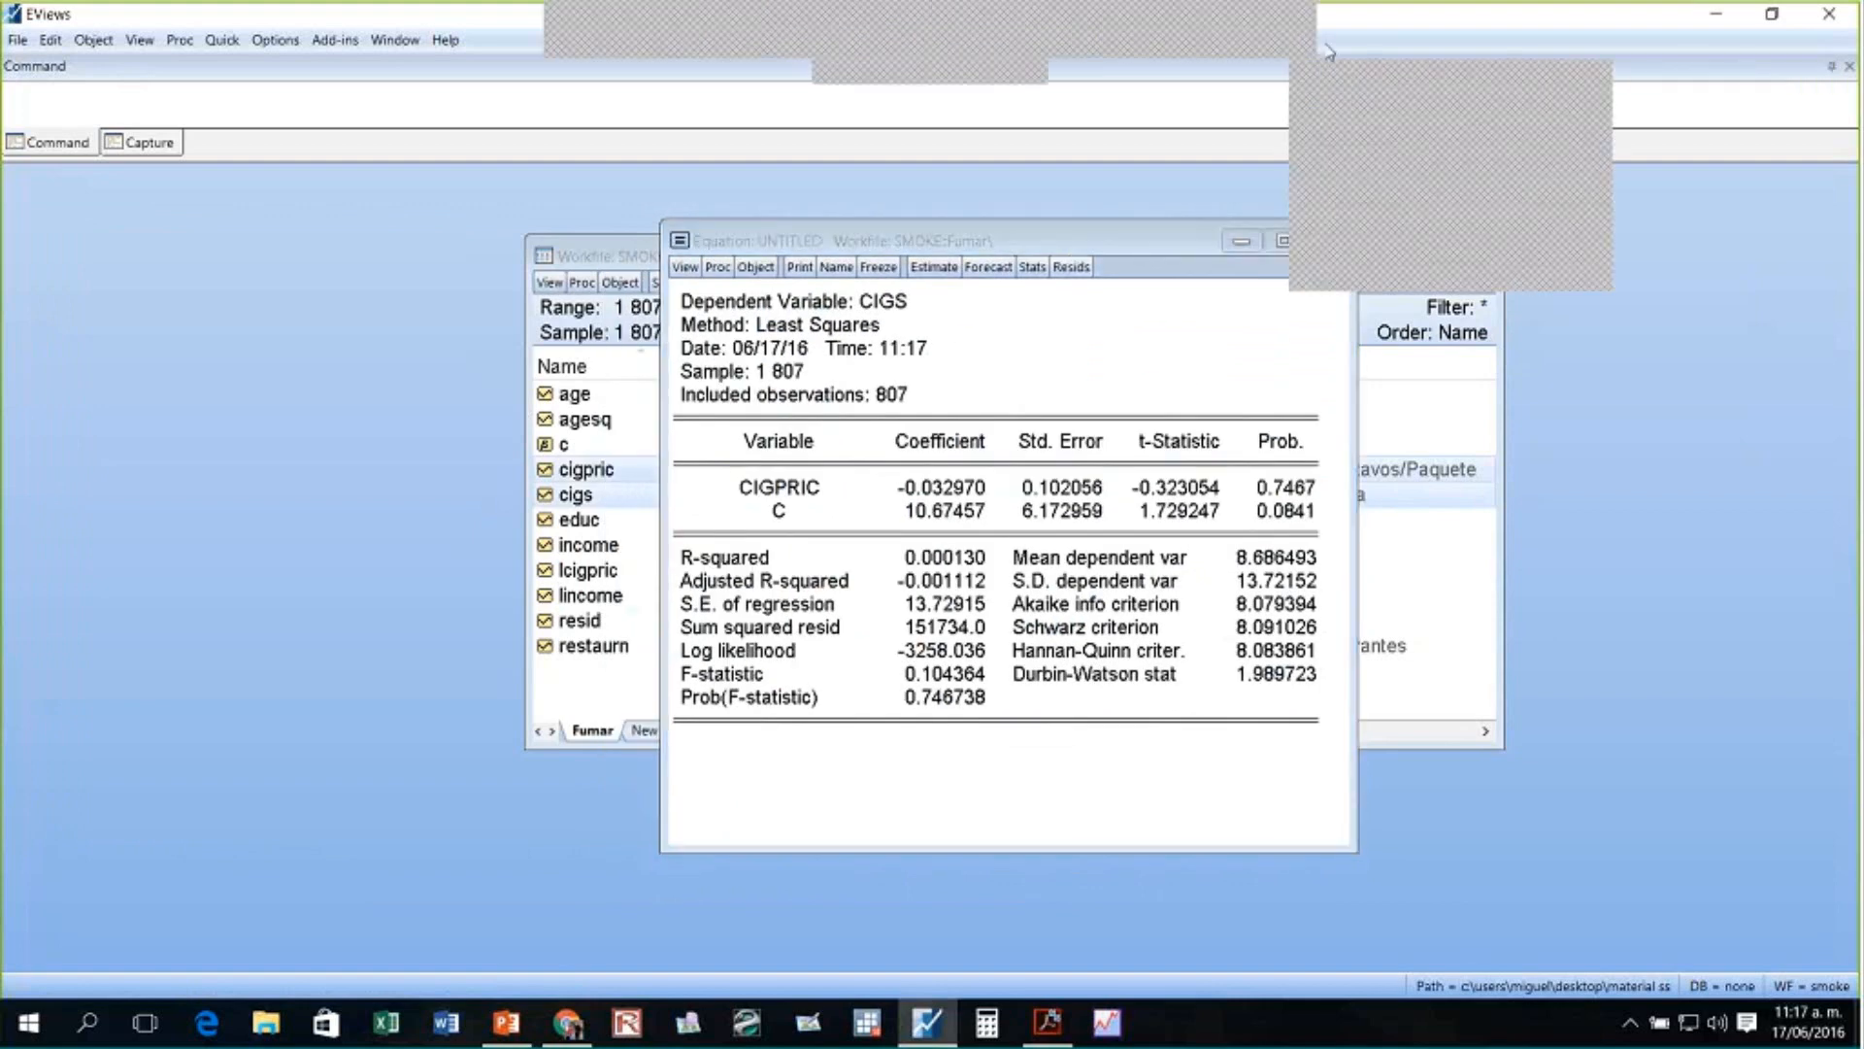
{"action": "left_click", "coordinate": [1349, 82]}
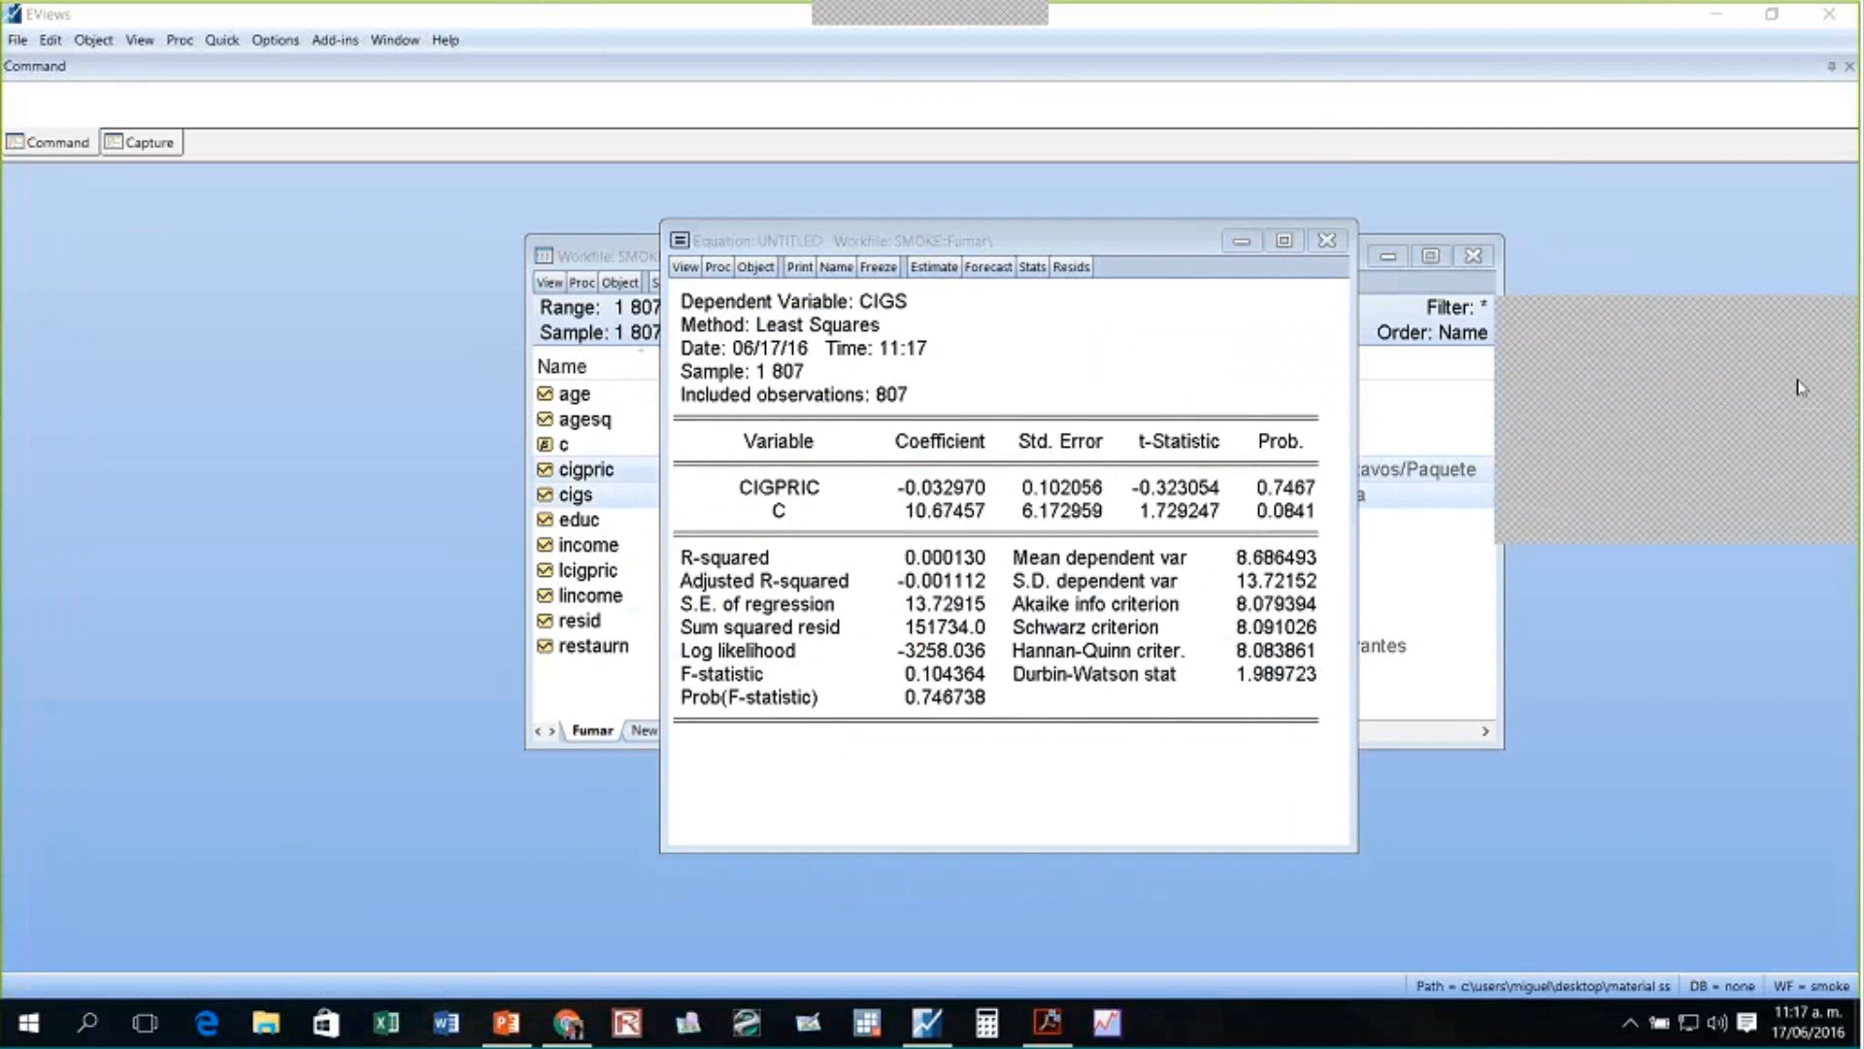
{"action": "left_click", "coordinate": [1843, 314]}
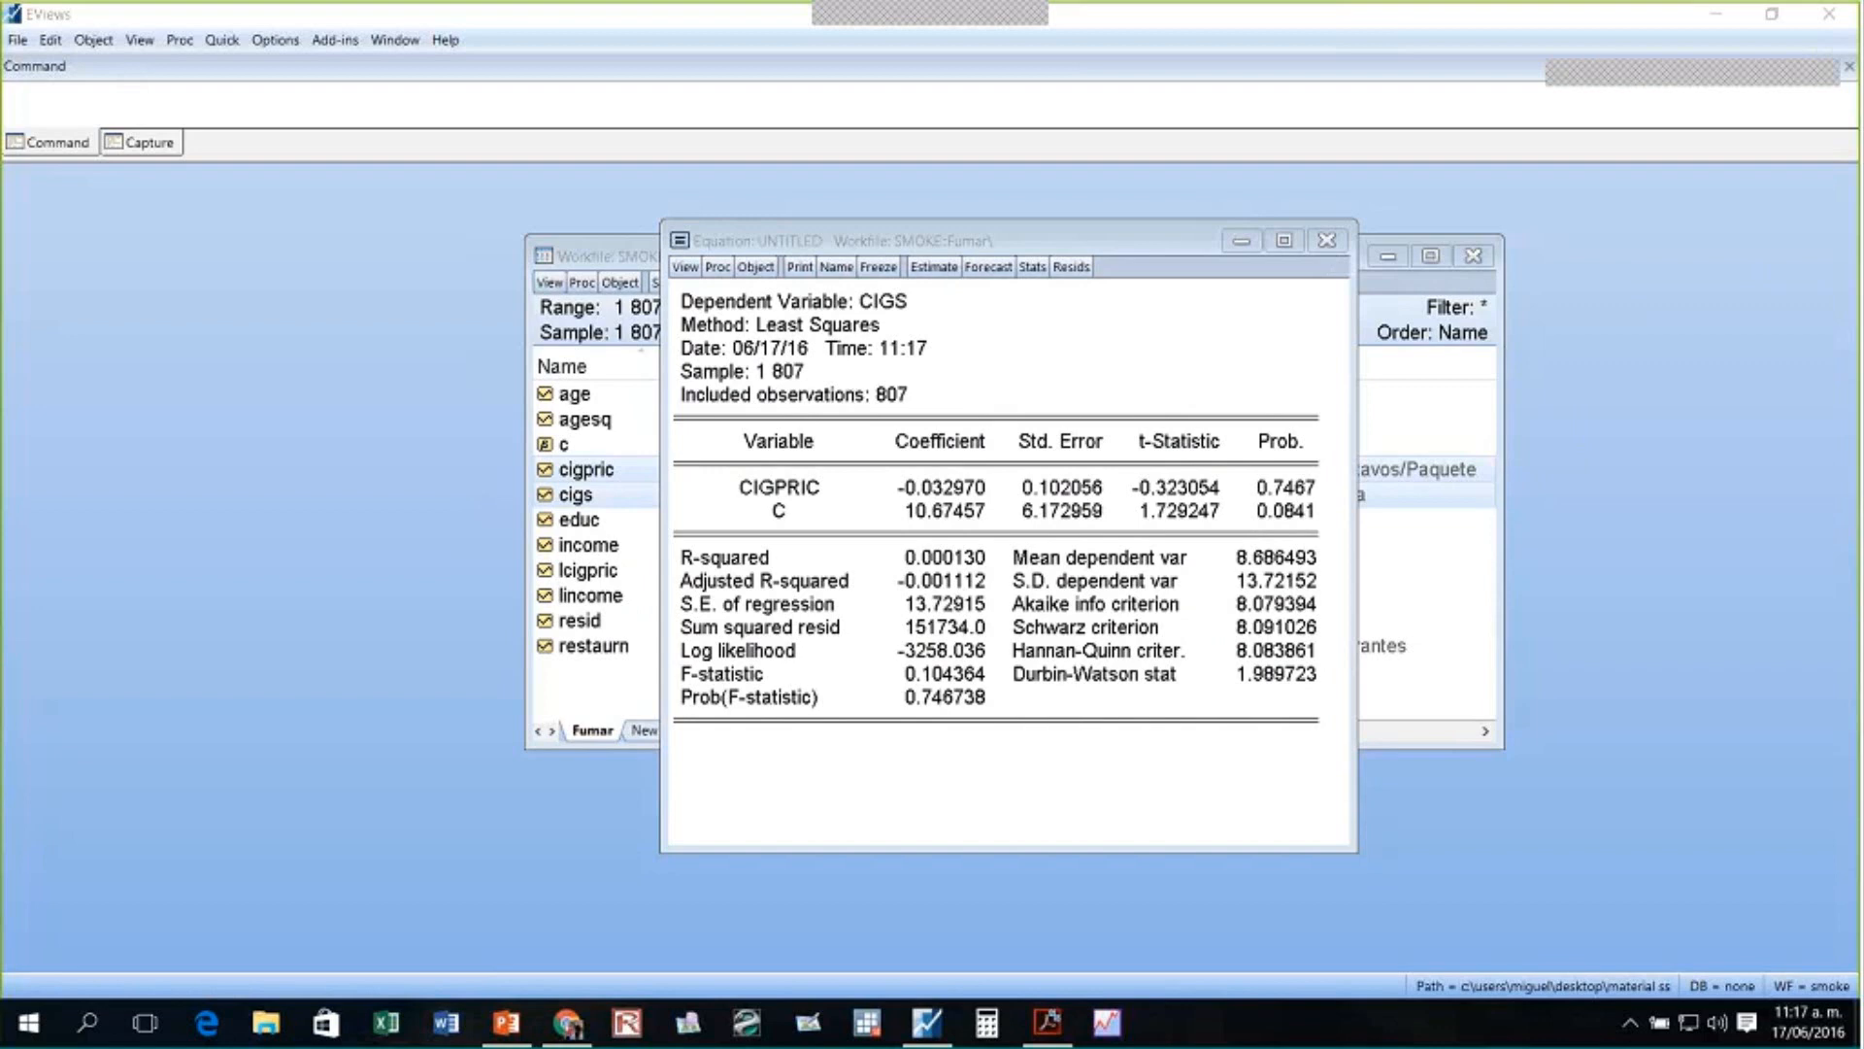
{"action": "left_click", "coordinate": [917, 696]}
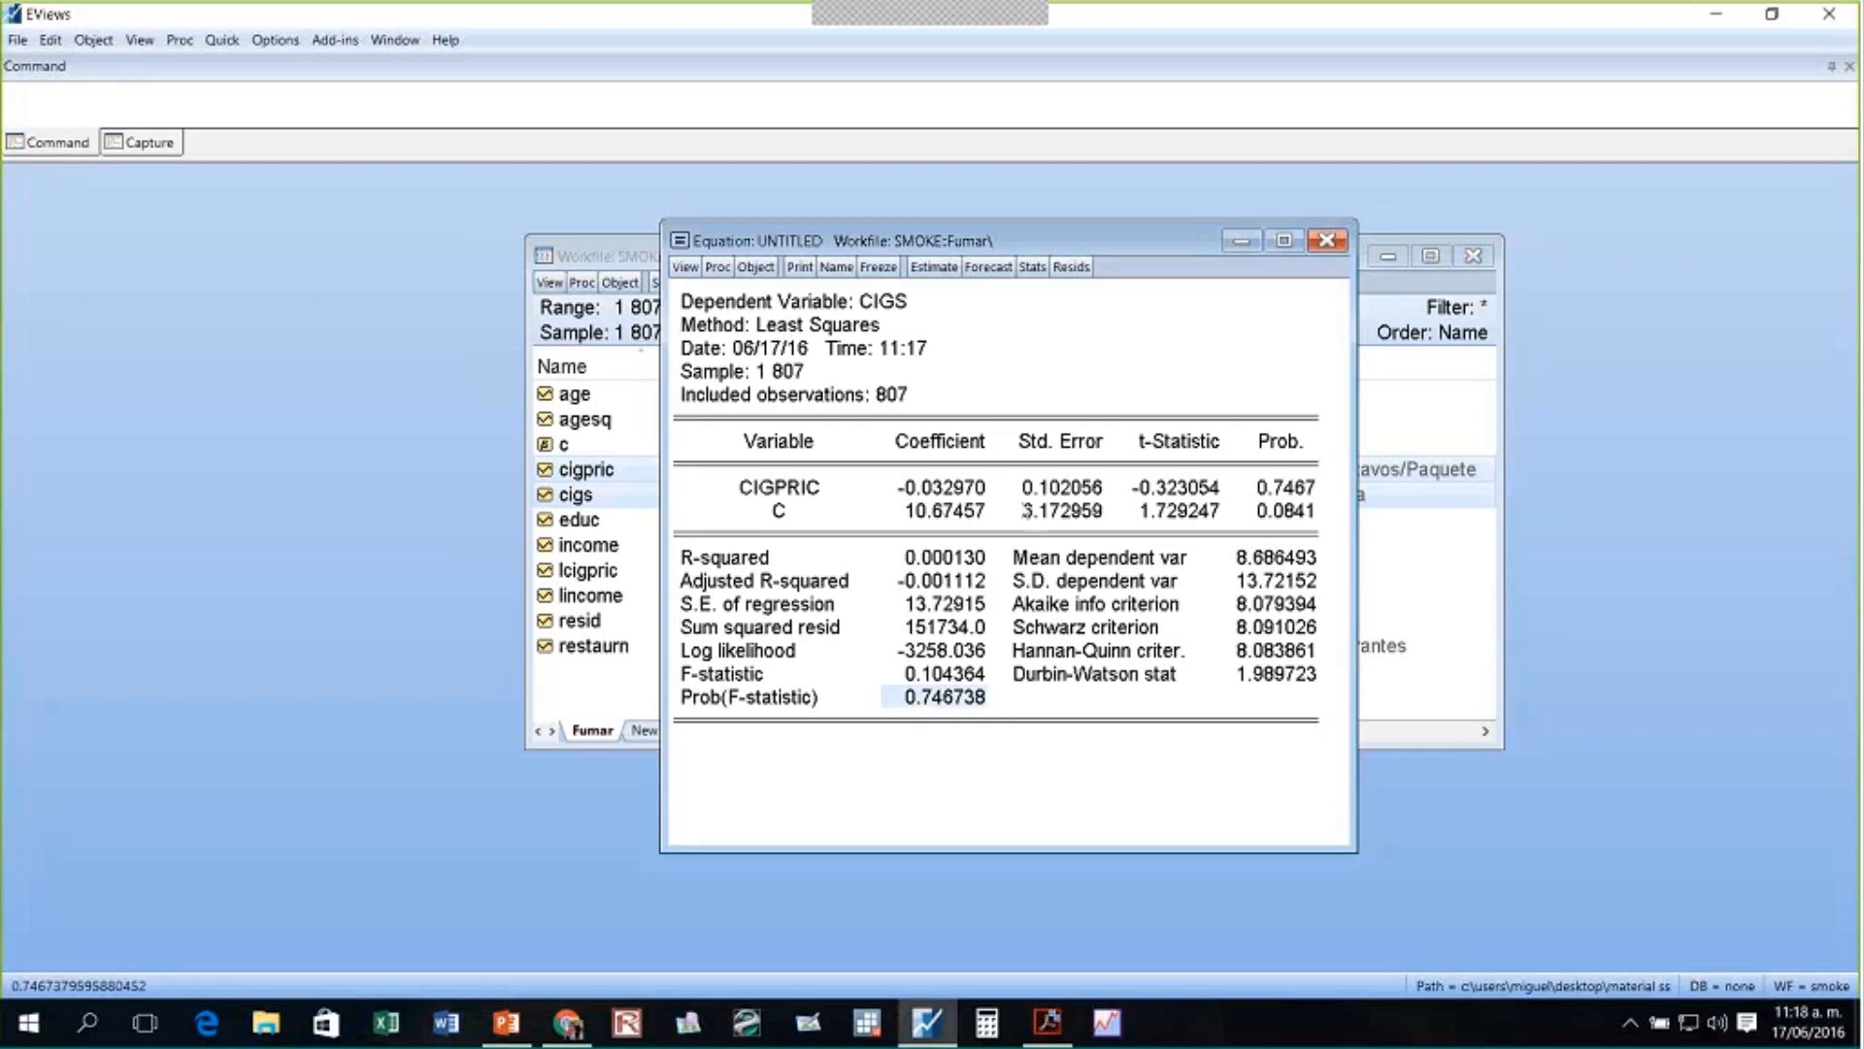
{"action": "left_click", "coordinate": [1328, 241]}
{"action": "left_click", "coordinate": [876, 558]}
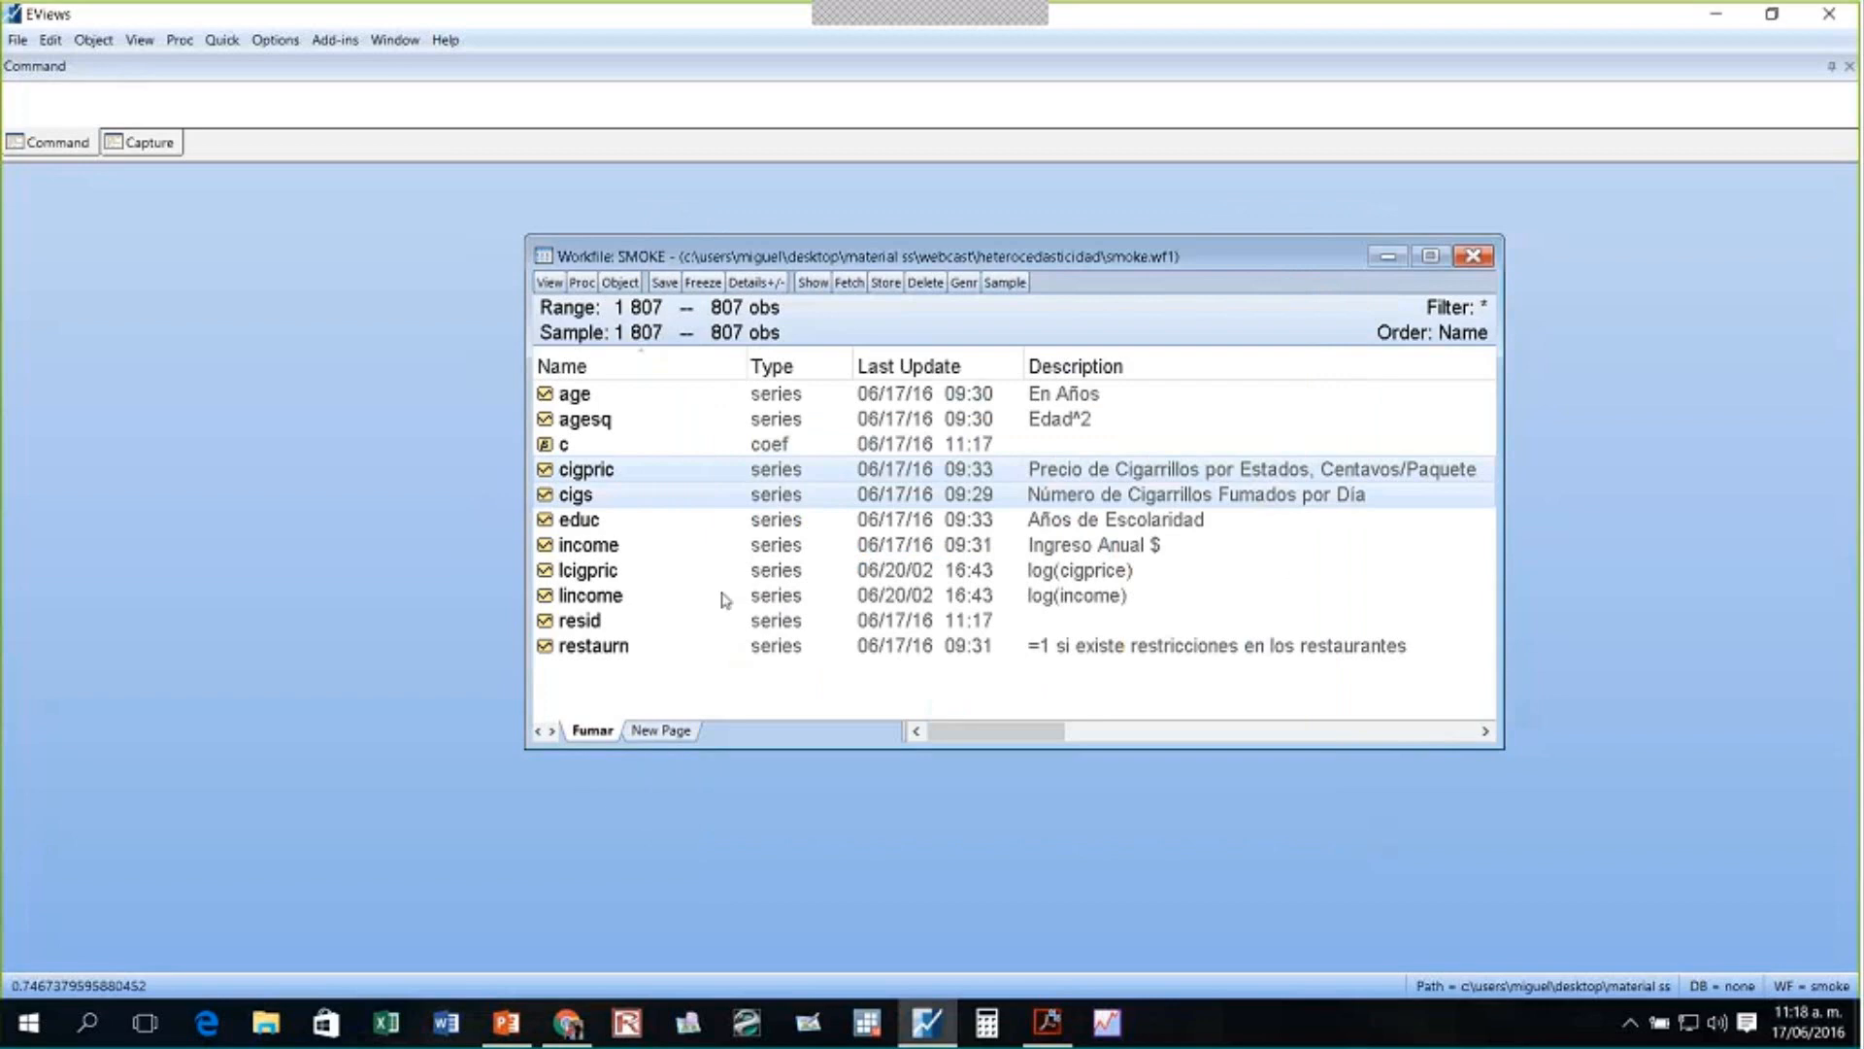
- Estimate a least squares equation of cigs on lincome, lcigpric, educ, age, agesq, restaurn and a constant over sample 1 807
{"action": "left_click", "coordinate": [724, 599]}
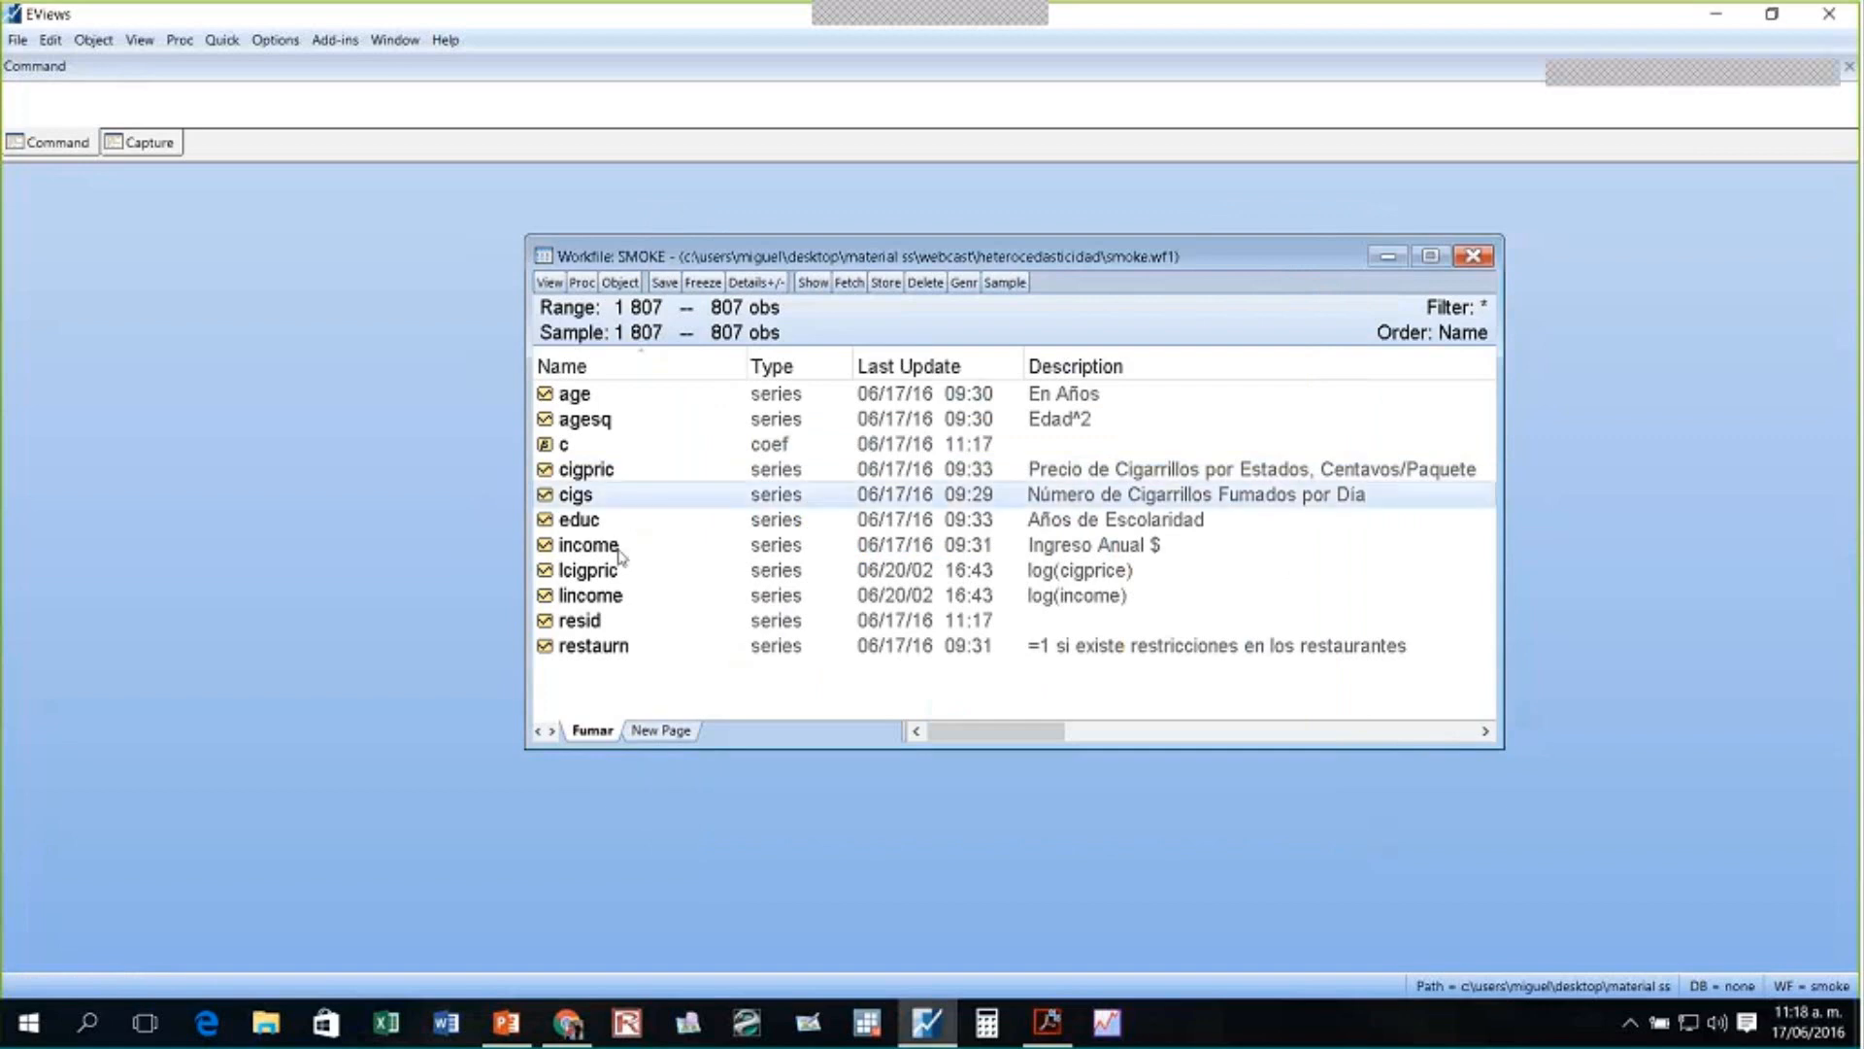
{"action": "left_click", "coordinate": [615, 600], "text": "ctrl"}
{"action": "left_click", "coordinate": [599, 575], "text": "ctrl"}
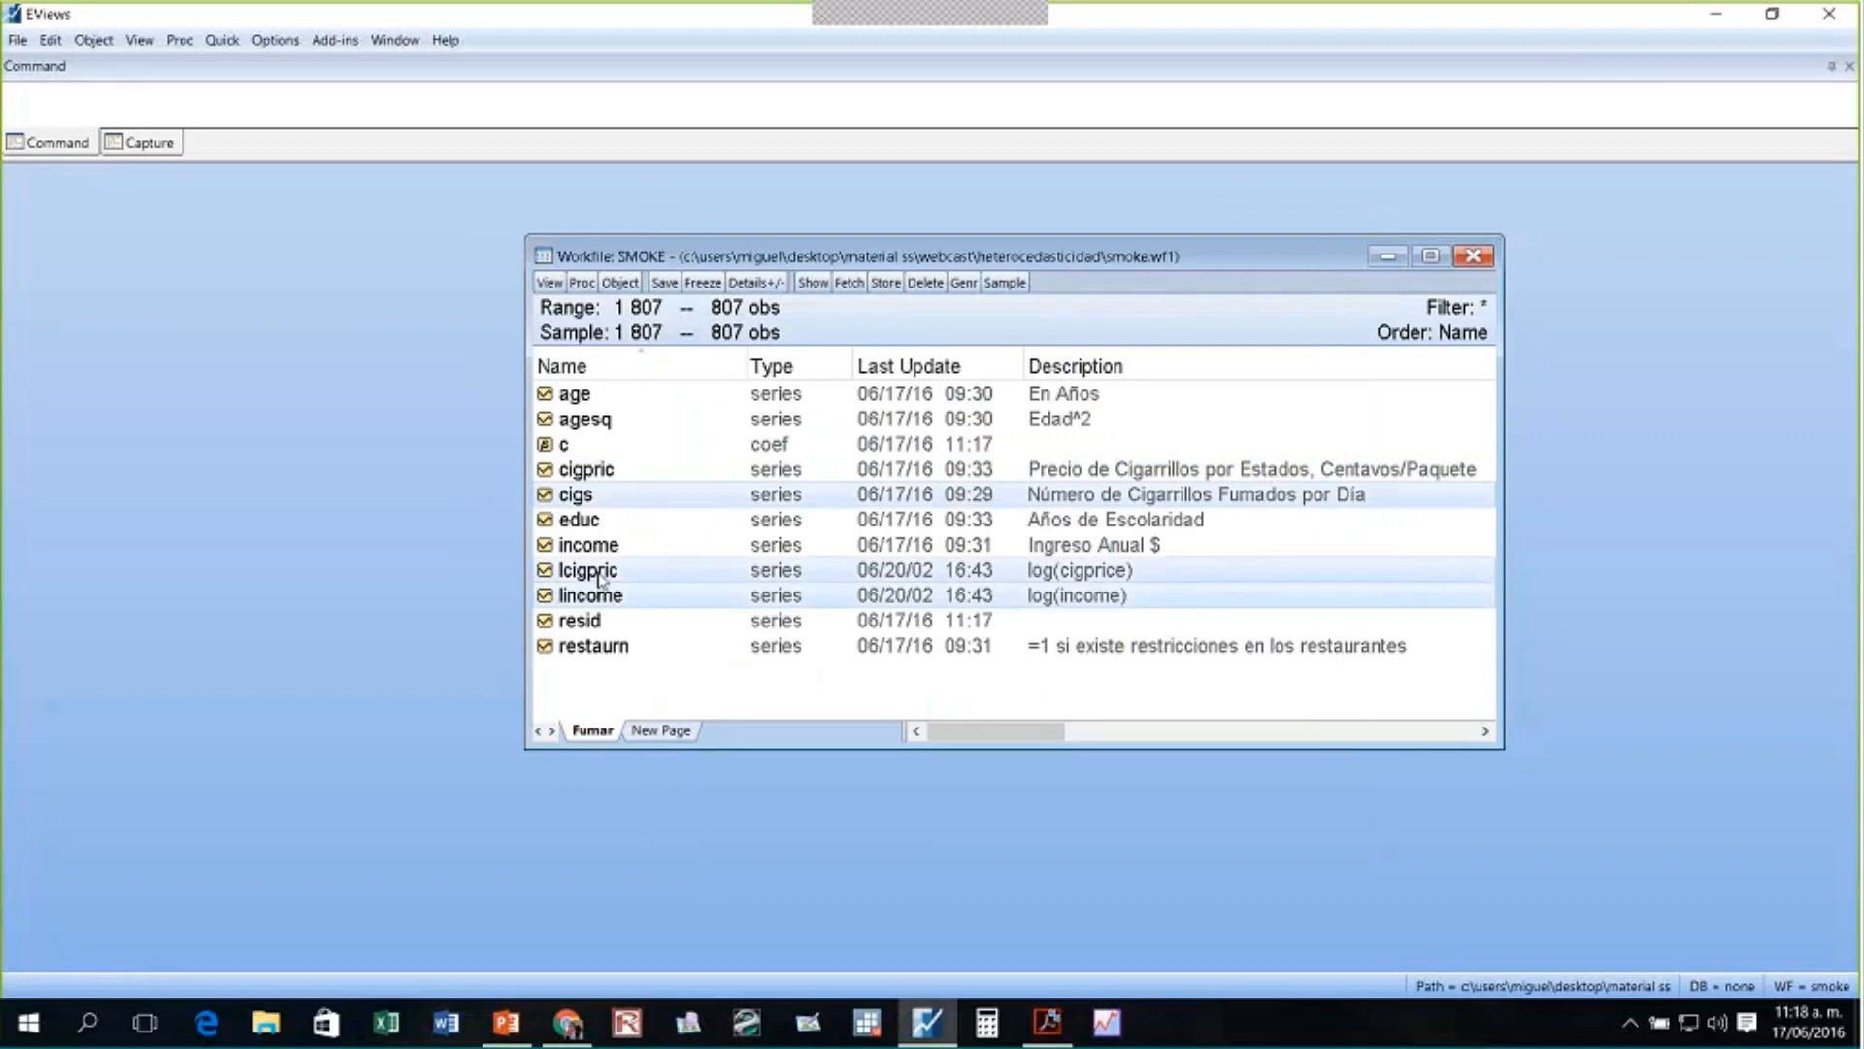
{"action": "left_click", "coordinate": [591, 525], "text": "ctrl"}
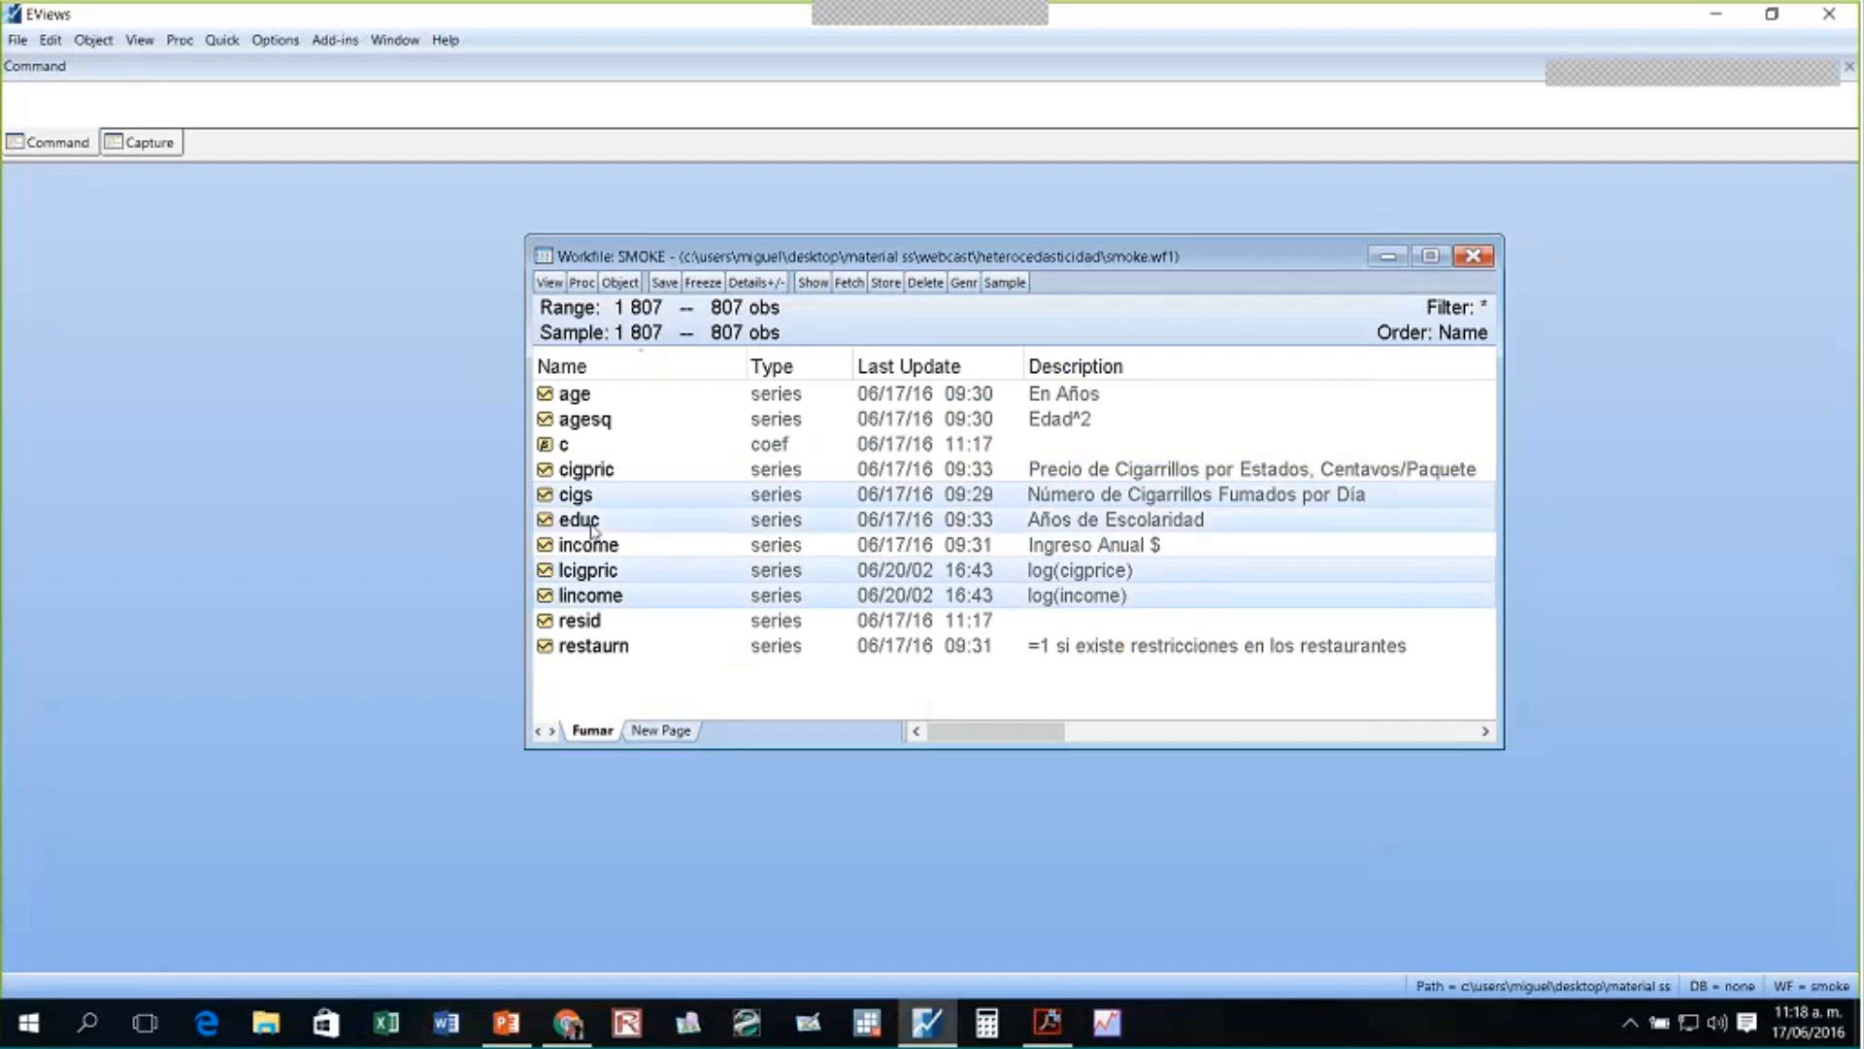
{"action": "left_click", "coordinate": [574, 396], "text": "ctrl"}
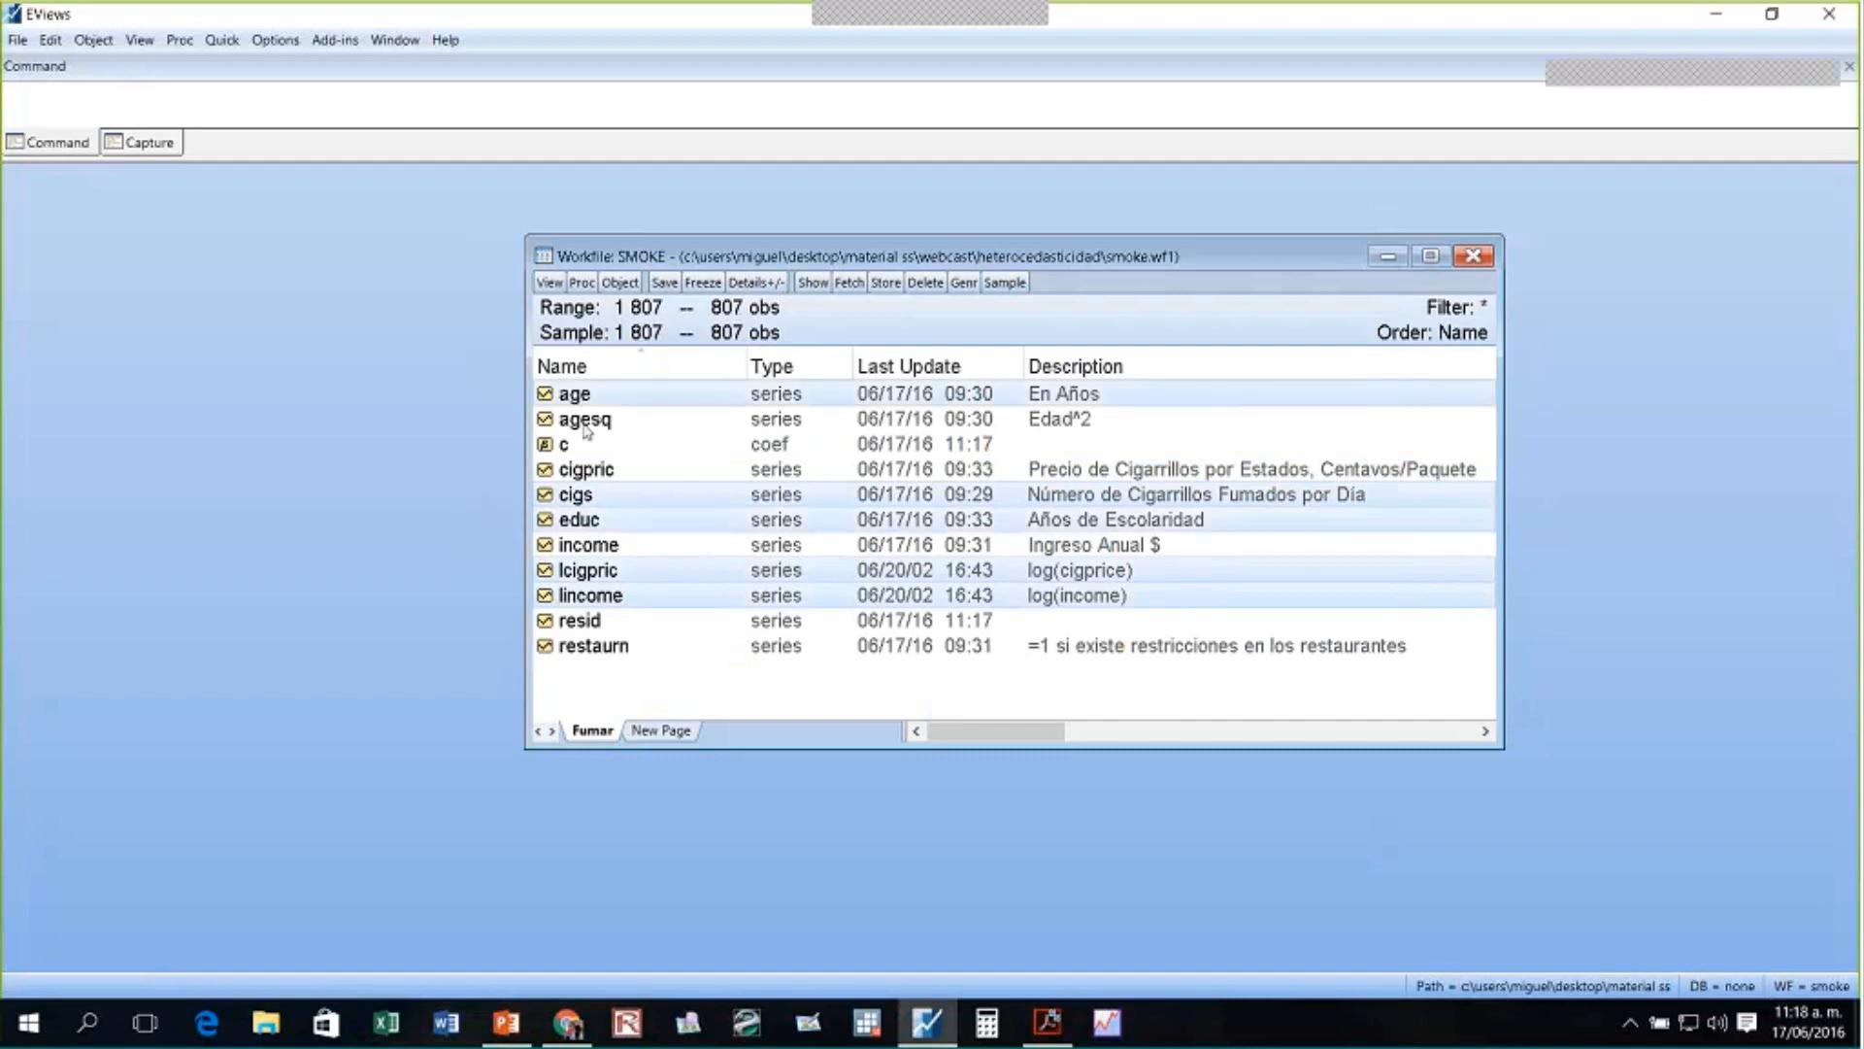
{"action": "left_click", "coordinate": [585, 428], "text": "ctrl"}
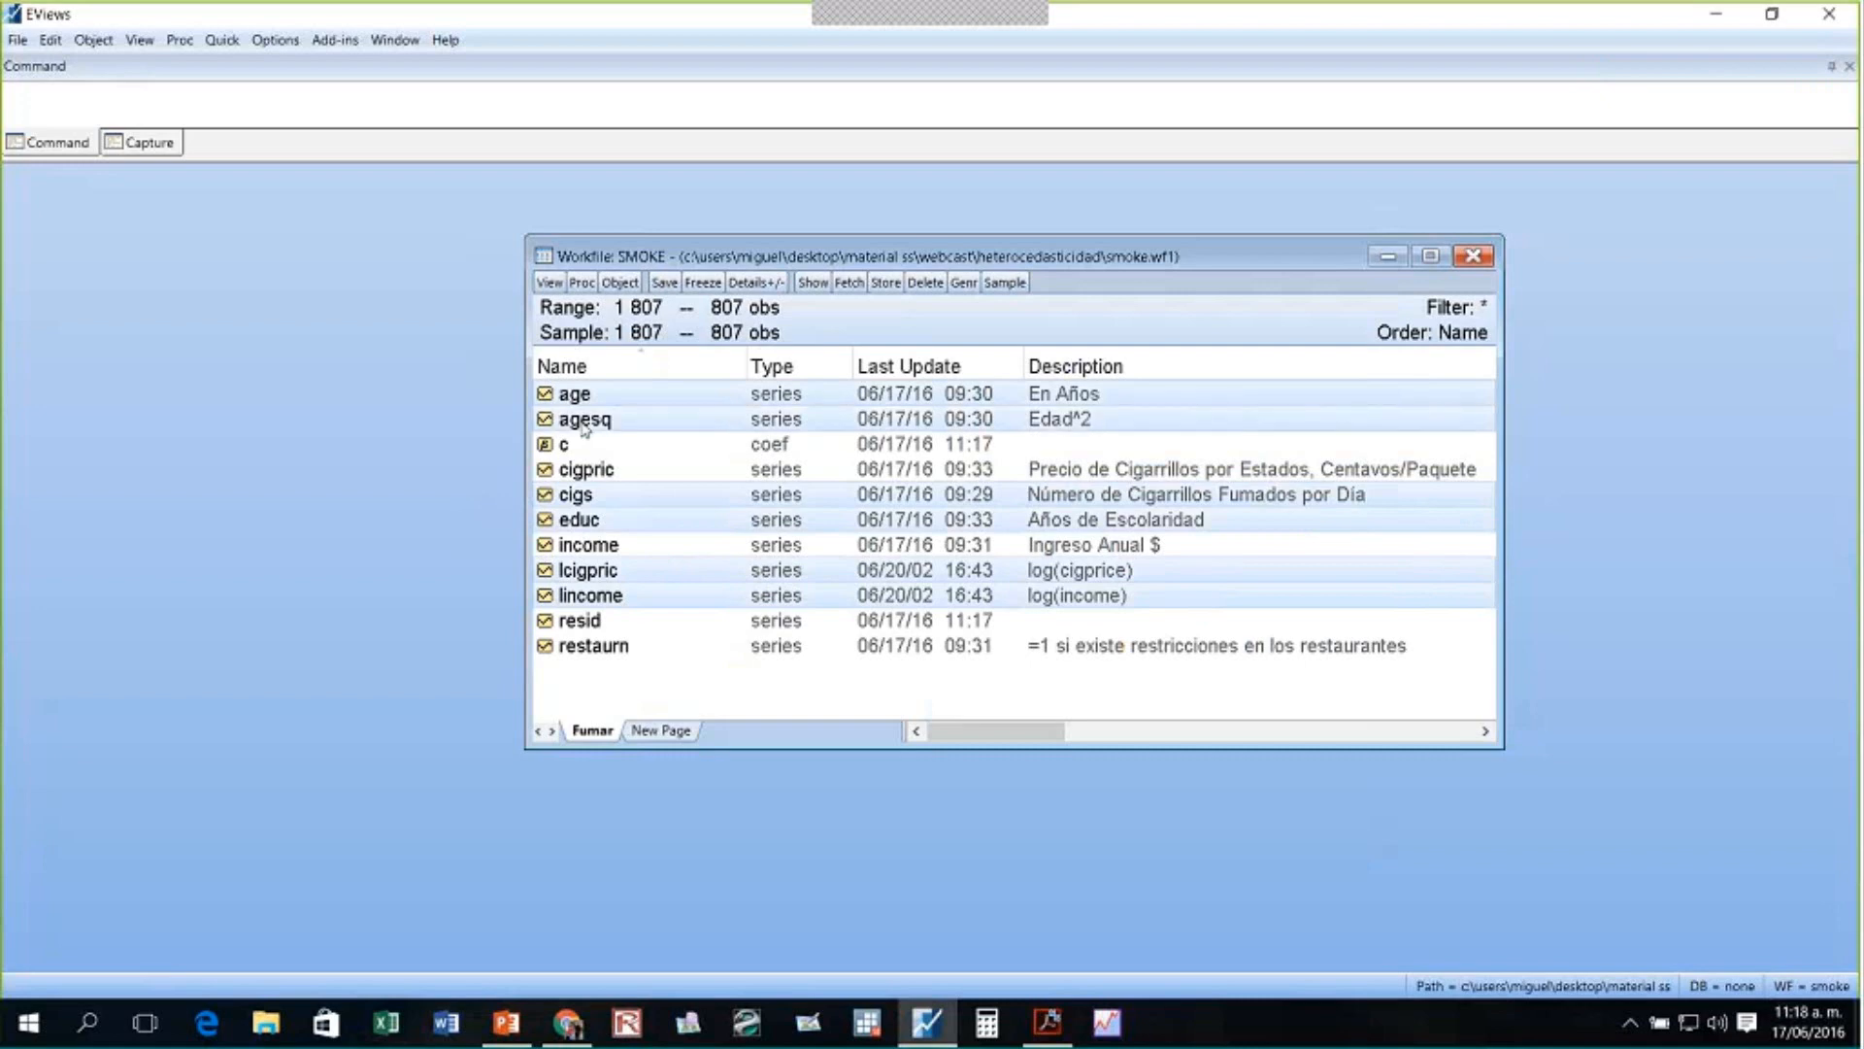
{"action": "left_click", "coordinate": [613, 652], "text": "ctrl"}
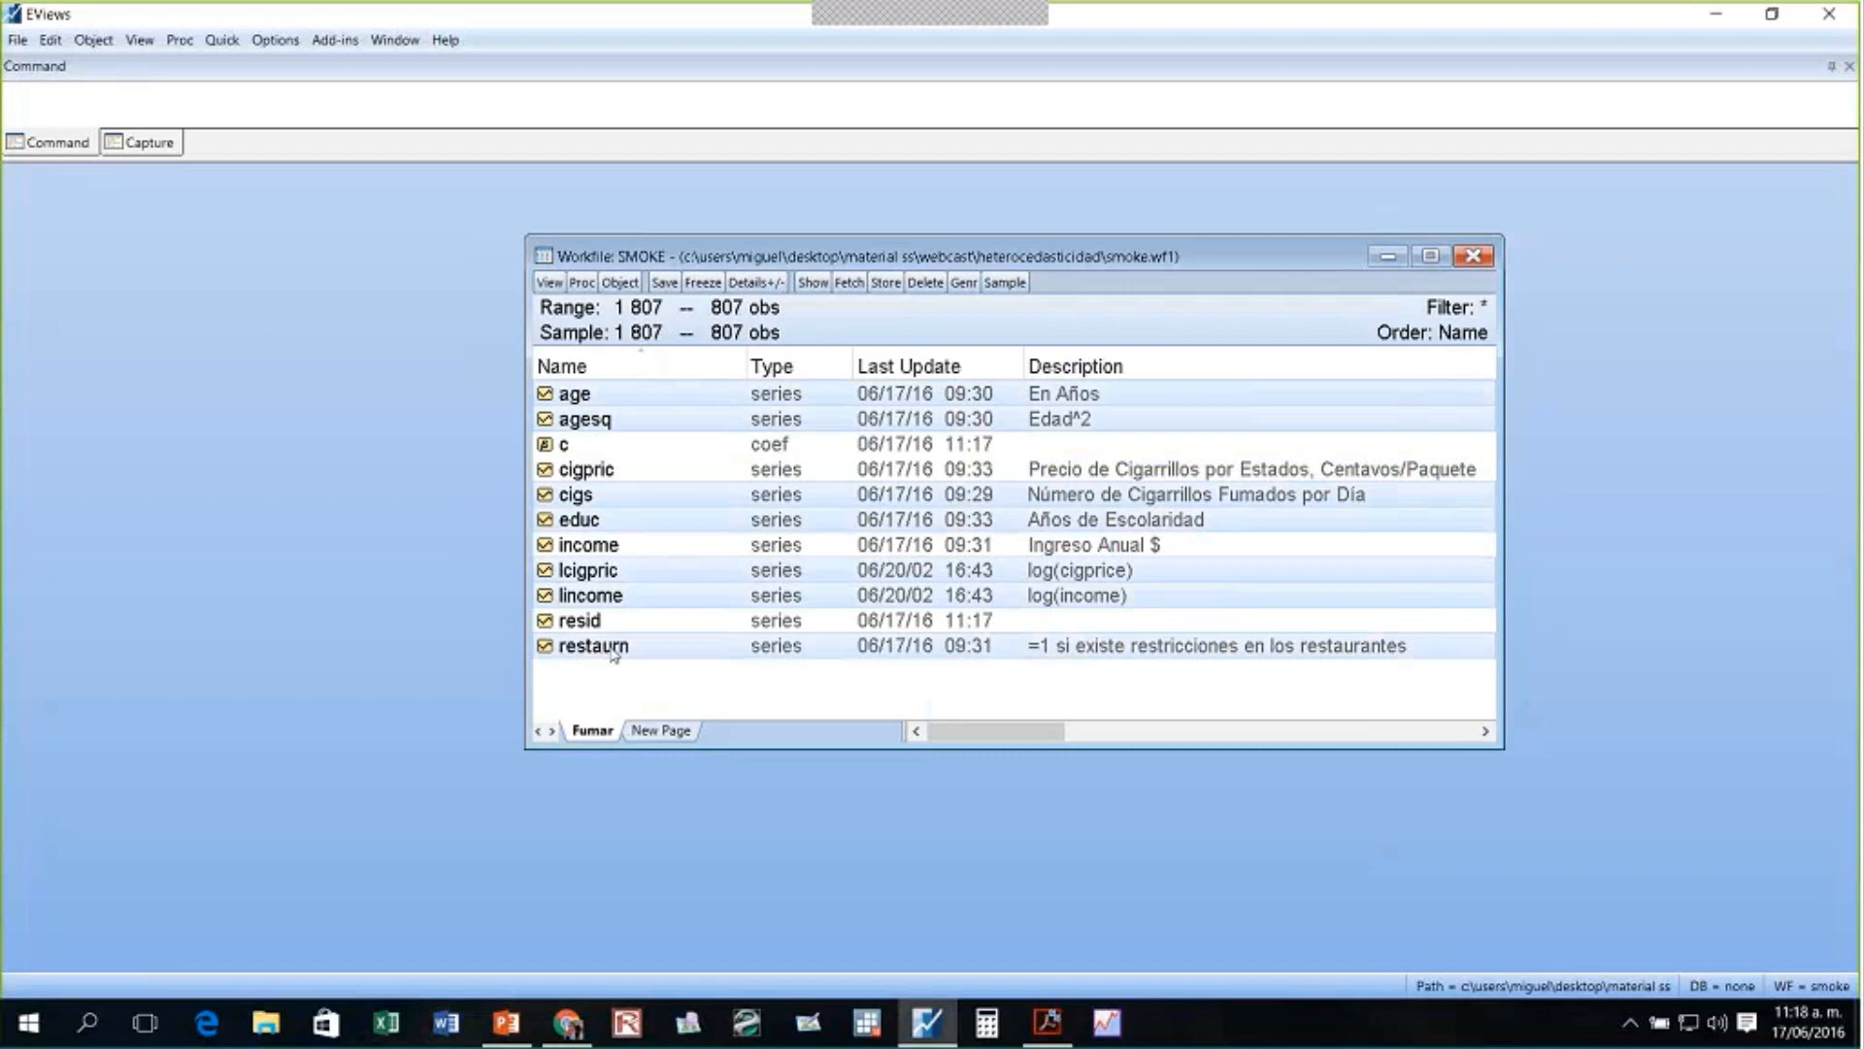
{"action": "right_click", "coordinate": [612, 653]}
{"action": "mouse_move", "coordinate": [732, 662]}
{"action": "left_click", "coordinate": [923, 683]}
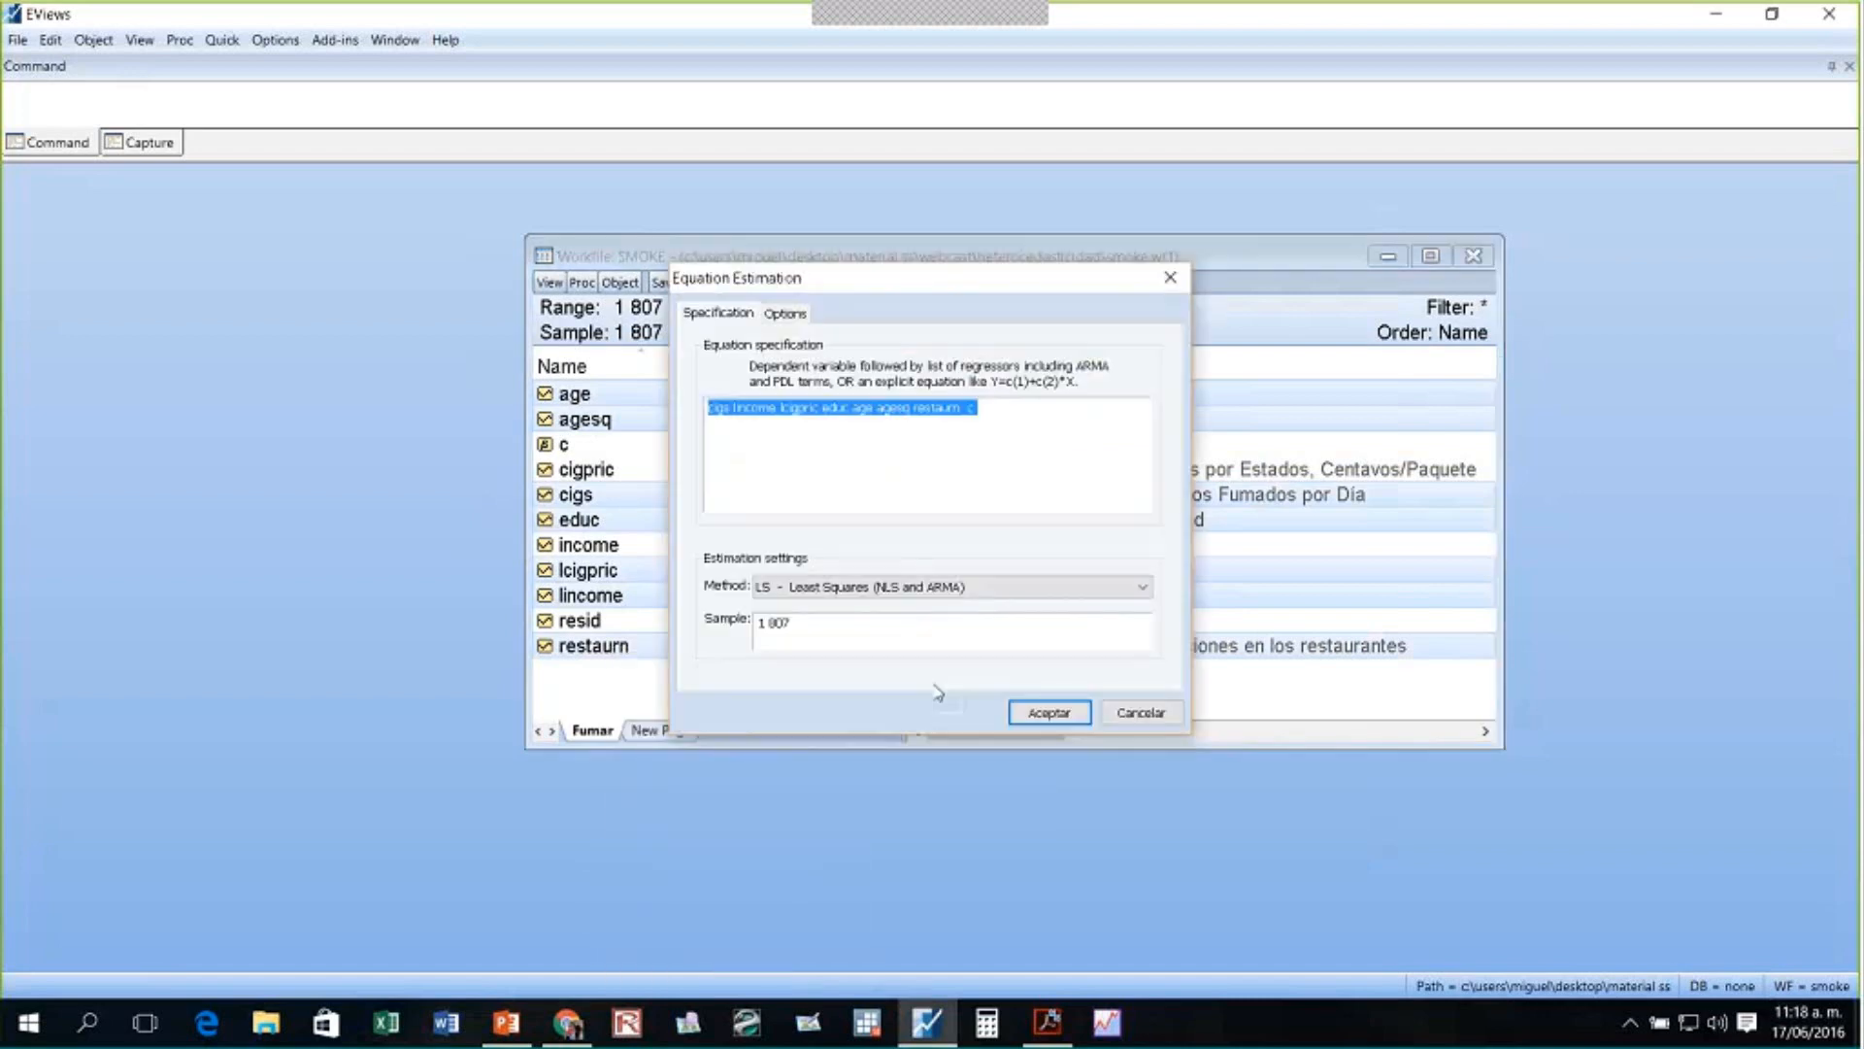
{"action": "key", "text": "Return"}
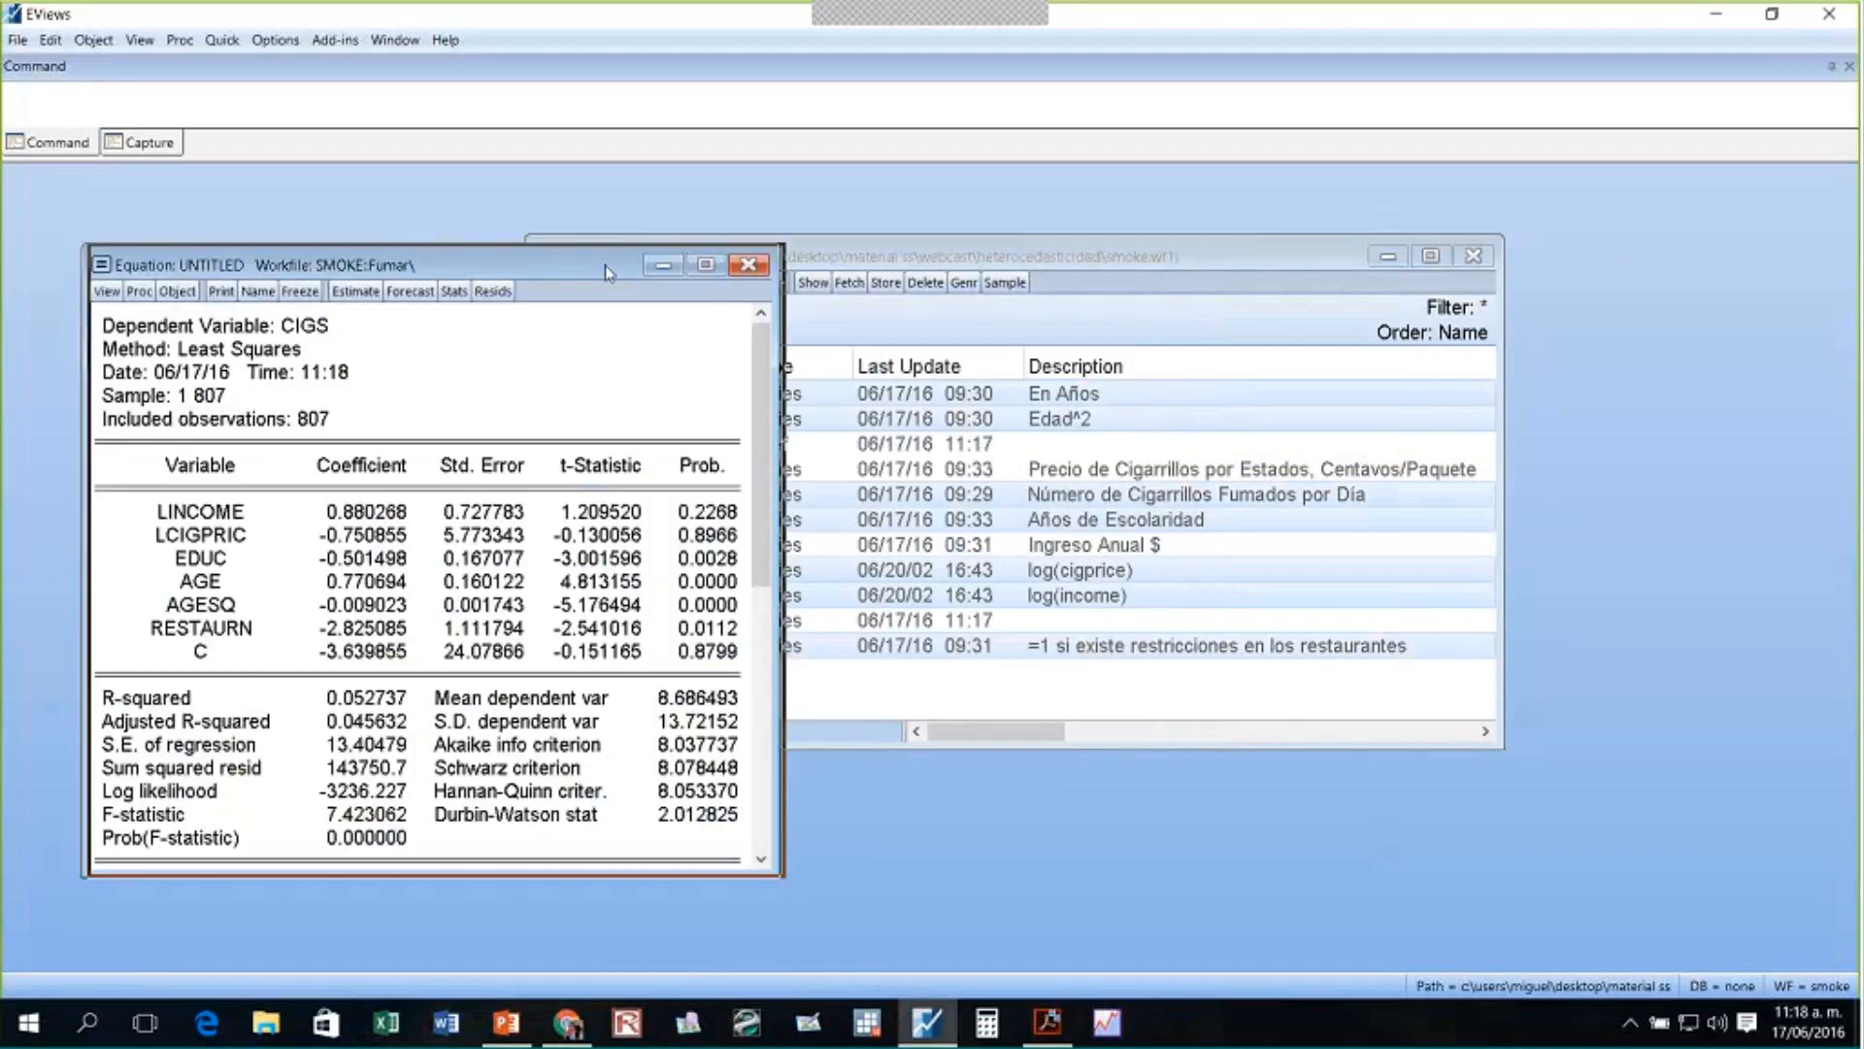
- Center the new equation window over the workfile and enlarge it to show the entire regression output
{"action": "left_click_drag", "start_coordinate": [607, 265], "coordinate": [930, 210]}
{"action": "left_click_drag", "start_coordinate": [1103, 821], "coordinate": [1398, 876]}
{"action": "left_click_drag", "start_coordinate": [910, 212], "coordinate": [985, 213]}
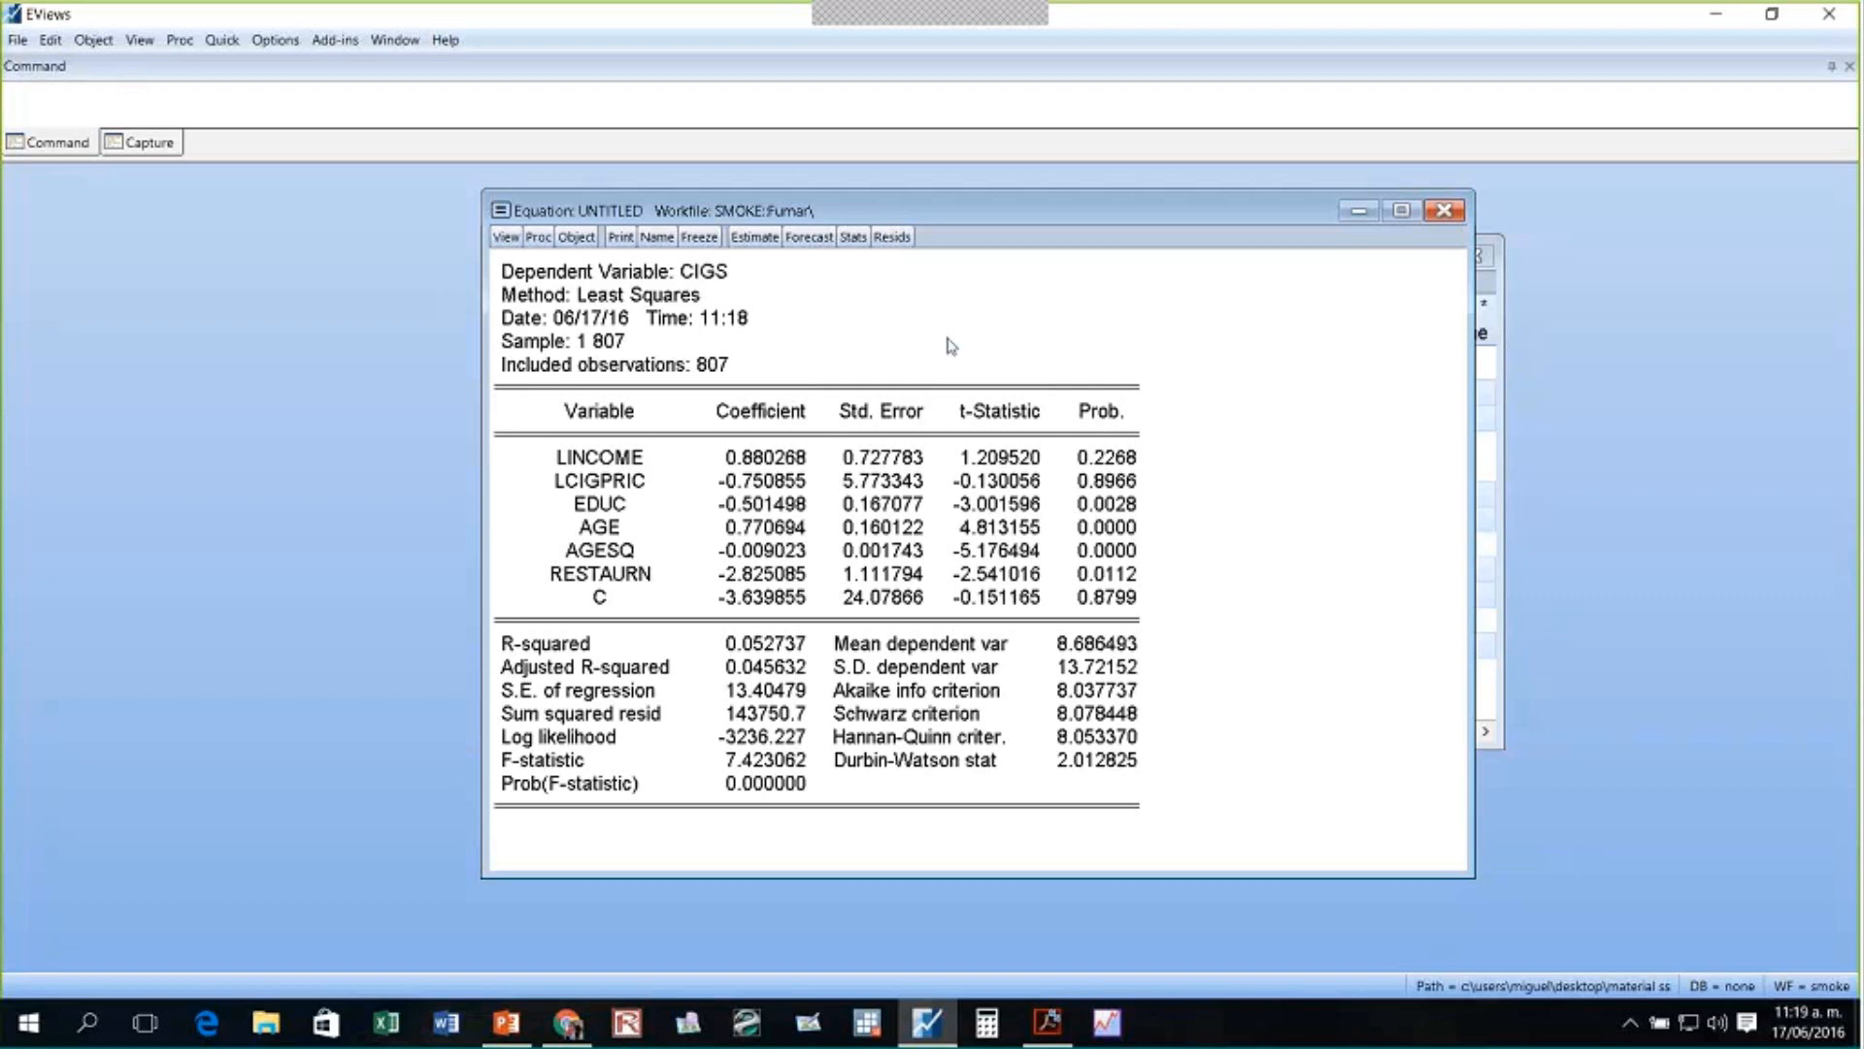
- Create an ordinary residual series named Errores from the equation and place its window over the regression output
{"action": "left_click", "coordinate": [540, 239]}
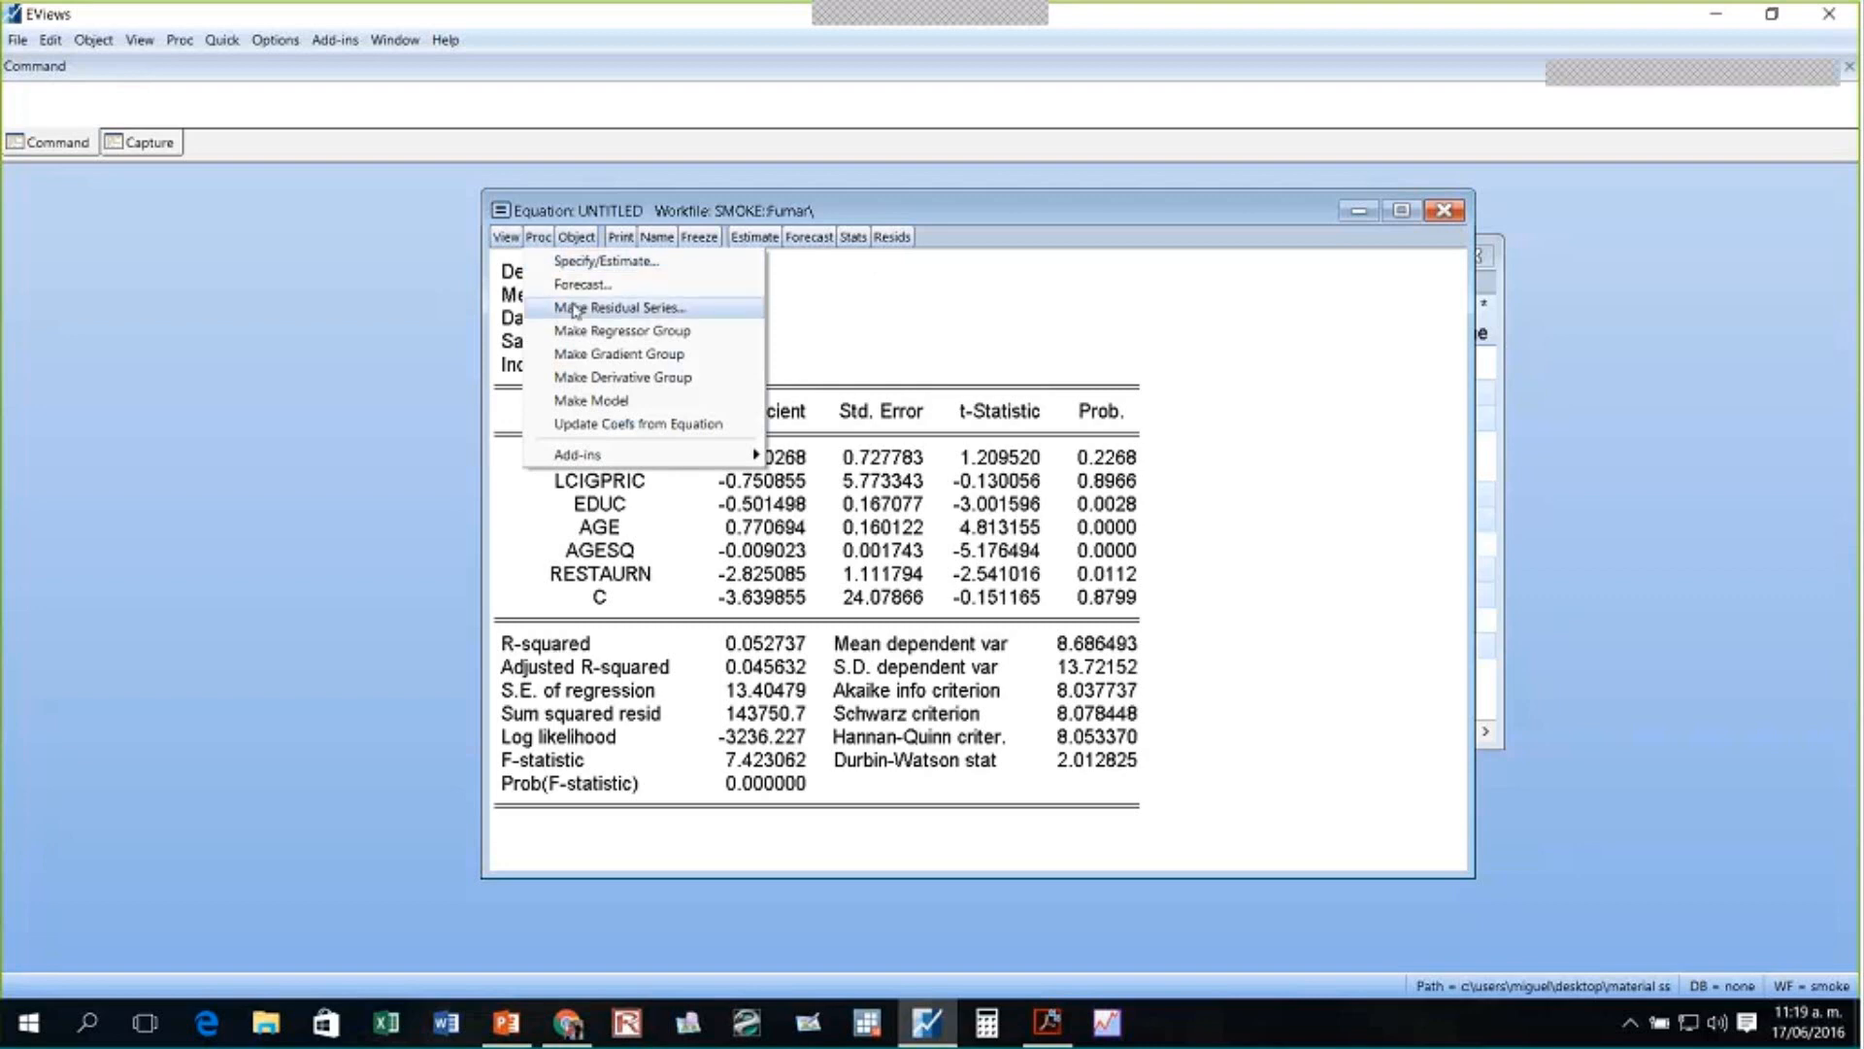
{"action": "left_click", "coordinate": [547, 309]}
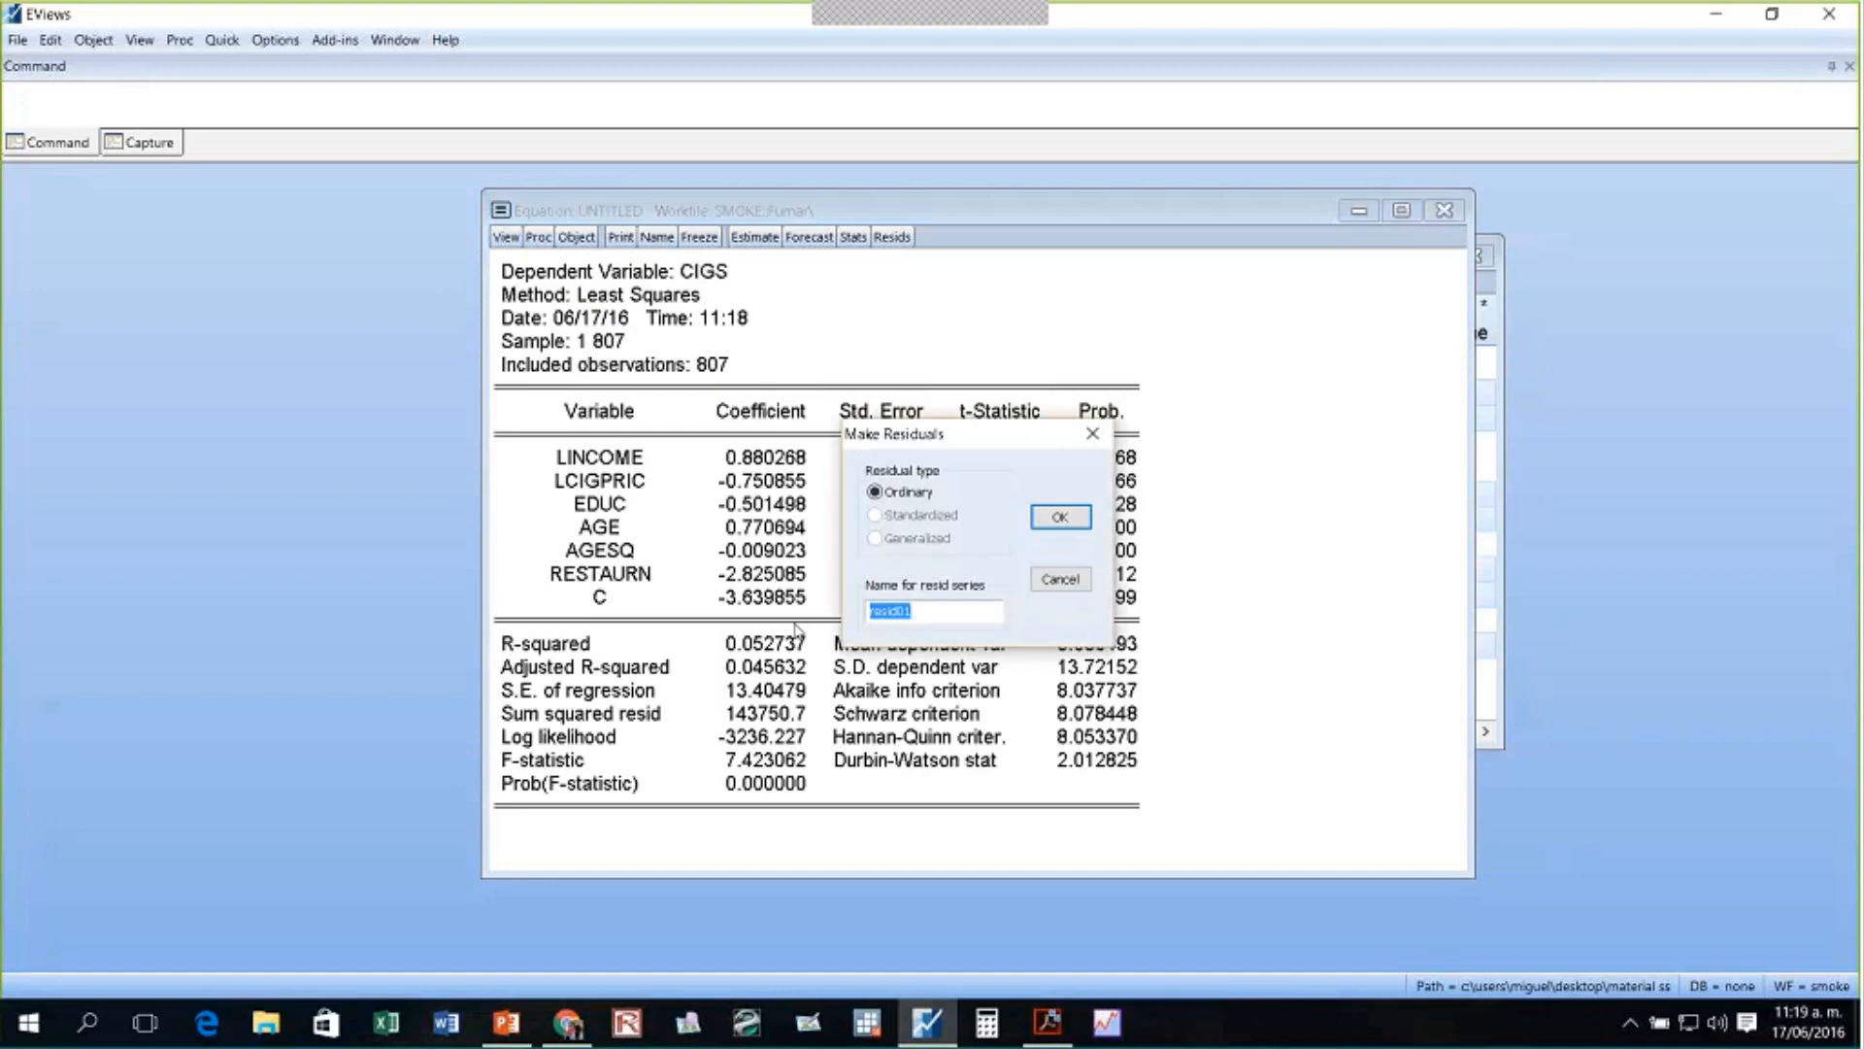
{"action": "type", "text": "Errores"}
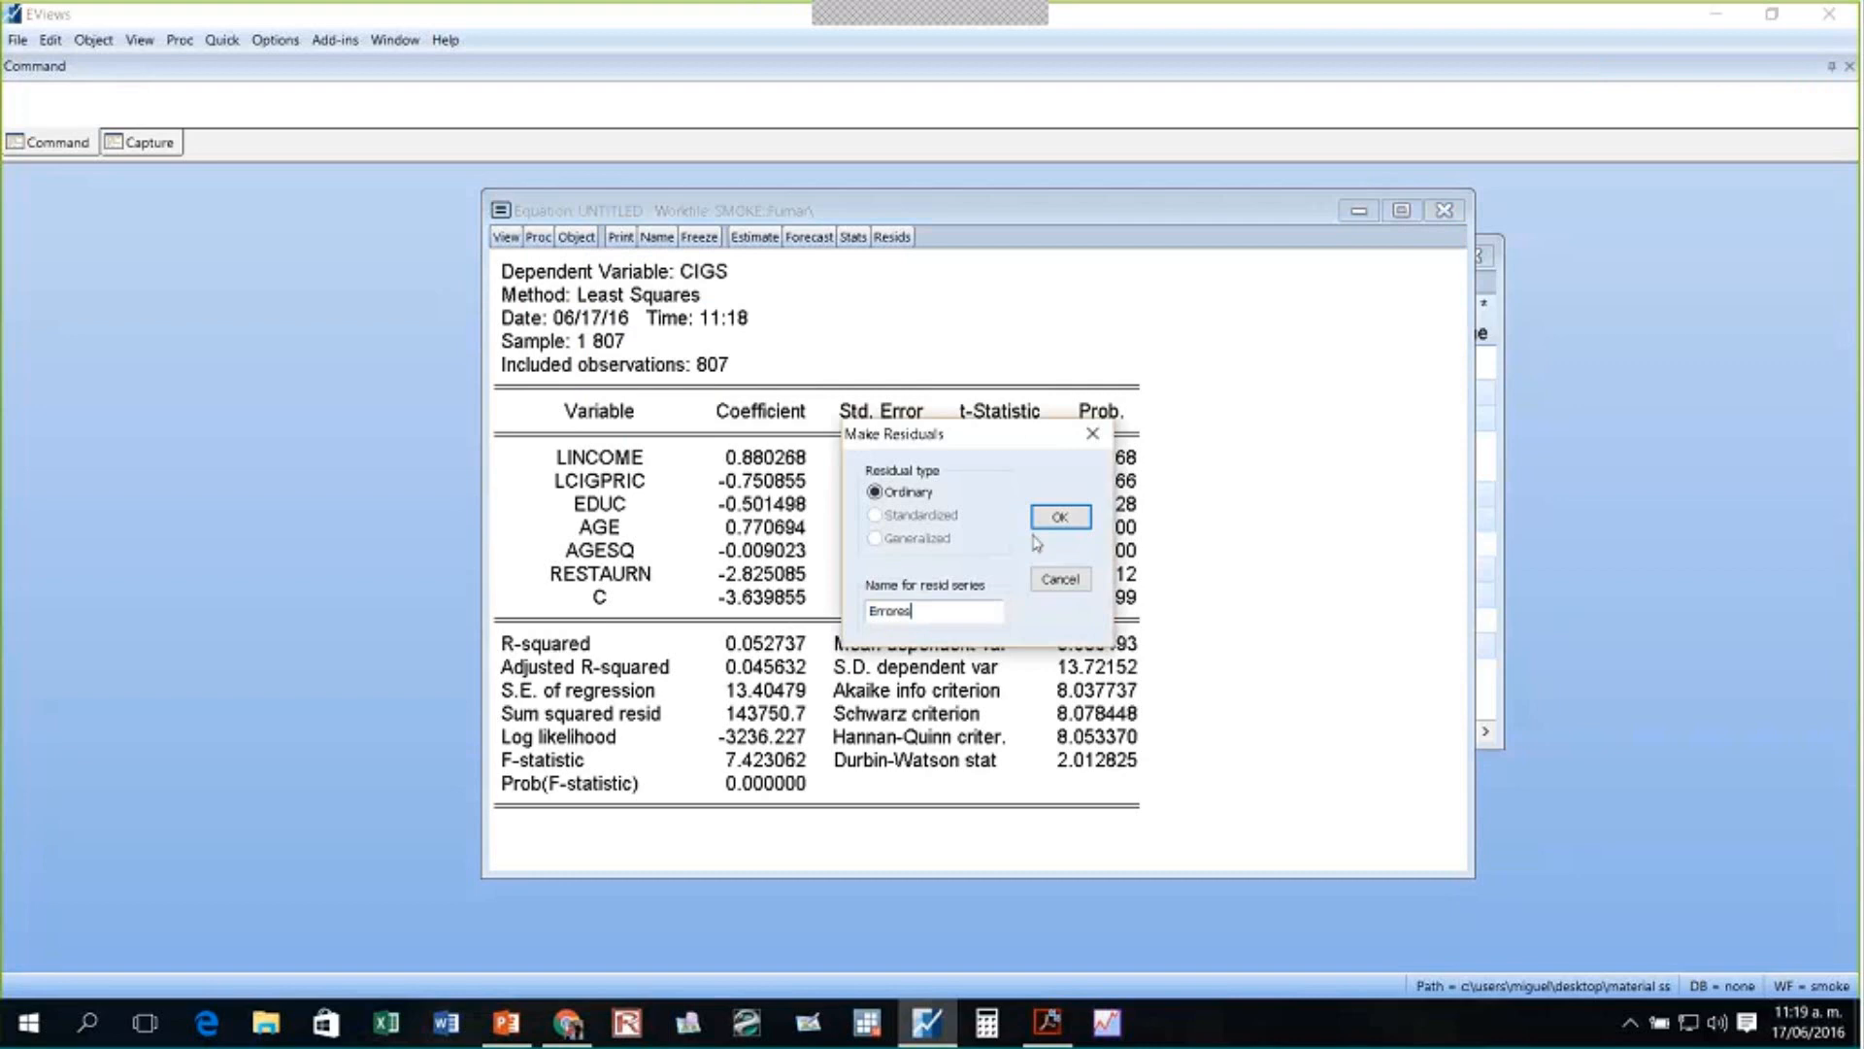
{"action": "left_click_drag", "start_coordinate": [1097, 428], "coordinate": [1209, 267]}
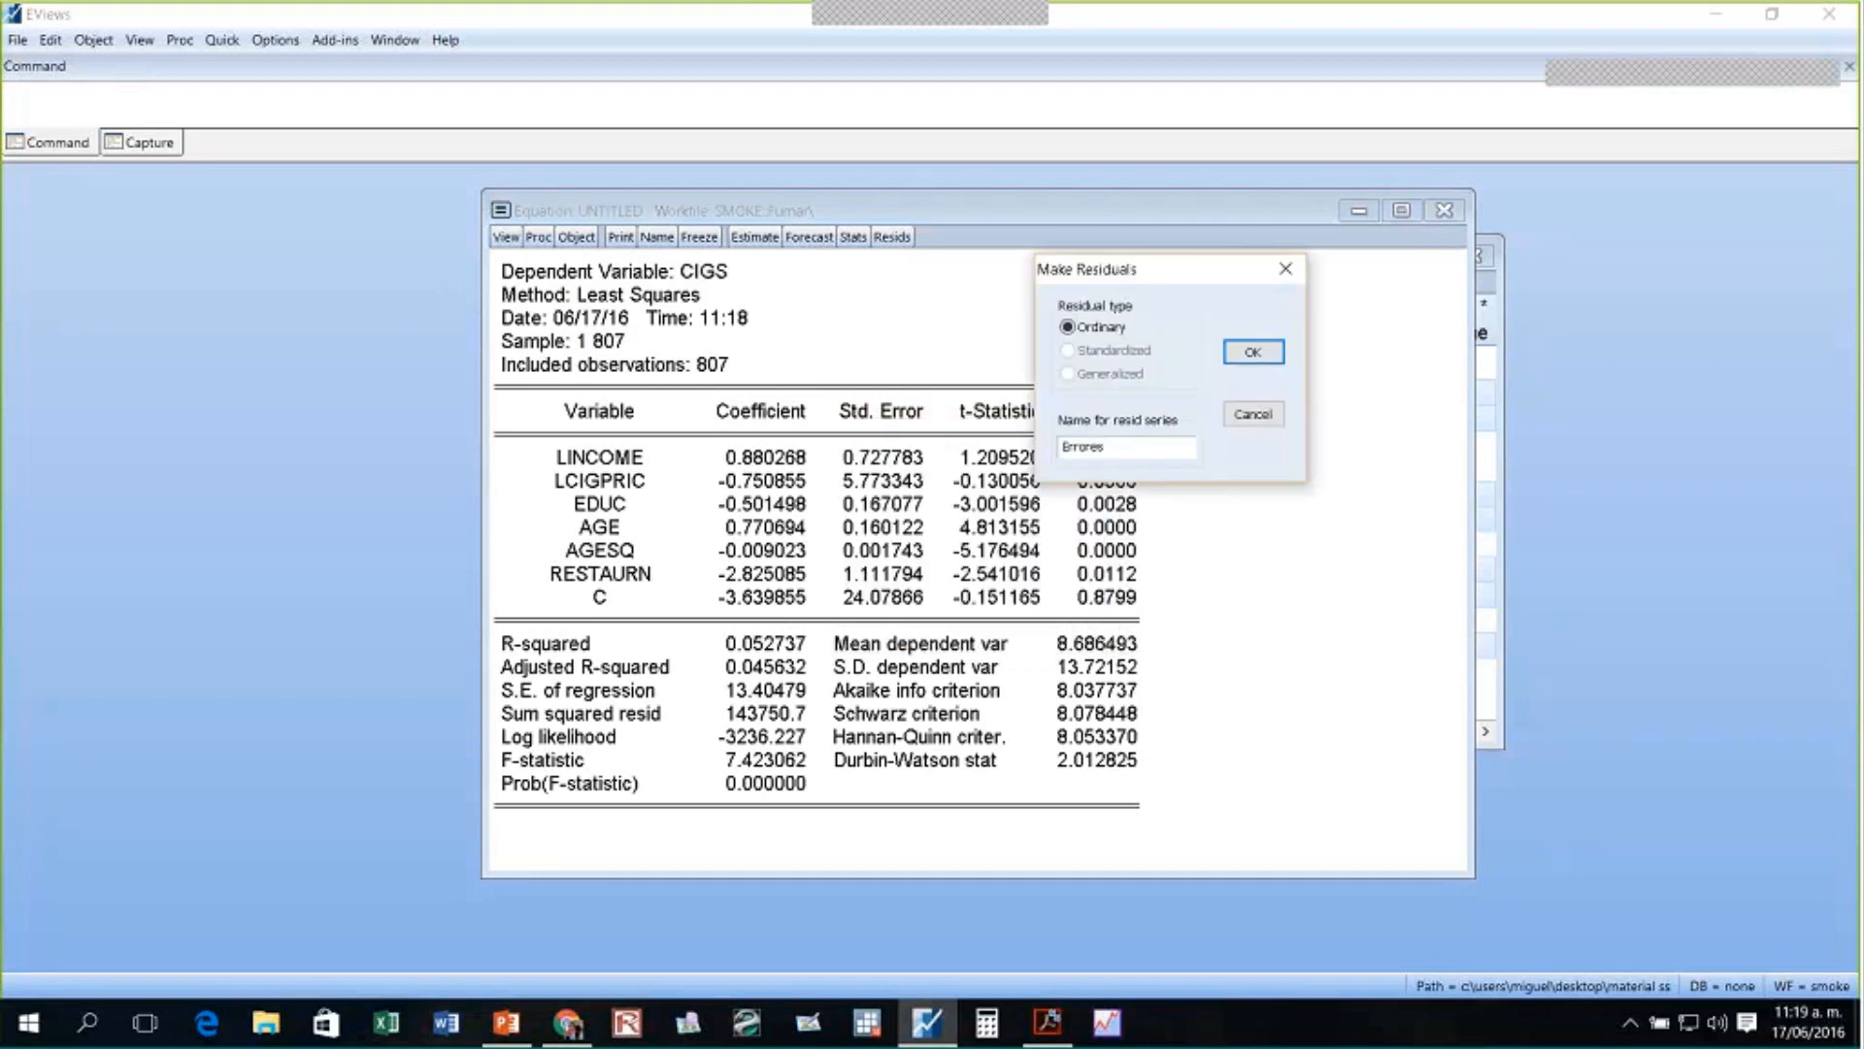
{"action": "left_click", "coordinate": [1254, 351]}
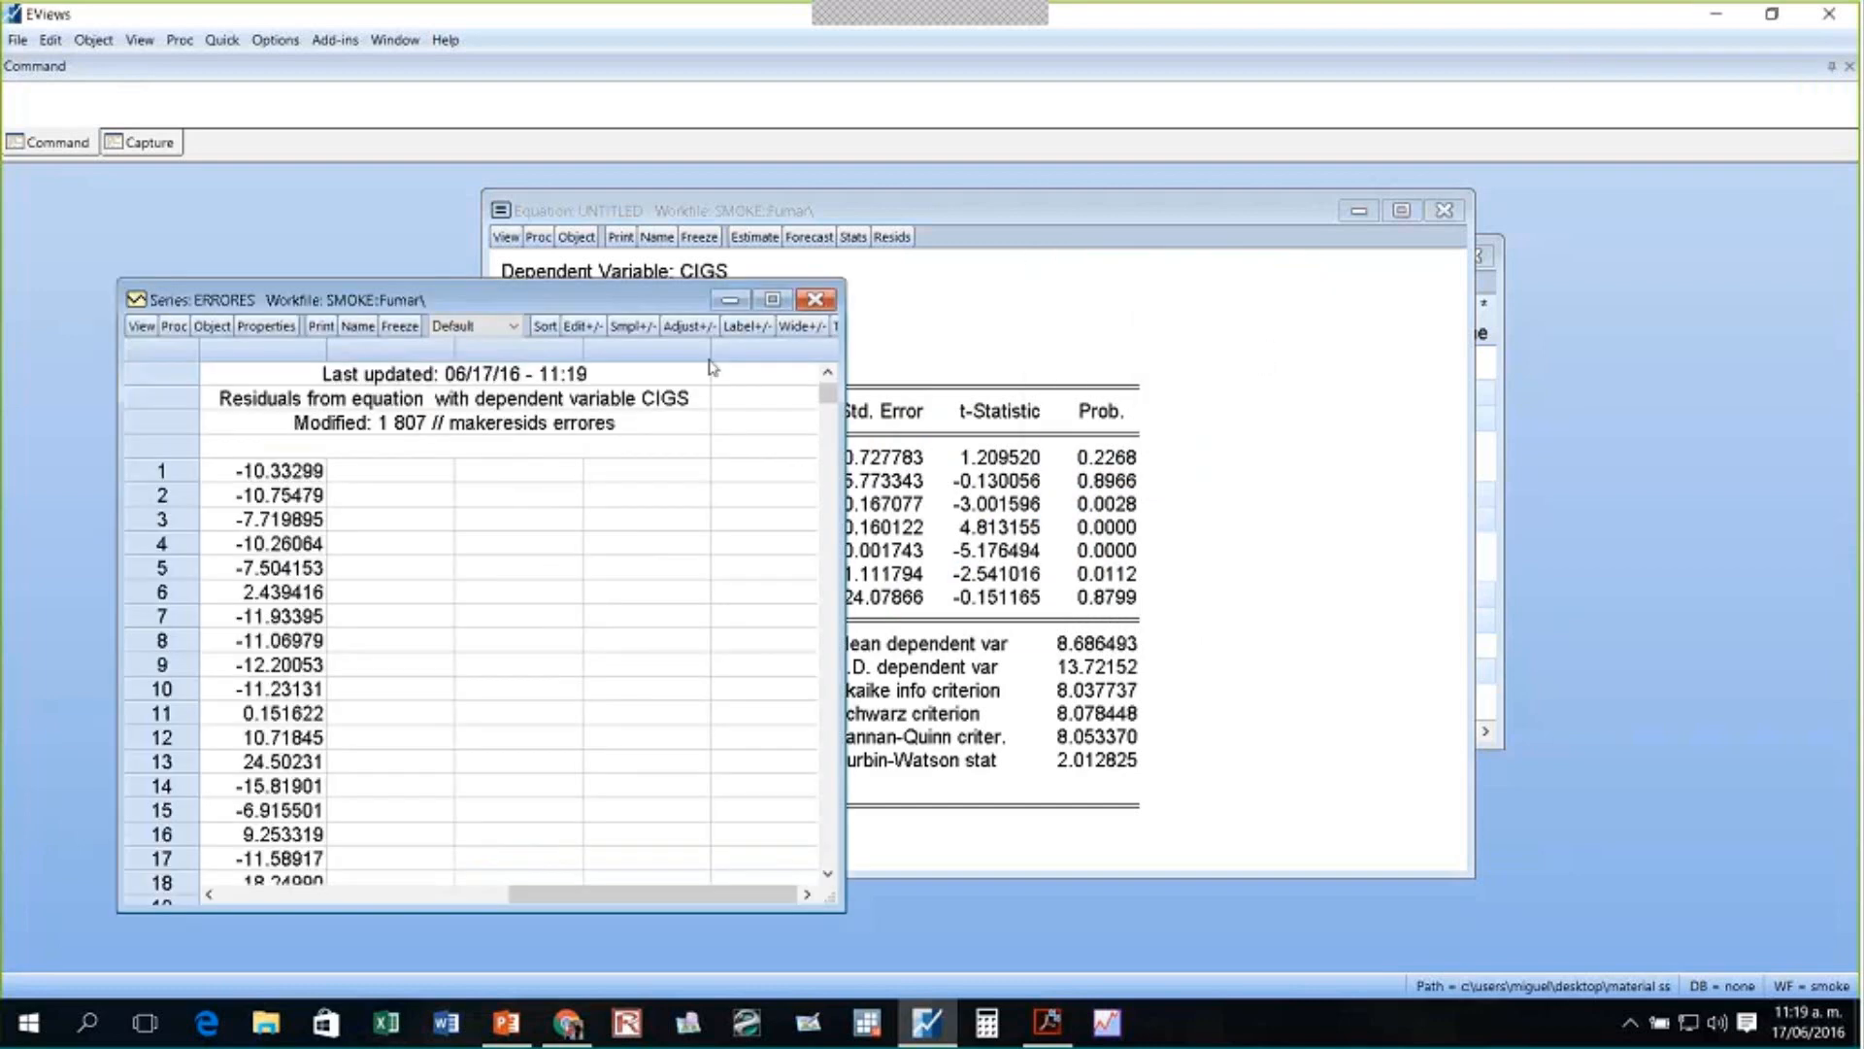
{"action": "left_click_drag", "start_coordinate": [157, 299], "coordinate": [478, 267]}
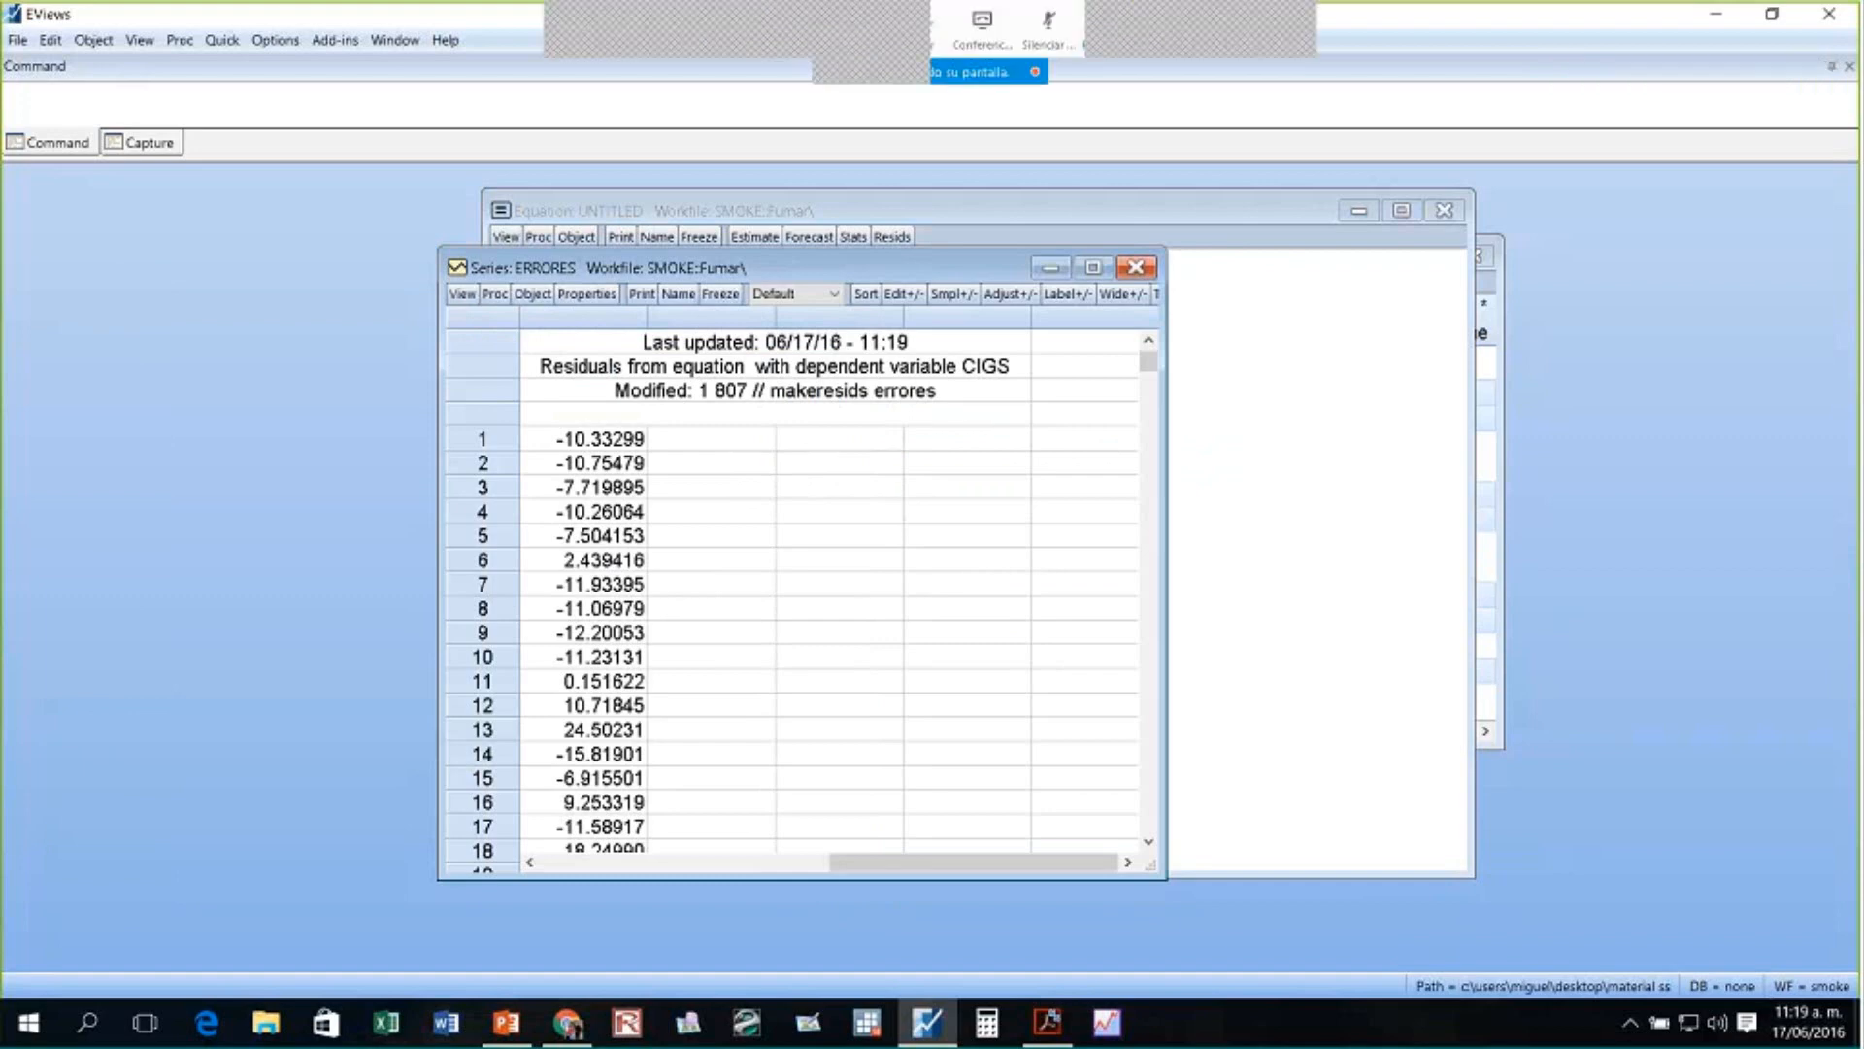
- Annotate the empty workspace with red sketched axes, labelling the vertical one û² and the horizontal one Xi
{"action": "left_click_drag", "start_coordinate": [83, 240], "coordinate": [301, 516]}
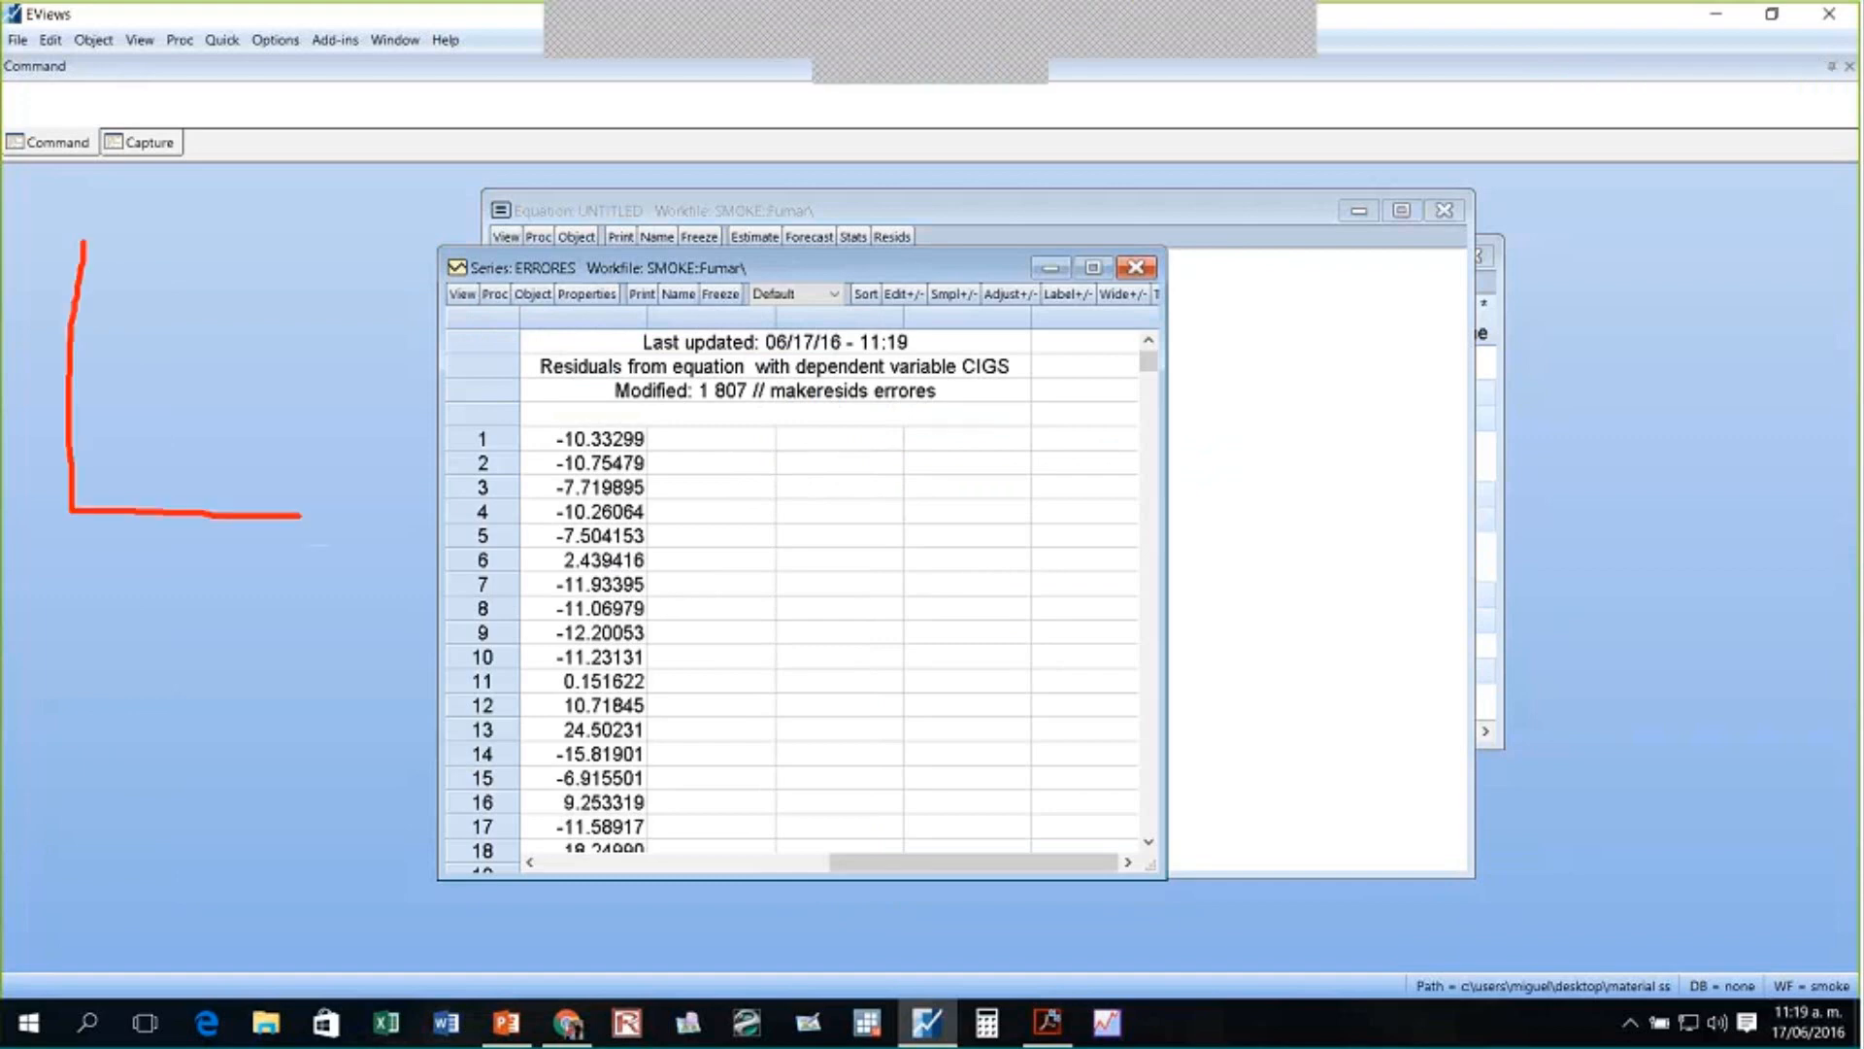
{"action": "left_click_drag", "start_coordinate": [31, 234], "coordinate": [70, 267]}
{"action": "left_click_drag", "start_coordinate": [48, 214], "coordinate": [69, 209]}
{"action": "left_click_drag", "start_coordinate": [300, 516], "coordinate": [326, 518]}
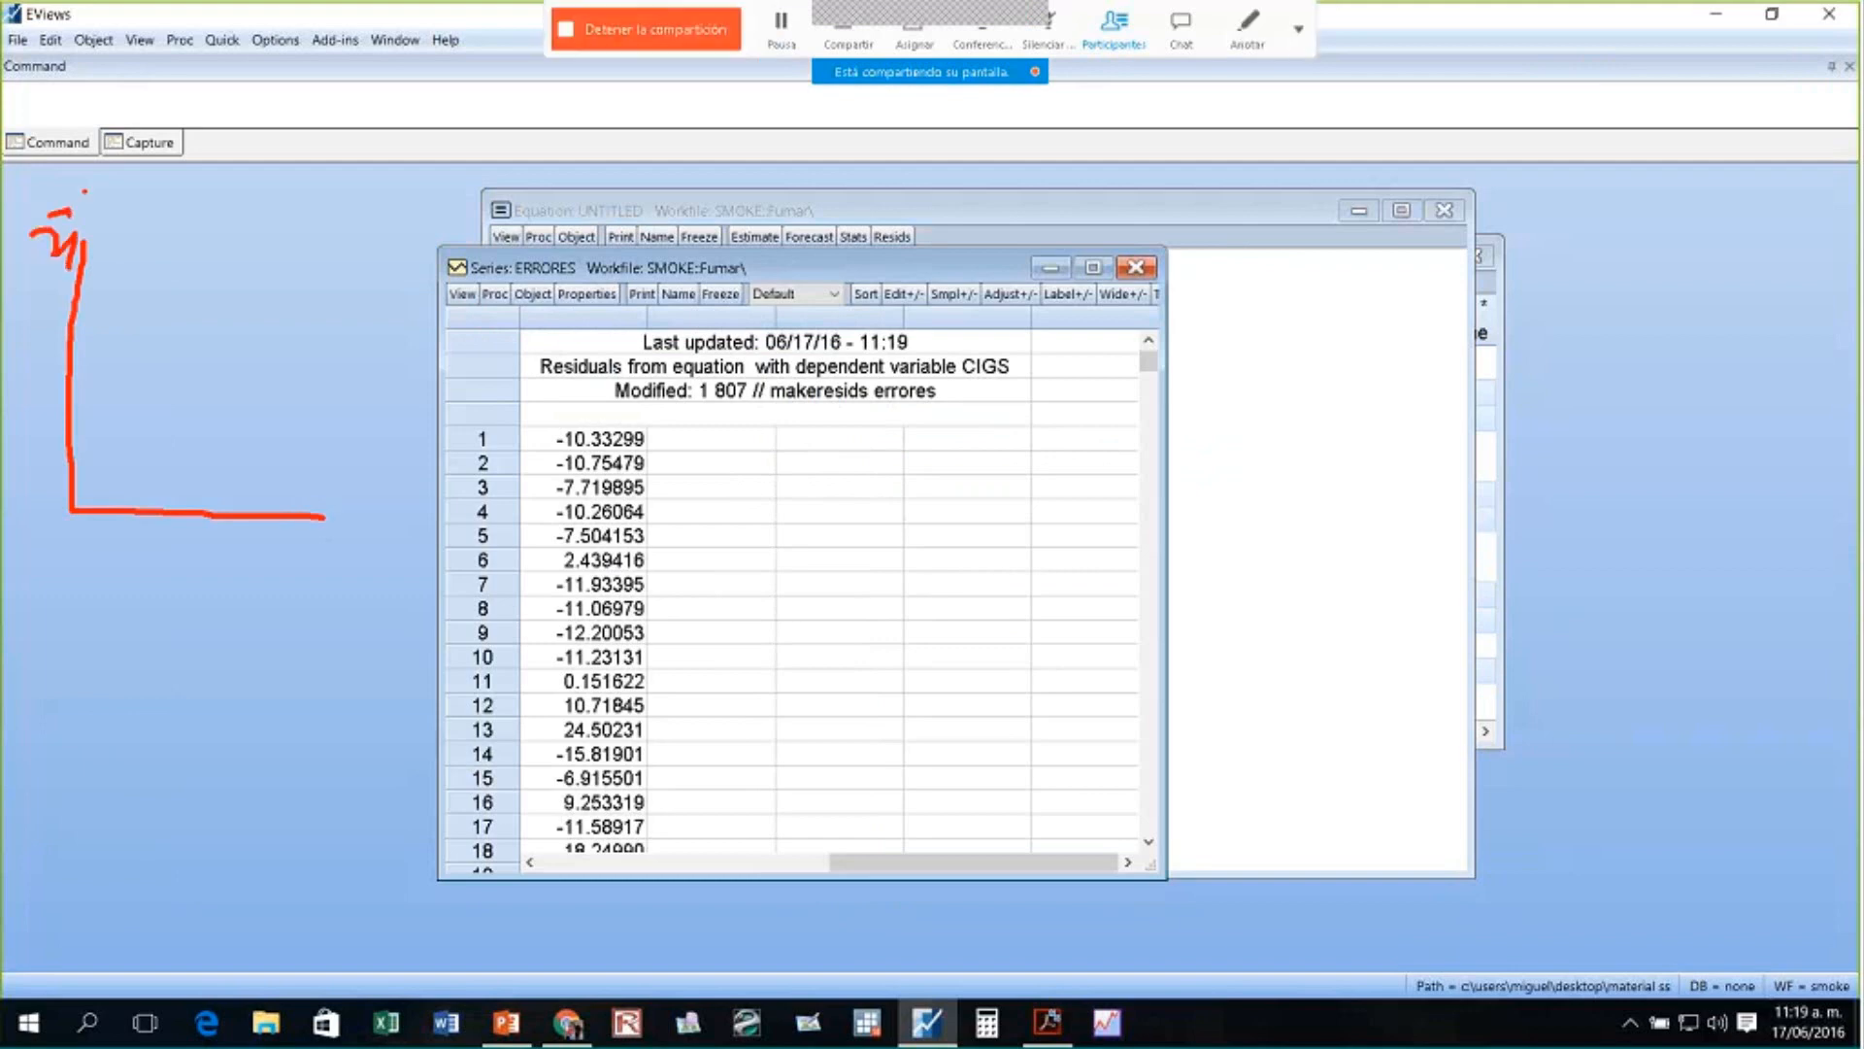
{"action": "left_click_drag", "start_coordinate": [84, 193], "coordinate": [101, 211]}
{"action": "mouse_move", "coordinate": [293, 541]}
{"action": "left_mouse_down"}
{"action": "mouse_move", "coordinate": [338, 593]}
{"action": "mouse_move", "coordinate": [283, 592]}
{"action": "left_mouse_up"}
{"action": "left_click_drag", "start_coordinate": [345, 609], "coordinate": [378, 606]}
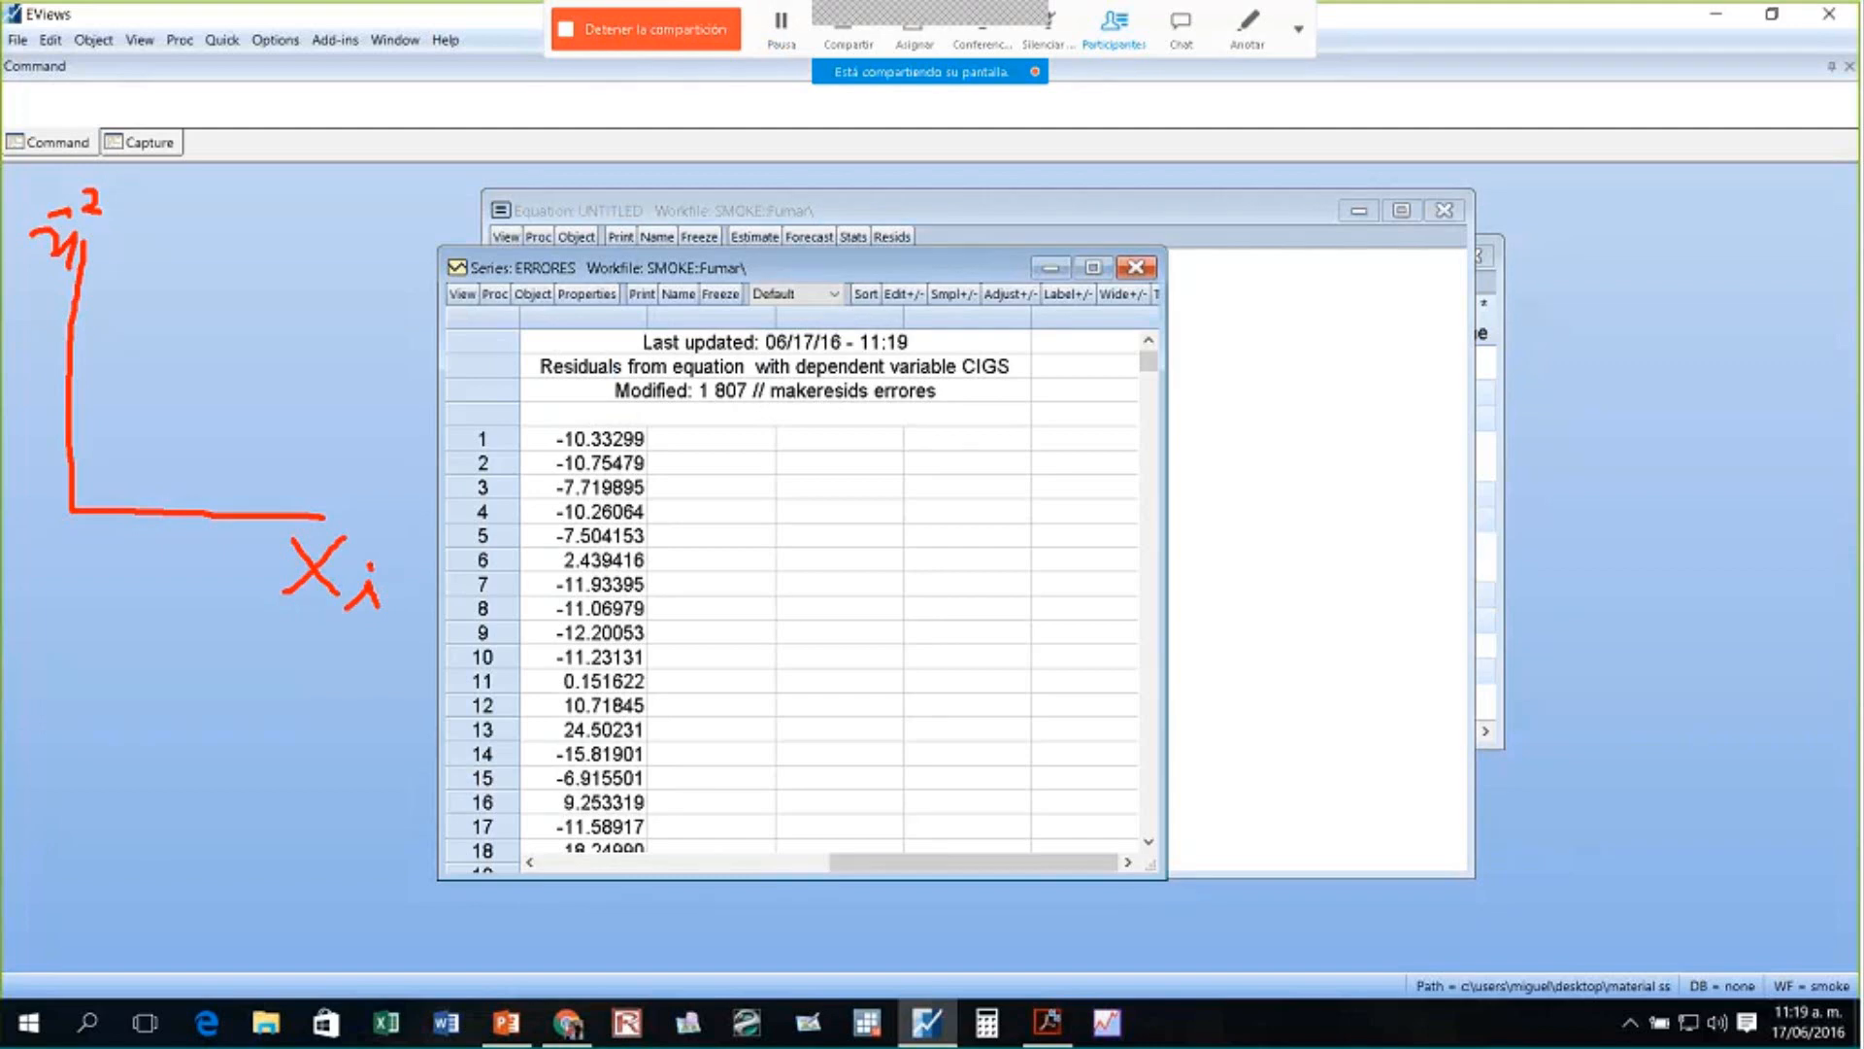
- Draw an inverted-U curve and an upward-bending curve on the sketched axes as example residual patterns
{"action": "mouse_move", "coordinate": [89, 508]}
{"action": "left_mouse_down"}
{"action": "mouse_move", "coordinate": [180, 427]}
{"action": "mouse_move", "coordinate": [286, 520]}
{"action": "left_mouse_up"}
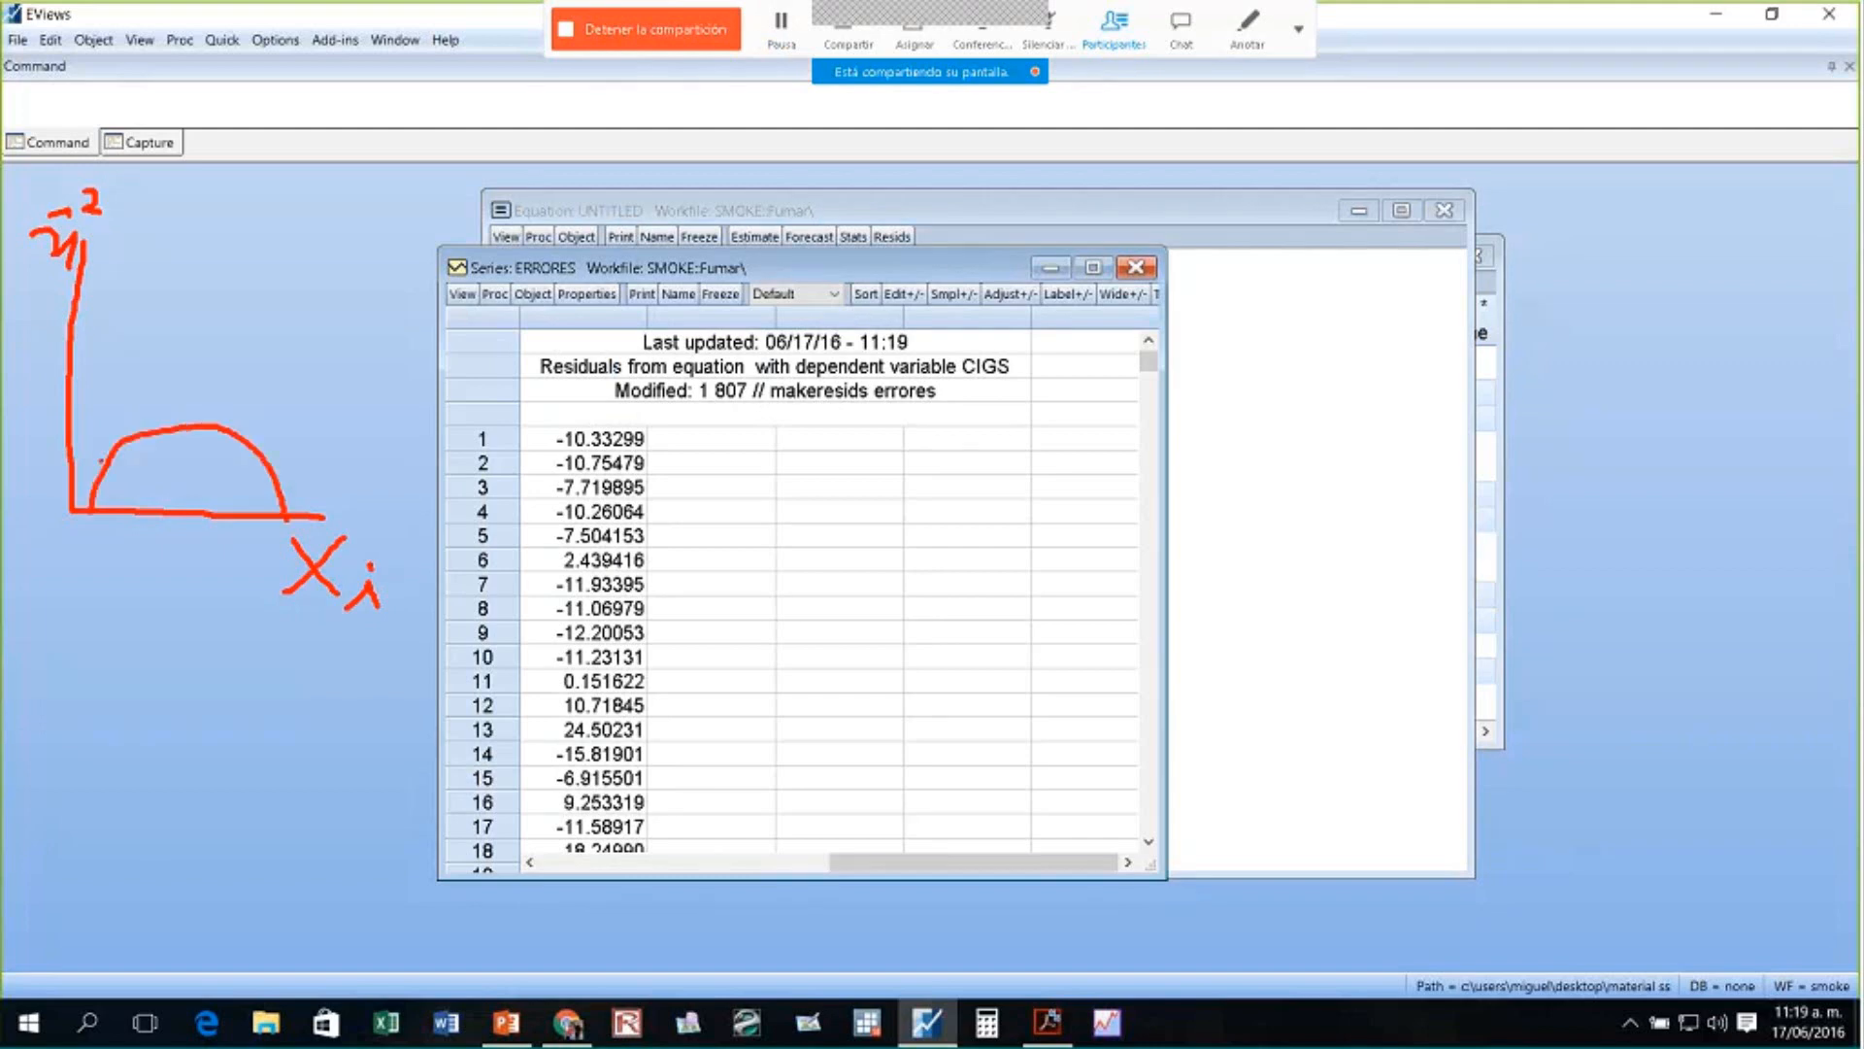
{"action": "left_click_drag", "start_coordinate": [87, 474], "coordinate": [303, 270]}
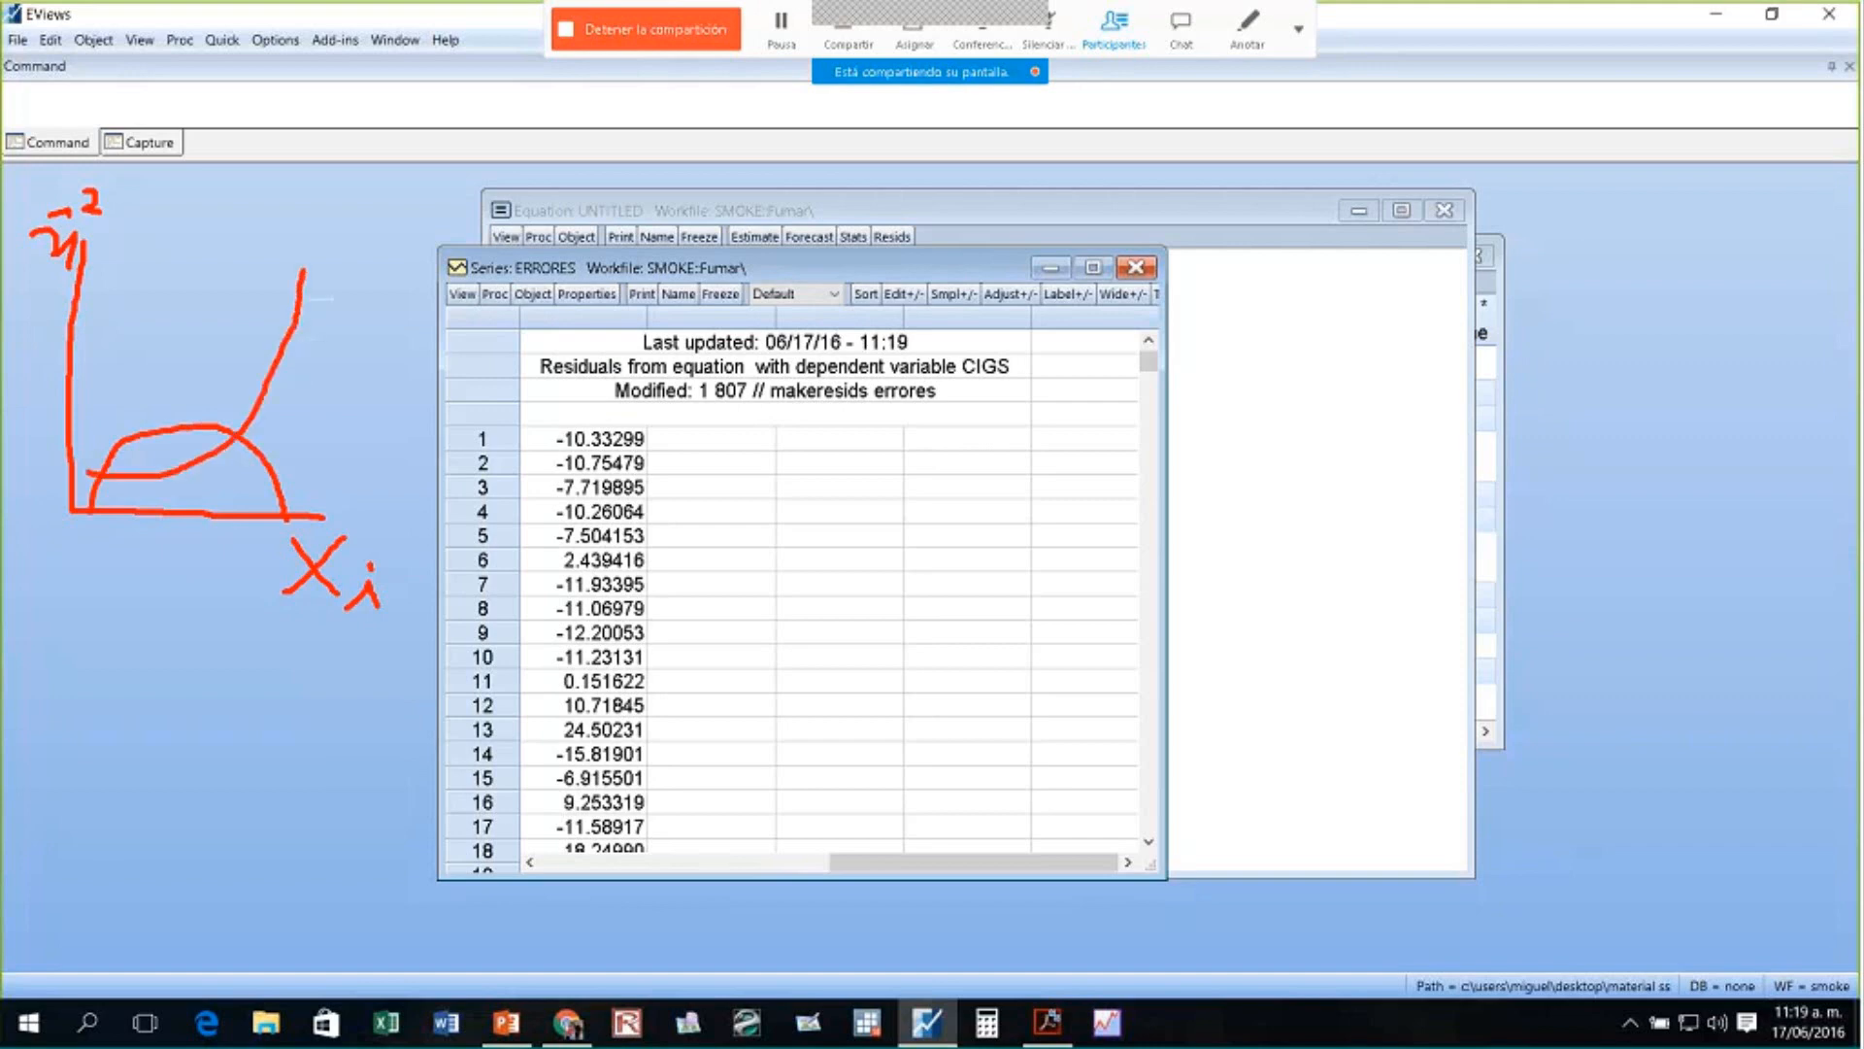
- Draw a rising diagonal line from the origin of the sketched axes as another example residual pattern
{"action": "left_click_drag", "start_coordinate": [80, 508], "coordinate": [391, 224]}
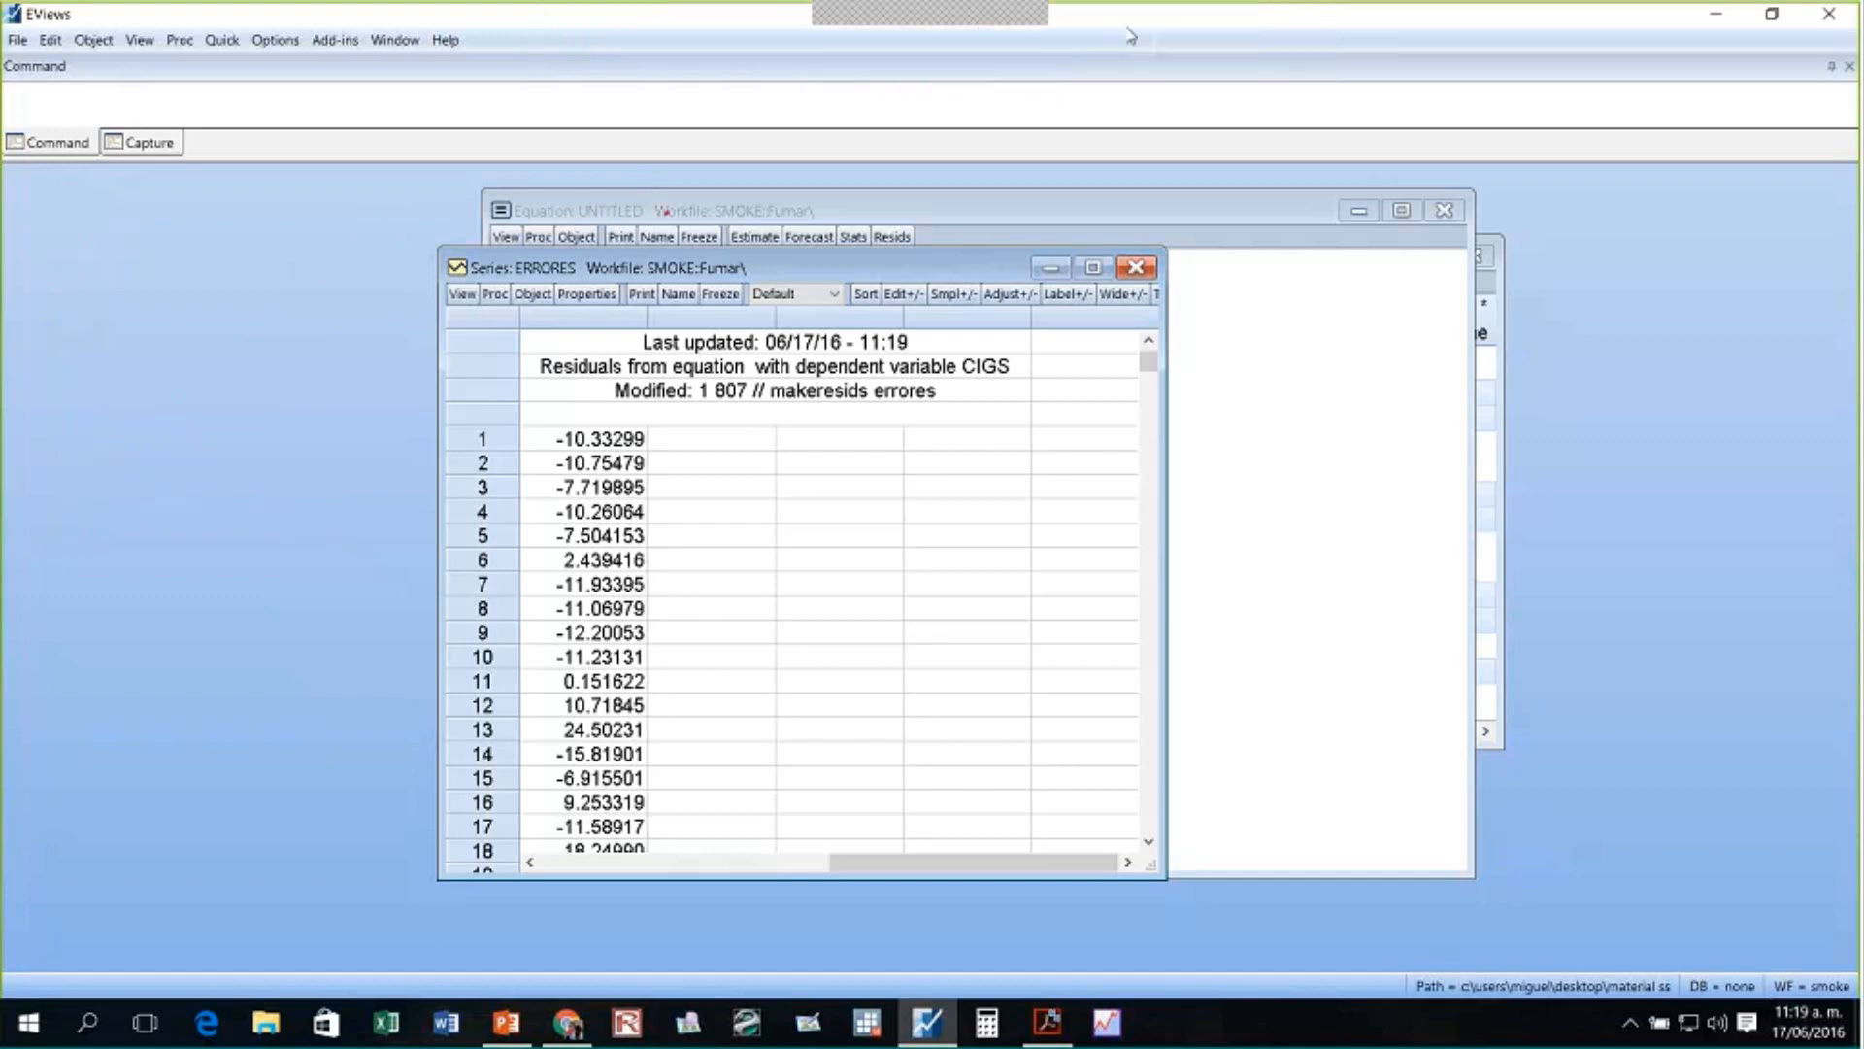
- Arrange the equation output and the ERRORES series window side by side so both are readable
{"action": "left_click", "coordinate": [1112, 205]}
{"action": "left_click_drag", "start_coordinate": [1113, 206], "coordinate": [1399, 214]}
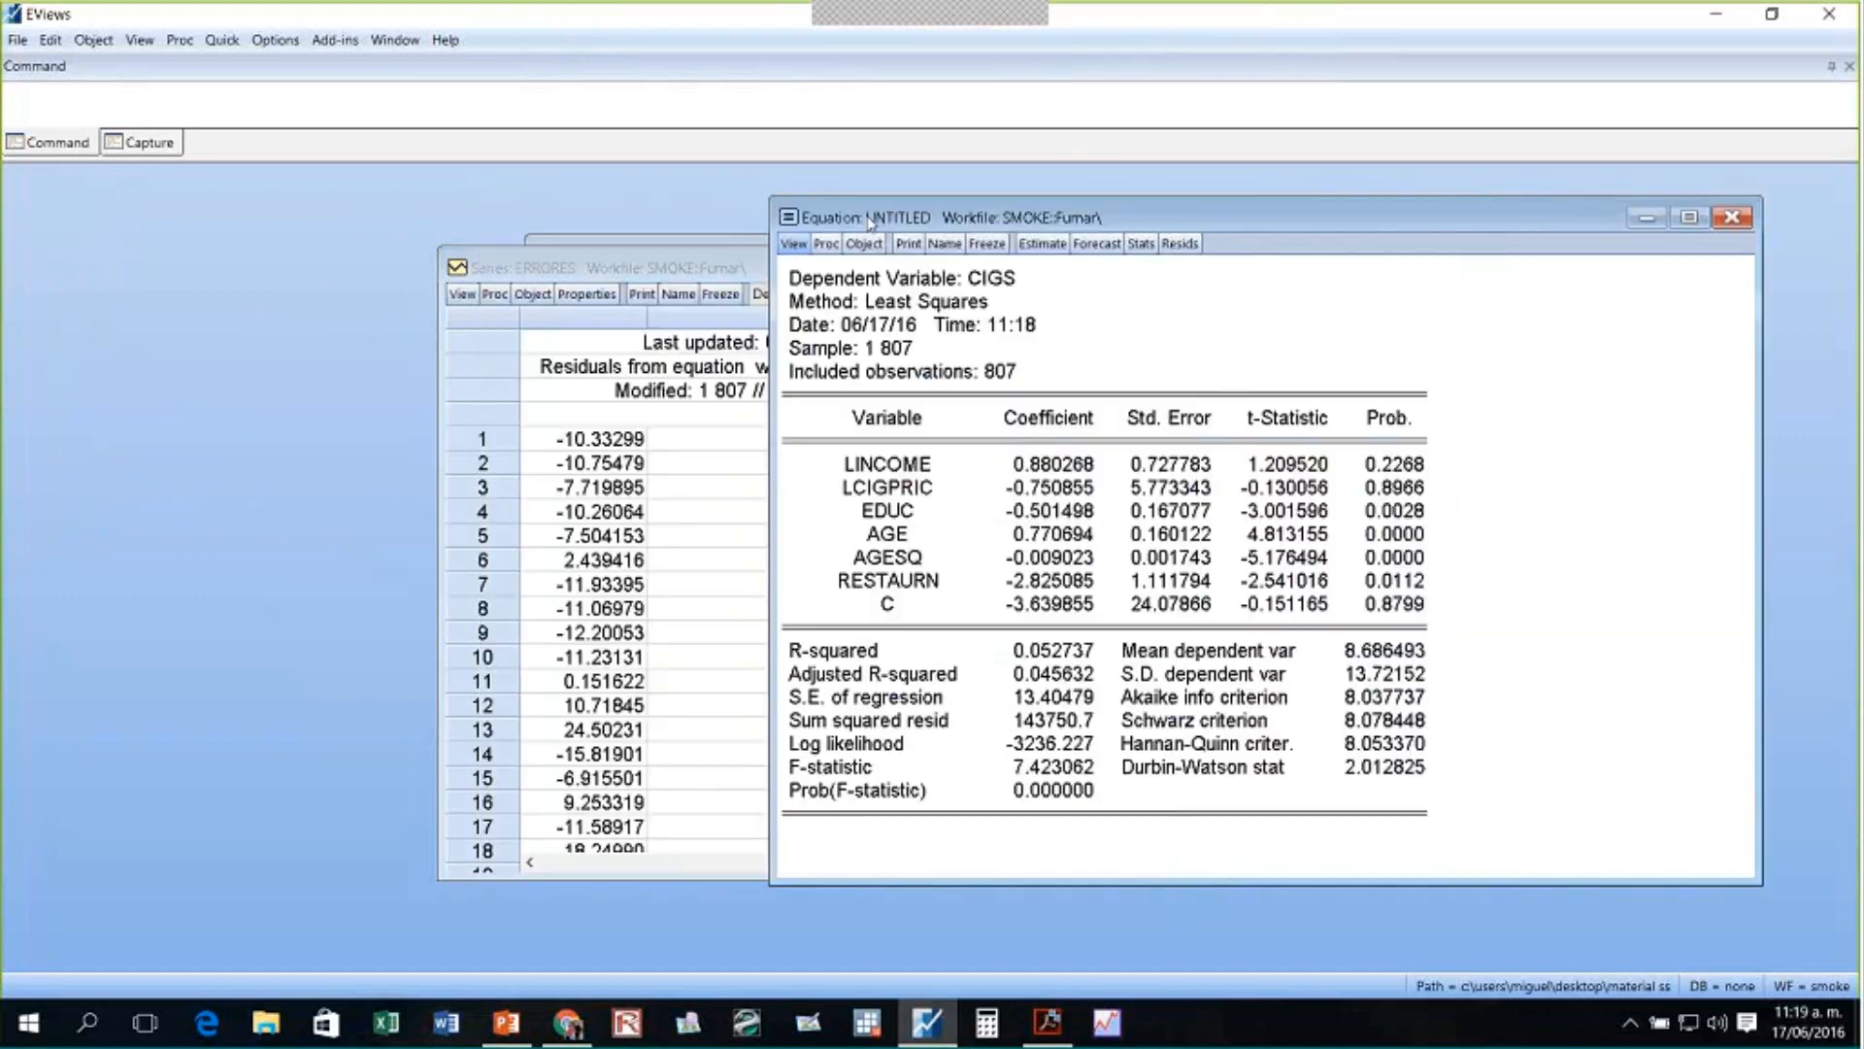
{"action": "left_click_drag", "start_coordinate": [699, 270], "coordinate": [384, 272]}
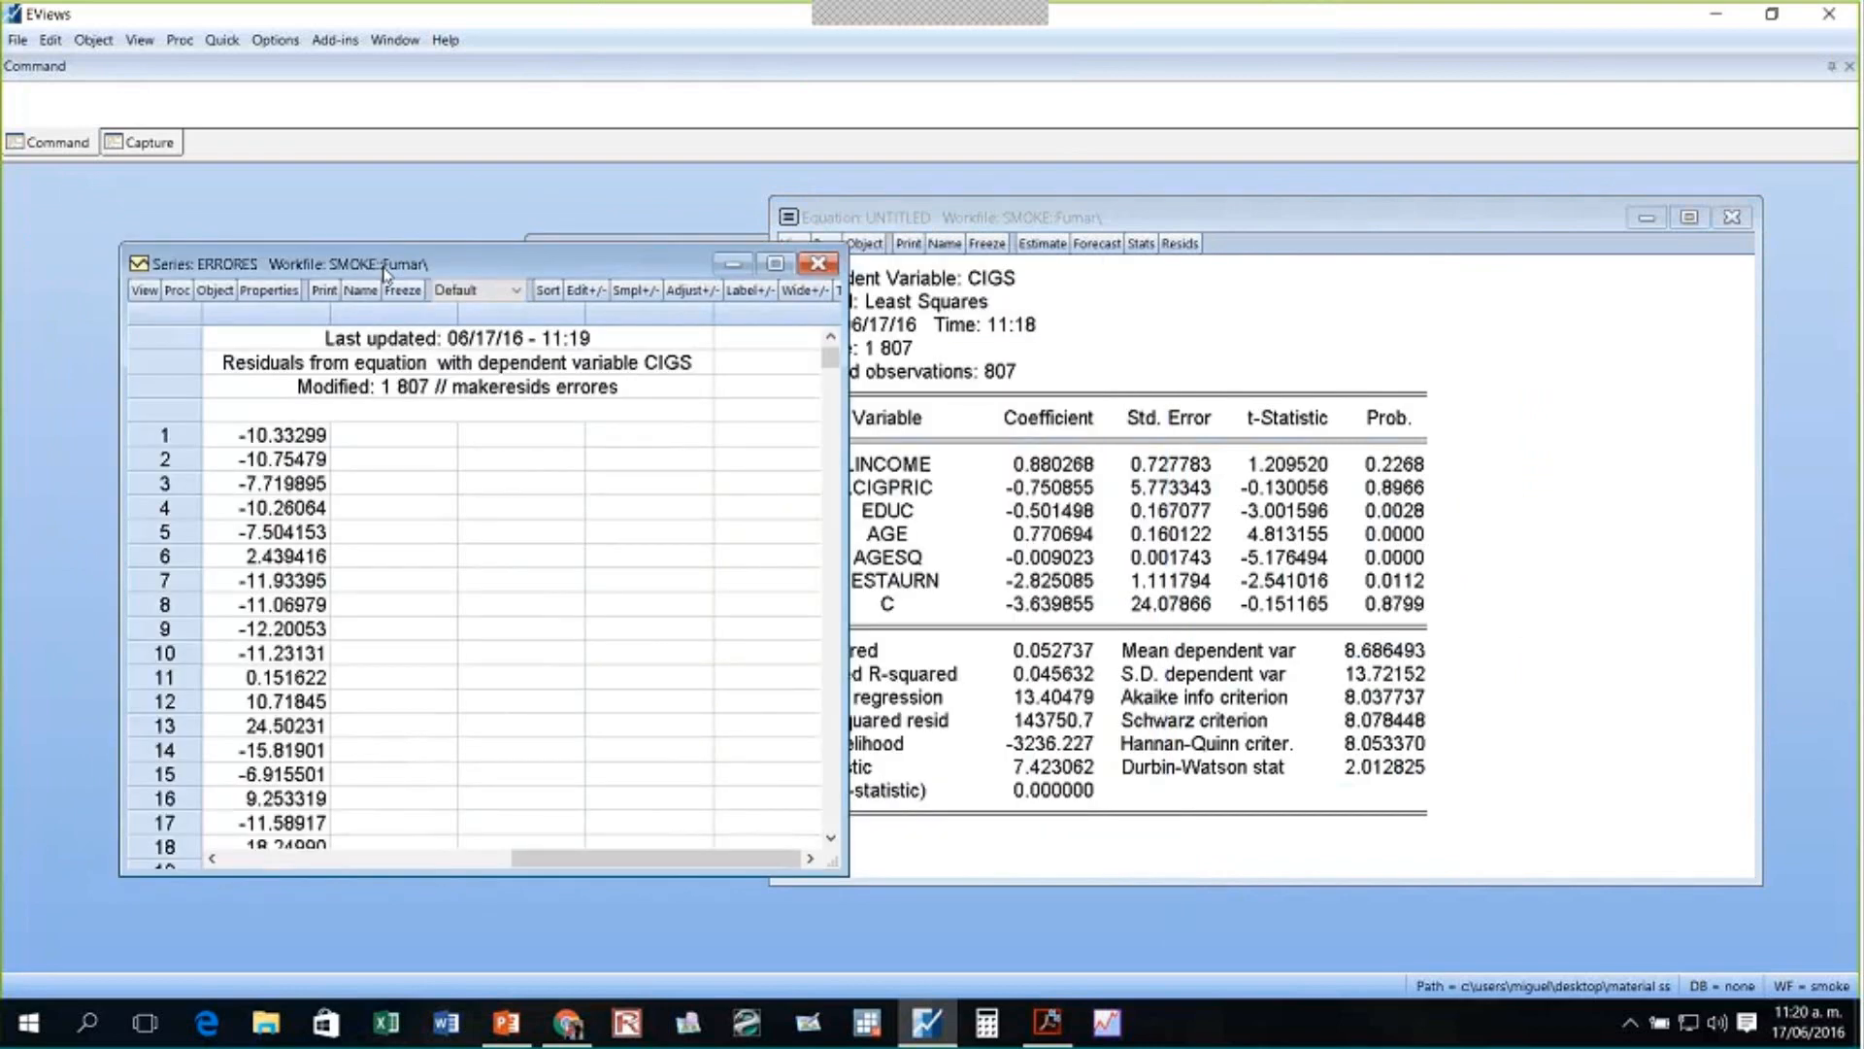
- Generate a new series named Errores2 as the square of the ERRORES series
{"action": "left_click", "coordinate": [300, 109]}
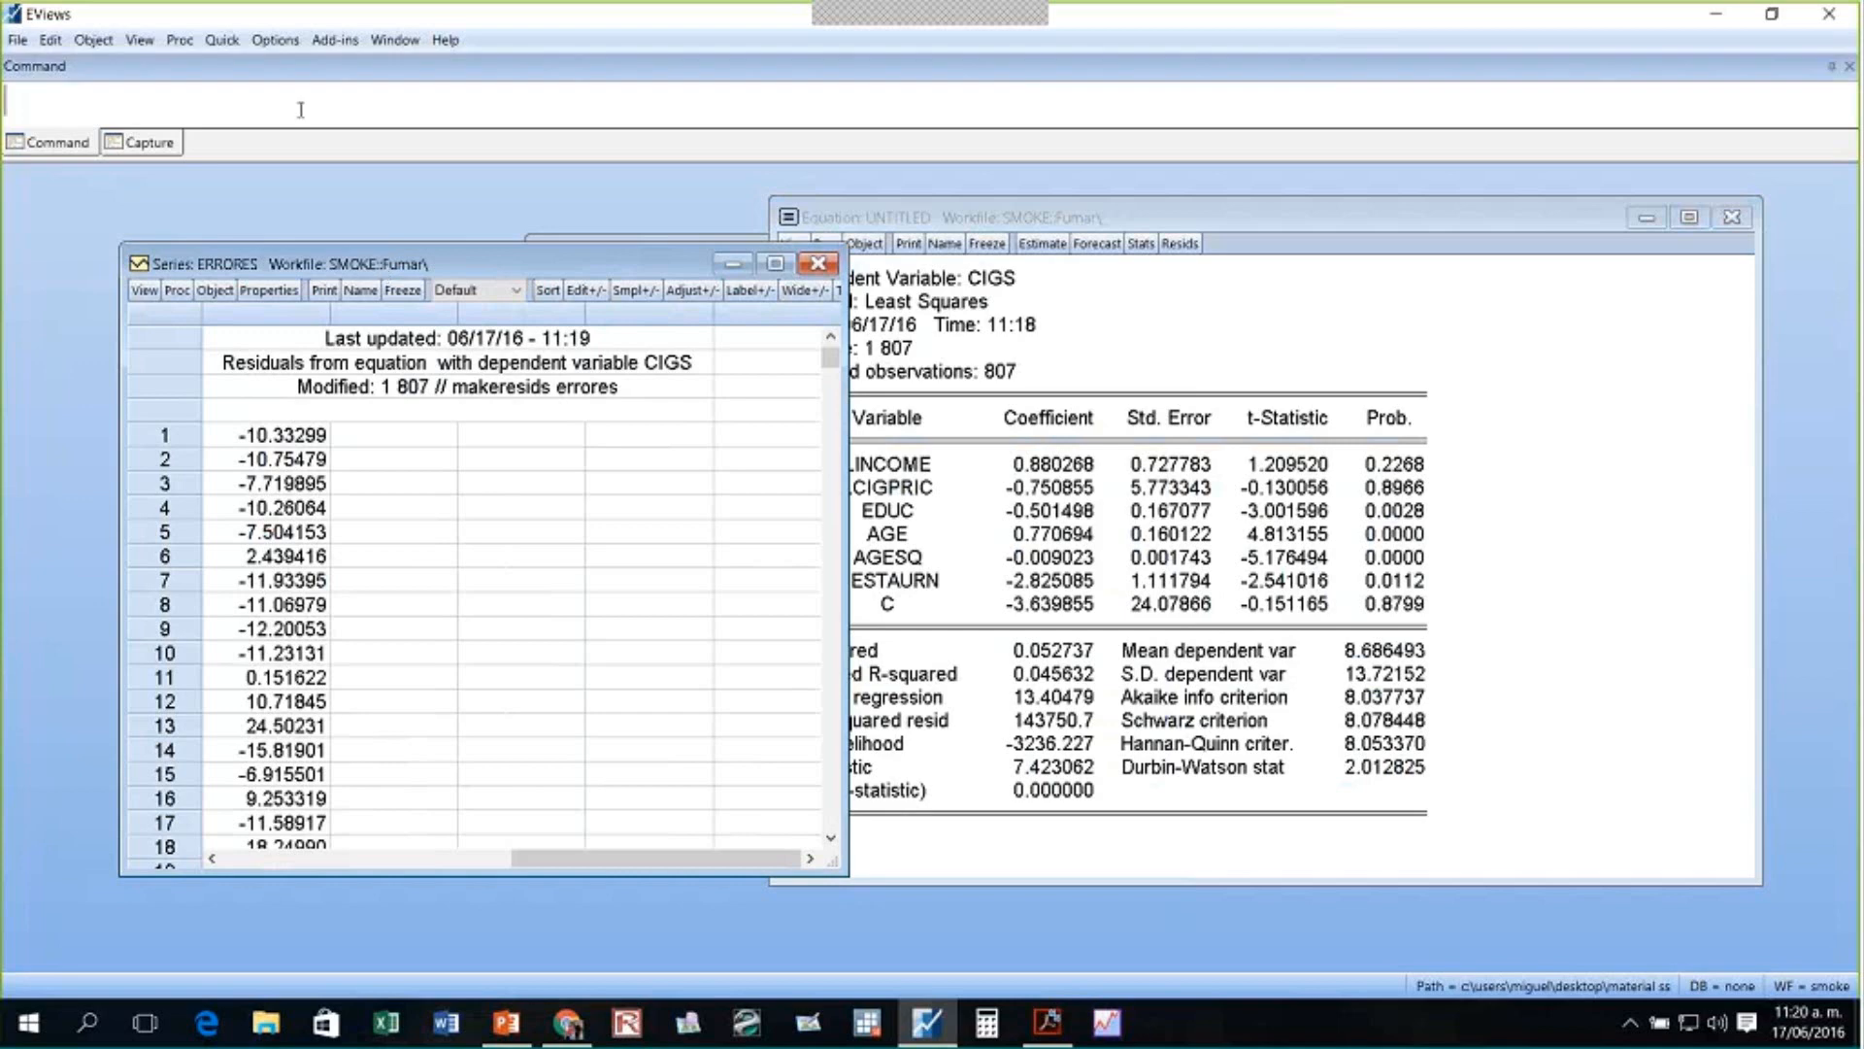
{"action": "type", "text": "genr Errores"}
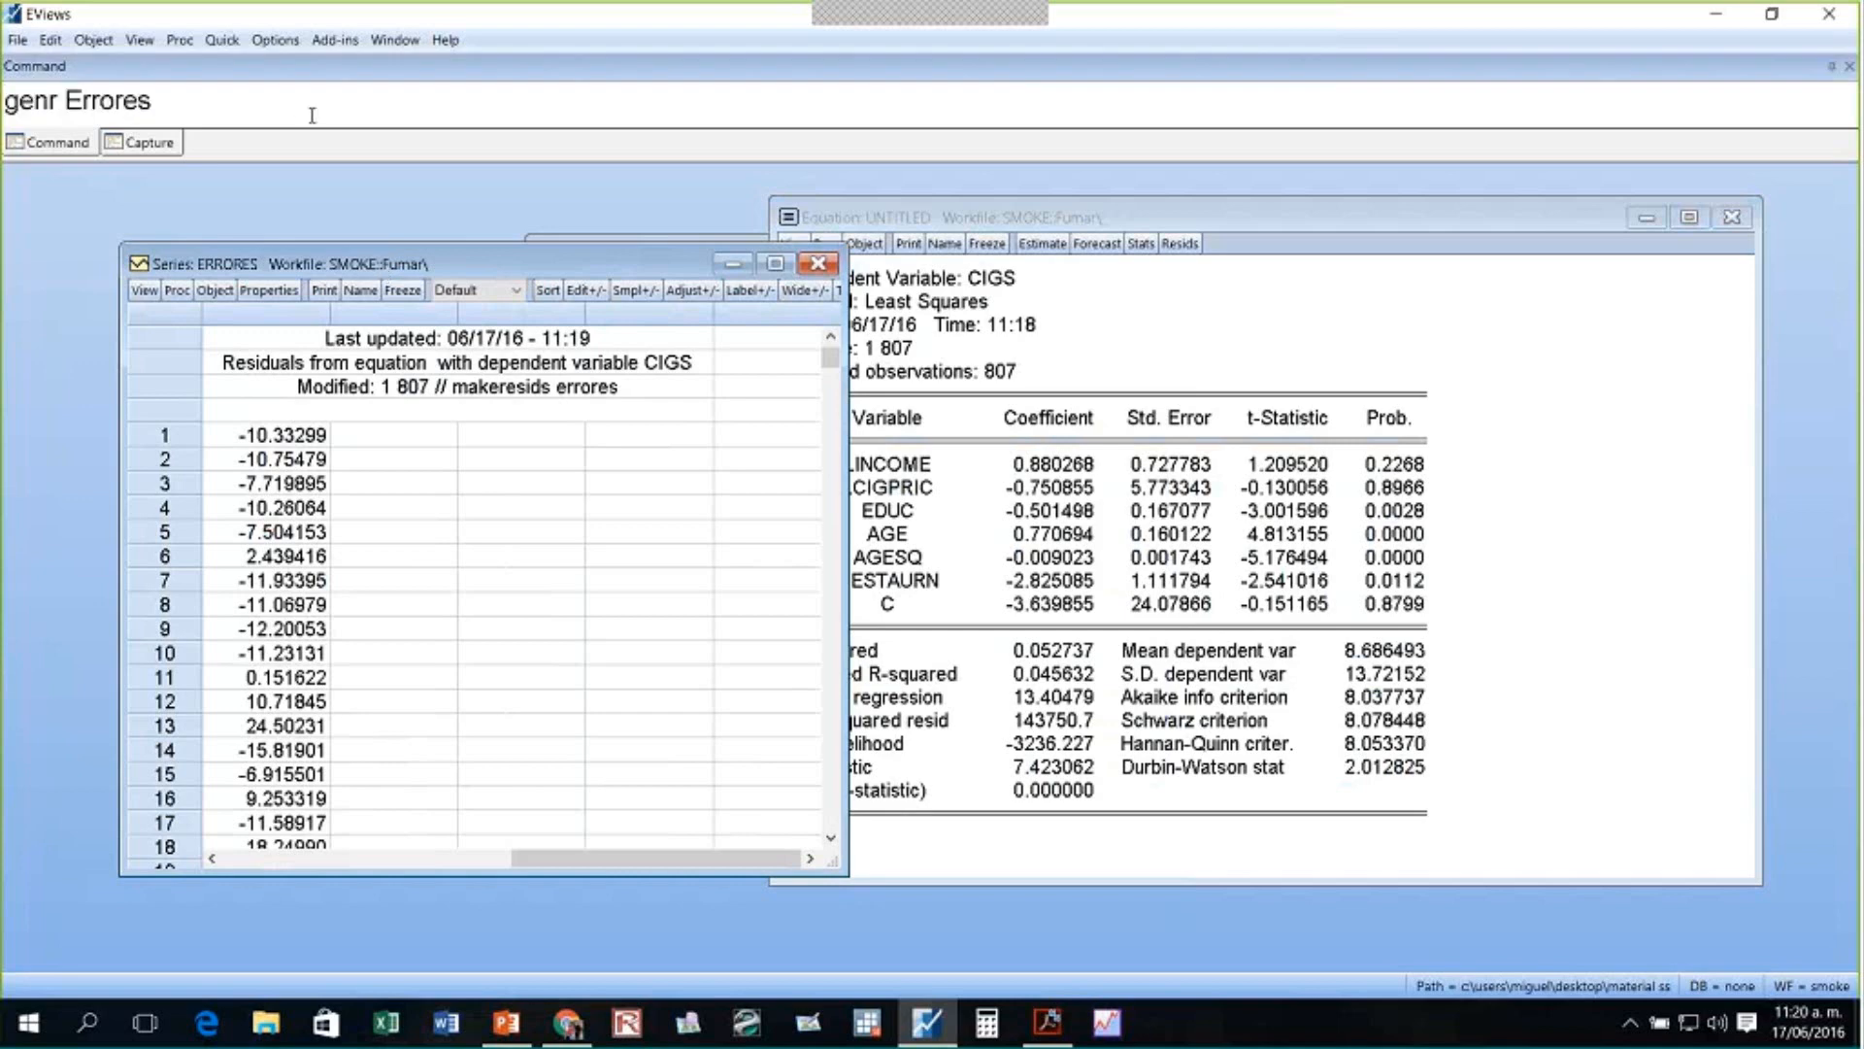
{"action": "type", "text": "2=ERRORE"}
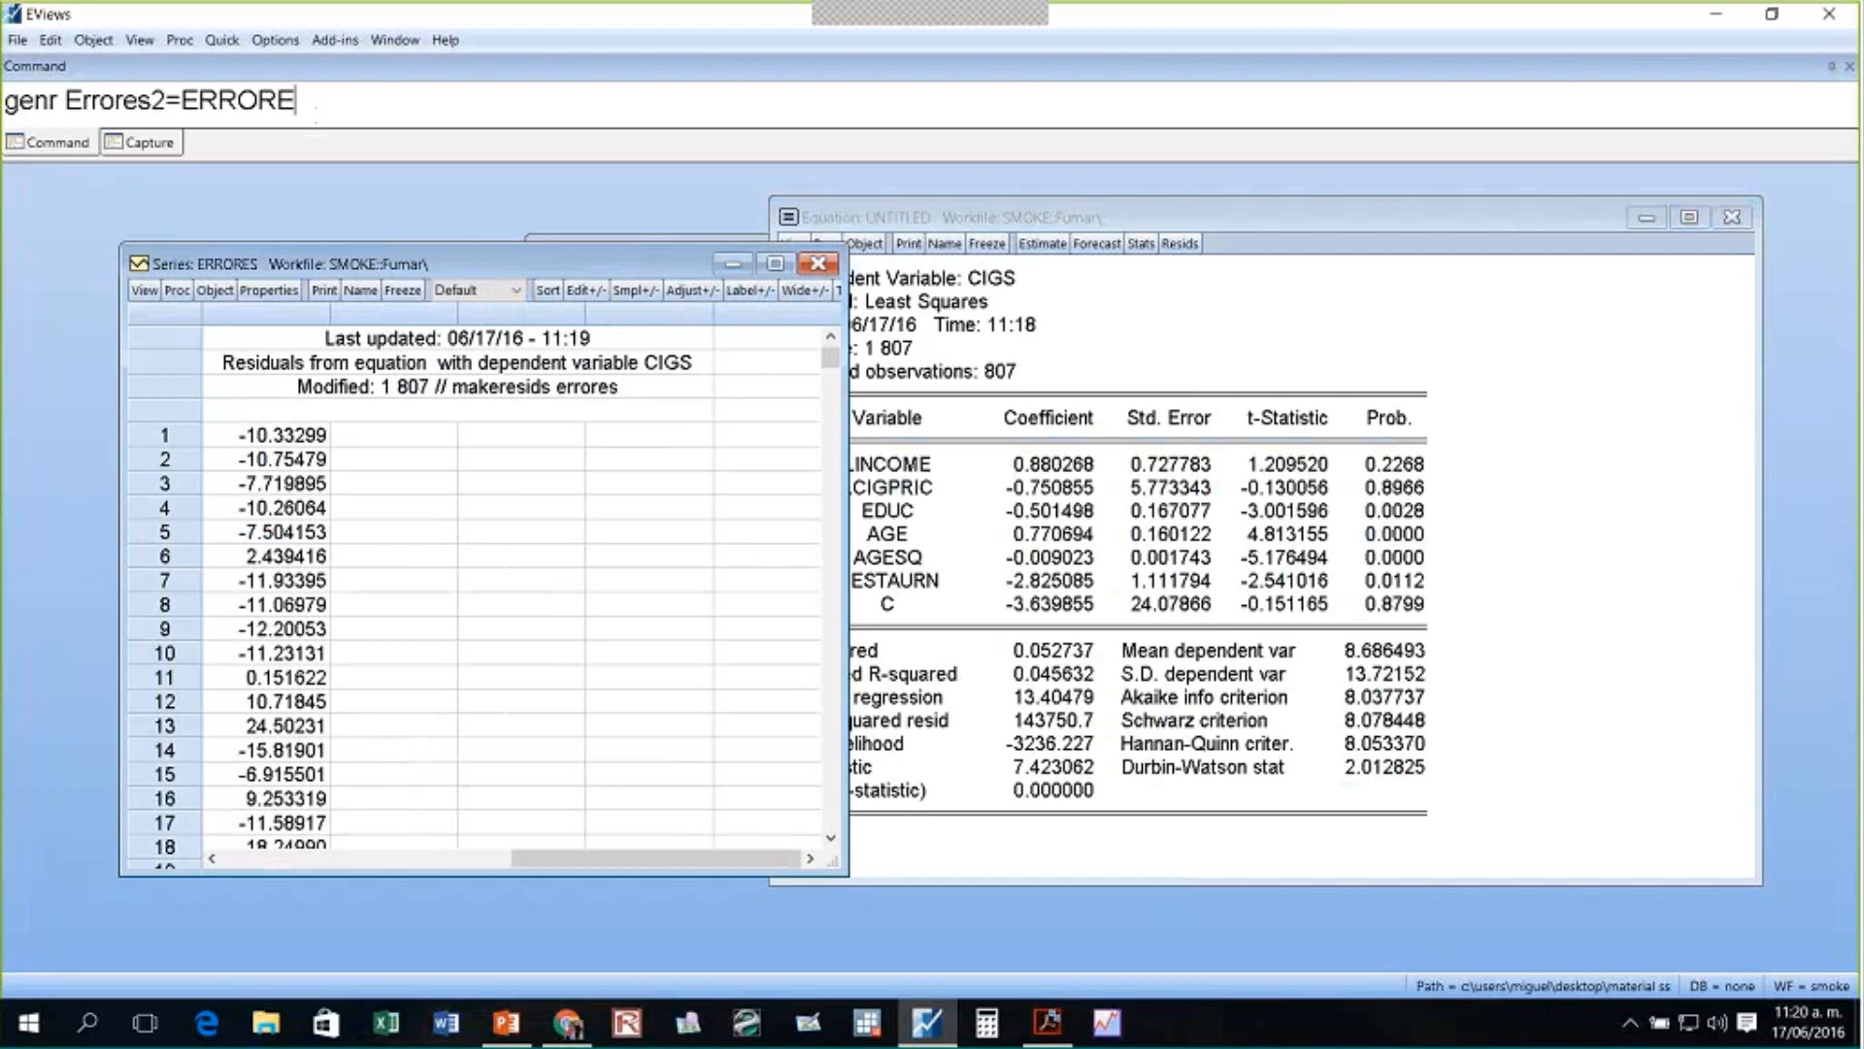
{"action": "key", "text": "Return"}
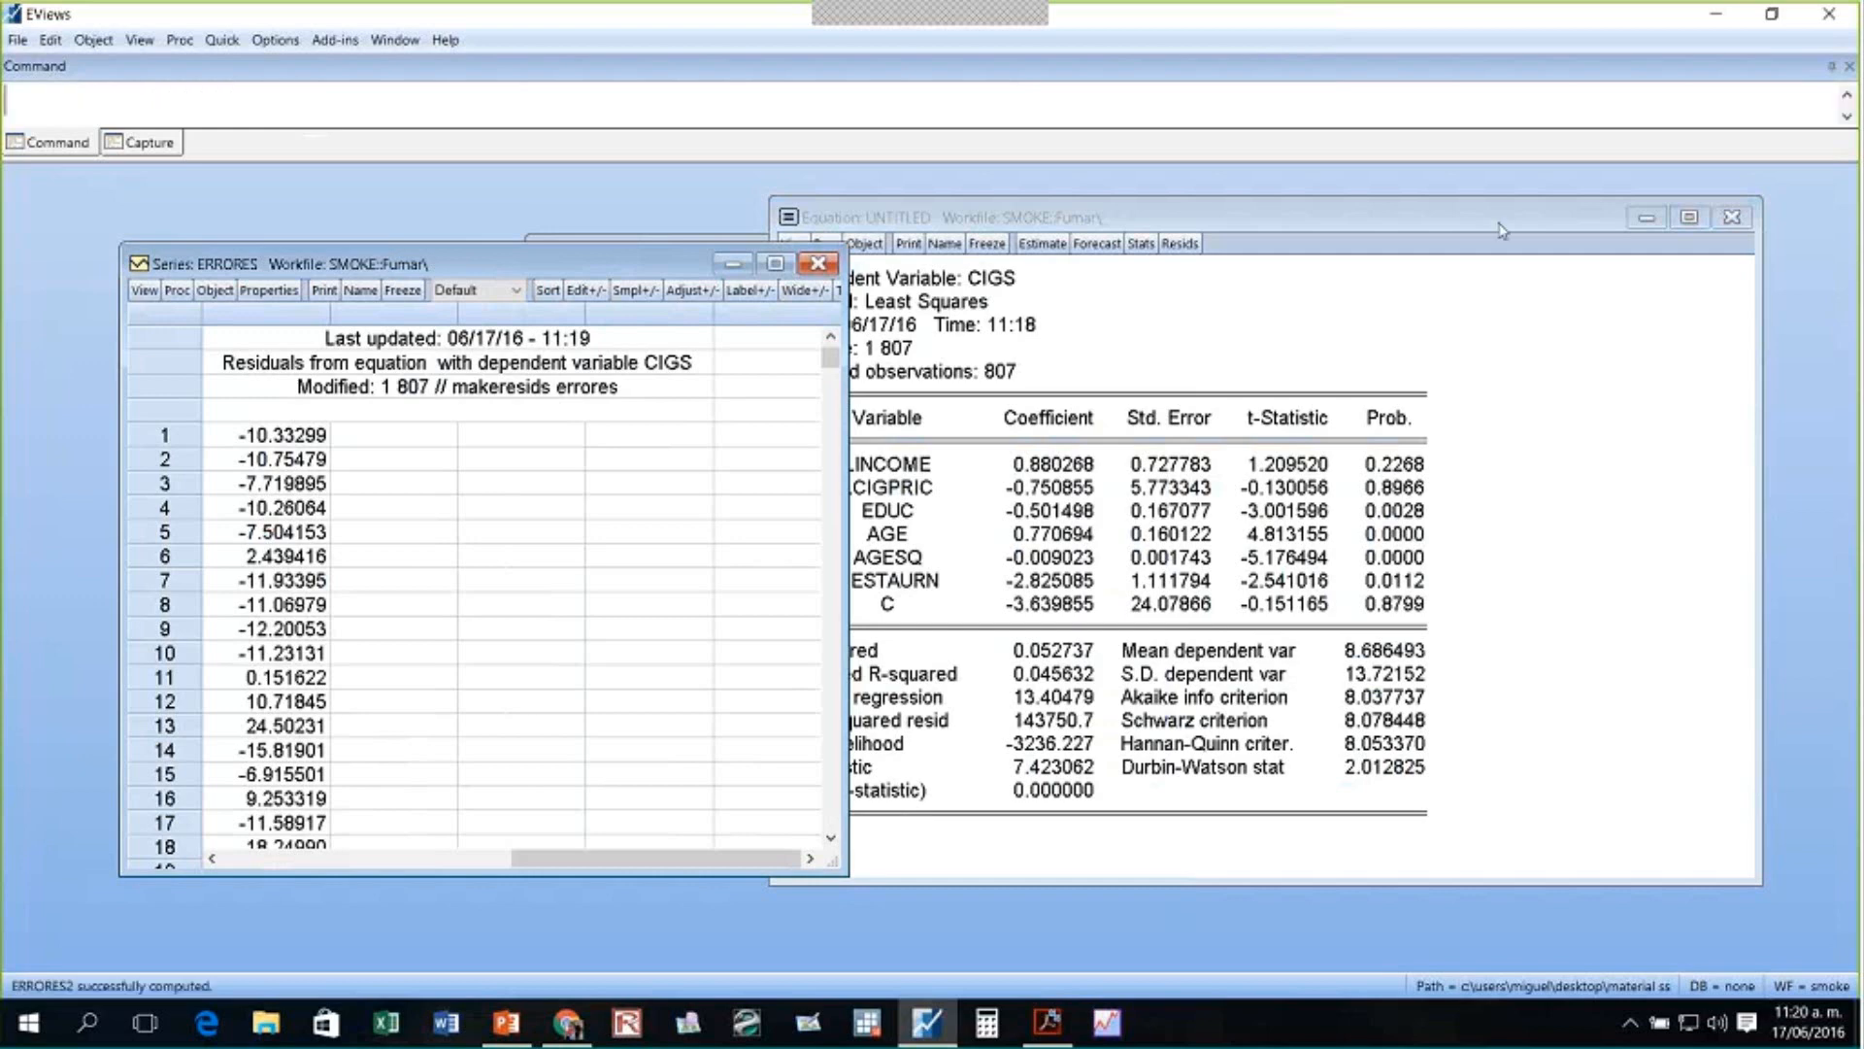
- Close the ERRORES series window and place the workfile beside the equation output with errores2 selected
{"action": "left_click_drag", "start_coordinate": [974, 221], "coordinate": [1084, 208]}
{"action": "left_click", "coordinate": [821, 263]}
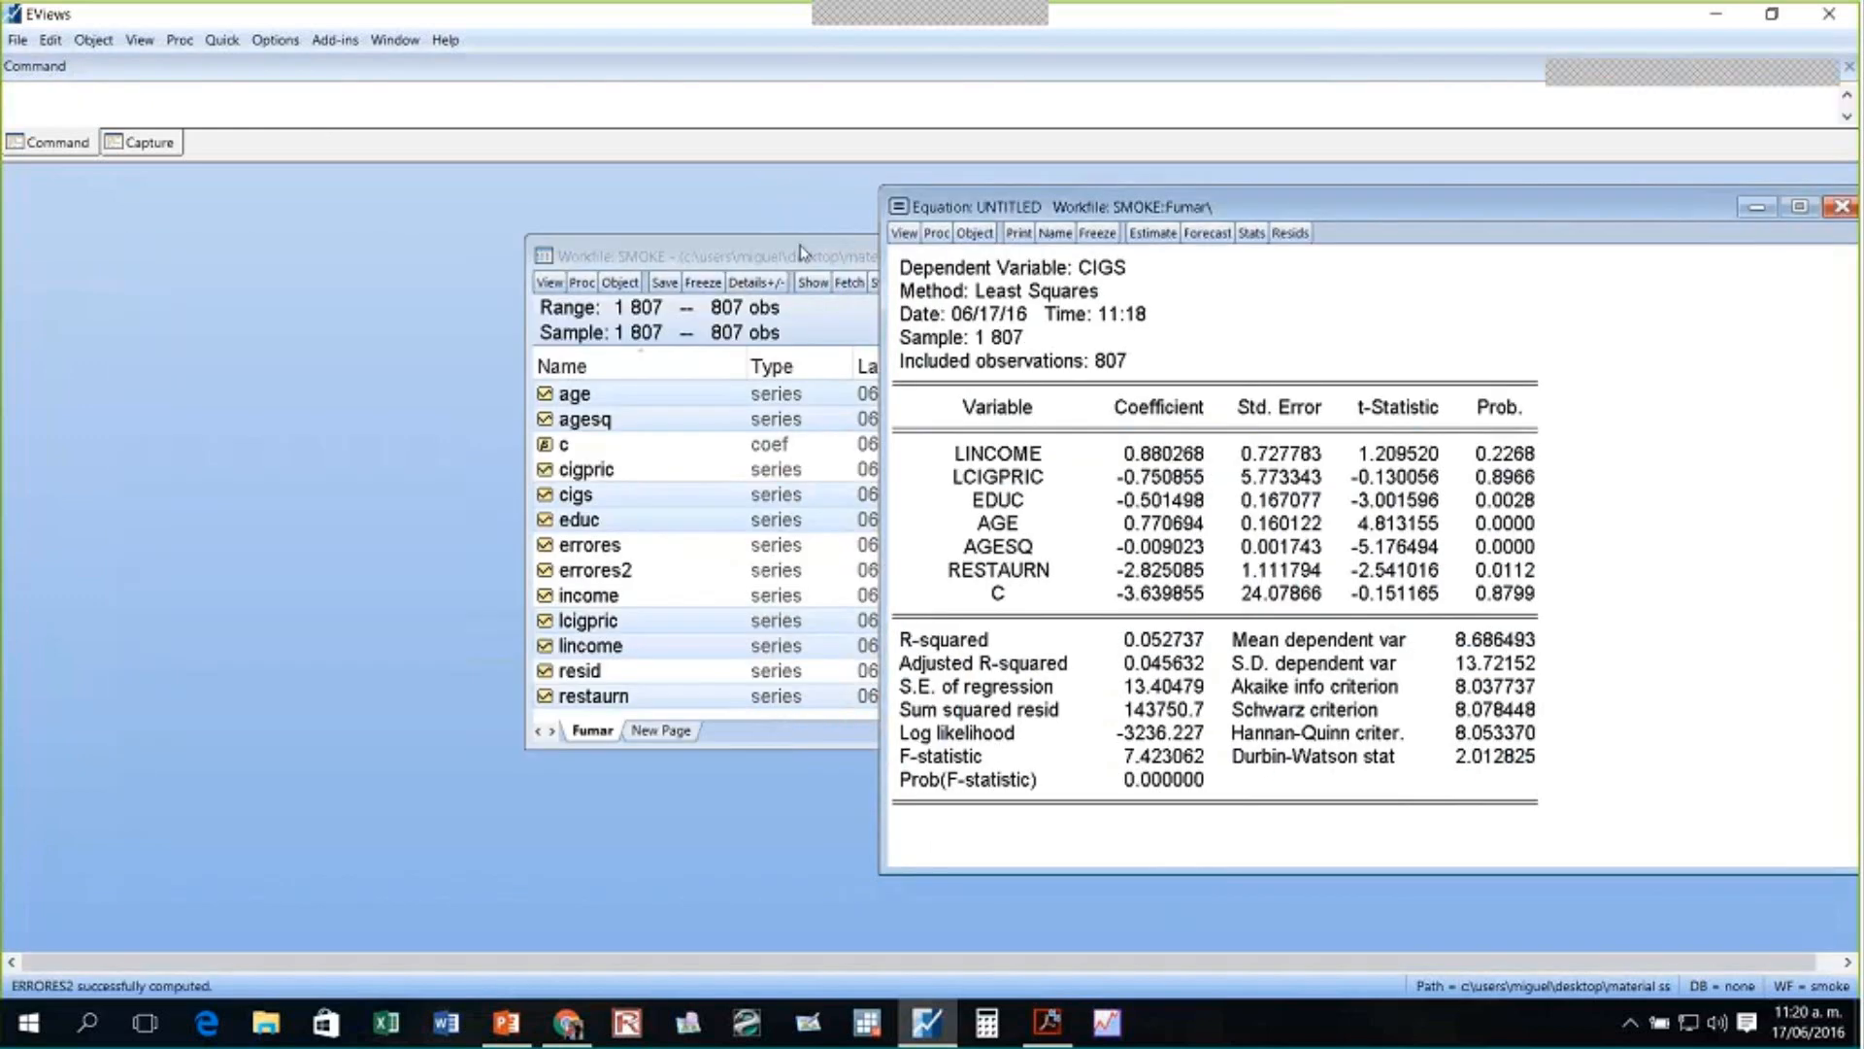
{"action": "left_click_drag", "start_coordinate": [803, 253], "coordinate": [699, 235]}
{"action": "scroll", "coordinate": [570, 559], "scroll_direction": "down", "scroll_amount": 1}
{"action": "double_click", "coordinate": [495, 527]}
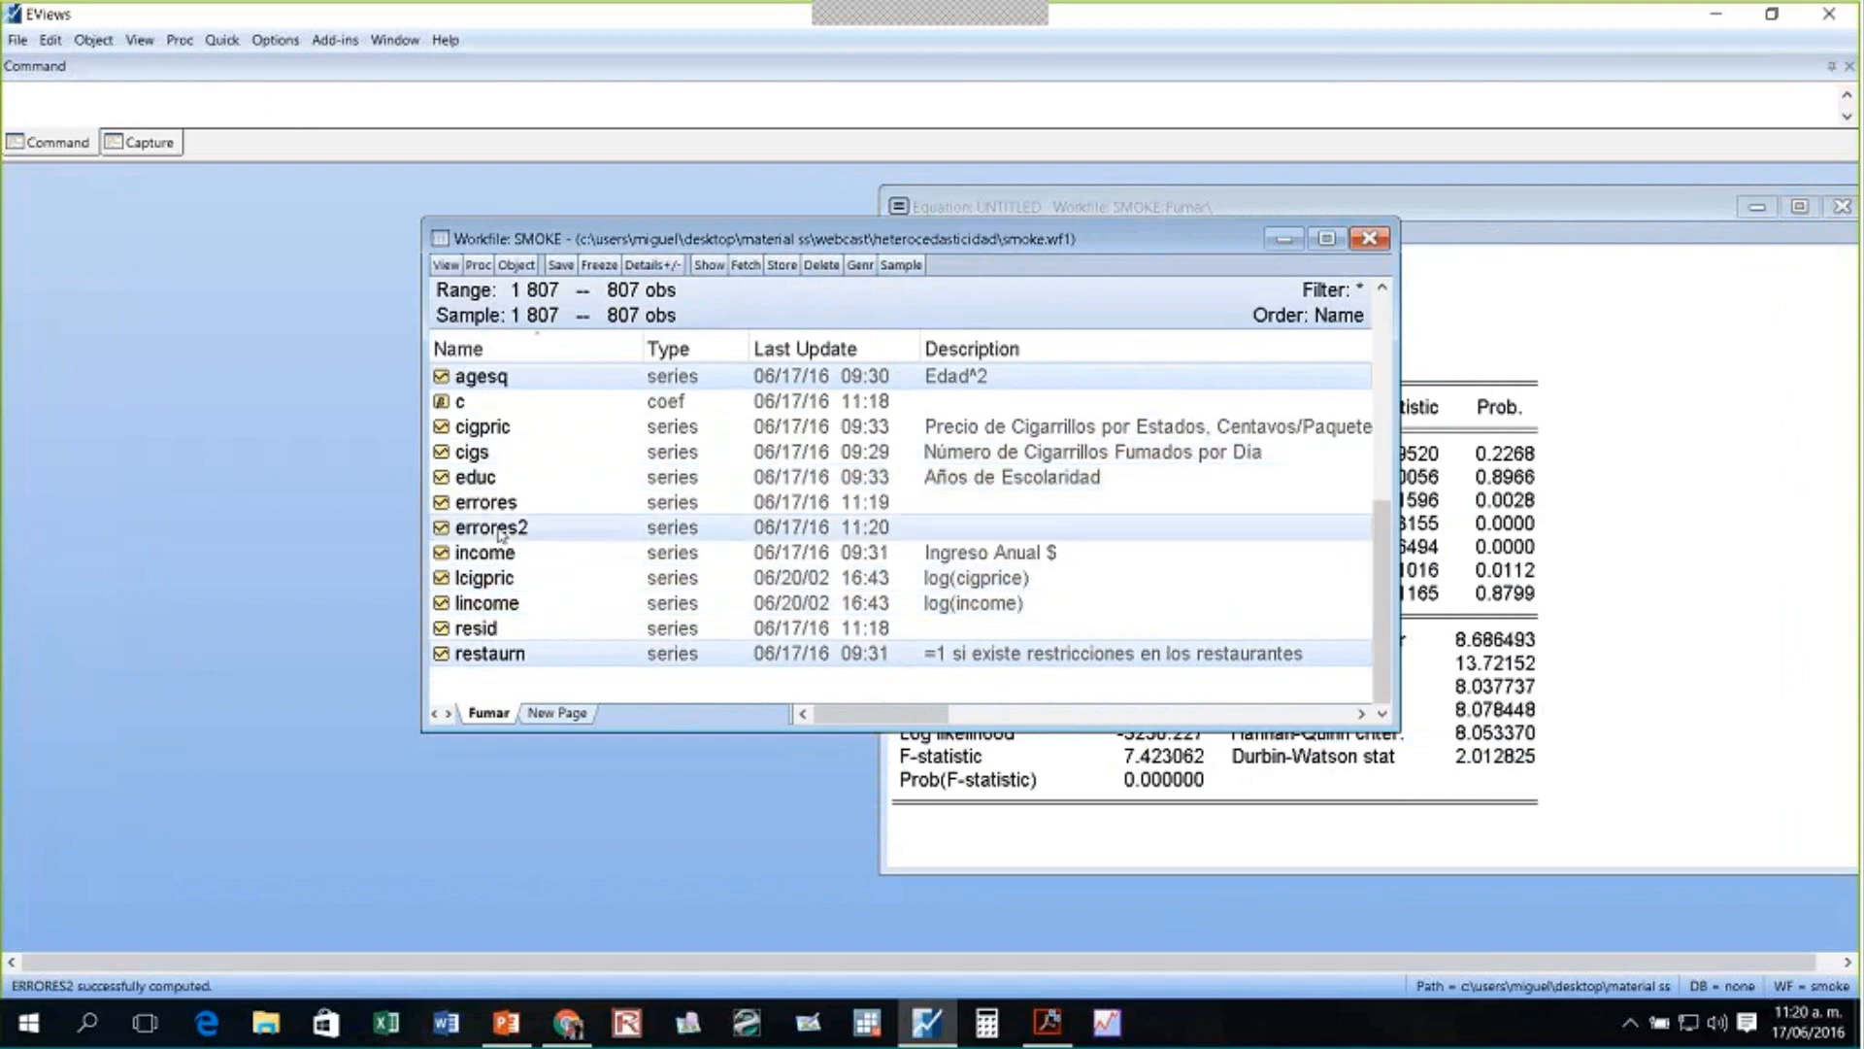
{"action": "key", "text": "ctrl+F4"}
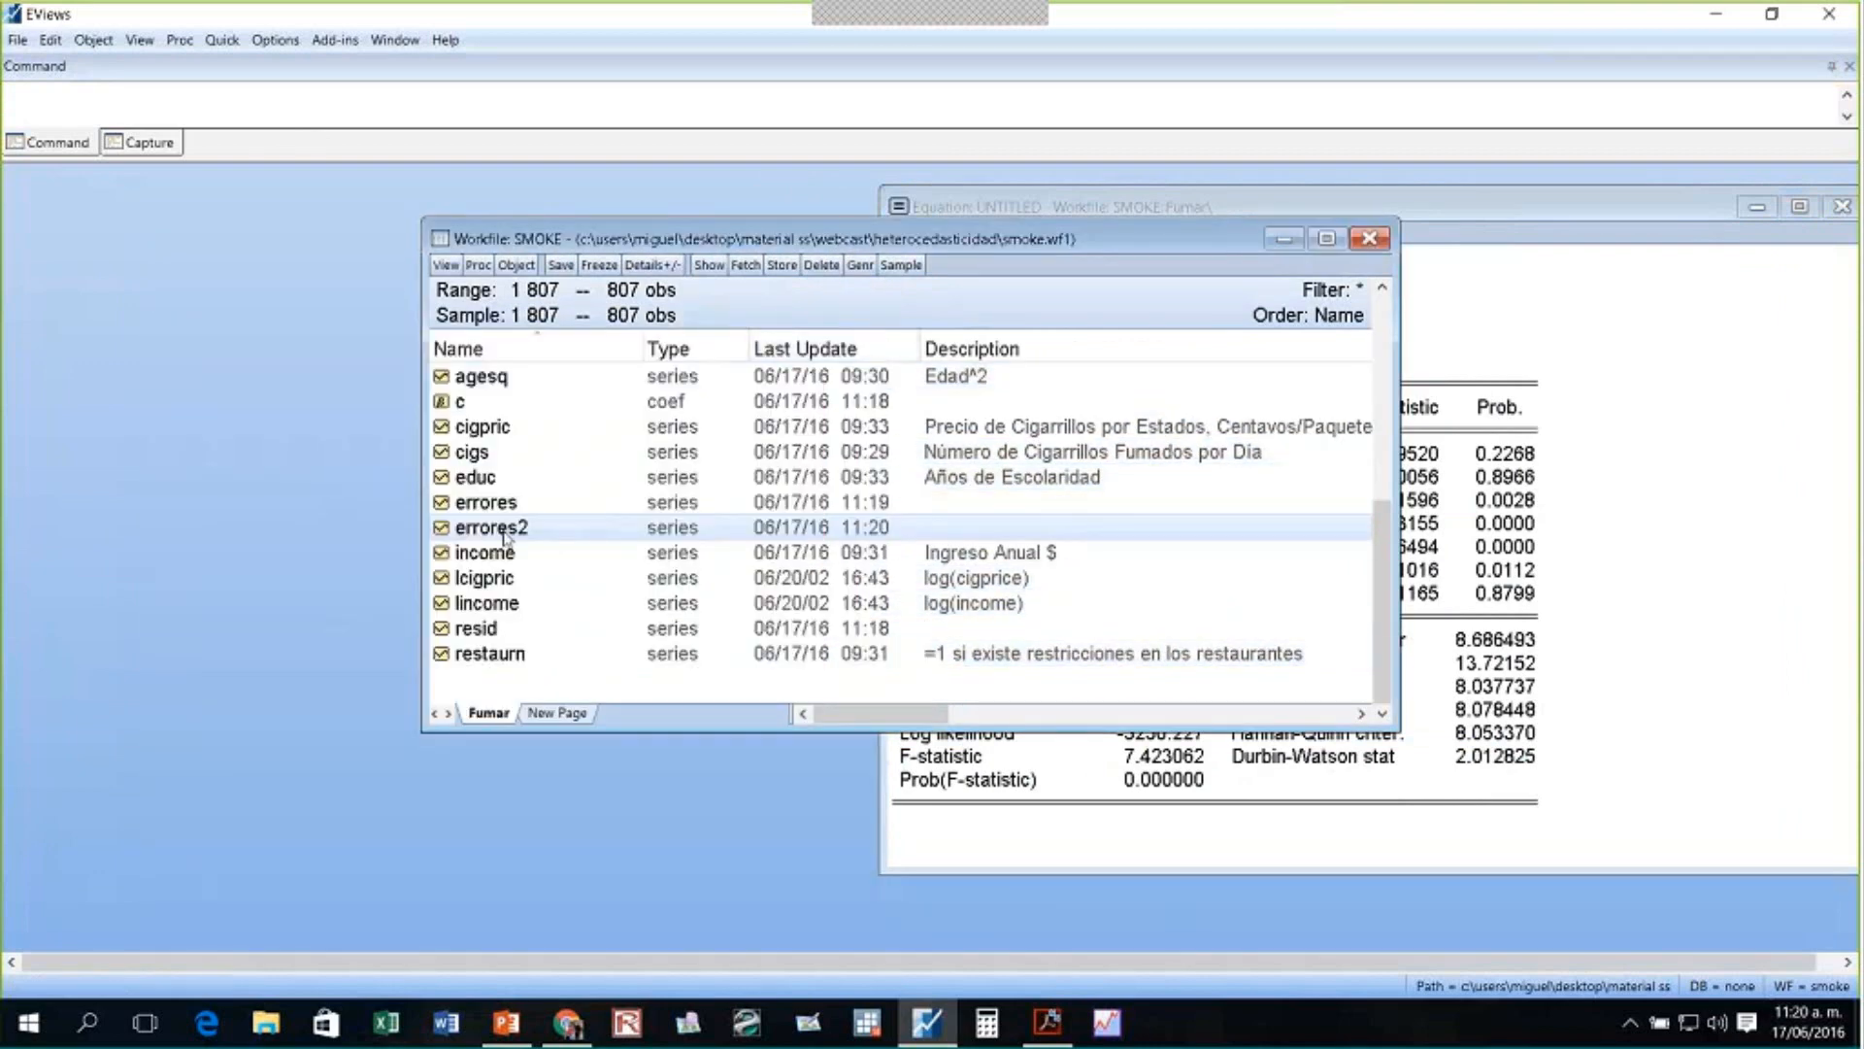
{"action": "left_click_drag", "start_coordinate": [766, 243], "coordinate": [557, 267]}
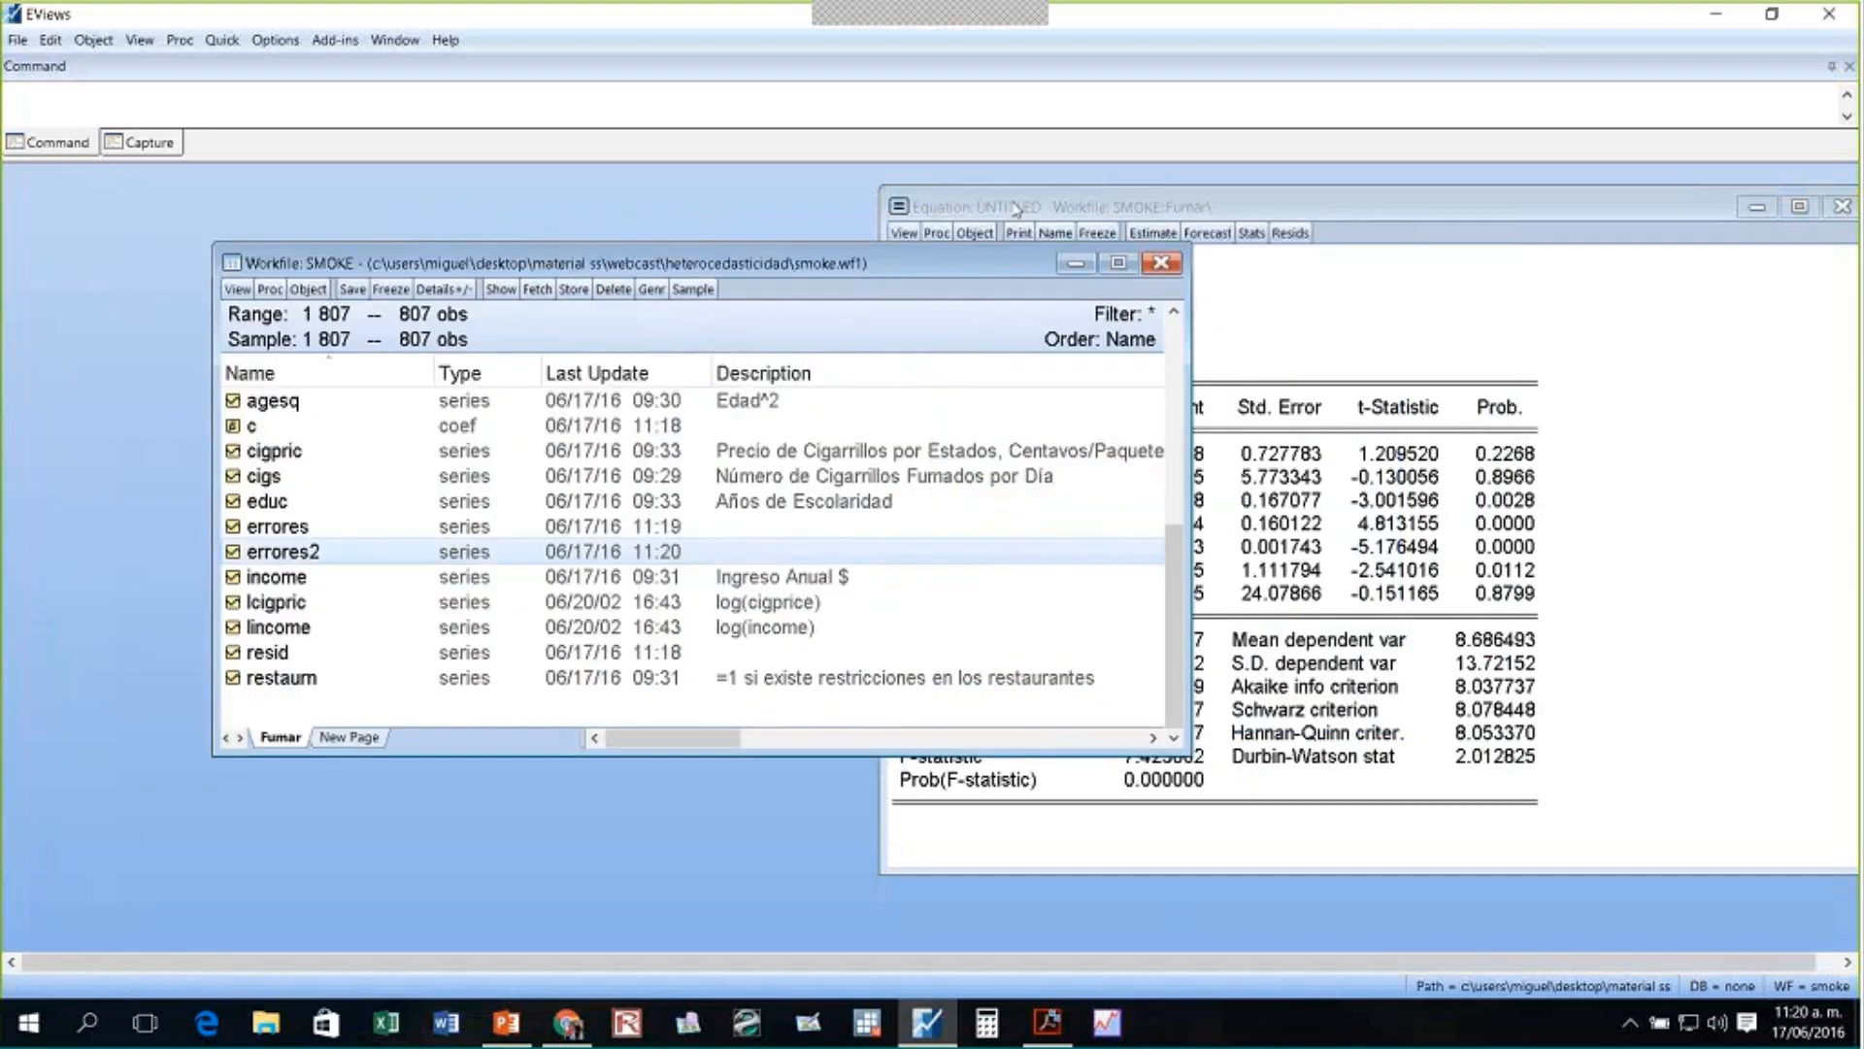
{"action": "left_click_drag", "start_coordinate": [1015, 208], "coordinate": [1043, 203]}
{"action": "scroll", "coordinate": [333, 524], "scroll_direction": "up", "scroll_amount": 1}
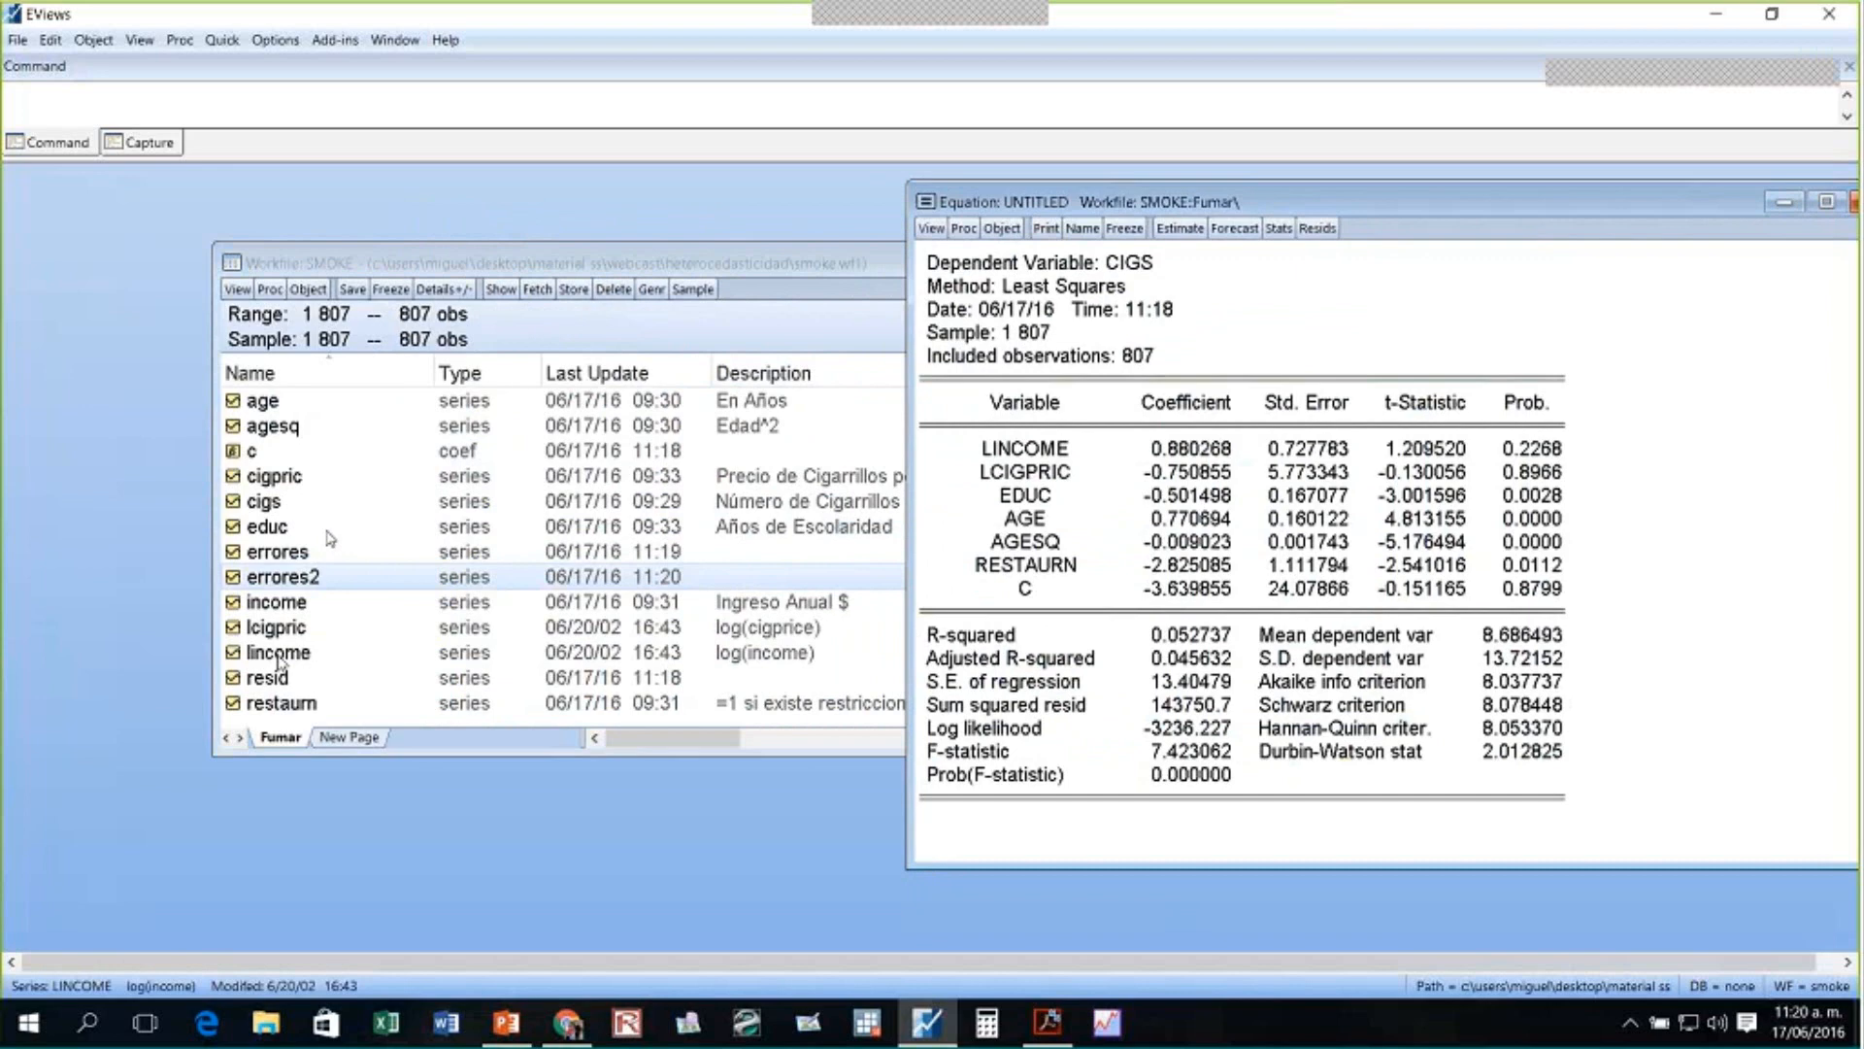
- Add lincome, lcigpric, educ, age and agesq to the errores2 selection and open the series as a group
{"action": "left_click", "coordinate": [327, 659]}
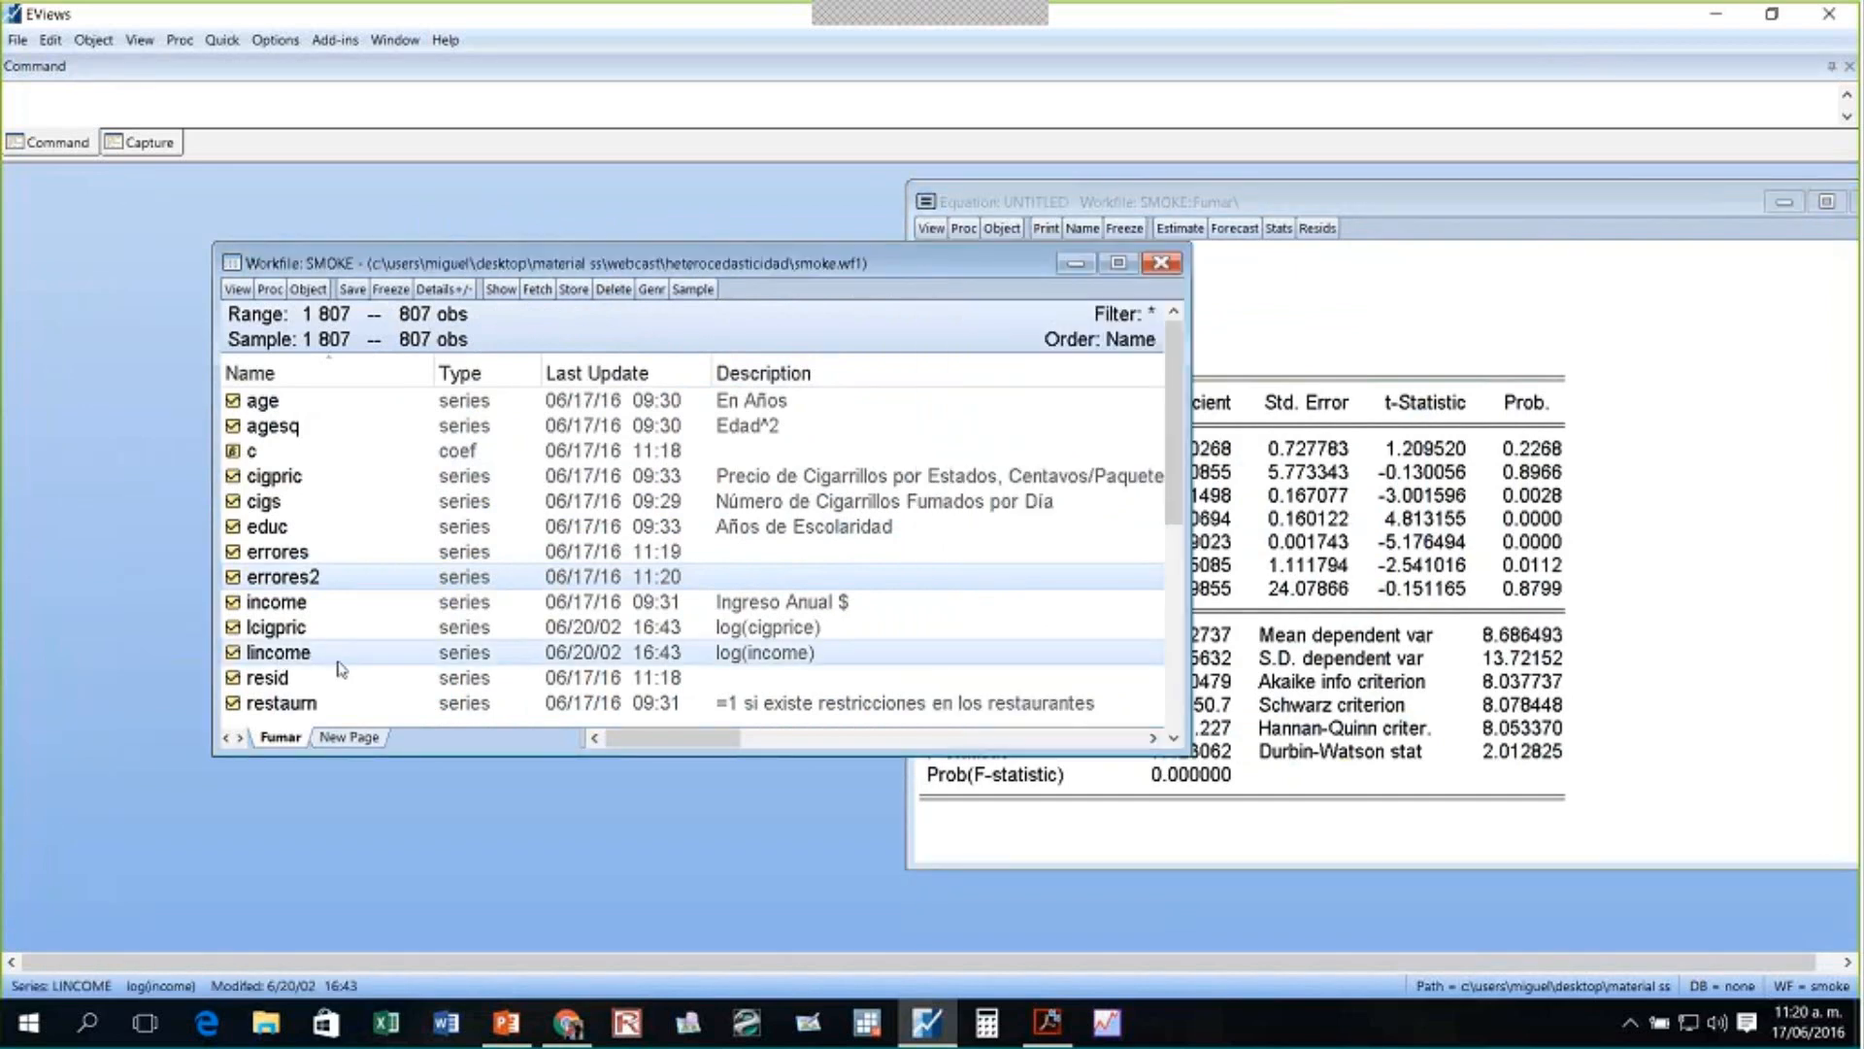
{"action": "left_click", "coordinate": [299, 635], "text": "ctrl"}
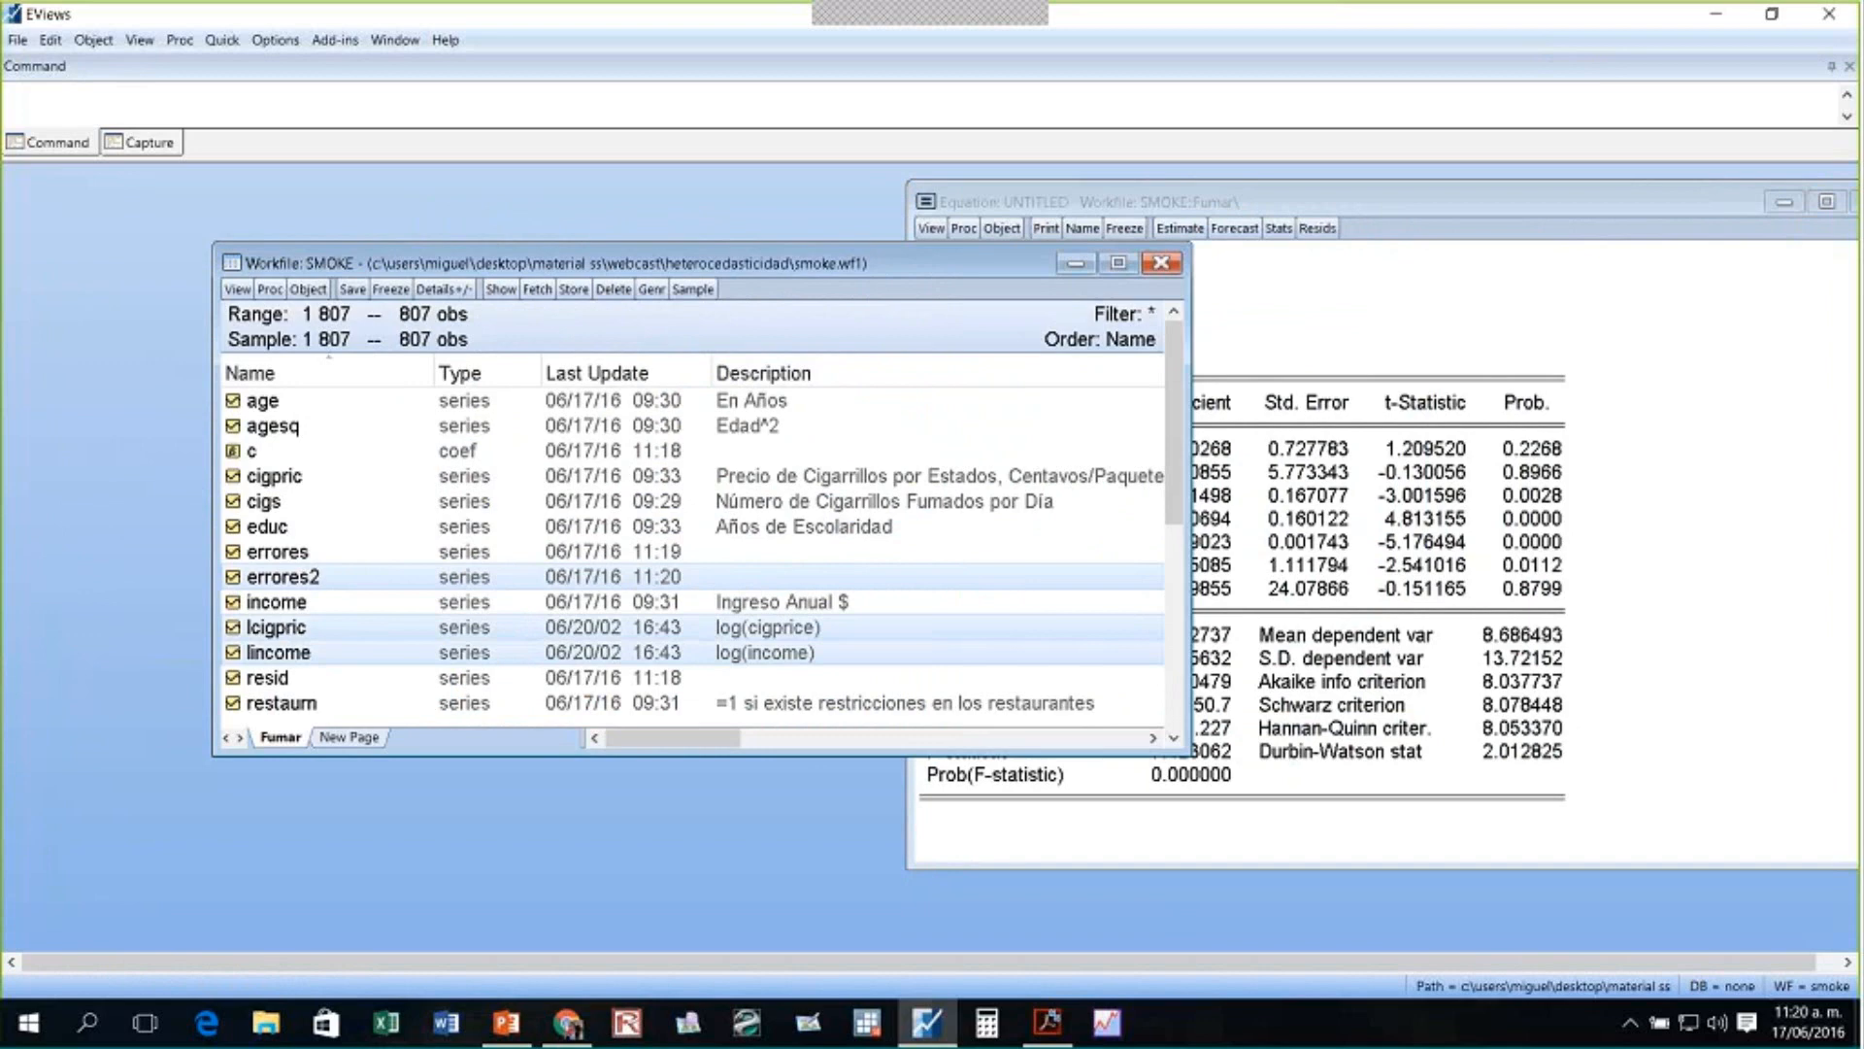
{"action": "left_click", "coordinate": [273, 529], "text": "ctrl"}
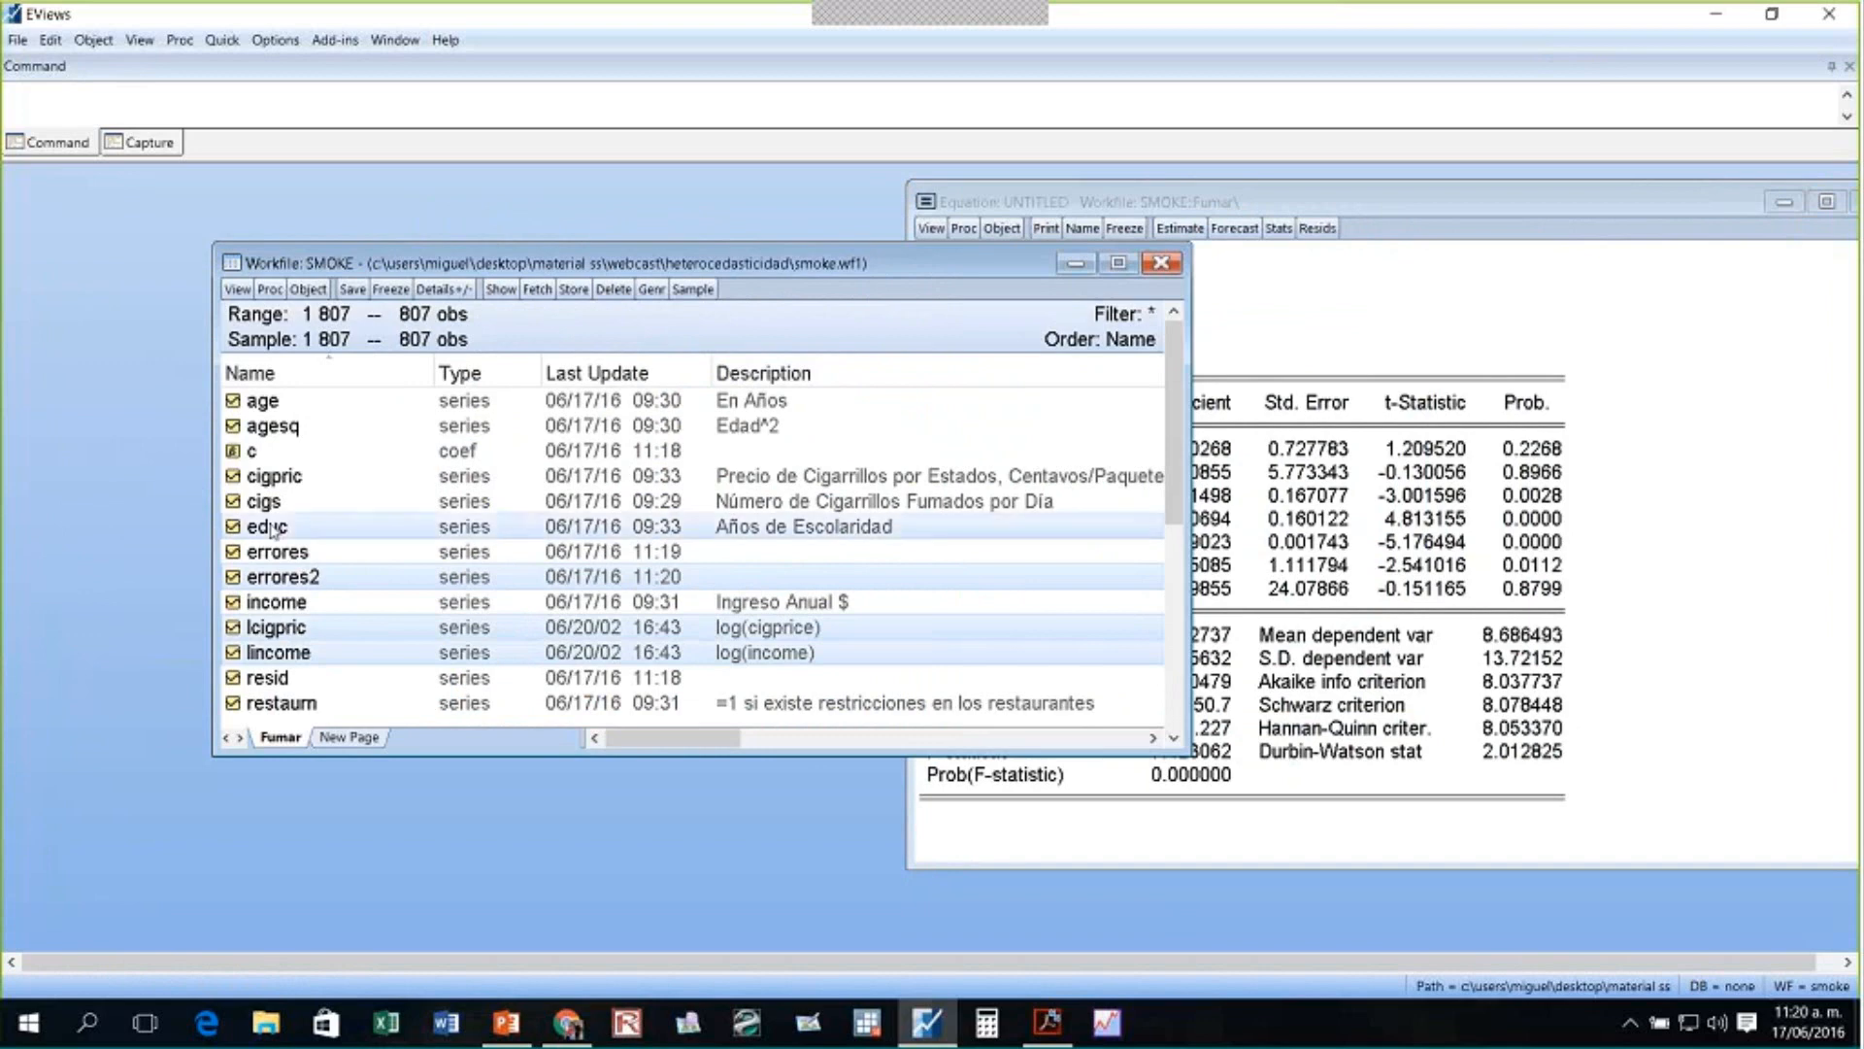
{"action": "left_click", "coordinate": [268, 408], "text": "ctrl"}
{"action": "left_click", "coordinate": [272, 425], "text": "ctrl"}
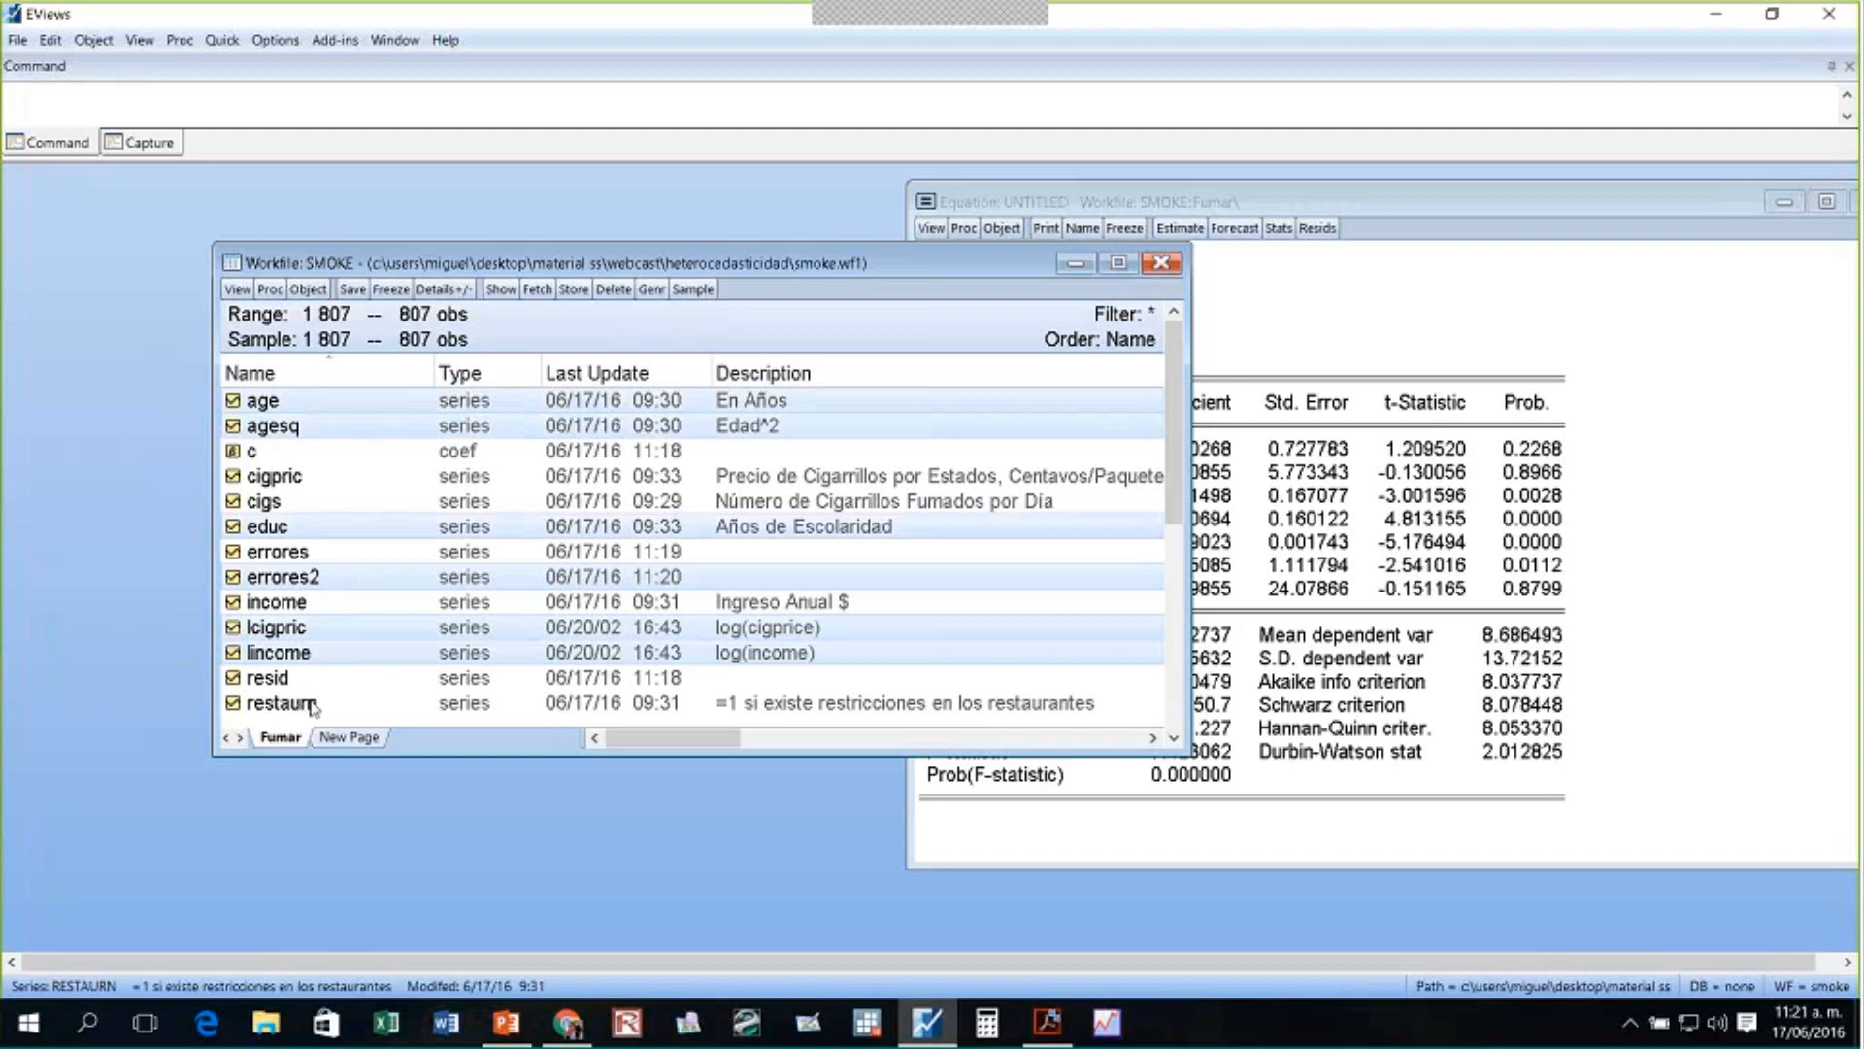
{"action": "right_click", "coordinate": [301, 659]}
{"action": "mouse_move", "coordinate": [399, 668]}
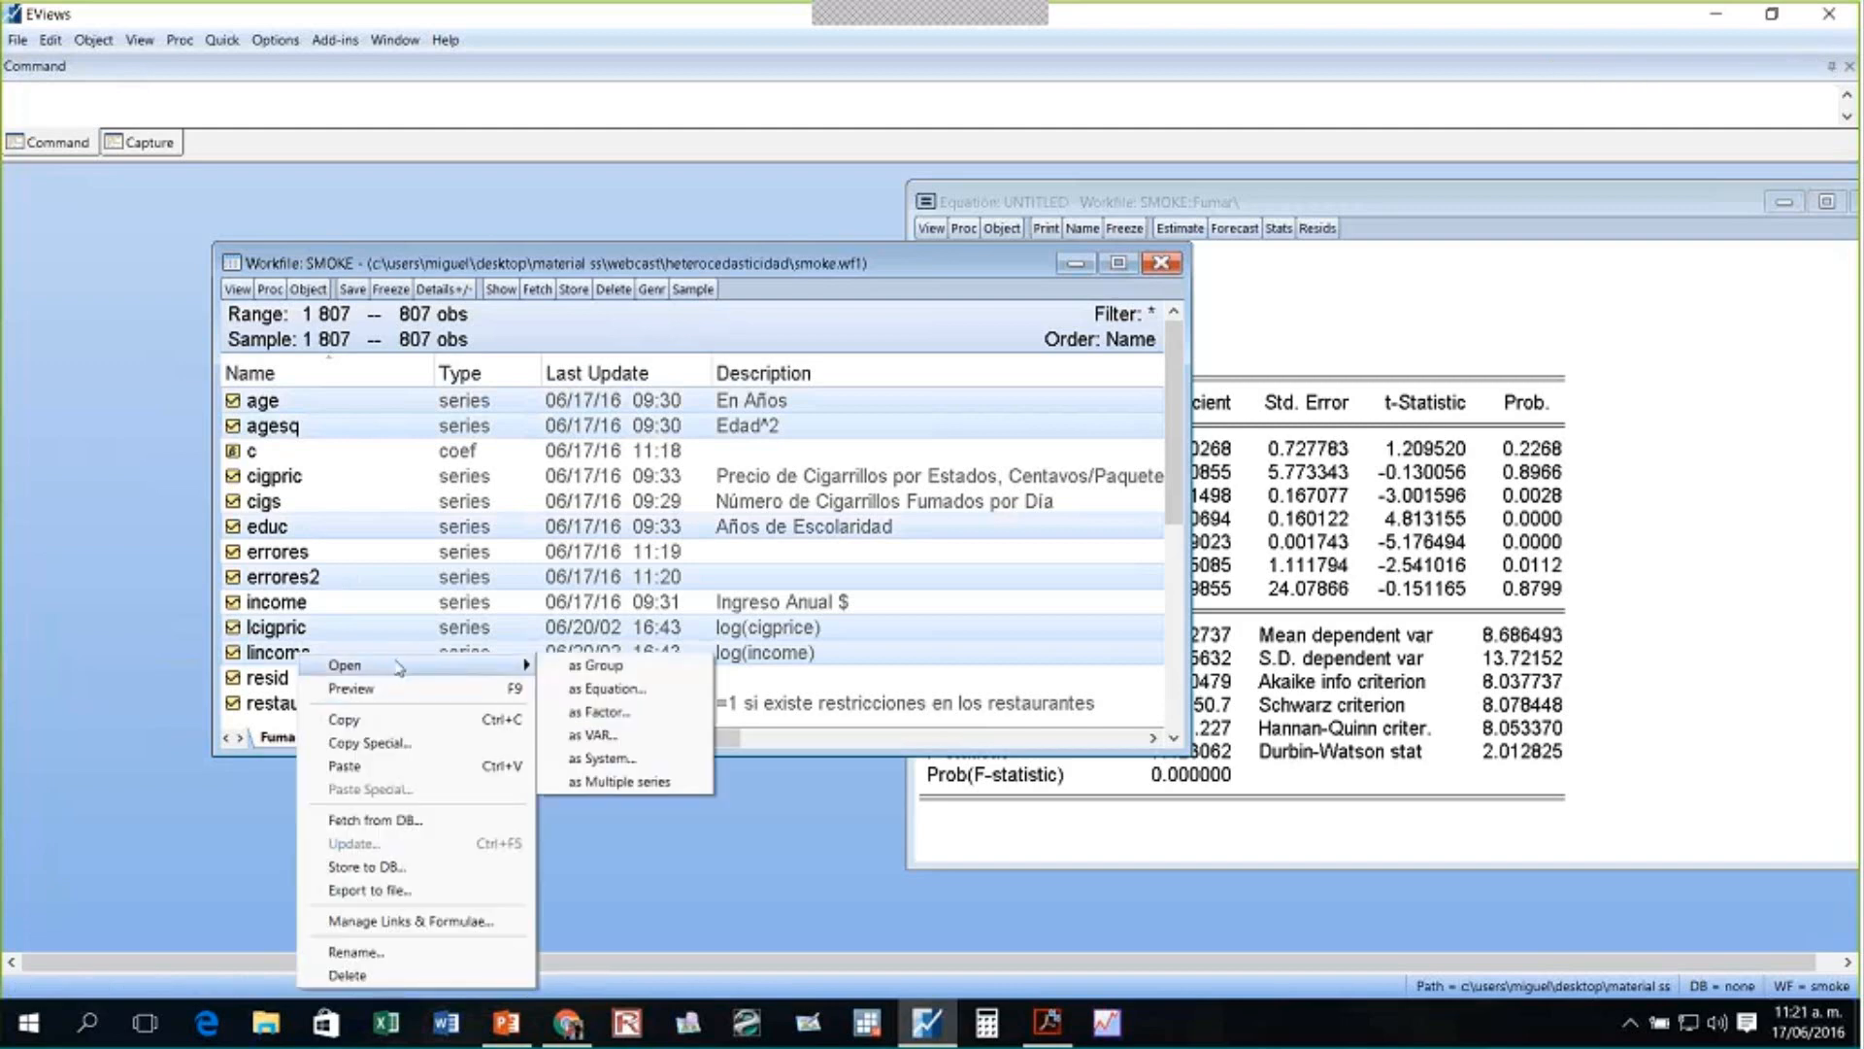
{"action": "left_click", "coordinate": [595, 665]}
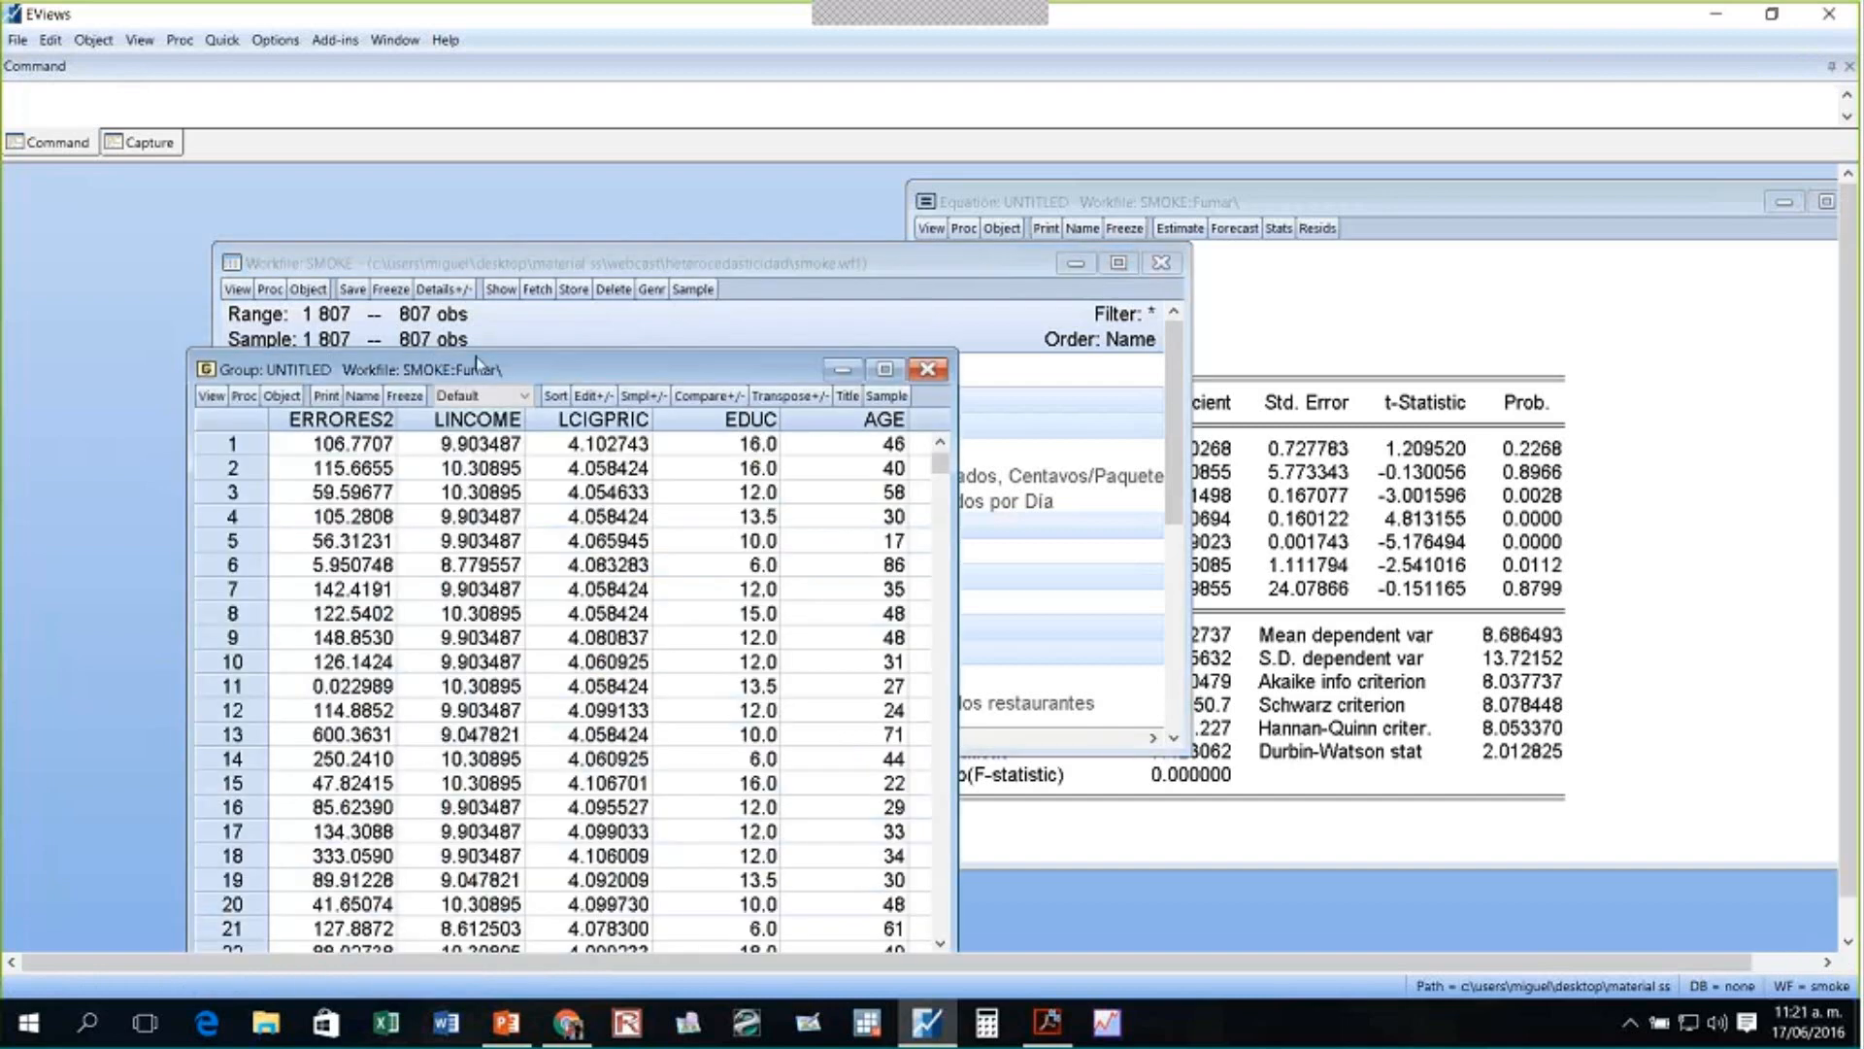
- Graph the group as Scatter with Multiple graphs - First vs. All, and widen the group window to fit the plots
{"action": "left_click_drag", "start_coordinate": [320, 374], "coordinate": [308, 271]}
{"action": "left_click", "coordinate": [197, 292]}
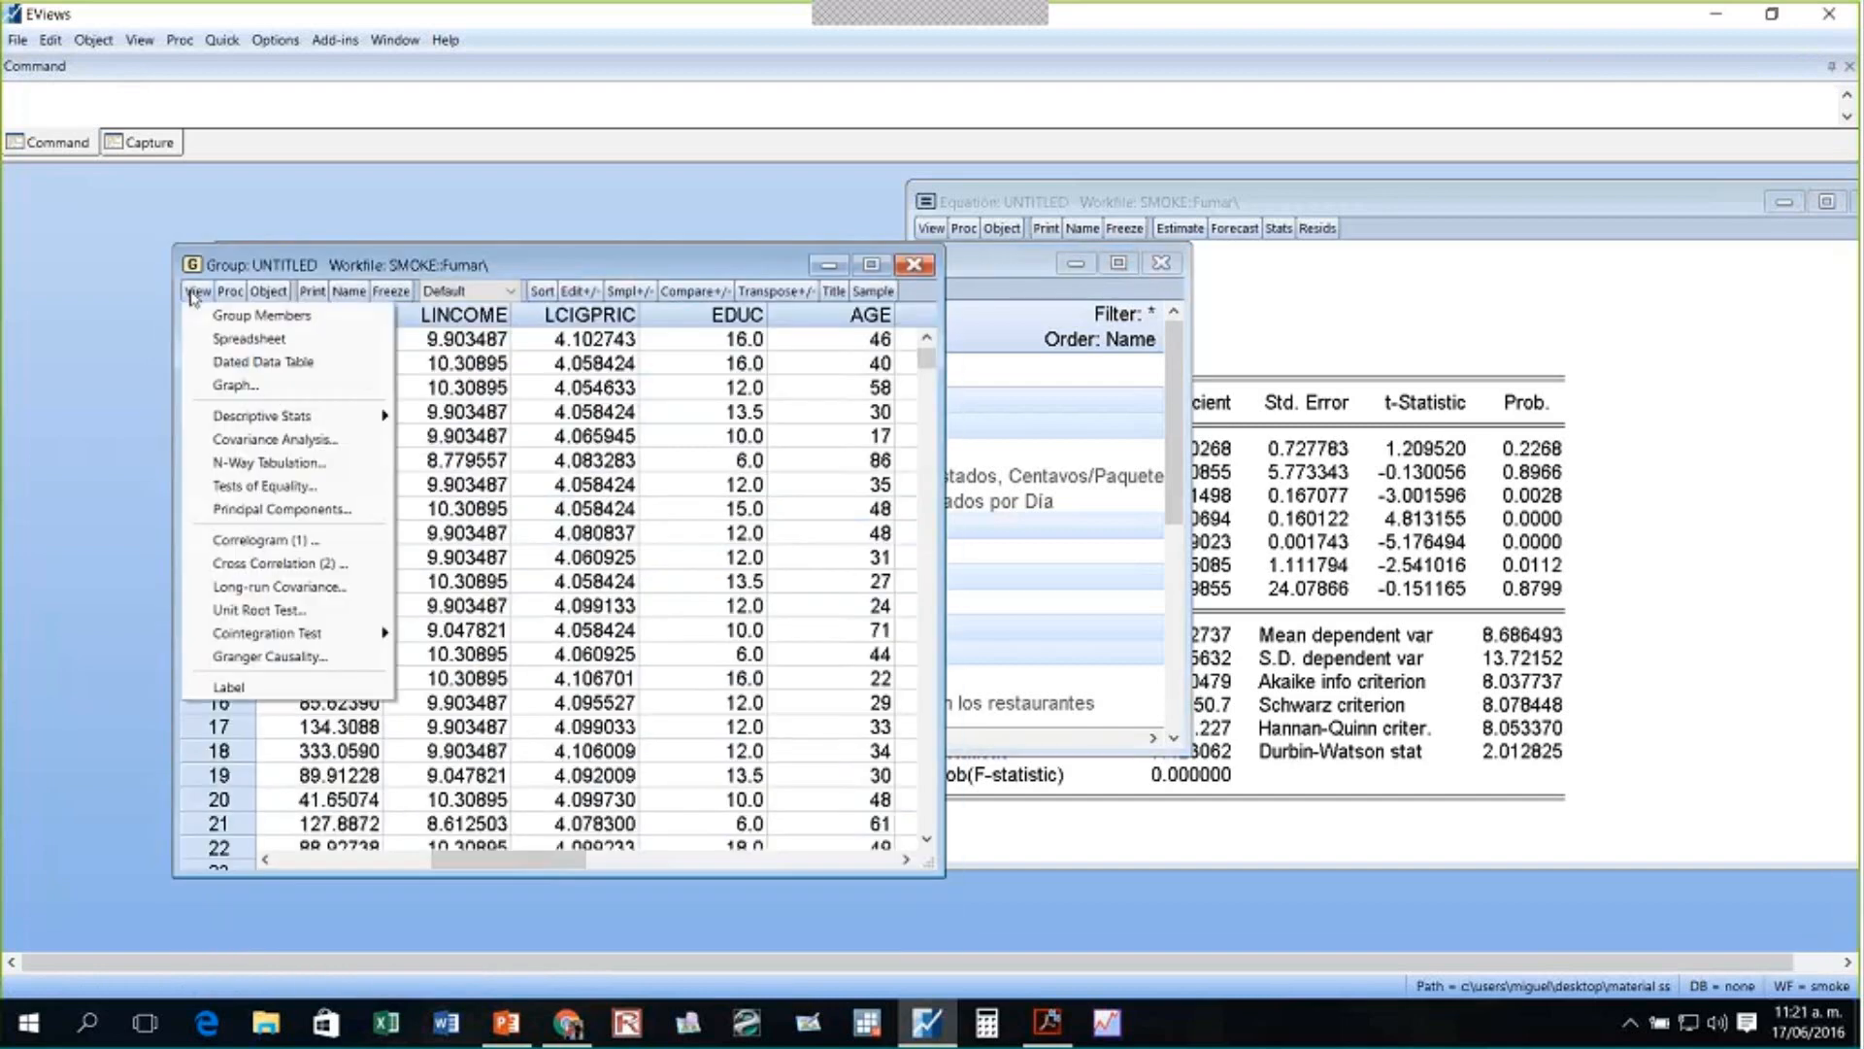
{"action": "left_click", "coordinate": [235, 387]}
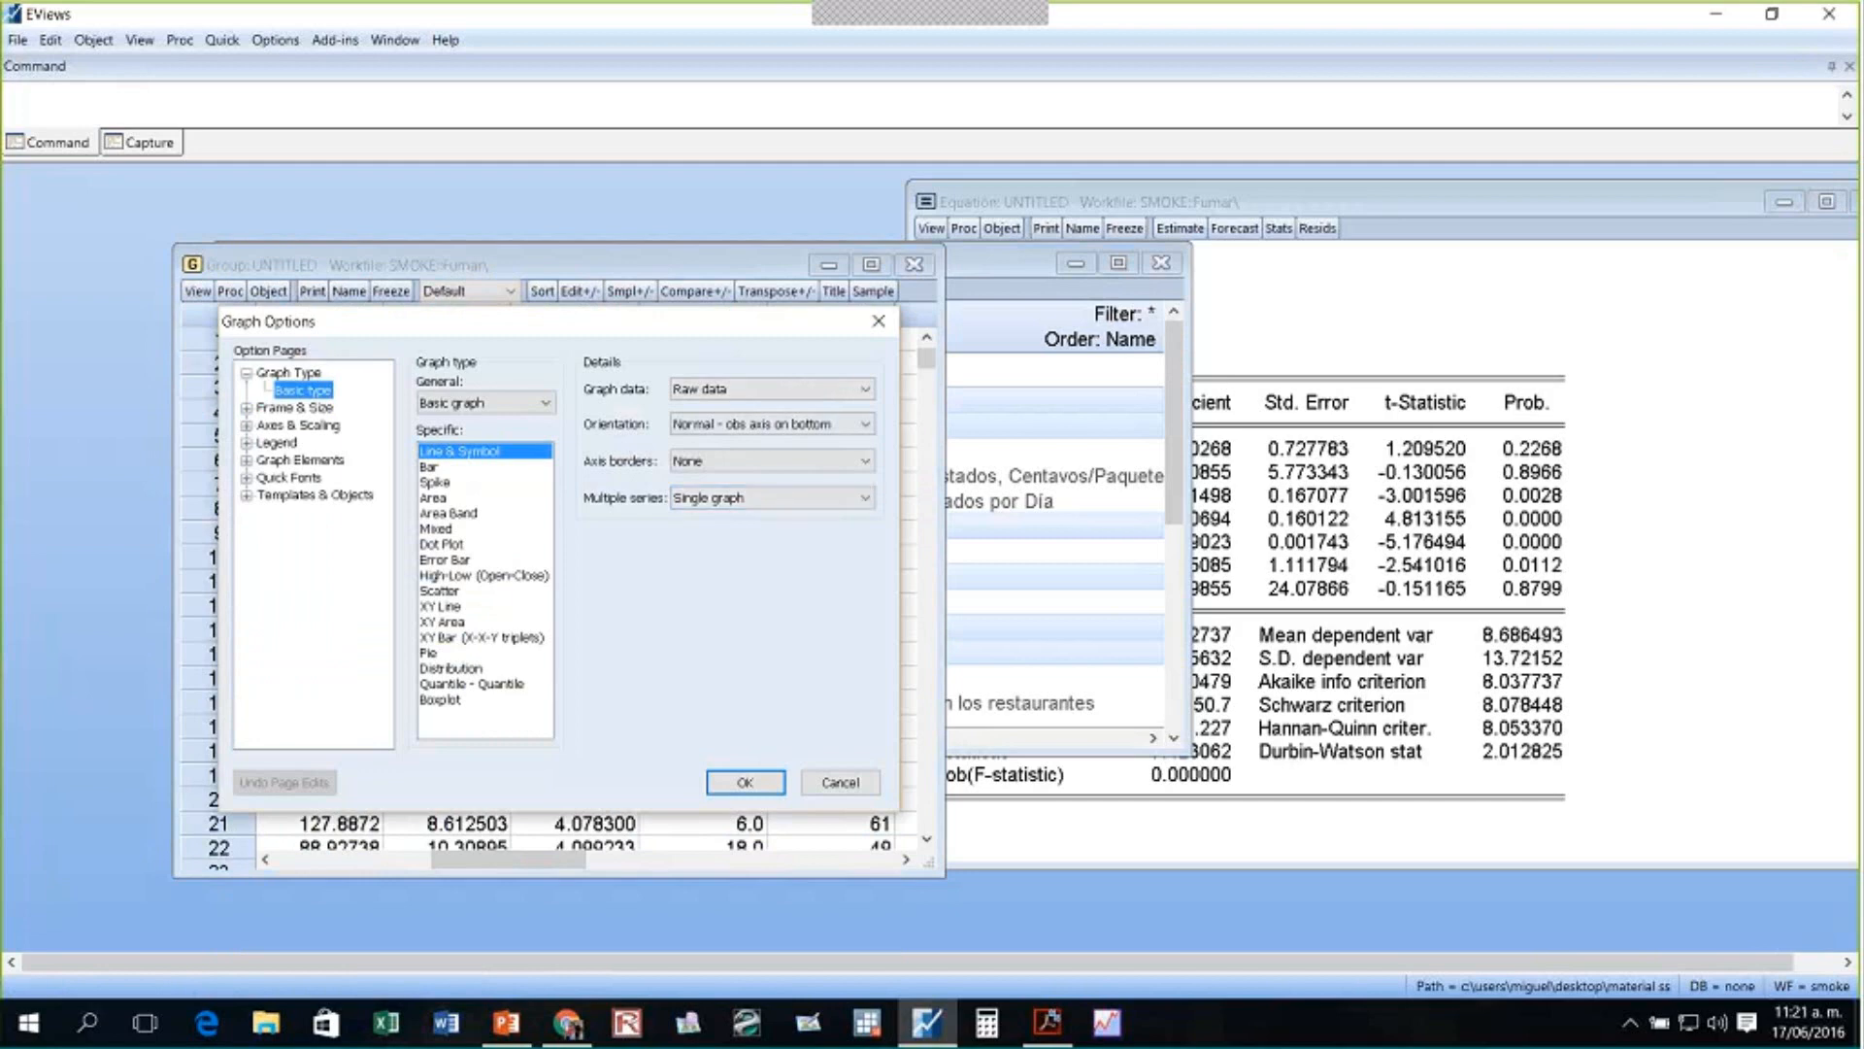
{"action": "left_click", "coordinate": [439, 590]}
{"action": "left_click", "coordinate": [860, 498]}
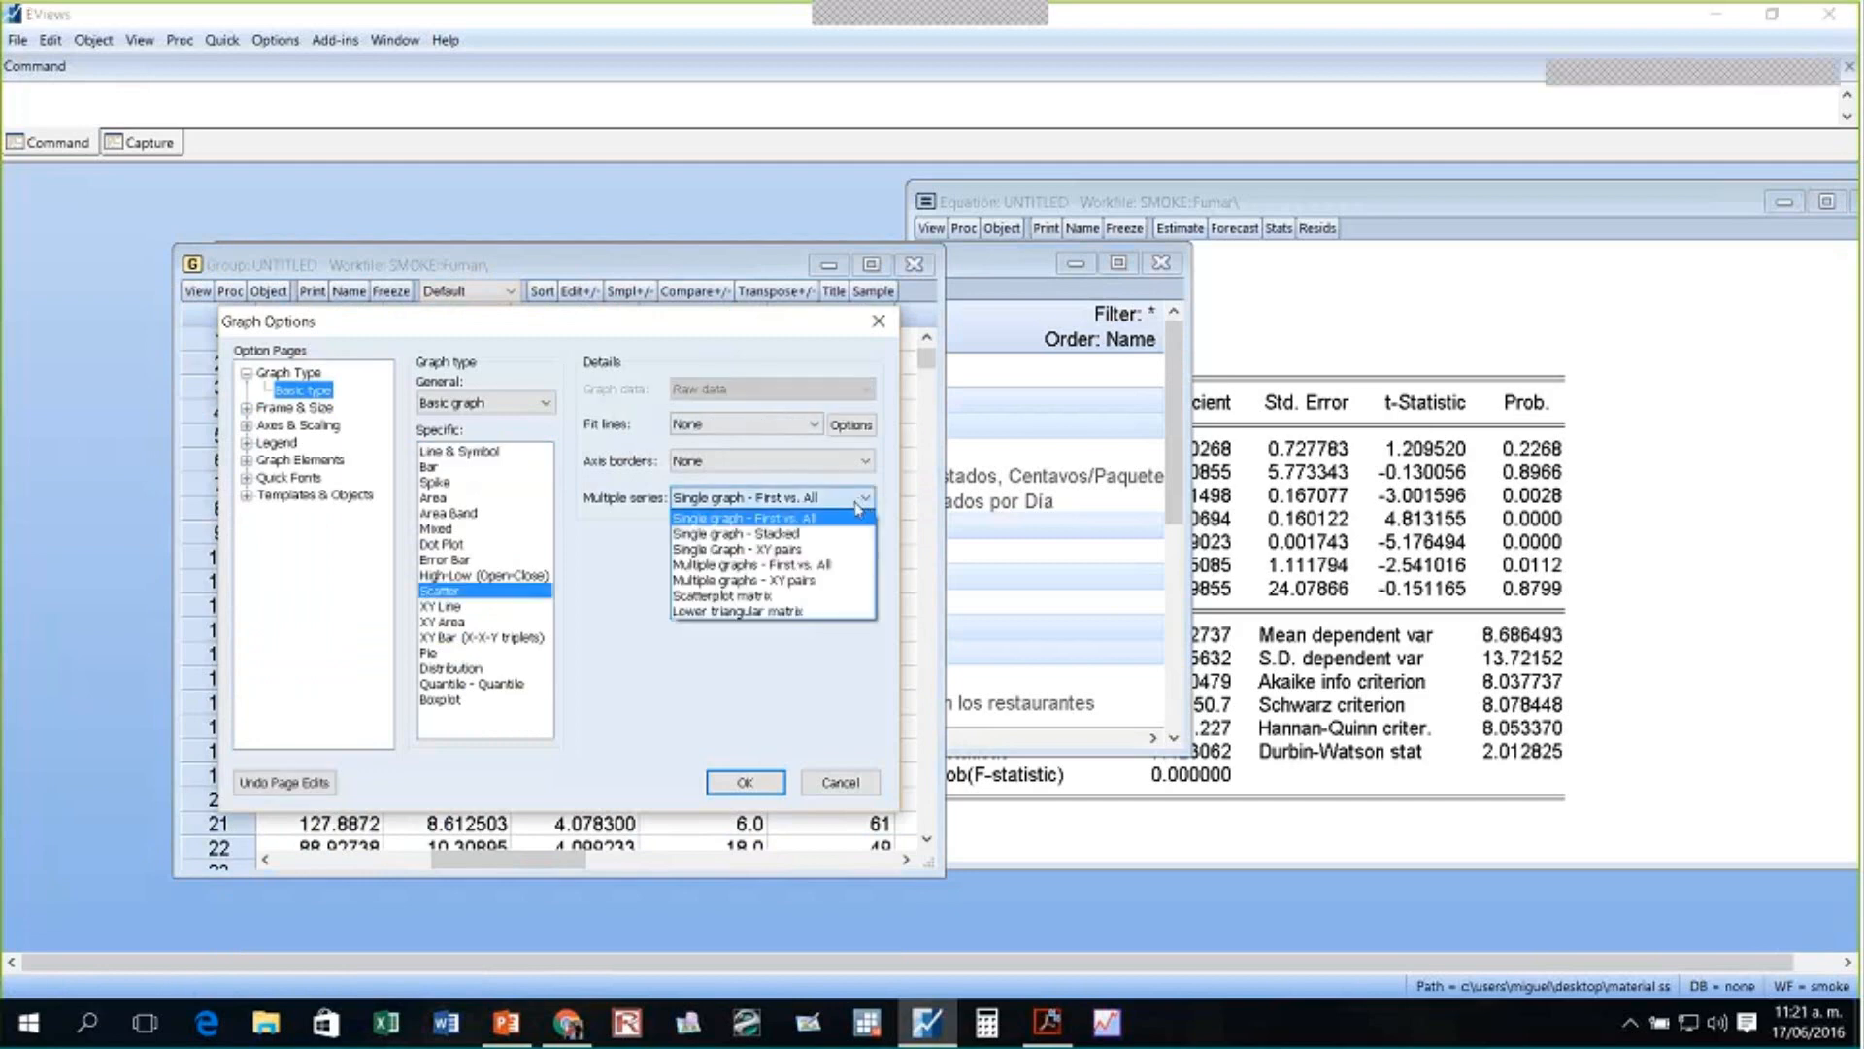
{"action": "left_click", "coordinate": [821, 566]}
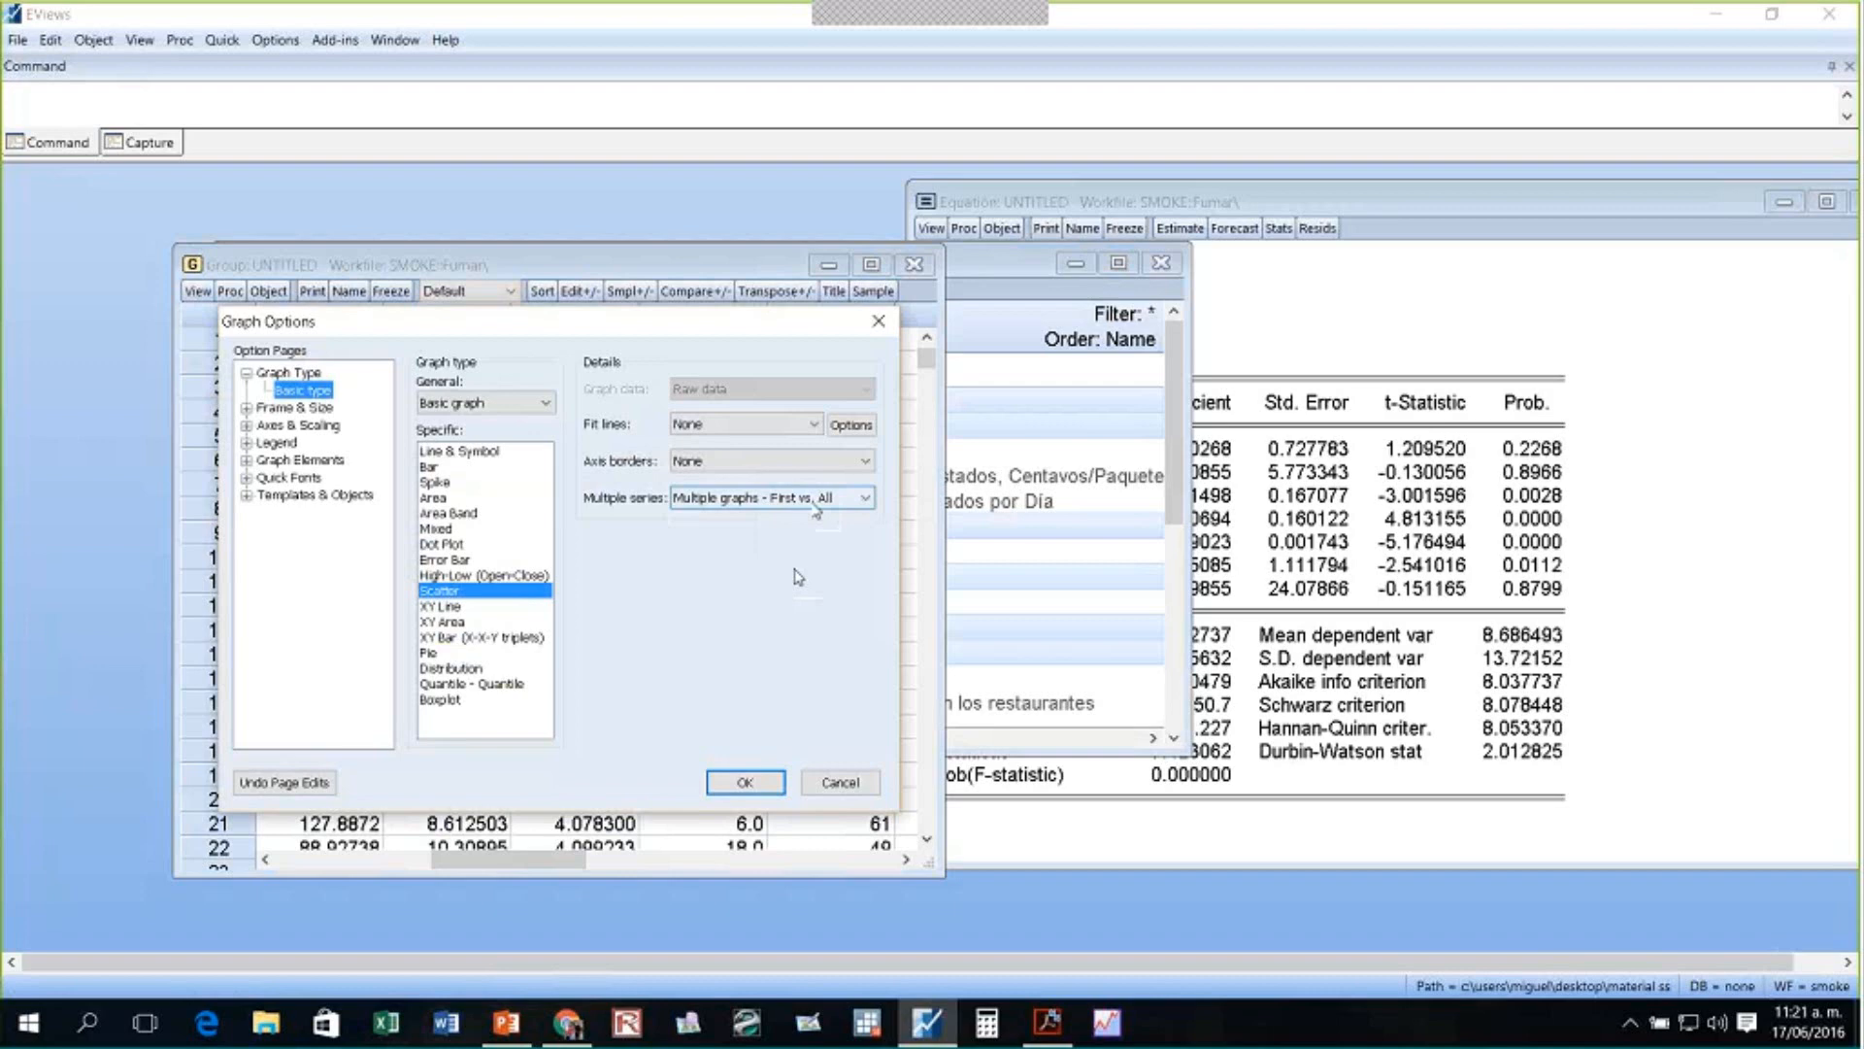
{"action": "left_click", "coordinate": [762, 781]}
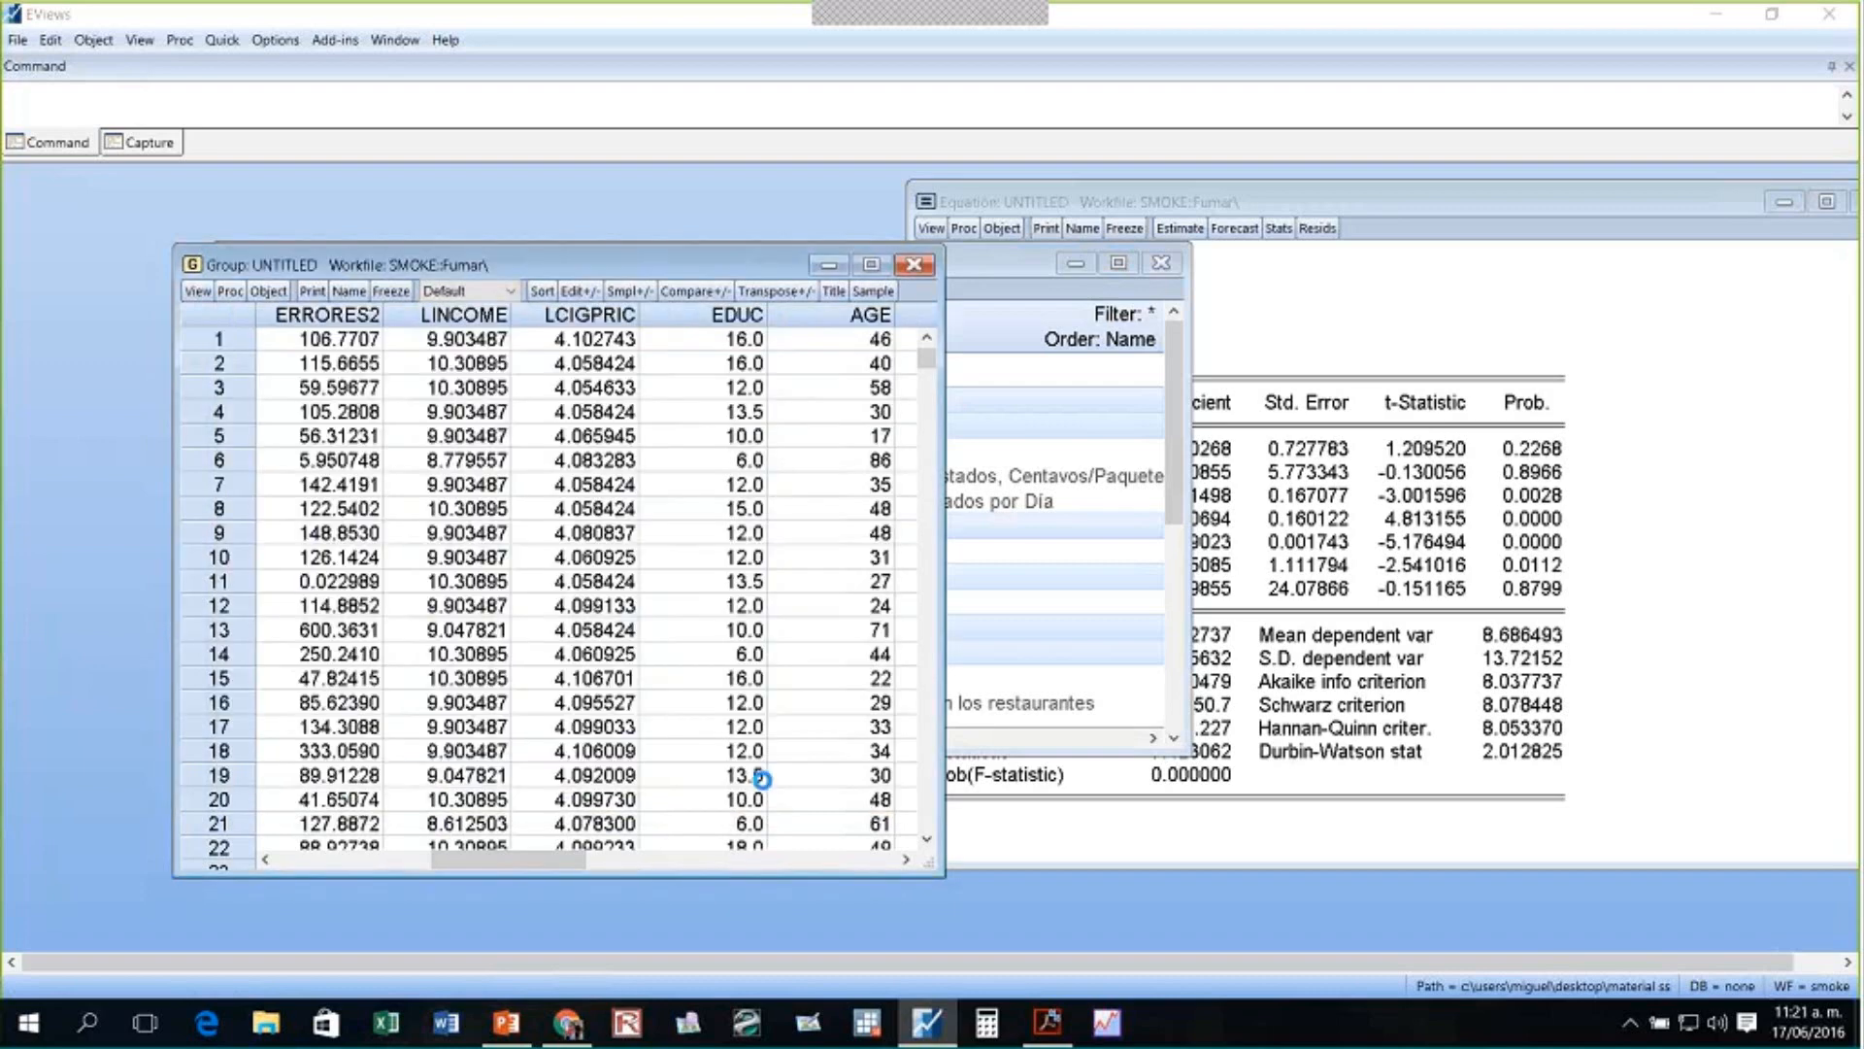
{"action": "left_click_drag", "start_coordinate": [941, 248], "coordinate": [1587, 223]}
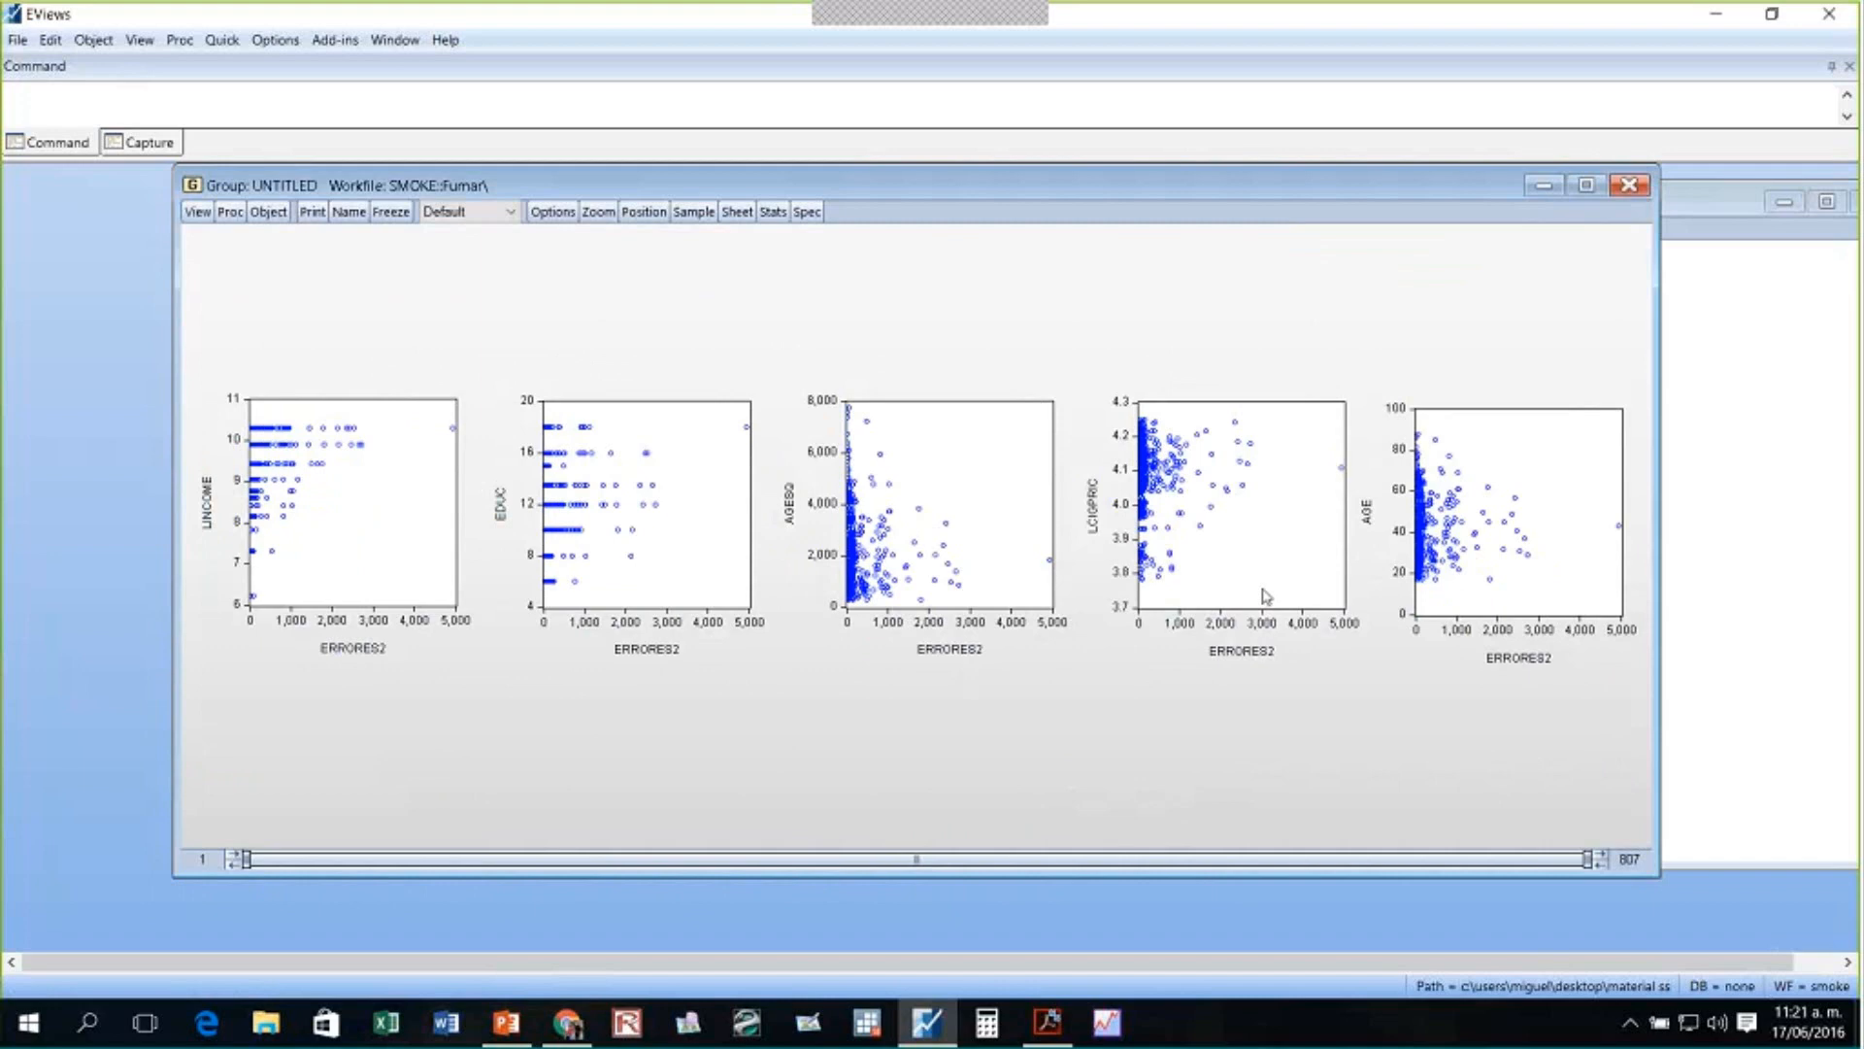
- Review the group members and redraw the scatter graphs with the first series, errores2, assigned to the left axis
{"action": "left_click", "coordinate": [197, 212]}
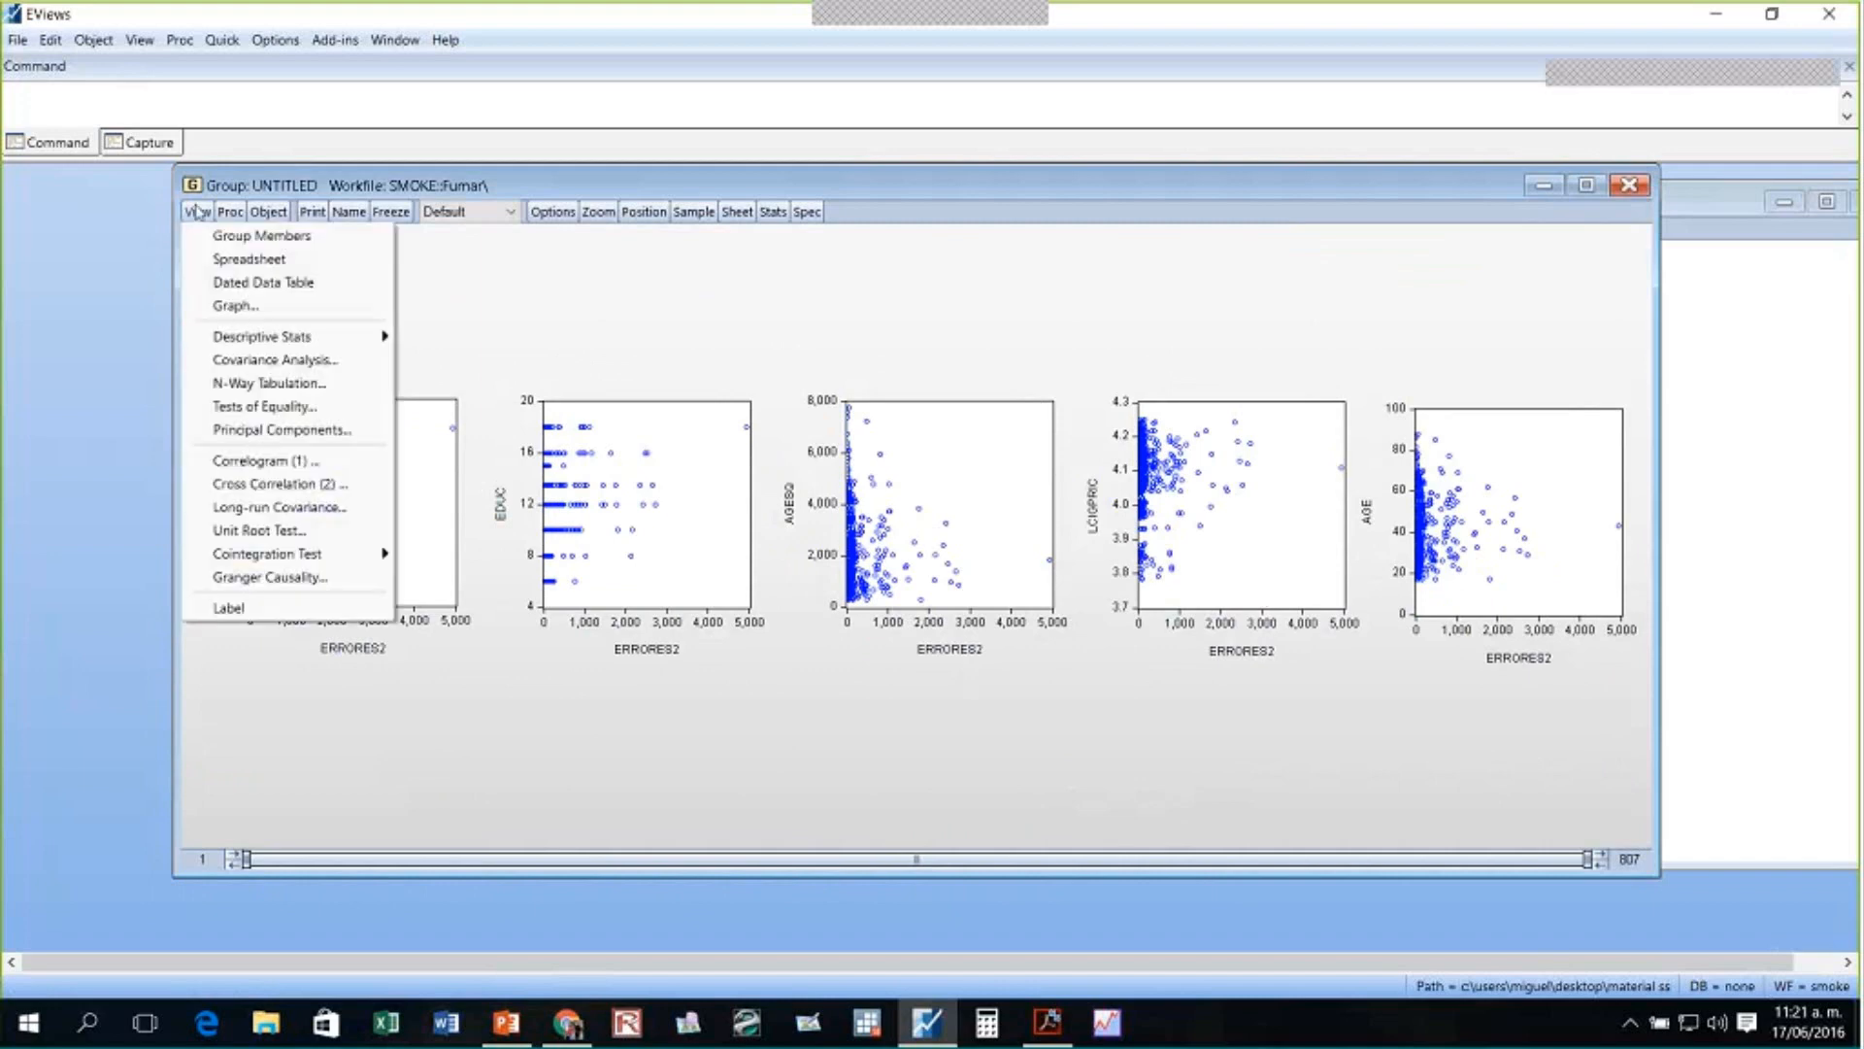
{"action": "left_click", "coordinate": [238, 236]}
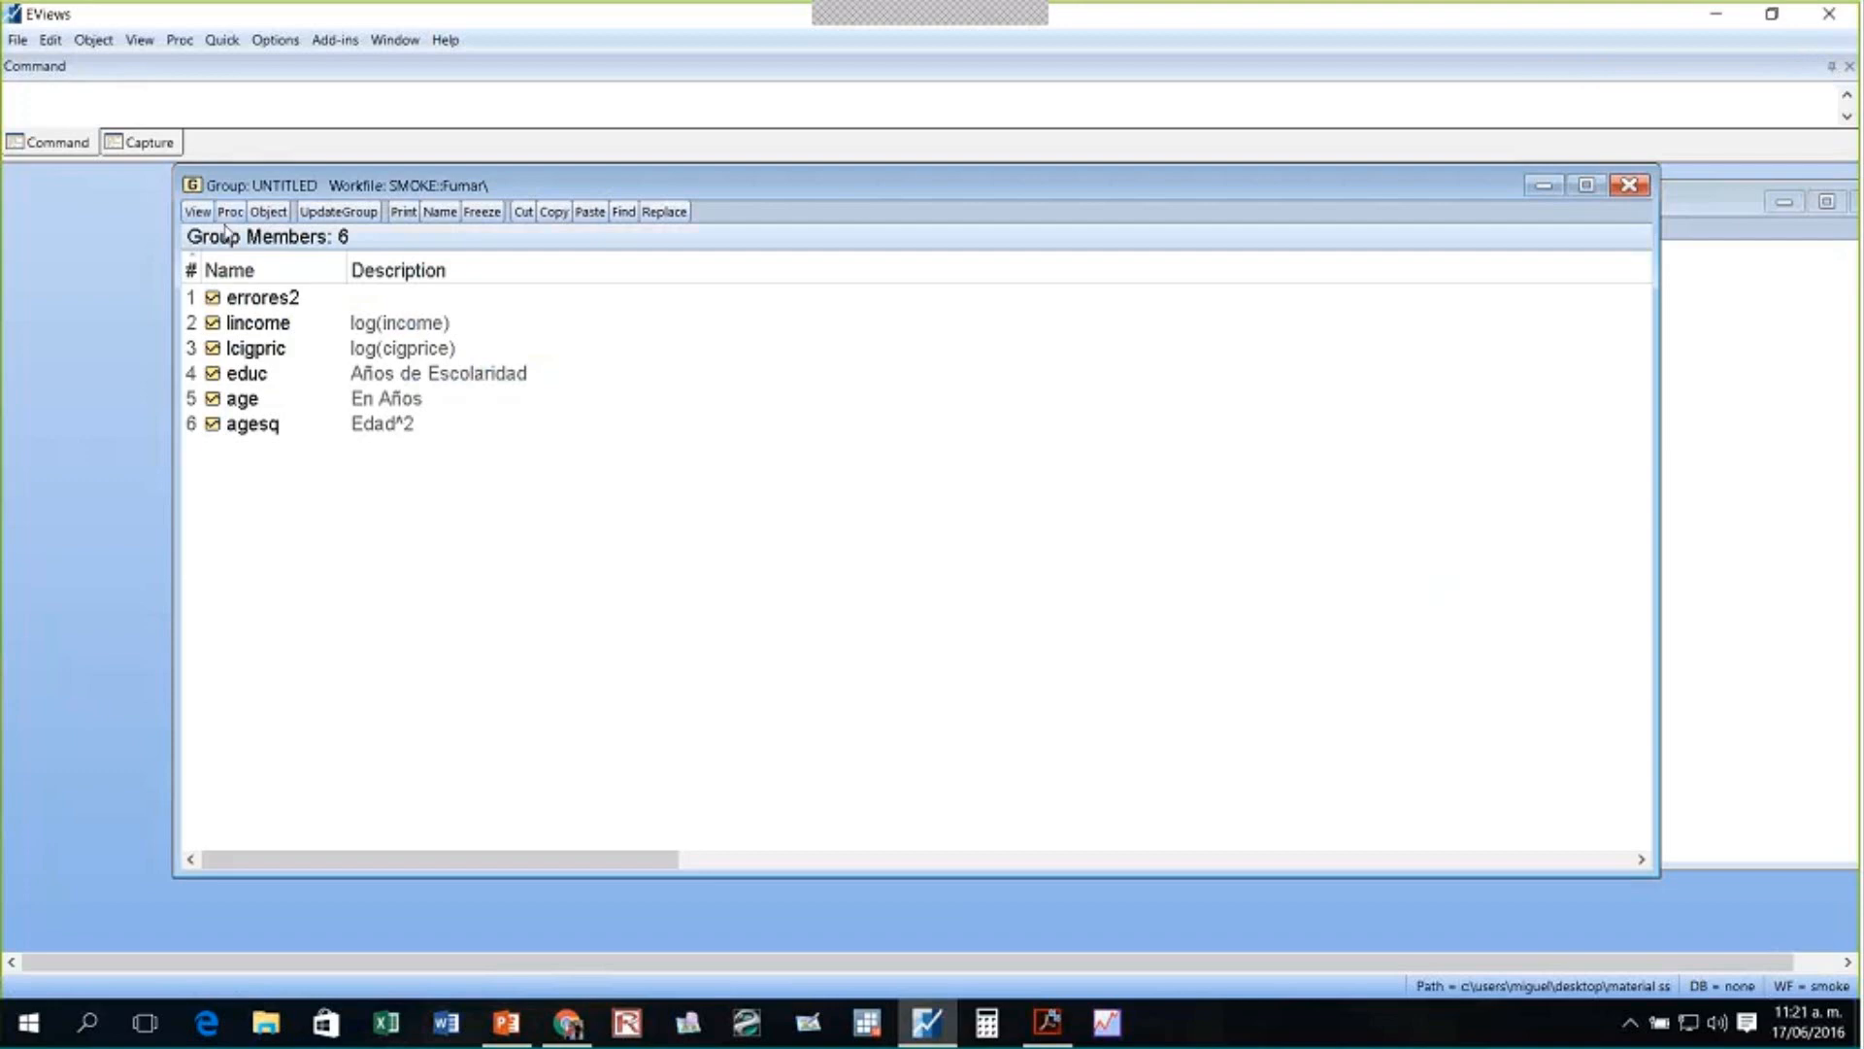
{"action": "left_click", "coordinate": [198, 213]}
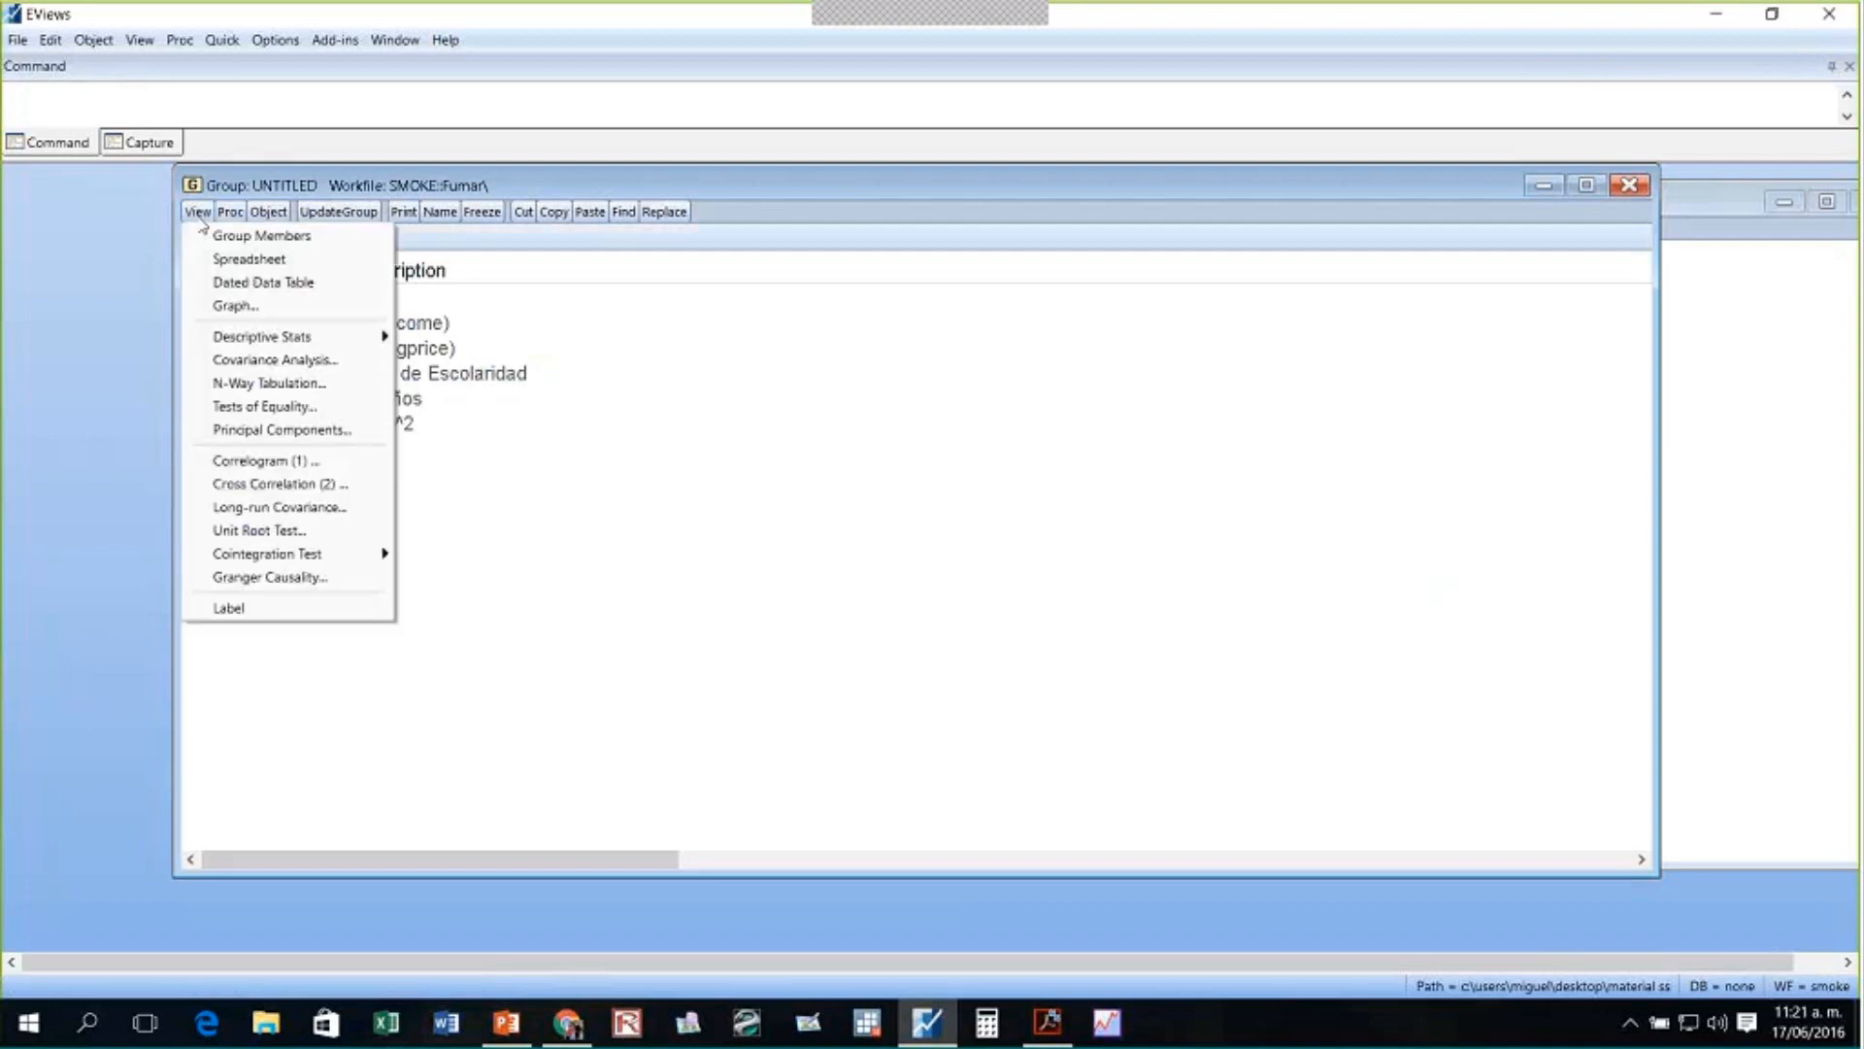
{"action": "left_click", "coordinate": [235, 305]}
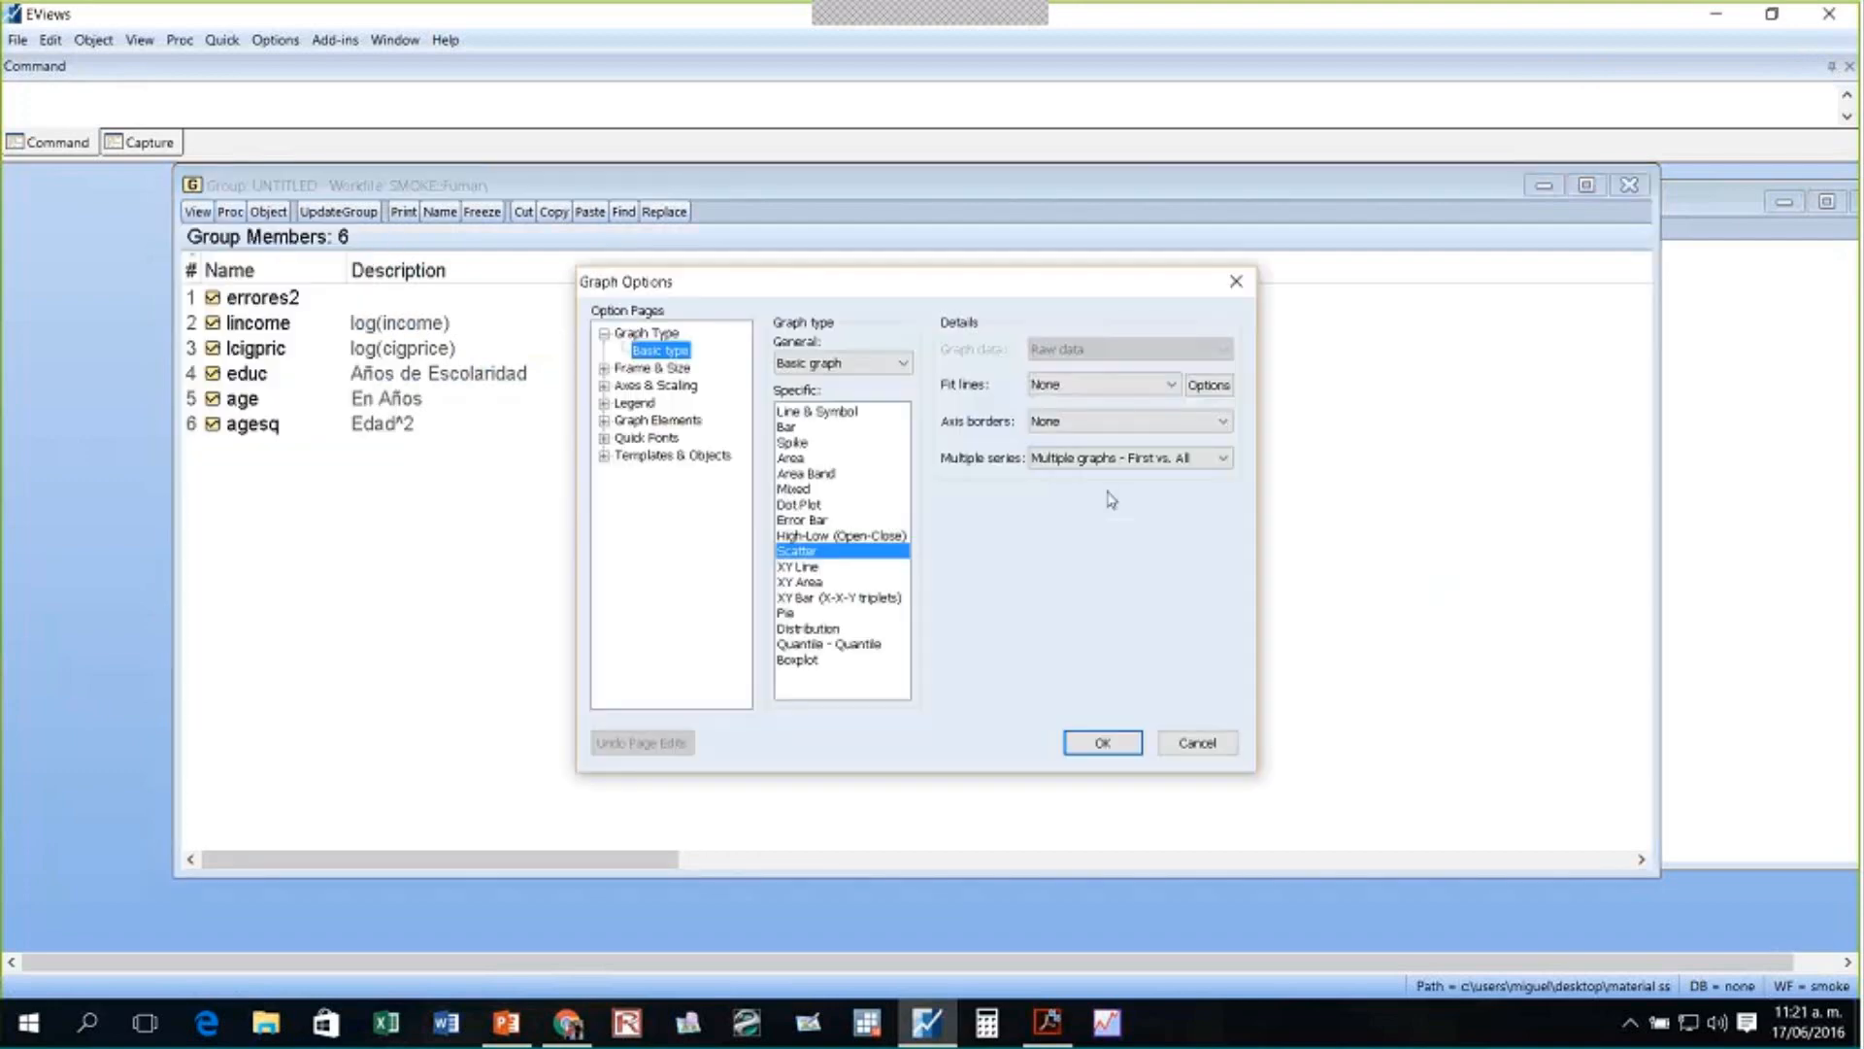
{"action": "left_click", "coordinate": [656, 386]}
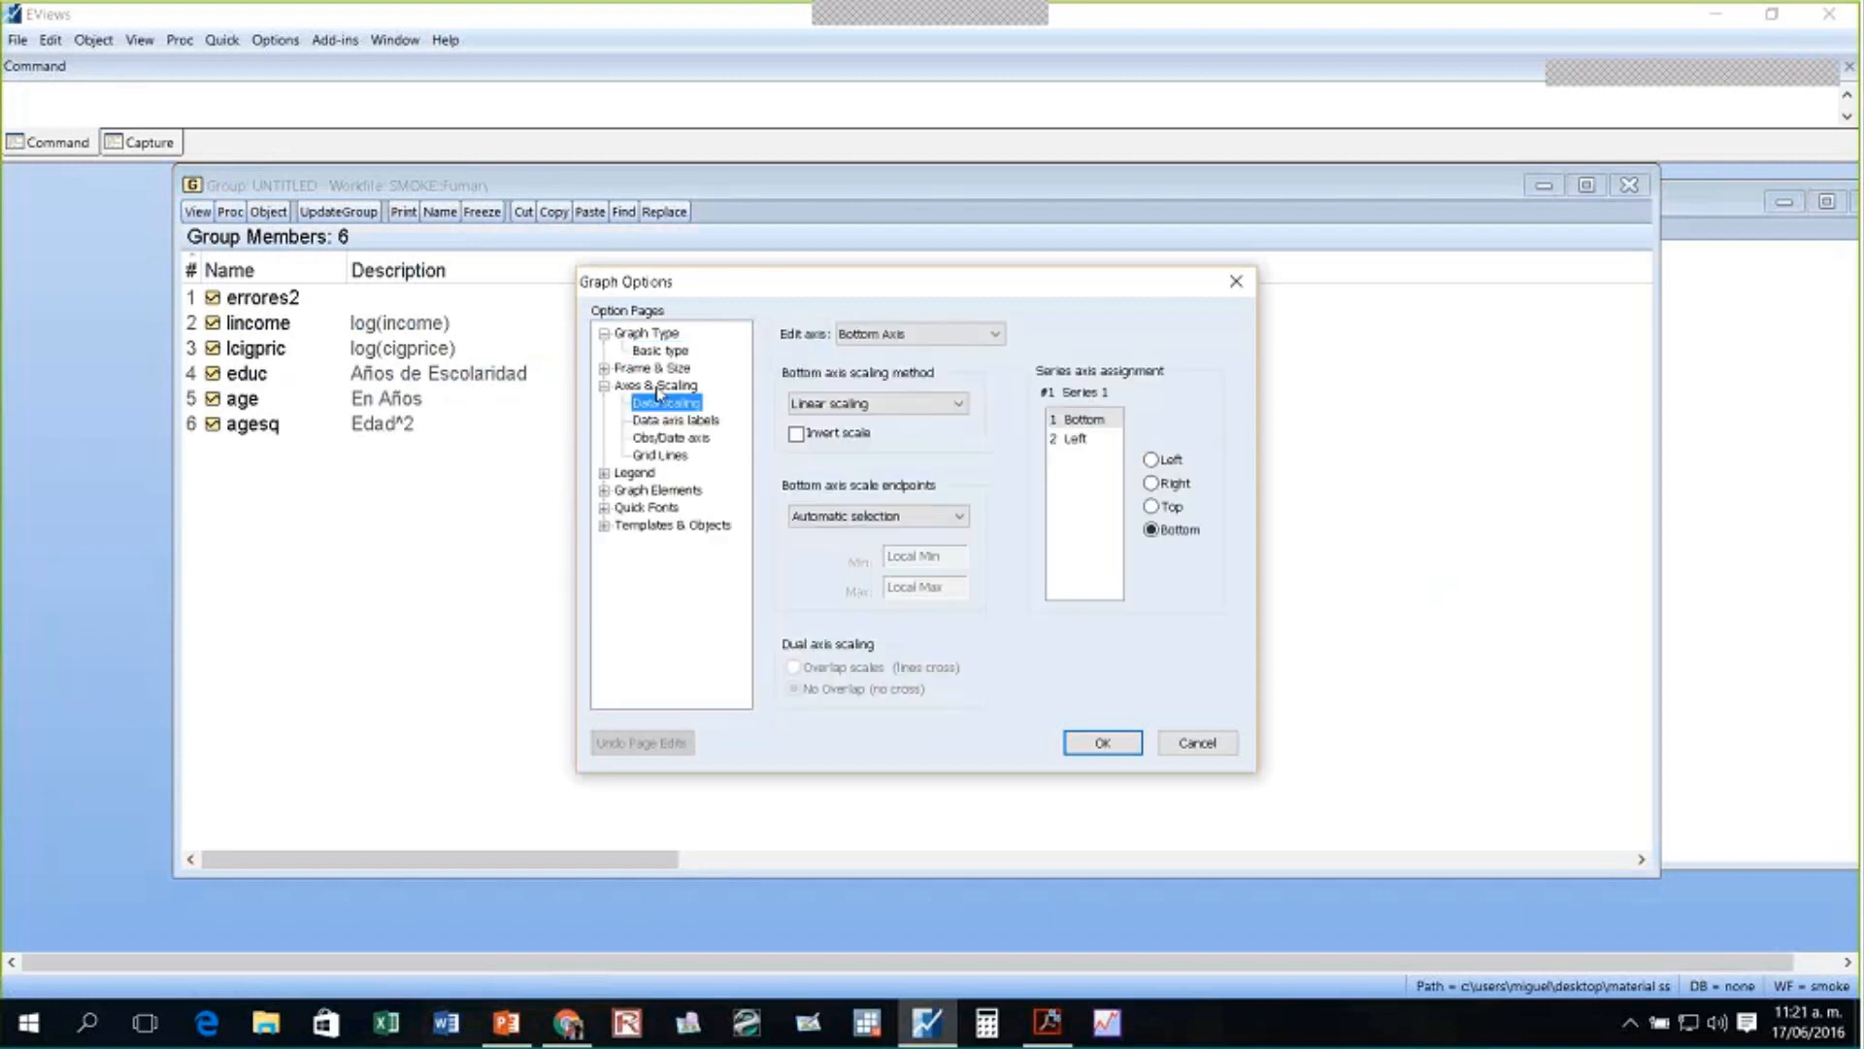
{"action": "left_click", "coordinate": [1151, 460]}
{"action": "left_click", "coordinate": [1102, 742]}
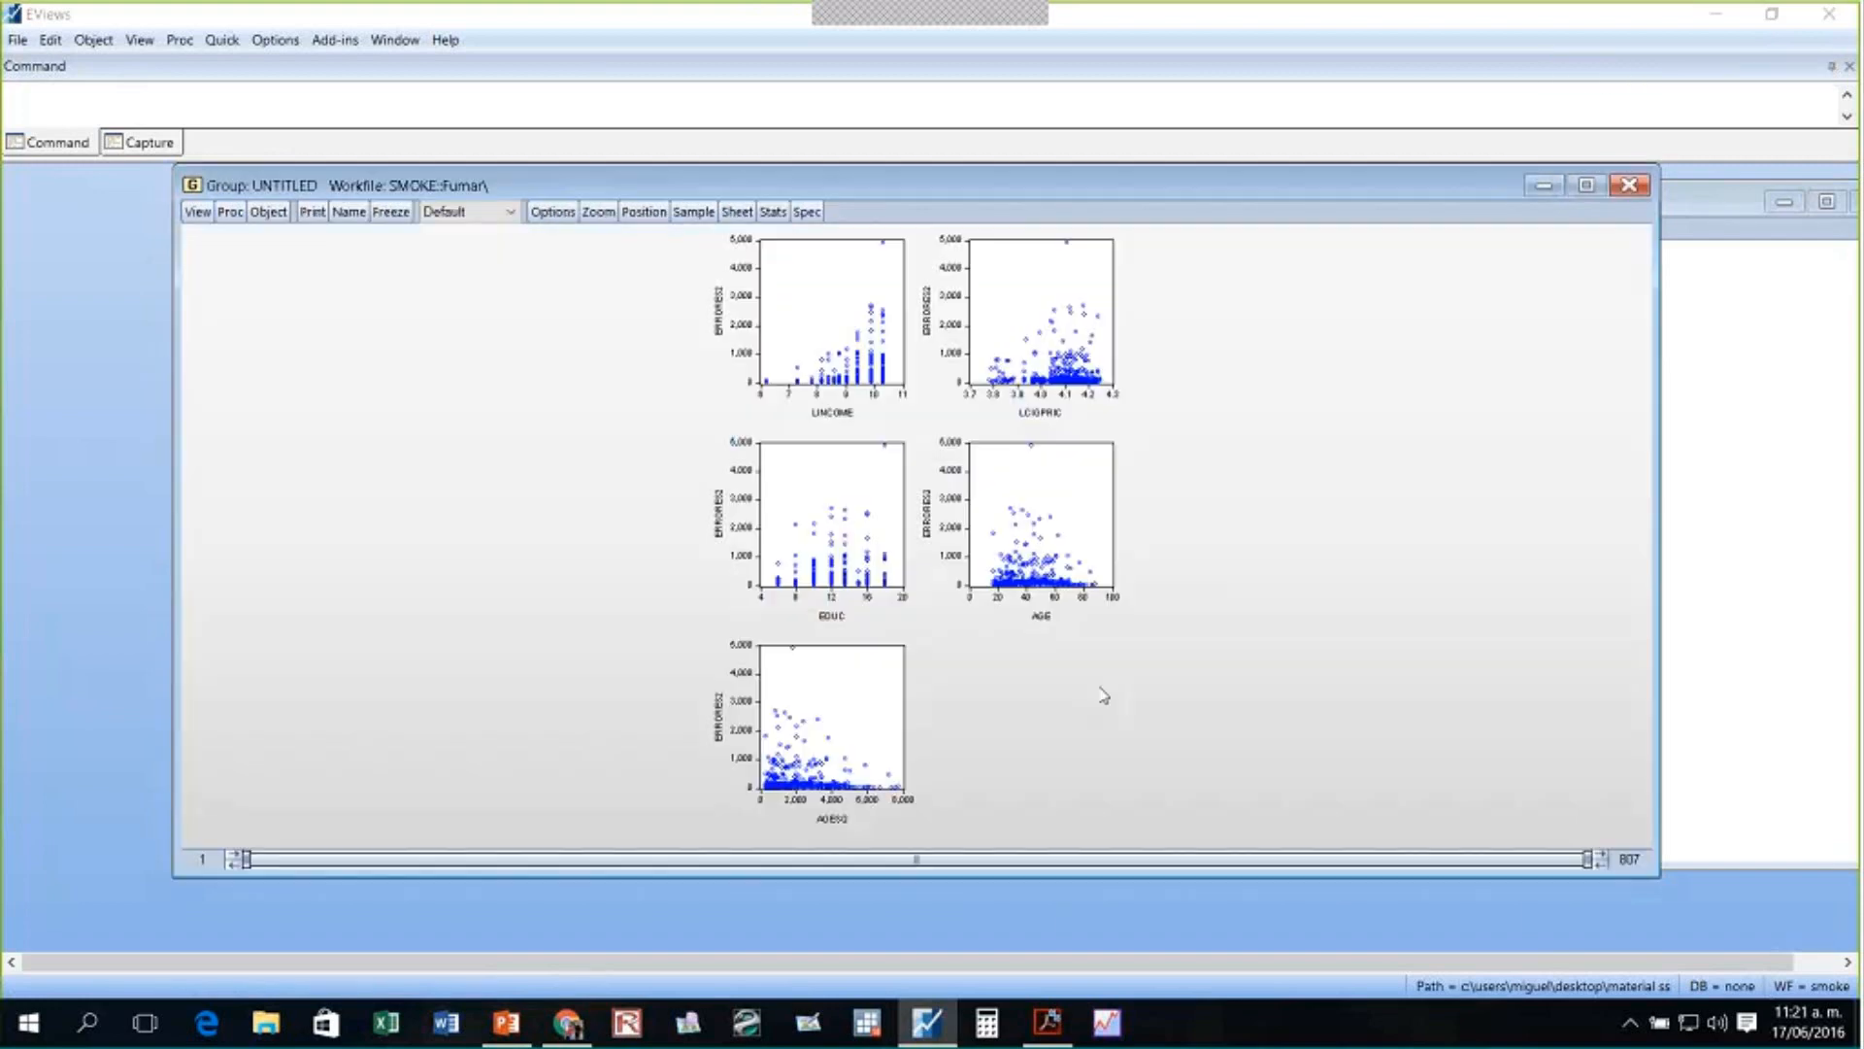
- Arrange the five scatter plots in one row in the order LINCOME, EDUC, AGESQ, AGE and LCIGPRIC
{"action": "left_click_drag", "start_coordinate": [648, 363], "coordinate": [346, 495]}
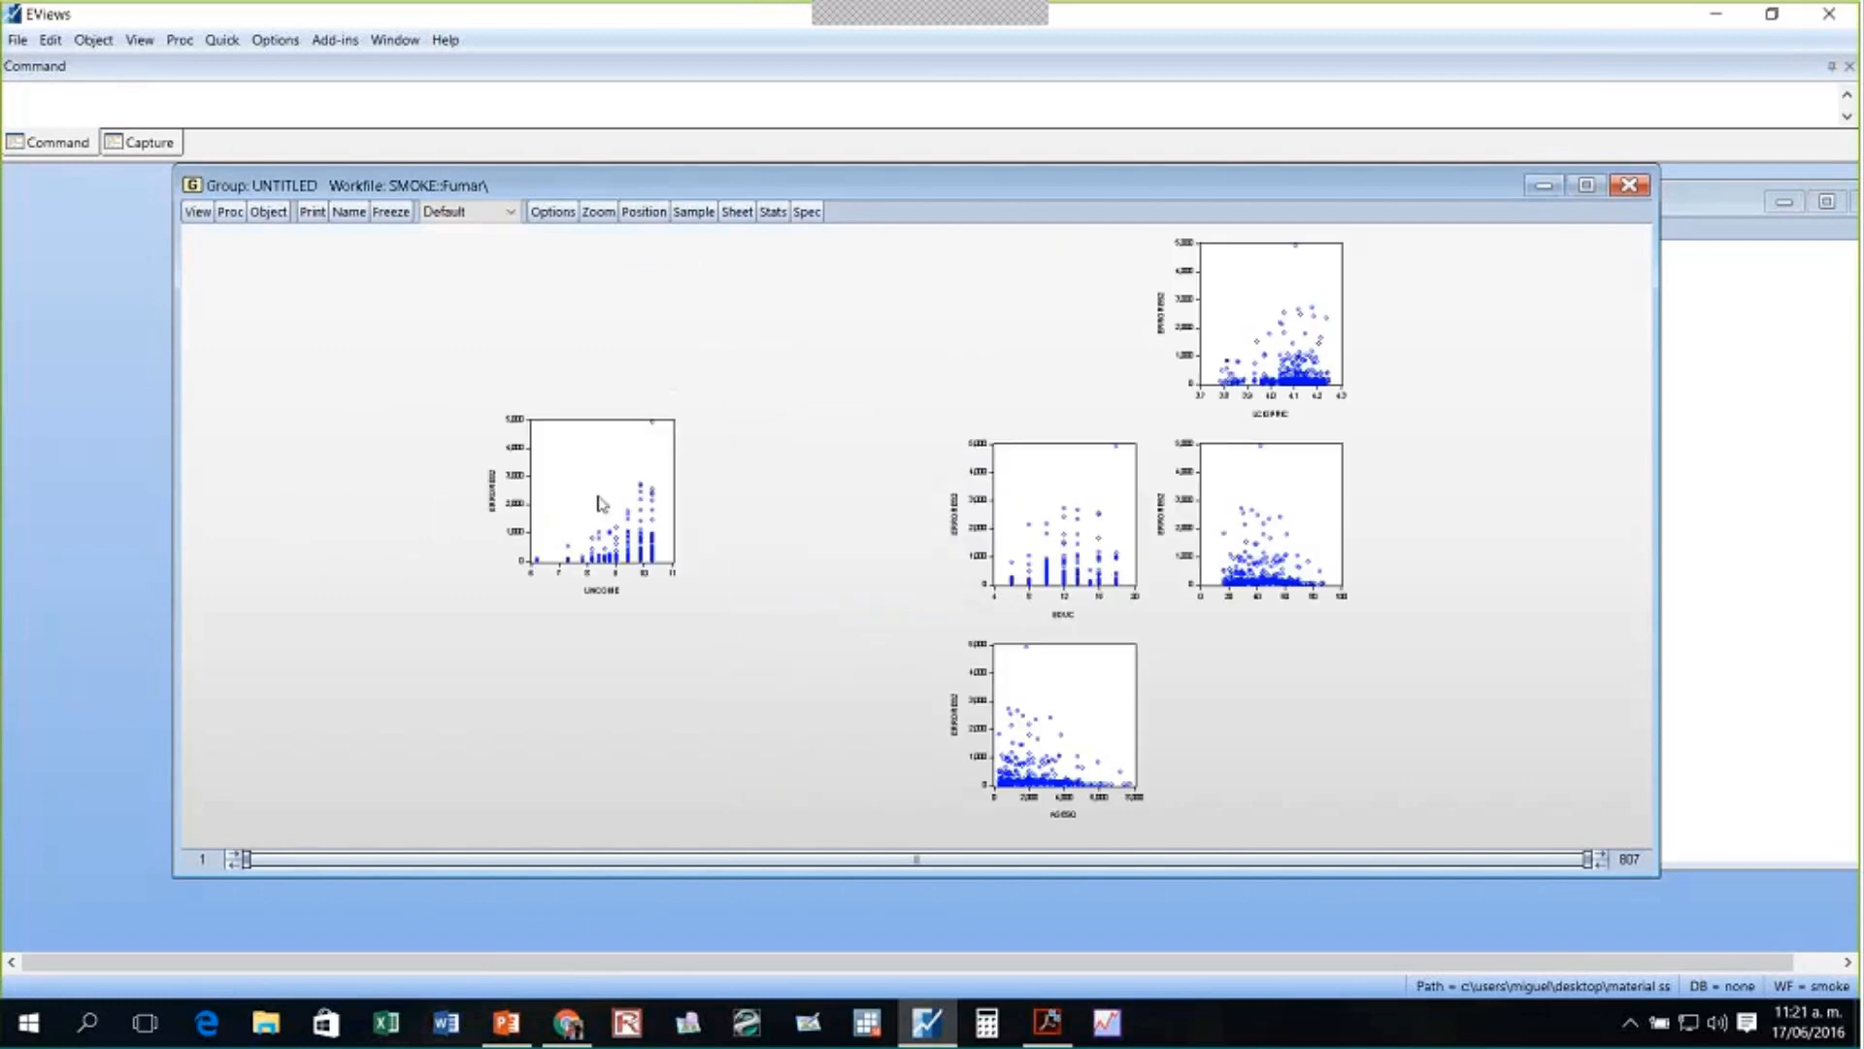
{"action": "left_click_drag", "start_coordinate": [595, 493], "coordinate": [796, 492]}
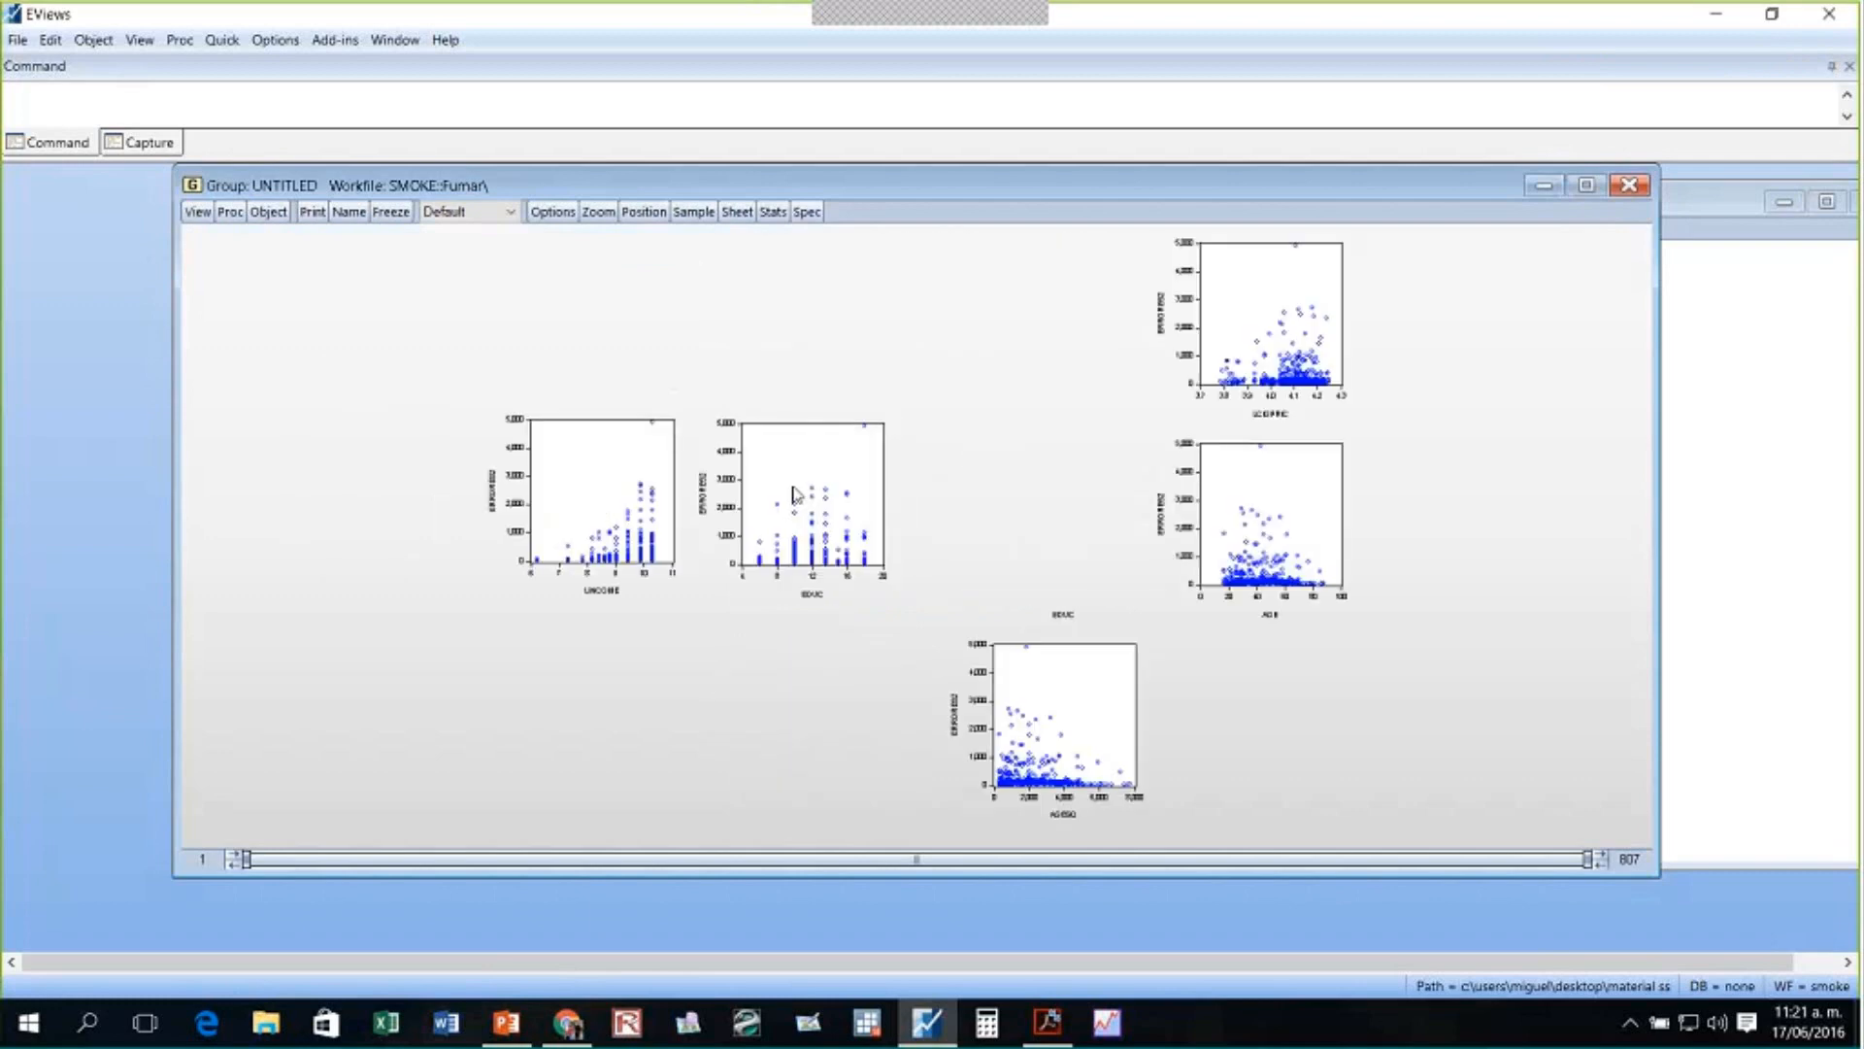
{"action": "left_click_drag", "start_coordinate": [1050, 708], "coordinate": [995, 493]}
{"action": "left_click_drag", "start_coordinate": [1364, 623], "coordinate": [1319, 599]}
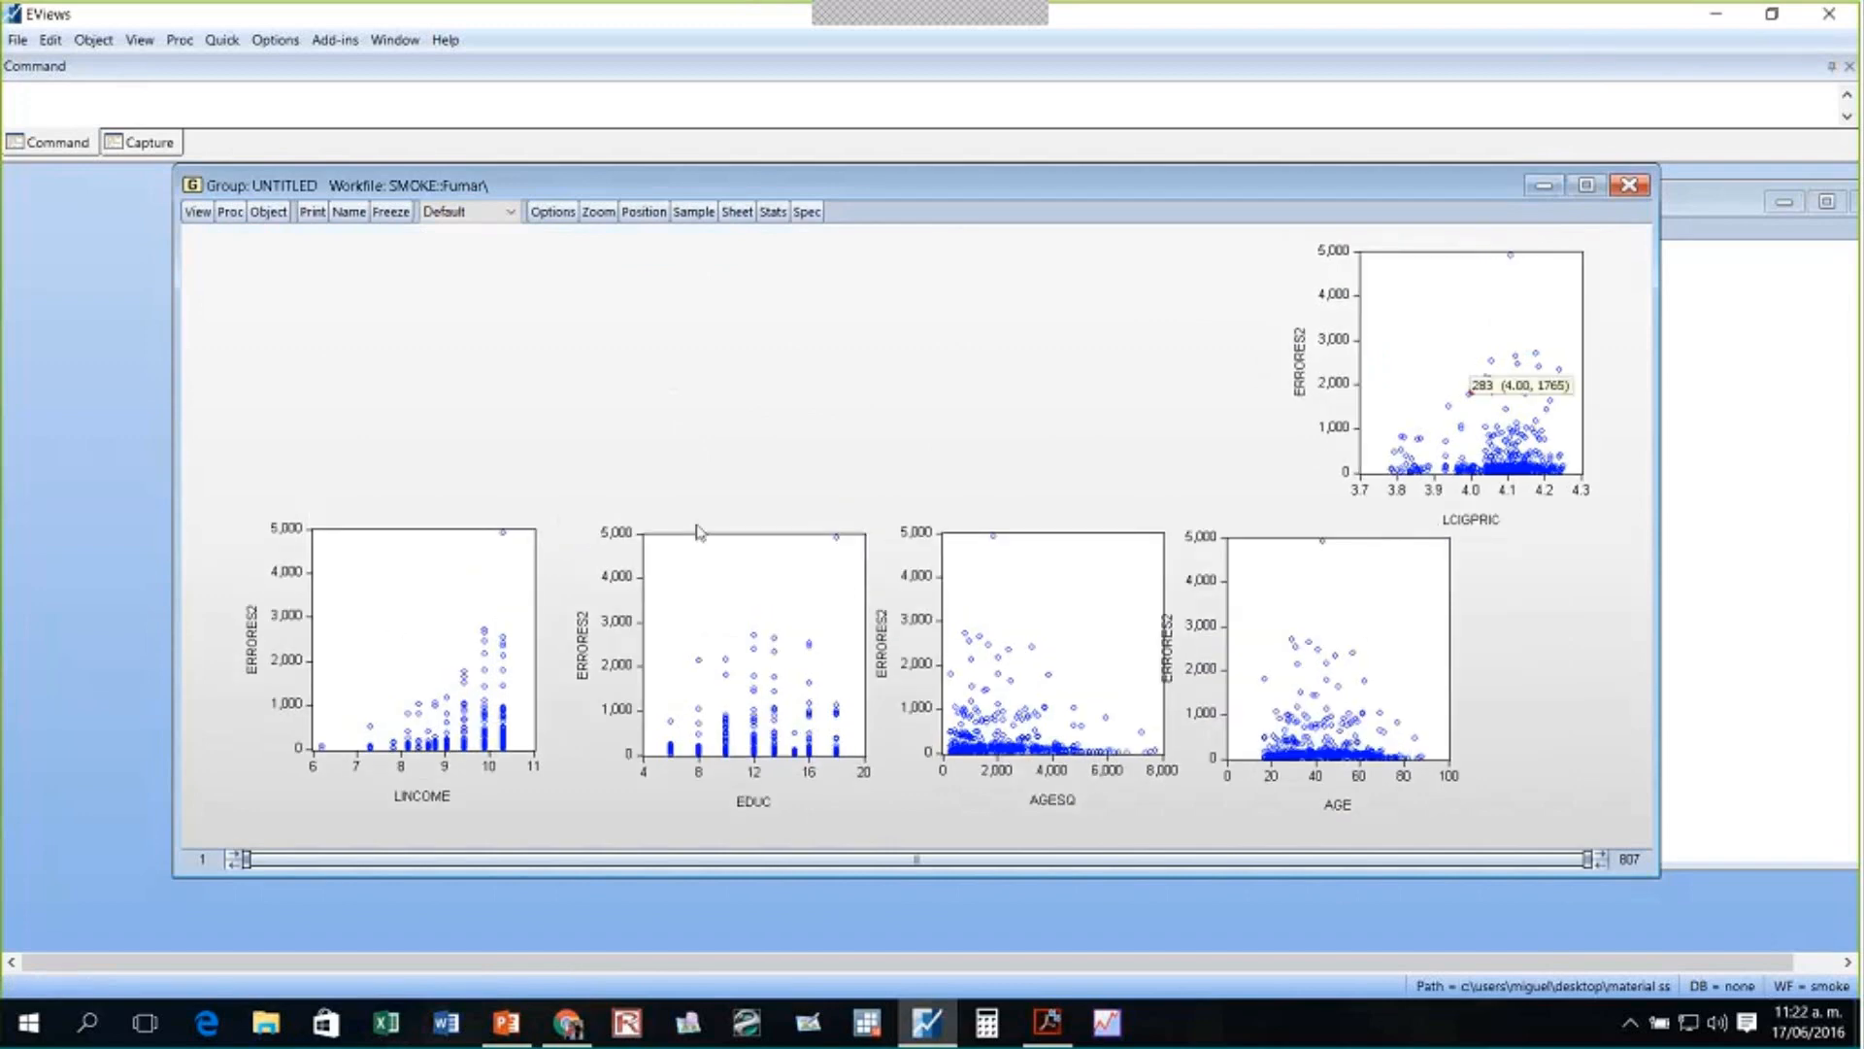
{"action": "left_click_drag", "start_coordinate": [414, 634], "coordinate": [640, 594]}
{"action": "left_click_drag", "start_coordinate": [1029, 655], "coordinate": [865, 581]}
{"action": "left_click_drag", "start_coordinate": [1320, 632], "coordinate": [1139, 553]}
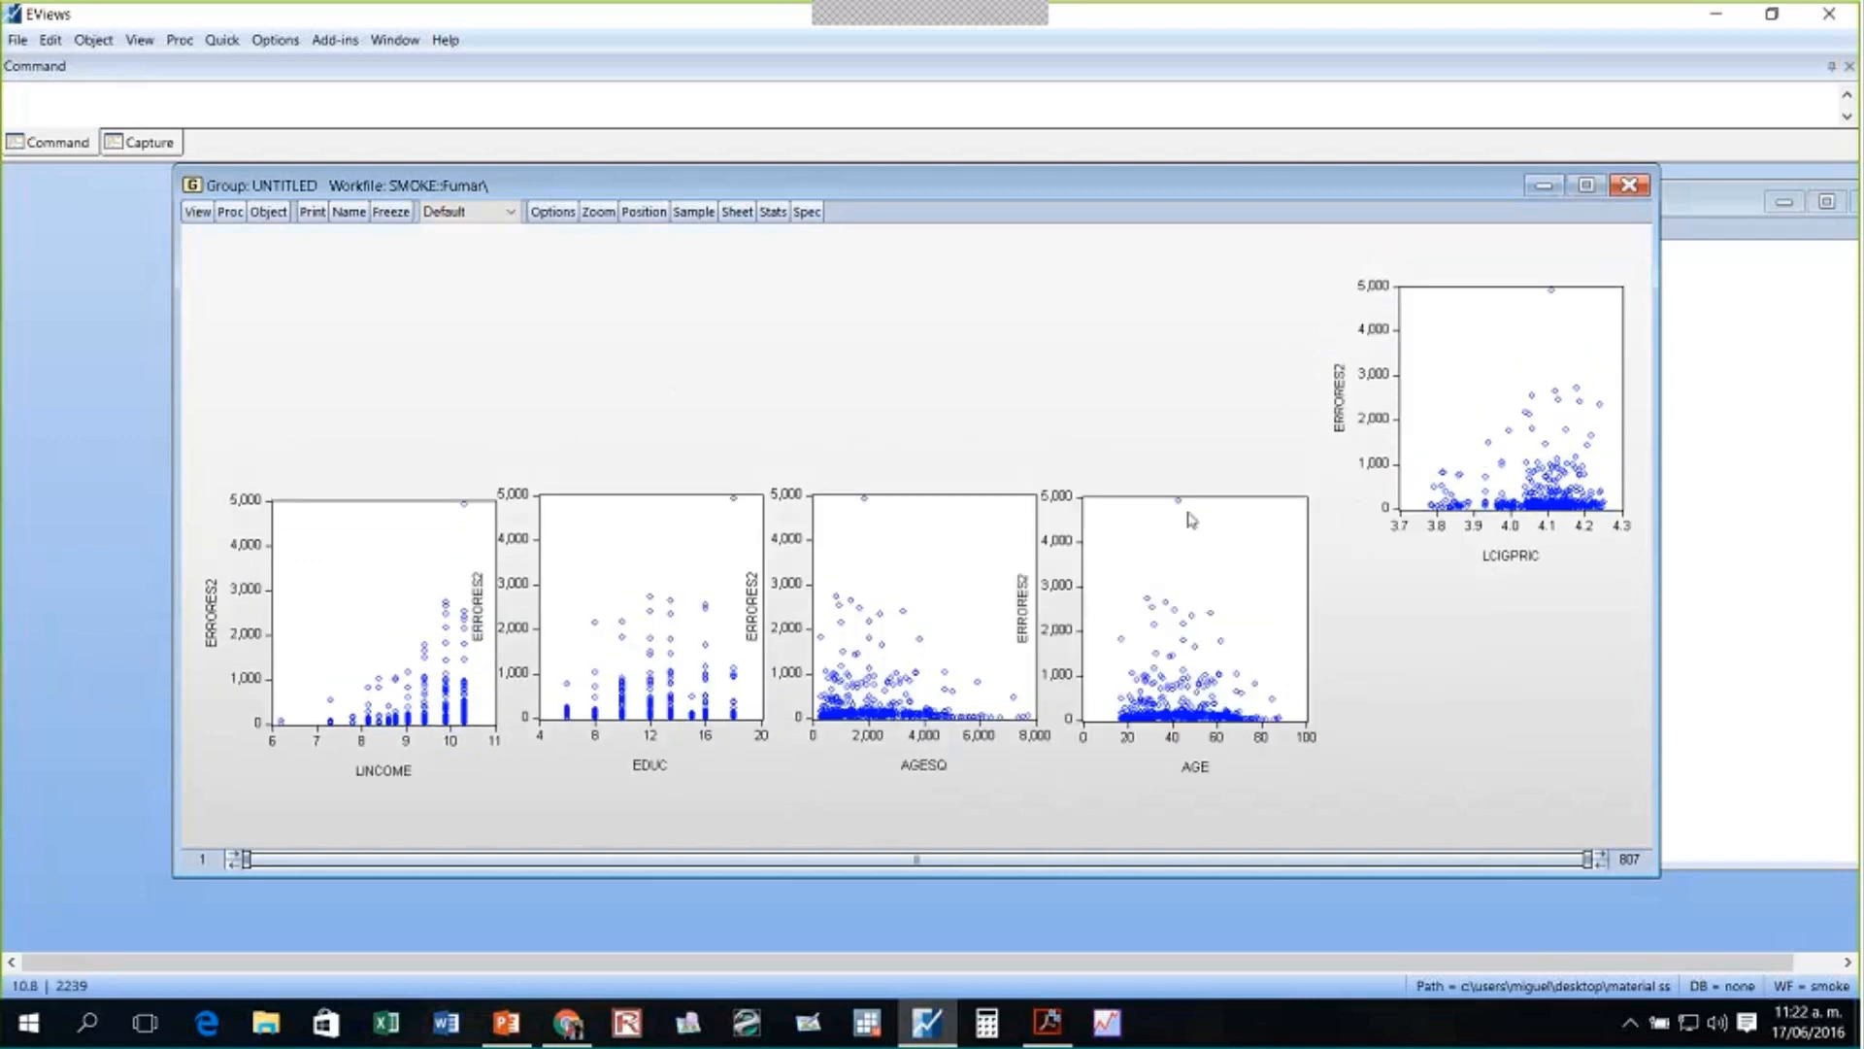
{"action": "left_click_drag", "start_coordinate": [1451, 602], "coordinate": [1456, 627]}
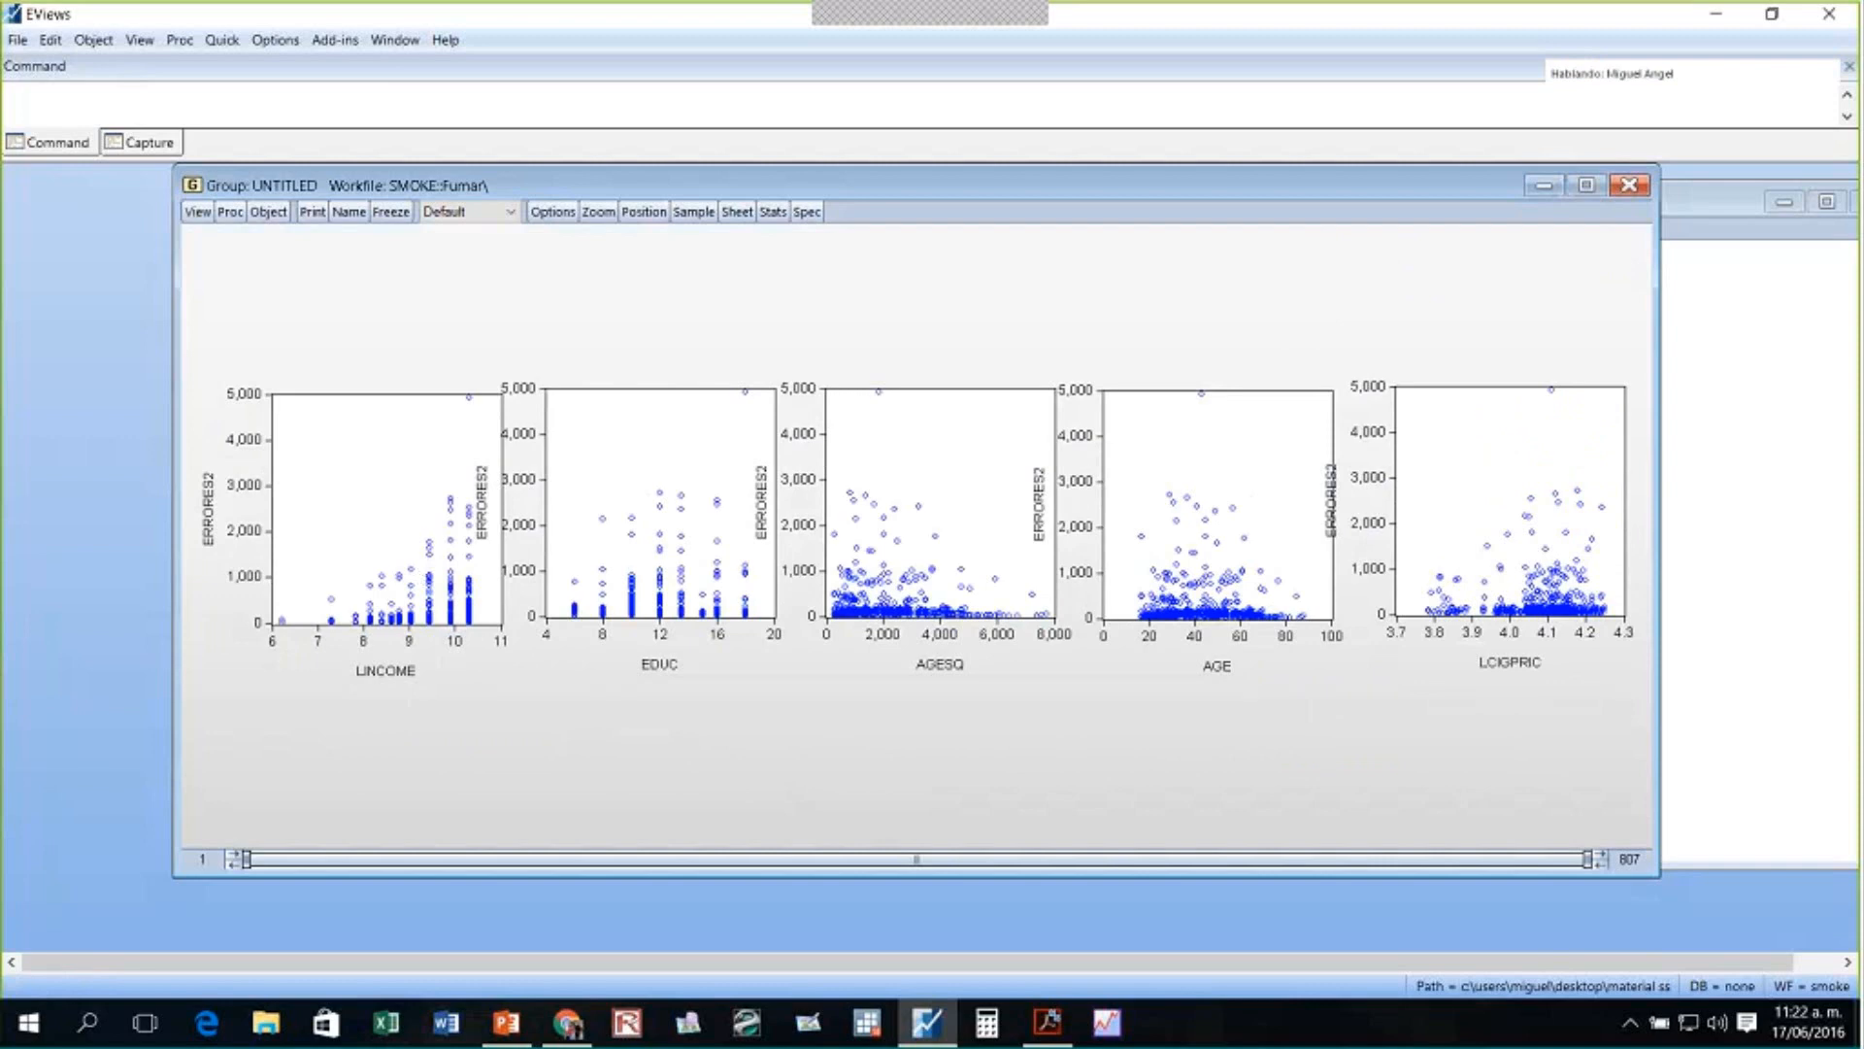
- Mark the upward trend on the LINCOME plot, and circle the point clouds on the AGESQ, AGE and LCIGPRIC plots
{"action": "left_click_drag", "start_coordinate": [305, 617], "coordinate": [475, 555]}
{"action": "mouse_move", "coordinate": [870, 539]}
{"action": "left_mouse_down"}
{"action": "mouse_move", "coordinate": [860, 616]}
{"action": "mouse_move", "coordinate": [903, 550]}
{"action": "mouse_move", "coordinate": [871, 541]}
{"action": "left_mouse_up"}
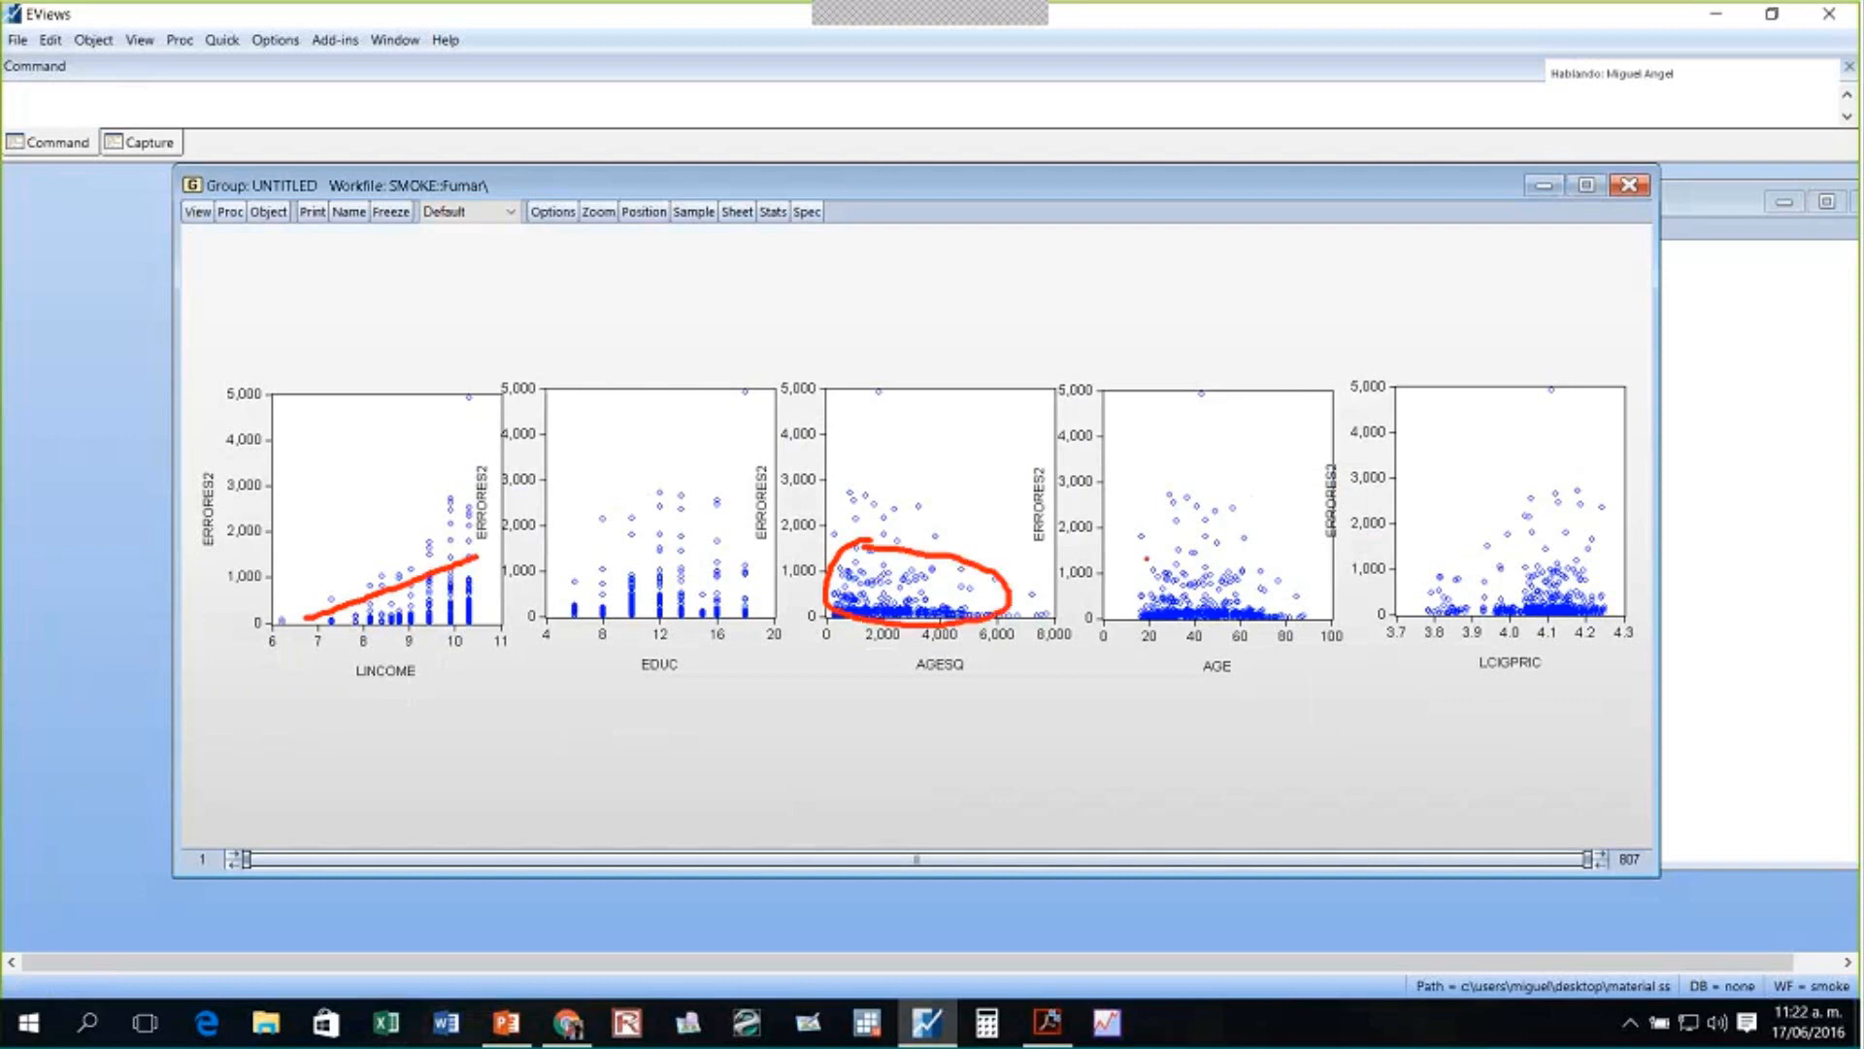
{"action": "mouse_move", "coordinate": [1191, 537]}
{"action": "left_mouse_down"}
{"action": "mouse_move", "coordinate": [1148, 609]}
{"action": "mouse_move", "coordinate": [1196, 535]}
{"action": "left_mouse_up"}
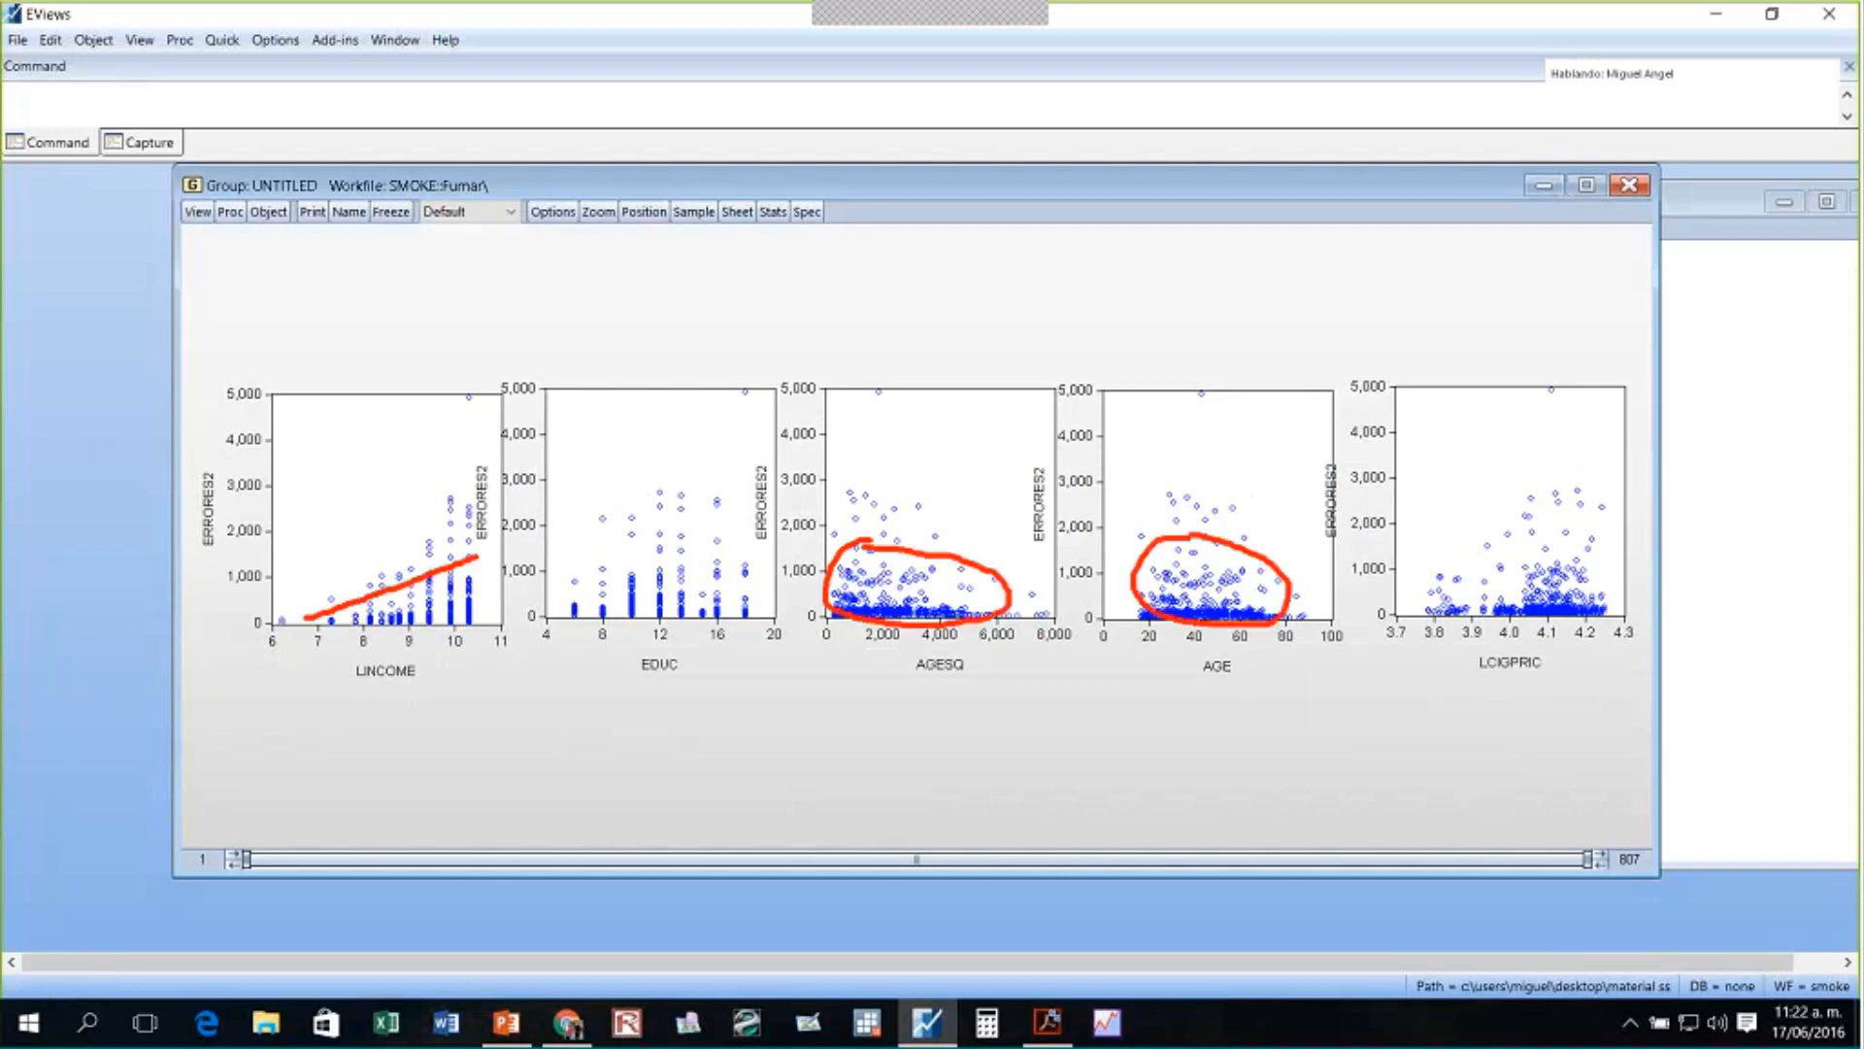
{"action": "mouse_move", "coordinate": [1496, 543]}
{"action": "left_mouse_down"}
{"action": "mouse_move", "coordinate": [1454, 615]}
{"action": "mouse_move", "coordinate": [1547, 621]}
{"action": "mouse_move", "coordinate": [1500, 545]}
{"action": "left_mouse_up"}
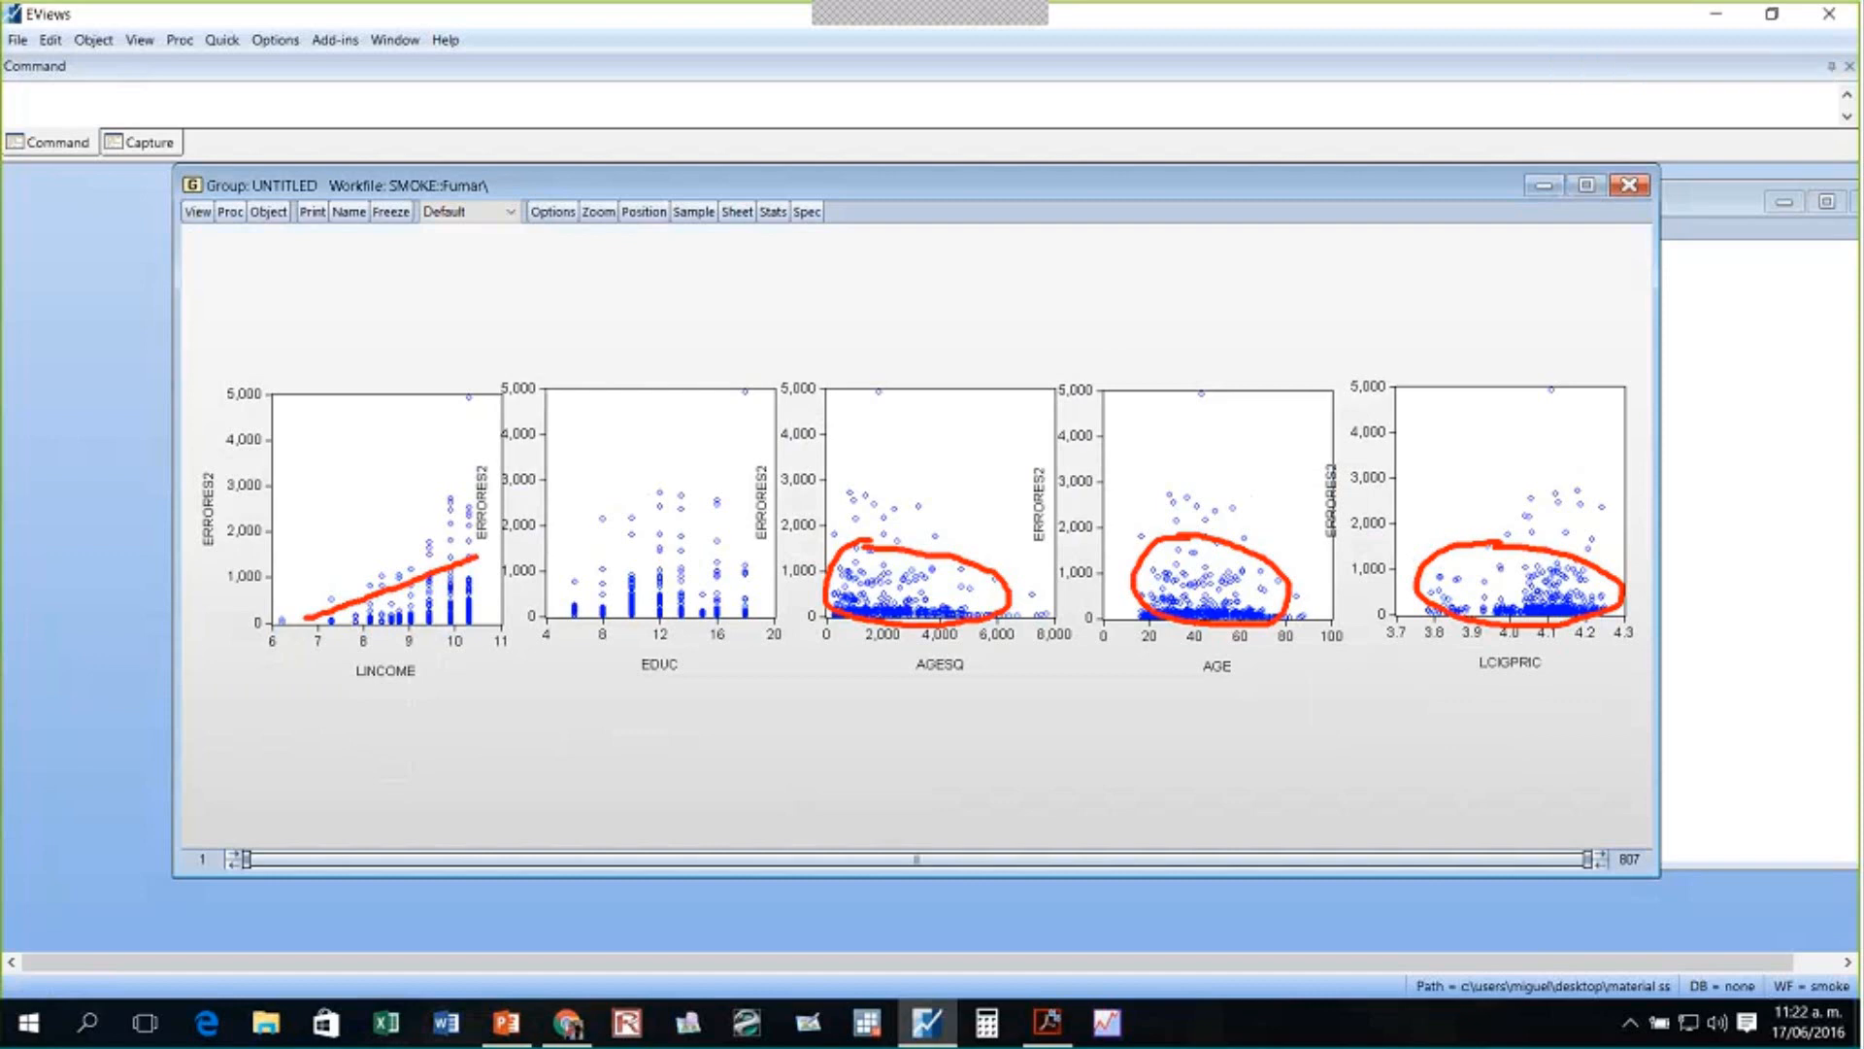
{"action": "key", "text": "Escape"}
- Delete the untitled group, and switch to PowerPoint to present the Métodos Formales slide on the Prueba de Park
{"action": "left_click", "coordinate": [1631, 184]}
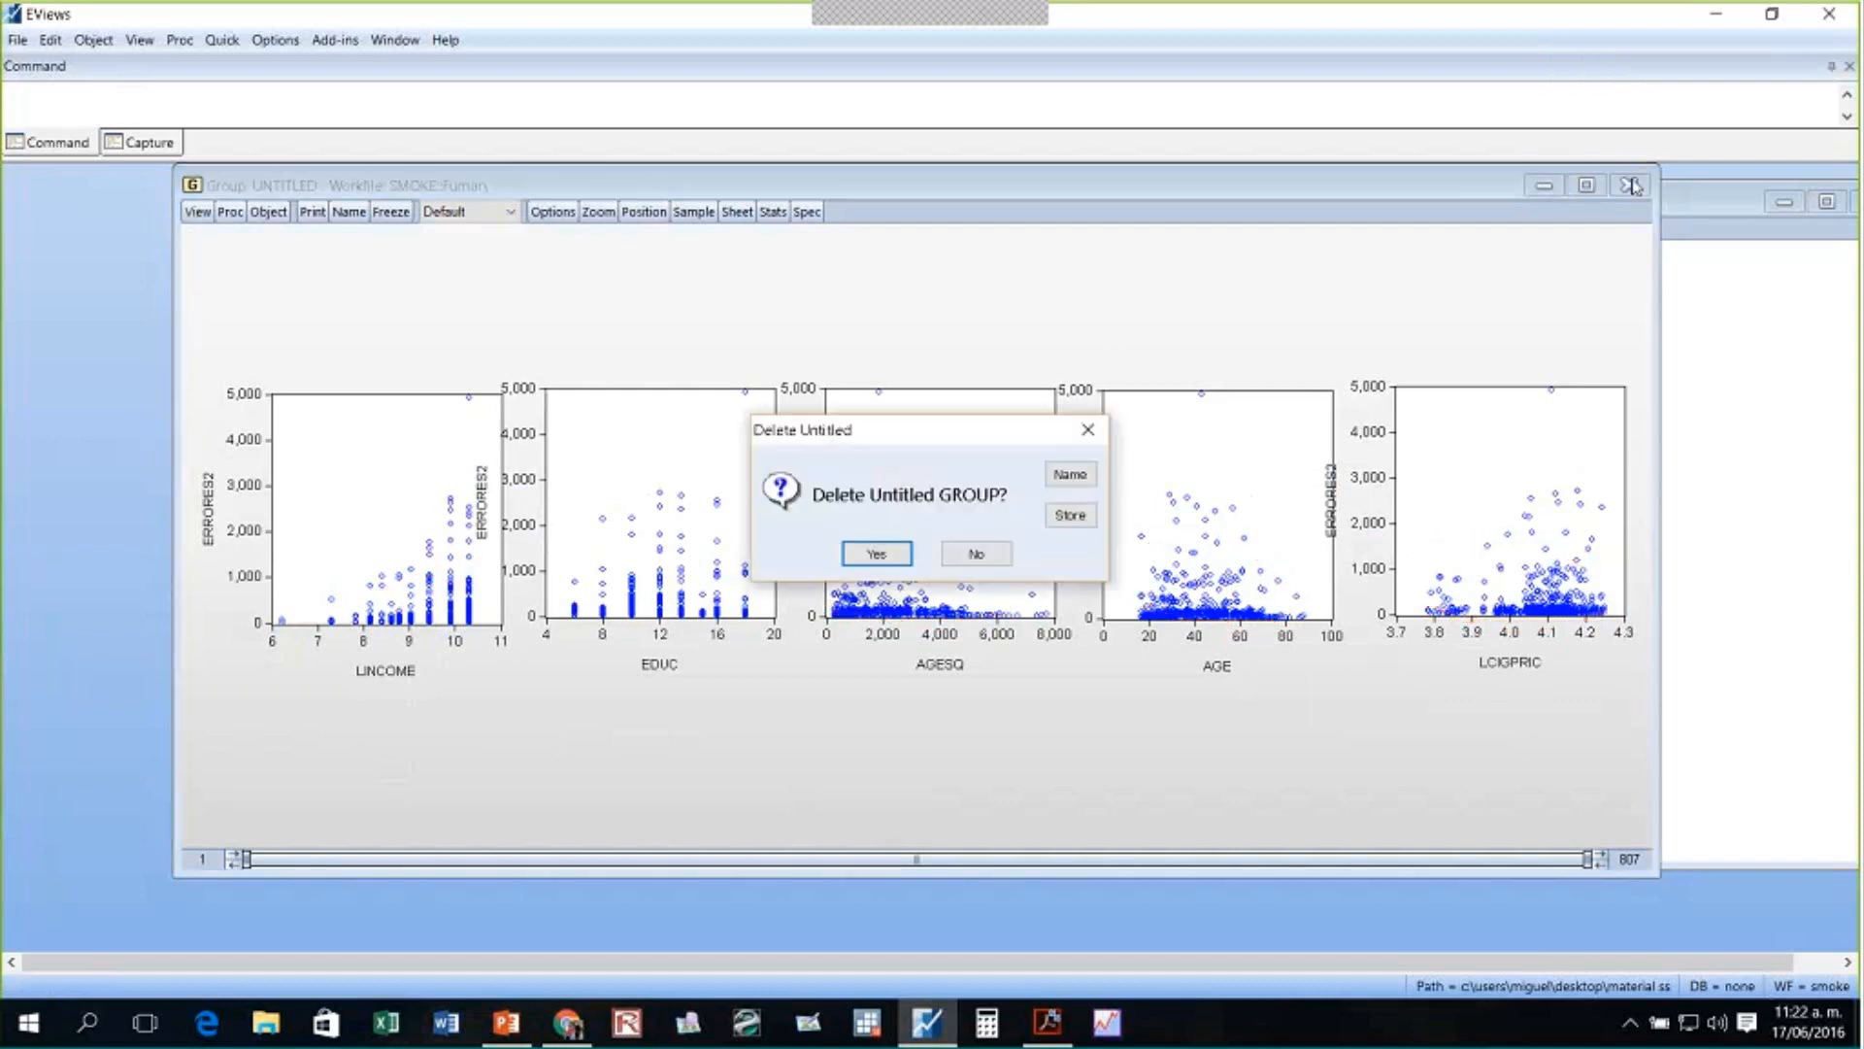
{"action": "key", "text": "Return"}
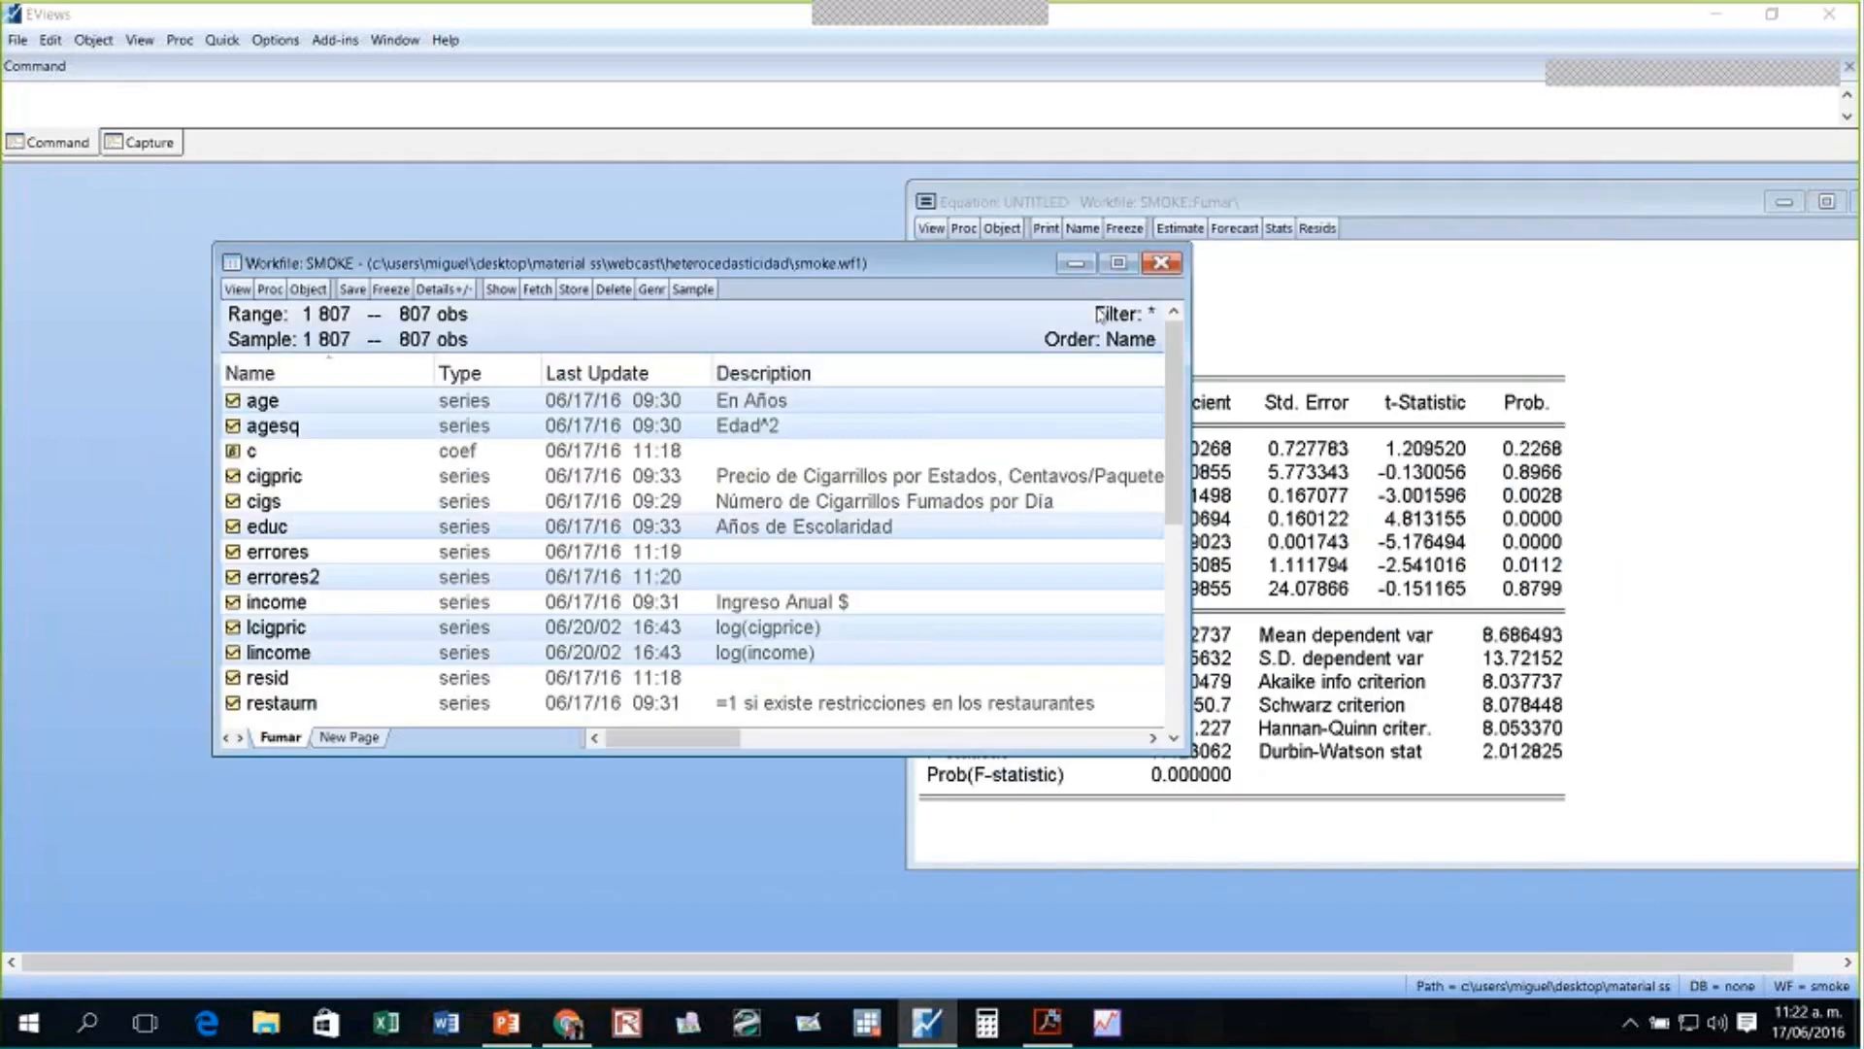
{"action": "left_click", "coordinate": [506, 1022]}
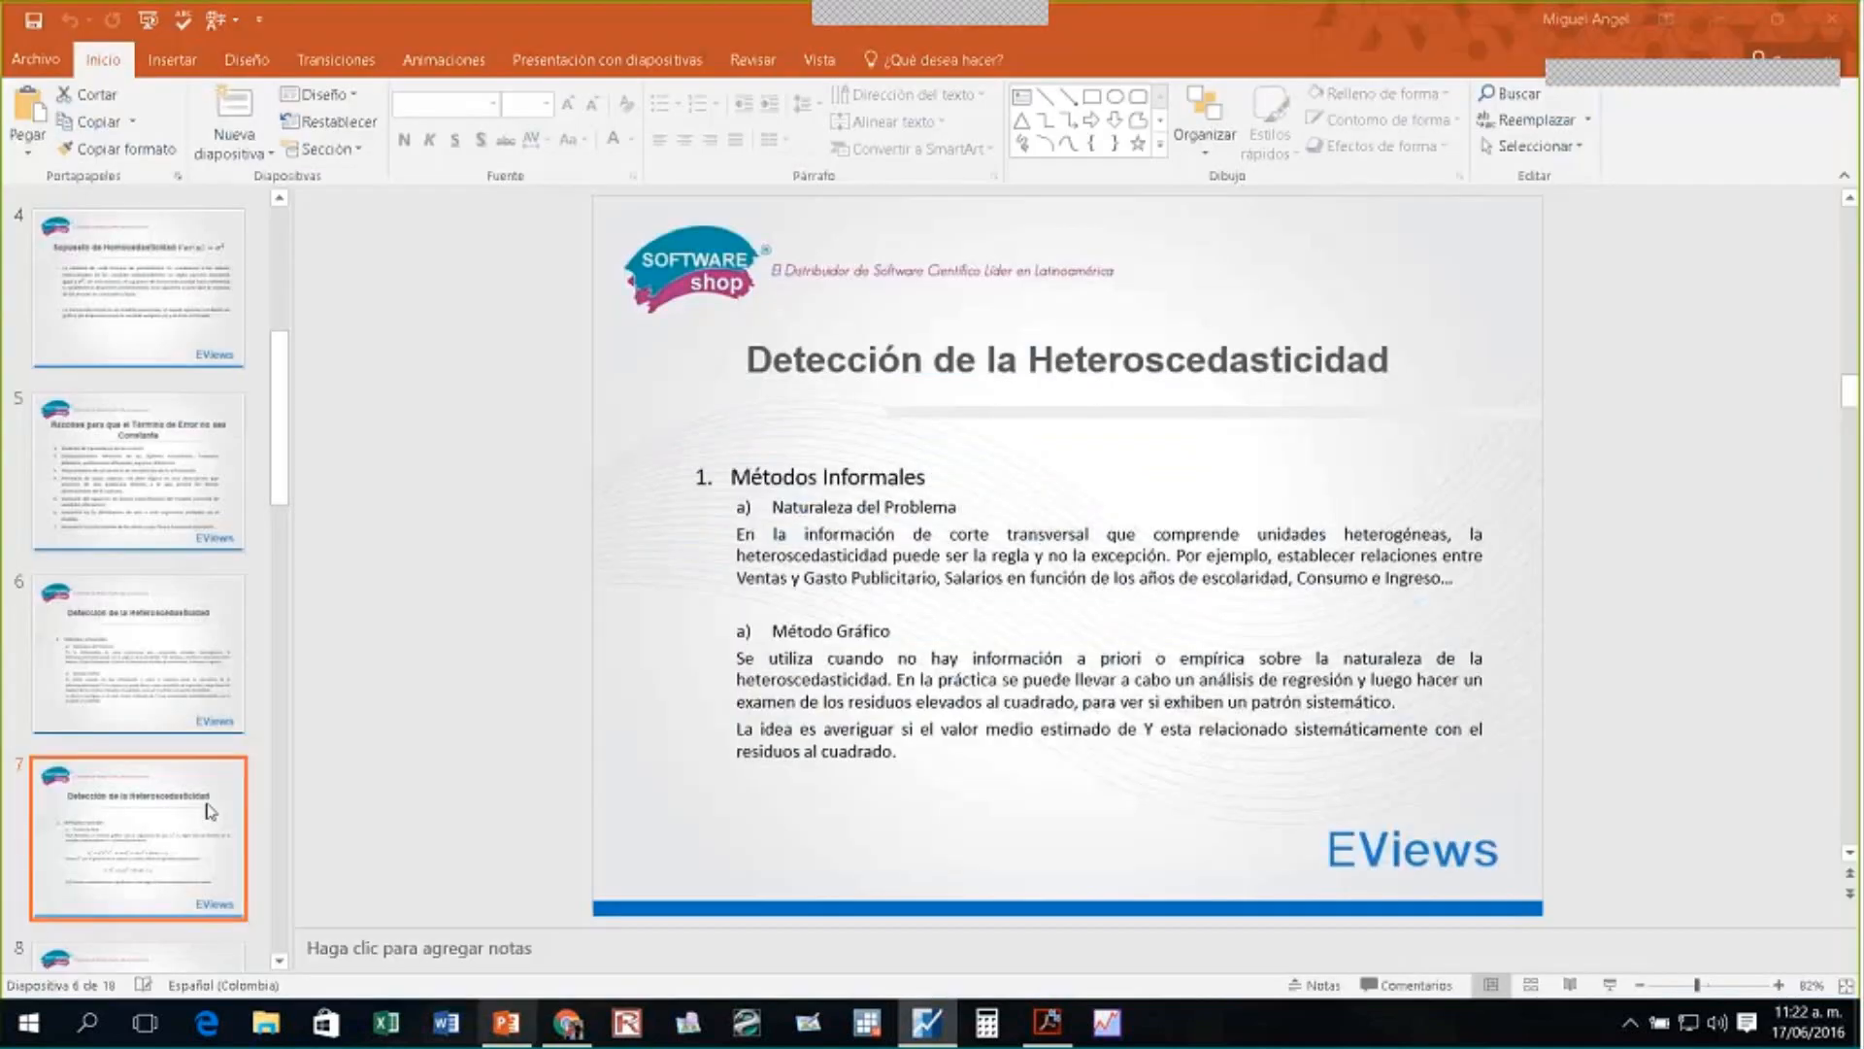
{"action": "left_click", "coordinate": [1609, 984]}
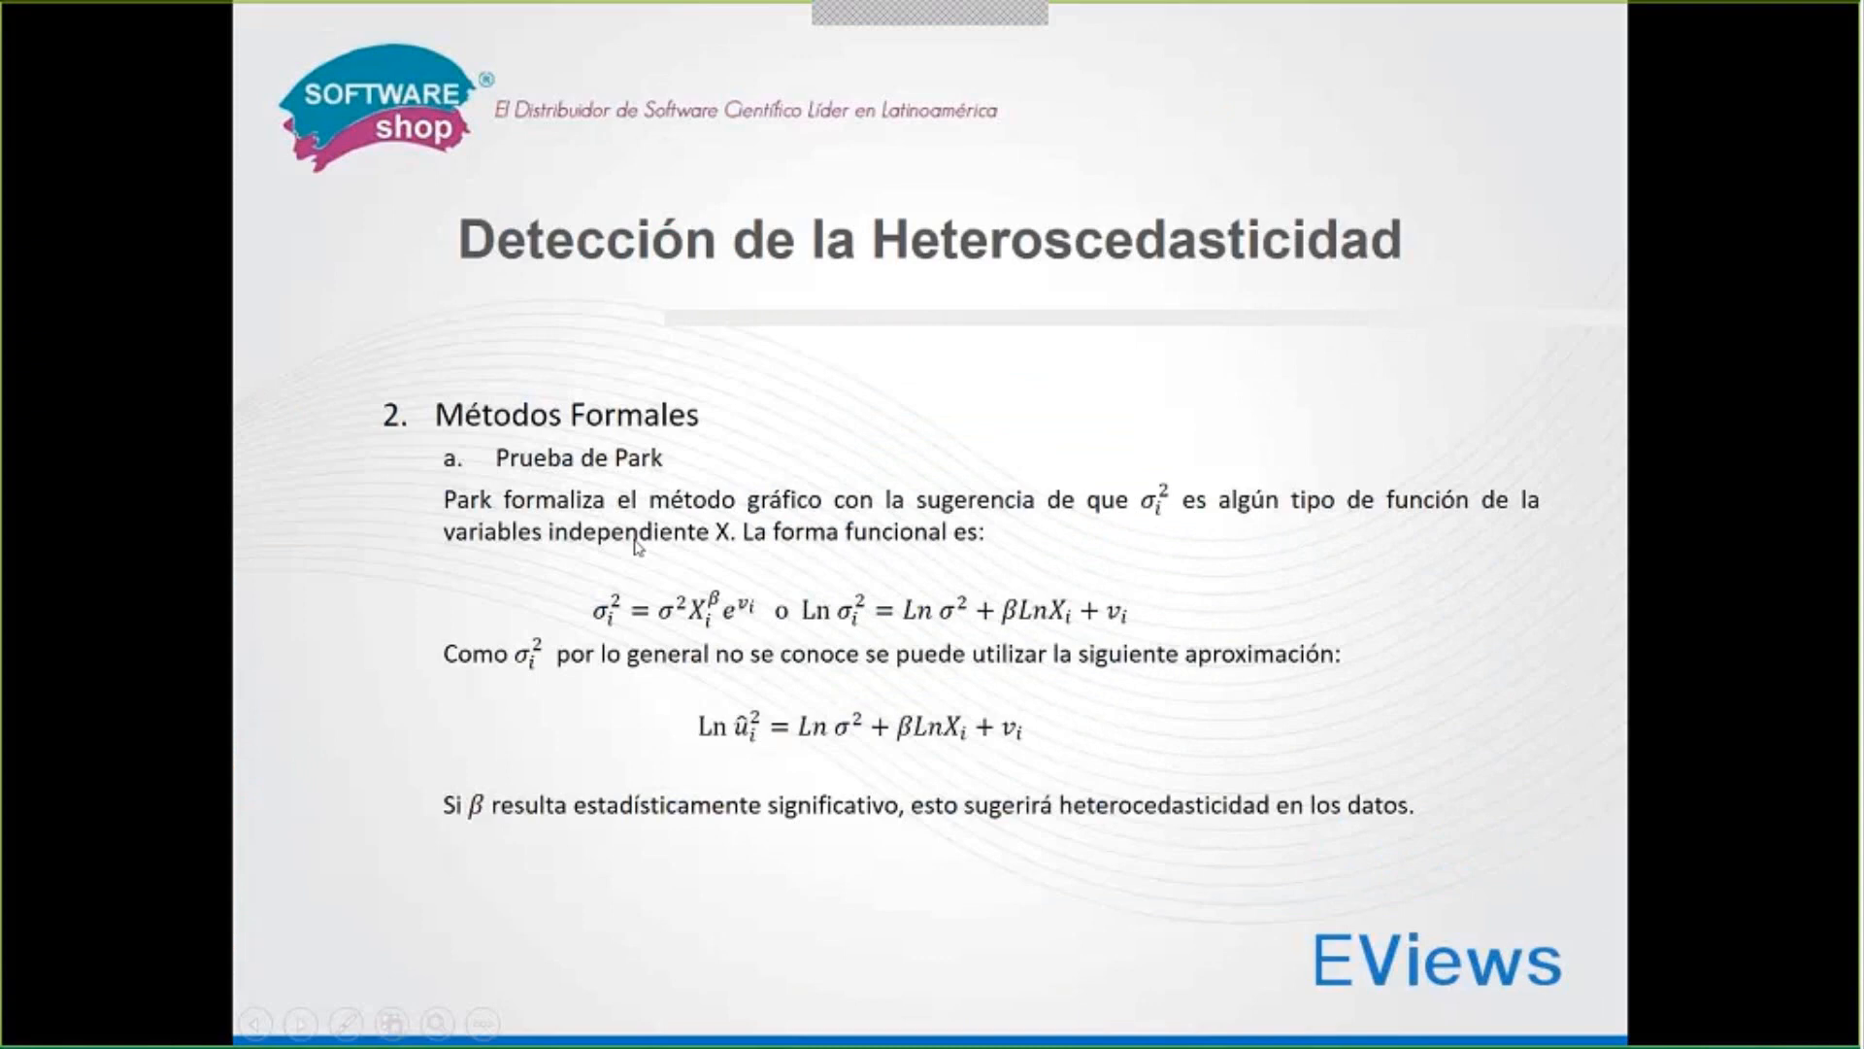
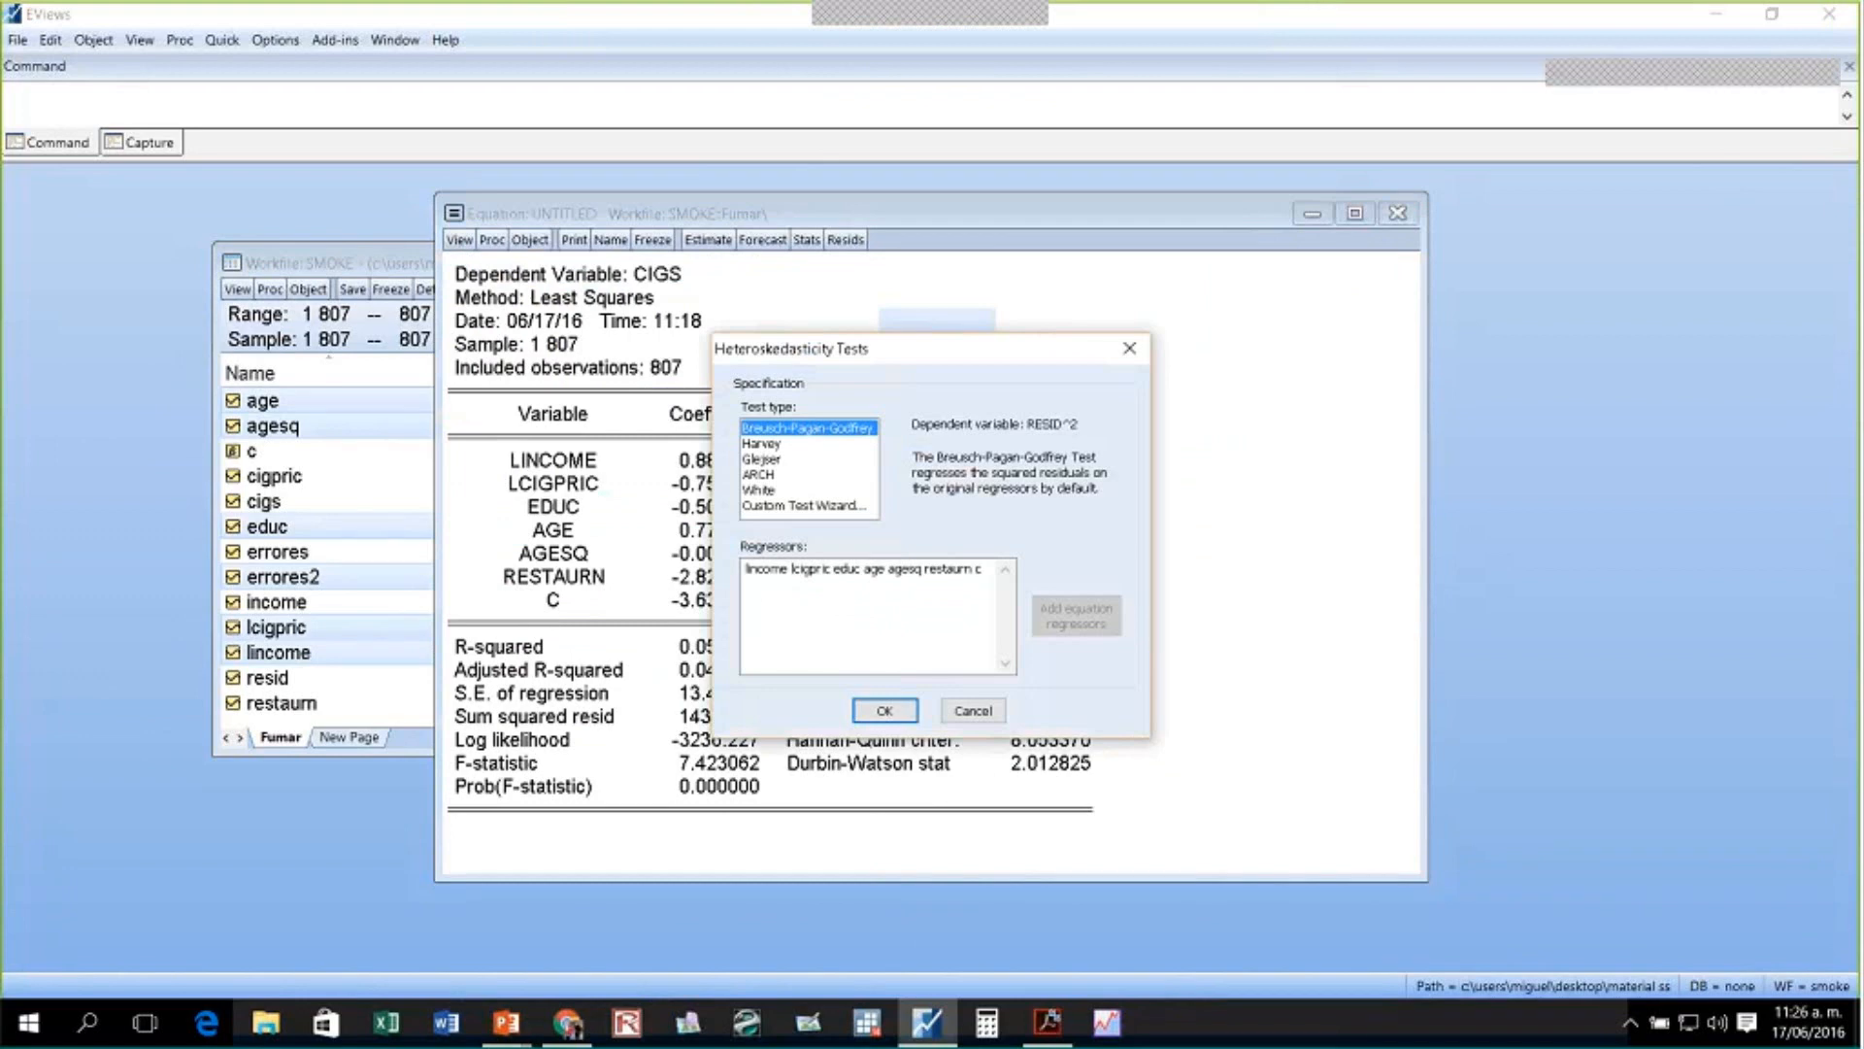
- Review the Glejser, ARCH and White test options, run the Breusch-Pagan-Godfrey test with the original regressors, and enlarge the equation window
{"action": "left_click", "coordinate": [773, 459]}
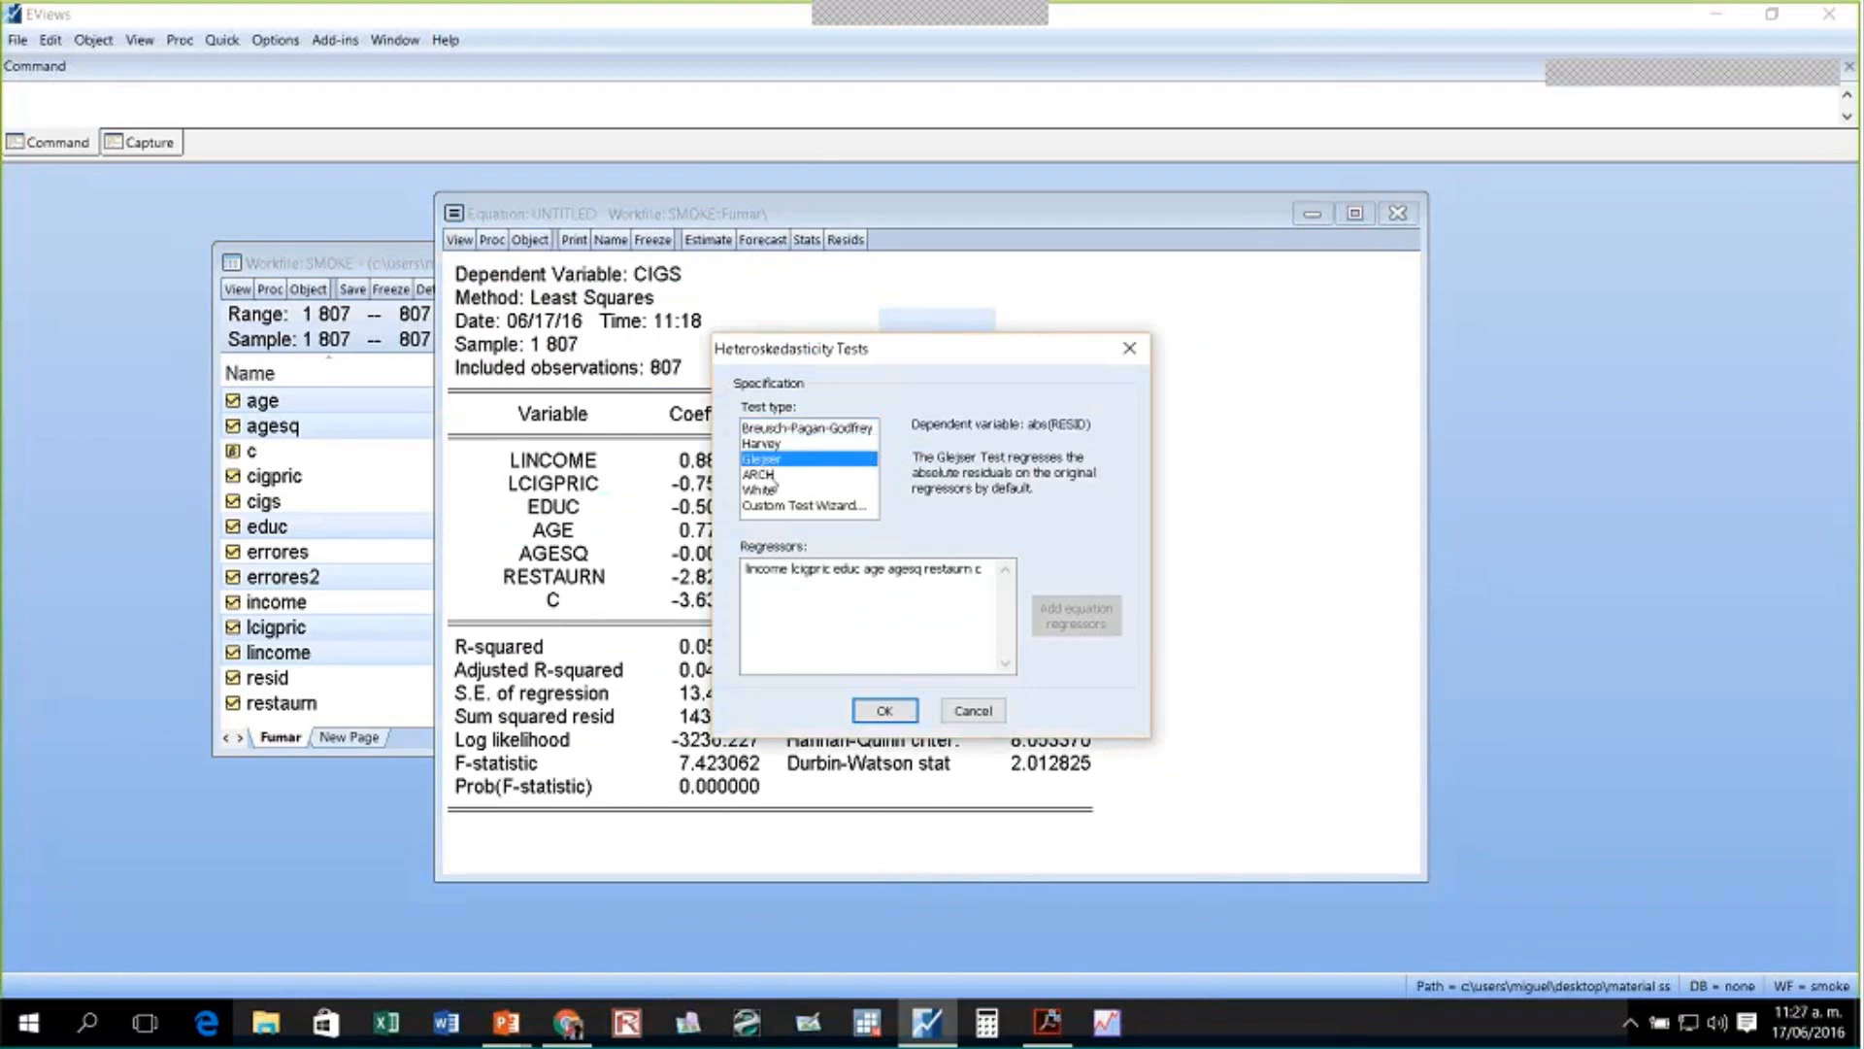
{"action": "left_click", "coordinate": [769, 474]}
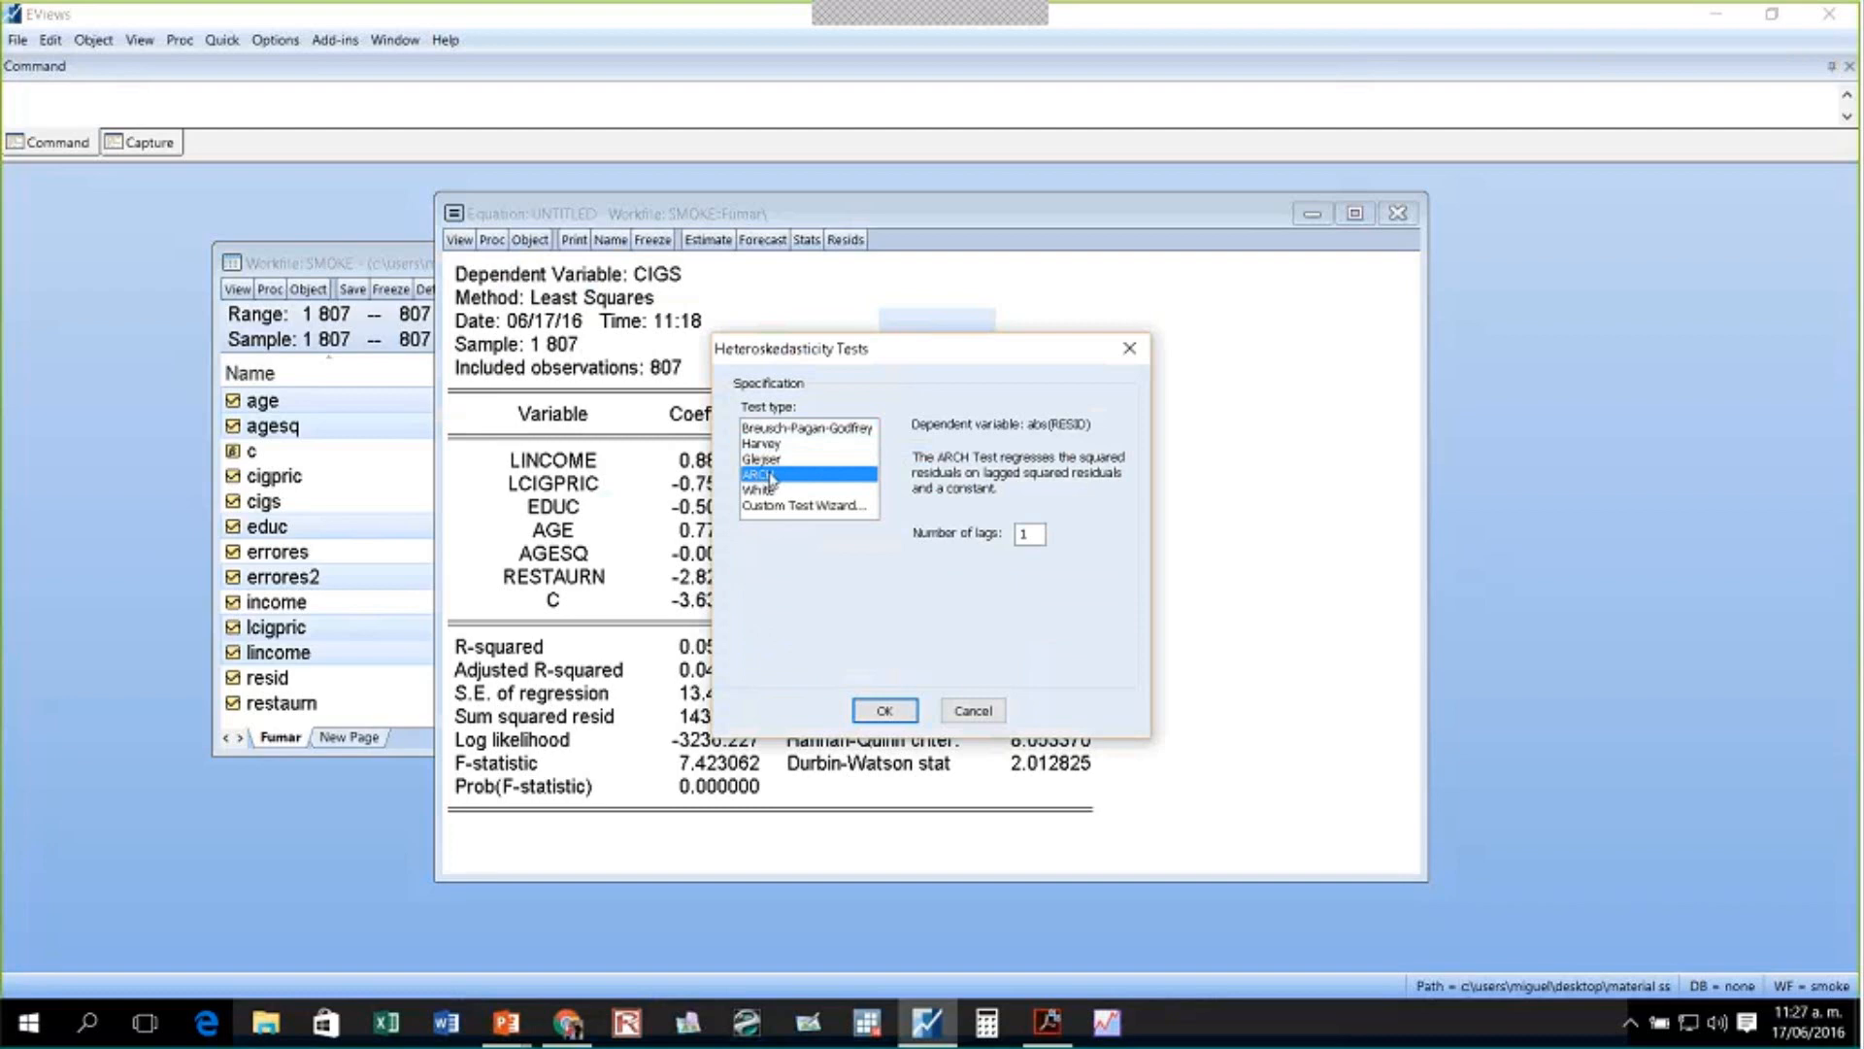
{"action": "left_click", "coordinate": [772, 476]}
{"action": "left_click", "coordinate": [765, 492]}
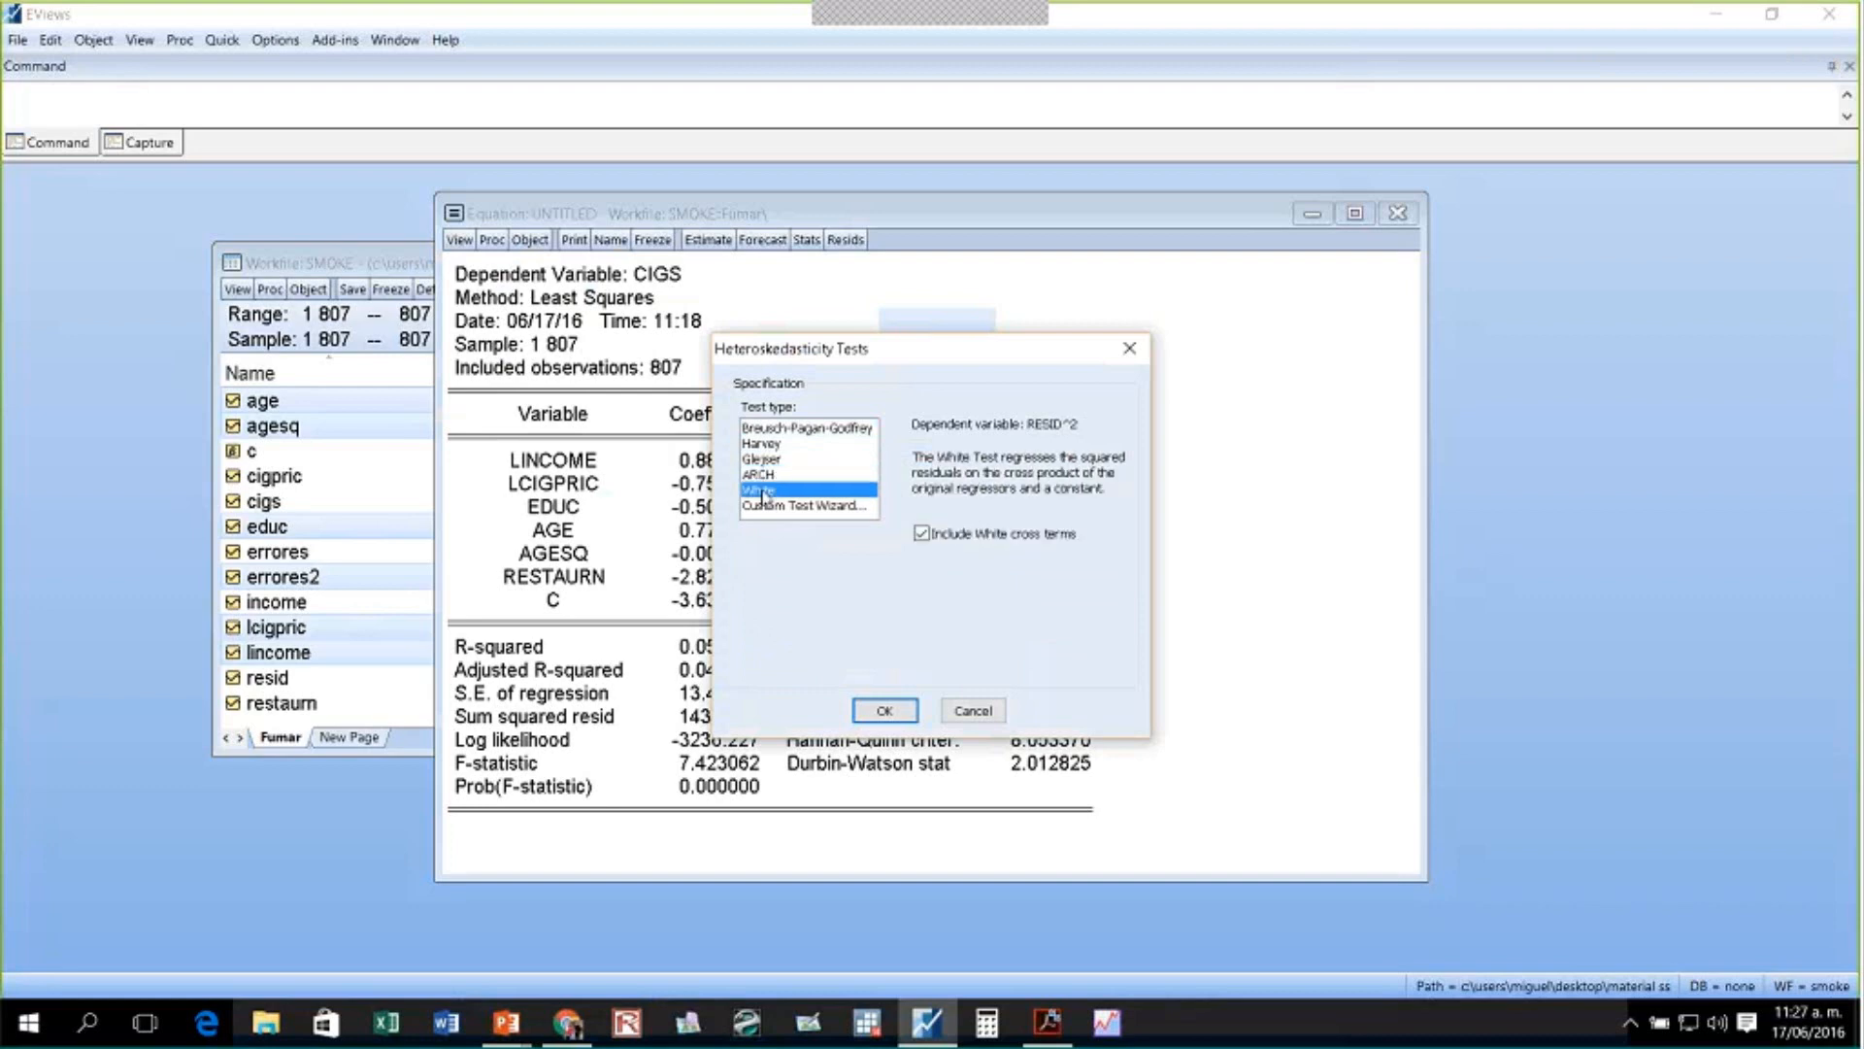
{"action": "left_click", "coordinate": [776, 429]}
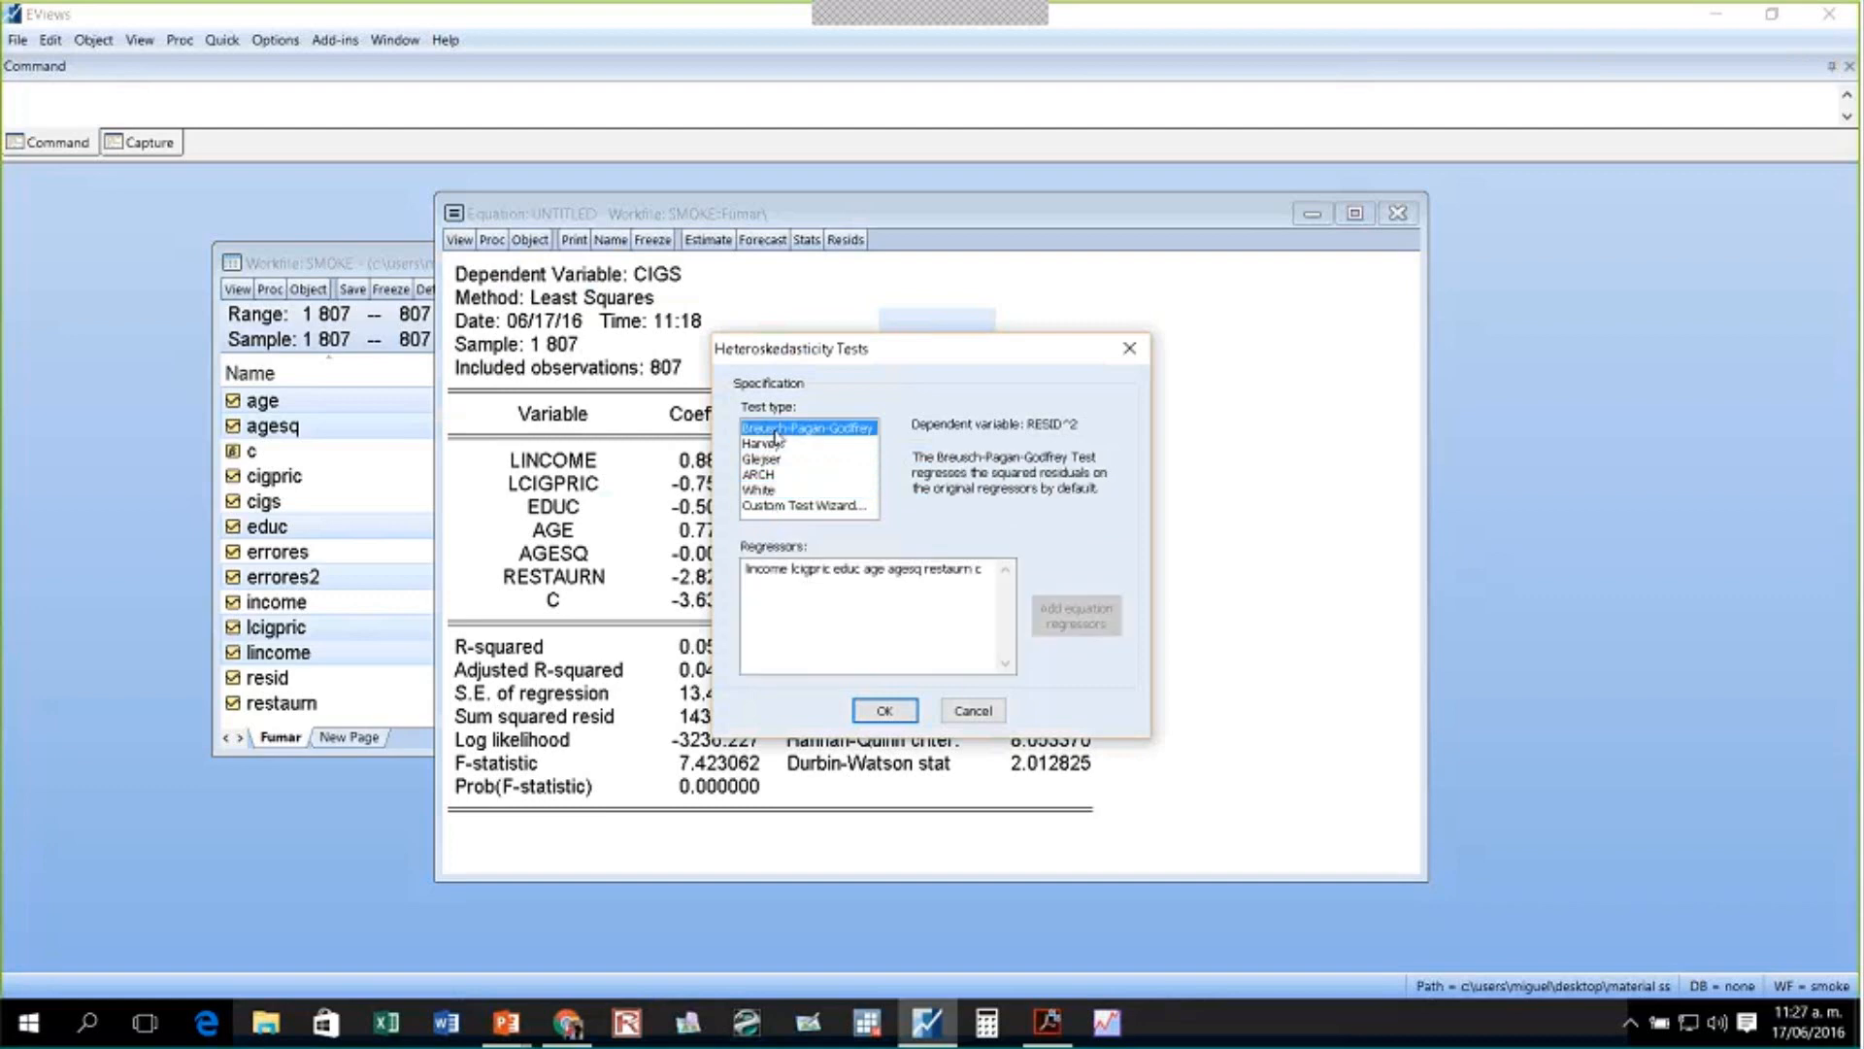
{"action": "left_click", "coordinate": [885, 711]}
{"action": "left_click_drag", "start_coordinate": [1141, 212], "coordinate": [1100, 216]}
{"action": "left_click_drag", "start_coordinate": [1398, 850], "coordinate": [1486, 896]}
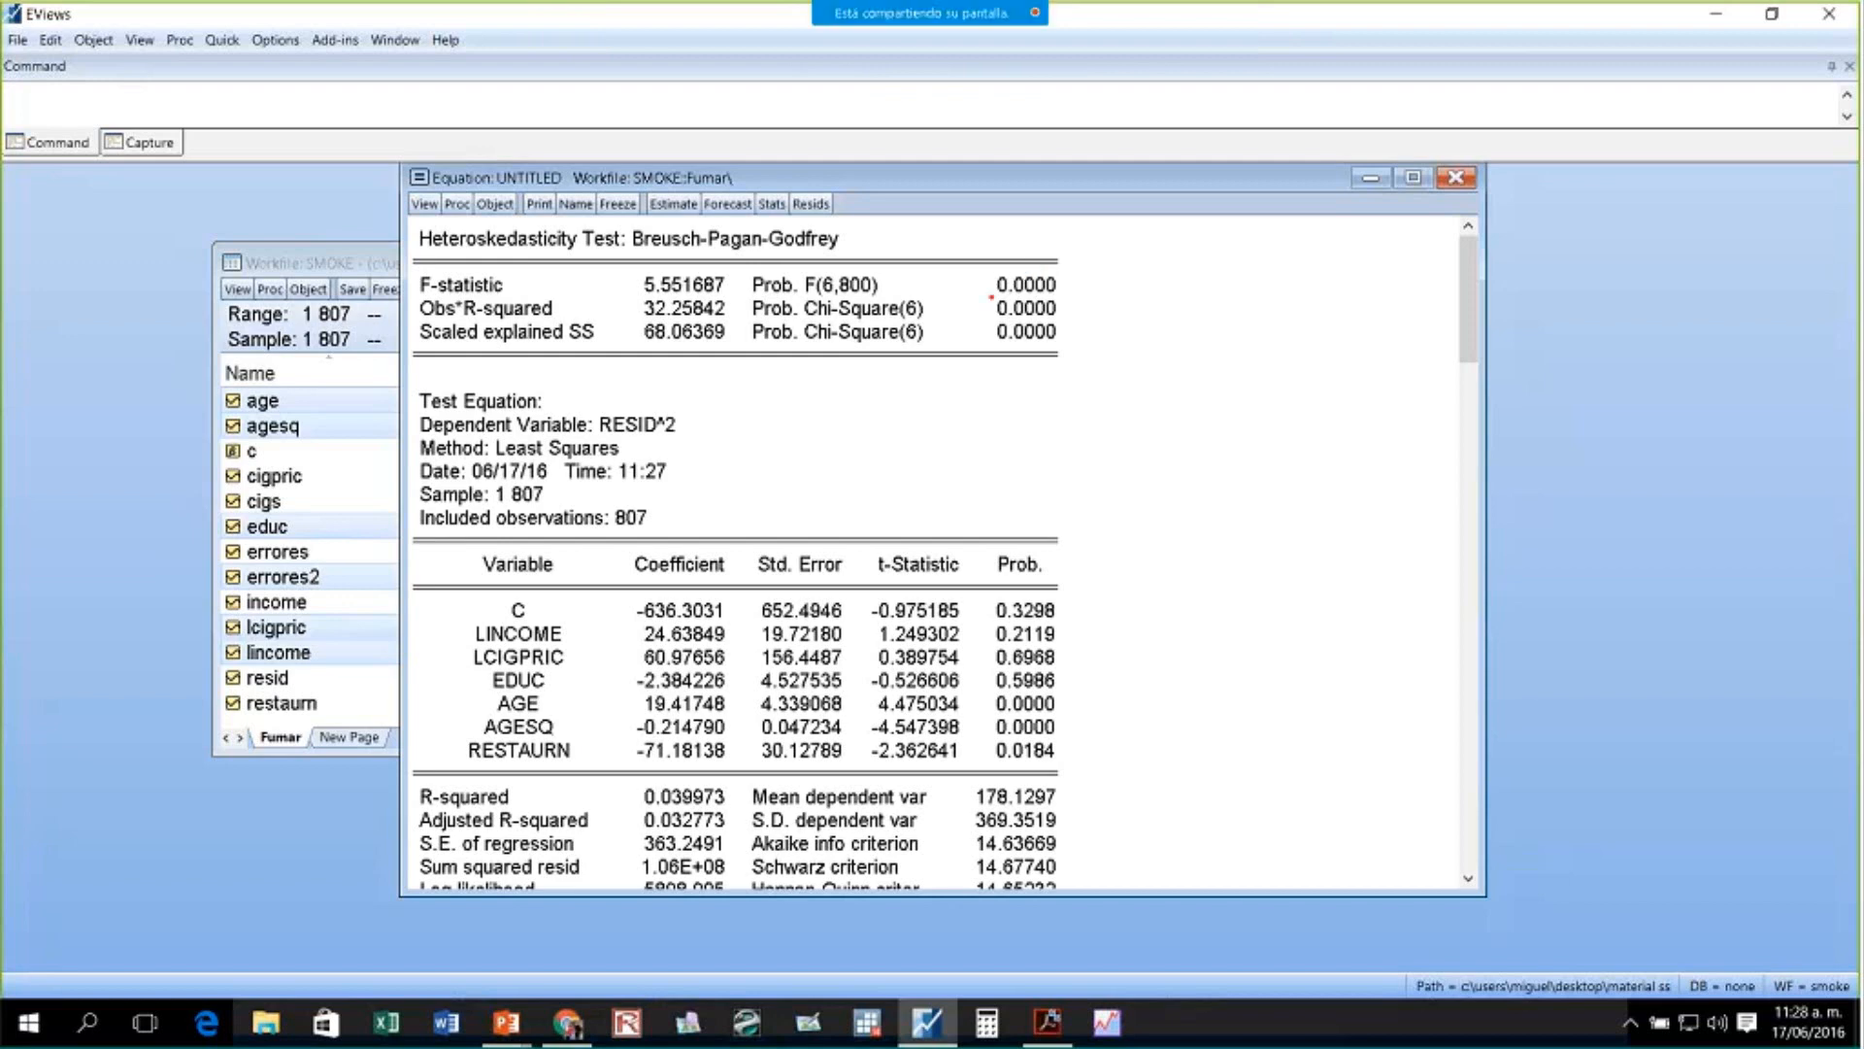
- Box the F-statistic and Obs*R-squared probabilities and the regressors LINCOME to RESTAURN in the test output, and clear the marks
{"action": "left_click_drag", "start_coordinate": [983, 293], "coordinate": [1069, 322]}
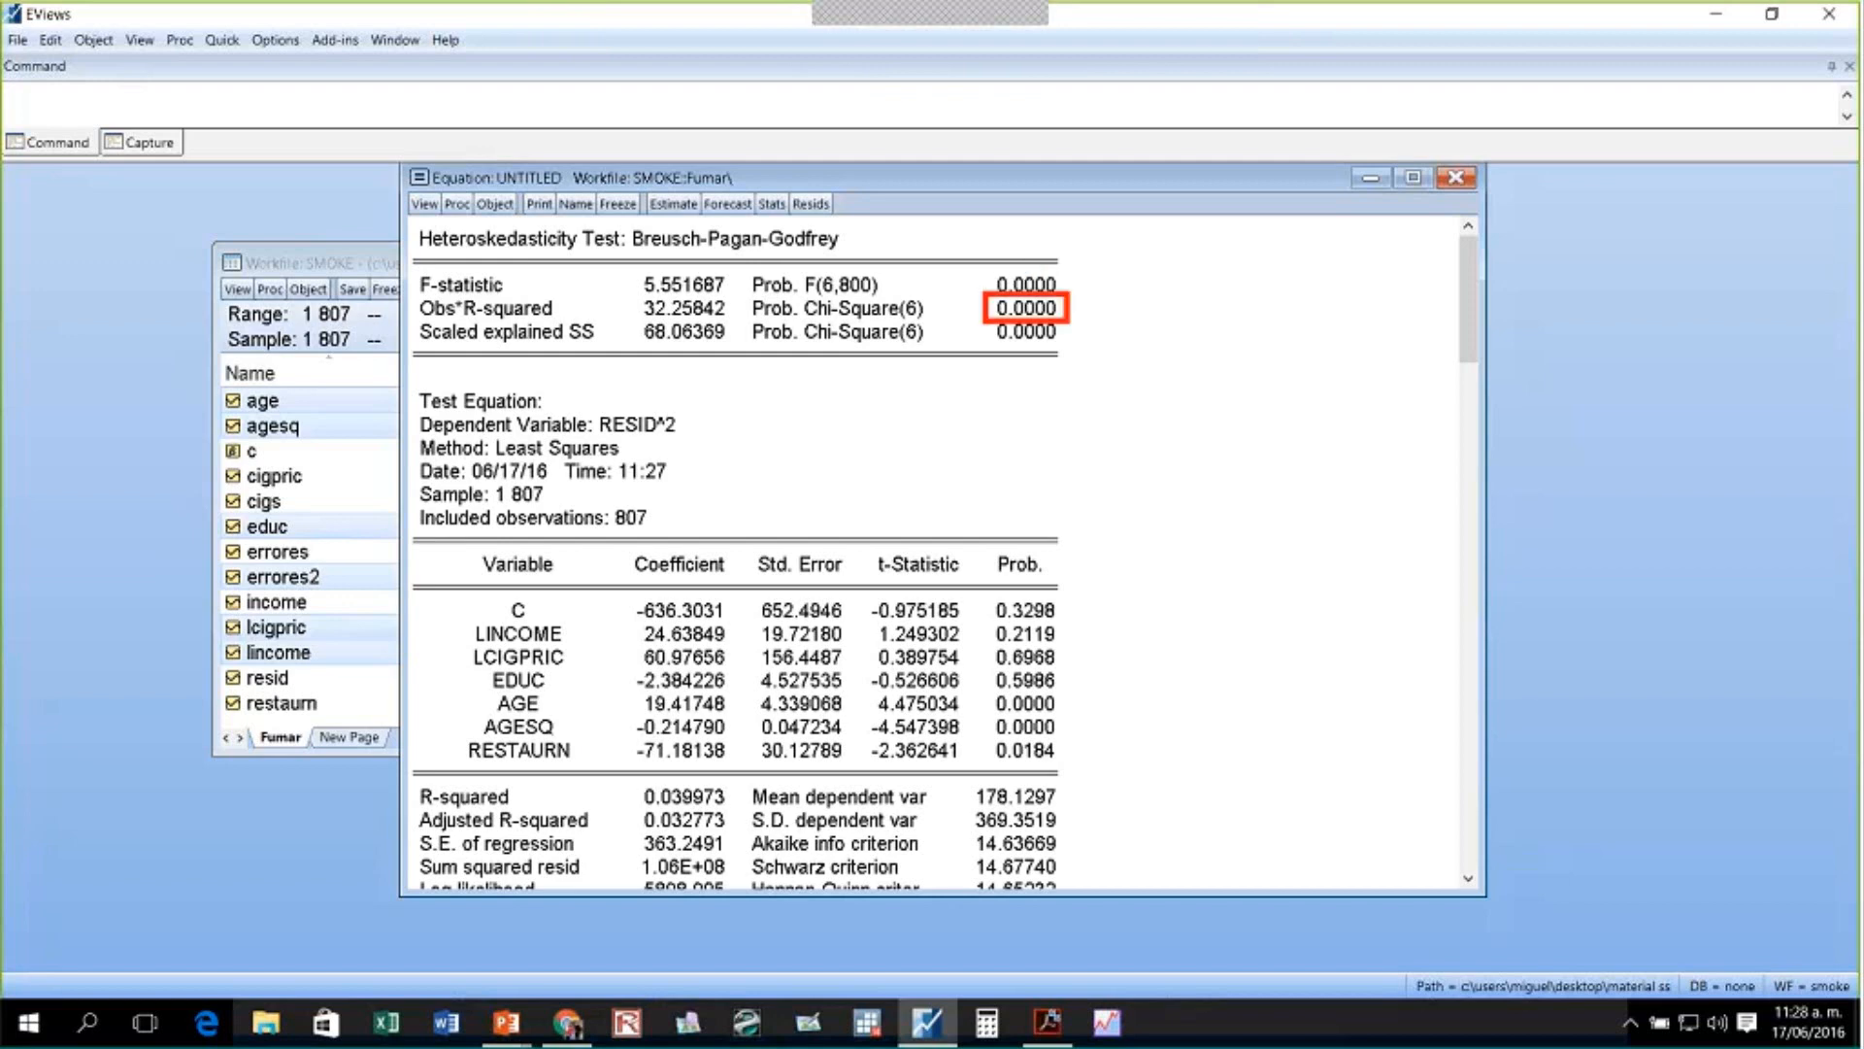
{"action": "left_click_drag", "start_coordinate": [986, 260], "coordinate": [1076, 294]}
{"action": "left_click_drag", "start_coordinate": [450, 614], "coordinate": [589, 767]}
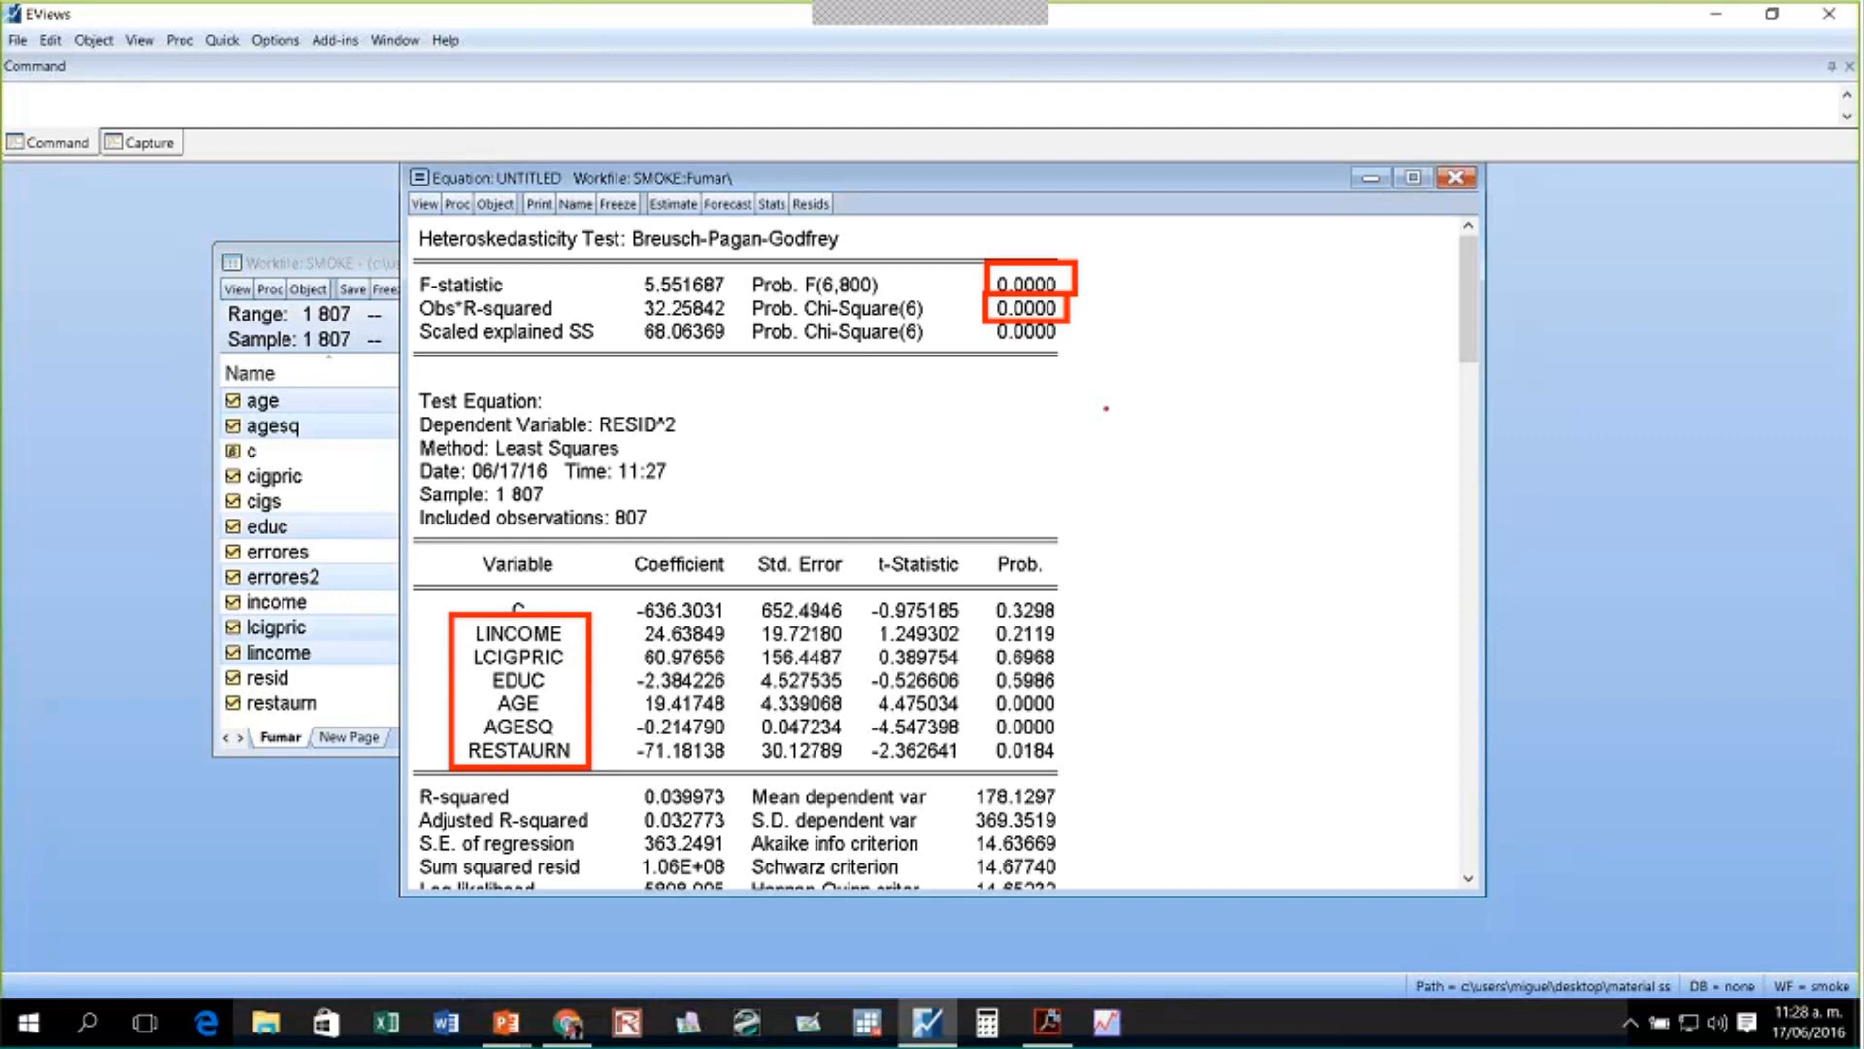
{"action": "left_click", "coordinate": [1194, 28]}
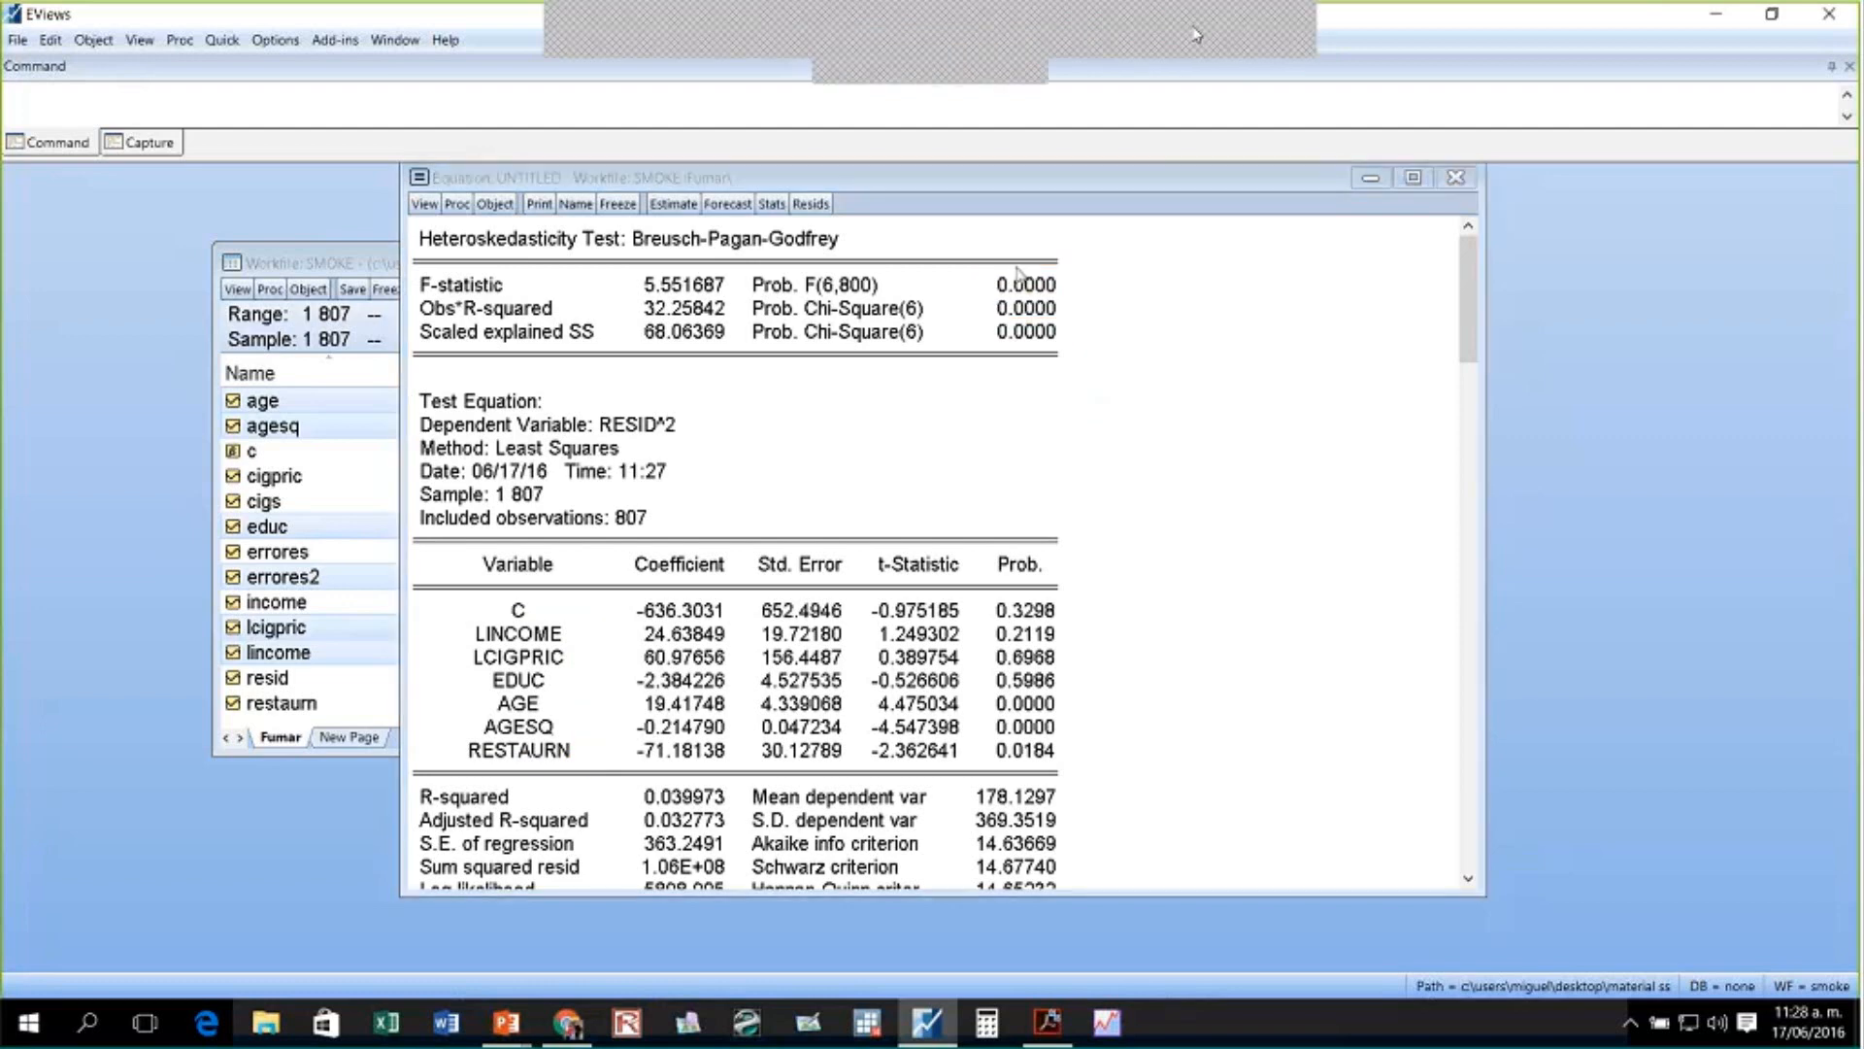
{"action": "left_click", "coordinate": [1180, 39]}
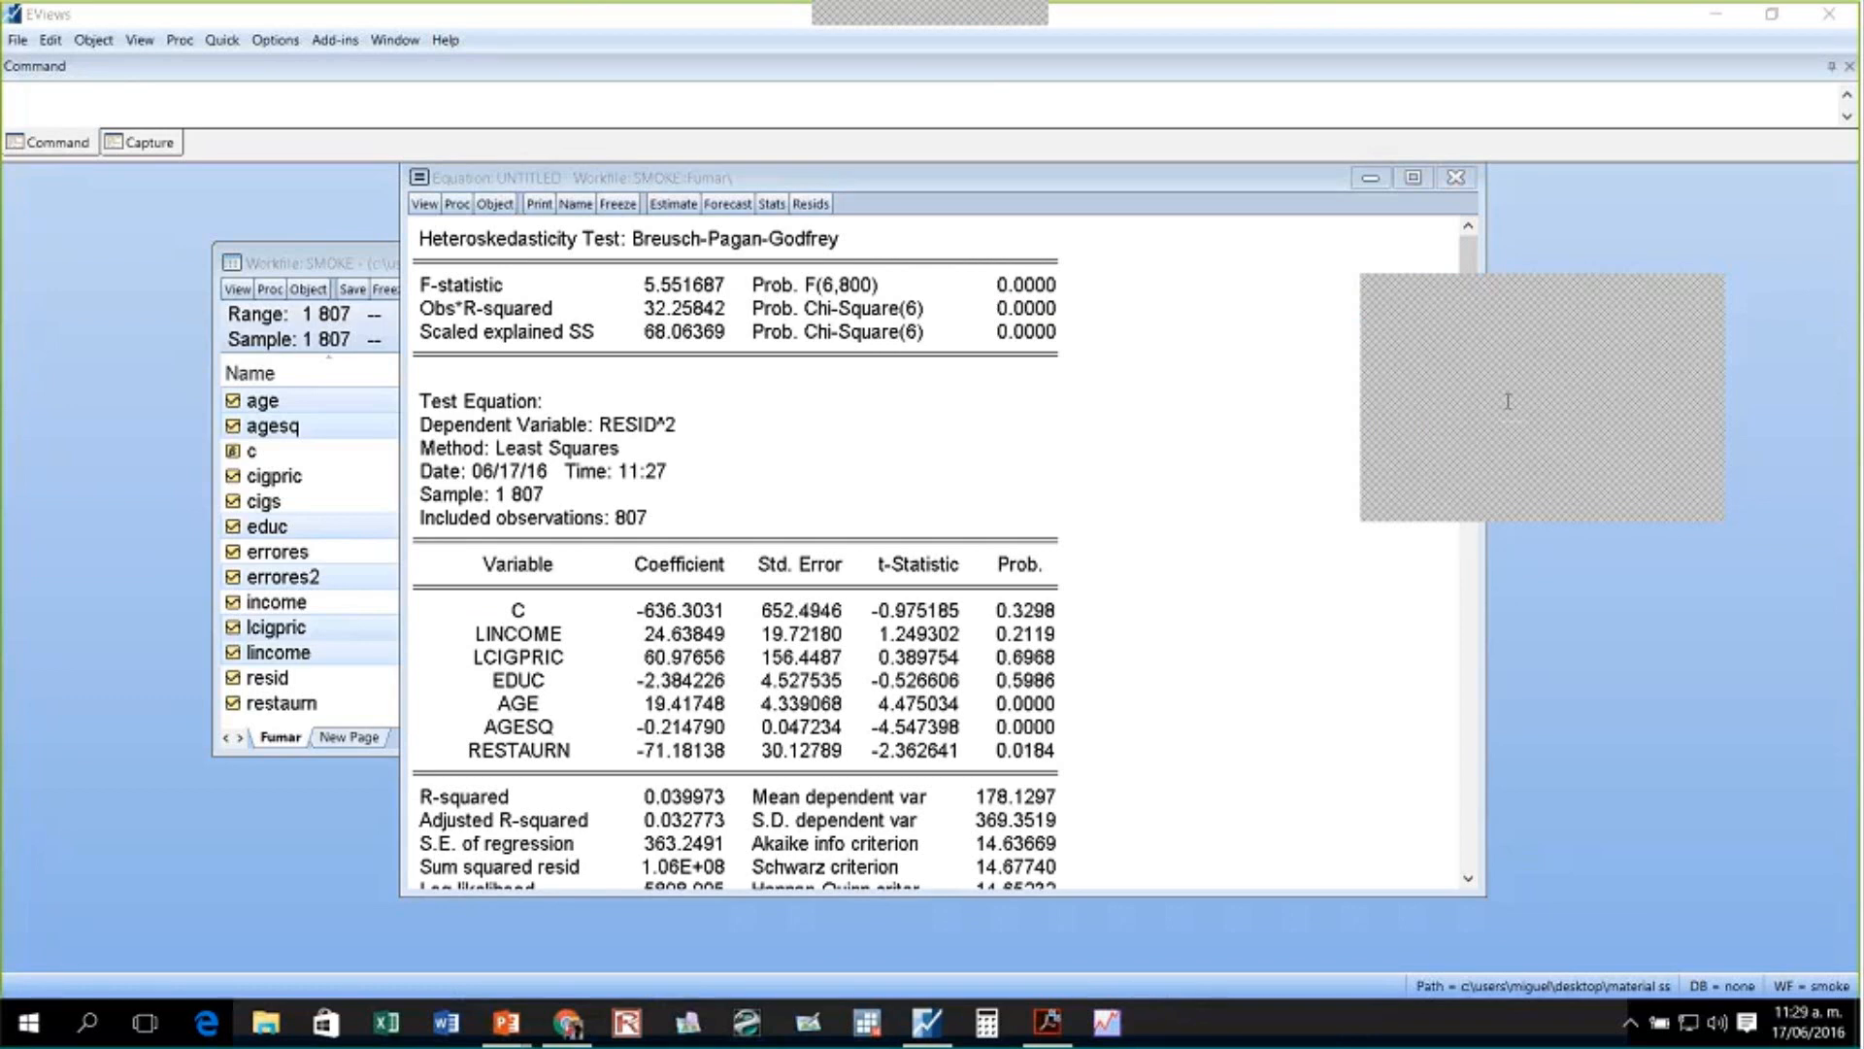
{"action": "left_click", "coordinate": [1107, 359]}
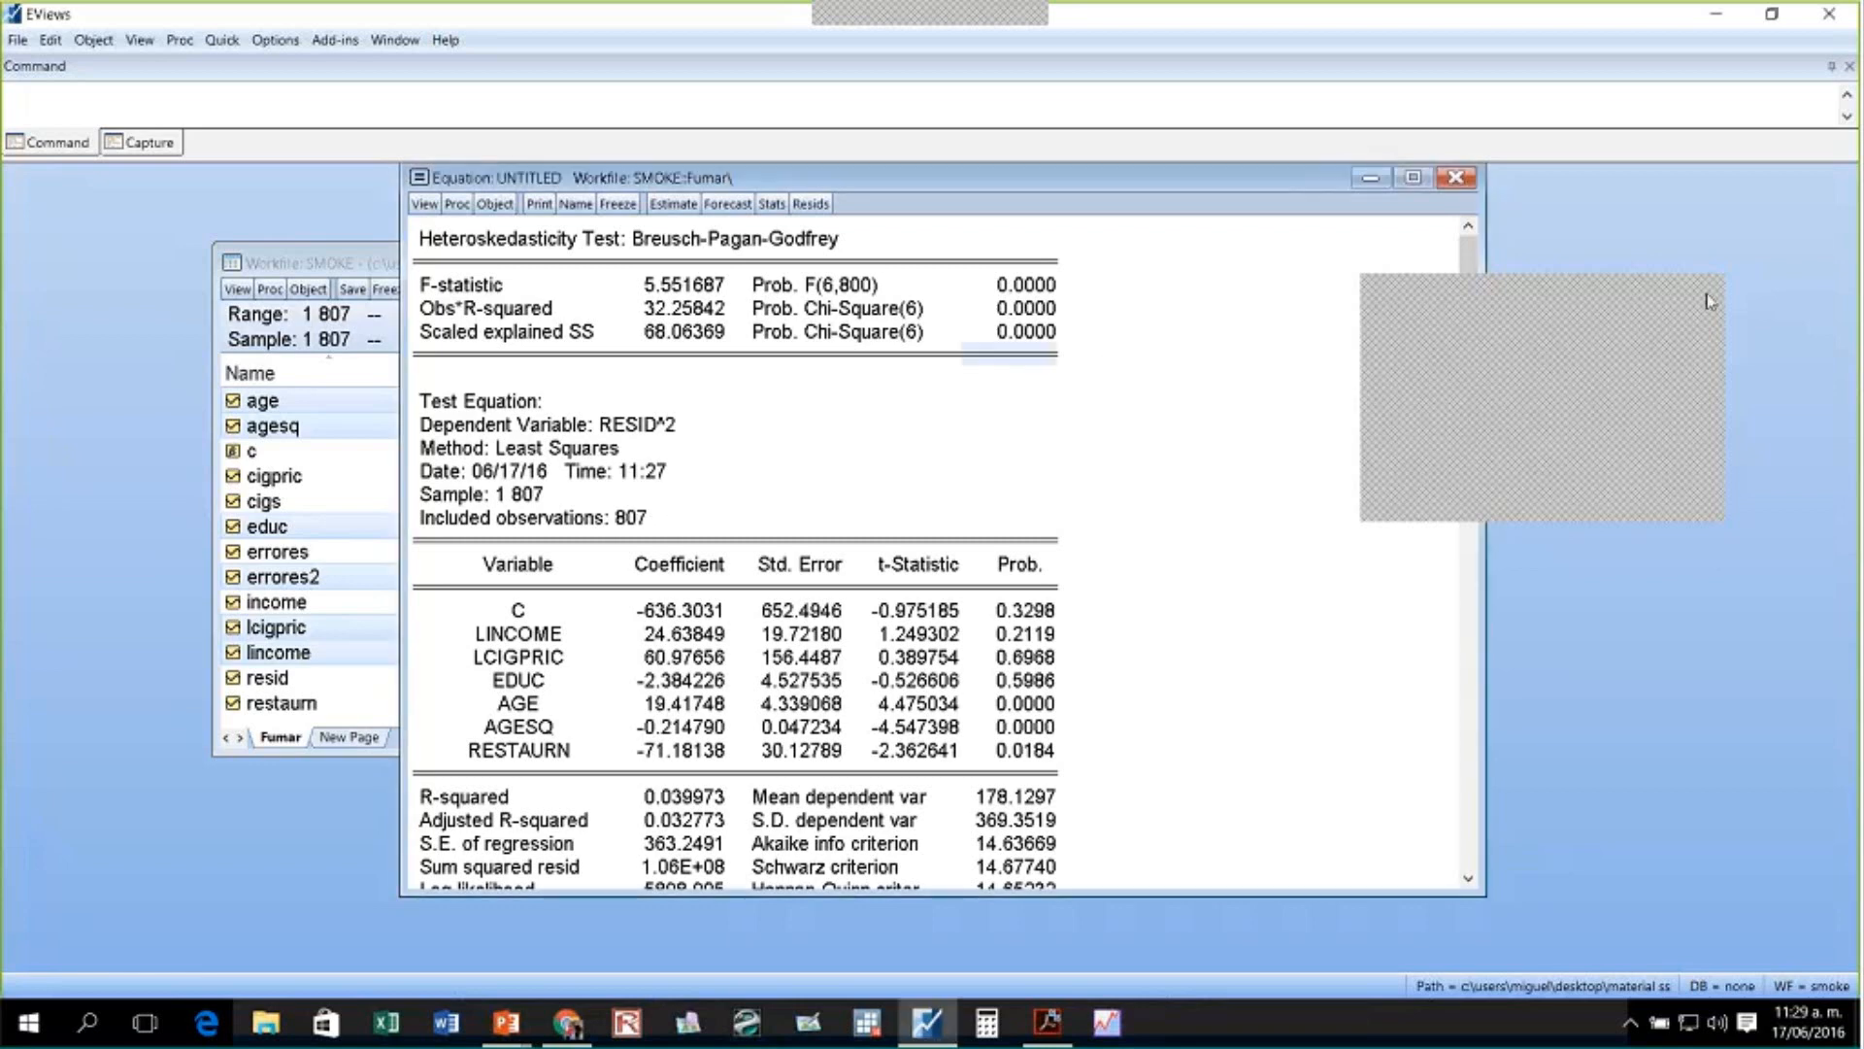
- Return to the estimation output, and temporarily cross out the Std. Error and t-Statistic columns and box the variable names
{"action": "left_click", "coordinate": [424, 204]}
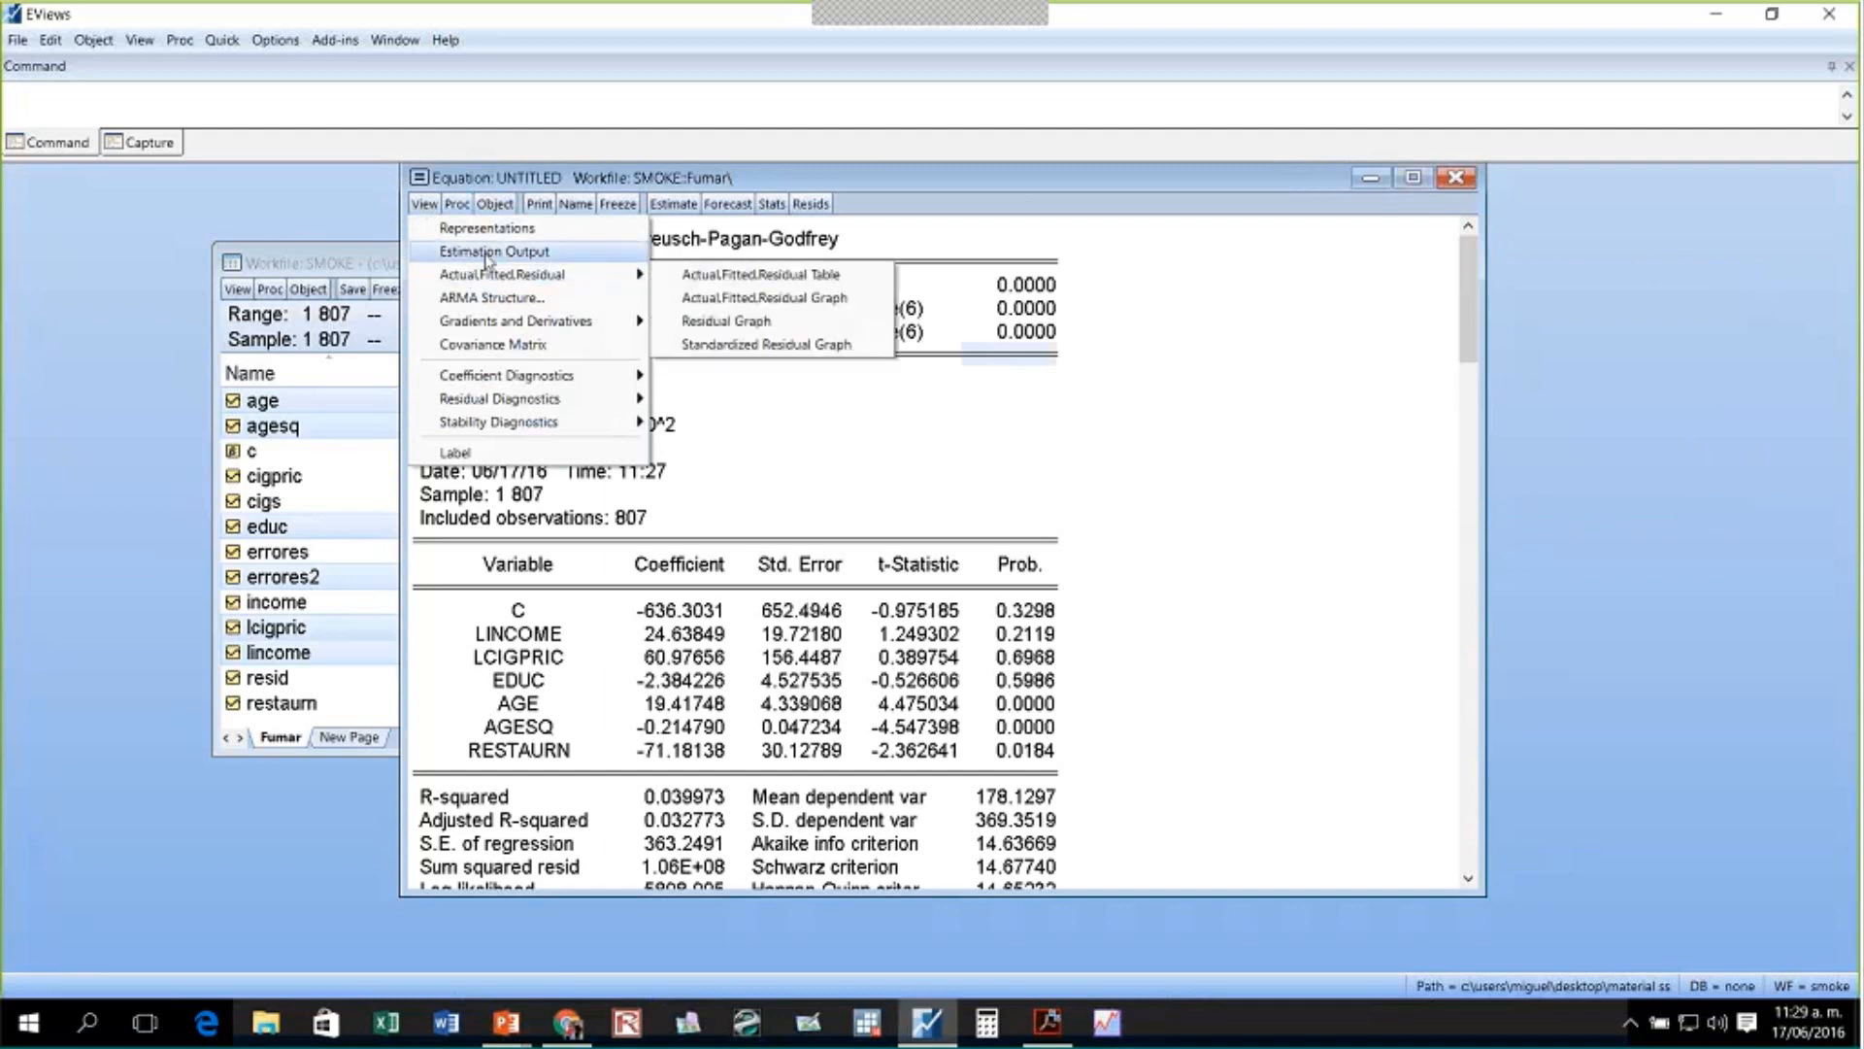
{"action": "left_click", "coordinate": [493, 251]}
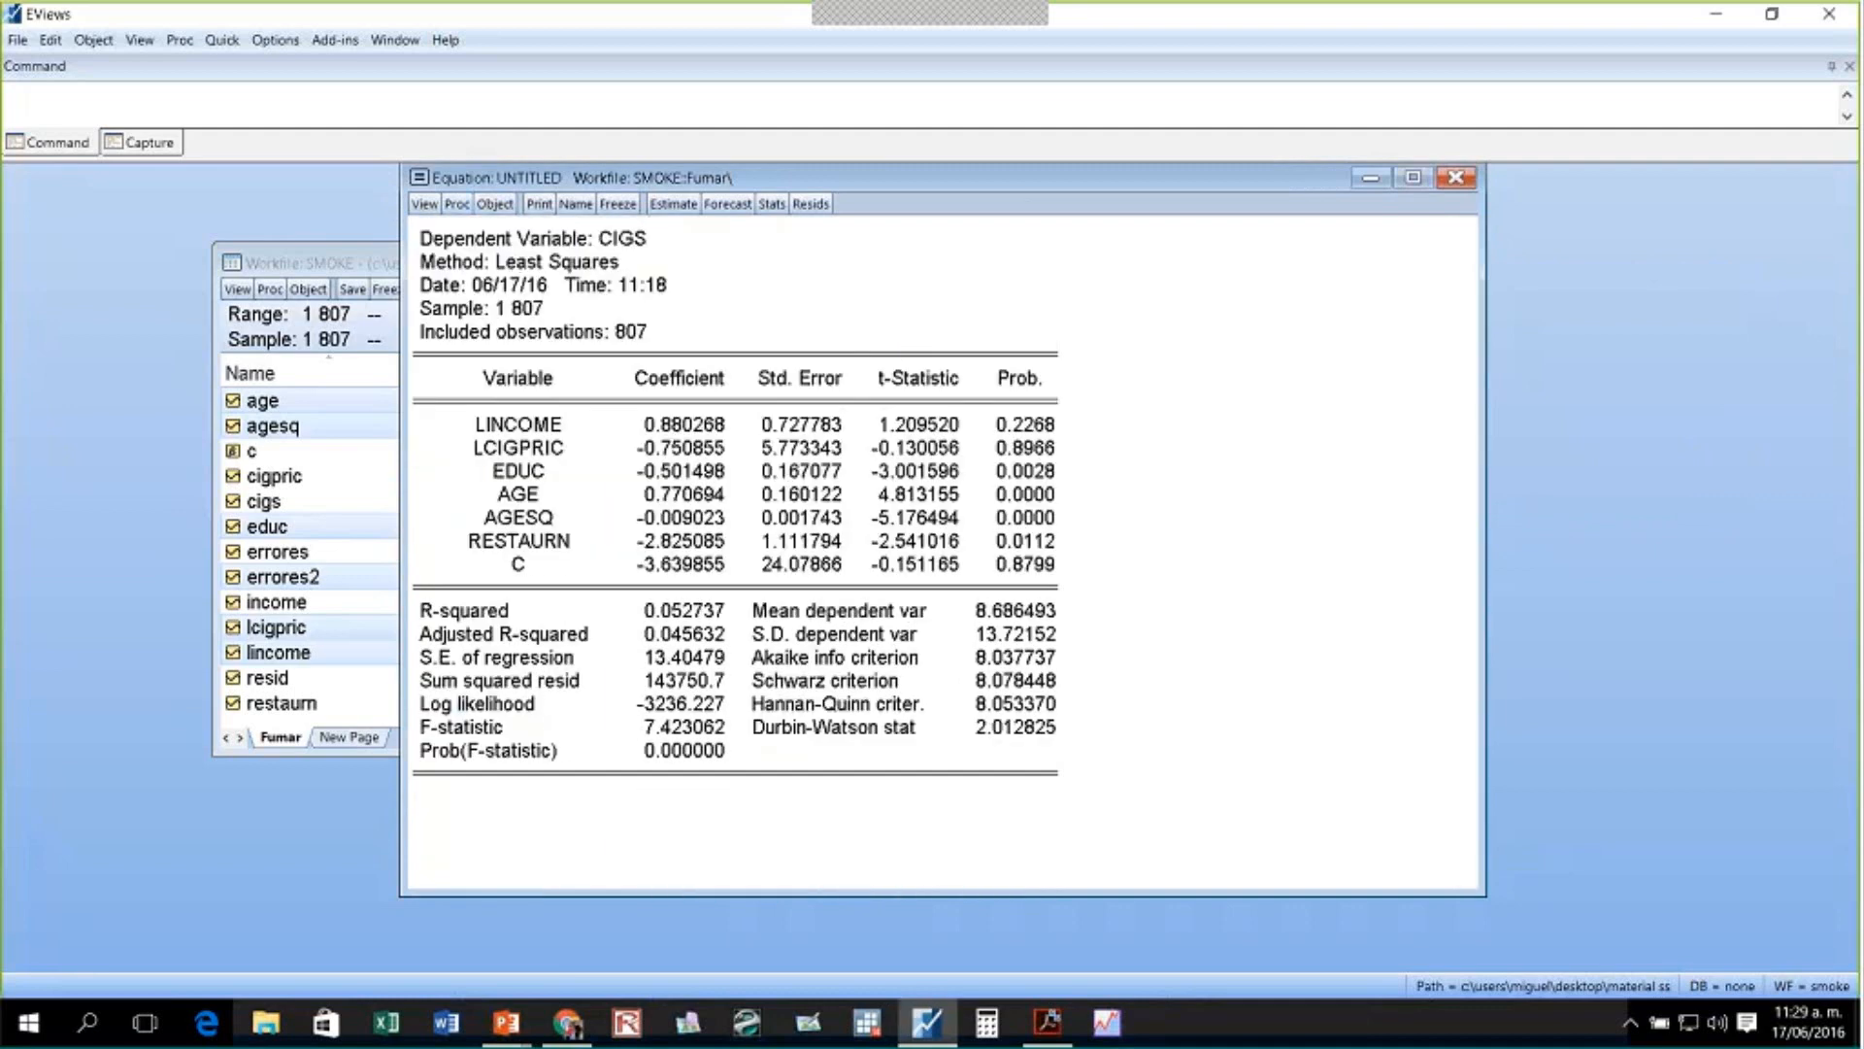
{"action": "mouse_move", "coordinate": [929, 10]}
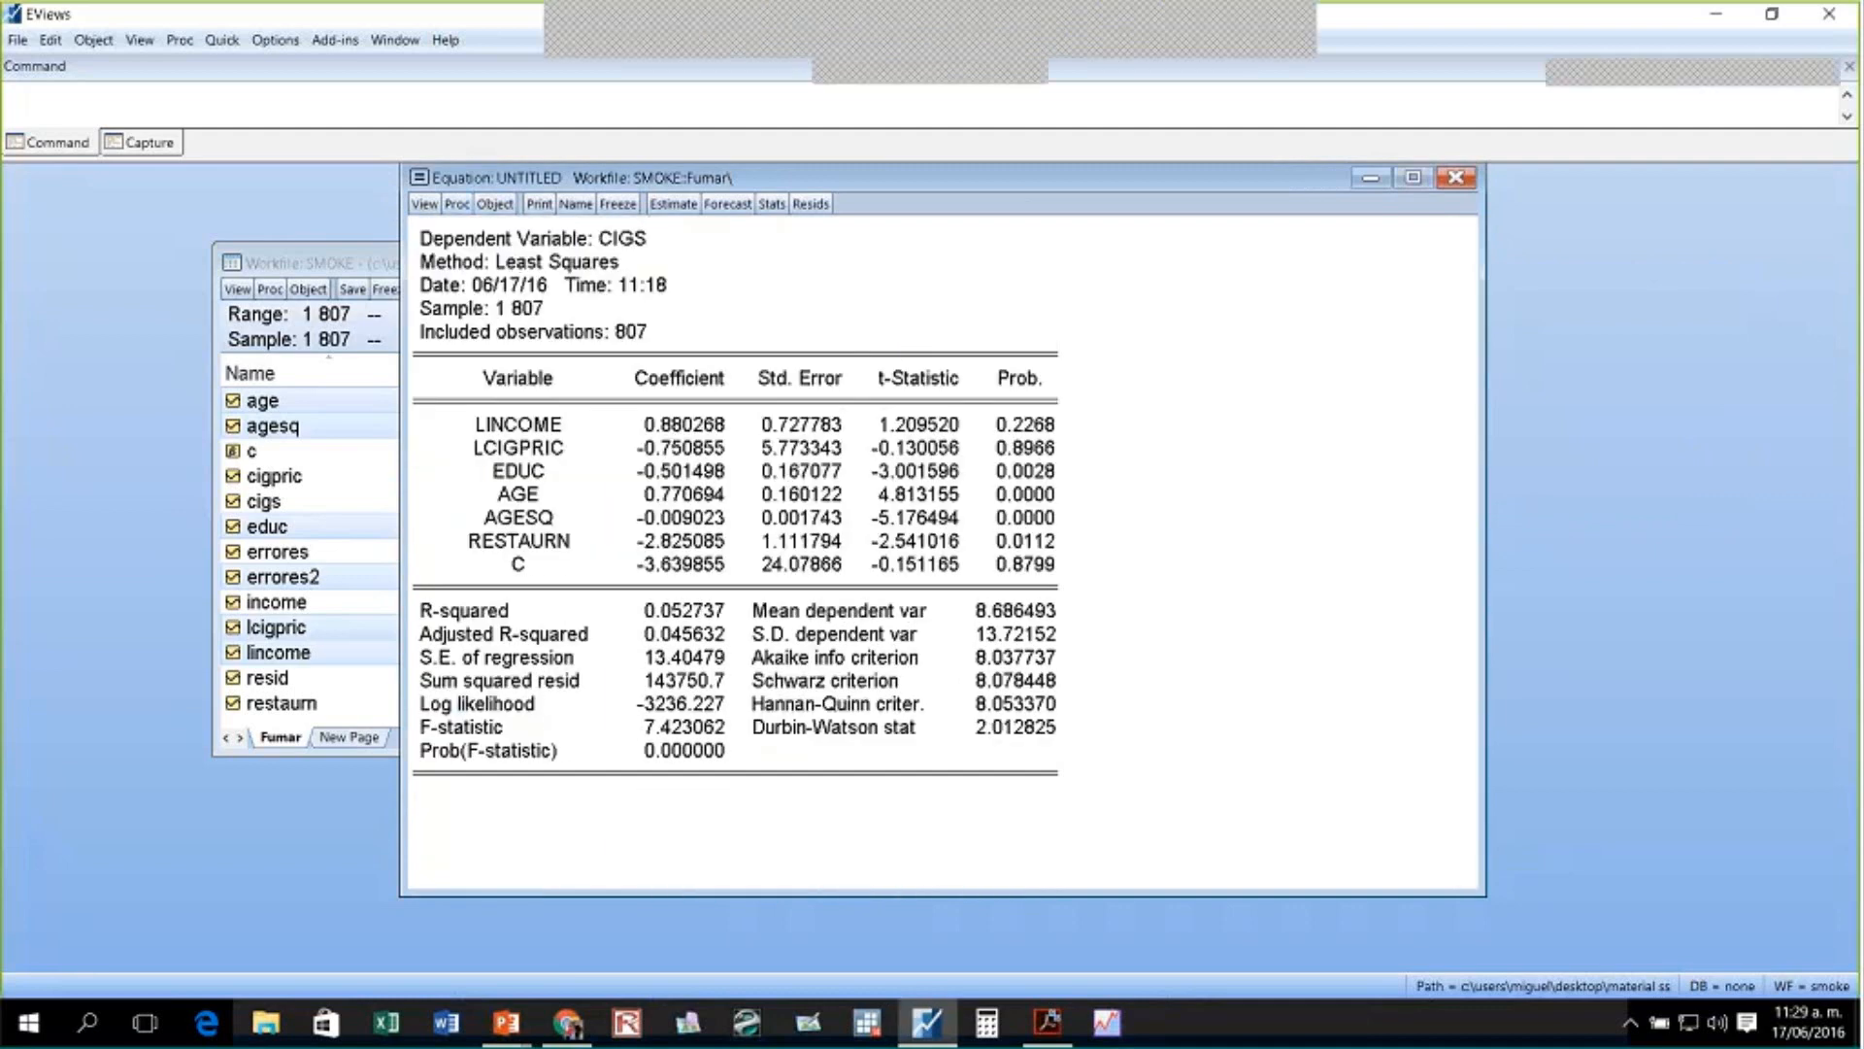
{"action": "left_click_drag", "start_coordinate": [854, 355], "coordinate": [746, 594]}
{"action": "left_click_drag", "start_coordinate": [777, 352], "coordinate": [867, 583]}
{"action": "left_click_drag", "start_coordinate": [976, 363], "coordinate": [881, 573]}
{"action": "left_click_drag", "start_coordinate": [880, 357], "coordinate": [960, 581]}
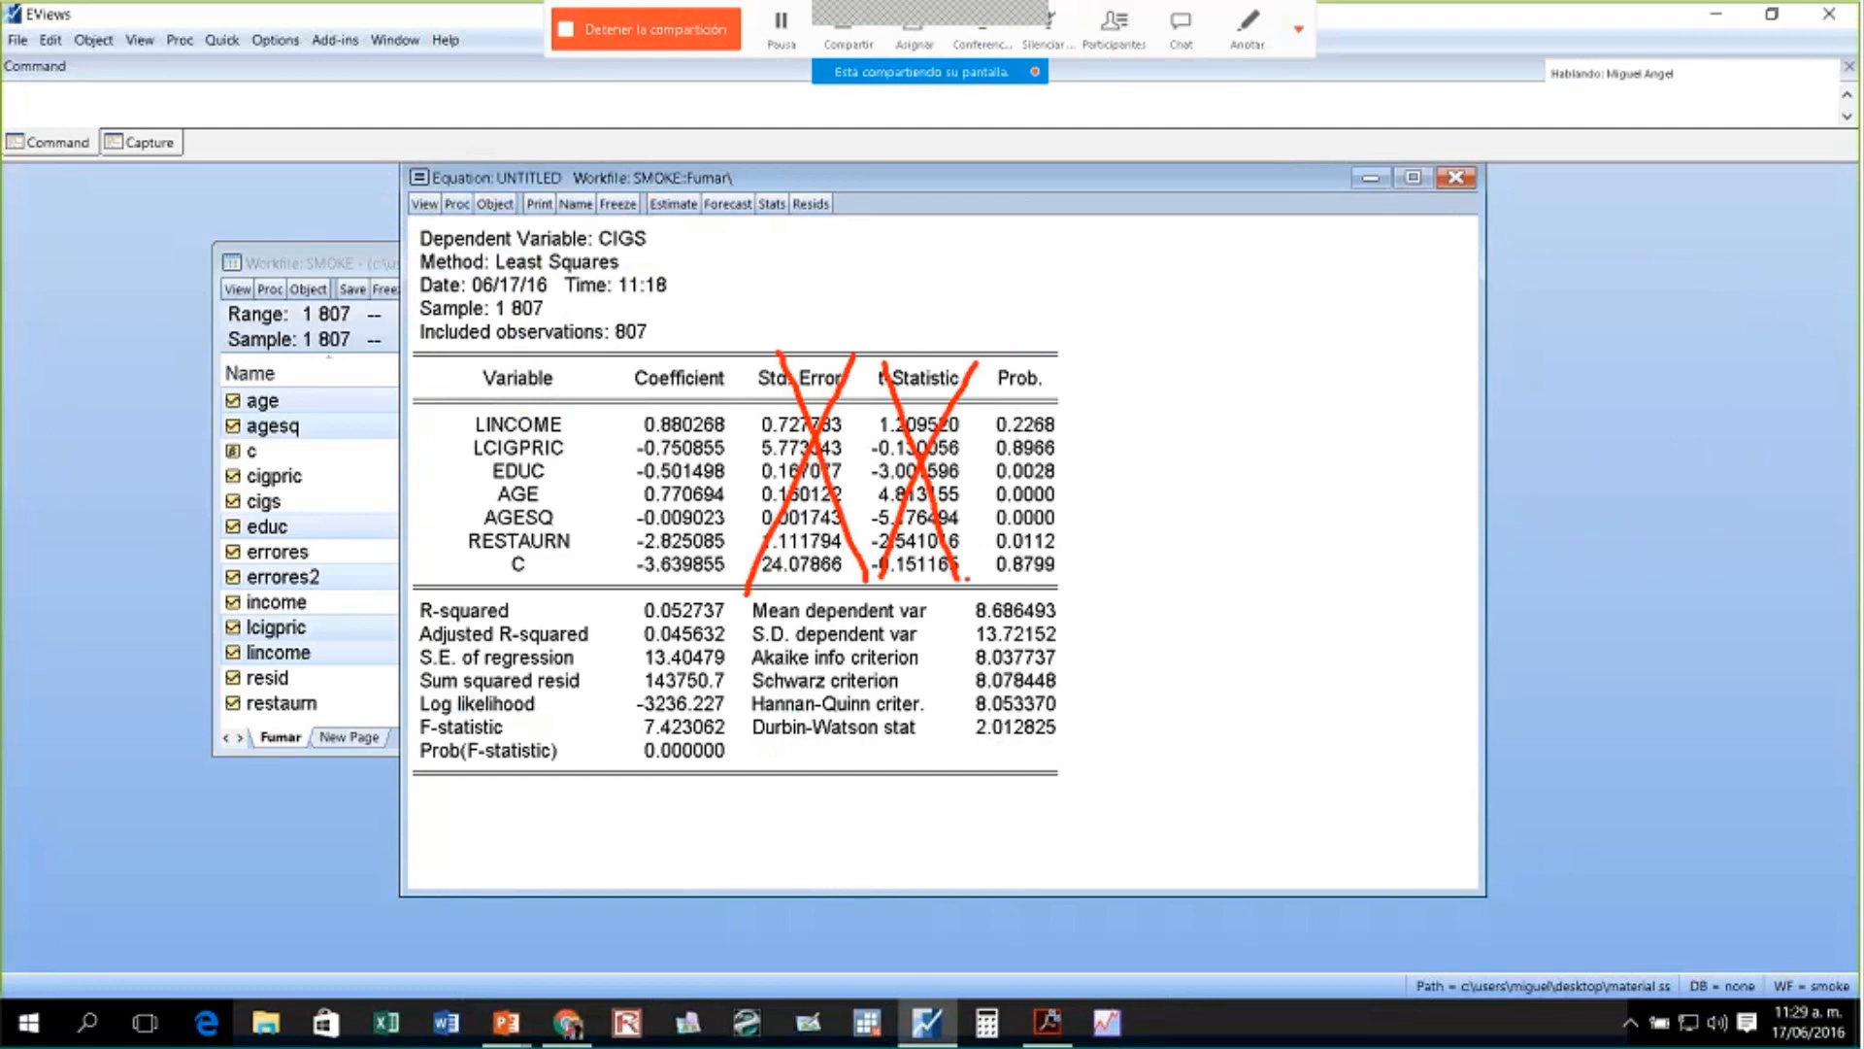
{"action": "left_click_drag", "start_coordinate": [444, 397], "coordinate": [585, 585]}
{"action": "left_click", "coordinate": [1351, 29]}
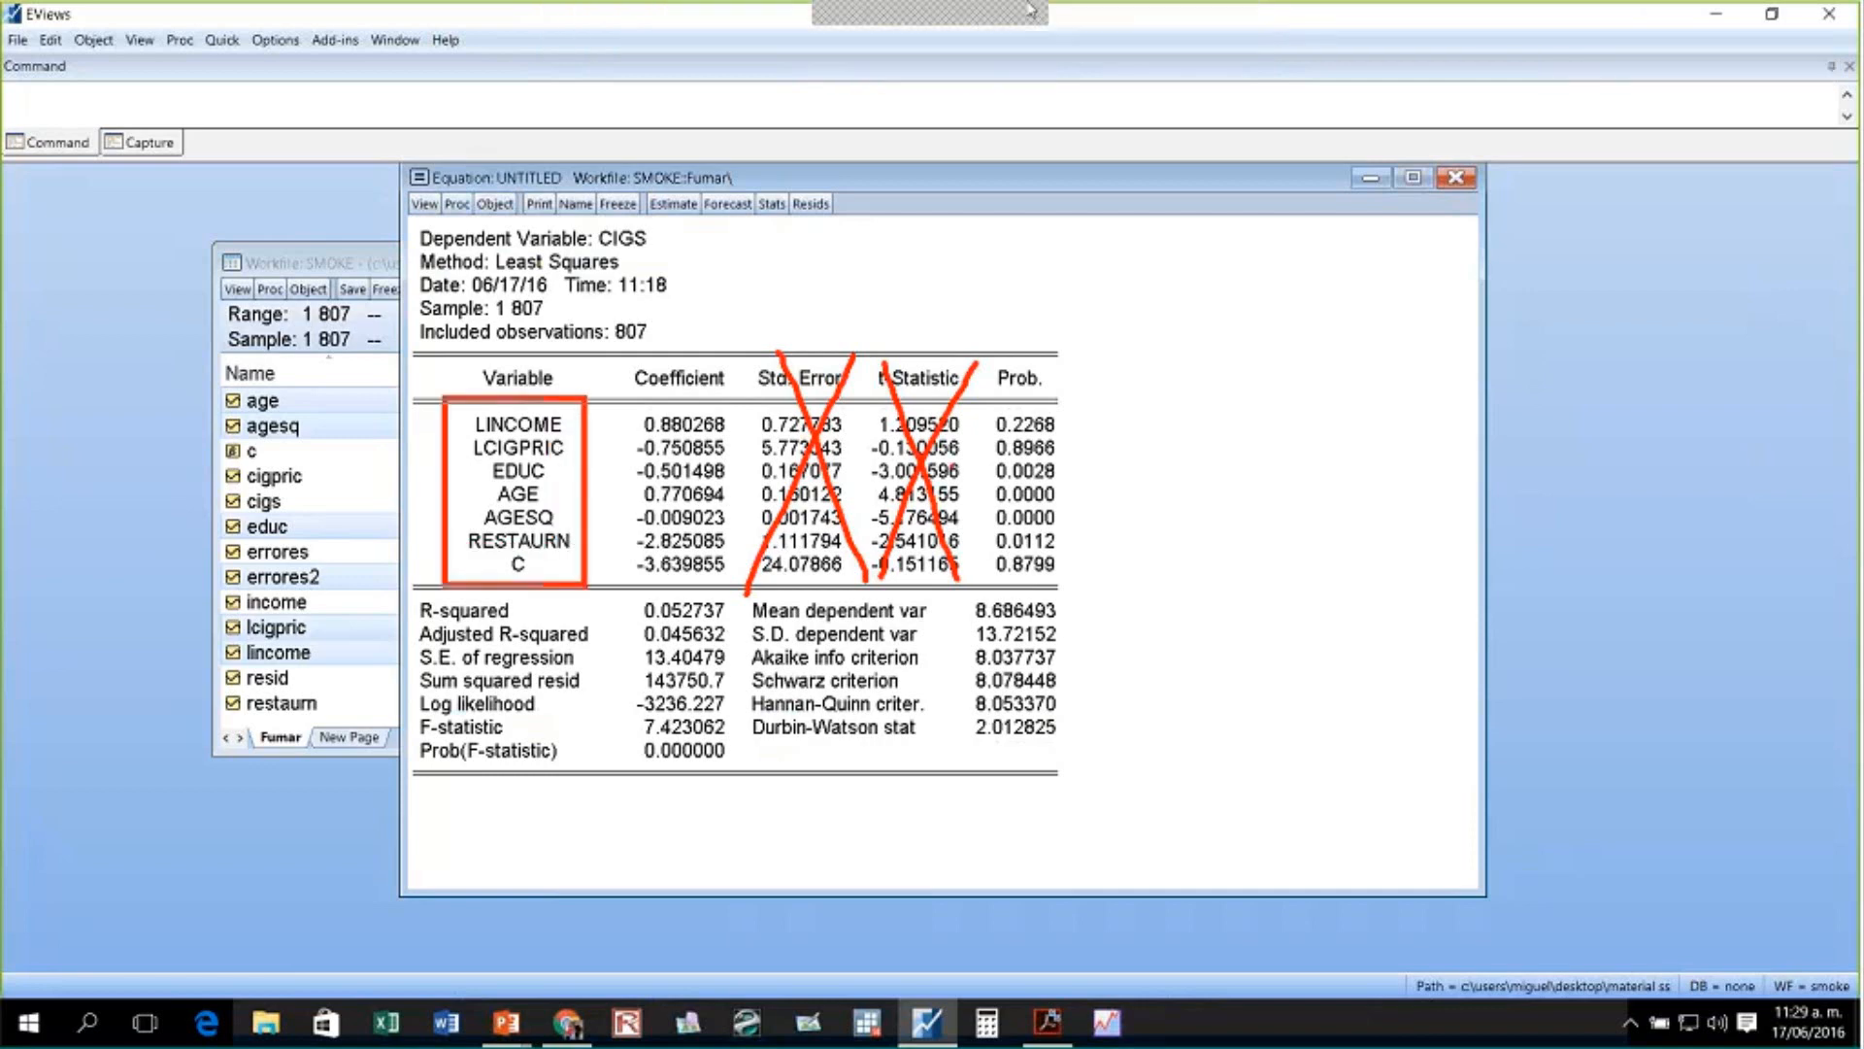
{"action": "left_click", "coordinate": [1352, 29]}
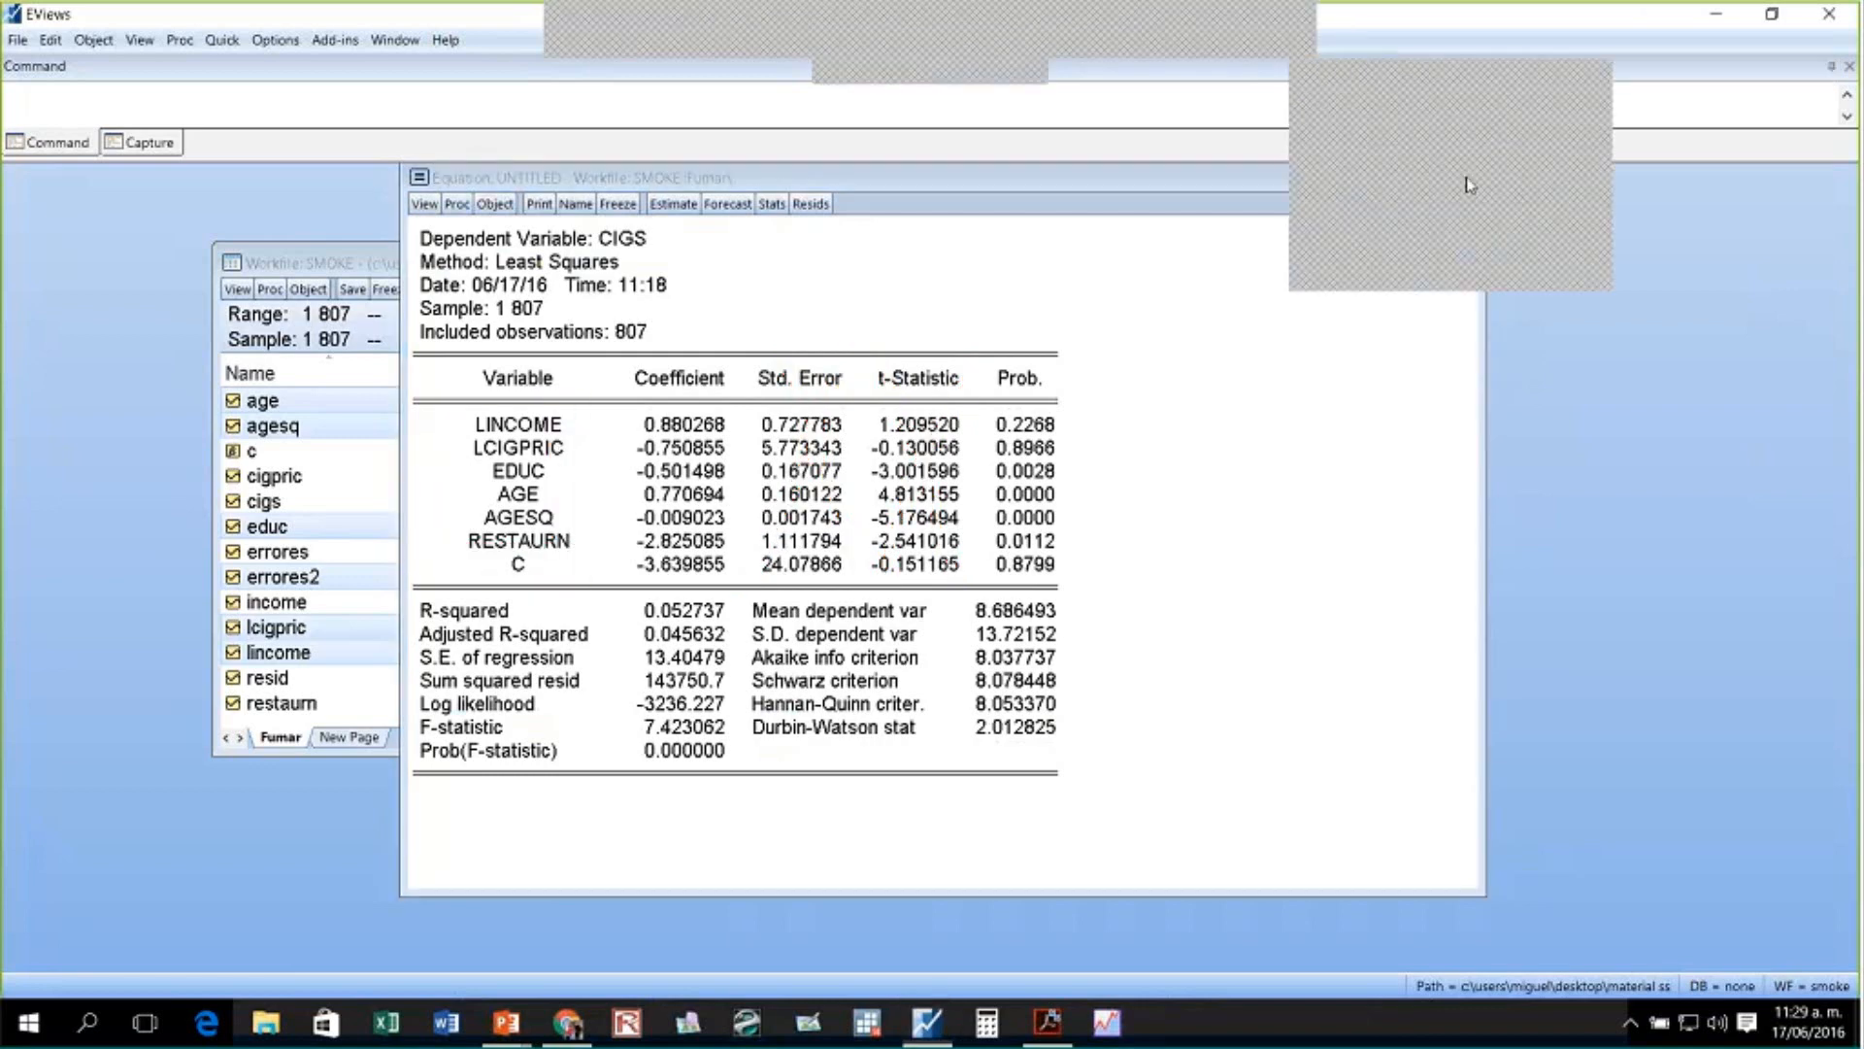
{"action": "left_click", "coordinate": [1468, 184]}
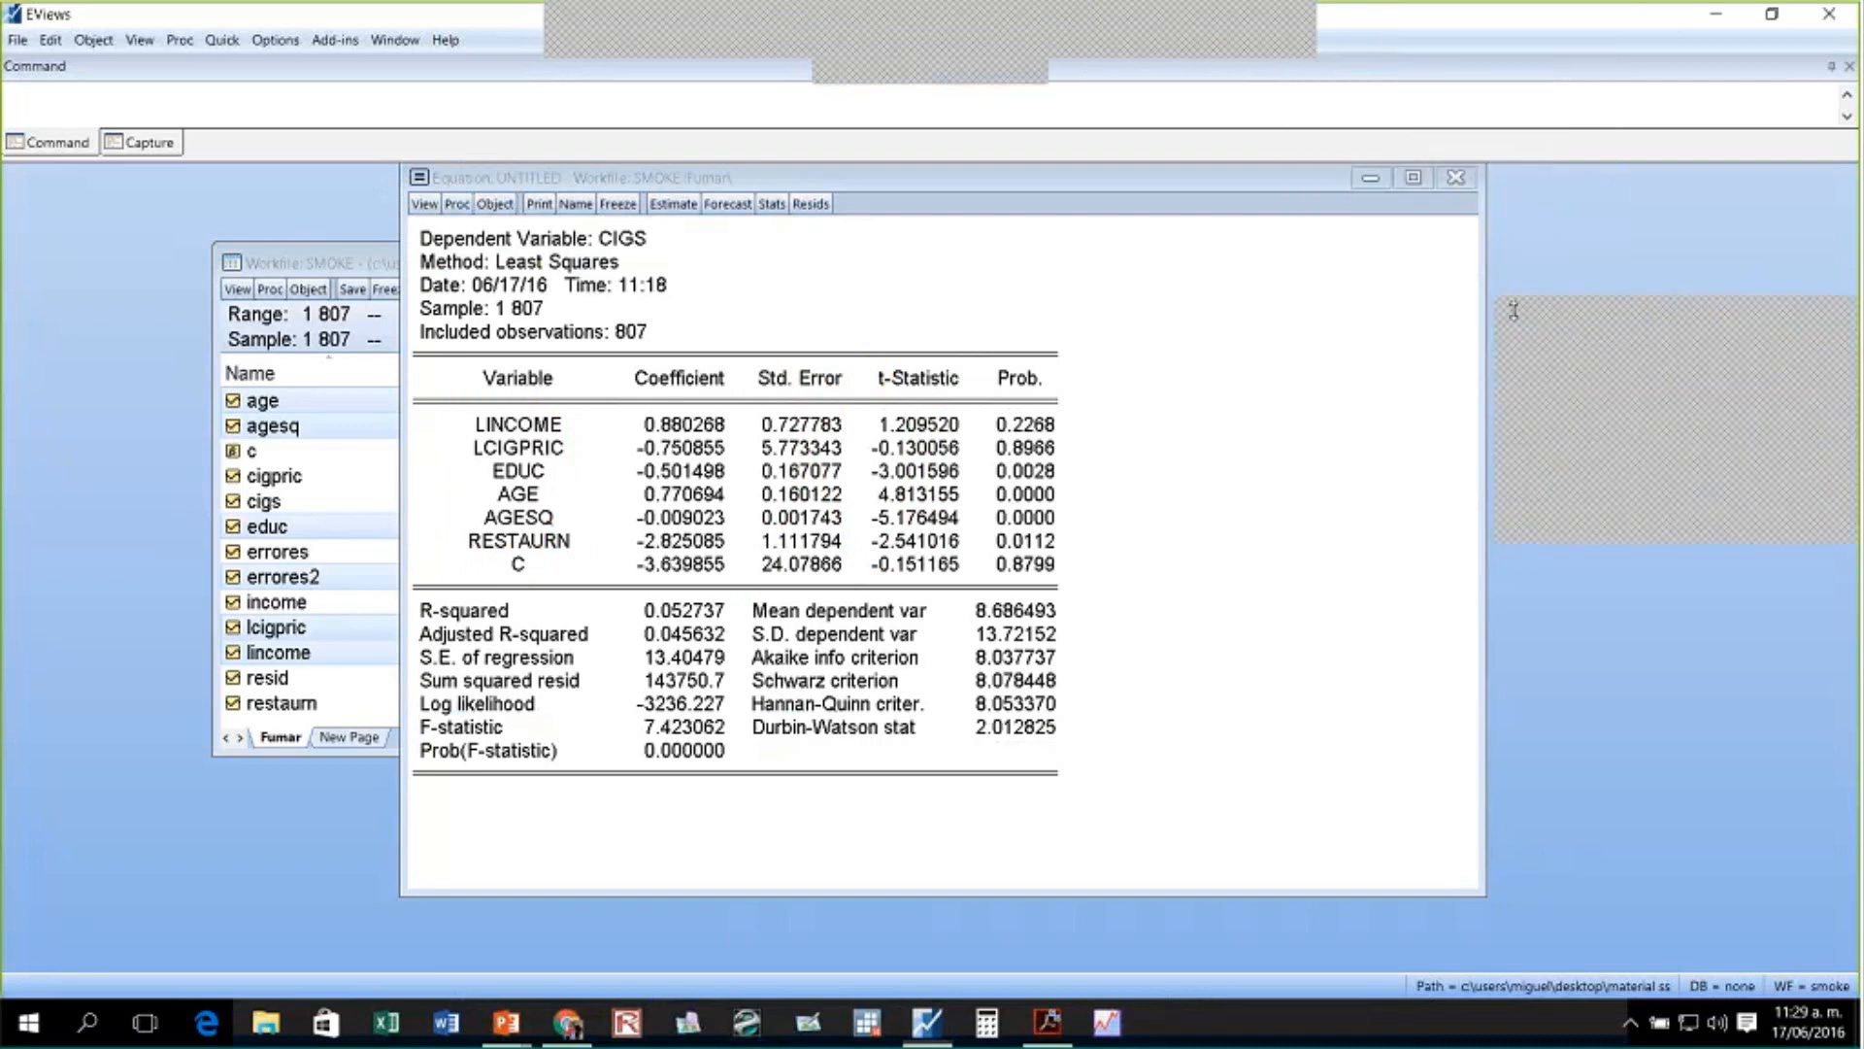
{"action": "left_click", "coordinate": [1626, 421]}
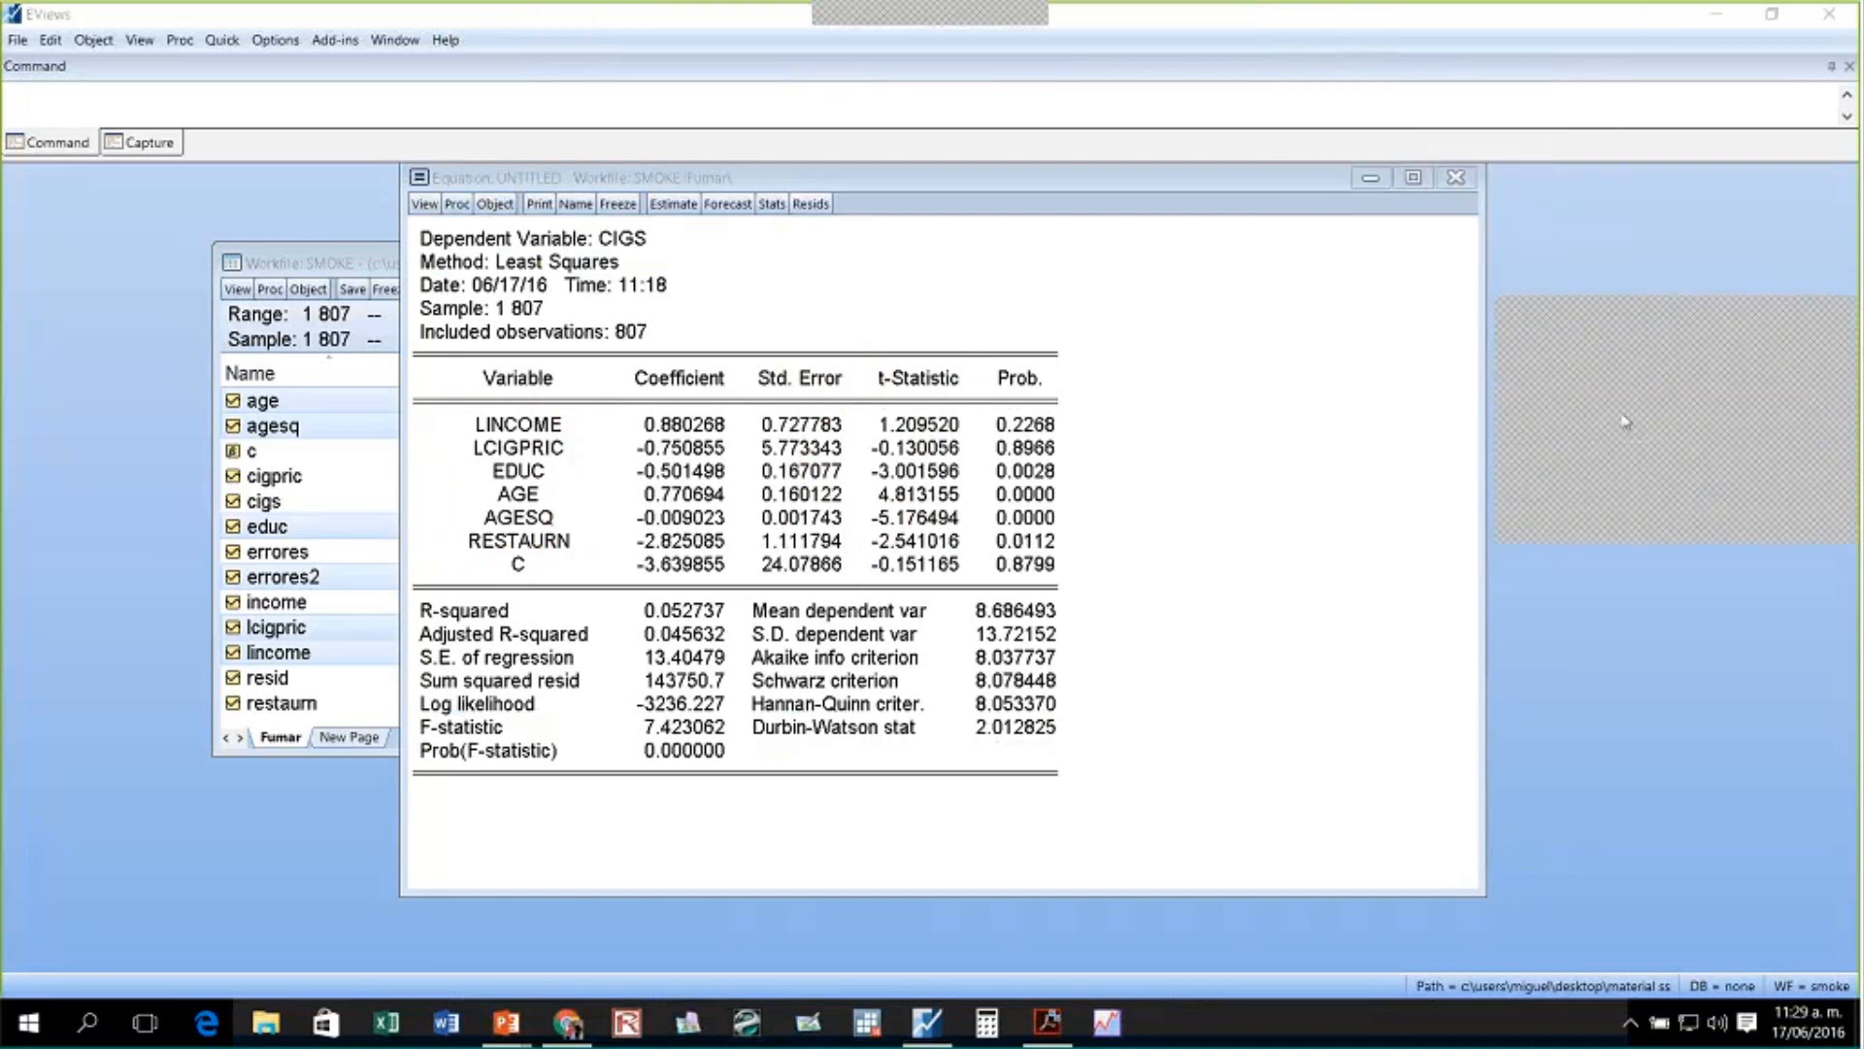
{"action": "left_click", "coordinate": [1849, 317]}
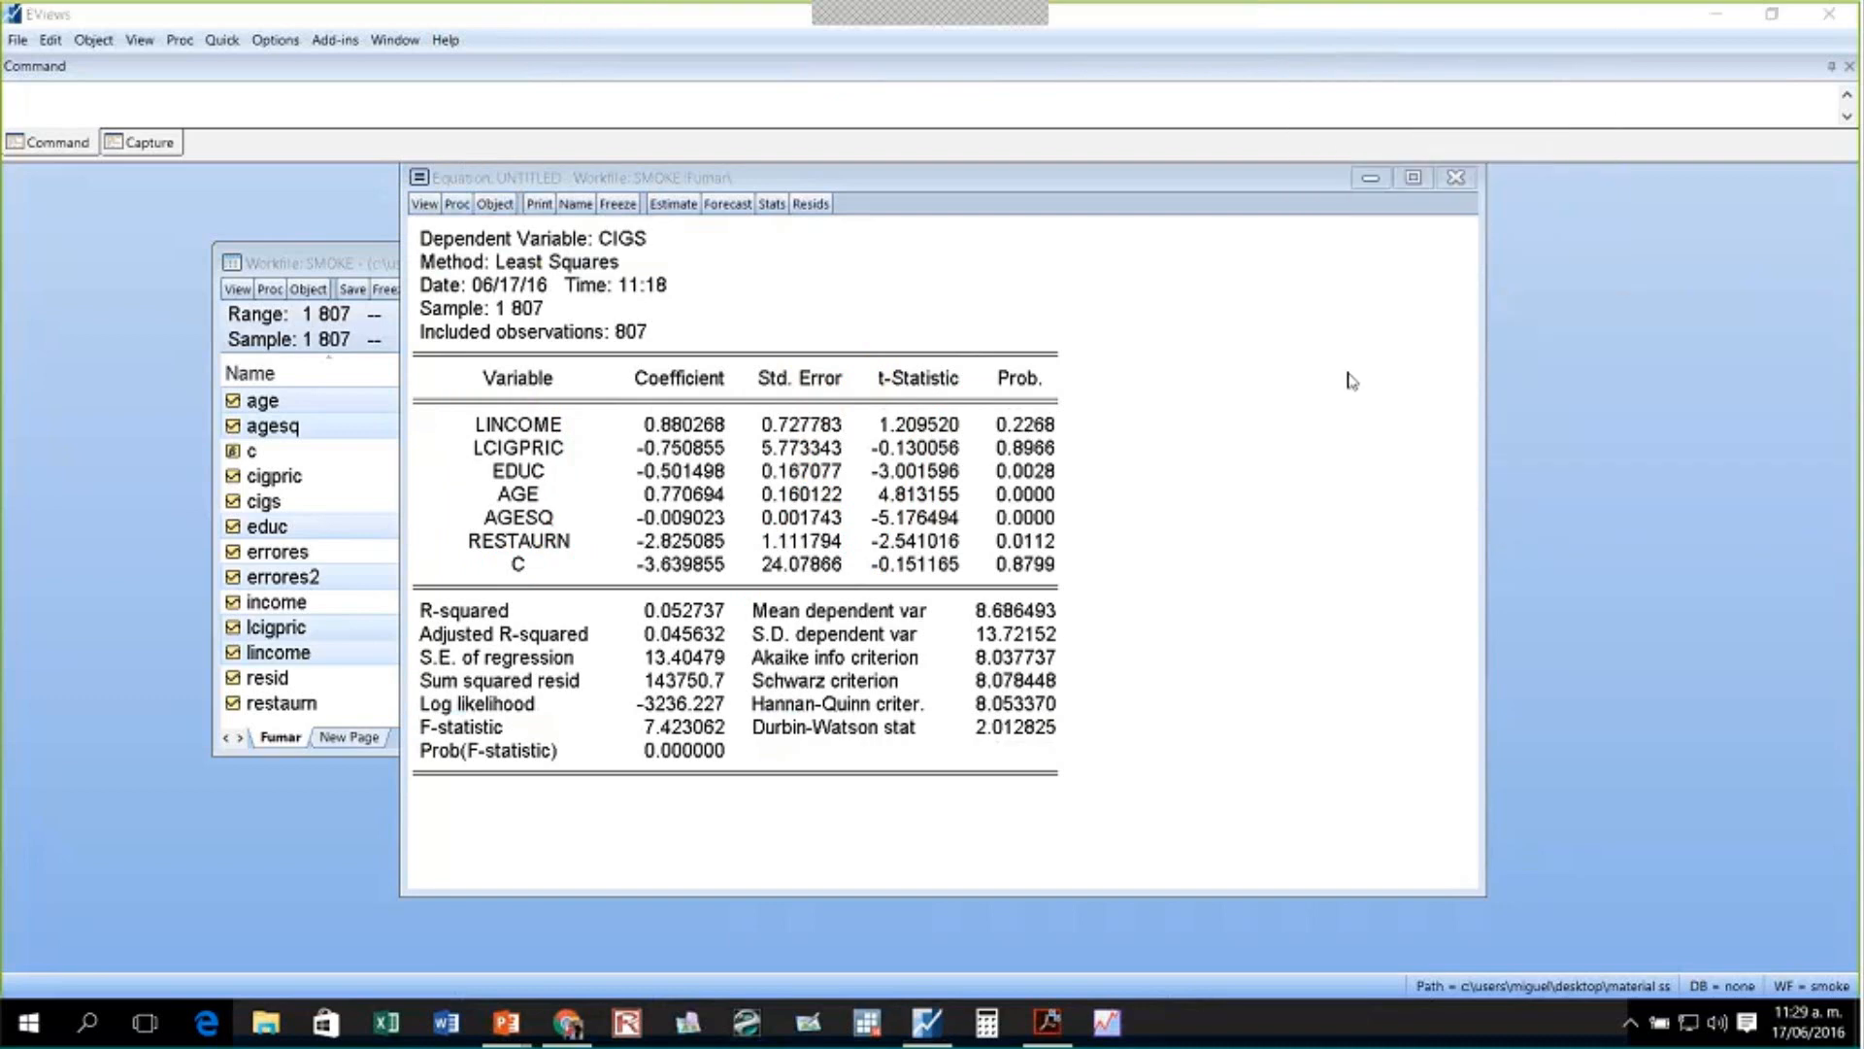
- Run the White heteroskedasticity test on the equation with White cross terms included, and view its auxiliary regression
{"action": "left_click", "coordinate": [424, 204]}
{"action": "mouse_move", "coordinate": [543, 398]}
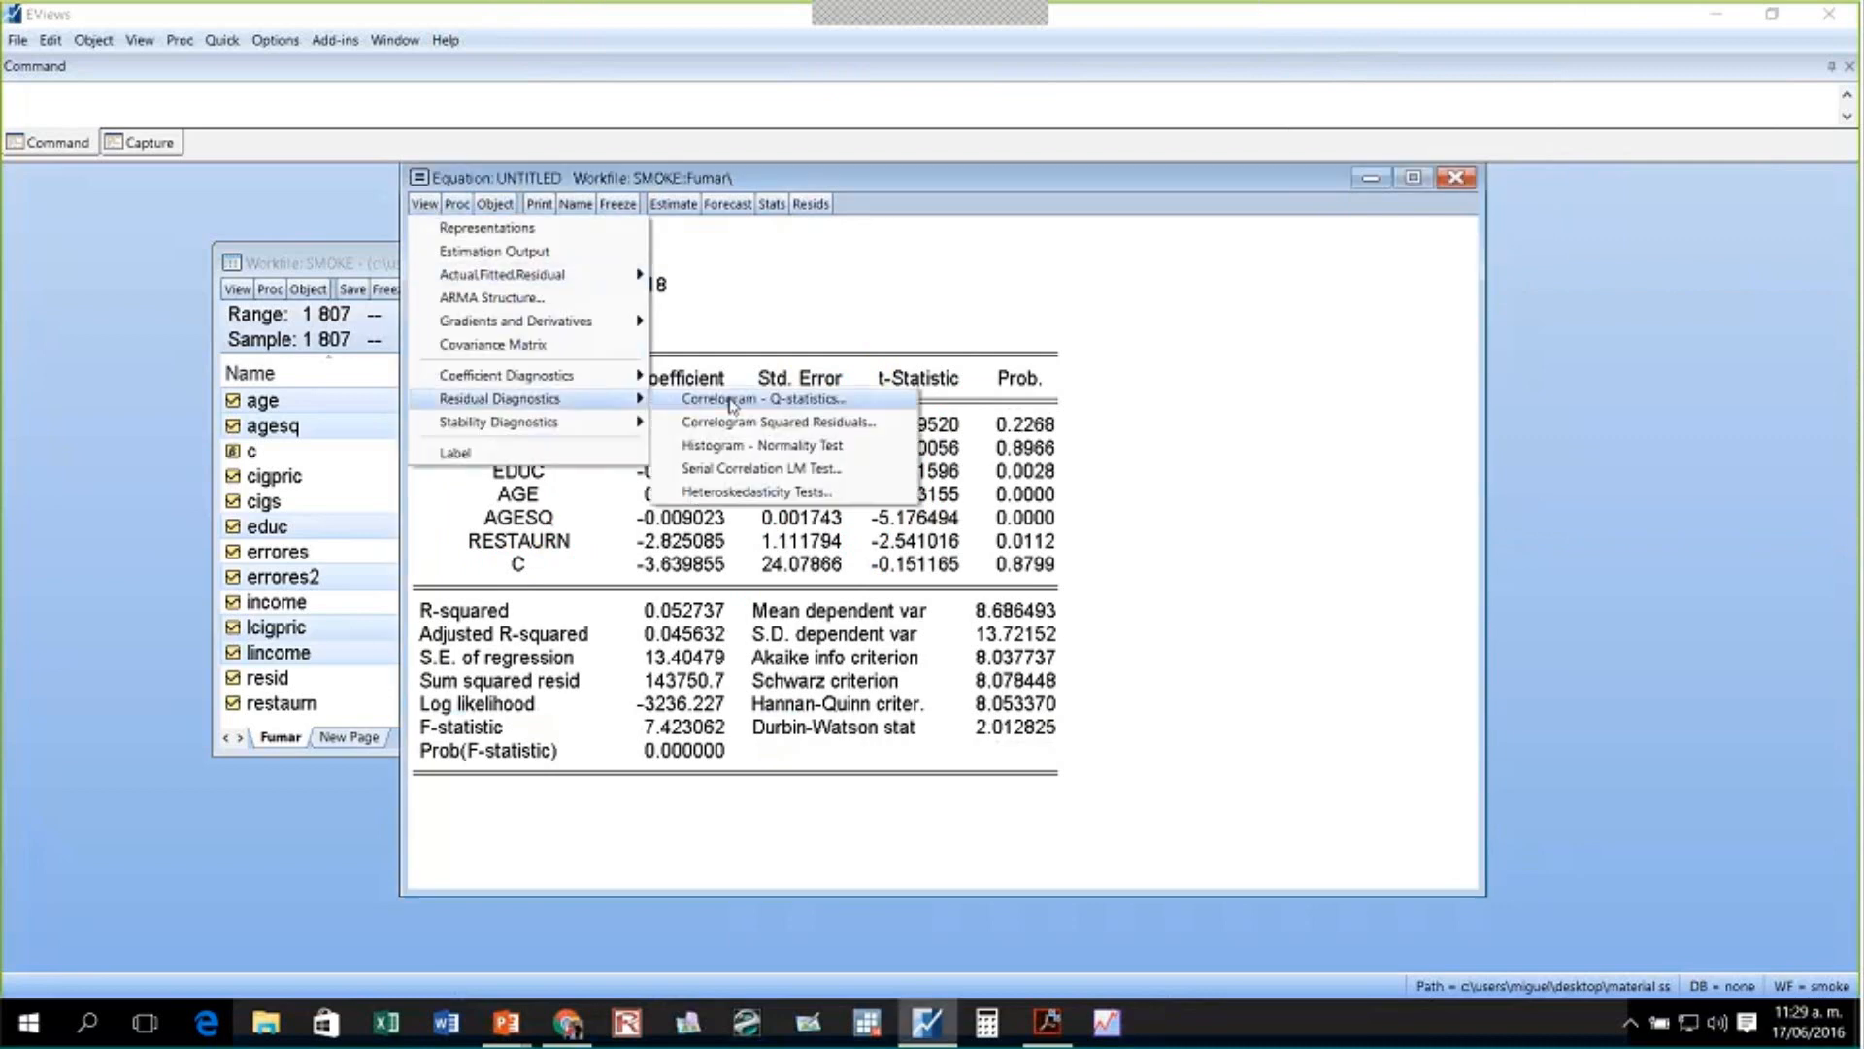
{"action": "left_click", "coordinate": [757, 491]}
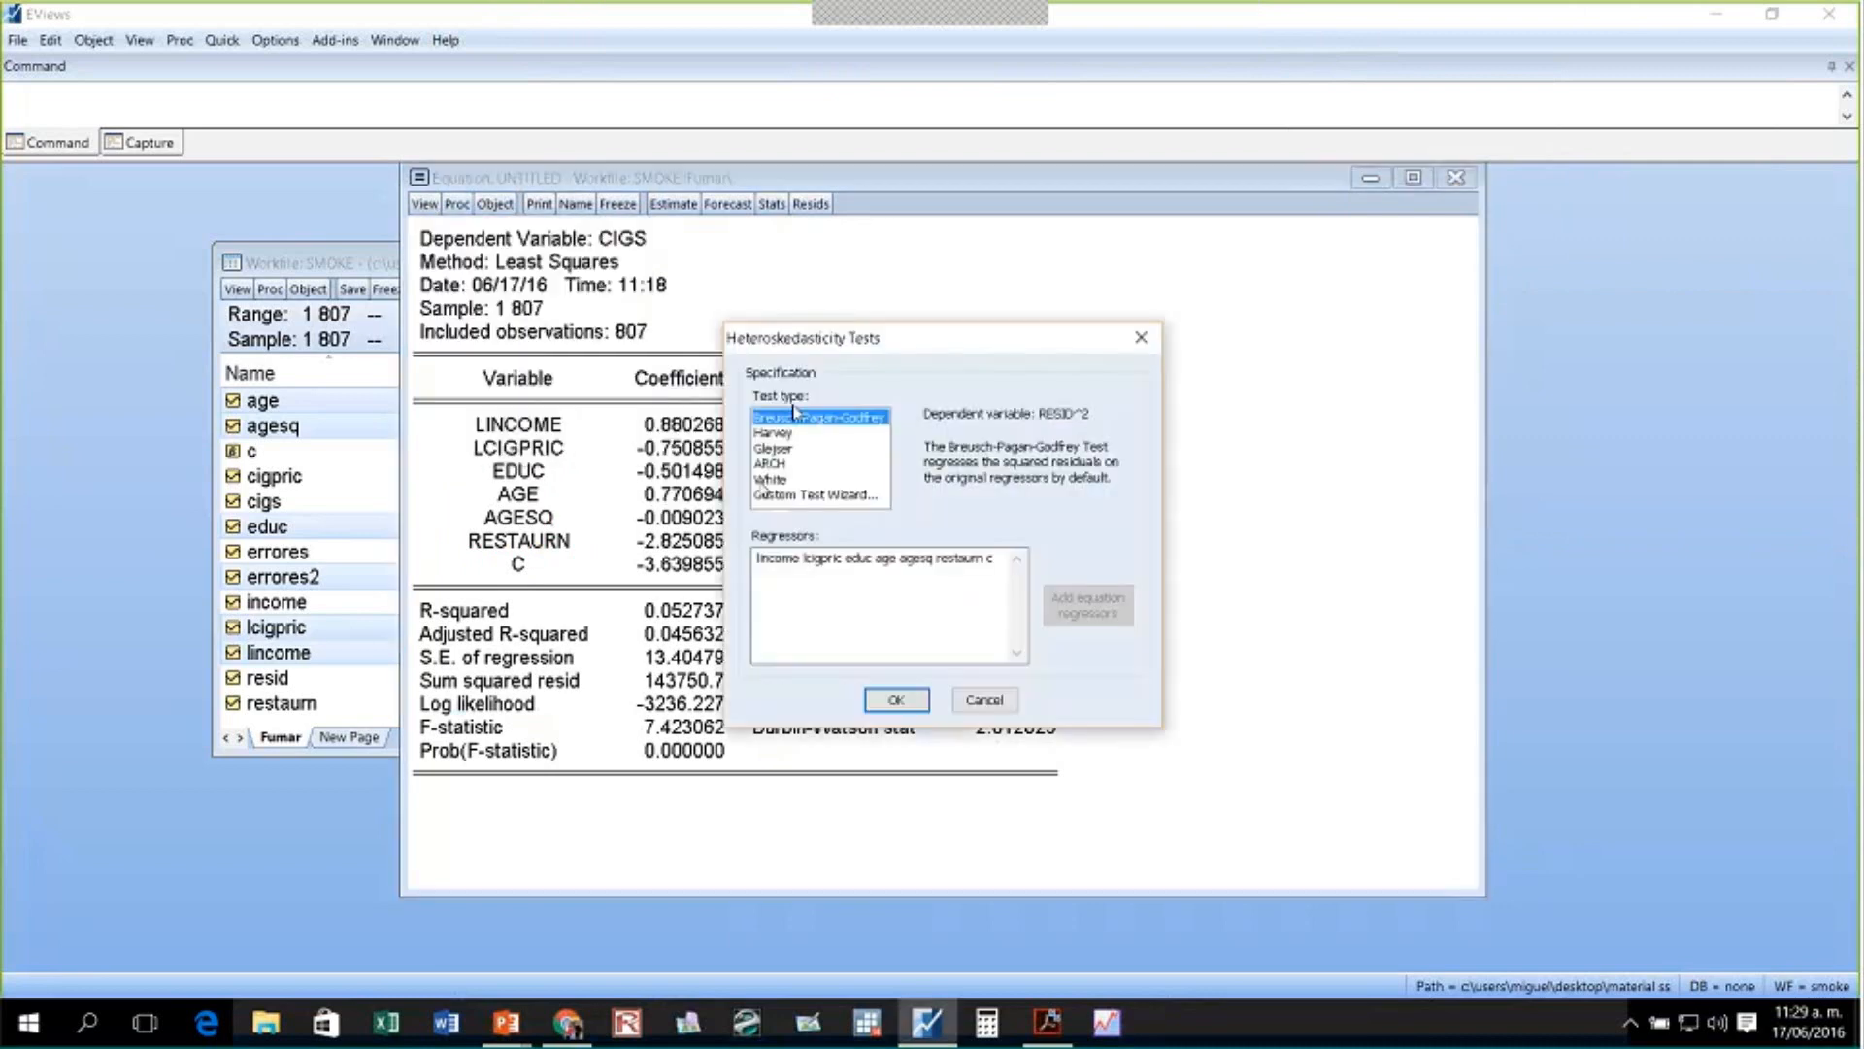
{"action": "left_click", "coordinate": [775, 433]}
{"action": "left_click", "coordinate": [780, 464]}
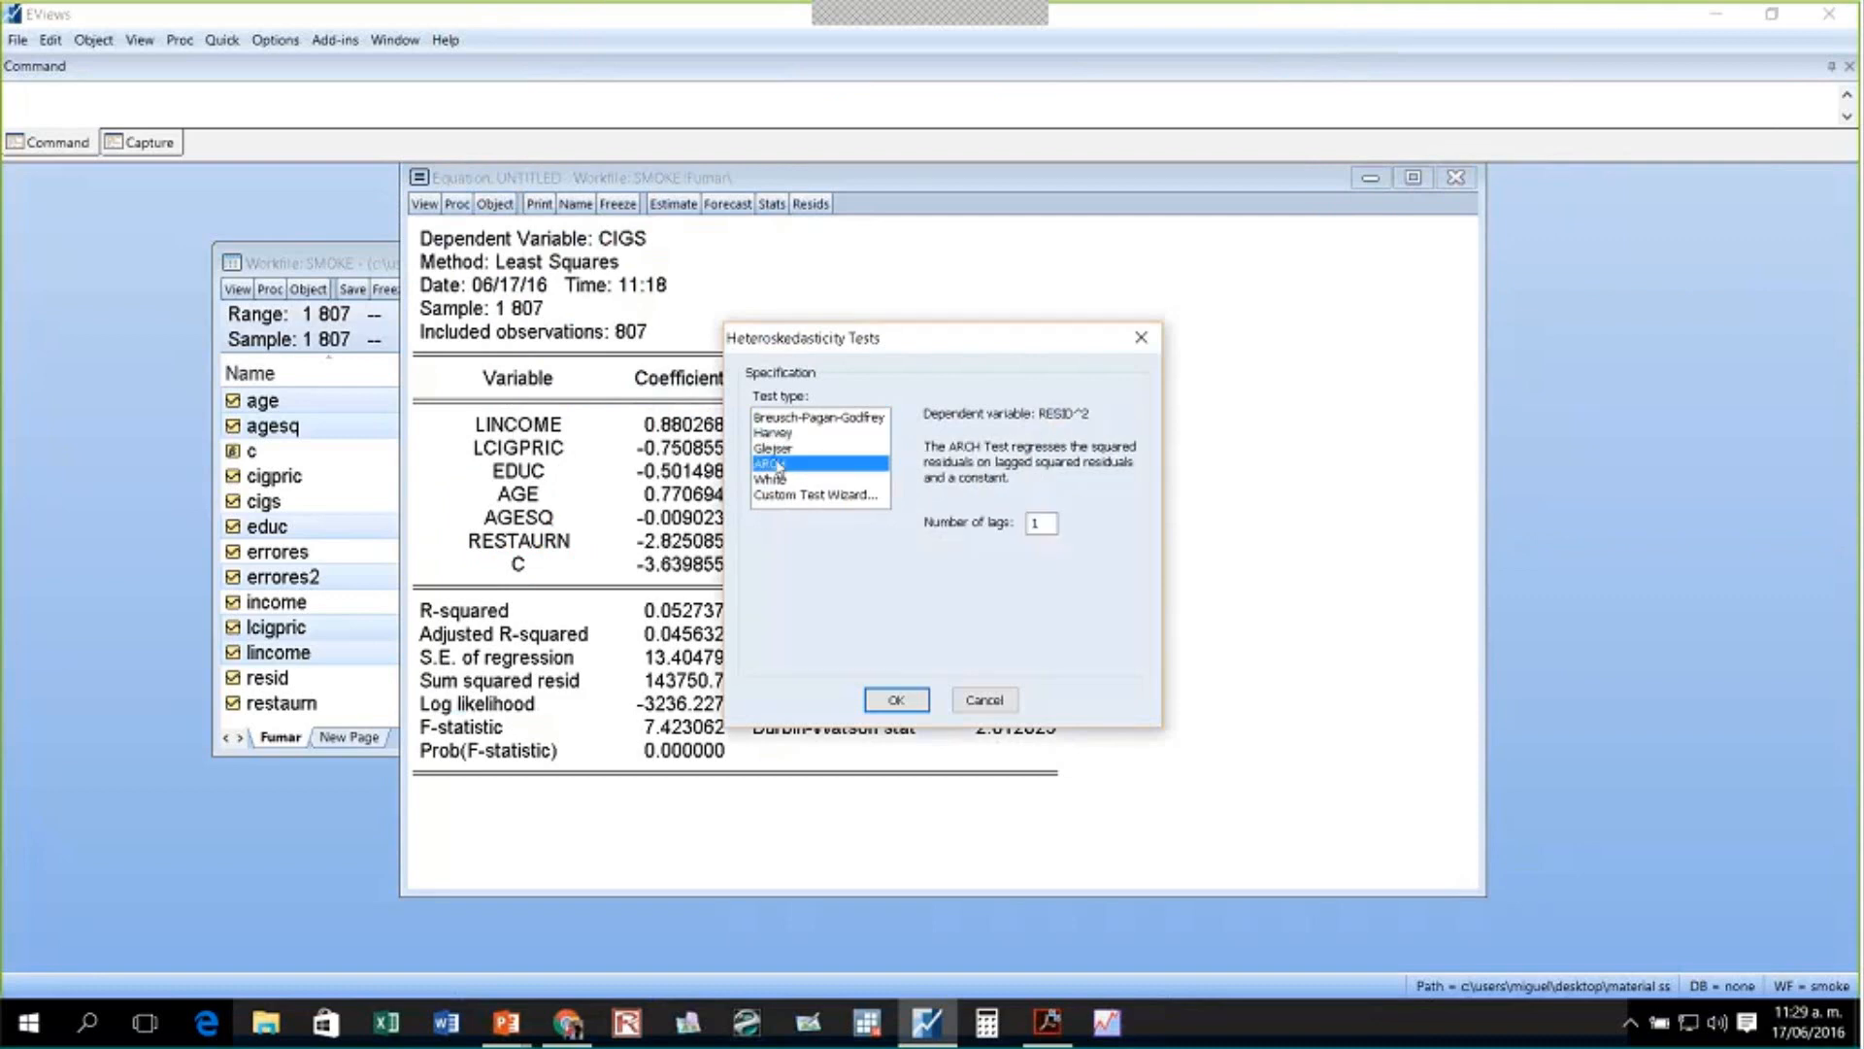
{"action": "left_click", "coordinate": [779, 433]}
{"action": "left_click", "coordinate": [776, 448]}
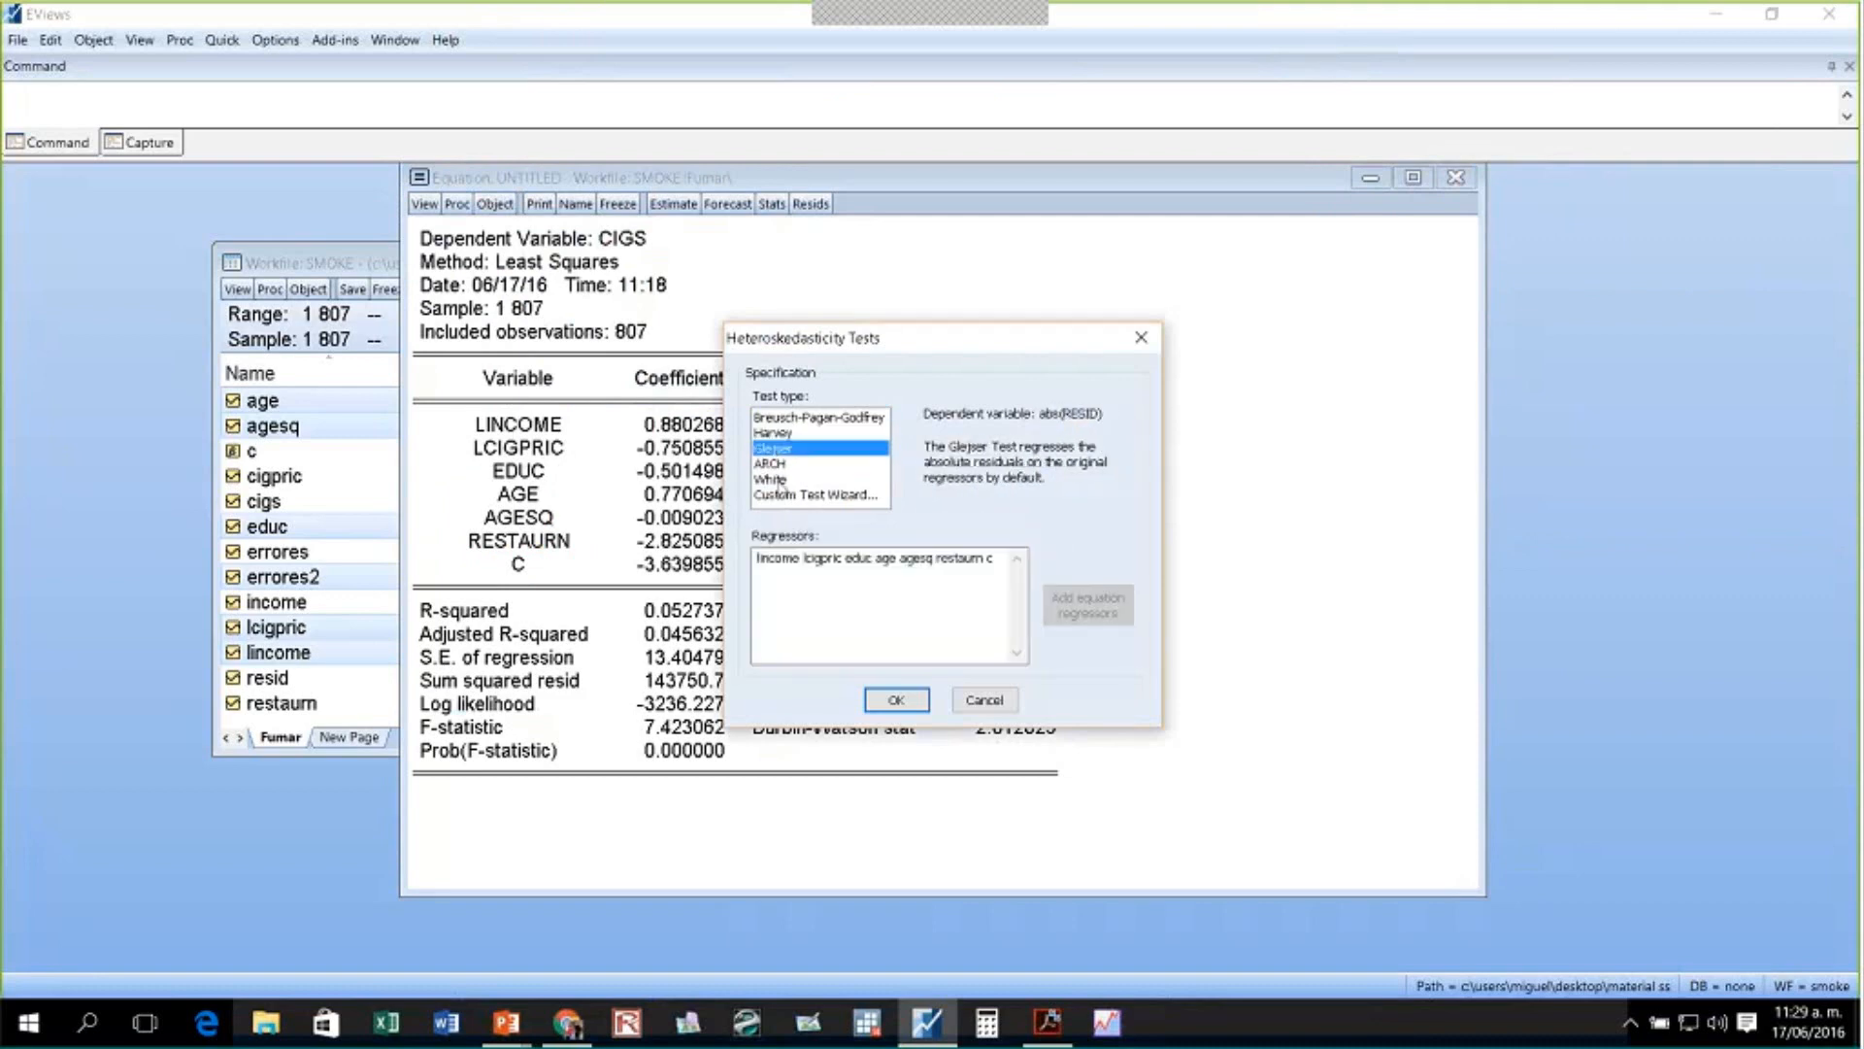
{"action": "left_click", "coordinate": [782, 478]}
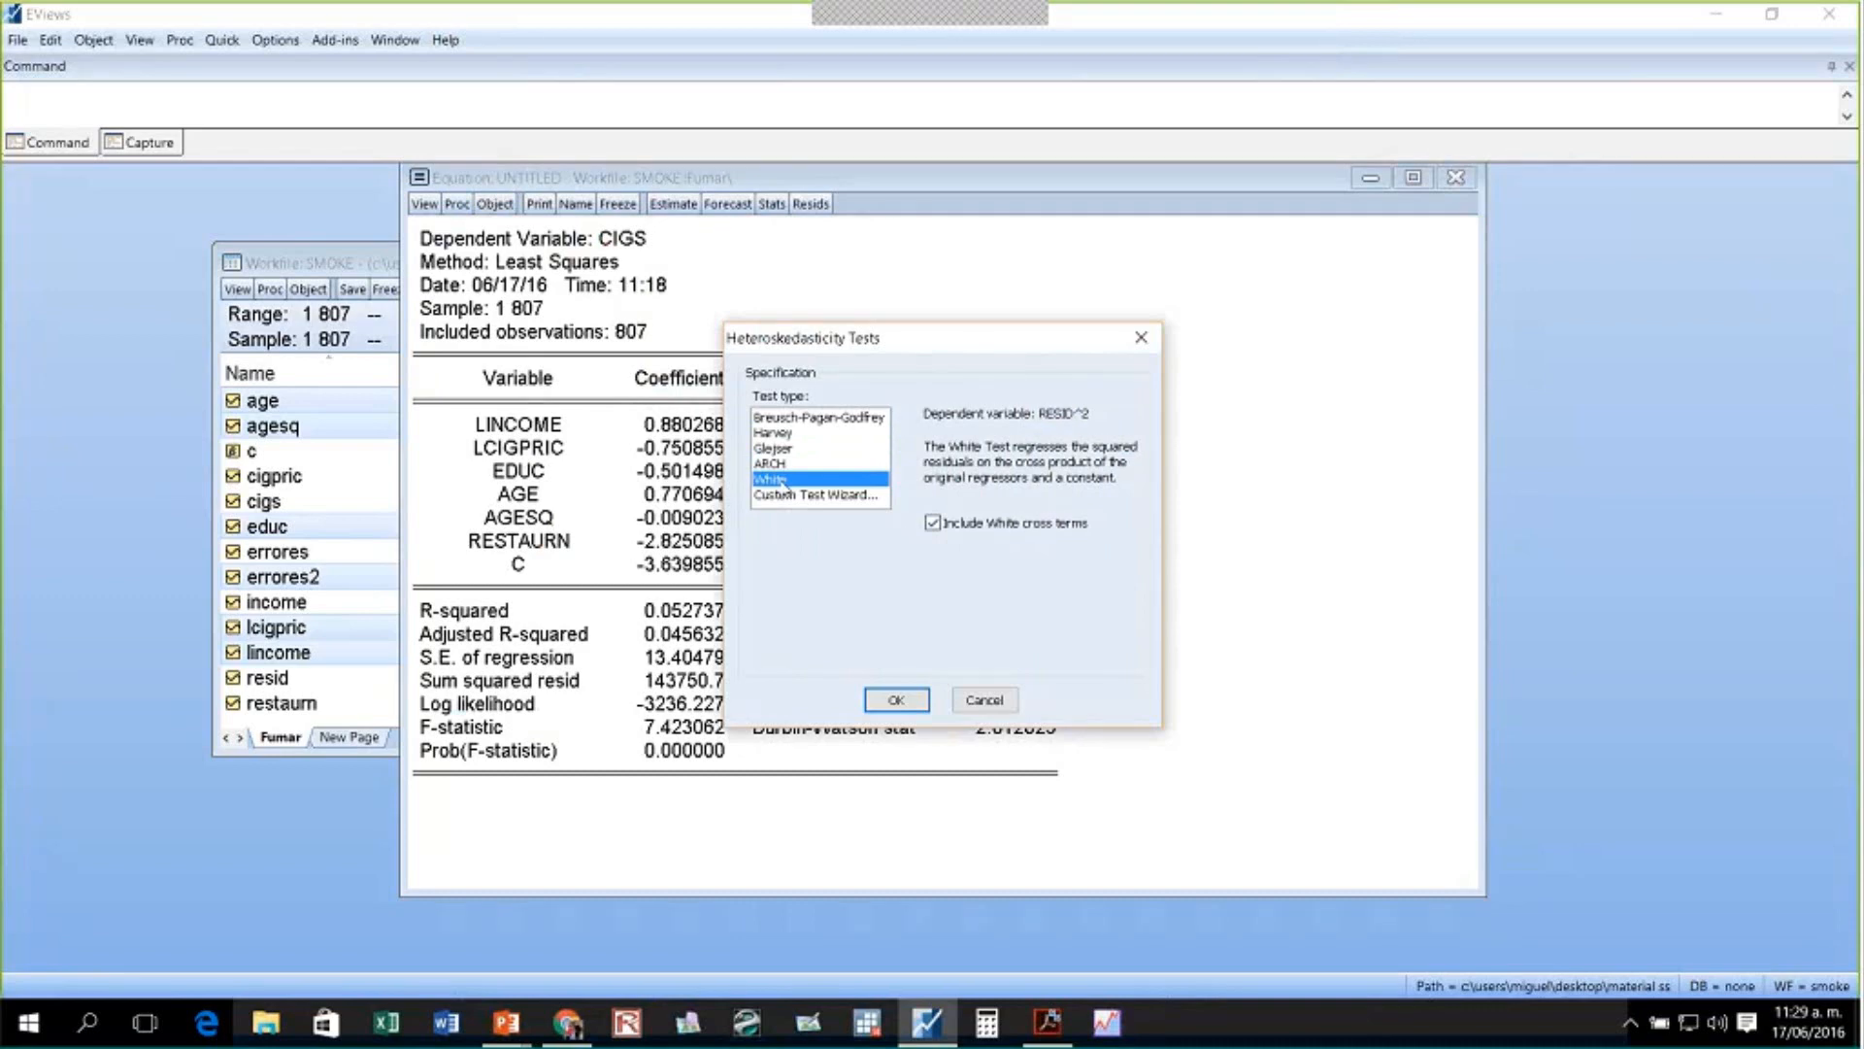
{"action": "left_click", "coordinate": [932, 524]}
{"action": "left_click", "coordinate": [932, 525]}
{"action": "left_click", "coordinate": [920, 697]}
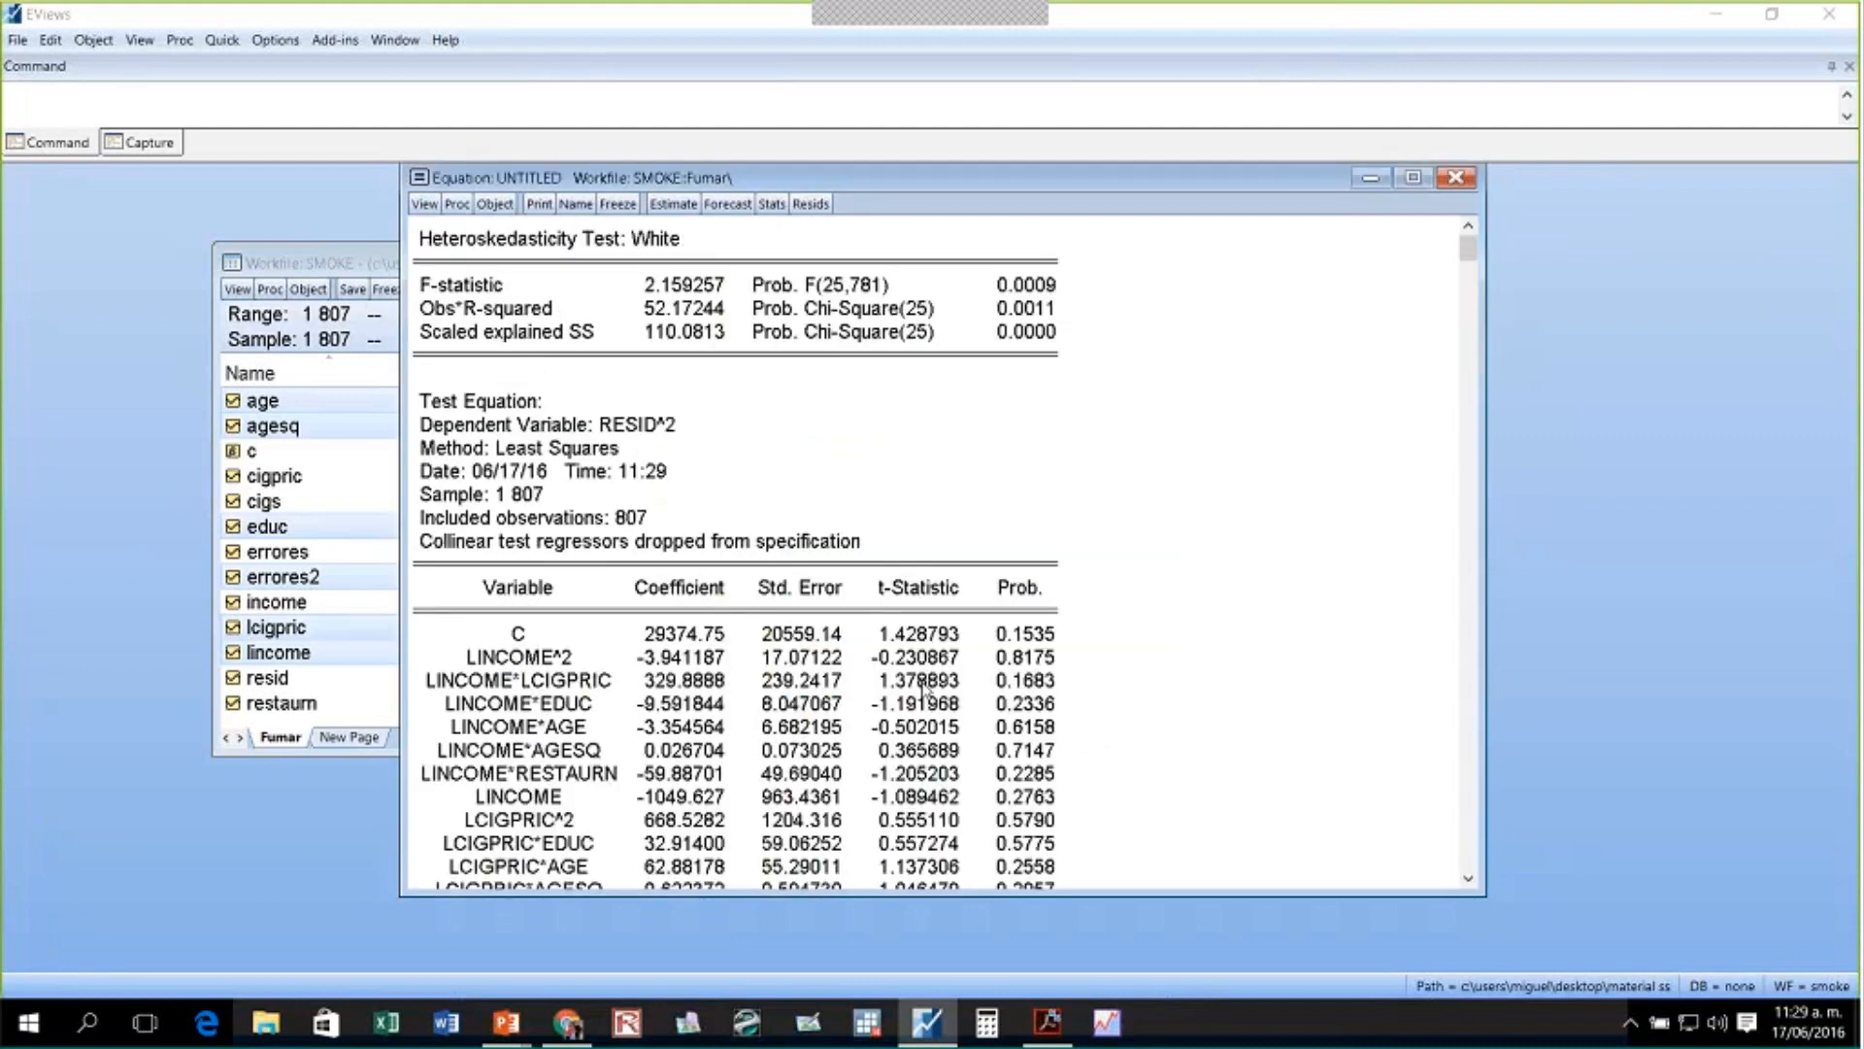
{"action": "left_click_drag", "start_coordinate": [1021, 180], "coordinate": [1081, 275]}
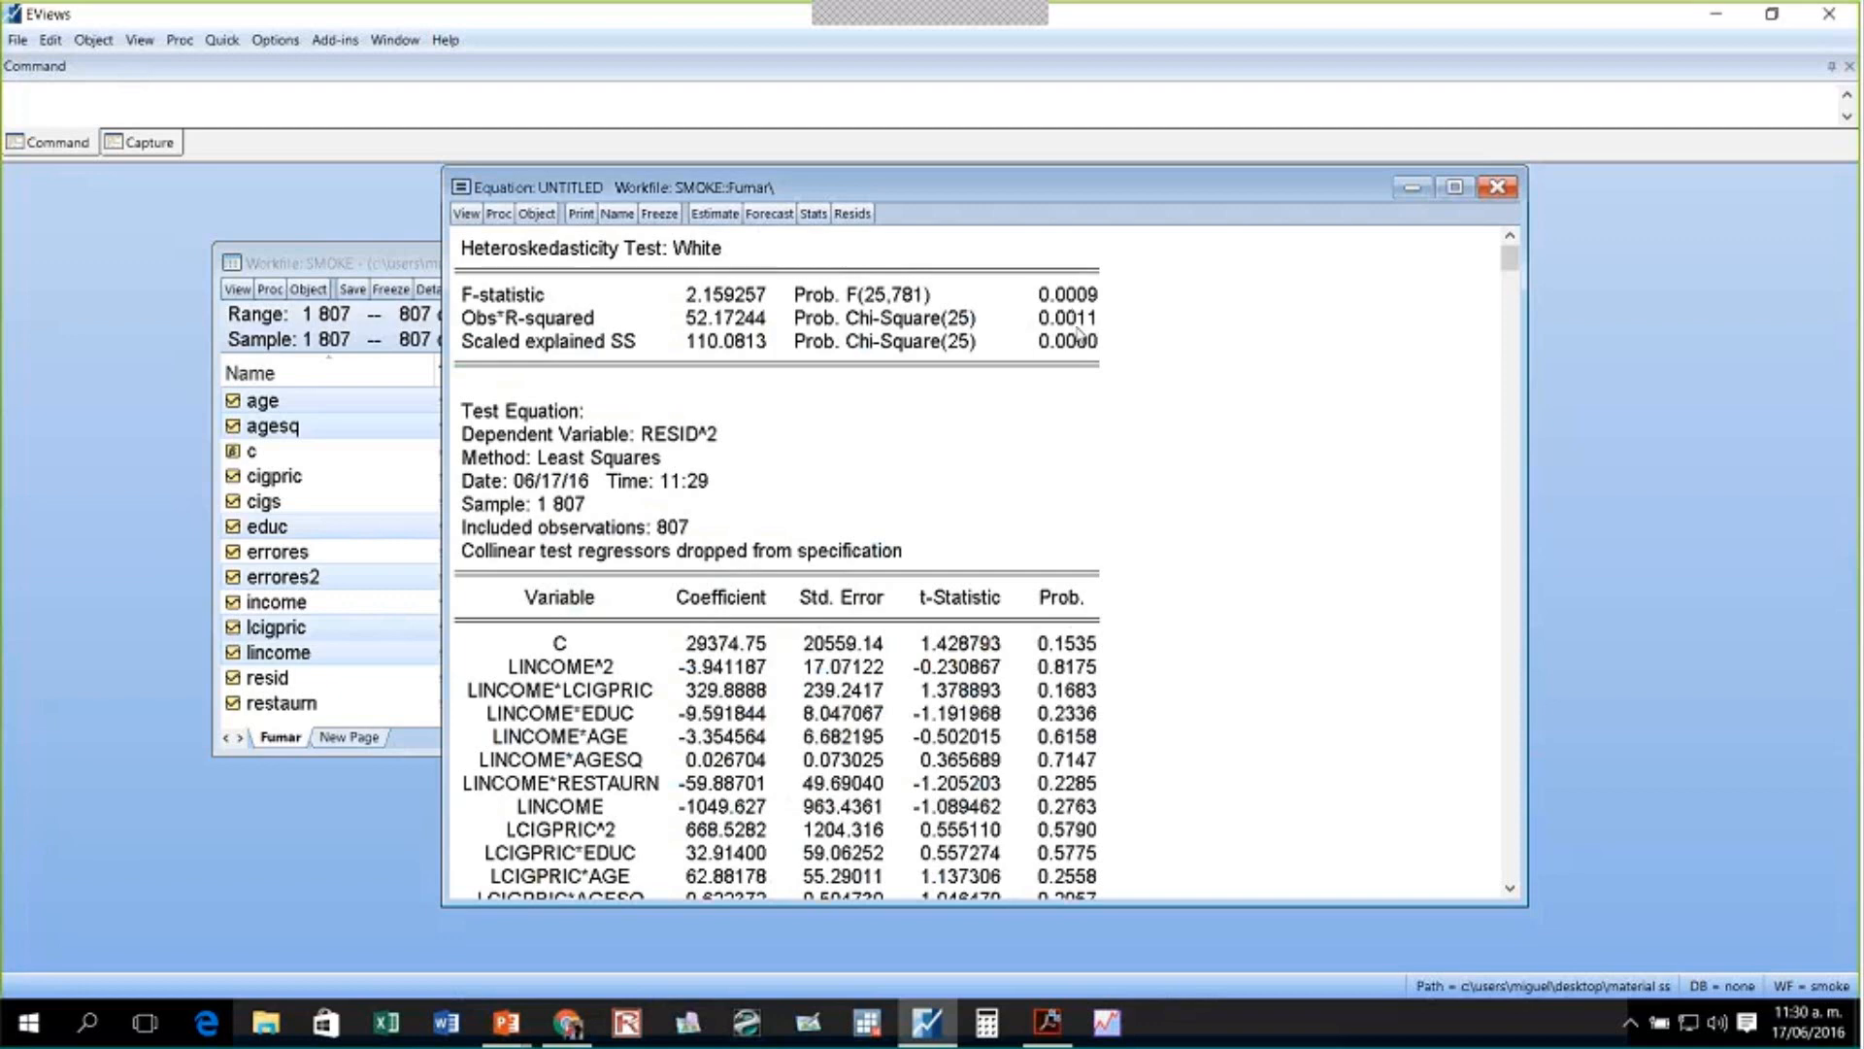
{"action": "scroll", "coordinate": [1078, 333], "scroll_direction": "down", "scroll_amount": 2}
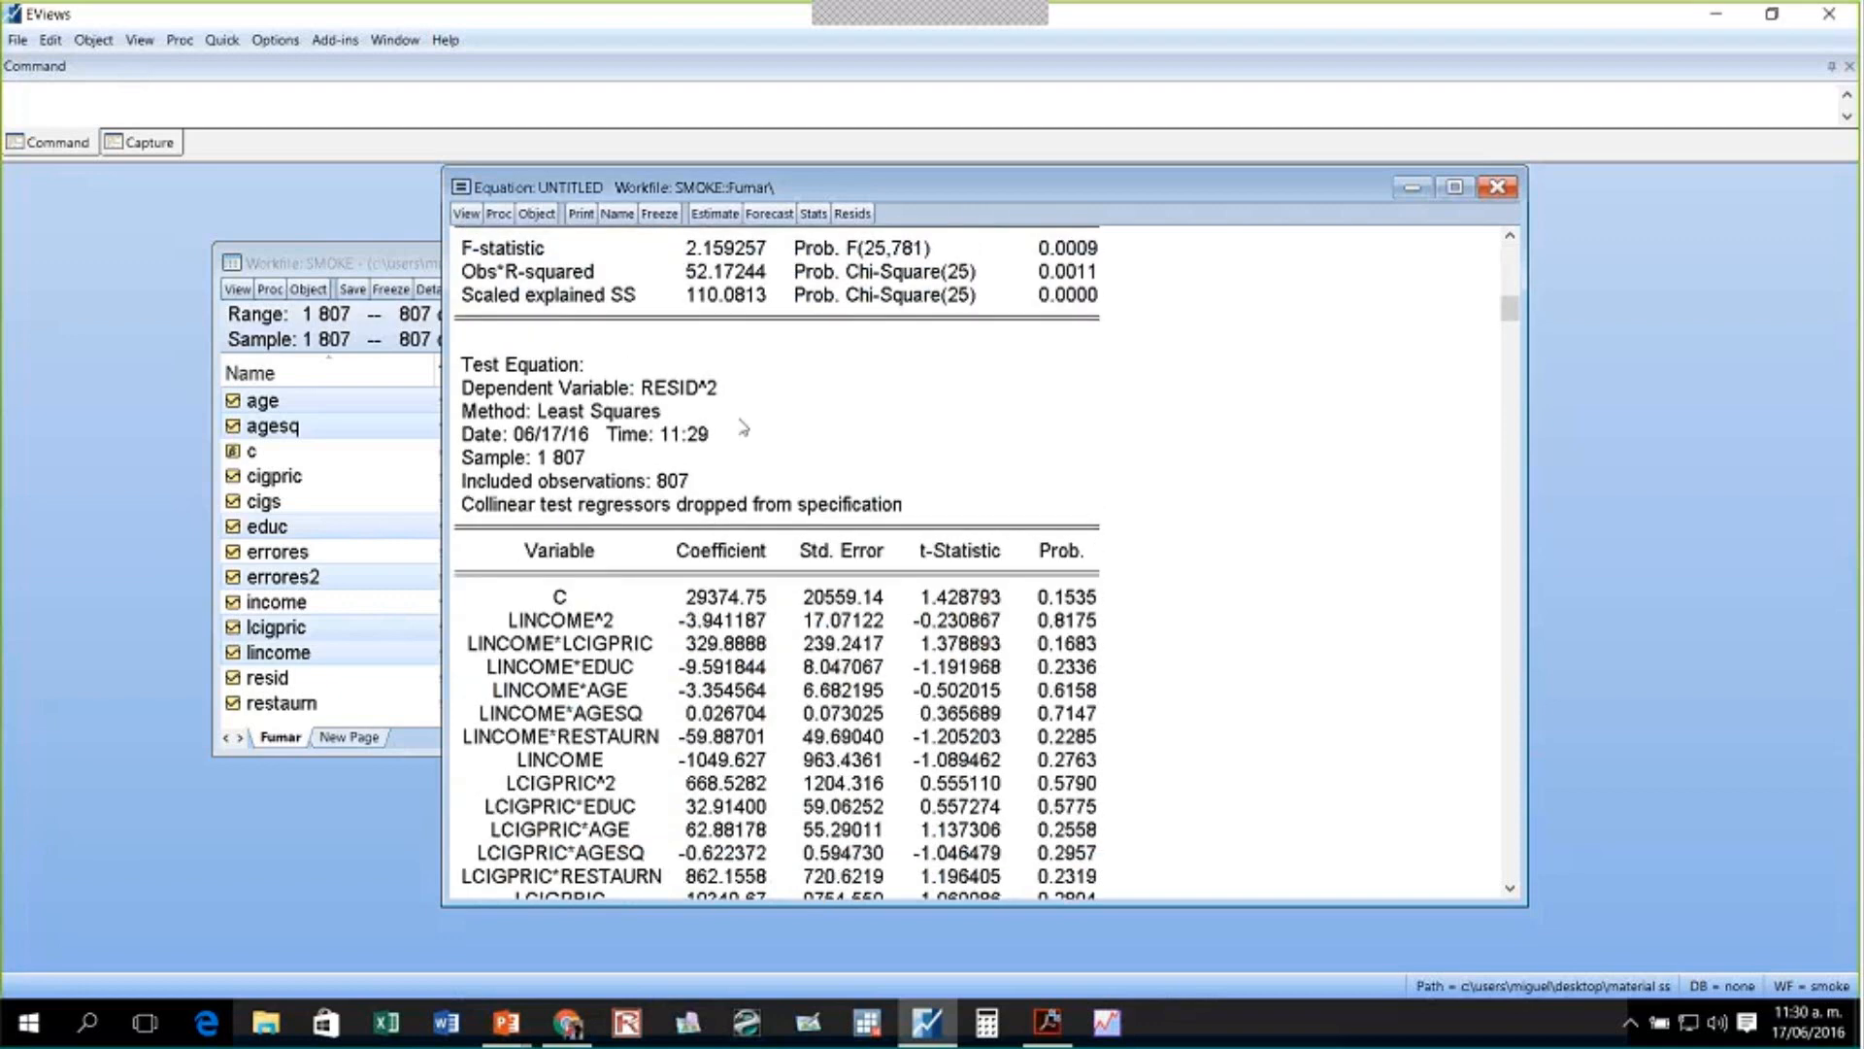
- Examine the White test's auxiliary regression, from the RESID^2 dependent variable through the squared and cross-product regressors and back to the test statistics
{"action": "left_click_drag", "start_coordinate": [767, 387], "coordinate": [710, 400]}
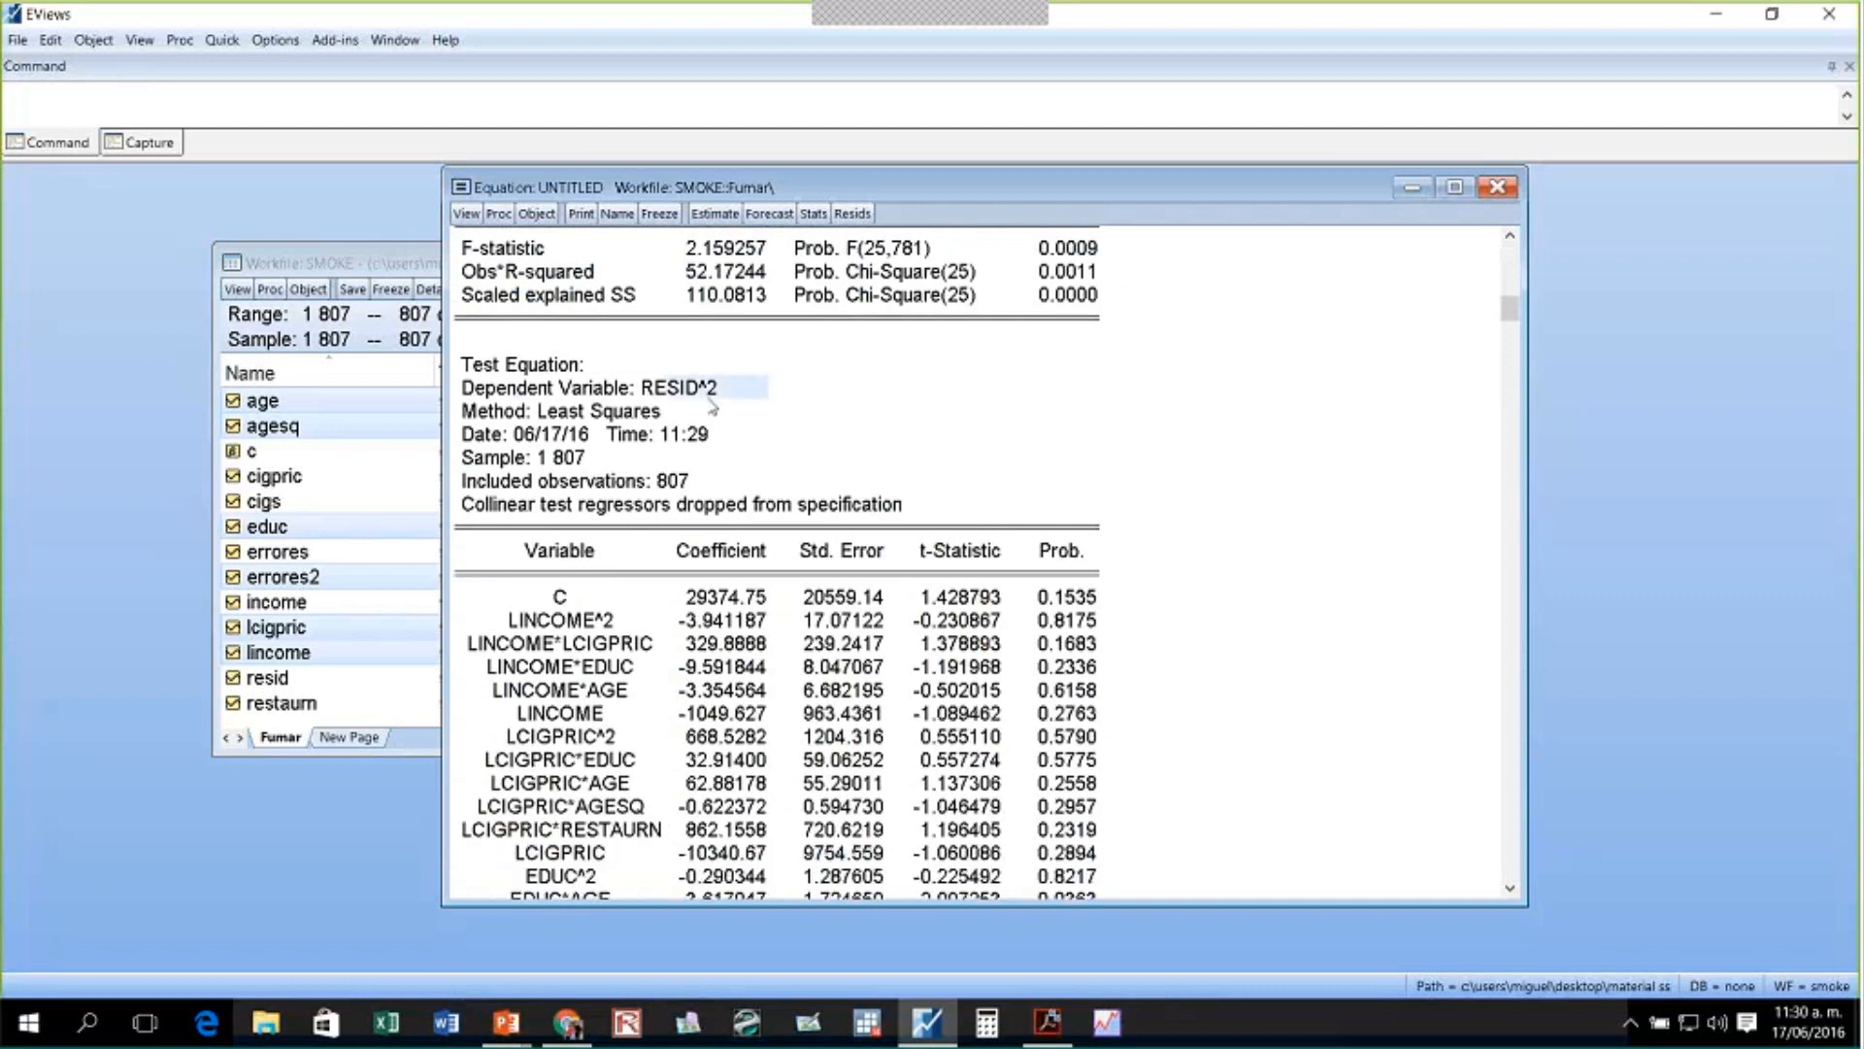
{"action": "scroll", "coordinate": [711, 406], "scroll_direction": "down", "scroll_amount": 5}
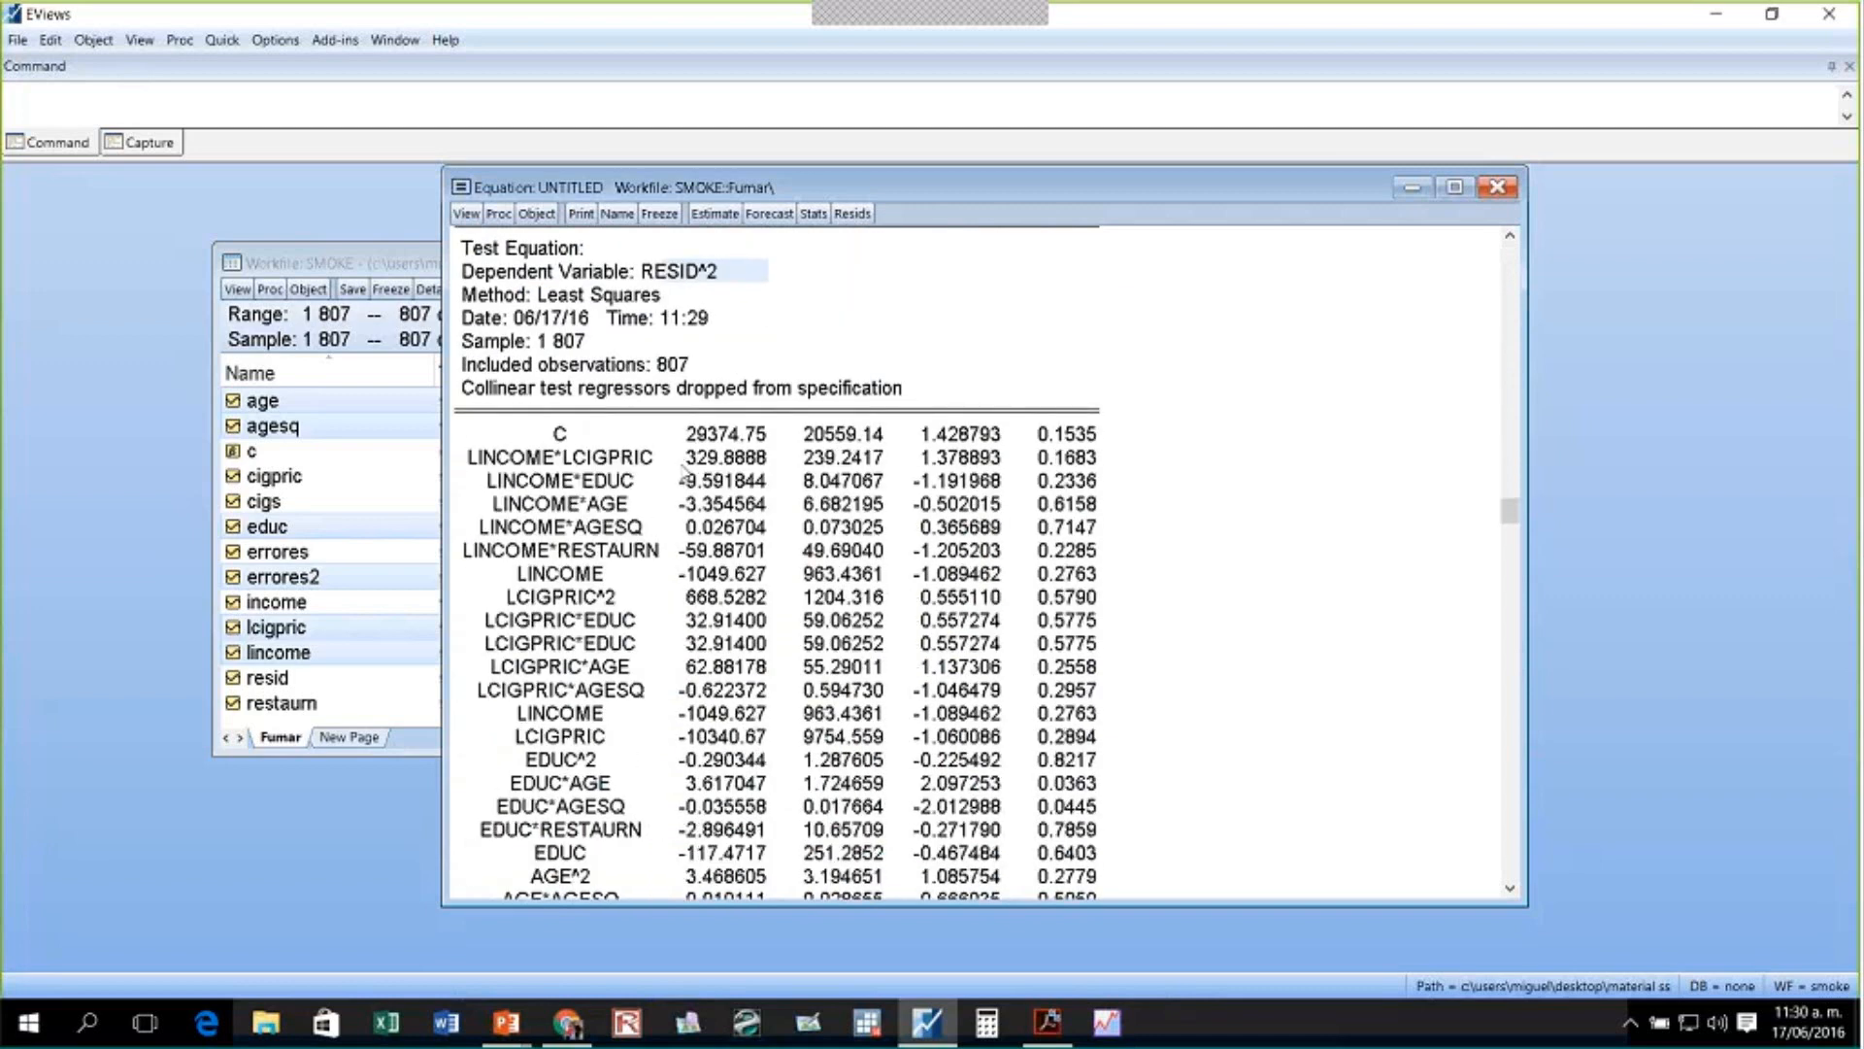
{"action": "scroll", "coordinate": [682, 473], "scroll_direction": "down", "scroll_amount": 3}
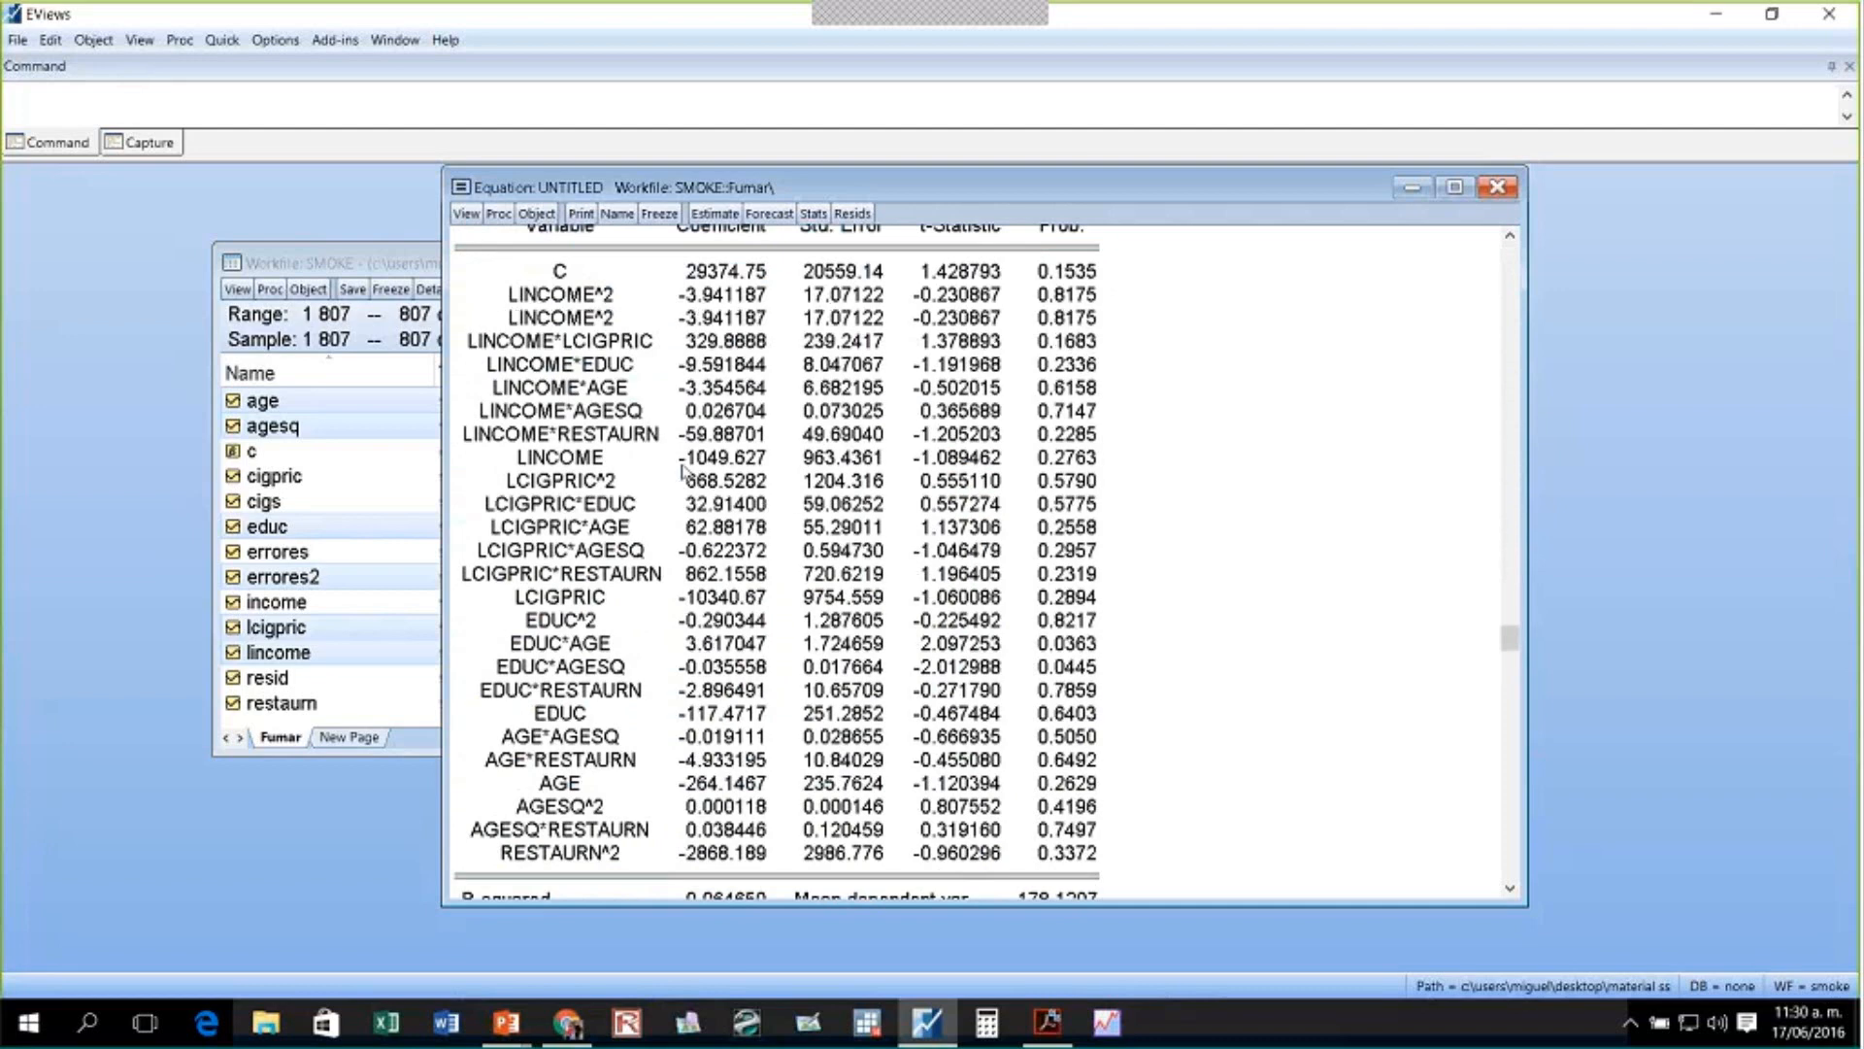
{"action": "left_click", "coordinate": [536, 719]}
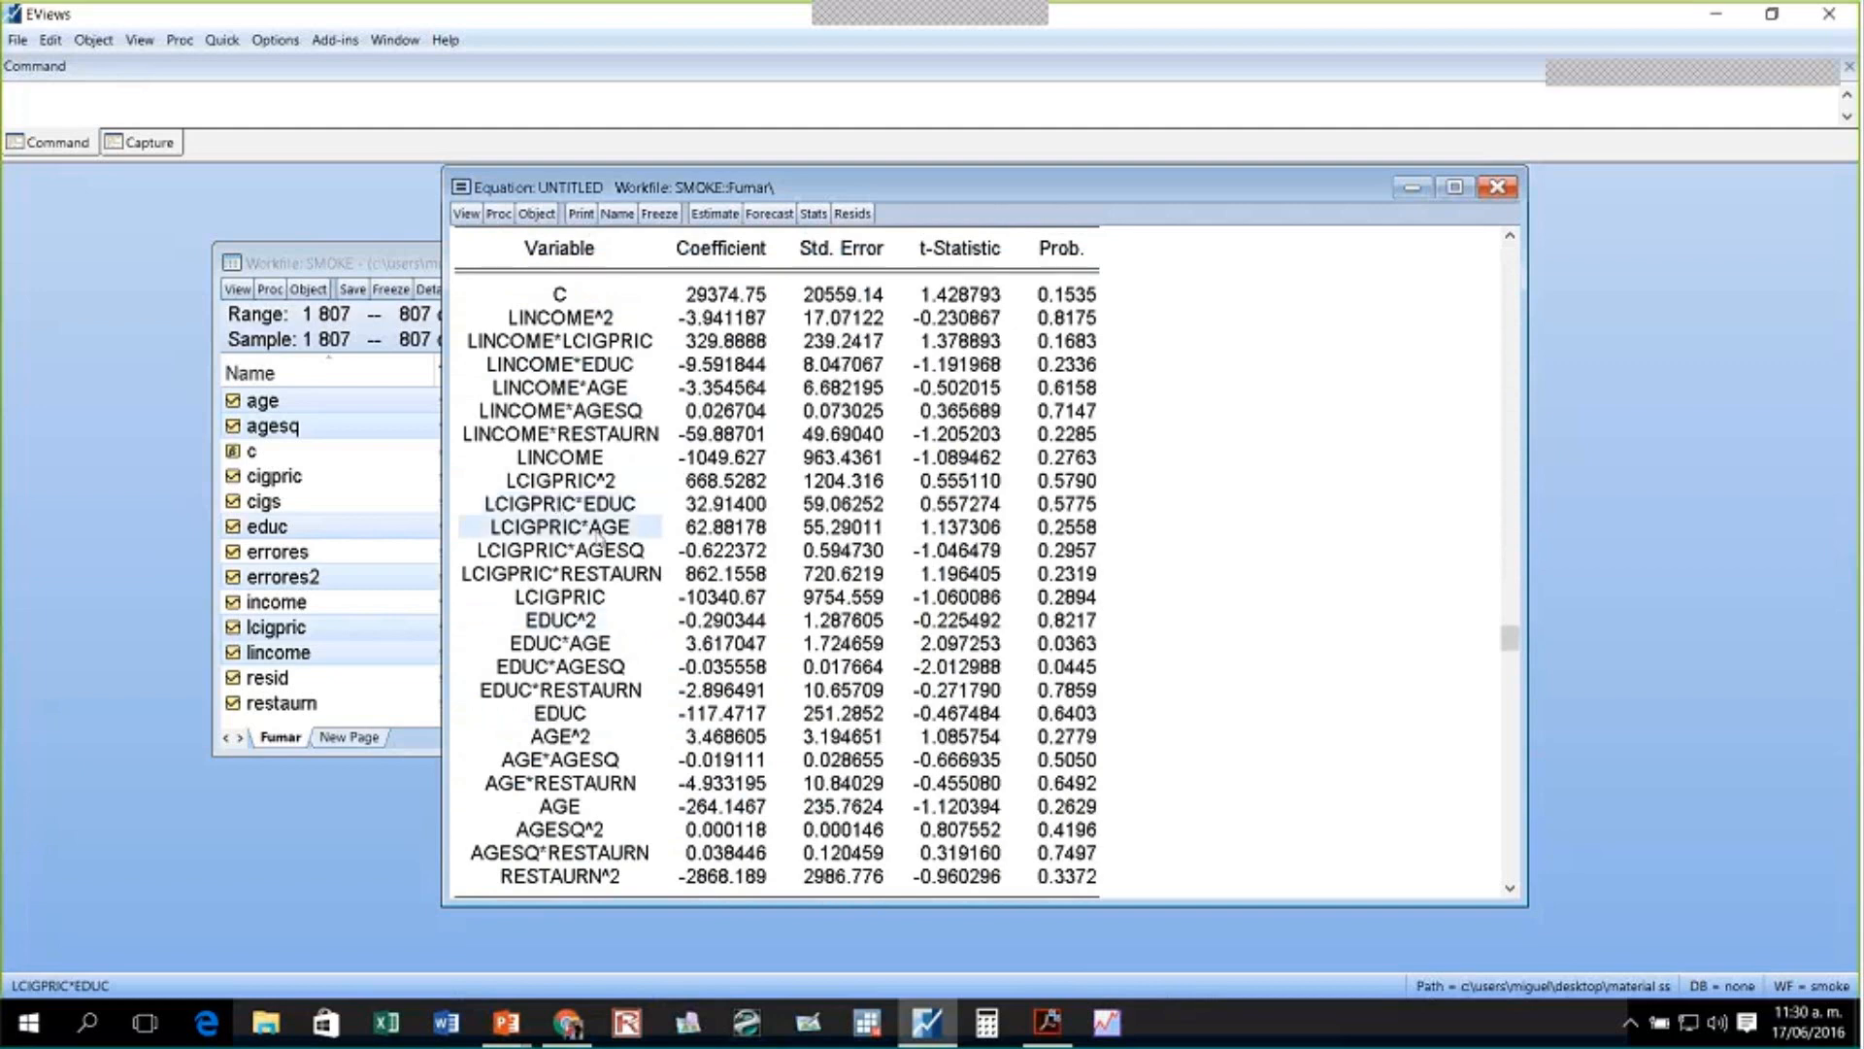
{"action": "scroll", "coordinate": [598, 537], "scroll_direction": "up", "scroll_amount": 1}
{"action": "scroll", "coordinate": [599, 532], "scroll_direction": "up", "scroll_amount": 5}
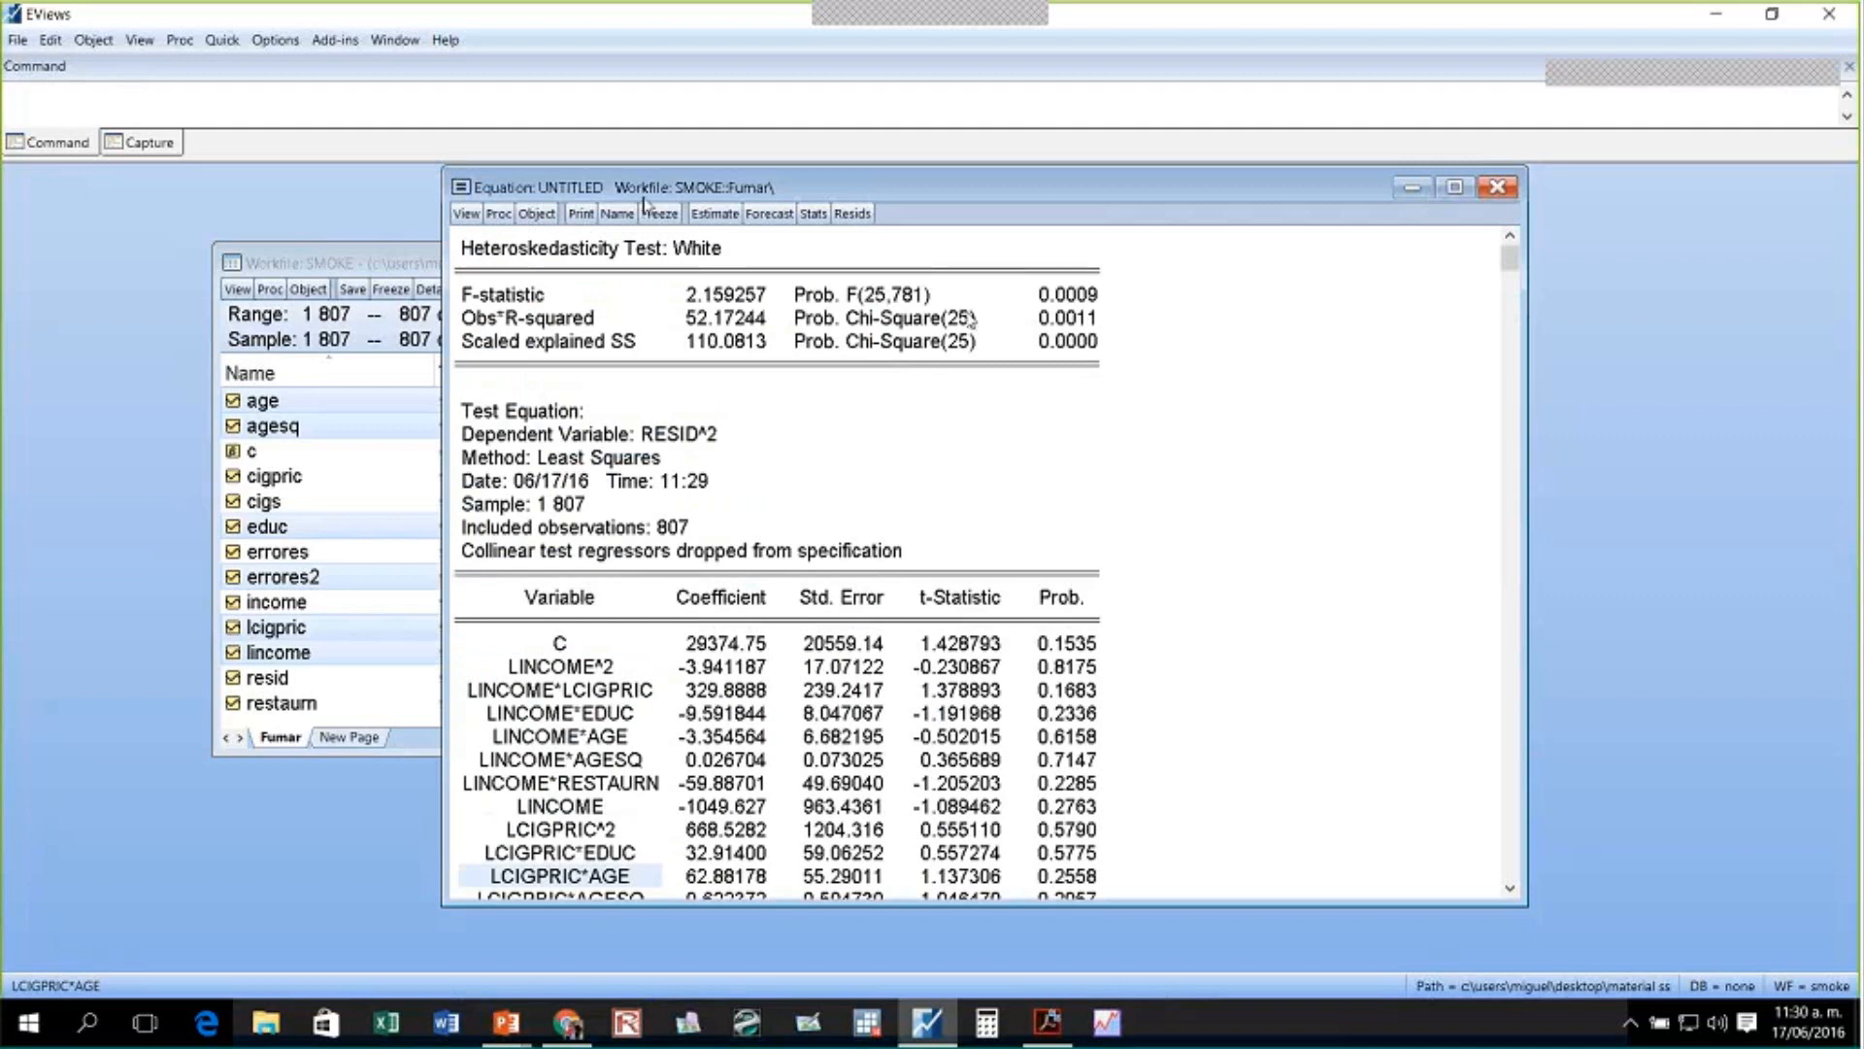
- Run the White heteroskedasticity test on the equation with White cross terms excluded
{"action": "left_click", "coordinate": [466, 213]}
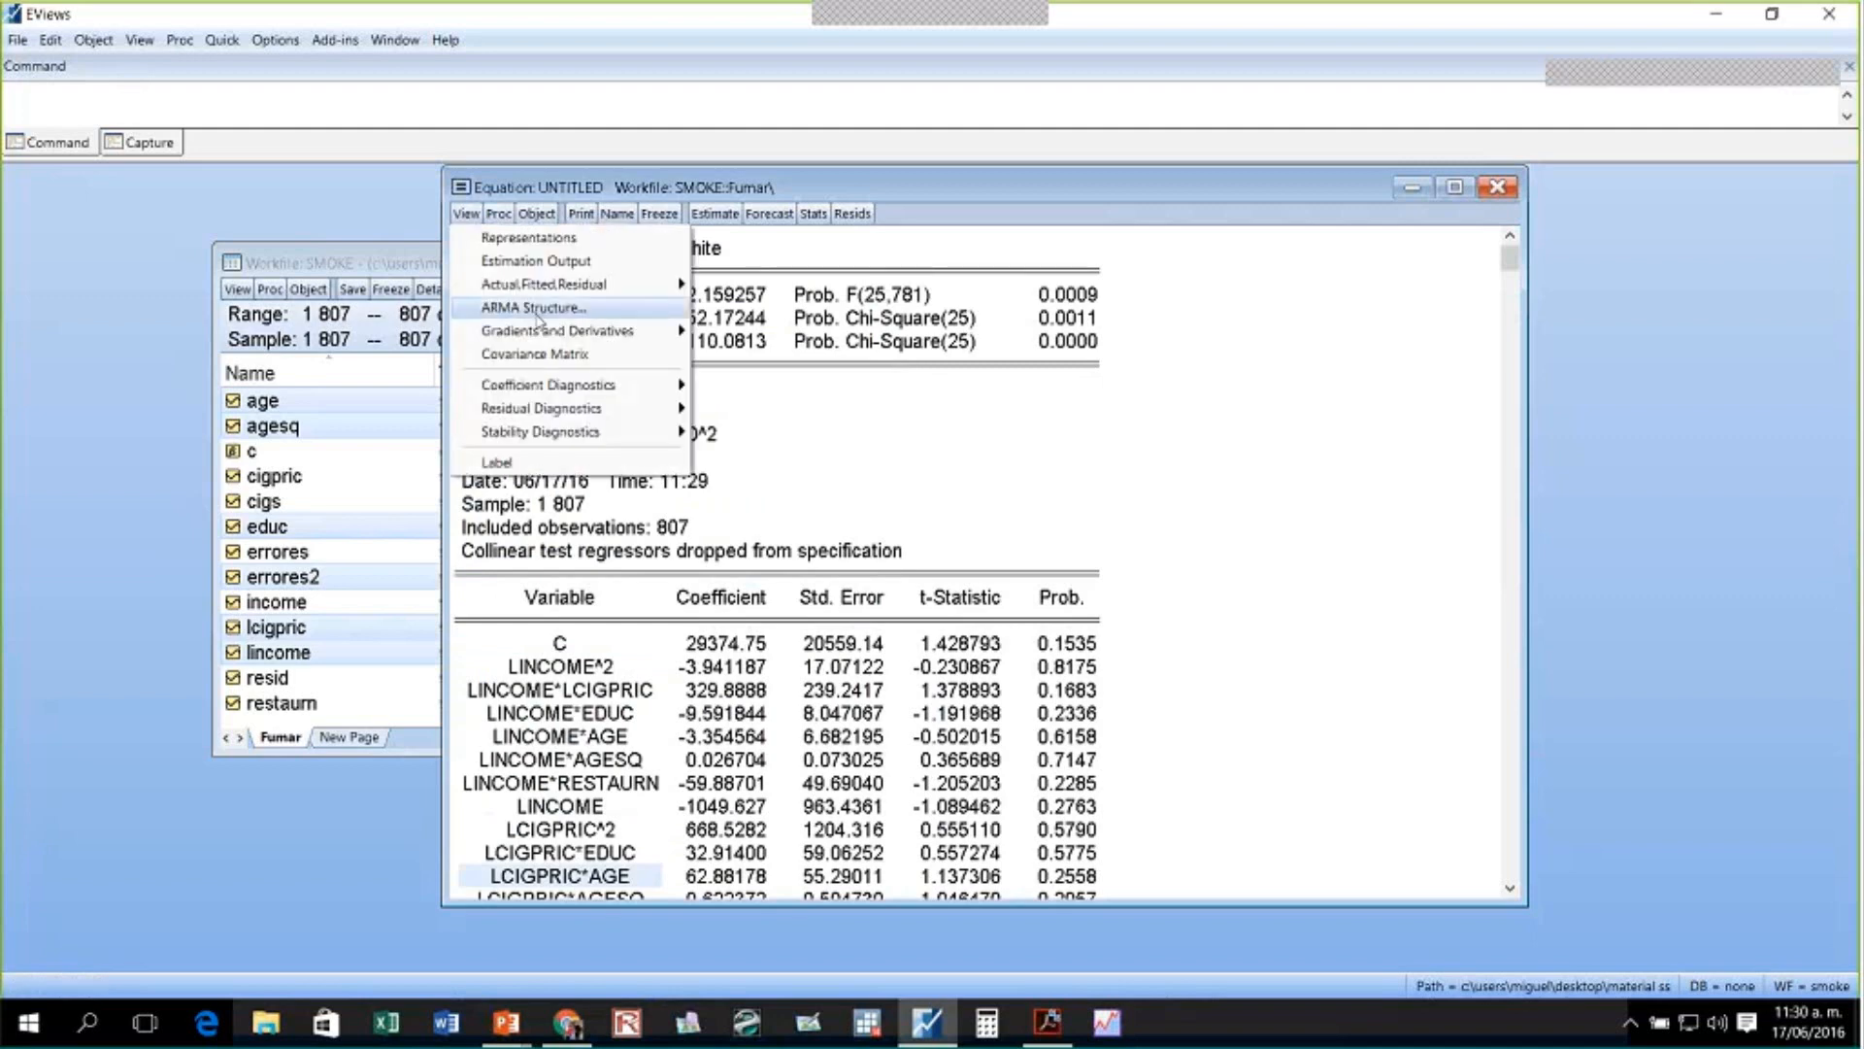
{"action": "mouse_move", "coordinate": [600, 408]}
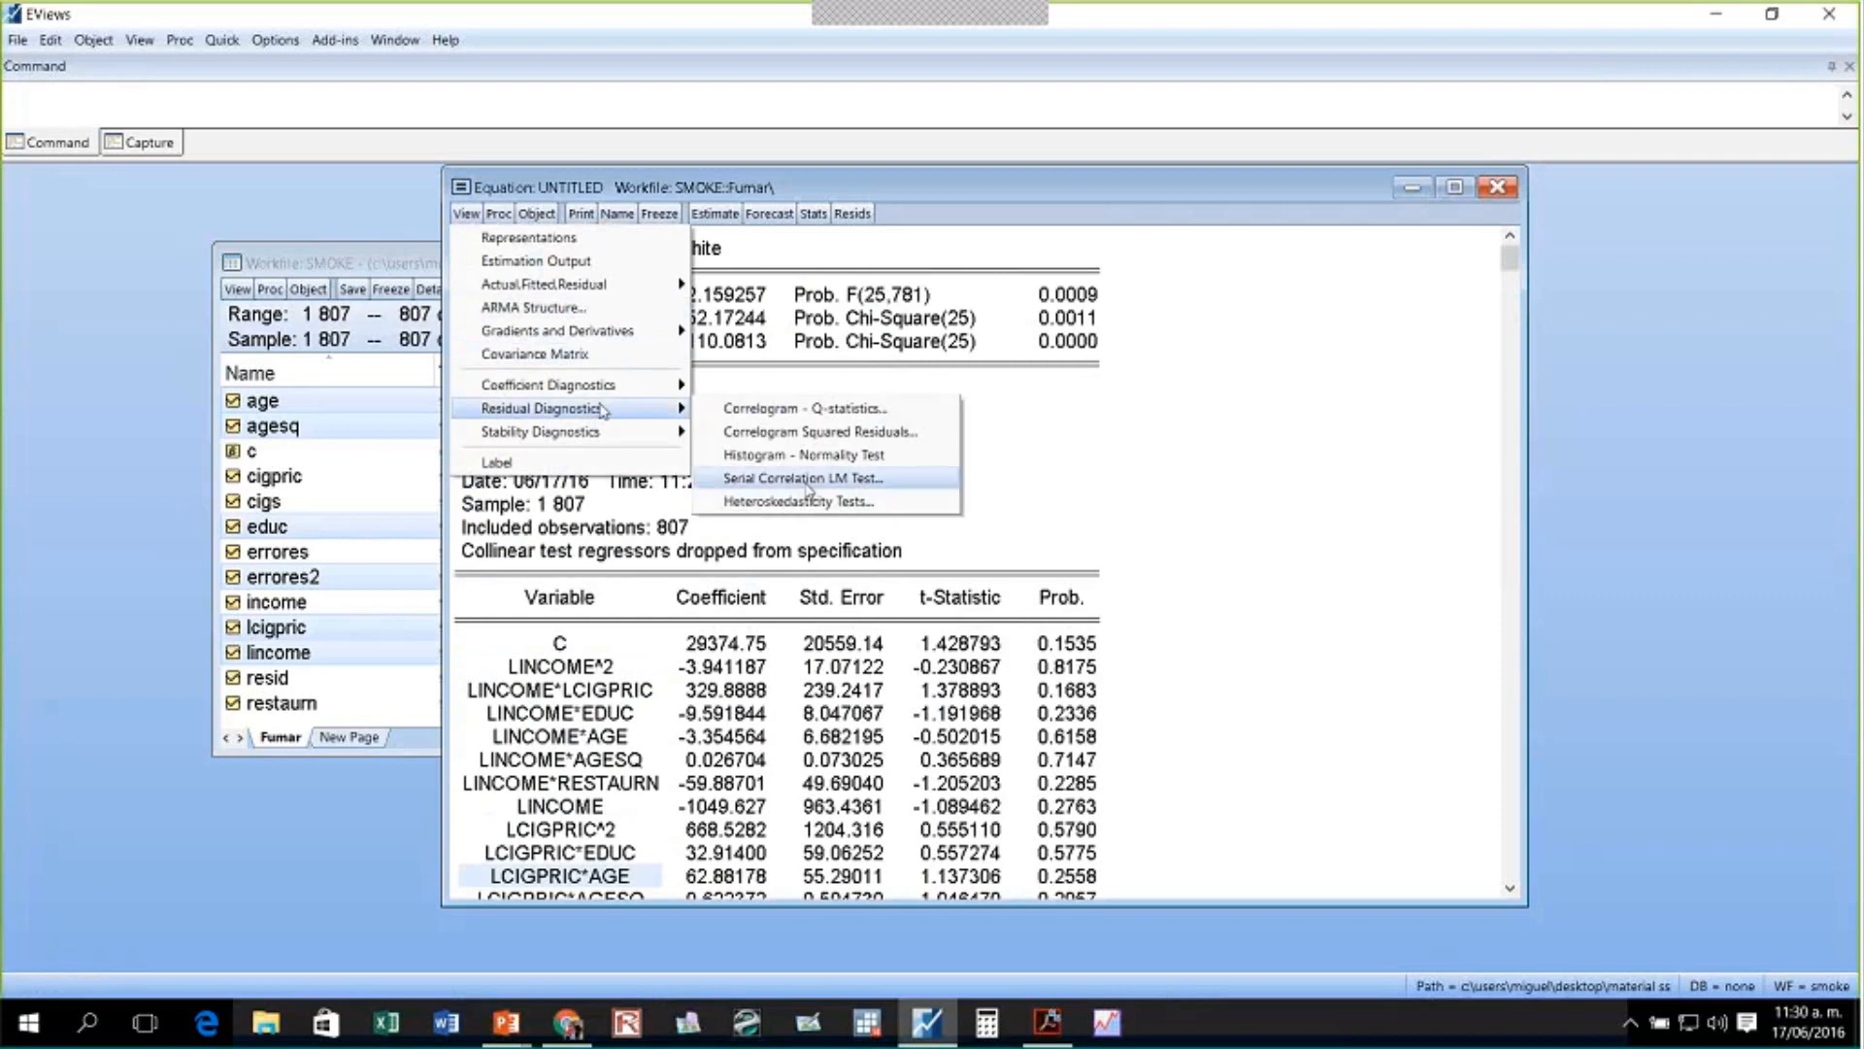
{"action": "left_click", "coordinate": [798, 500]}
{"action": "left_click", "coordinate": [821, 489]}
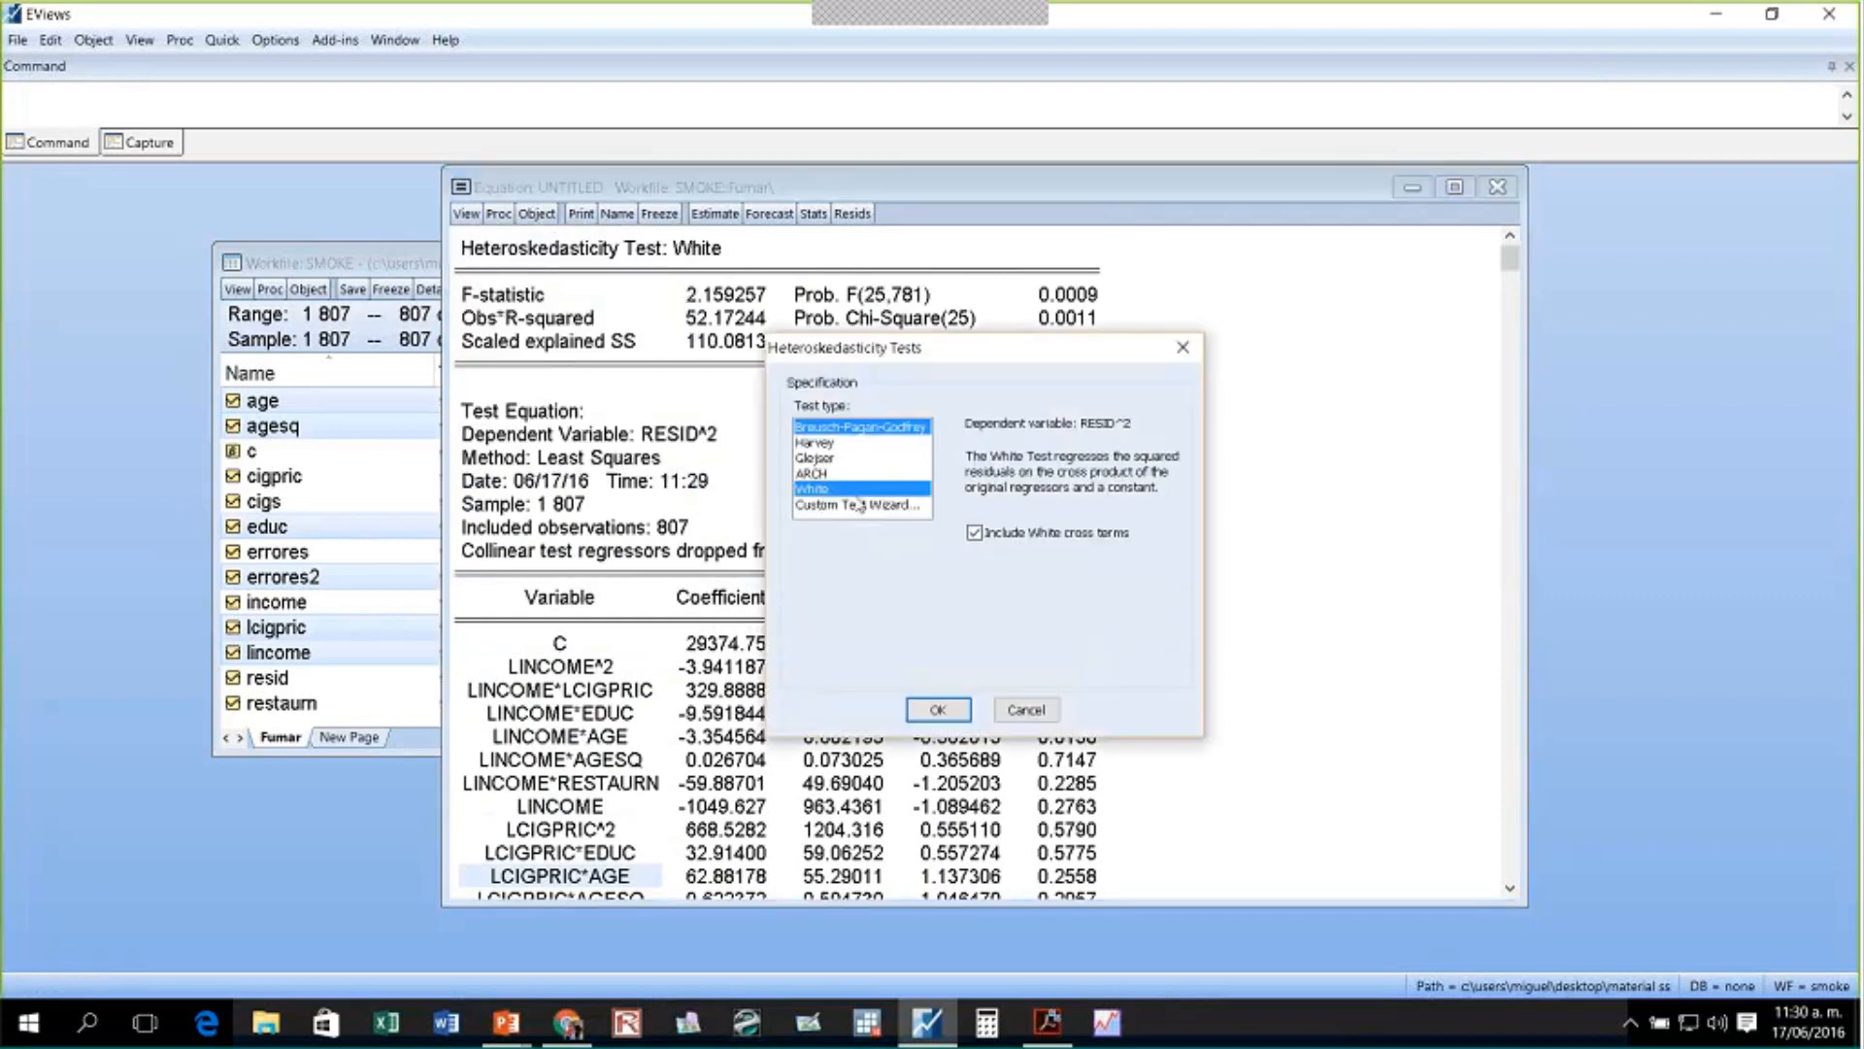
{"action": "left_click", "coordinate": [974, 534]}
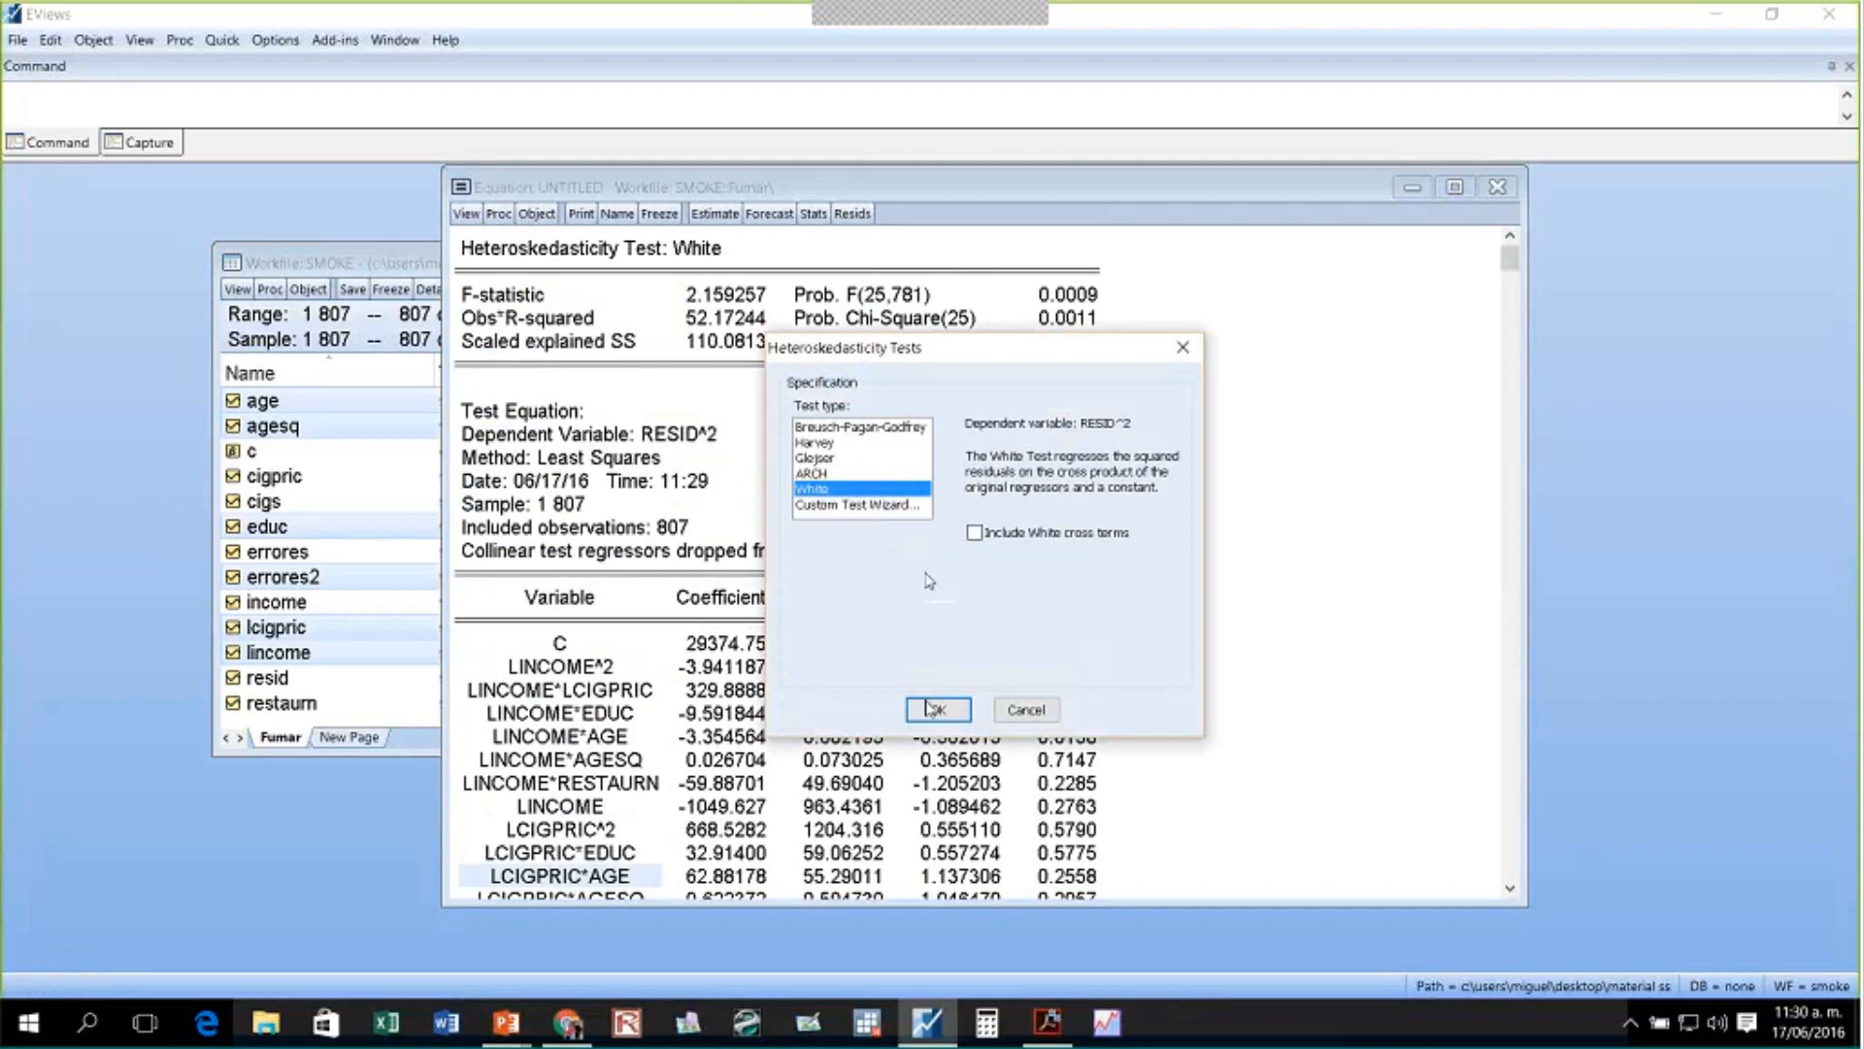
{"action": "left_click", "coordinate": [934, 710]}
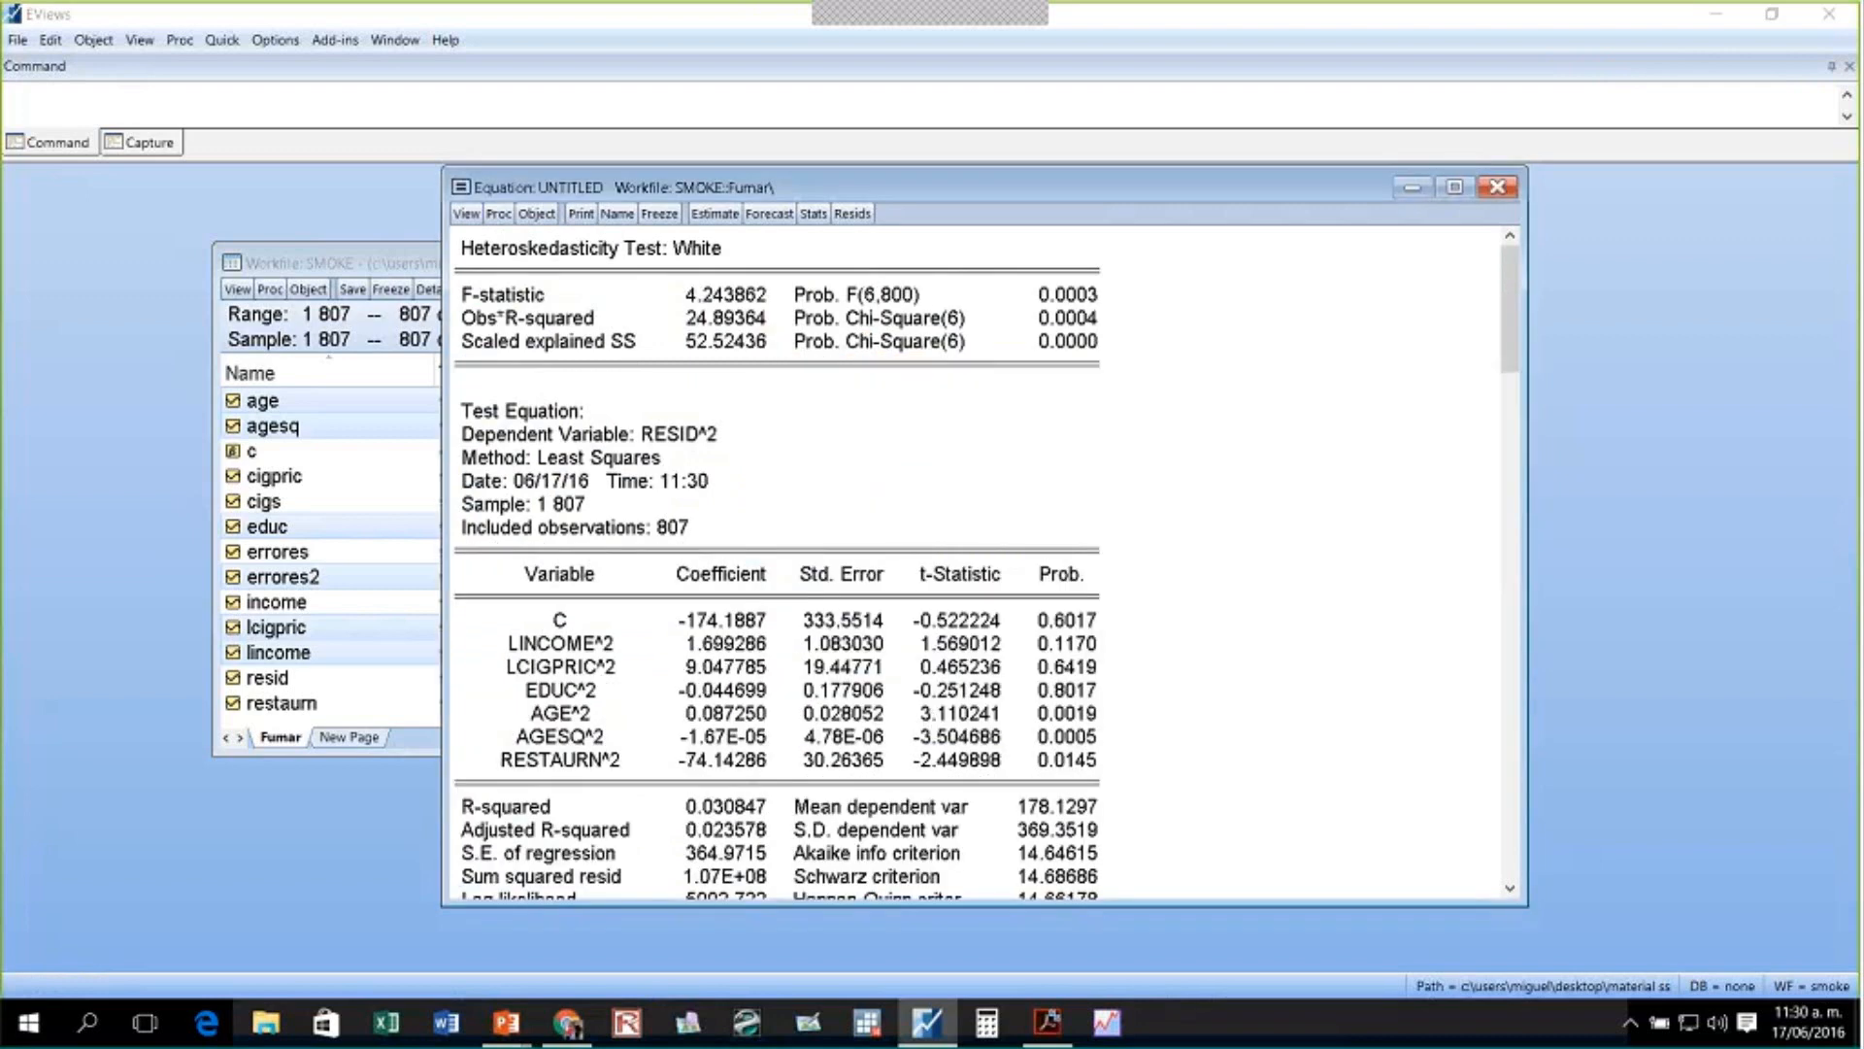
- Switch to the running PowerPoint slide show and view the "Medidas Correctivas" slide
{"action": "left_click", "coordinate": [974, 327]}
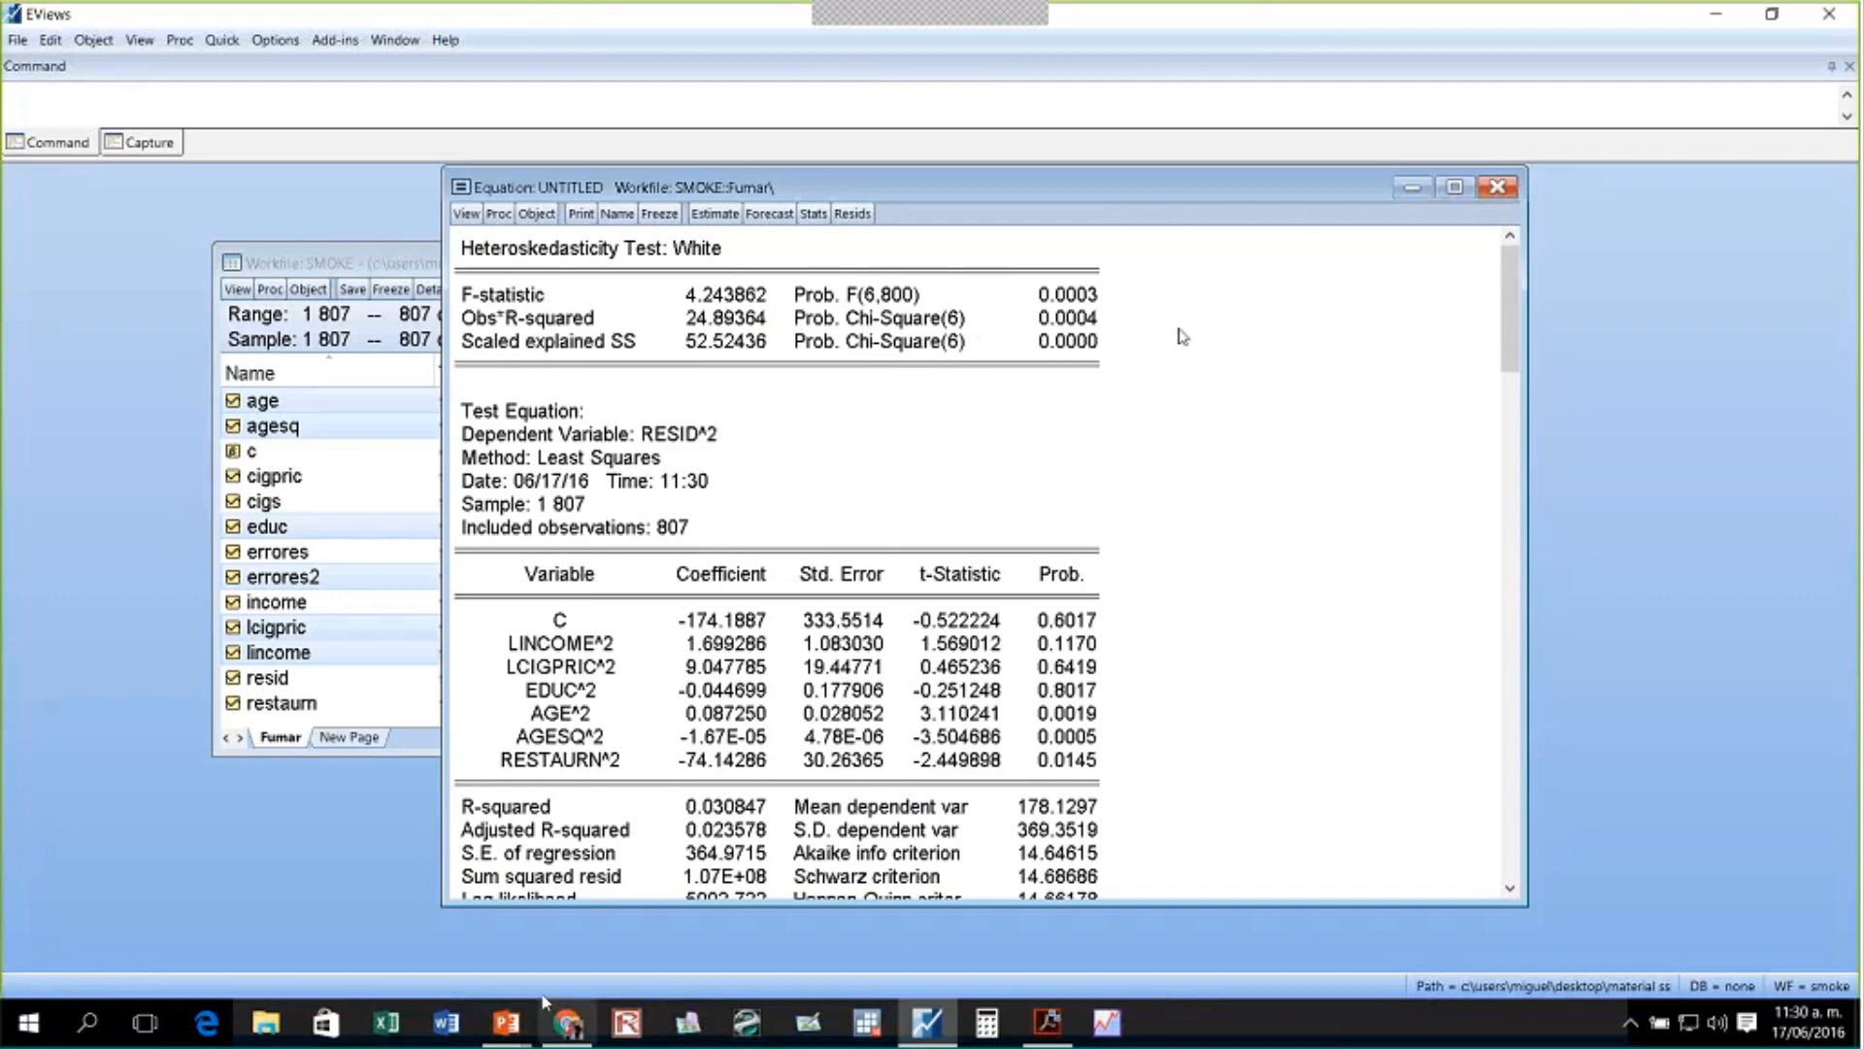
{"action": "left_click", "coordinate": [506, 1021]}
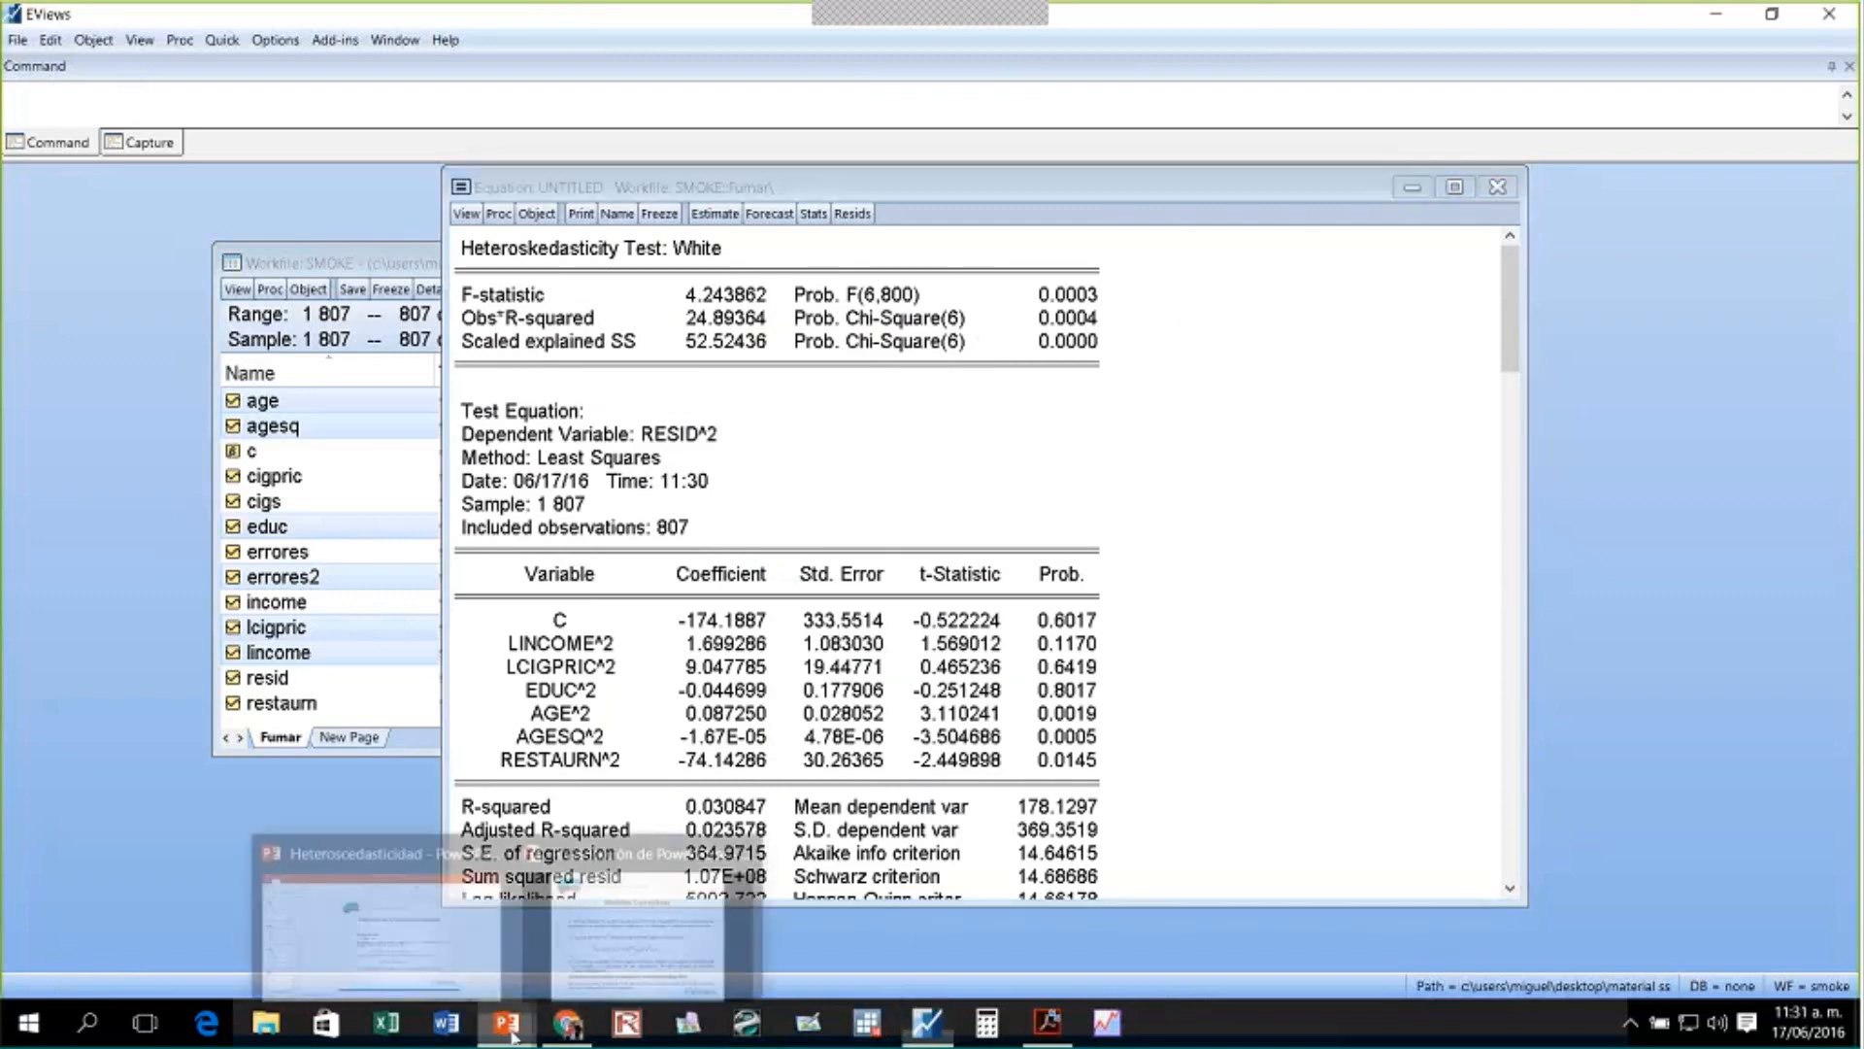
{"action": "left_click", "coordinate": [604, 920]}
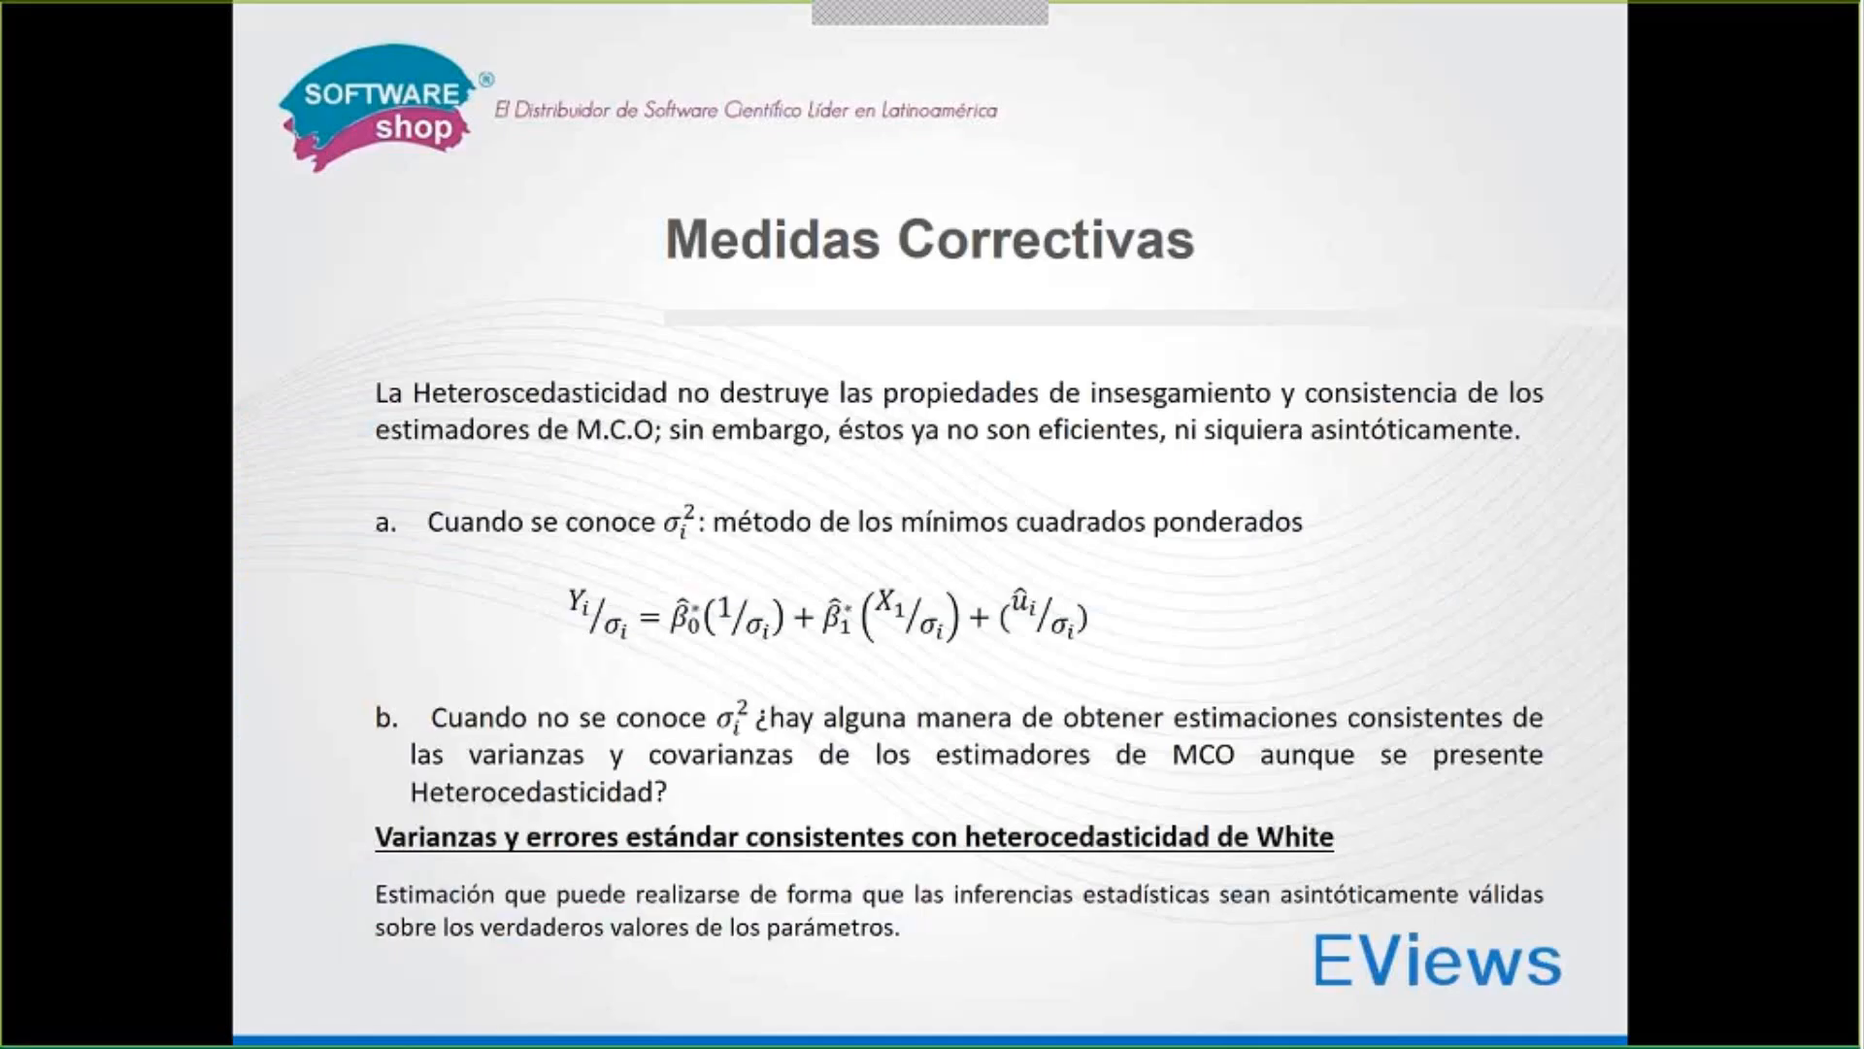
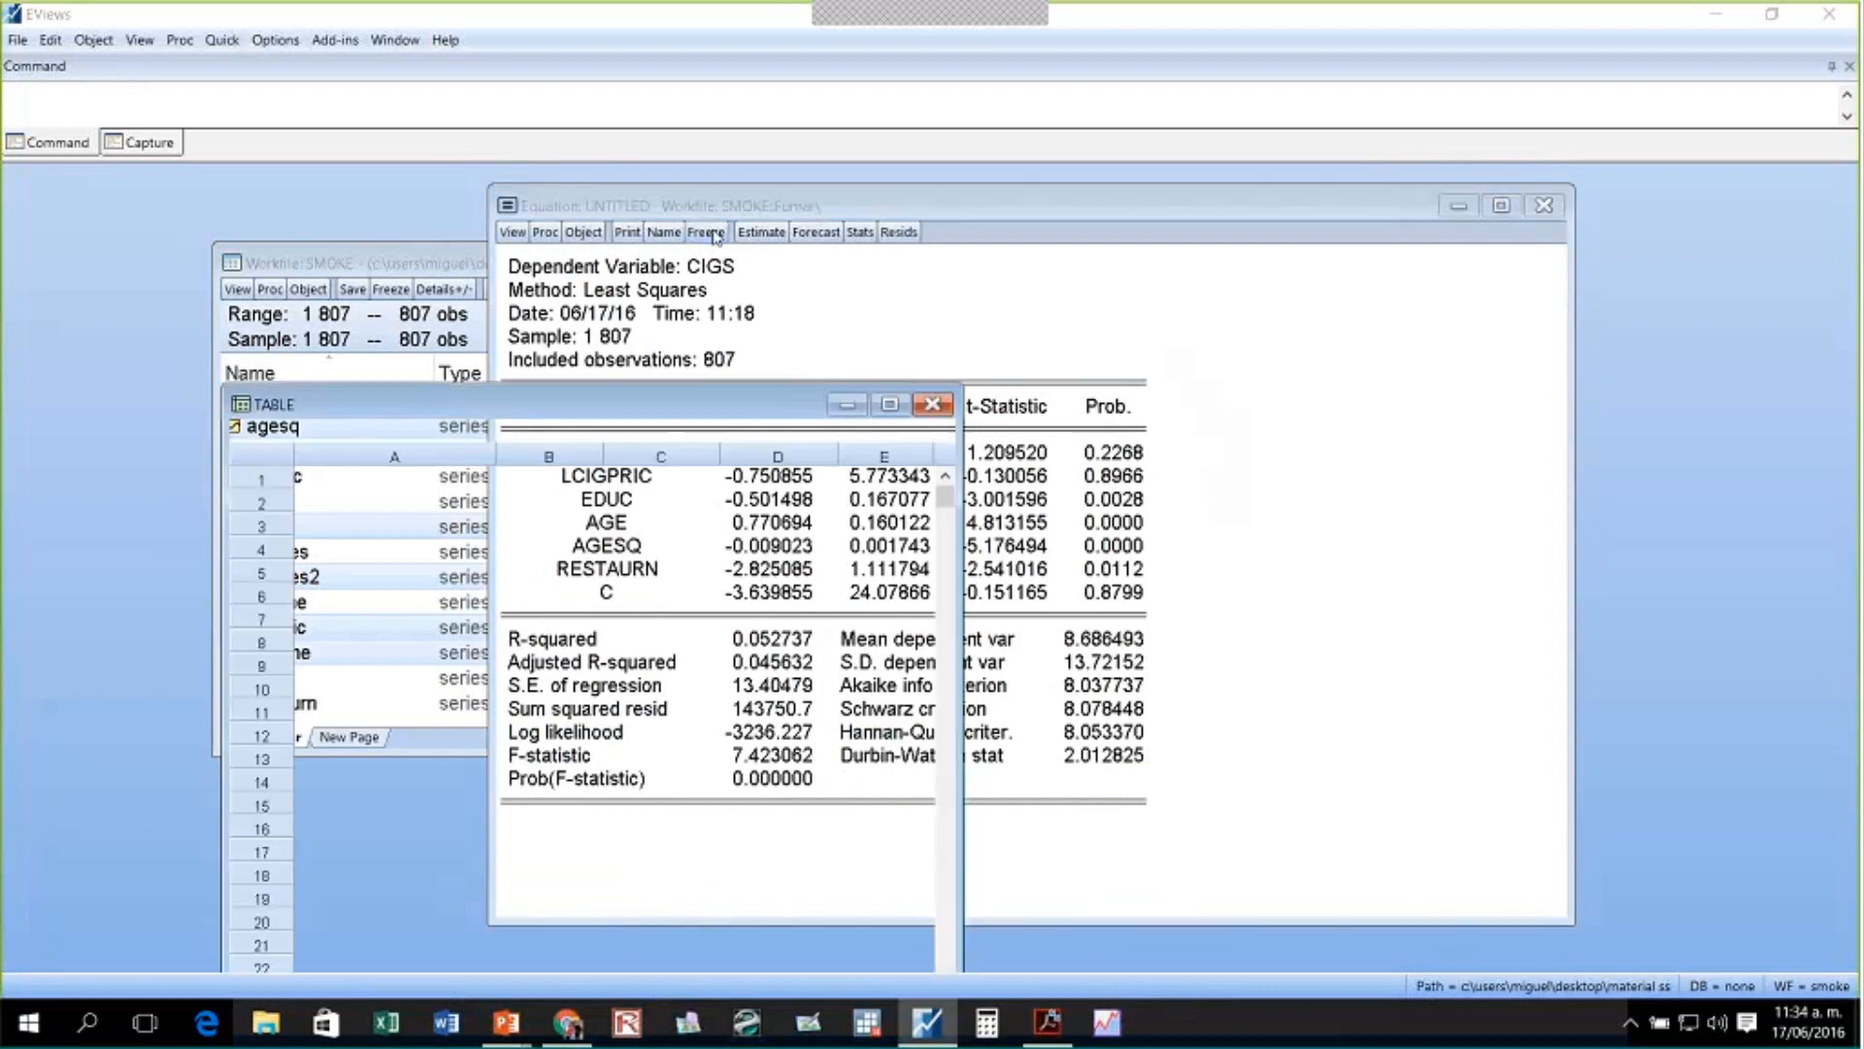
- Move the frozen least squares table clear of the equation and name it table01 with the display name m
{"action": "left_click_drag", "start_coordinate": [606, 406], "coordinate": [453, 260]}
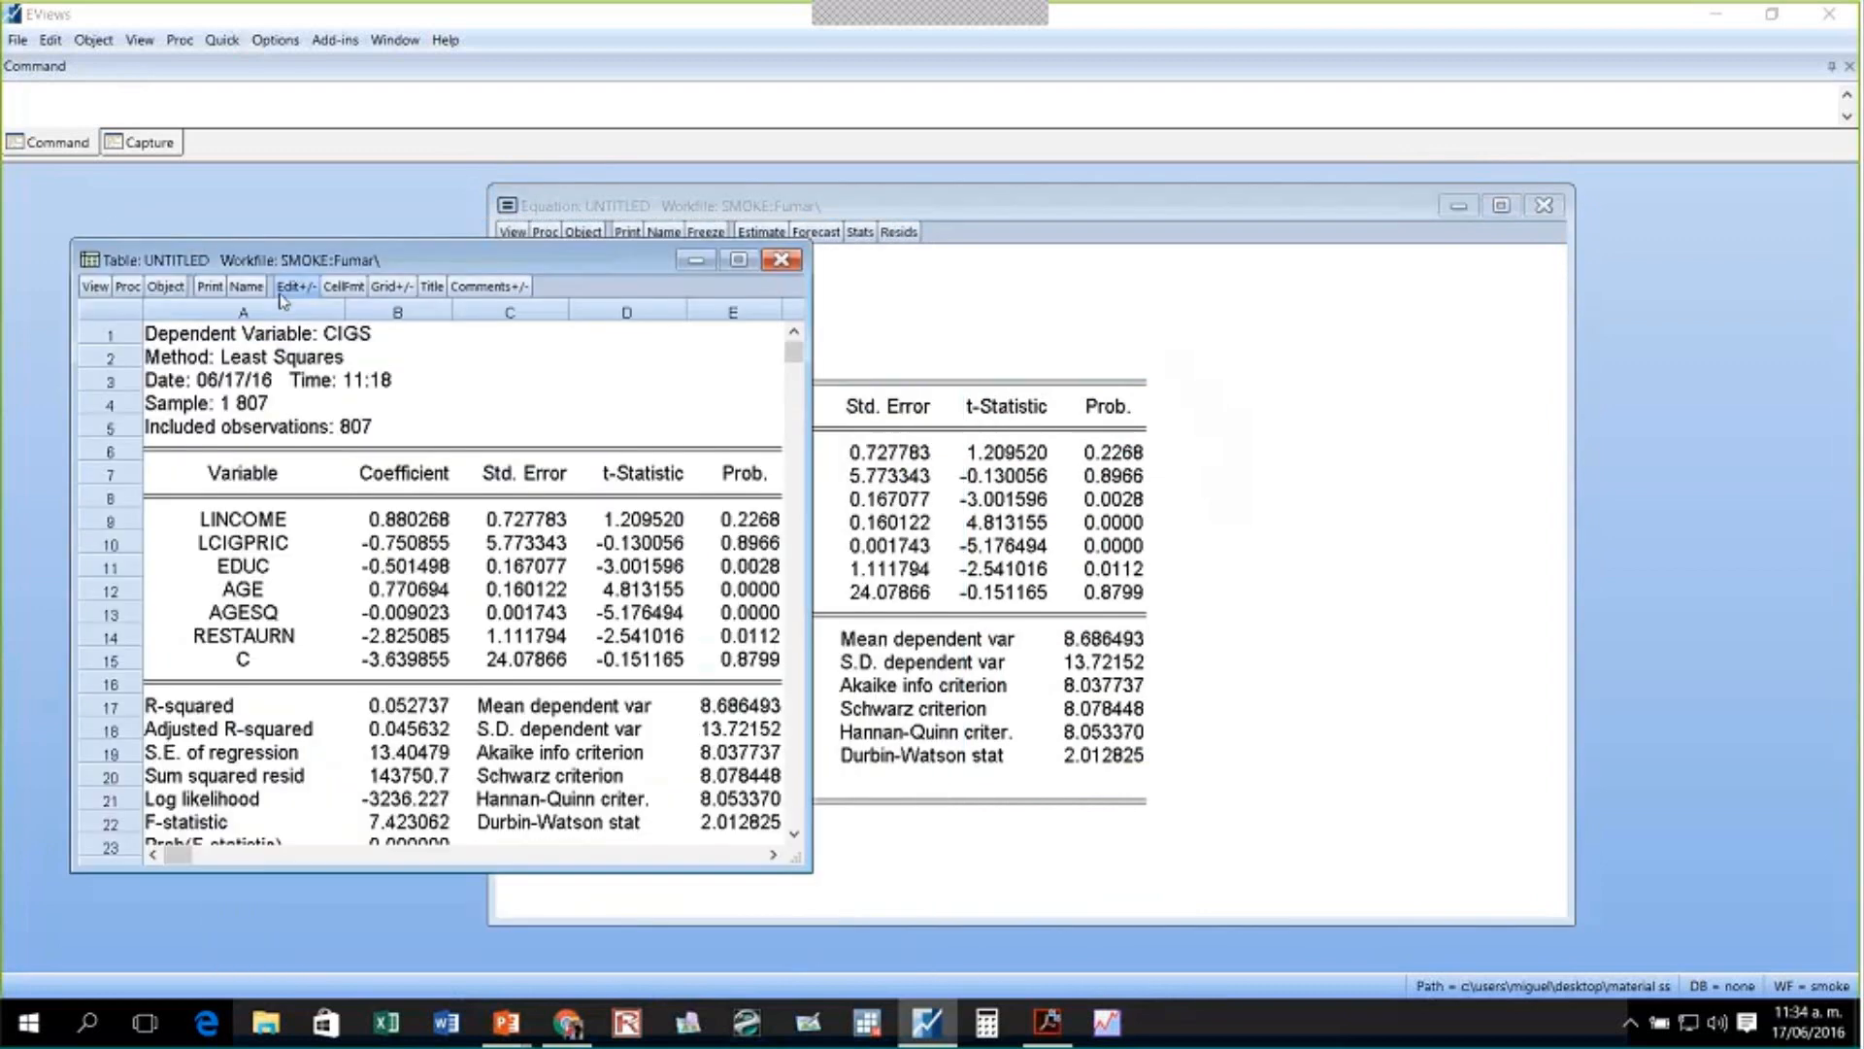
{"action": "left_click", "coordinate": [245, 286]}
{"action": "key", "text": "Tab"}
{"action": "type", "text": "m"}
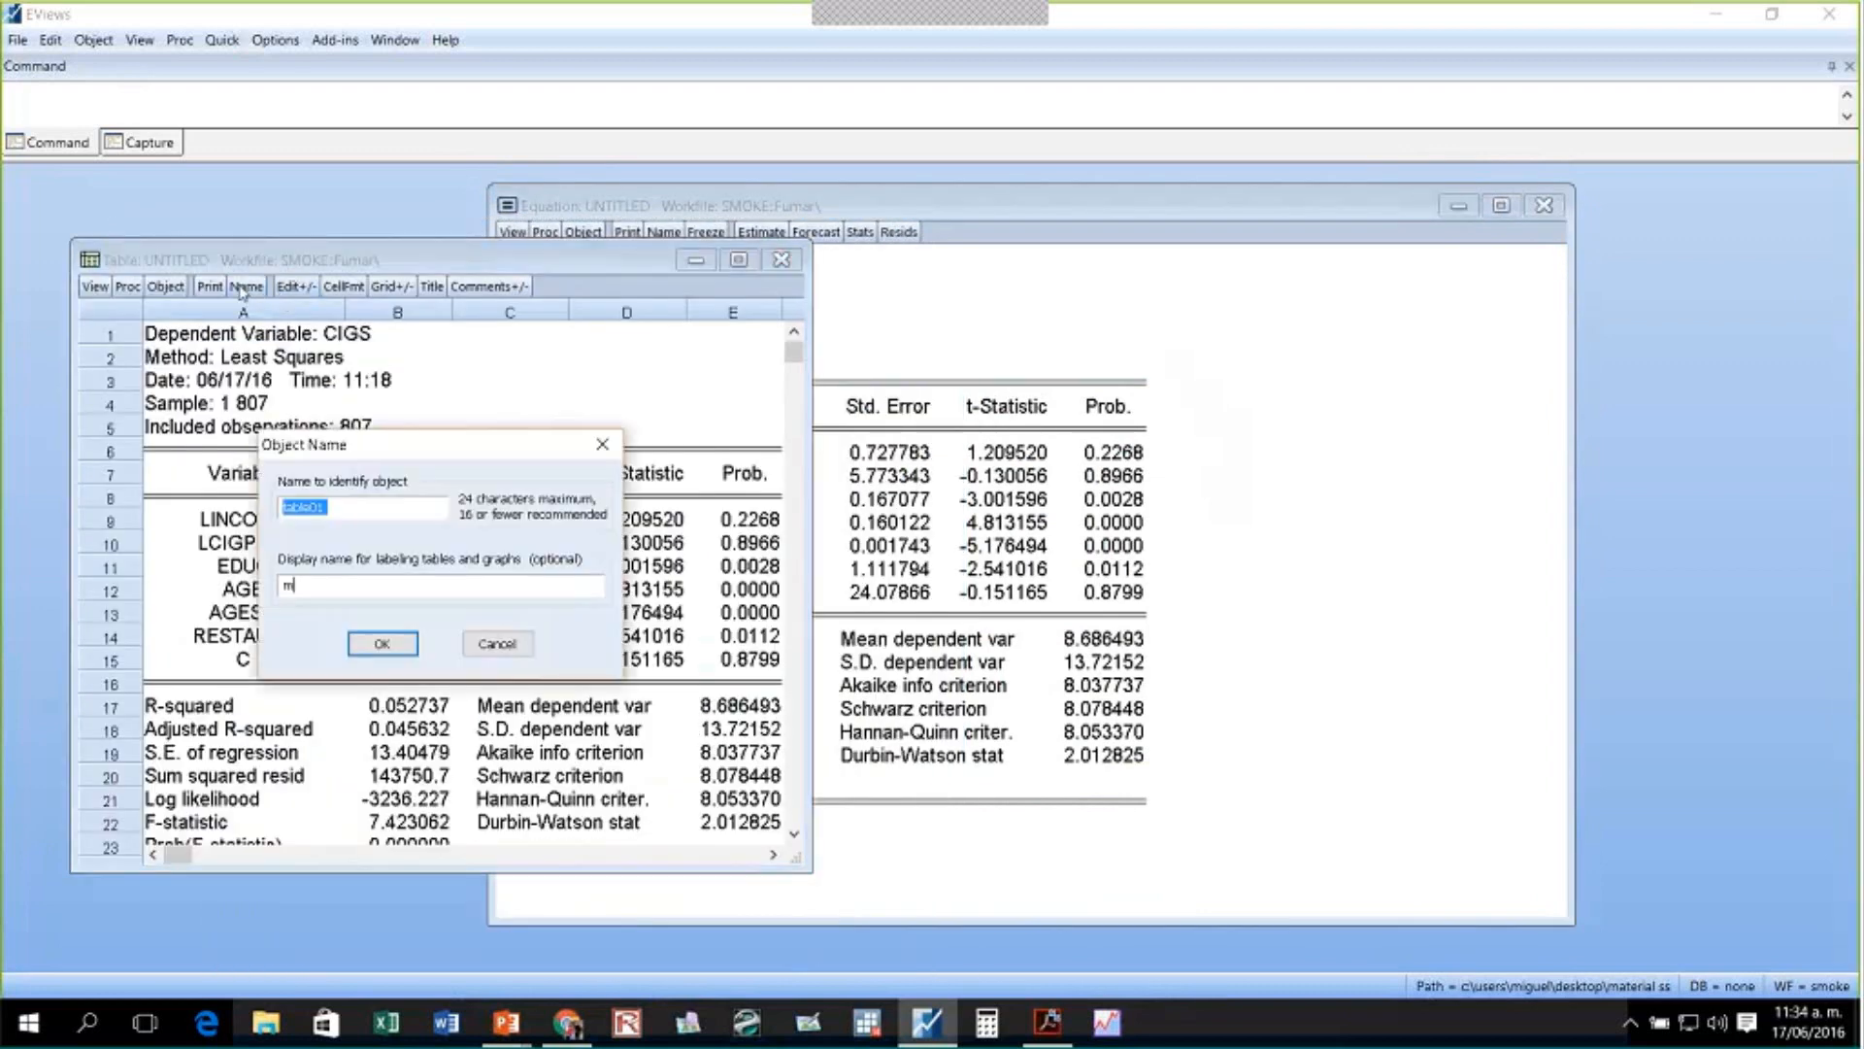
{"action": "left_click", "coordinate": [380, 644]}
- Re-estimate the equation with the Huber-White covariance method and place its window beside the frozen table for comparison
{"action": "left_click_drag", "start_coordinate": [874, 204], "coordinate": [1125, 222]}
{"action": "left_click", "coordinate": [1012, 249]}
{"action": "left_click", "coordinate": [1138, 387]}
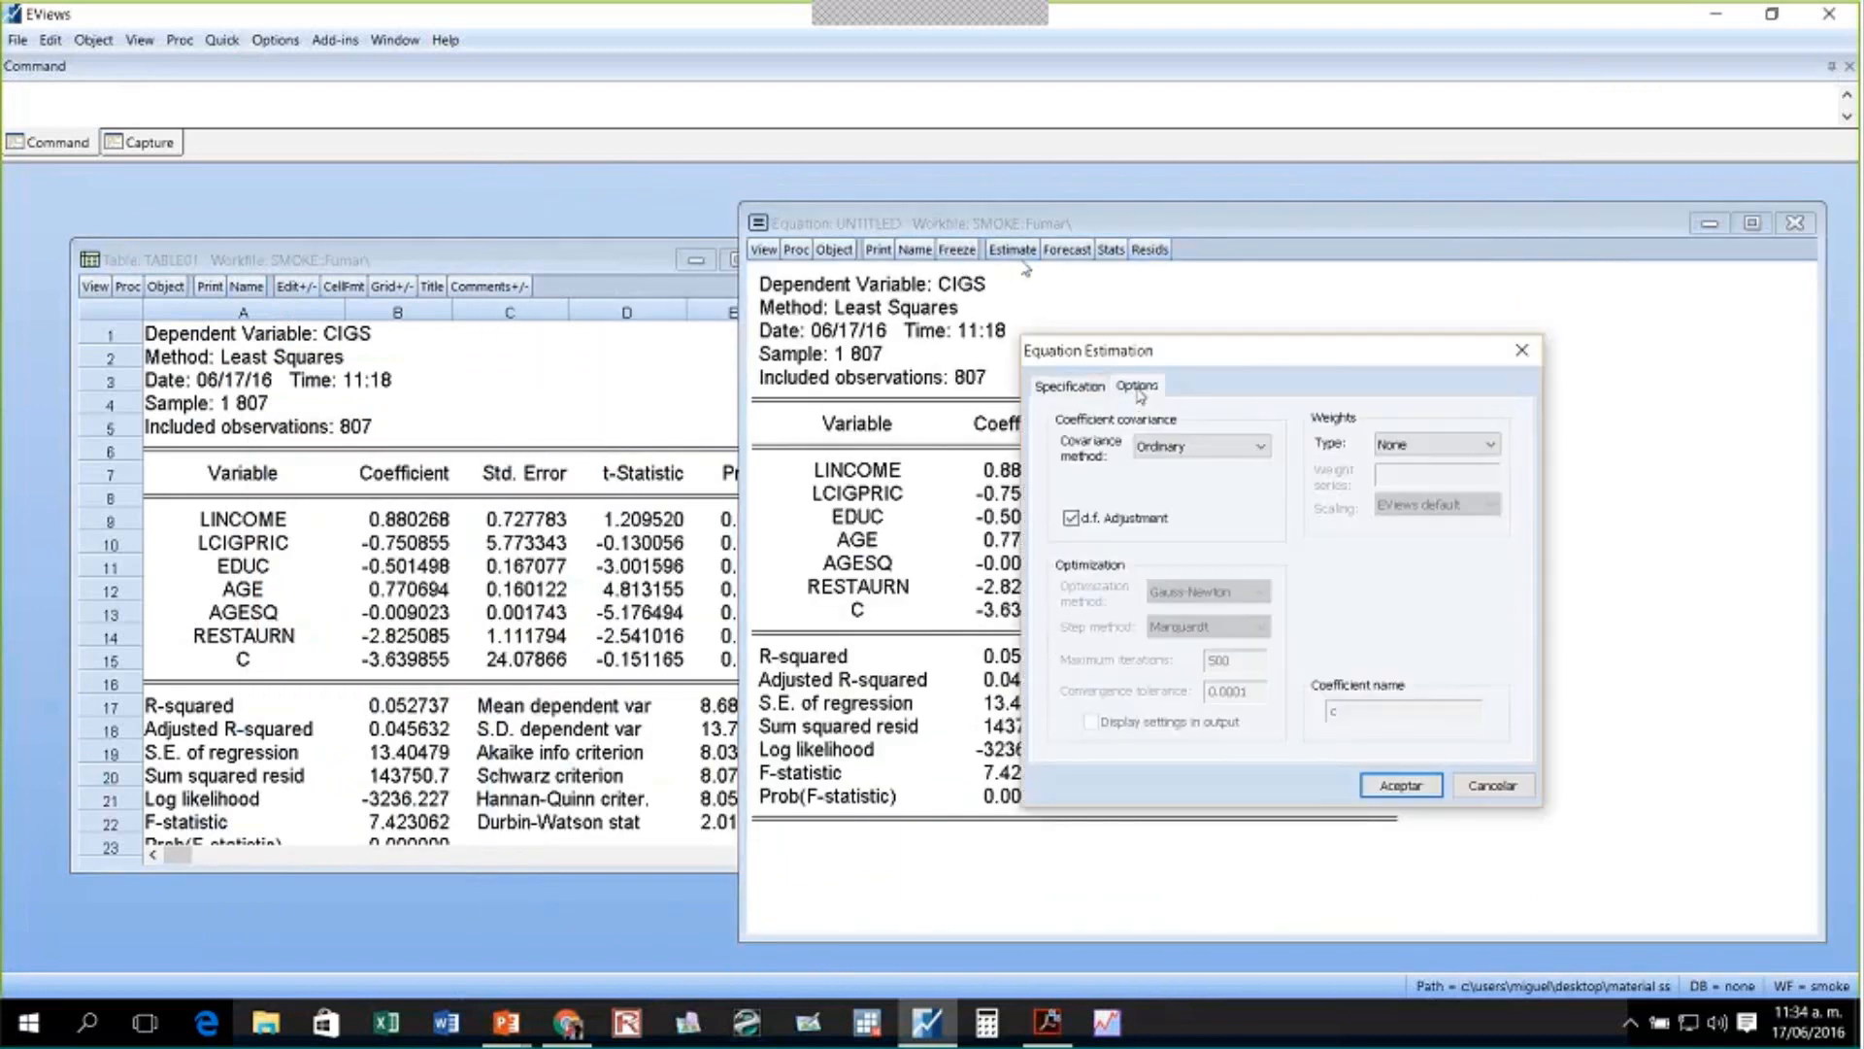
{"action": "left_click", "coordinate": [1201, 446]}
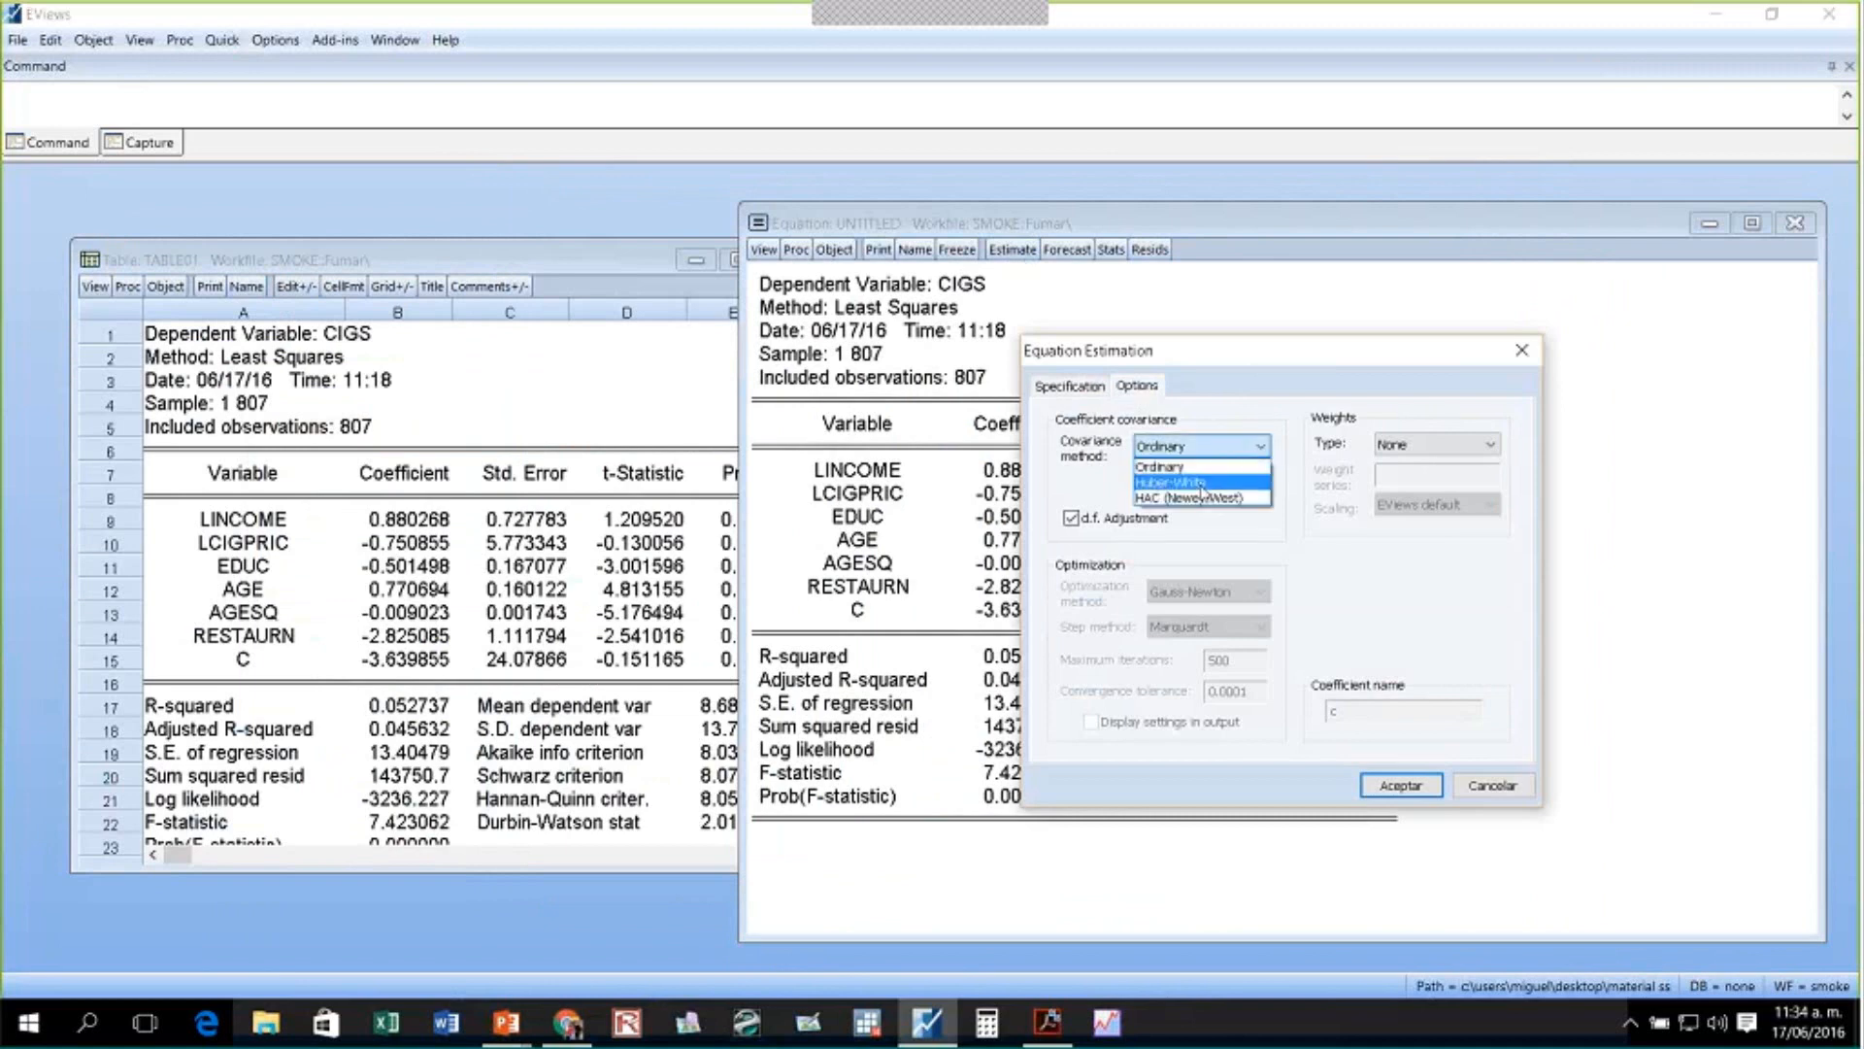
{"action": "left_click", "coordinate": [1195, 483]}
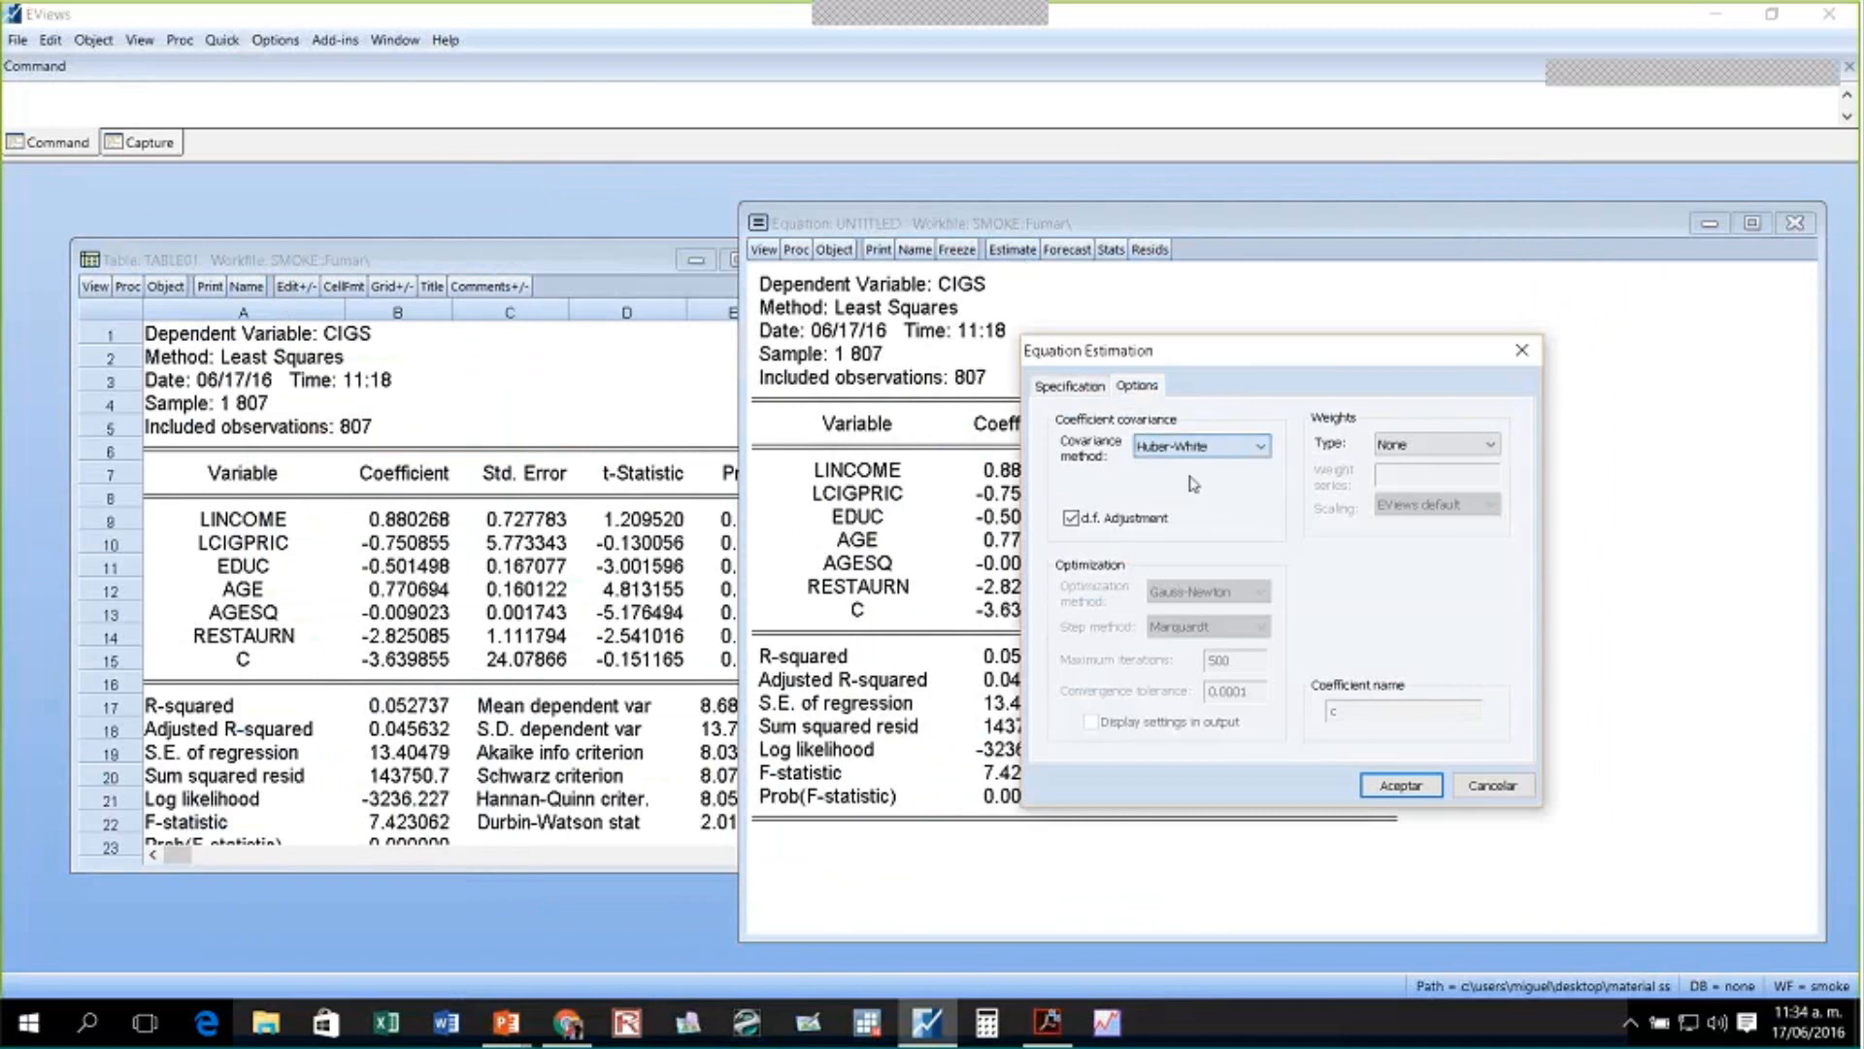
{"action": "left_click", "coordinate": [1401, 784]}
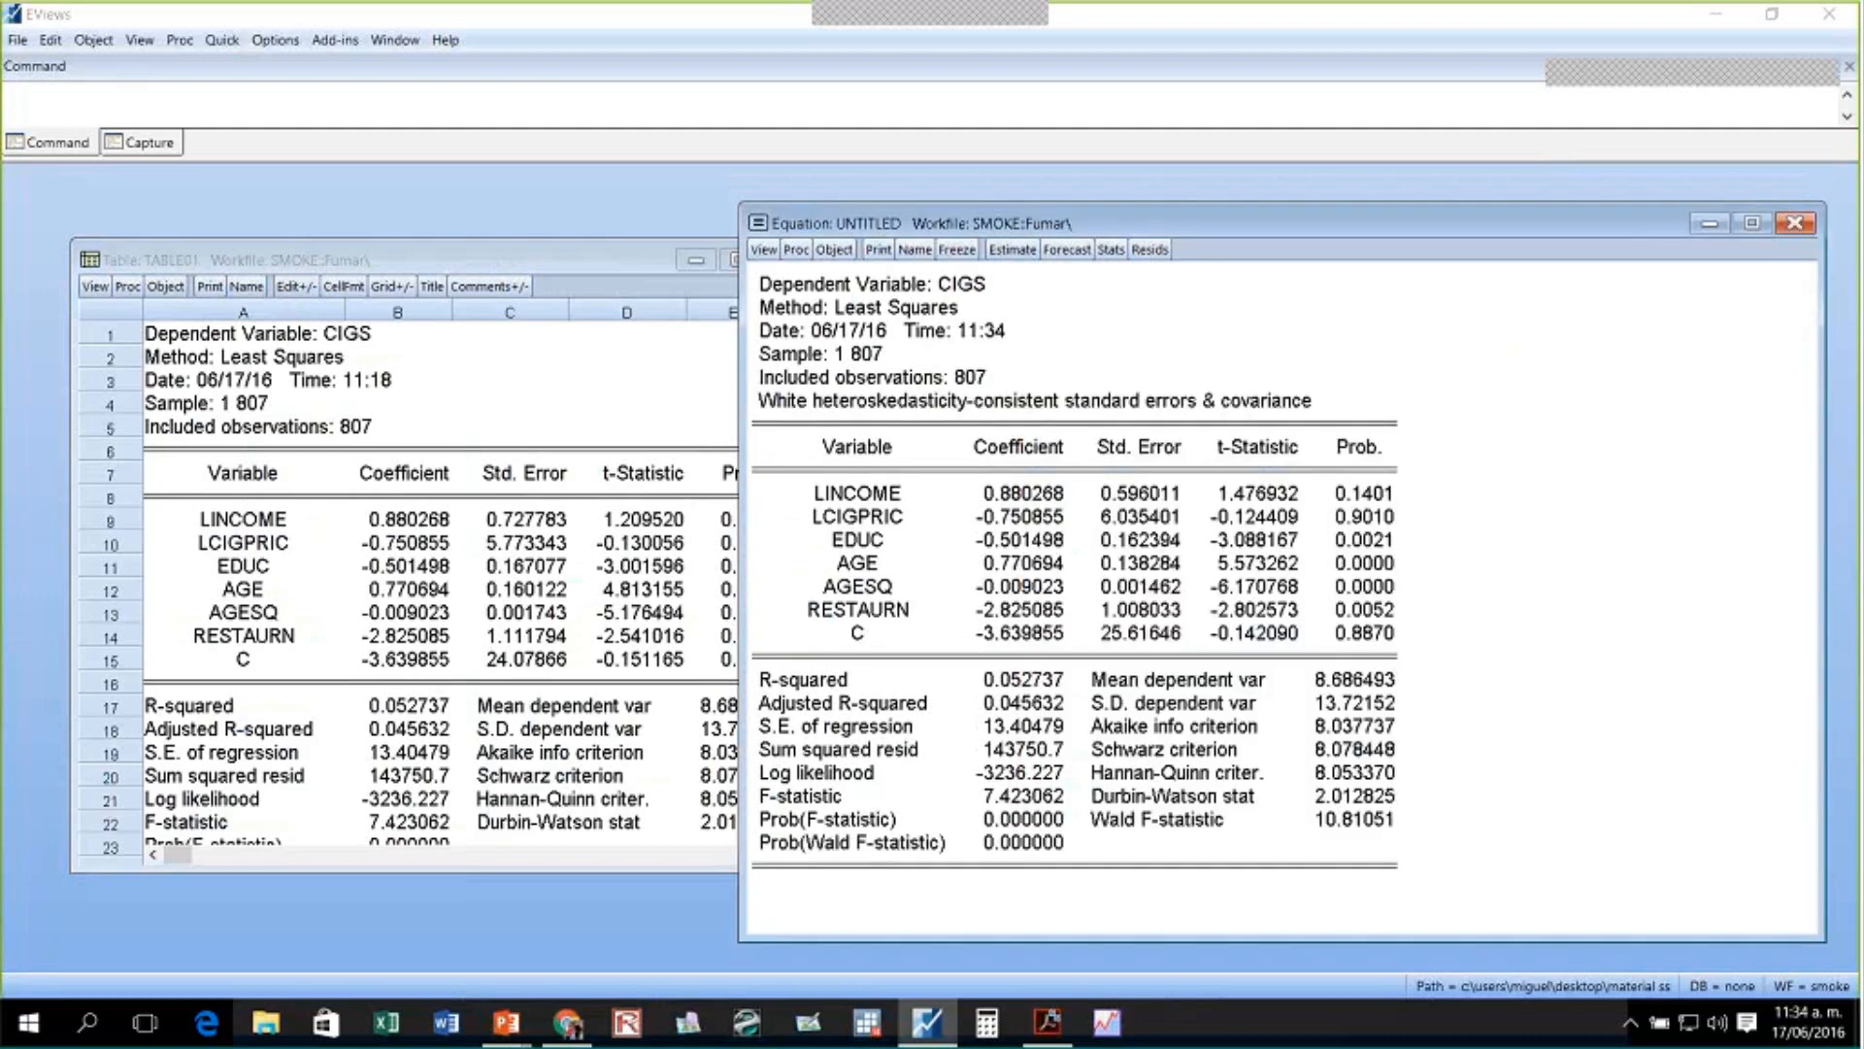
{"action": "left_click_drag", "start_coordinate": [1068, 226], "coordinate": [1131, 242]}
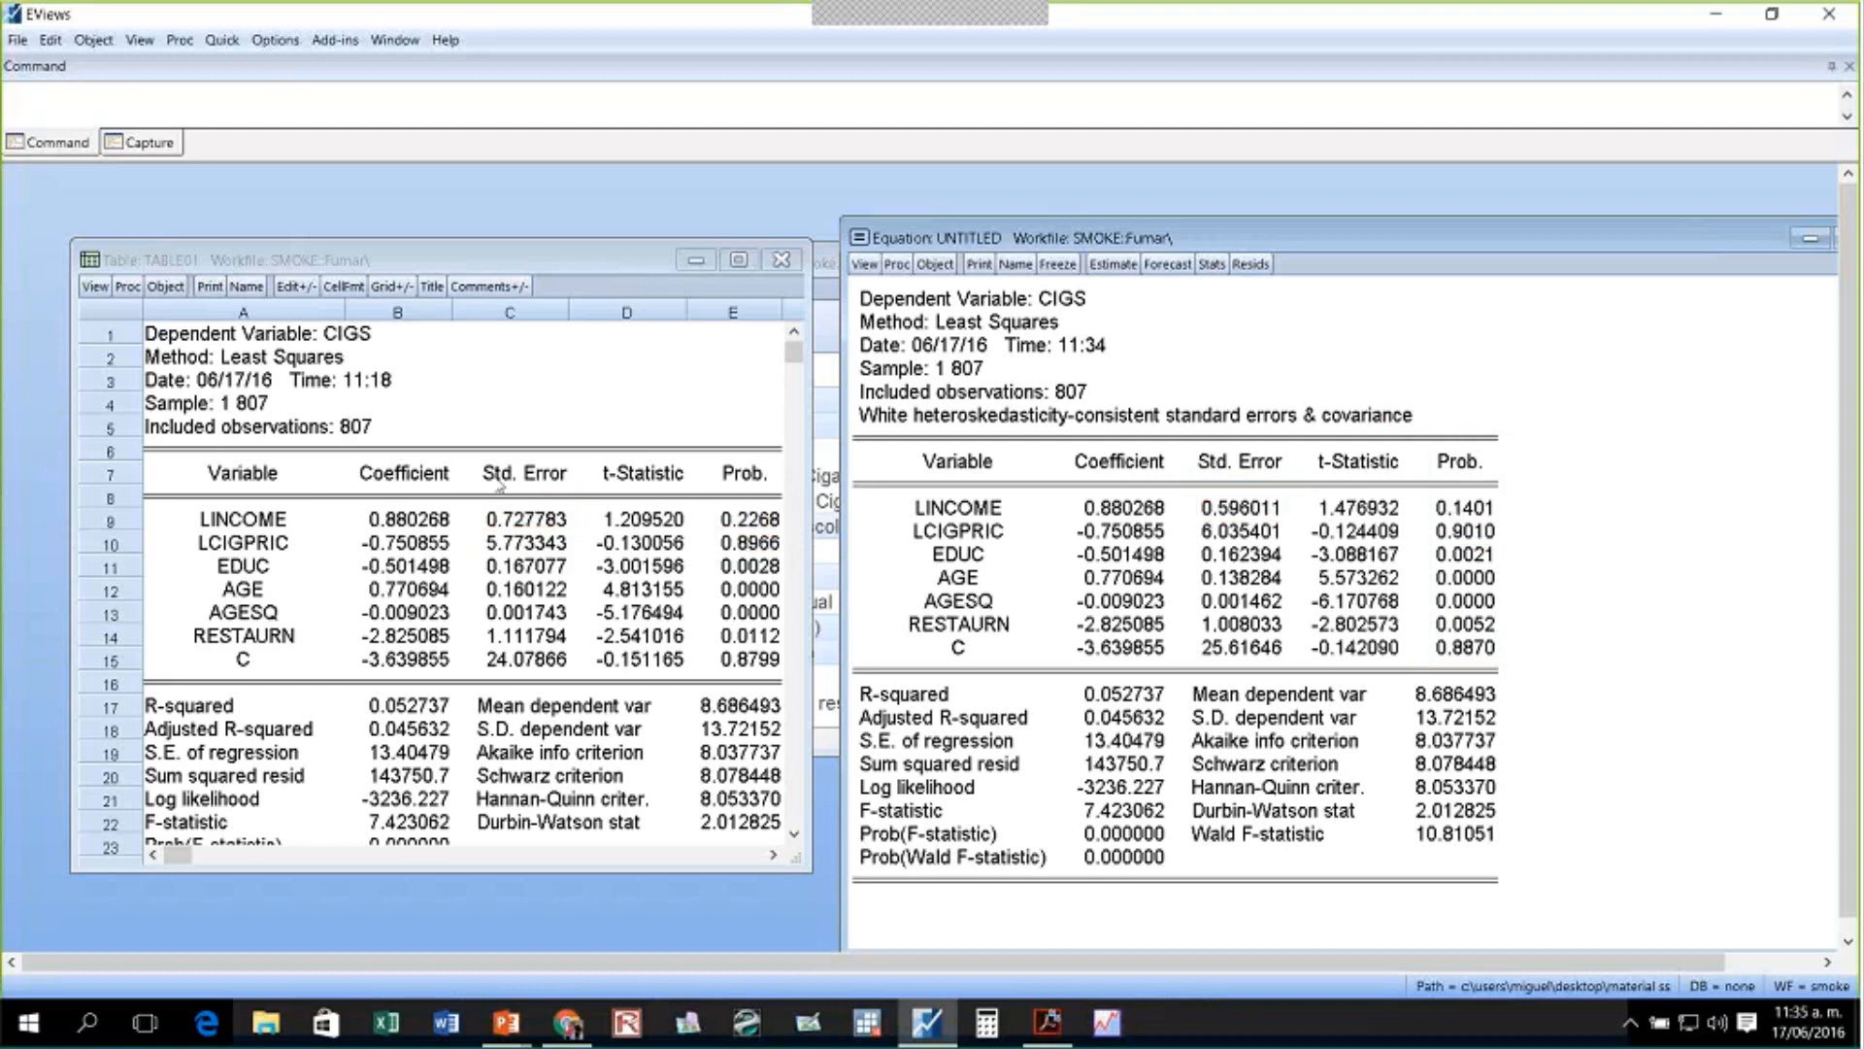
- Freeze the Huber-White estimation output as a table, name it MCO_Robust, and move it clear of the equation
{"action": "left_click", "coordinate": [1056, 264]}
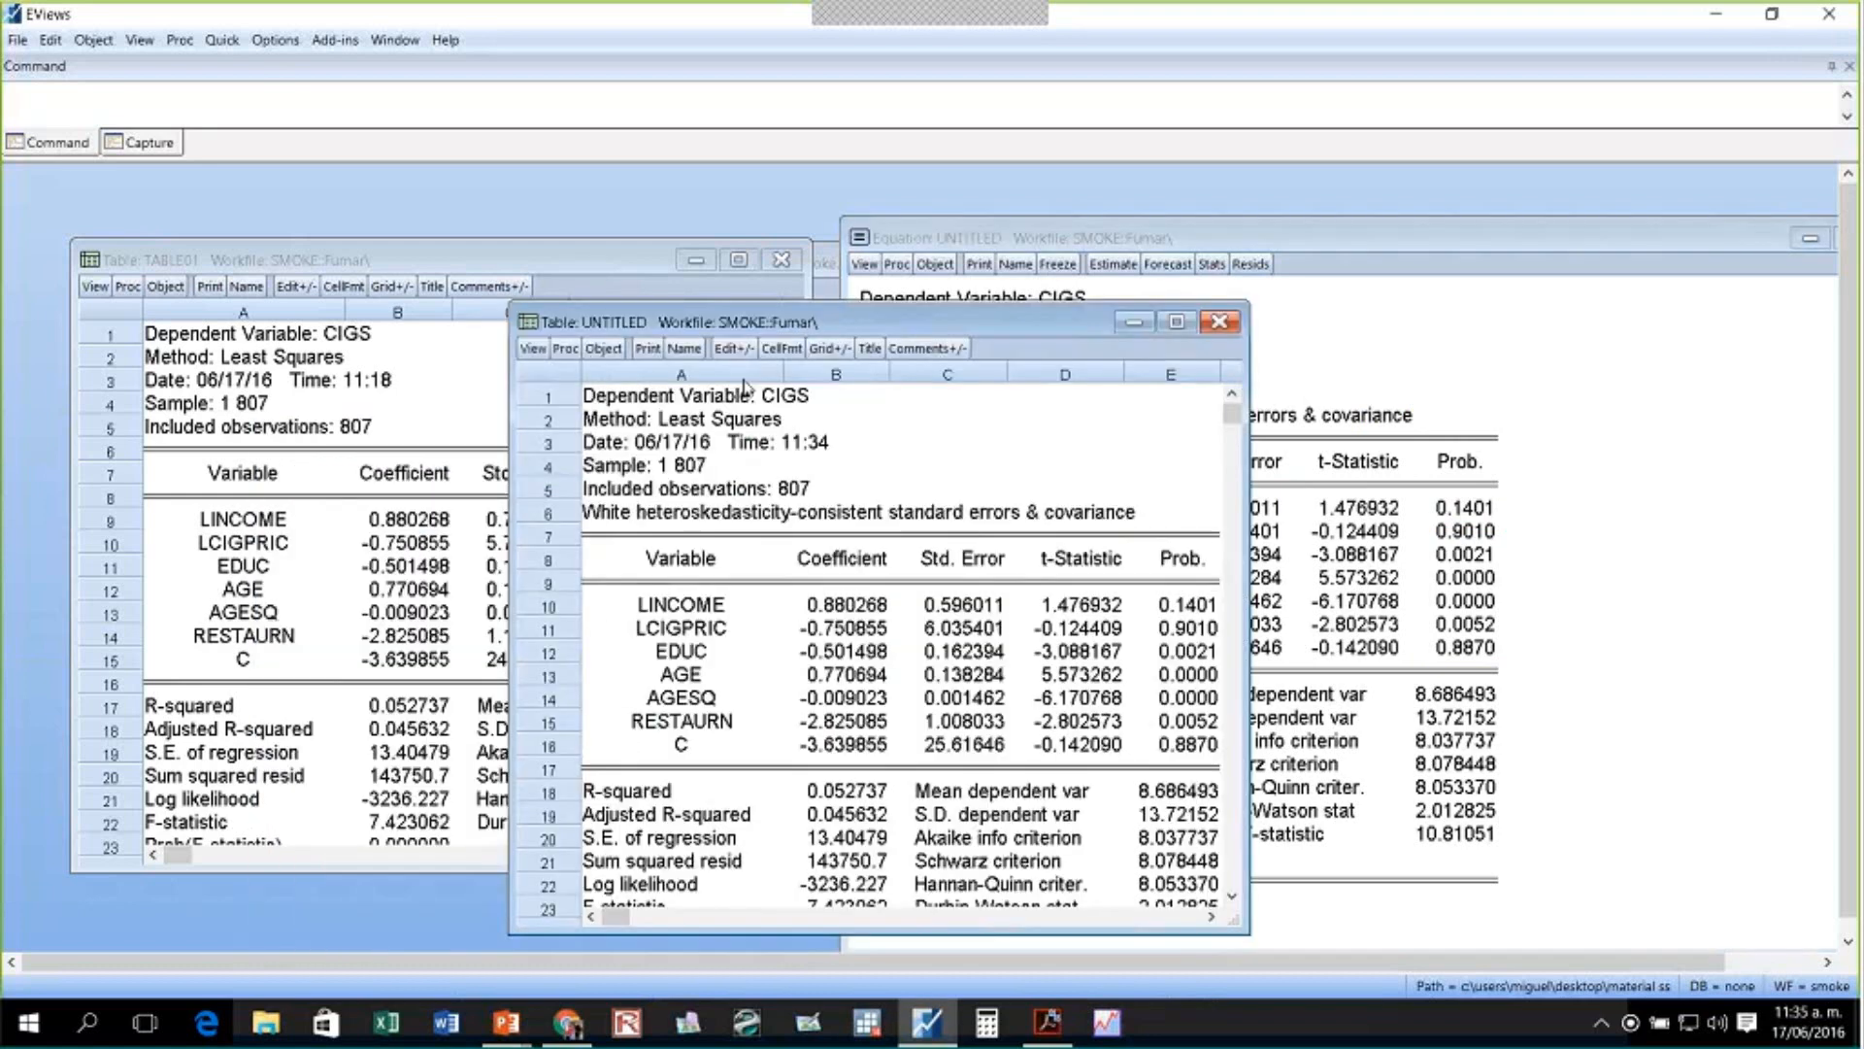
{"action": "left_click", "coordinate": [701, 350]}
{"action": "type", "text": "m"}
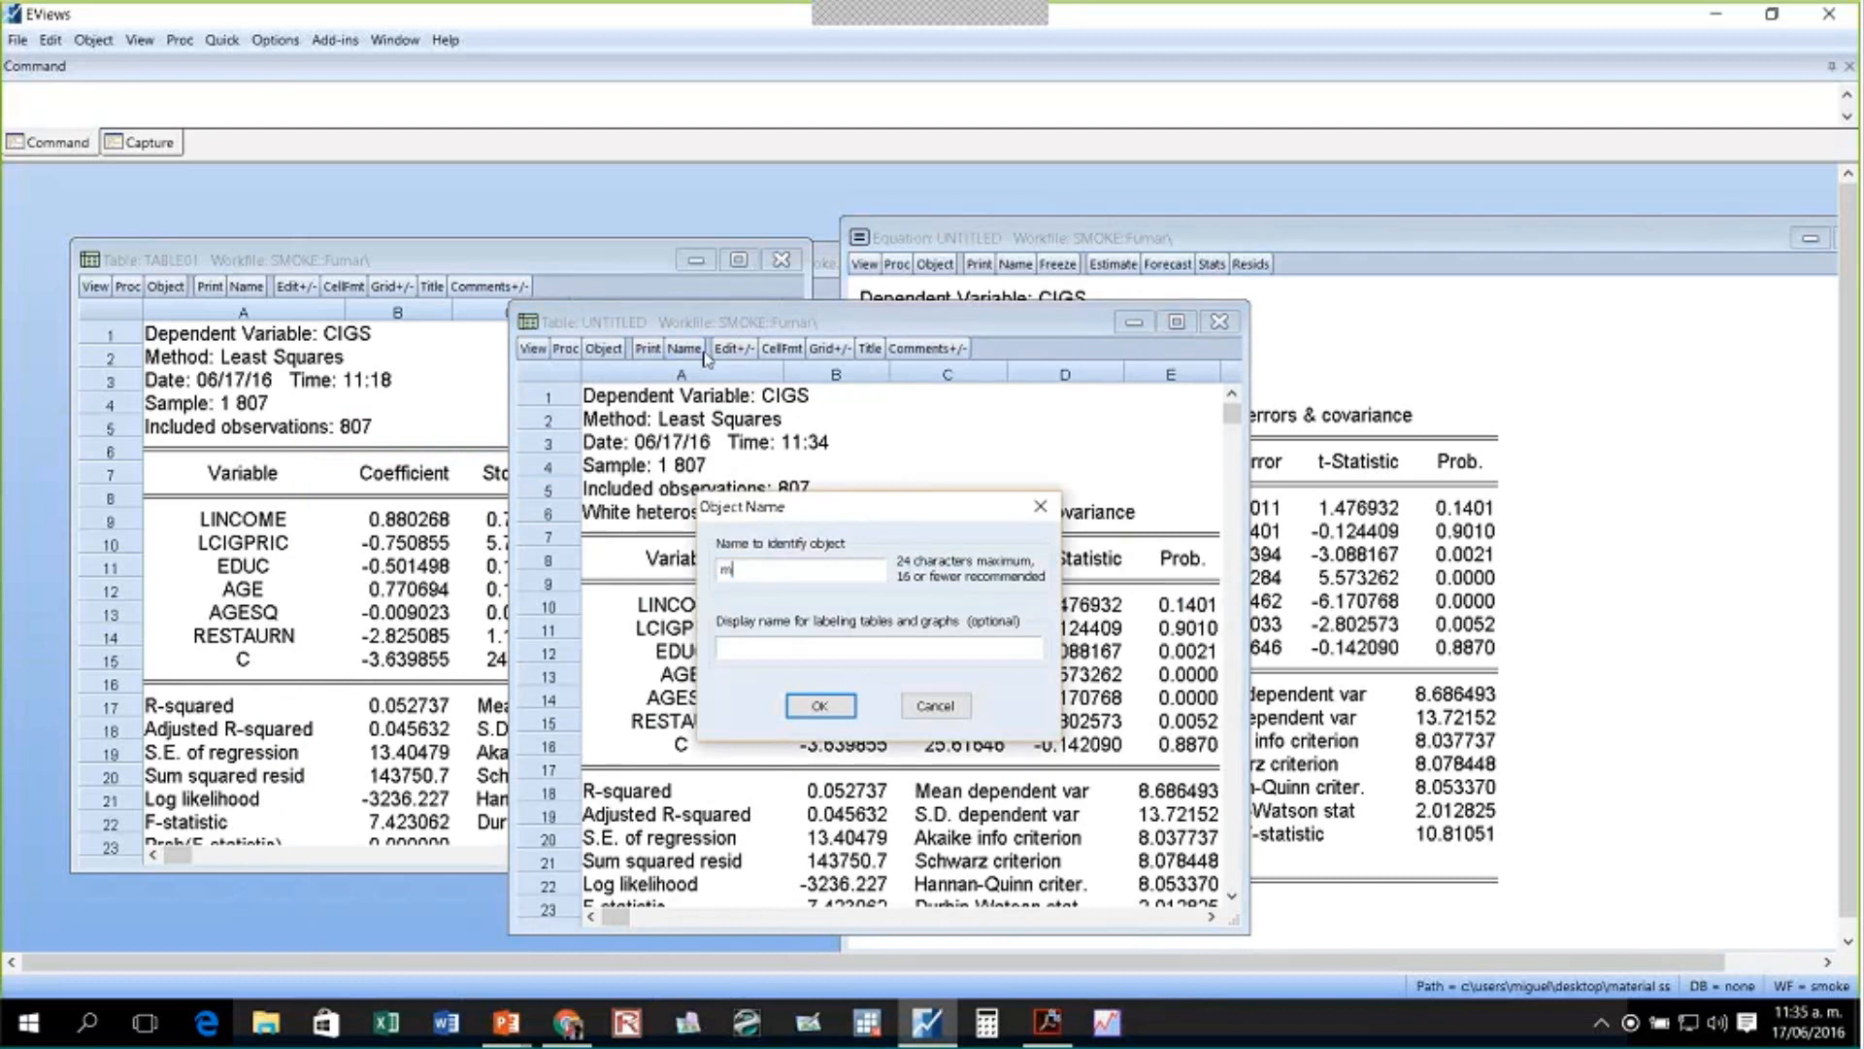
{"action": "type", "text": "CO_rOBUST"}
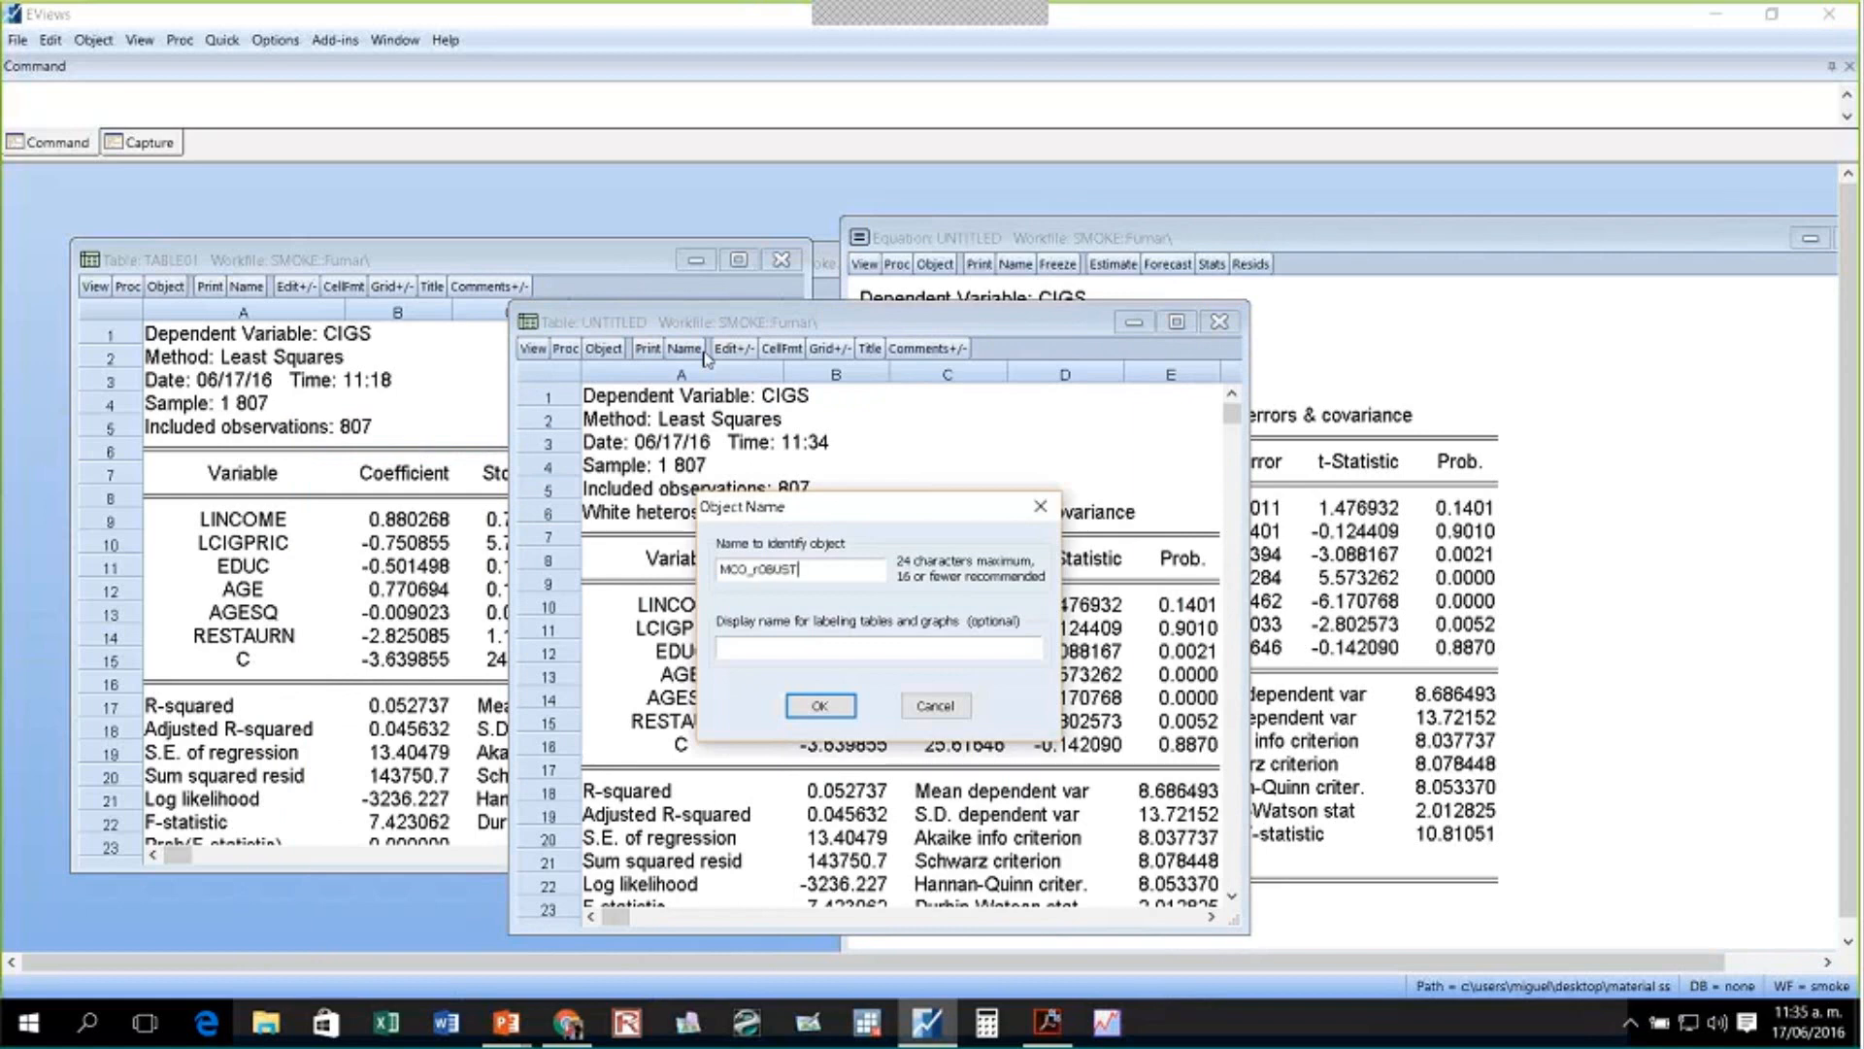
{"action": "key", "text": "BackSpace"}
{"action": "key", "text": "BackSpace"}
{"action": "key", "text": "BackSpace"}
{"action": "key", "text": "BackSpace"}
{"action": "key", "text": "BackSpace"}
{"action": "key", "text": "BackSpace"}
{"action": "type", "text": "Robust"}
{"action": "left_click", "coordinate": [822, 705]}
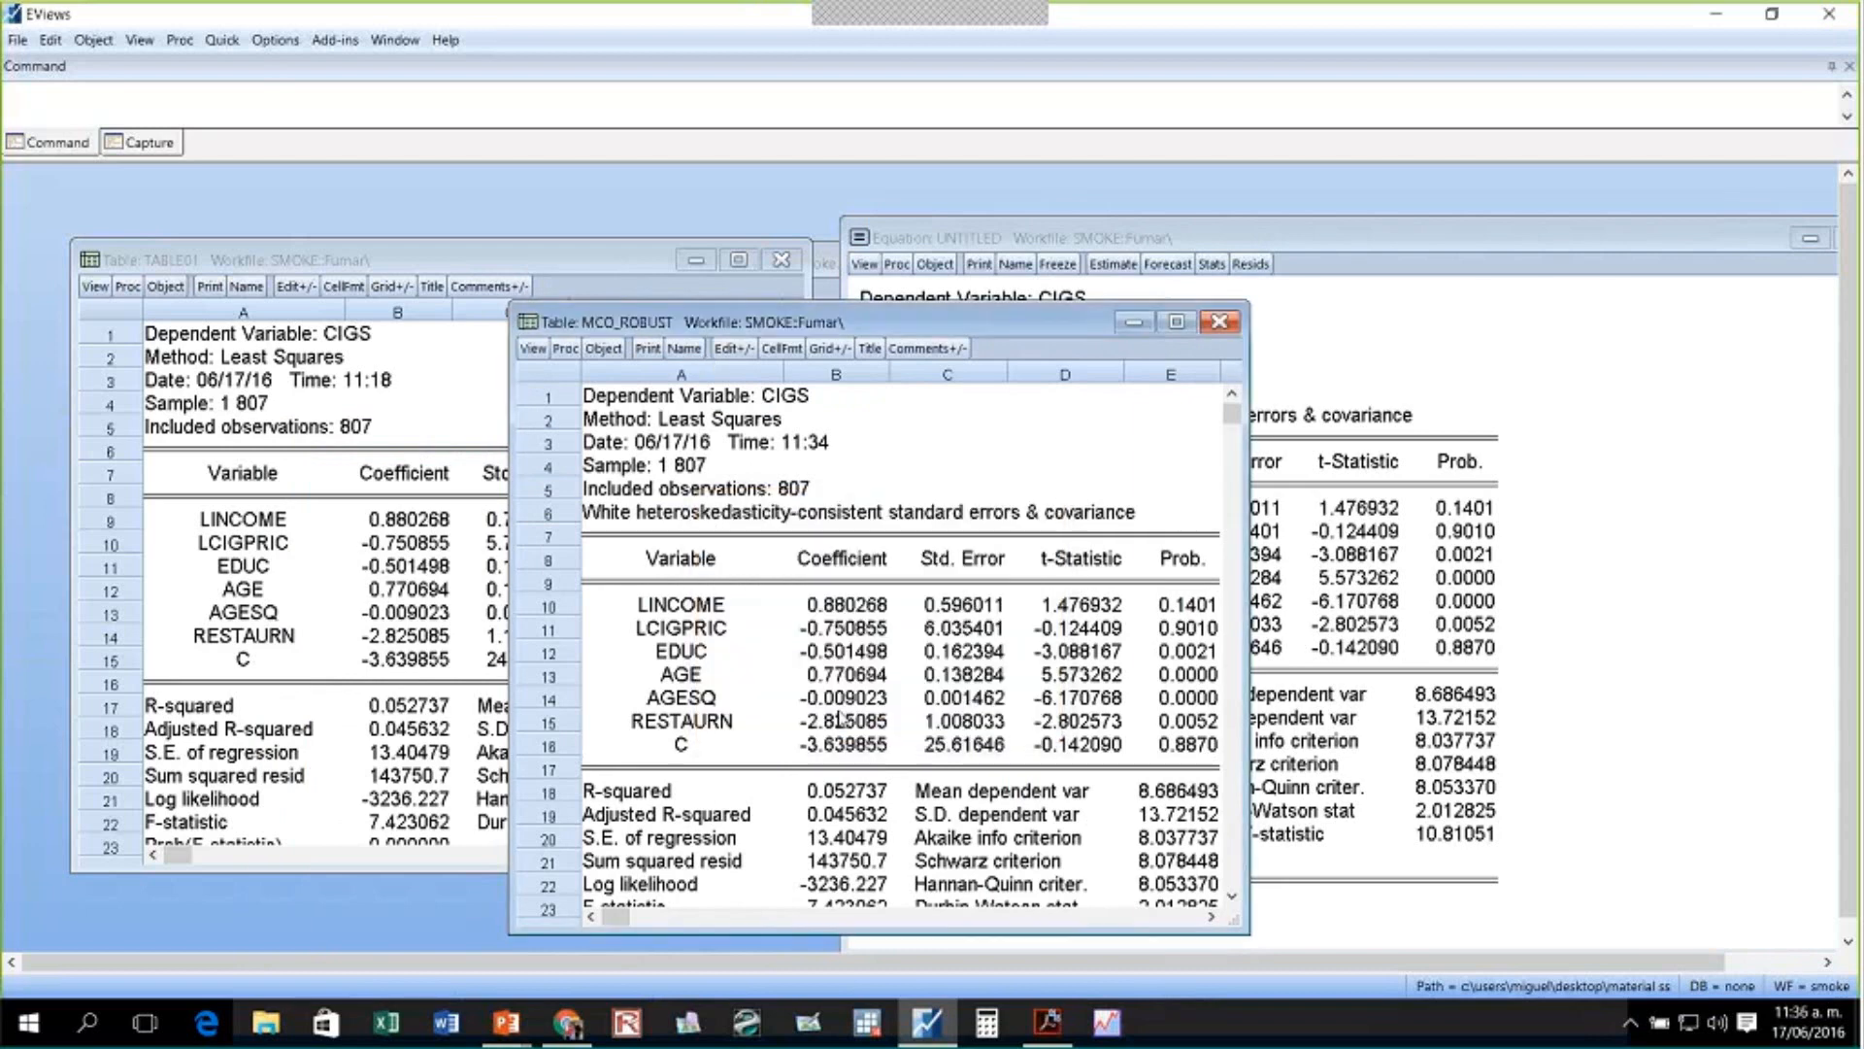
{"action": "left_click_drag", "start_coordinate": [843, 316], "coordinate": [879, 260]}
- Re-estimate the cigs equation by least squares with the Ordinary coefficient covariance method
{"action": "left_click", "coordinate": [1338, 243]}
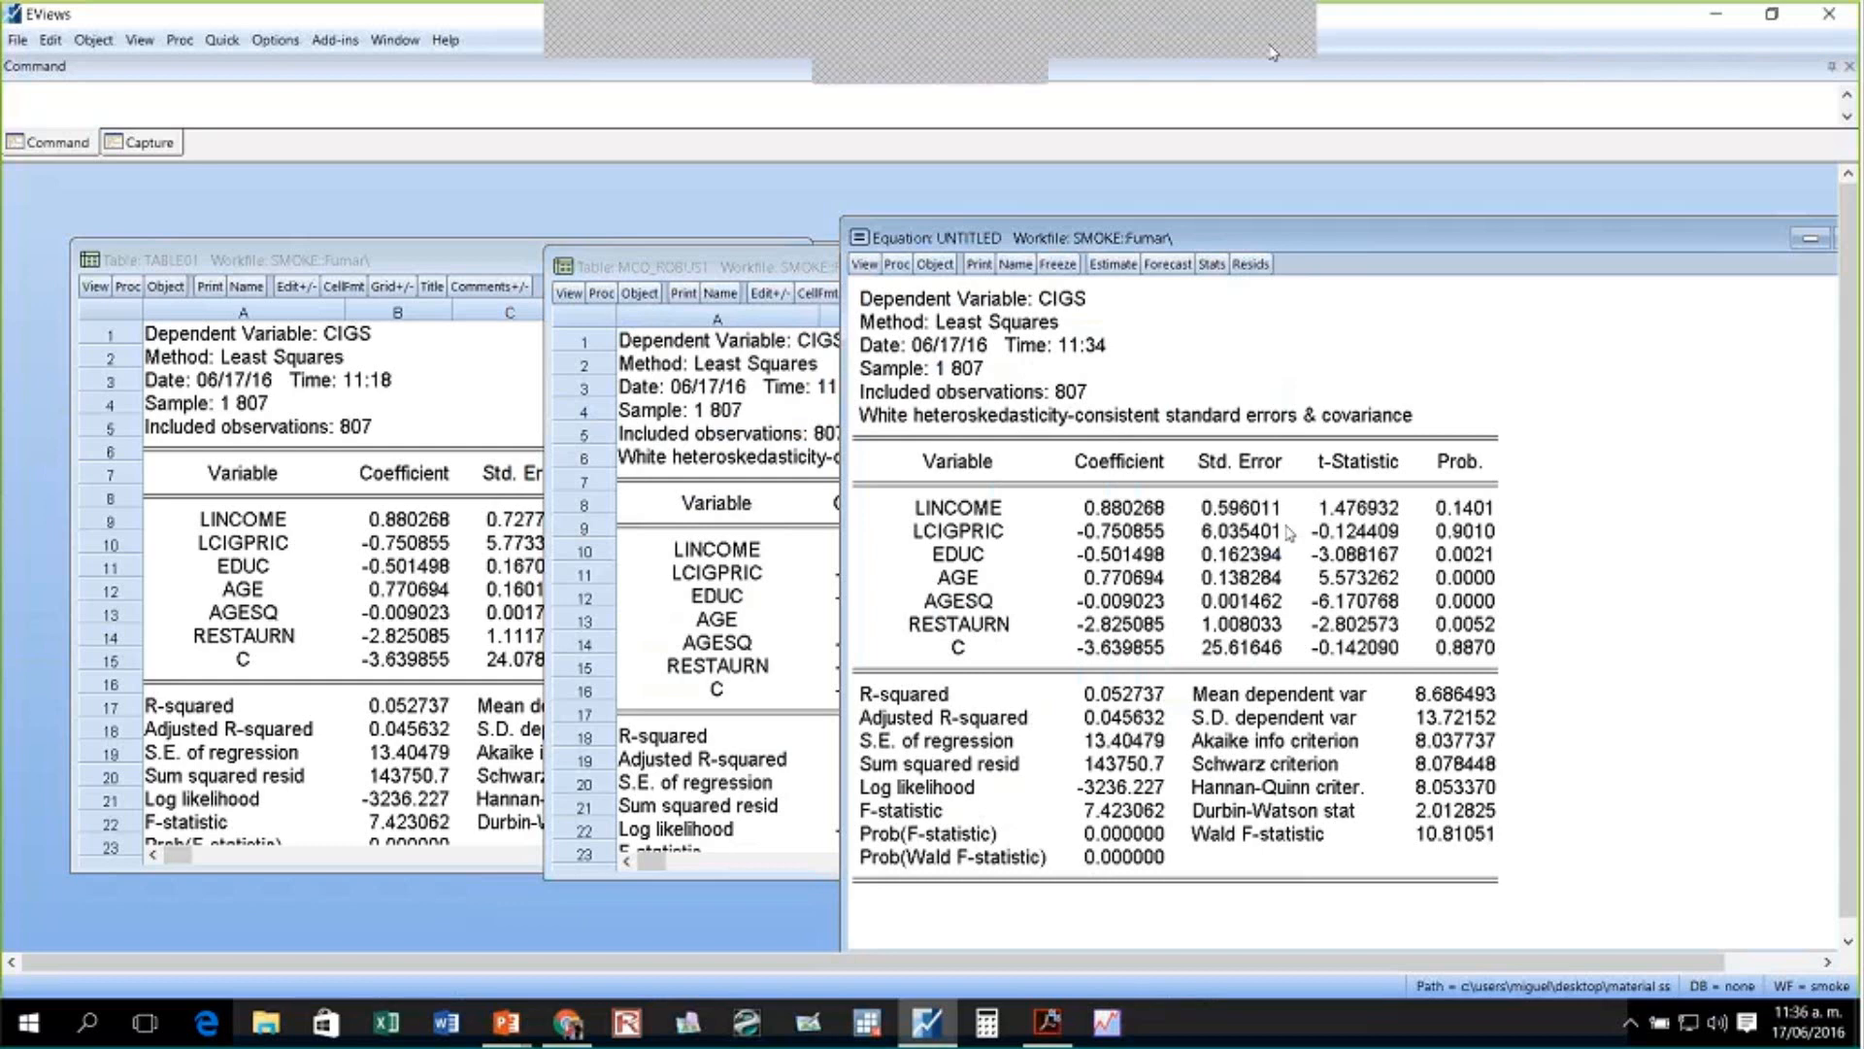
{"action": "left_click", "coordinate": [1299, 33]}
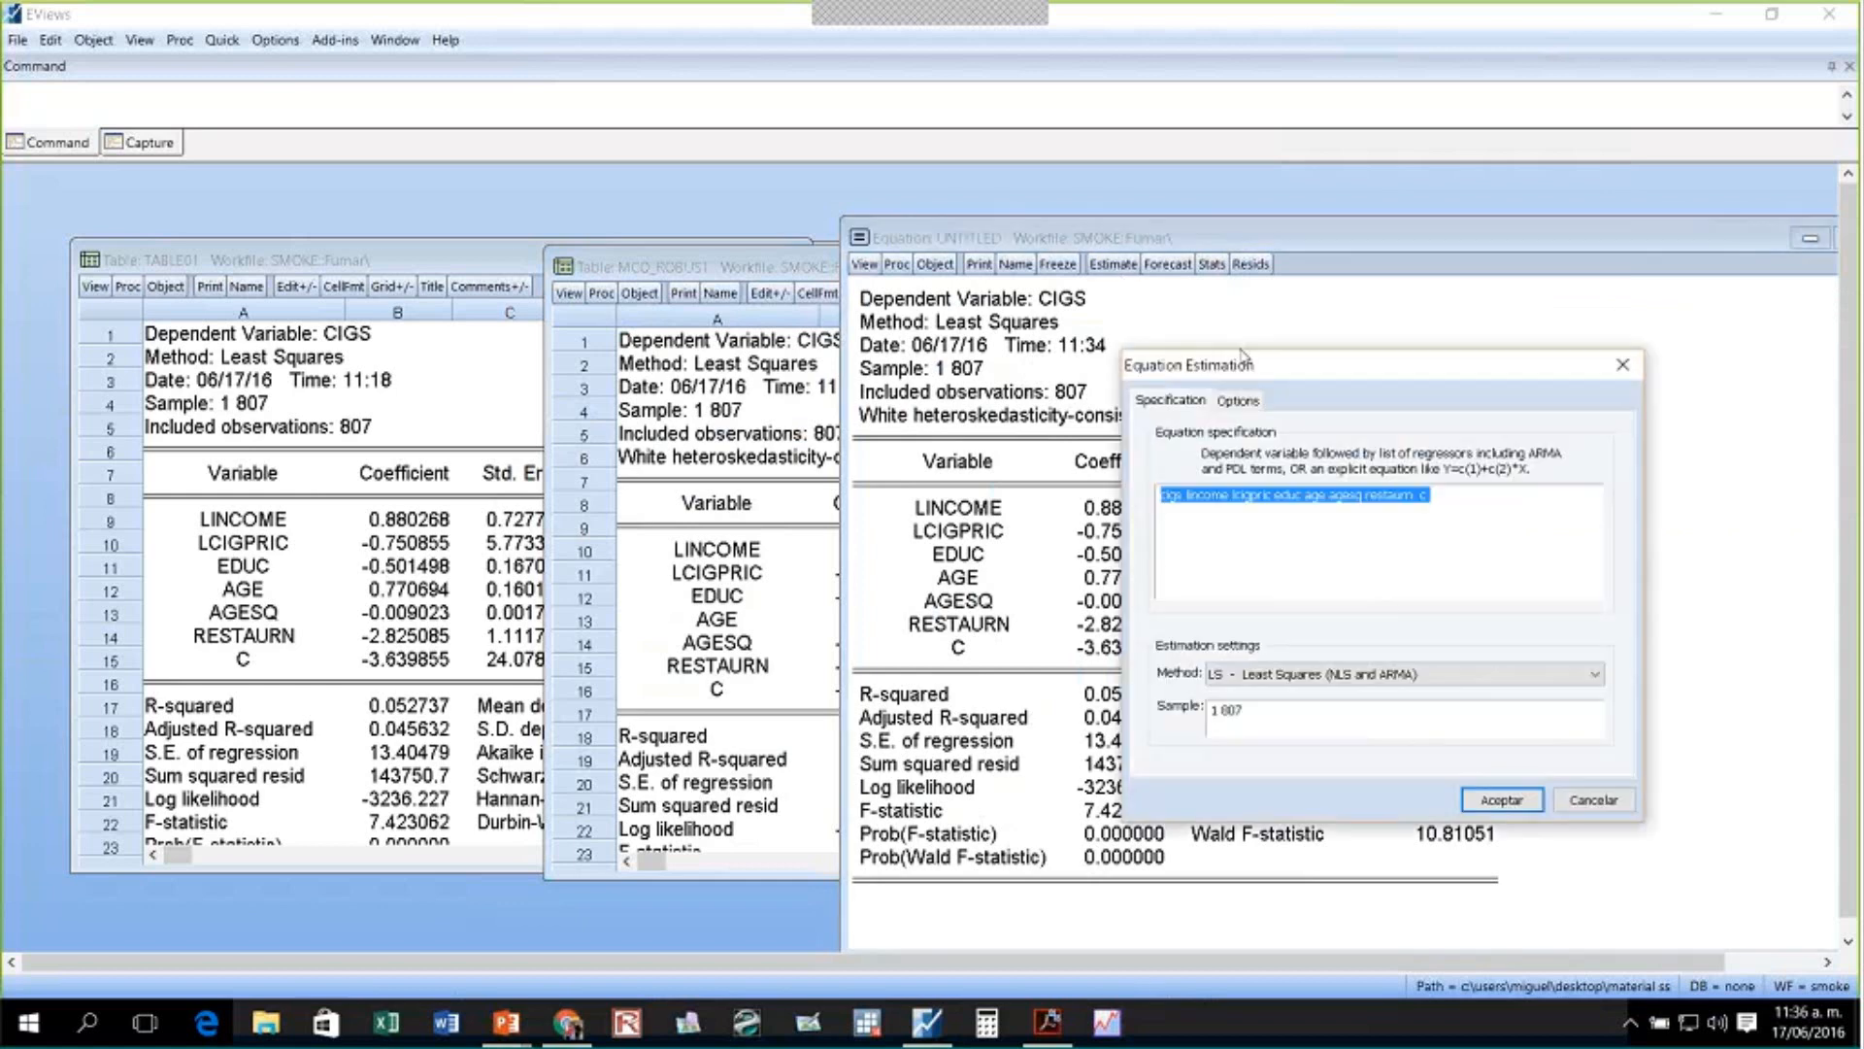
{"action": "left_click", "coordinate": [1242, 402]}
{"action": "left_click", "coordinate": [1303, 461]}
{"action": "left_click", "coordinate": [1262, 481]}
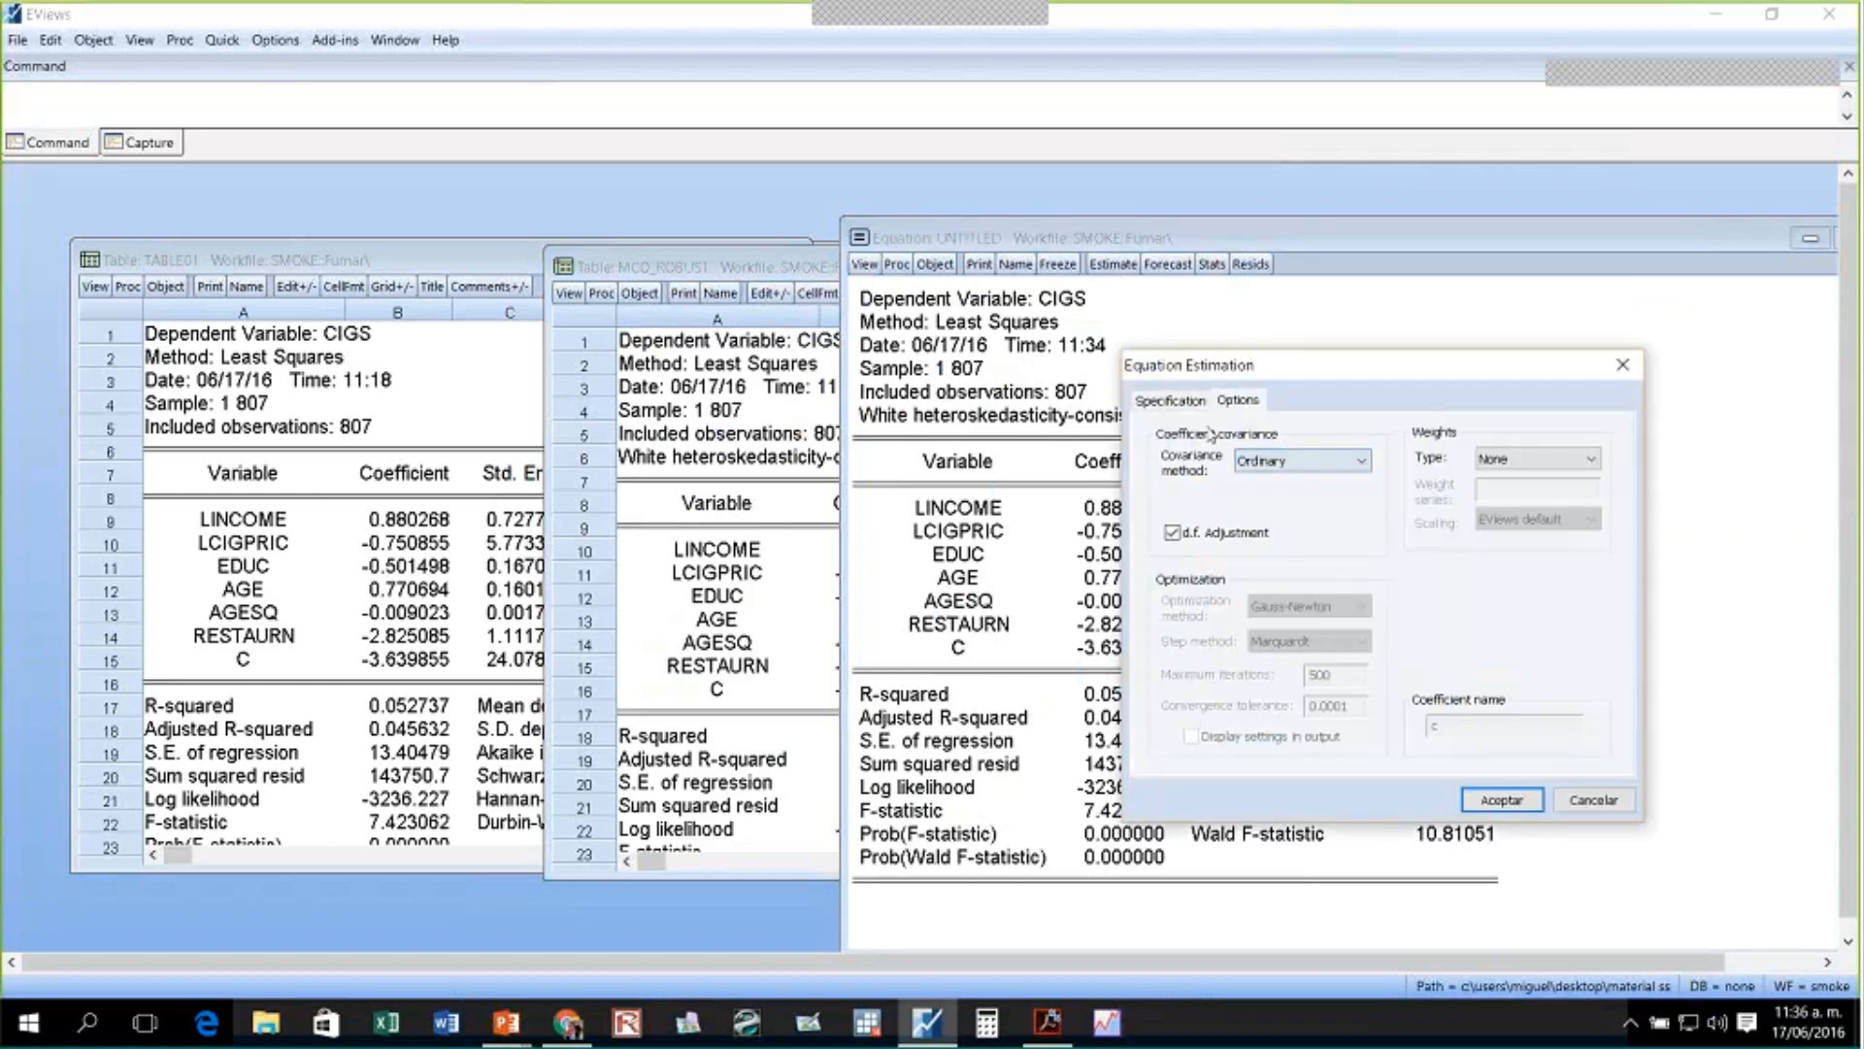
{"action": "left_click", "coordinate": [1170, 401]}
{"action": "key", "text": "Return"}
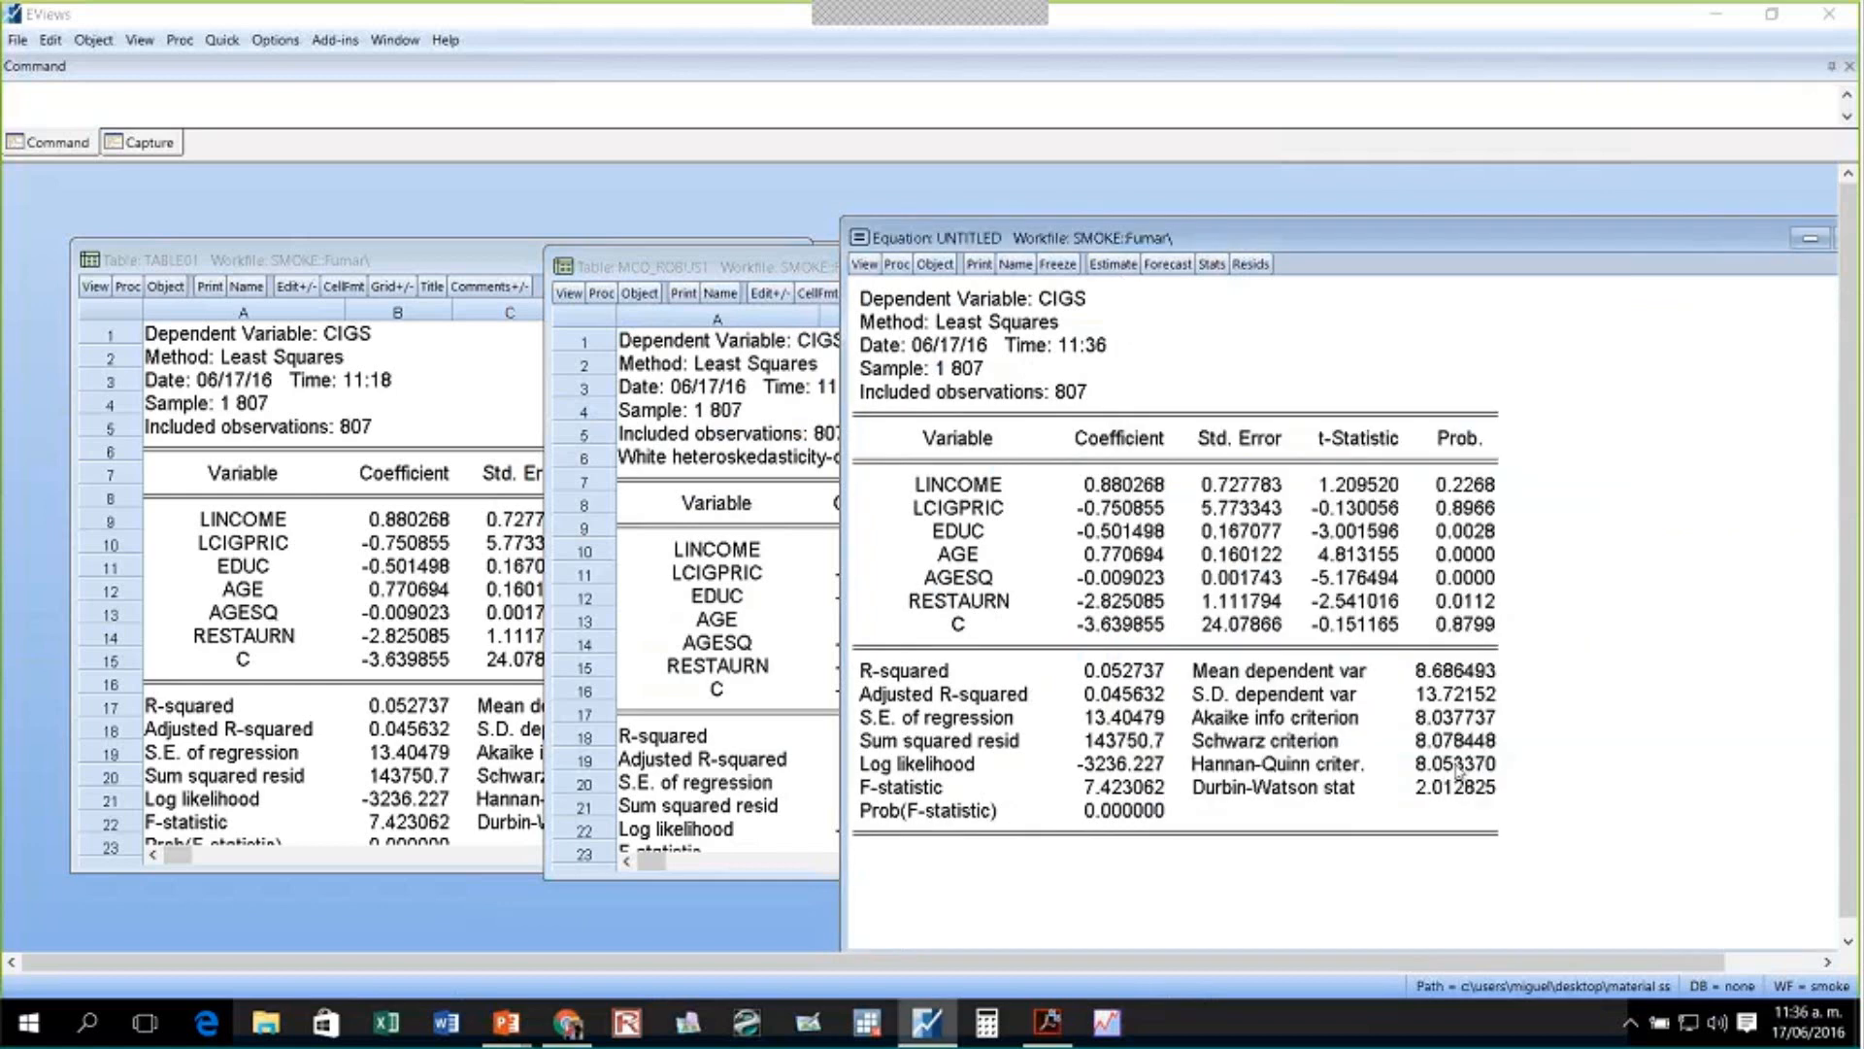
- Review the Harvey and ARCH test options, and run the White heteroskedasticity test on the re-estimated equation without cross terms
{"action": "left_click", "coordinate": [865, 264]}
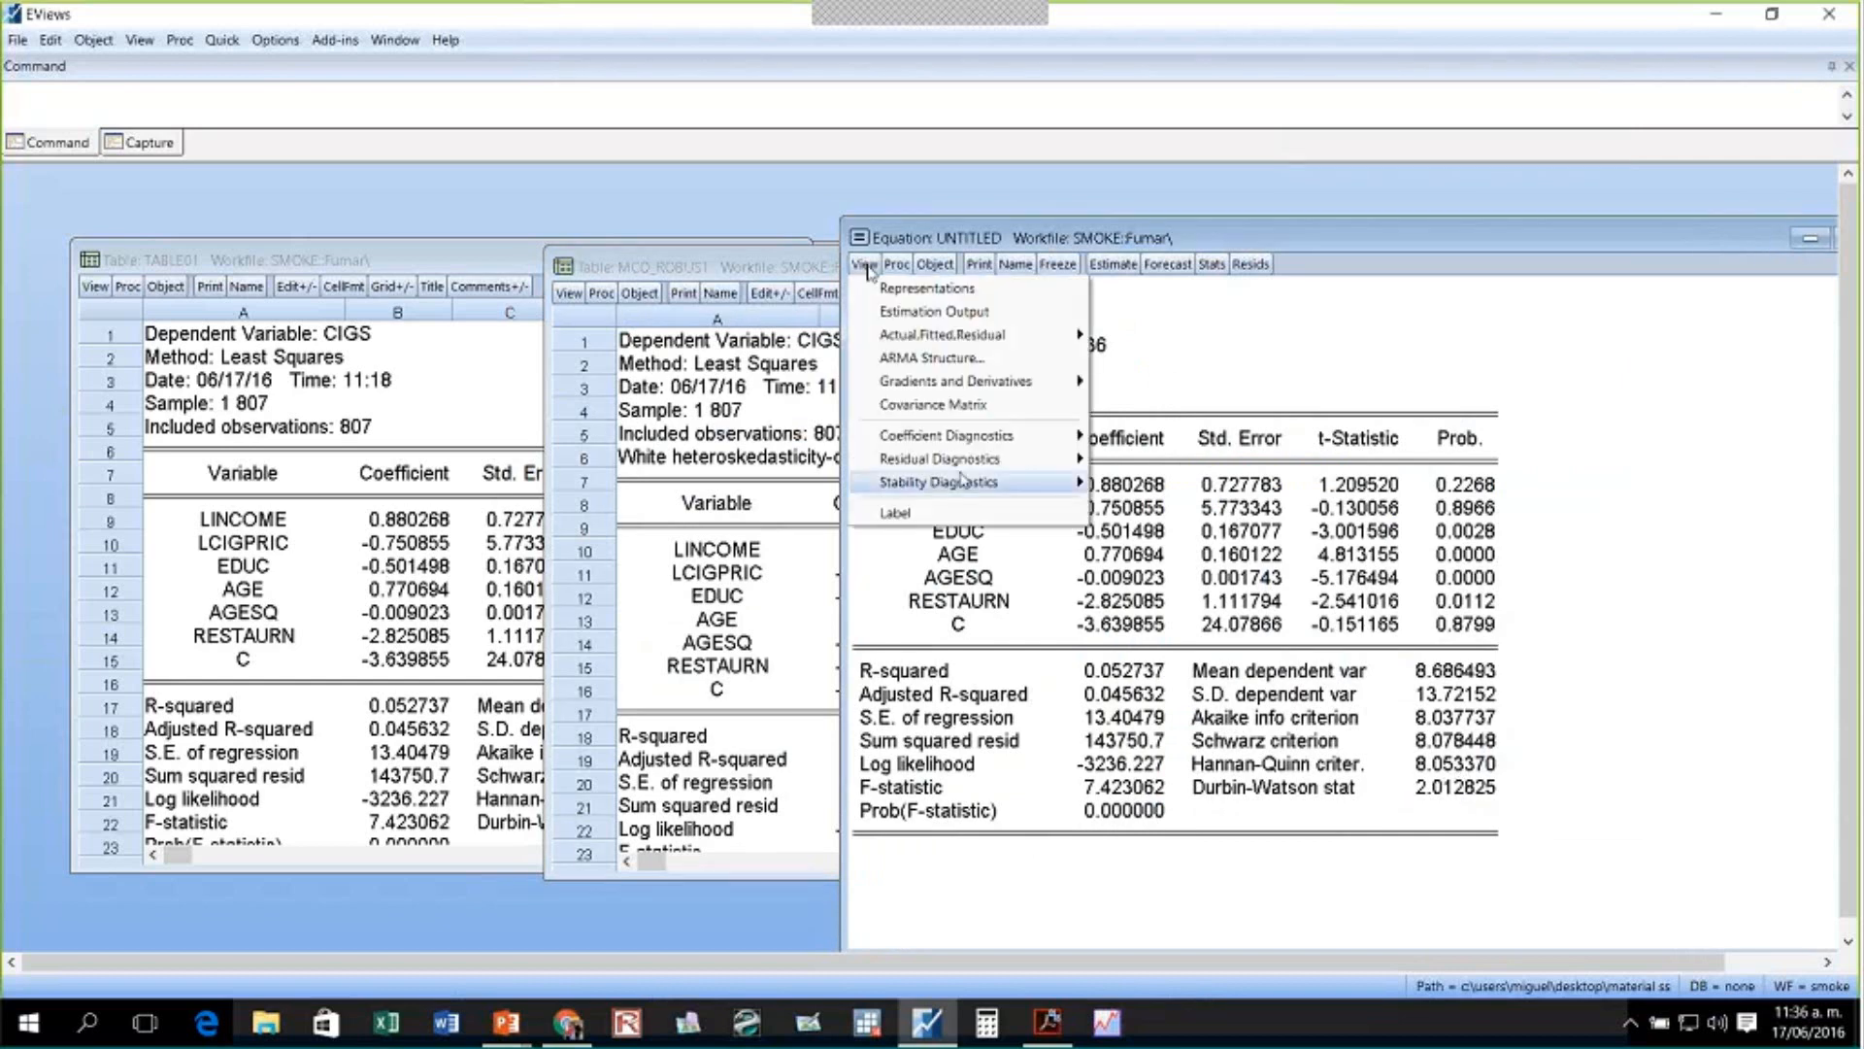
{"action": "mouse_move", "coordinate": [984, 465]}
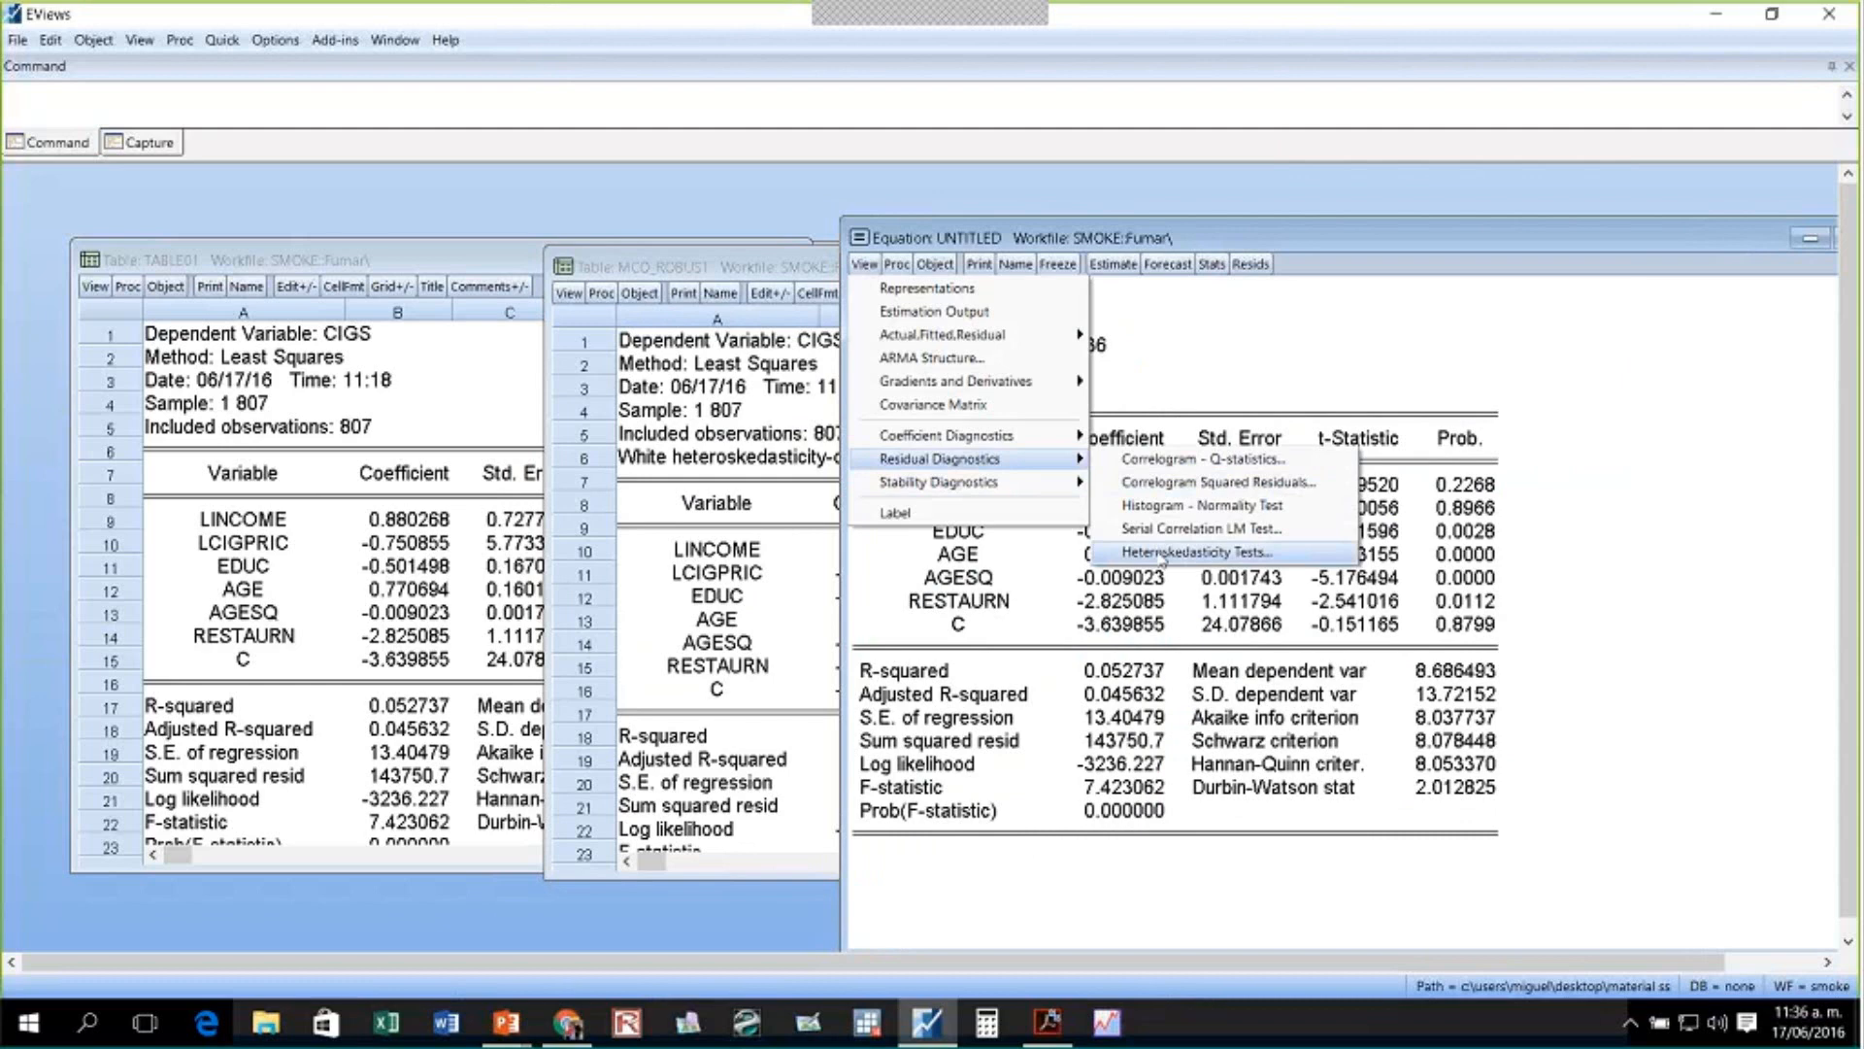
{"action": "left_click", "coordinate": [1126, 553]}
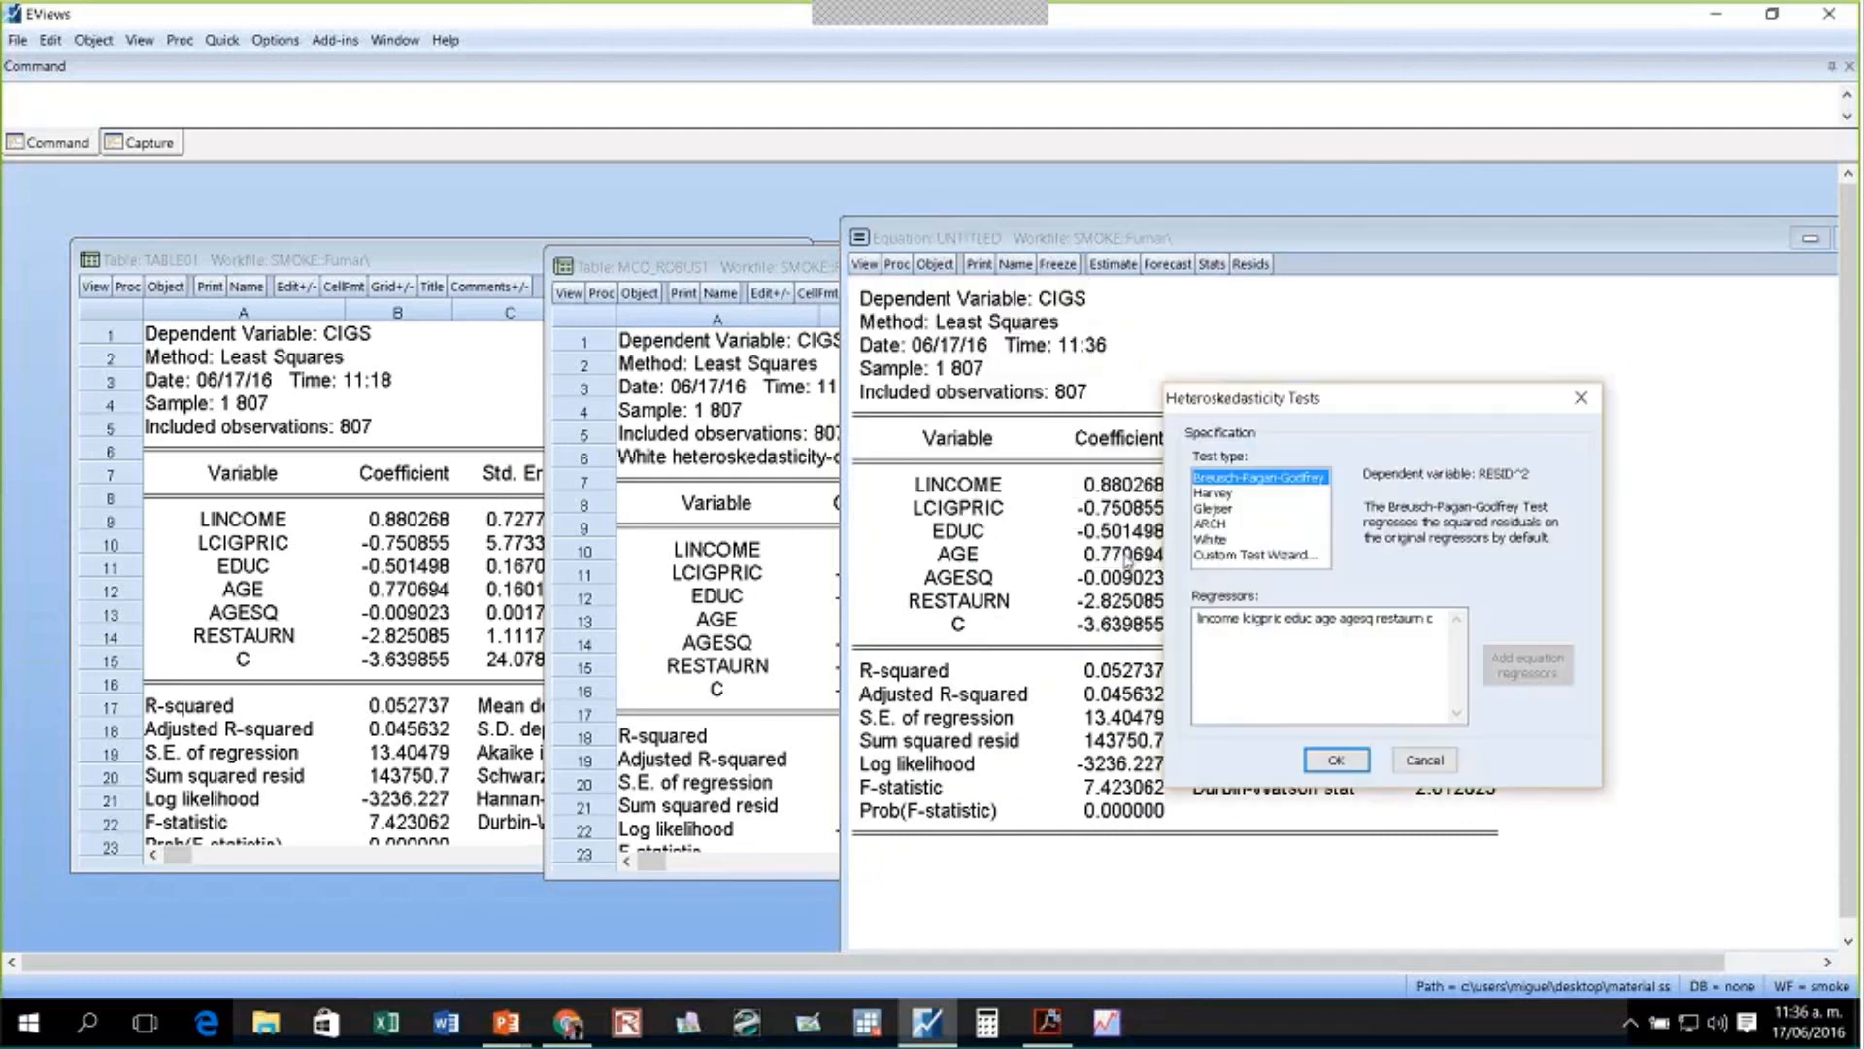
{"action": "left_click", "coordinate": [1214, 493]}
{"action": "left_click", "coordinate": [1211, 526]}
{"action": "left_click", "coordinate": [1210, 540]}
{"action": "left_click", "coordinate": [1215, 529]}
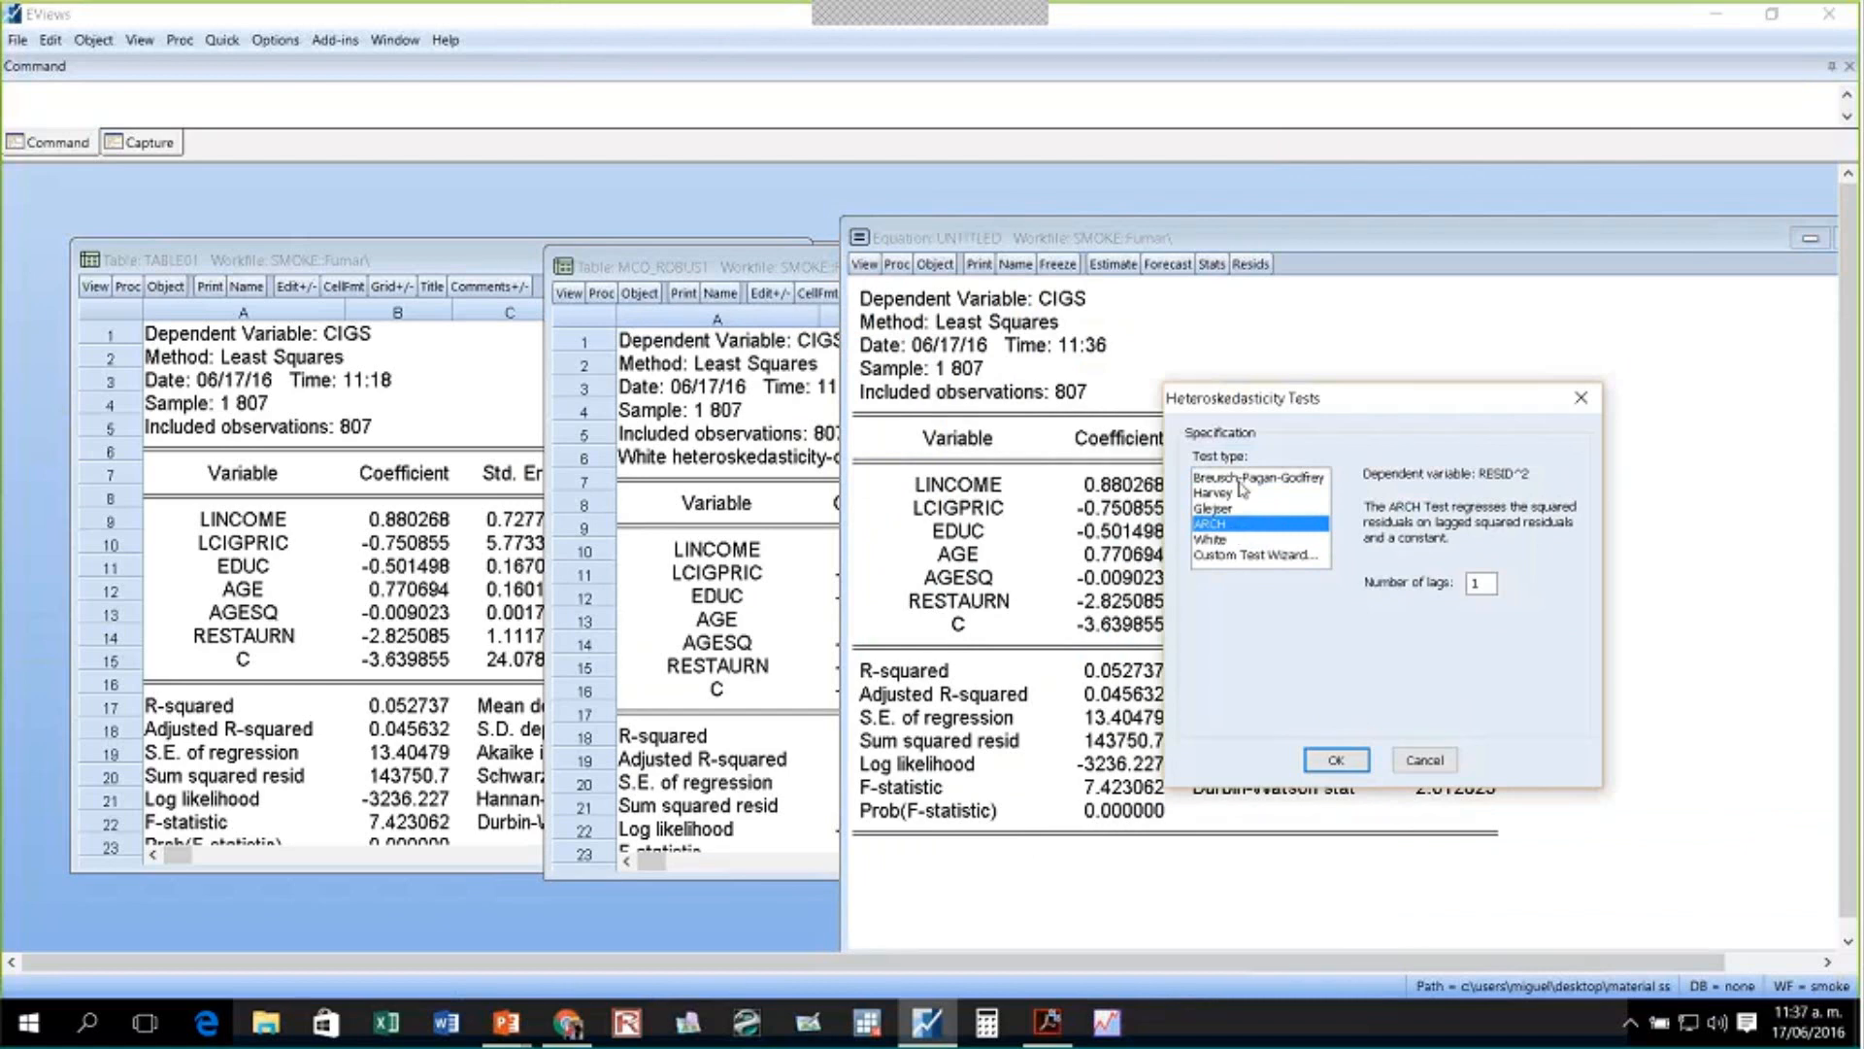
{"action": "left_click", "coordinate": [1229, 539]}
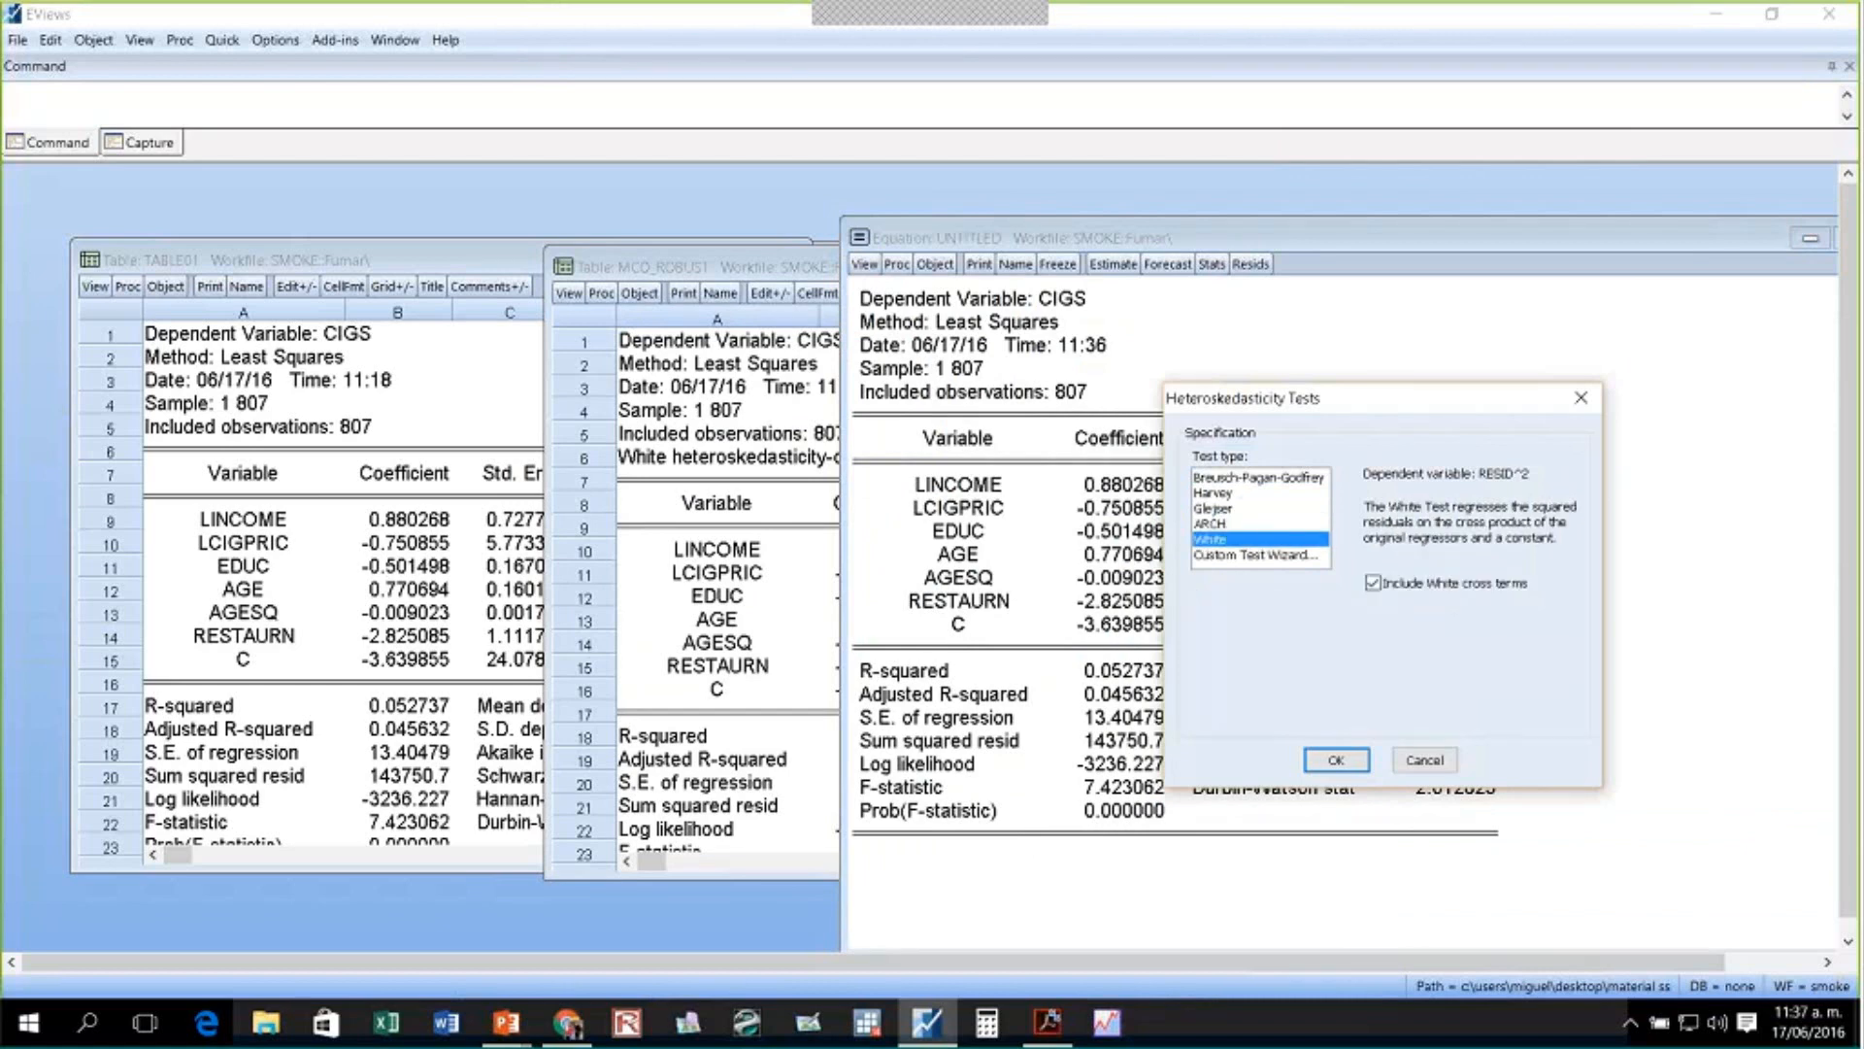
{"action": "left_click", "coordinate": [1372, 587]}
{"action": "left_click", "coordinate": [1334, 757]}
{"action": "left_click_drag", "start_coordinate": [1322, 236], "coordinate": [919, 204]}
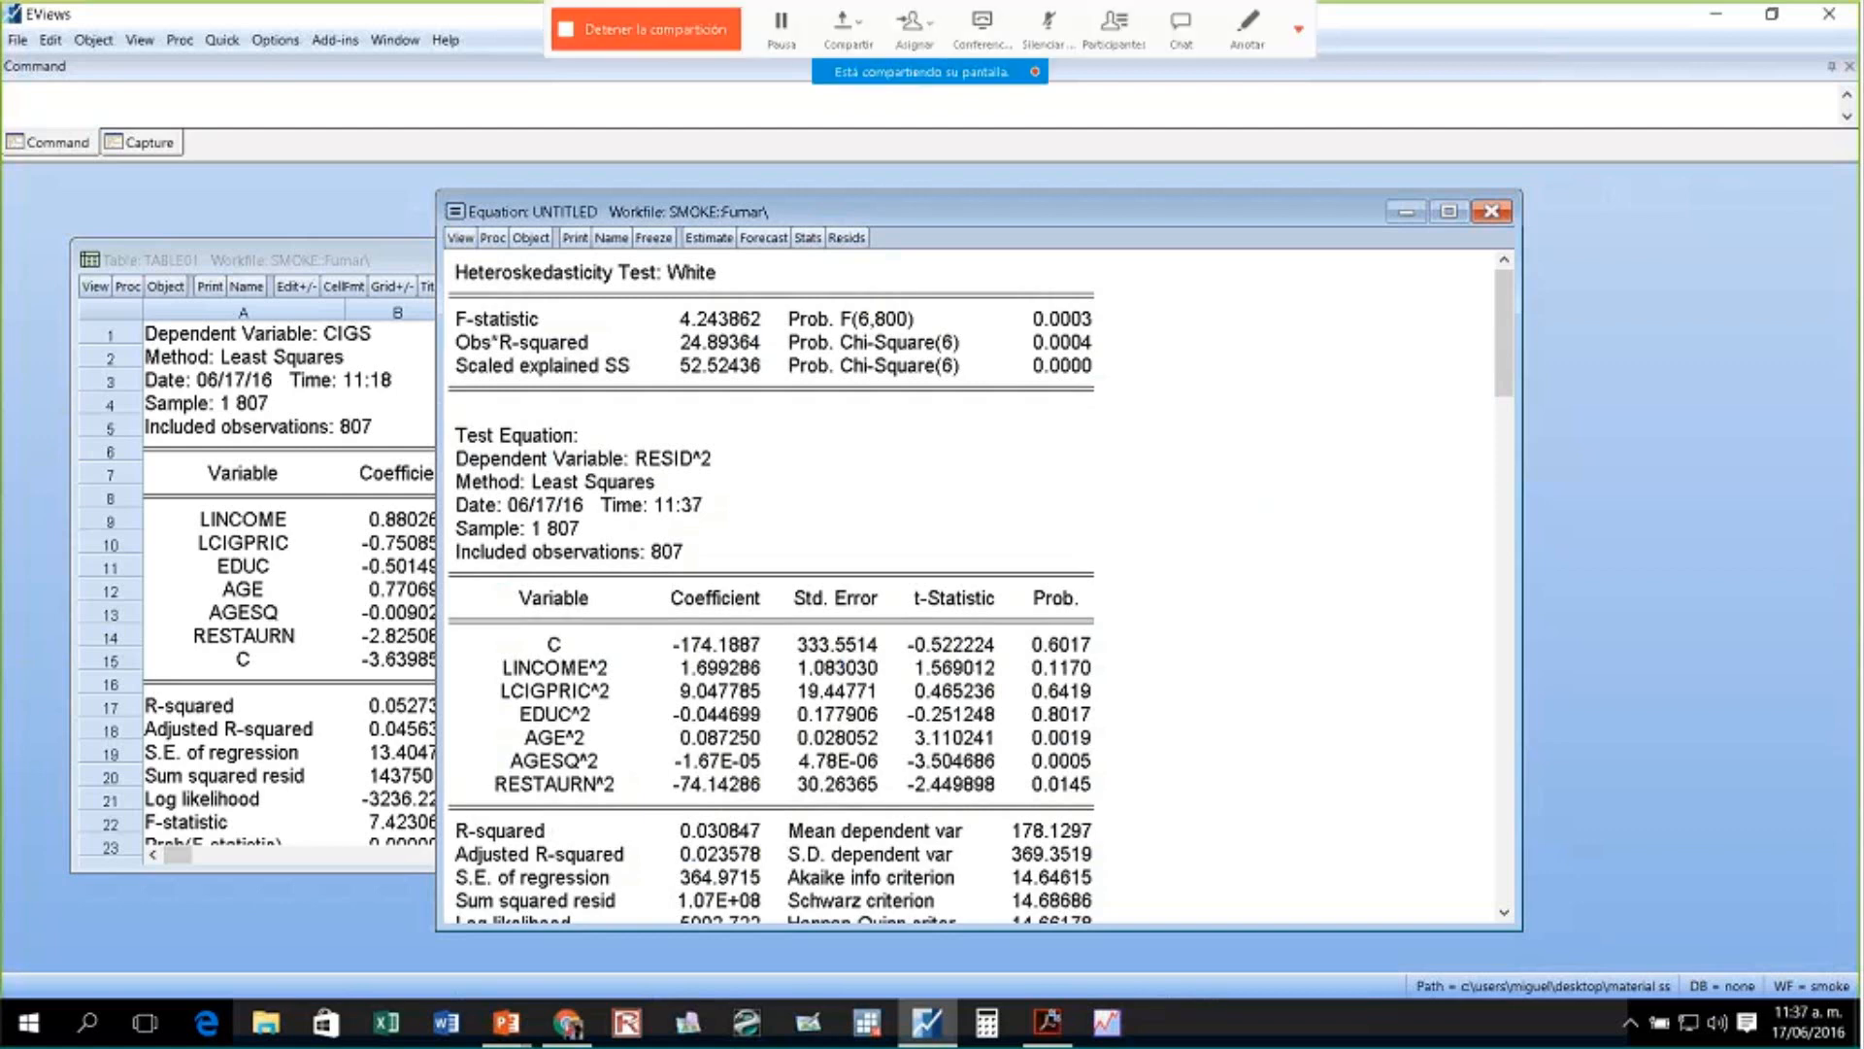
- Handwrite Ho? and Ha? beside the White test results, and box Ho and the three test probabilities
{"action": "left_click_drag", "start_coordinate": [1207, 271], "coordinate": [1177, 345]}
{"action": "mouse_move", "coordinate": [1188, 314]}
{"action": "left_mouse_down"}
{"action": "mouse_move", "coordinate": [1219, 303]}
{"action": "mouse_move", "coordinate": [1228, 332]}
{"action": "left_mouse_up"}
{"action": "left_click_drag", "start_coordinate": [1260, 313], "coordinate": [1321, 324]}
{"action": "left_click_drag", "start_coordinate": [1327, 351], "coordinate": [1326, 351]}
{"action": "mouse_move", "coordinate": [1171, 394]}
{"action": "left_mouse_down"}
{"action": "mouse_move", "coordinate": [1168, 447]}
{"action": "mouse_move", "coordinate": [1175, 427]}
{"action": "mouse_move", "coordinate": [1207, 450]}
{"action": "left_mouse_up"}
{"action": "mouse_move", "coordinate": [1242, 428]}
{"action": "left_mouse_down"}
{"action": "mouse_move", "coordinate": [1246, 453]}
{"action": "mouse_move", "coordinate": [1294, 443]}
{"action": "left_mouse_up"}
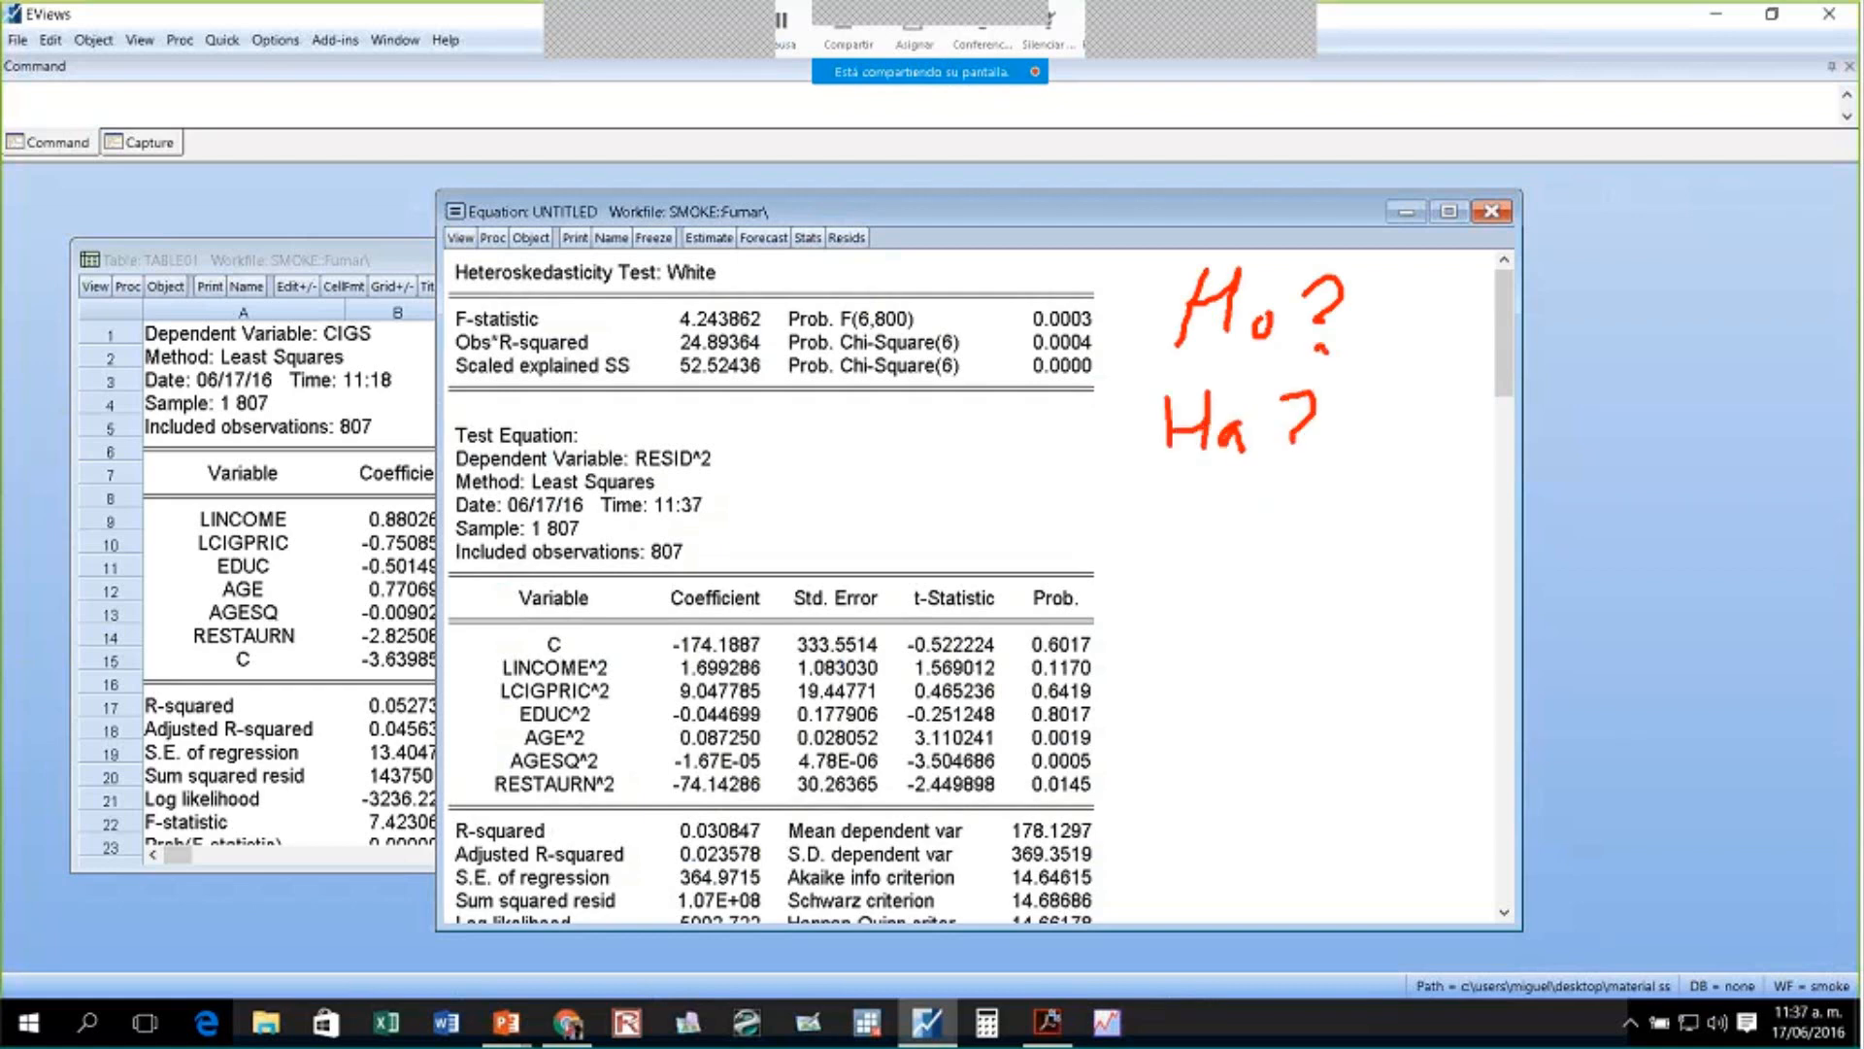
{"action": "mouse_move", "coordinate": [1133, 237]}
{"action": "left_mouse_down"}
{"action": "mouse_move", "coordinate": [1356, 358]}
{"action": "mouse_move", "coordinate": [1421, 365]}
{"action": "left_mouse_up"}
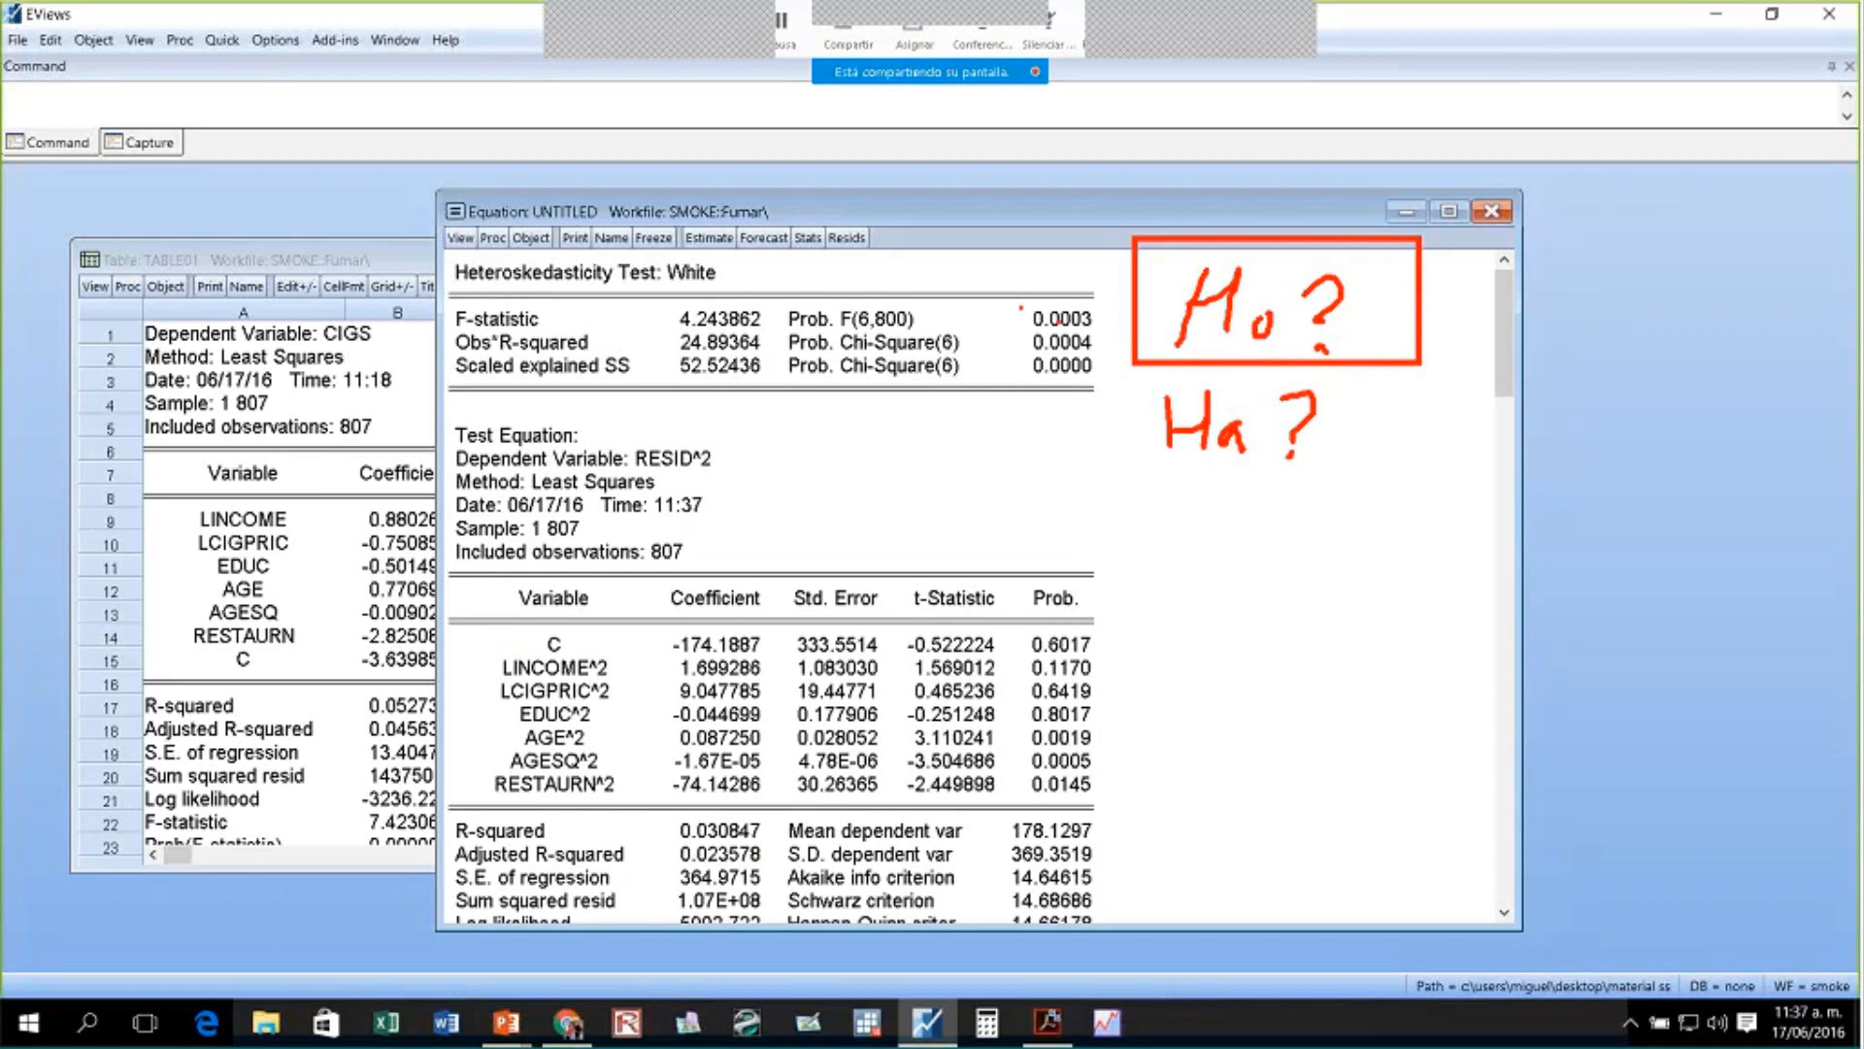
{"action": "left_click_drag", "start_coordinate": [1016, 302], "coordinate": [1105, 385]}
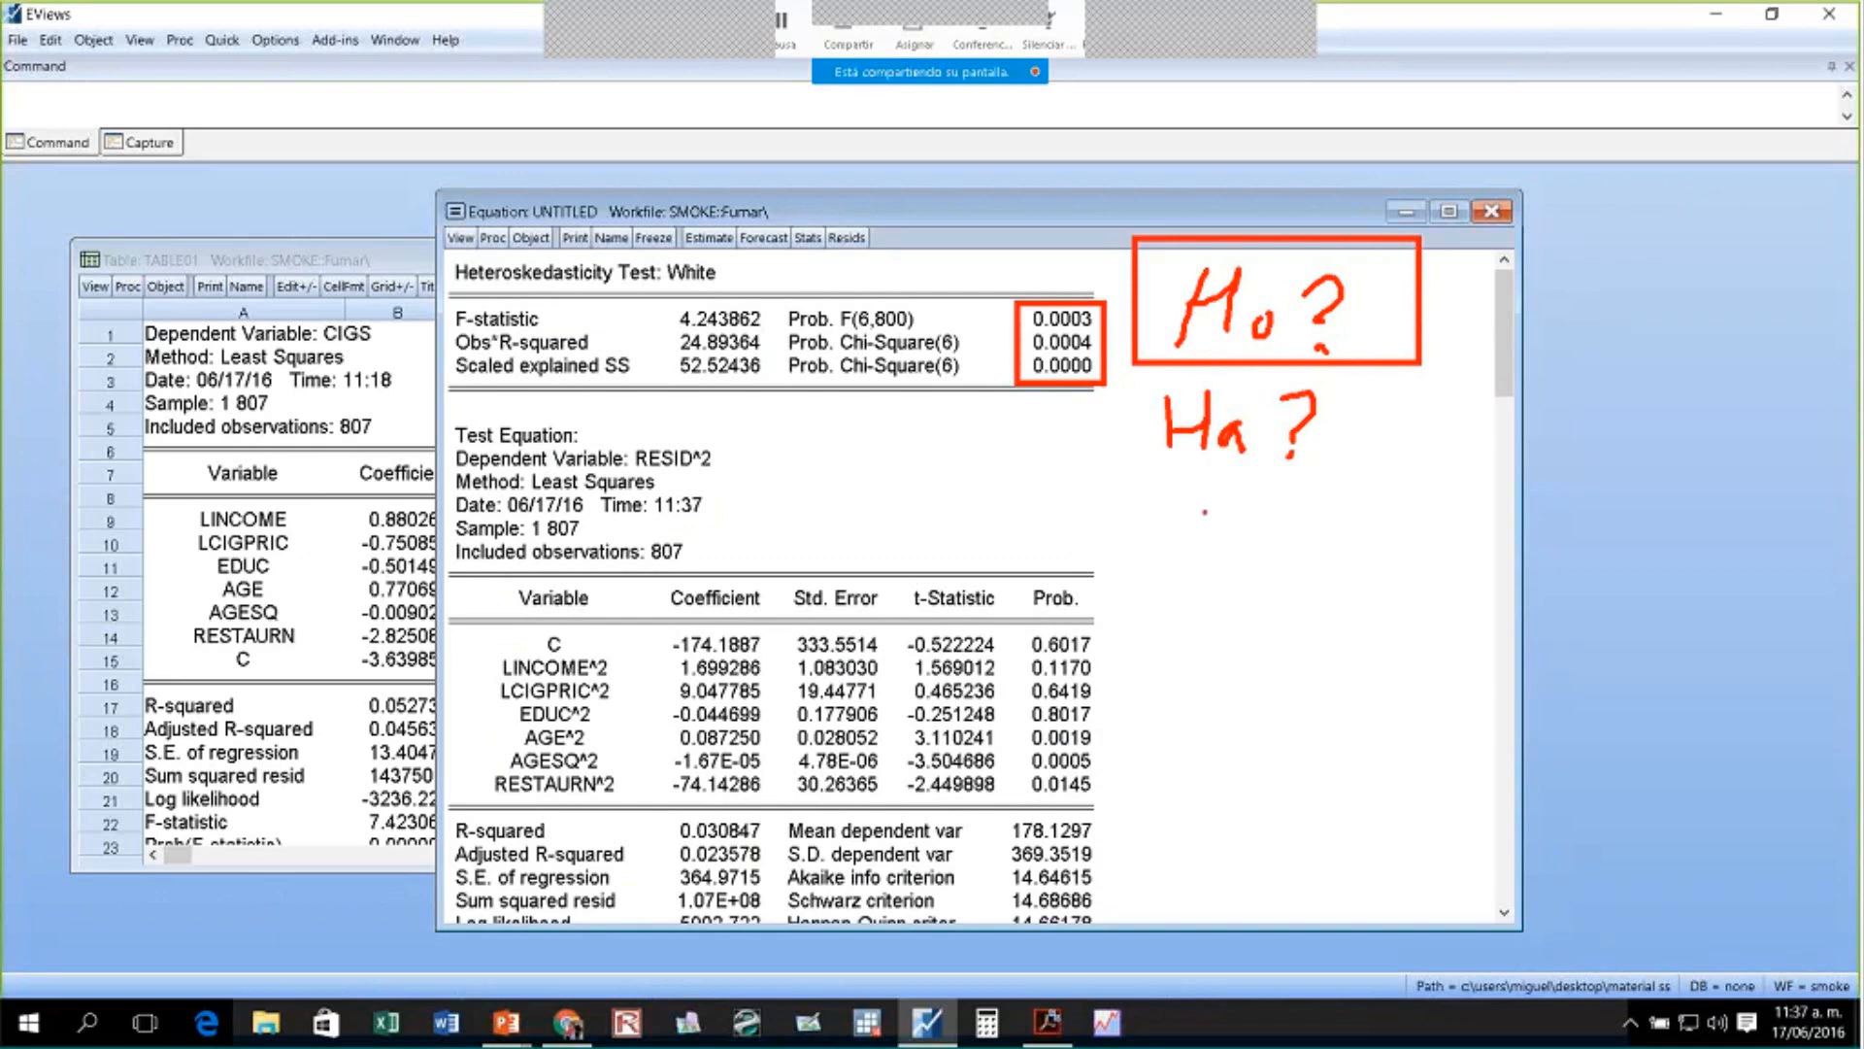
- Handwrite the rule Pvalue > α below the hypotheses and mark α with an arrow to 5%
{"action": "mouse_move", "coordinate": [1175, 512]}
{"action": "left_mouse_down"}
{"action": "mouse_move", "coordinate": [1174, 573]}
{"action": "mouse_move", "coordinate": [1178, 540]}
{"action": "mouse_move", "coordinate": [1213, 549]}
{"action": "left_mouse_up"}
{"action": "left_click", "coordinate": [1193, 549]}
{"action": "left_click_drag", "start_coordinate": [1222, 554], "coordinate": [1219, 554]}
{"action": "left_click_drag", "start_coordinate": [1231, 524], "coordinate": [1235, 565]}
{"action": "left_click_drag", "start_coordinate": [1246, 542], "coordinate": [1299, 569]}
{"action": "mouse_move", "coordinate": [1306, 532]}
{"action": "left_mouse_down"}
{"action": "mouse_move", "coordinate": [1337, 540]}
{"action": "mouse_move", "coordinate": [1309, 553]}
{"action": "left_mouse_up"}
{"action": "mouse_move", "coordinate": [1404, 522]}
{"action": "left_mouse_down"}
{"action": "mouse_move", "coordinate": [1381, 550]}
{"action": "mouse_move", "coordinate": [1403, 563]}
{"action": "left_mouse_up"}
{"action": "left_click_drag", "start_coordinate": [1369, 501], "coordinate": [1434, 432]}
{"action": "left_click_drag", "start_coordinate": [1446, 439], "coordinate": [1436, 475]}
{"action": "left_click", "coordinate": [1451, 475]}
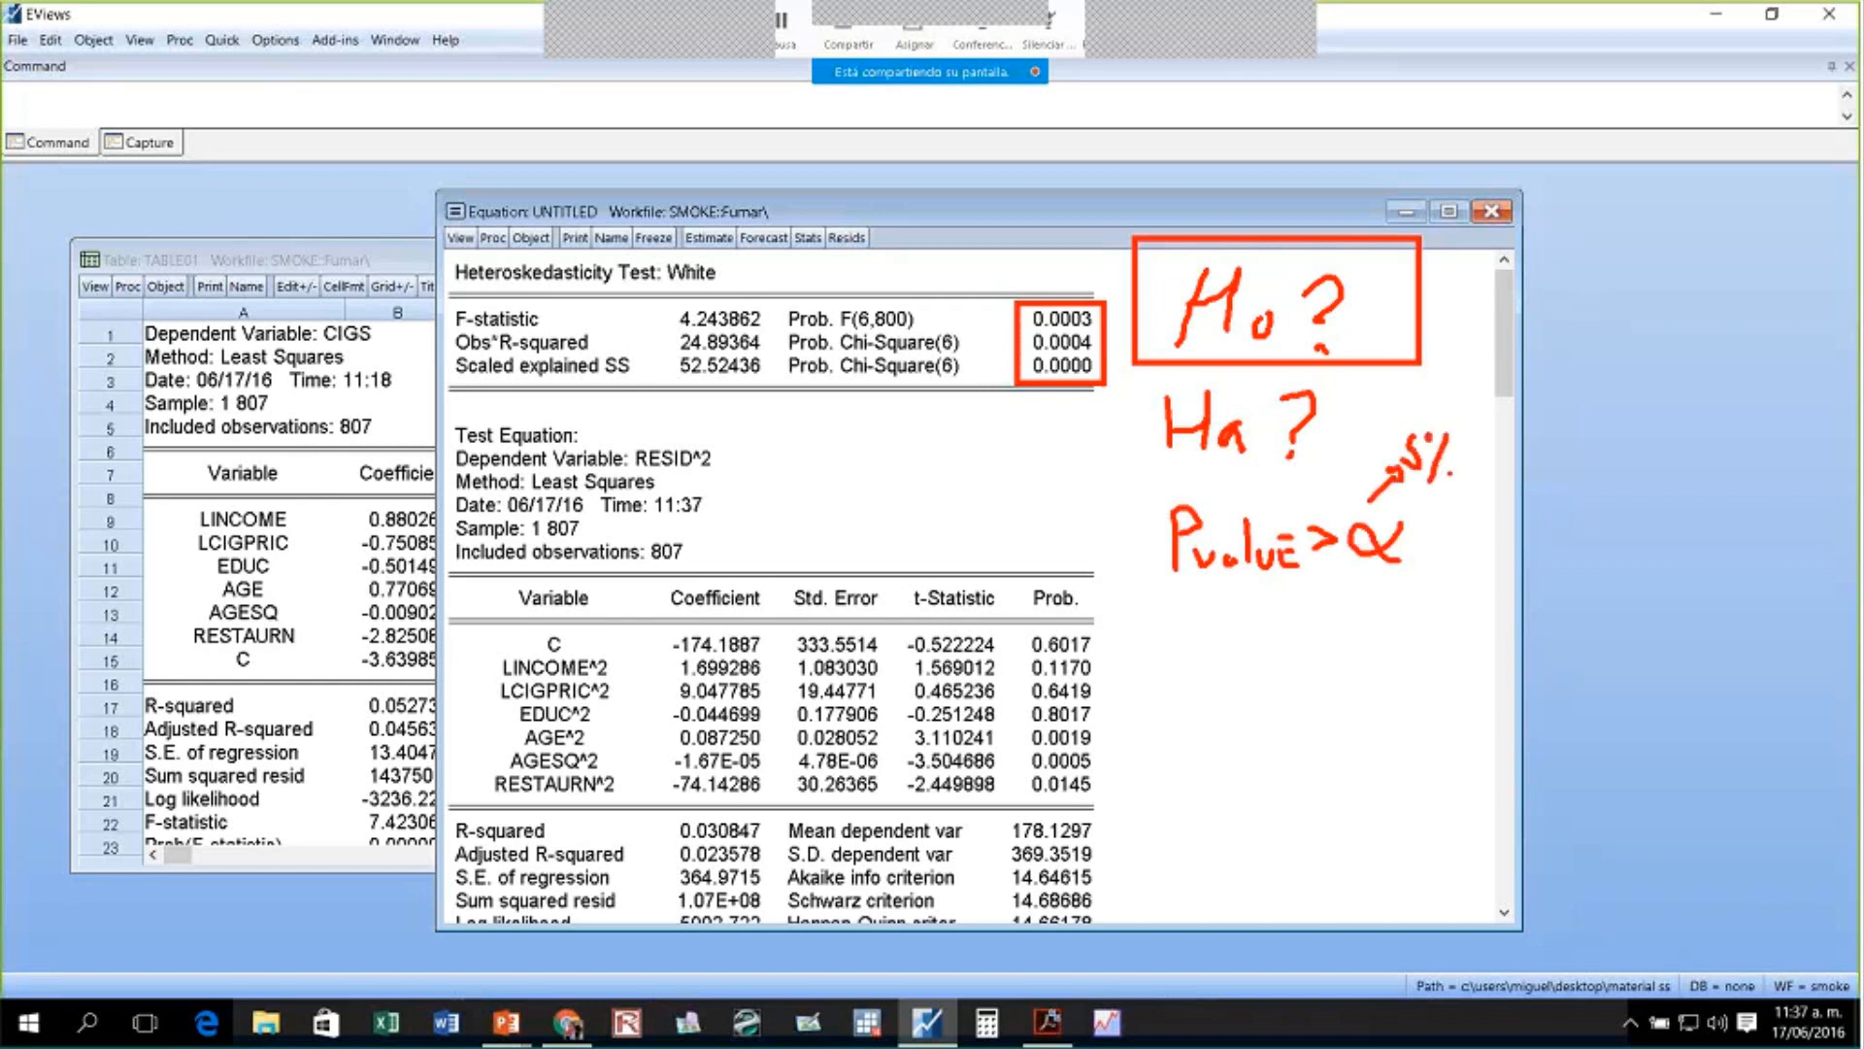
- Add the 10% and 1% levels around 5%, and draw an arrow from the rule to NRHo
{"action": "left_click_drag", "start_coordinate": [1397, 394], "coordinate": [1398, 415]}
{"action": "left_click_drag", "start_coordinate": [1413, 395], "coordinate": [1411, 395]}
{"action": "left_click_drag", "start_coordinate": [1430, 389], "coordinate": [1443, 388]}
{"action": "left_click_drag", "start_coordinate": [1409, 490], "coordinate": [1407, 510]}
{"action": "left_click_drag", "start_coordinate": [1466, 386], "coordinate": [1455, 409]}
{"action": "left_click", "coordinate": [1470, 406]}
{"action": "left_click", "coordinate": [1446, 510]}
{"action": "mouse_move", "coordinate": [1443, 485]}
{"action": "left_mouse_down"}
{"action": "mouse_move", "coordinate": [1431, 509]}
{"action": "mouse_move", "coordinate": [1513, 539]}
{"action": "left_mouse_up"}
{"action": "mouse_move", "coordinate": [1543, 527]}
{"action": "left_mouse_down"}
{"action": "mouse_move", "coordinate": [1544, 566]}
{"action": "mouse_move", "coordinate": [1577, 515]}
{"action": "left_mouse_up"}
{"action": "mouse_move", "coordinate": [1589, 517]}
{"action": "left_mouse_down"}
{"action": "mouse_move", "coordinate": [1589, 561]}
{"action": "mouse_move", "coordinate": [1633, 550]}
{"action": "left_mouse_up"}
{"action": "left_click_drag", "start_coordinate": [1634, 532], "coordinate": [1650, 531]}
{"action": "left_click", "coordinate": [1660, 530]}
{"action": "mouse_move", "coordinate": [1649, 515]}
{"action": "left_mouse_down"}
{"action": "mouse_move", "coordinate": [1649, 550]}
{"action": "mouse_move", "coordinate": [1675, 531]}
{"action": "left_mouse_up"}
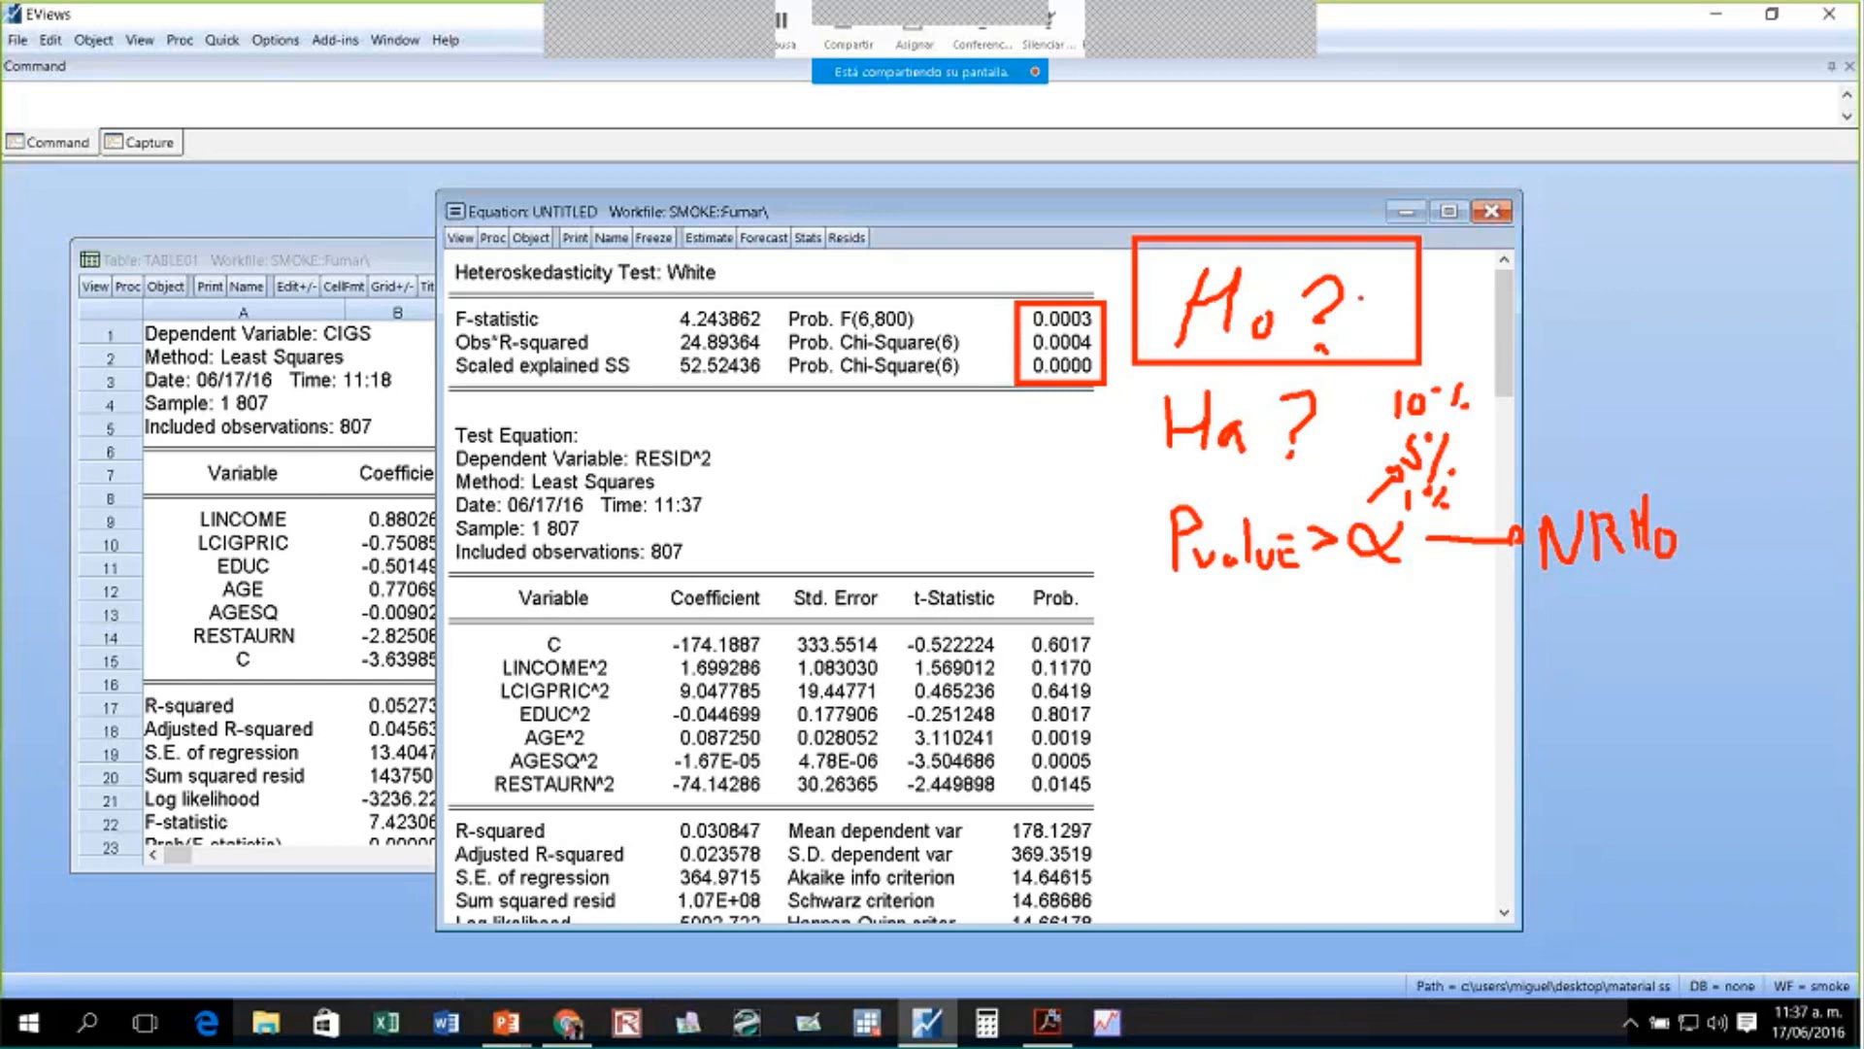
- Handwrite the second decision rule, Pvalue < α with an arrow to RHo, below the first one
{"action": "left_click_drag", "start_coordinate": [1184, 606], "coordinate": [1179, 674]}
{"action": "left_click_drag", "start_coordinate": [1181, 604], "coordinate": [1181, 636]}
{"action": "left_click_drag", "start_coordinate": [1196, 652], "coordinate": [1228, 670]}
{"action": "left_click_drag", "start_coordinate": [1252, 630], "coordinate": [1235, 670]}
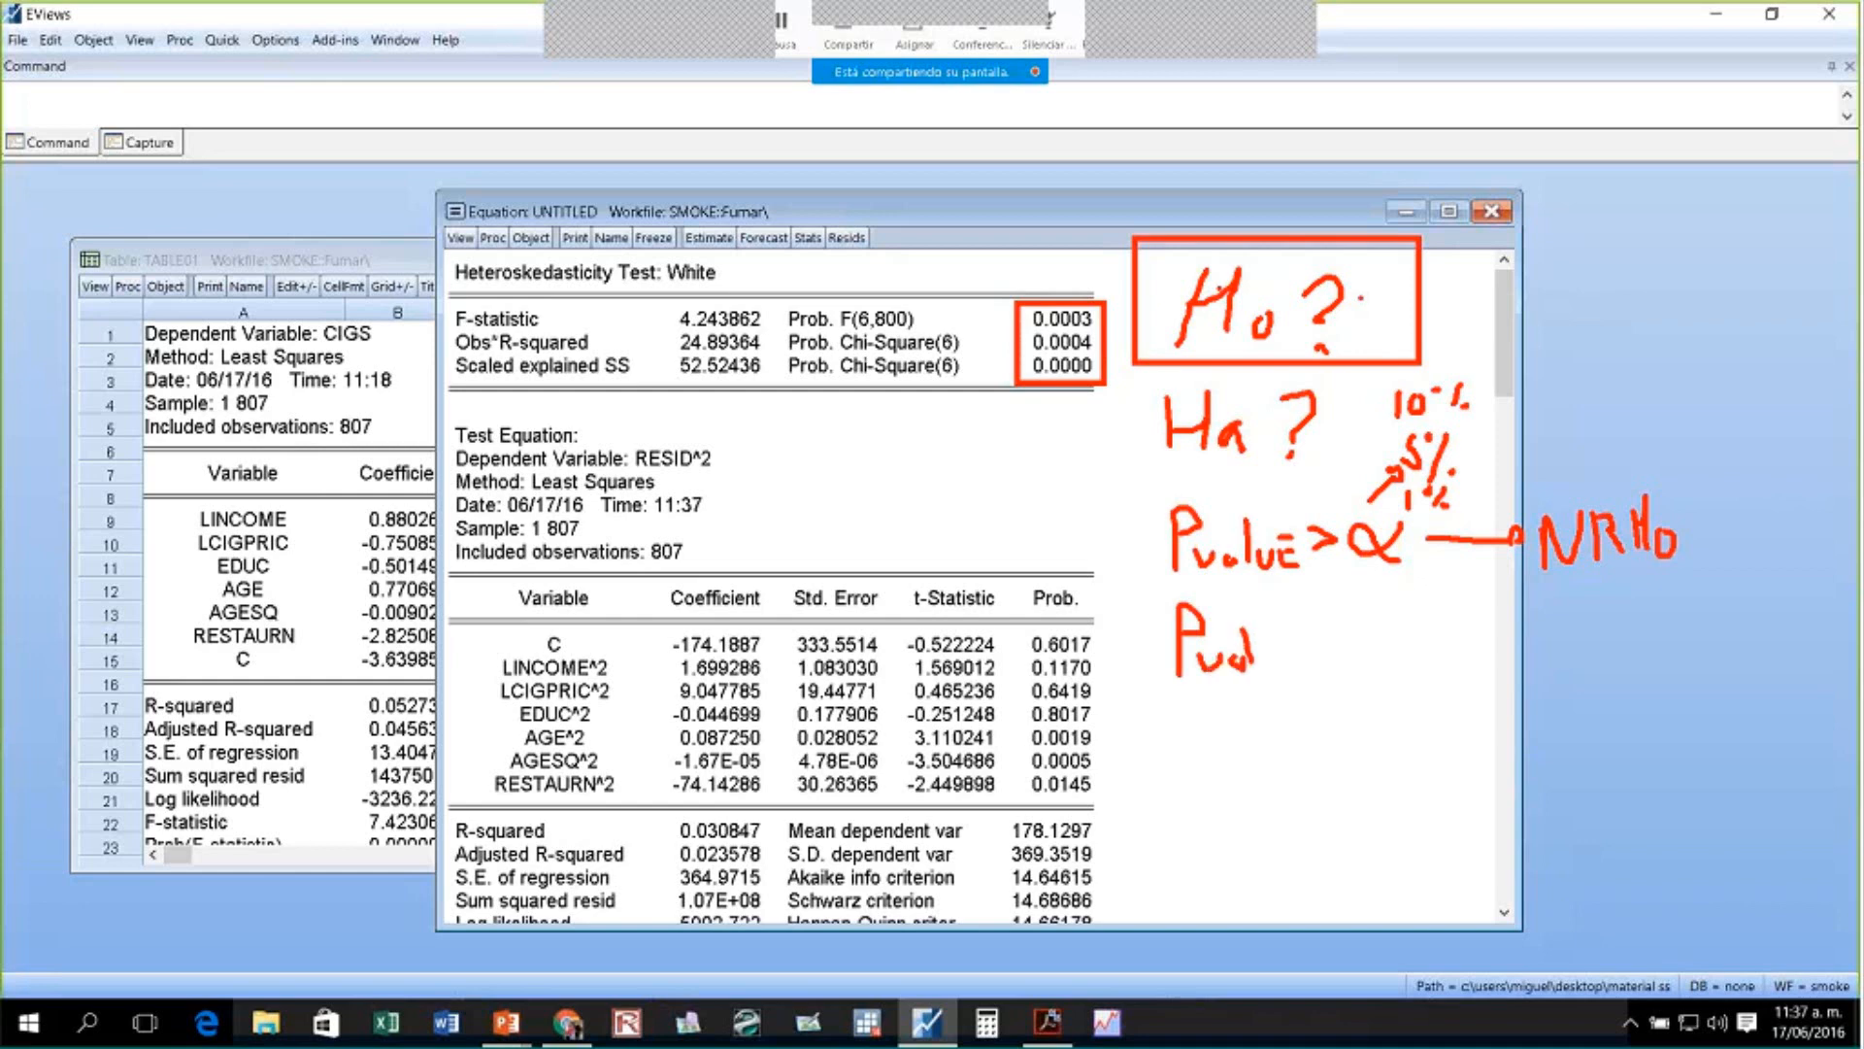
{"action": "left_click_drag", "start_coordinate": [1261, 639], "coordinate": [1279, 668]}
{"action": "mouse_move", "coordinate": [1305, 641]}
{"action": "left_mouse_down"}
{"action": "mouse_move", "coordinate": [1305, 668]}
{"action": "mouse_move", "coordinate": [1414, 656]}
{"action": "left_mouse_up"}
{"action": "left_click_drag", "start_coordinate": [1435, 636], "coordinate": [1564, 654]}
{"action": "mouse_move", "coordinate": [1574, 617]}
{"action": "left_mouse_down"}
{"action": "mouse_move", "coordinate": [1575, 649]}
{"action": "mouse_move", "coordinate": [1589, 636]}
{"action": "left_mouse_up"}
{"action": "mouse_move", "coordinate": [1590, 618]}
{"action": "left_mouse_down"}
{"action": "mouse_move", "coordinate": [1590, 657]}
{"action": "mouse_move", "coordinate": [1602, 643]}
{"action": "left_mouse_up"}
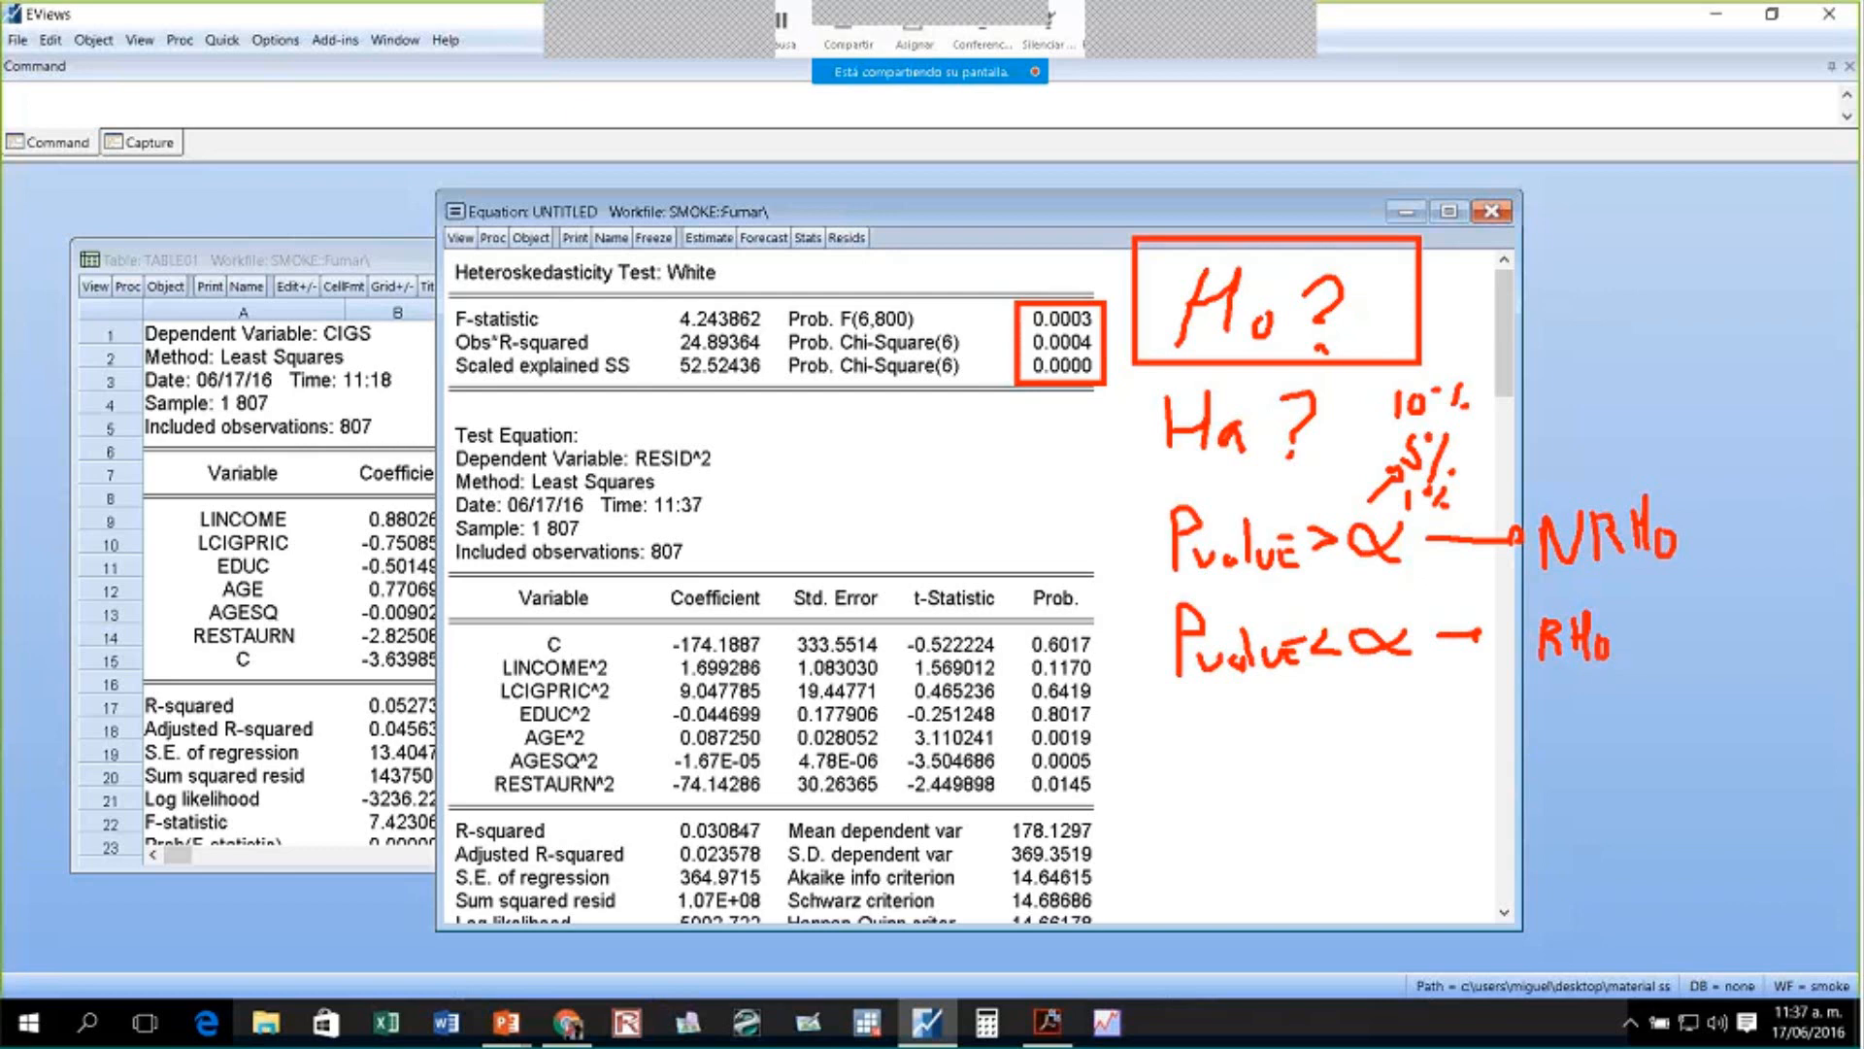
- Cross out Ho, box RHo and link it with an arrow to Ha in the handwritten notes
{"action": "left_click_drag", "start_coordinate": [1303, 248], "coordinate": [1199, 352]}
{"action": "left_click_drag", "start_coordinate": [1193, 229], "coordinate": [1232, 283]}
{"action": "left_click_drag", "start_coordinate": [1274, 307], "coordinate": [1280, 341]}
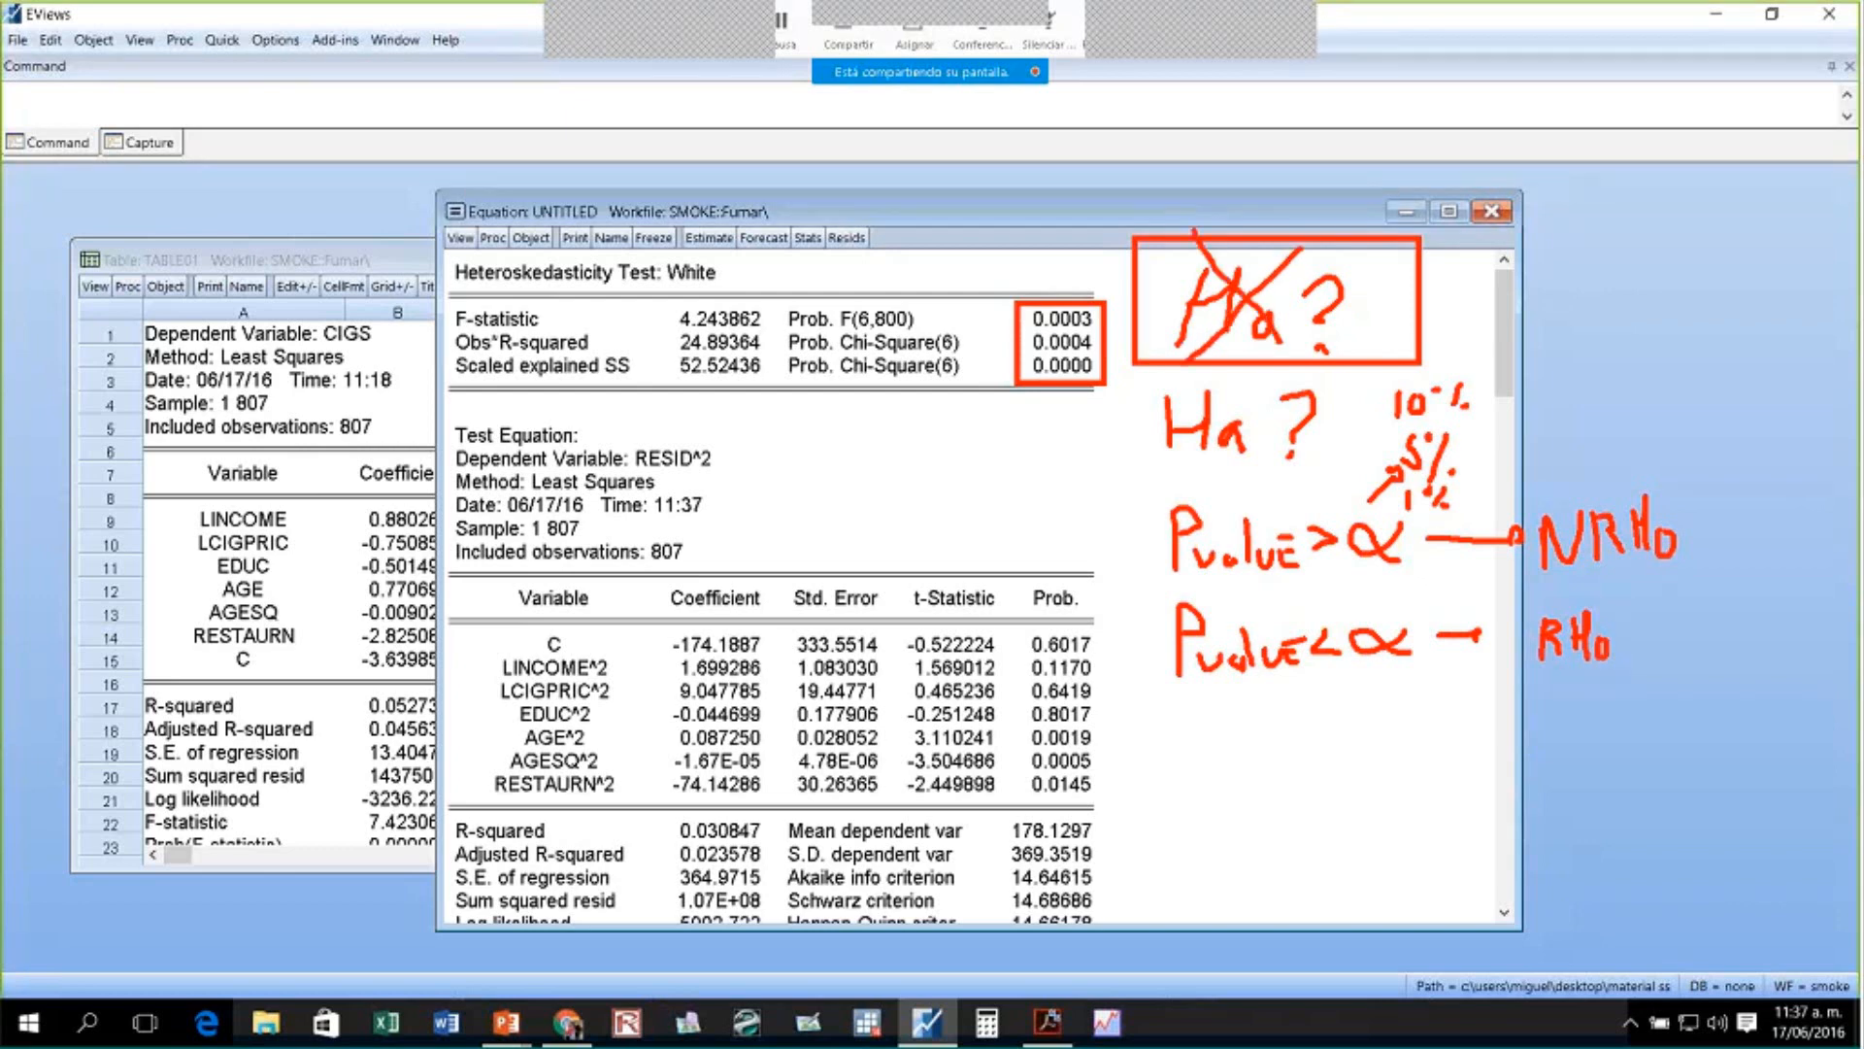
{"action": "left_click_drag", "start_coordinate": [1525, 599], "coordinate": [1640, 686]}
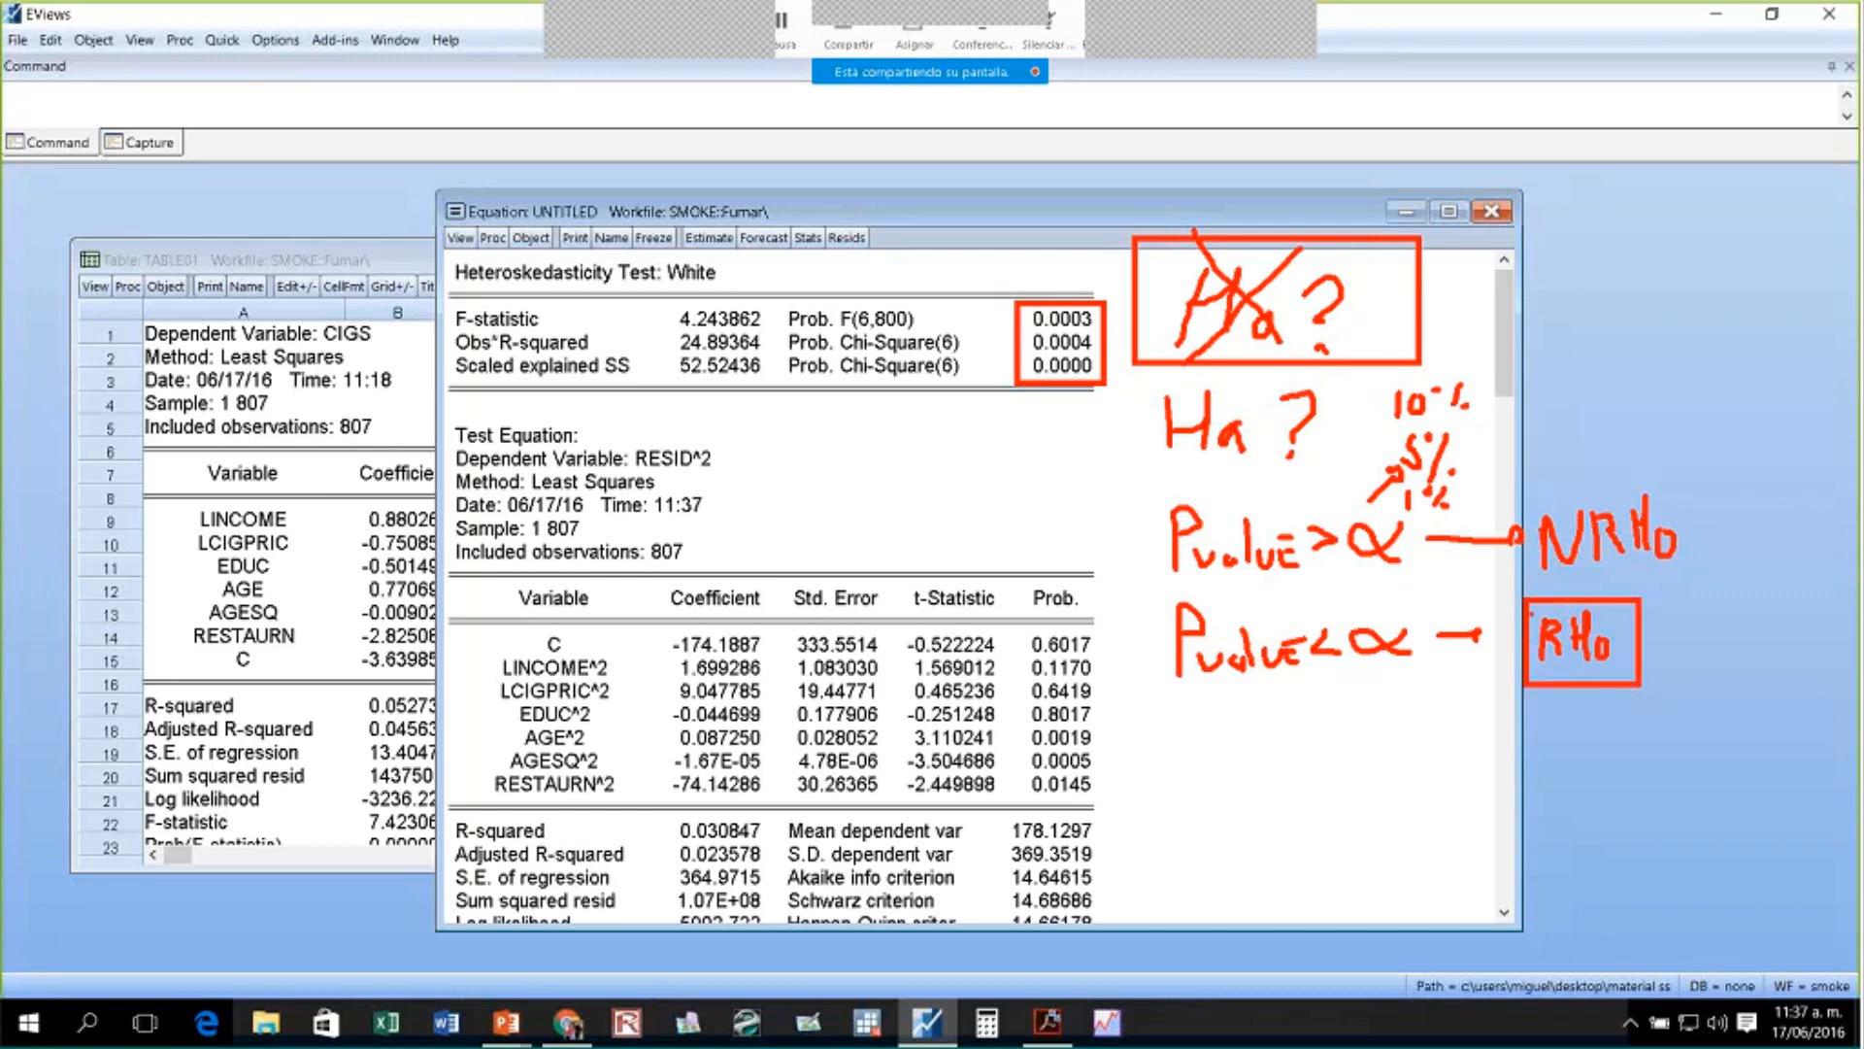
{"action": "left_click_drag", "start_coordinate": [1398, 533], "coordinate": [1524, 601]}
{"action": "left_click_drag", "start_coordinate": [1260, 471], "coordinate": [1399, 536]}
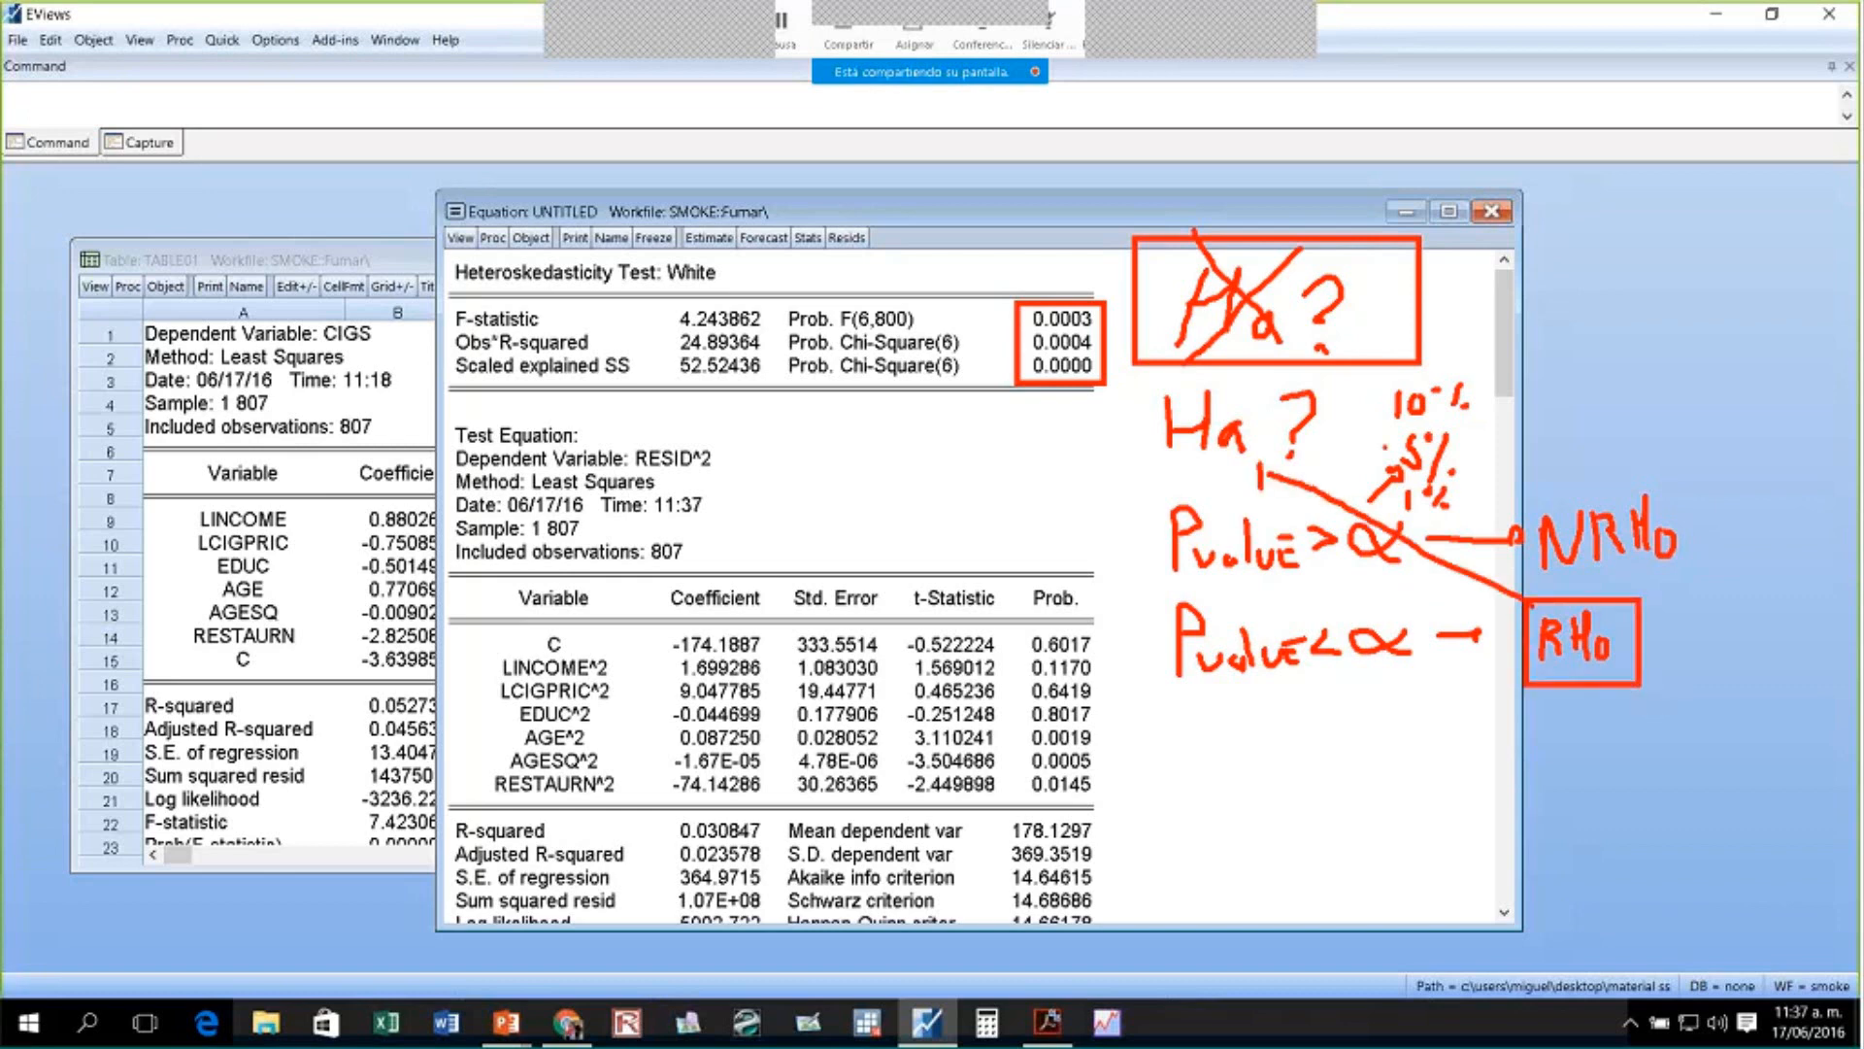
{"action": "left_click_drag", "start_coordinate": [1261, 462], "coordinate": [1288, 477]}
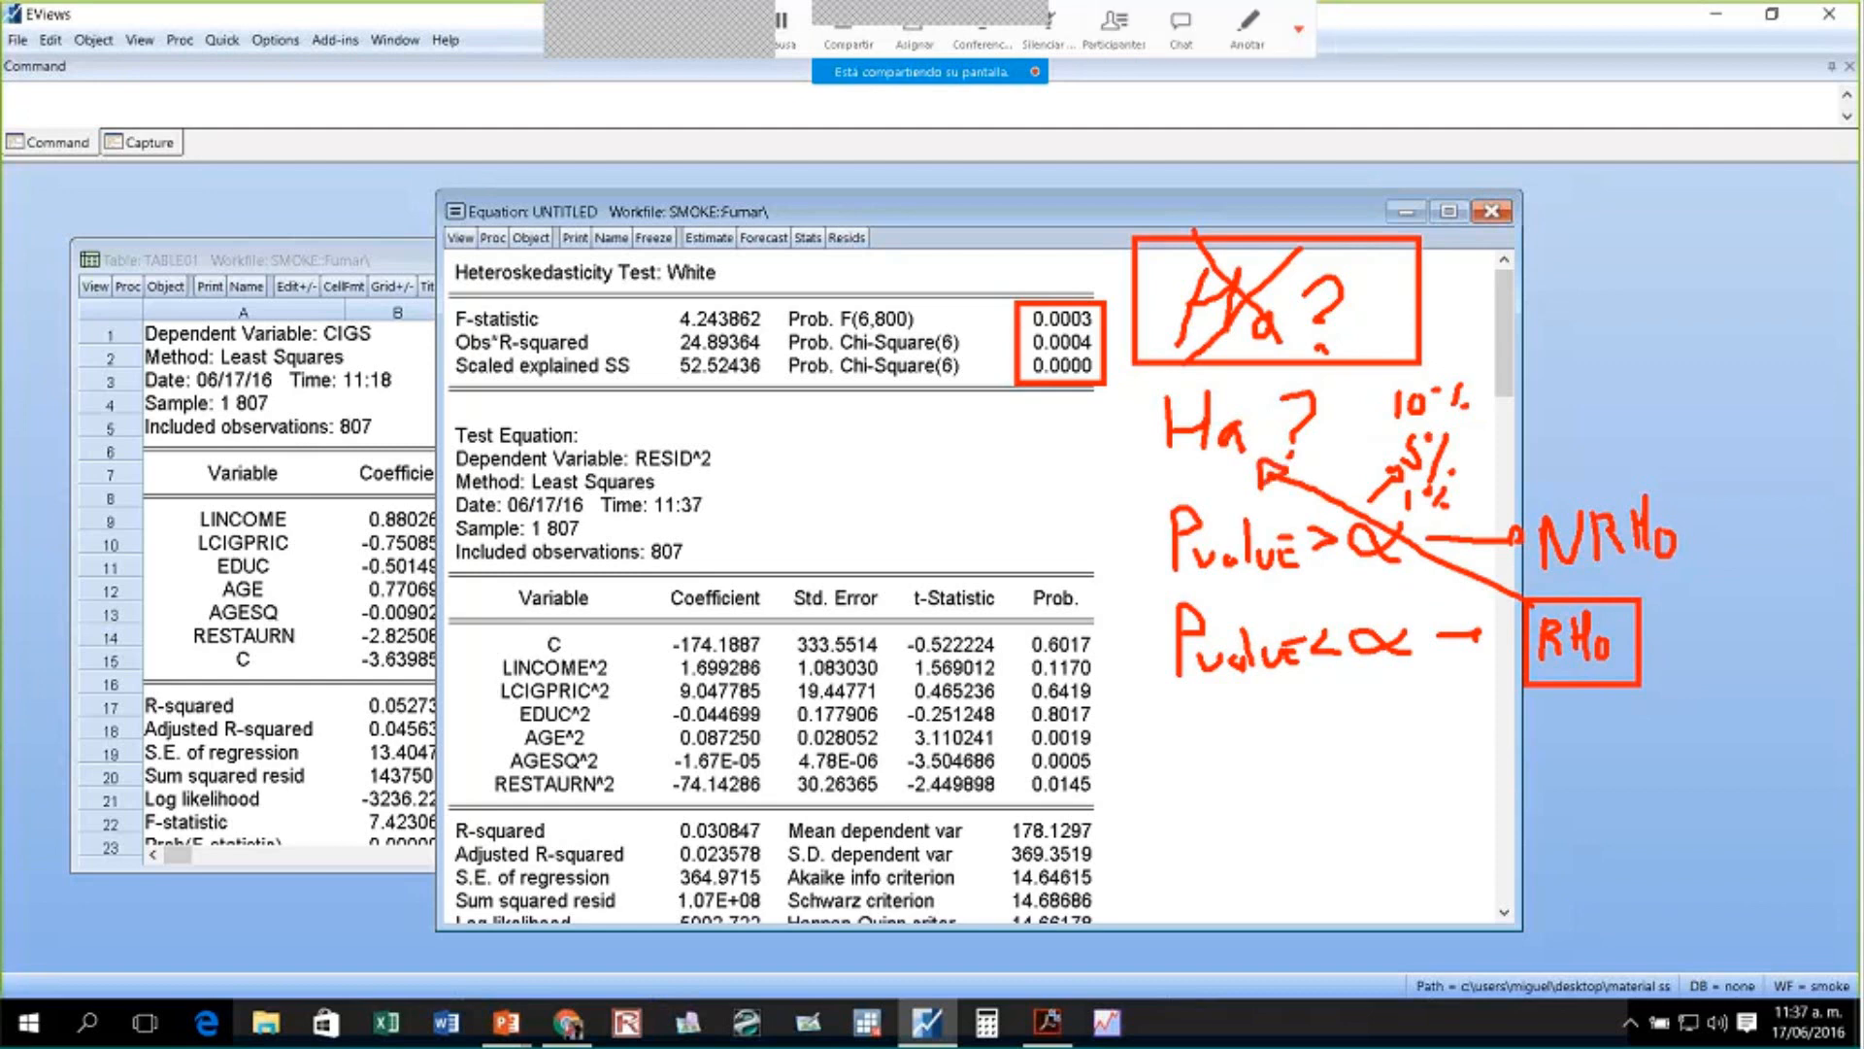
{"action": "left_click_drag", "start_coordinate": [1127, 488], "coordinate": [1438, 693]}
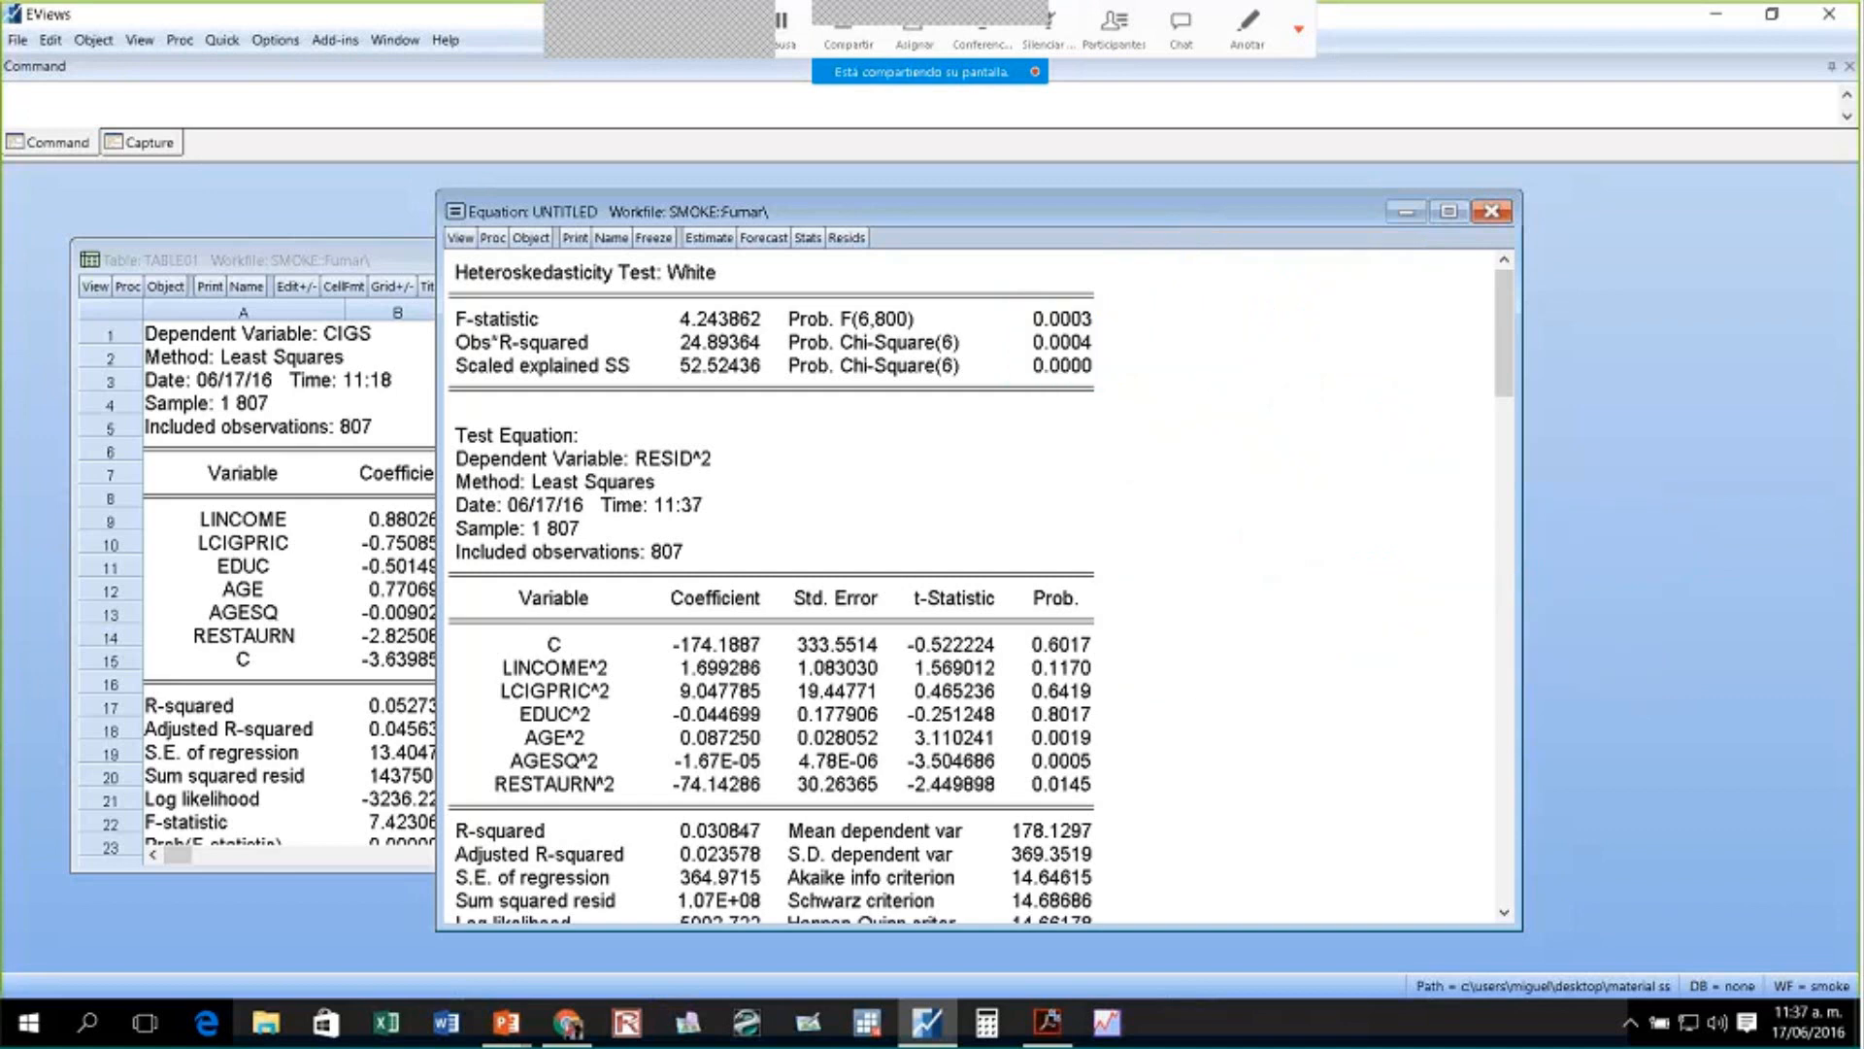
- Inspect the White test equation's adjusted R-squared and the probabilities of AGE^2 and AGESQ^2
{"action": "left_click", "coordinate": [1294, 34]}
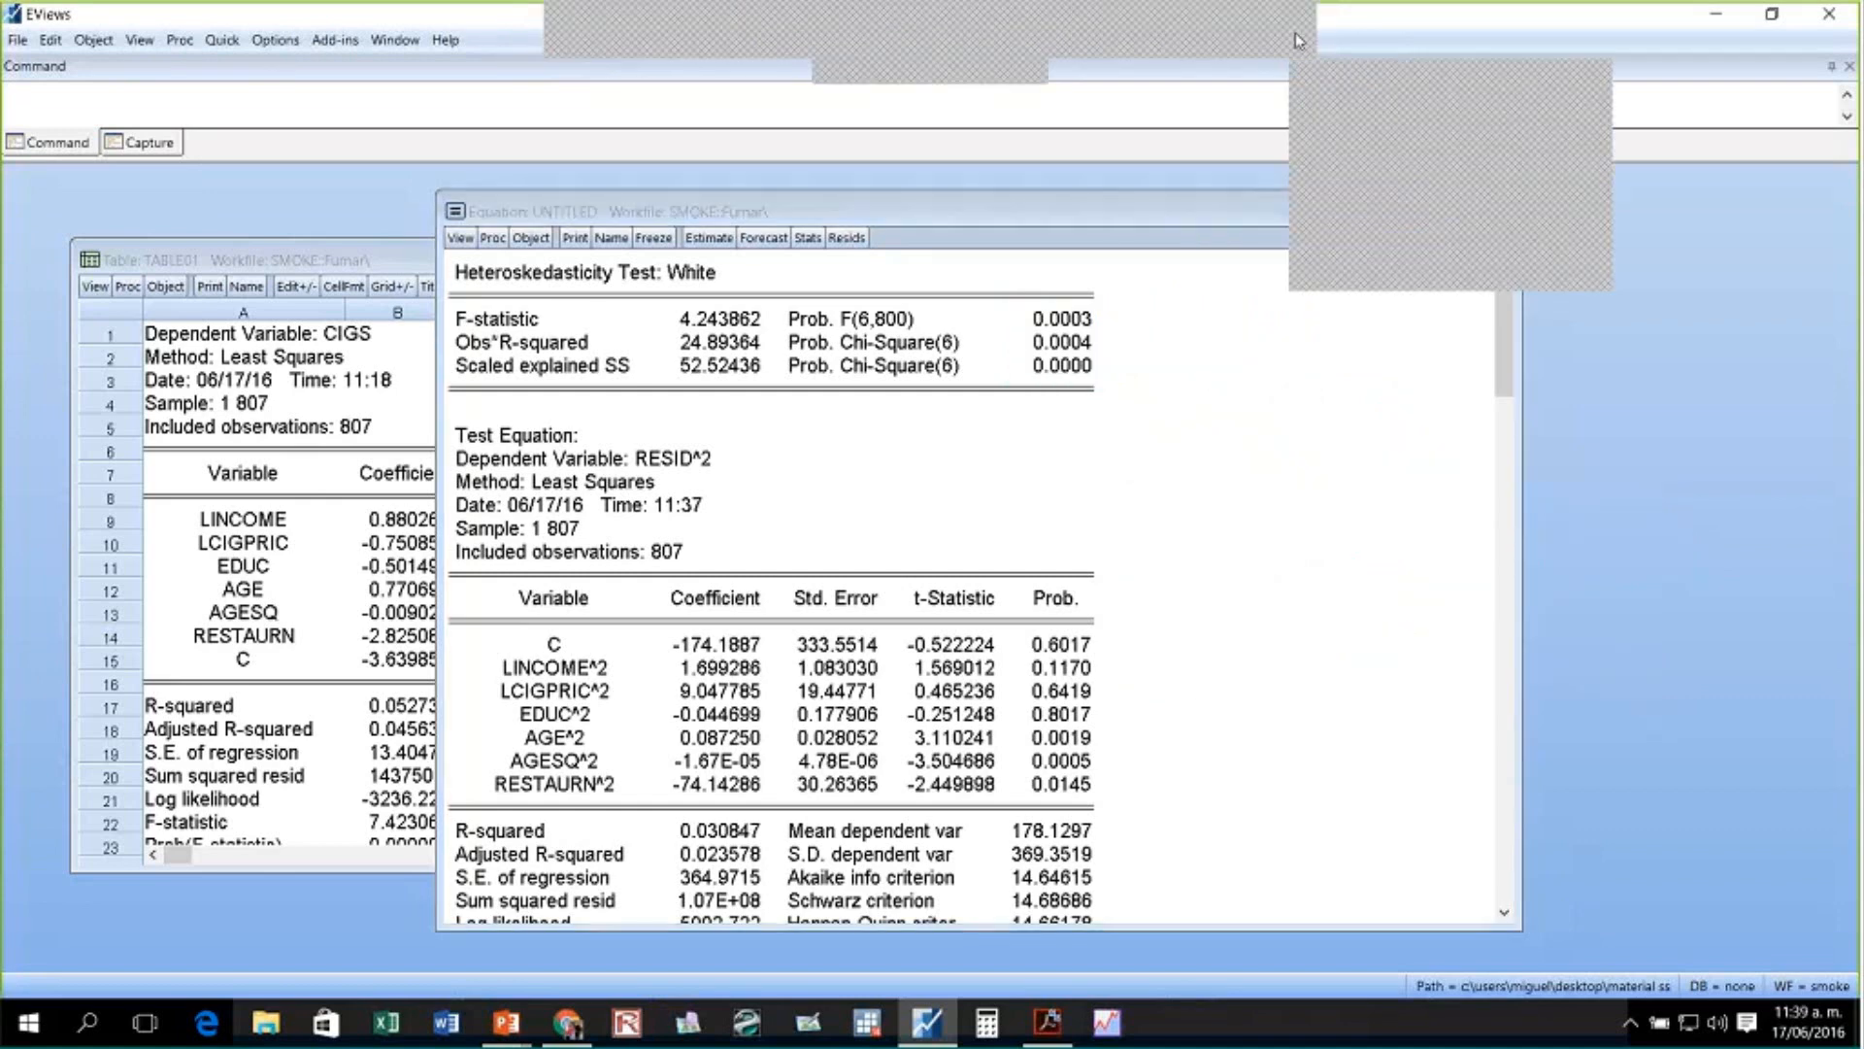
{"action": "left_click", "coordinate": [1379, 85]}
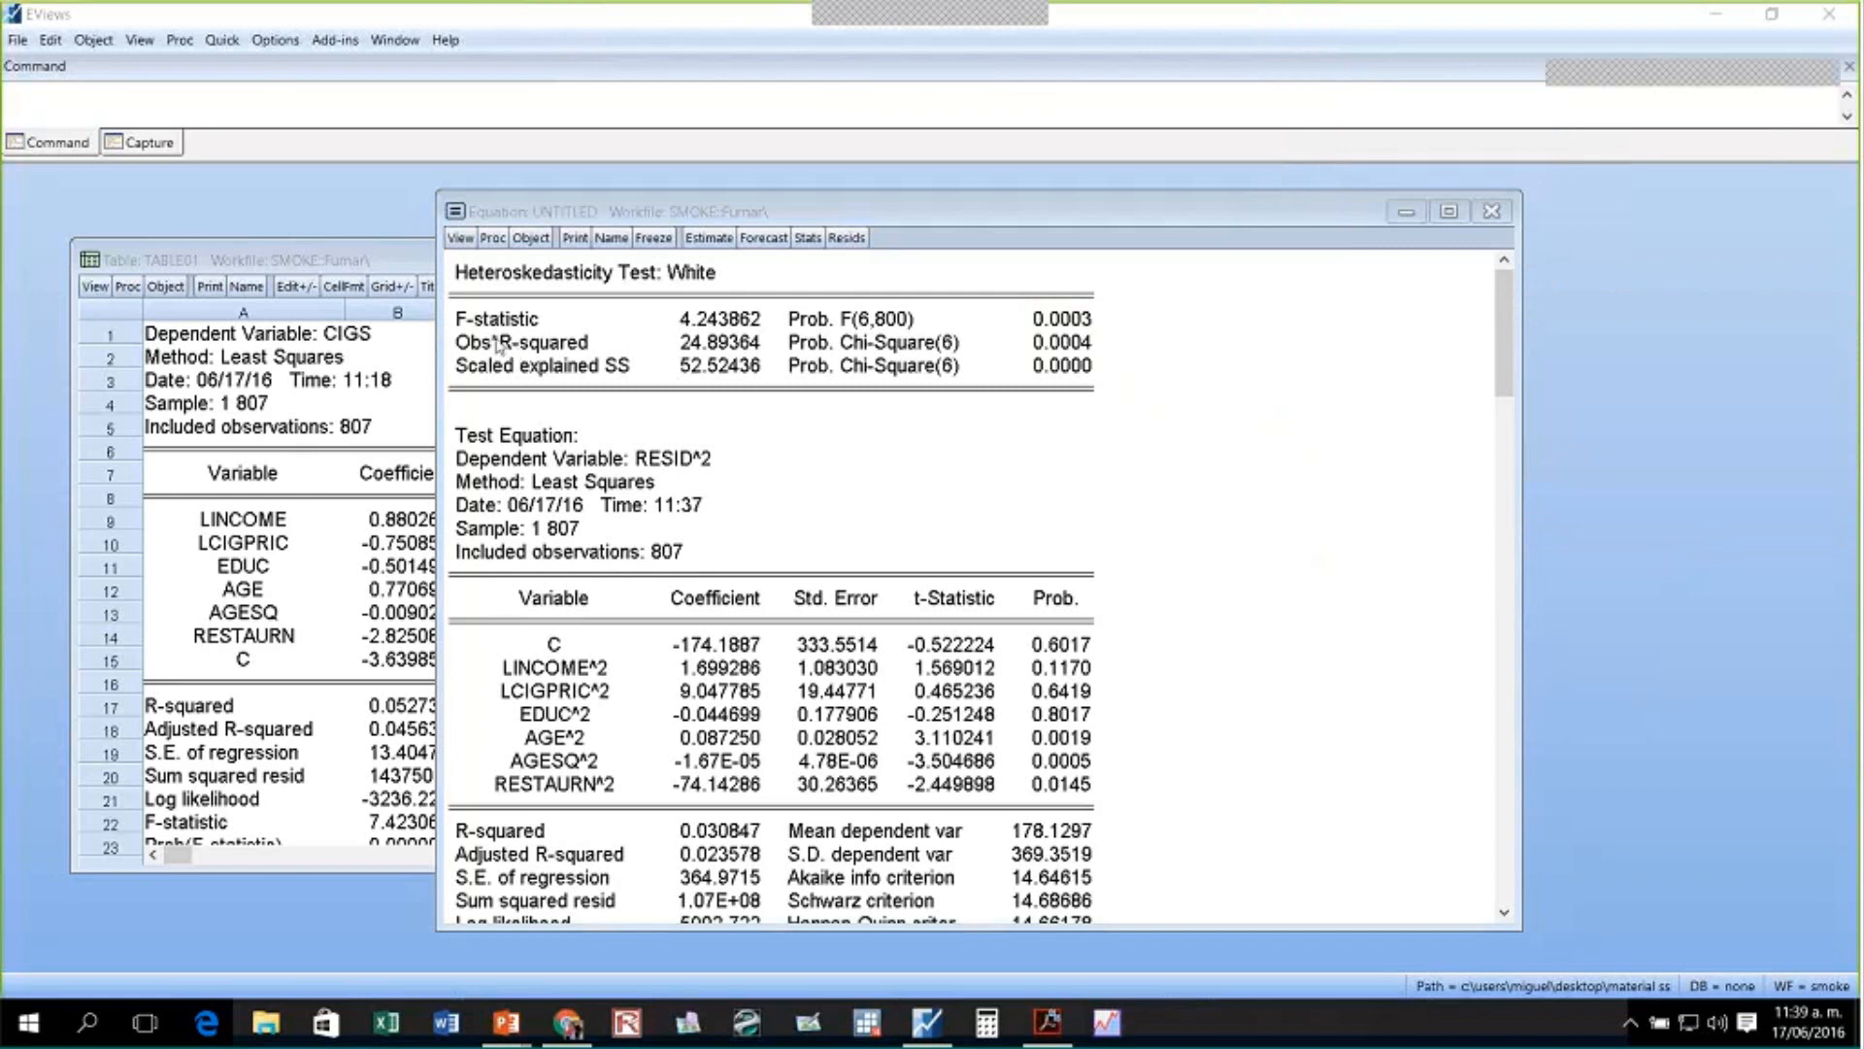
{"action": "left_click", "coordinate": [705, 855]}
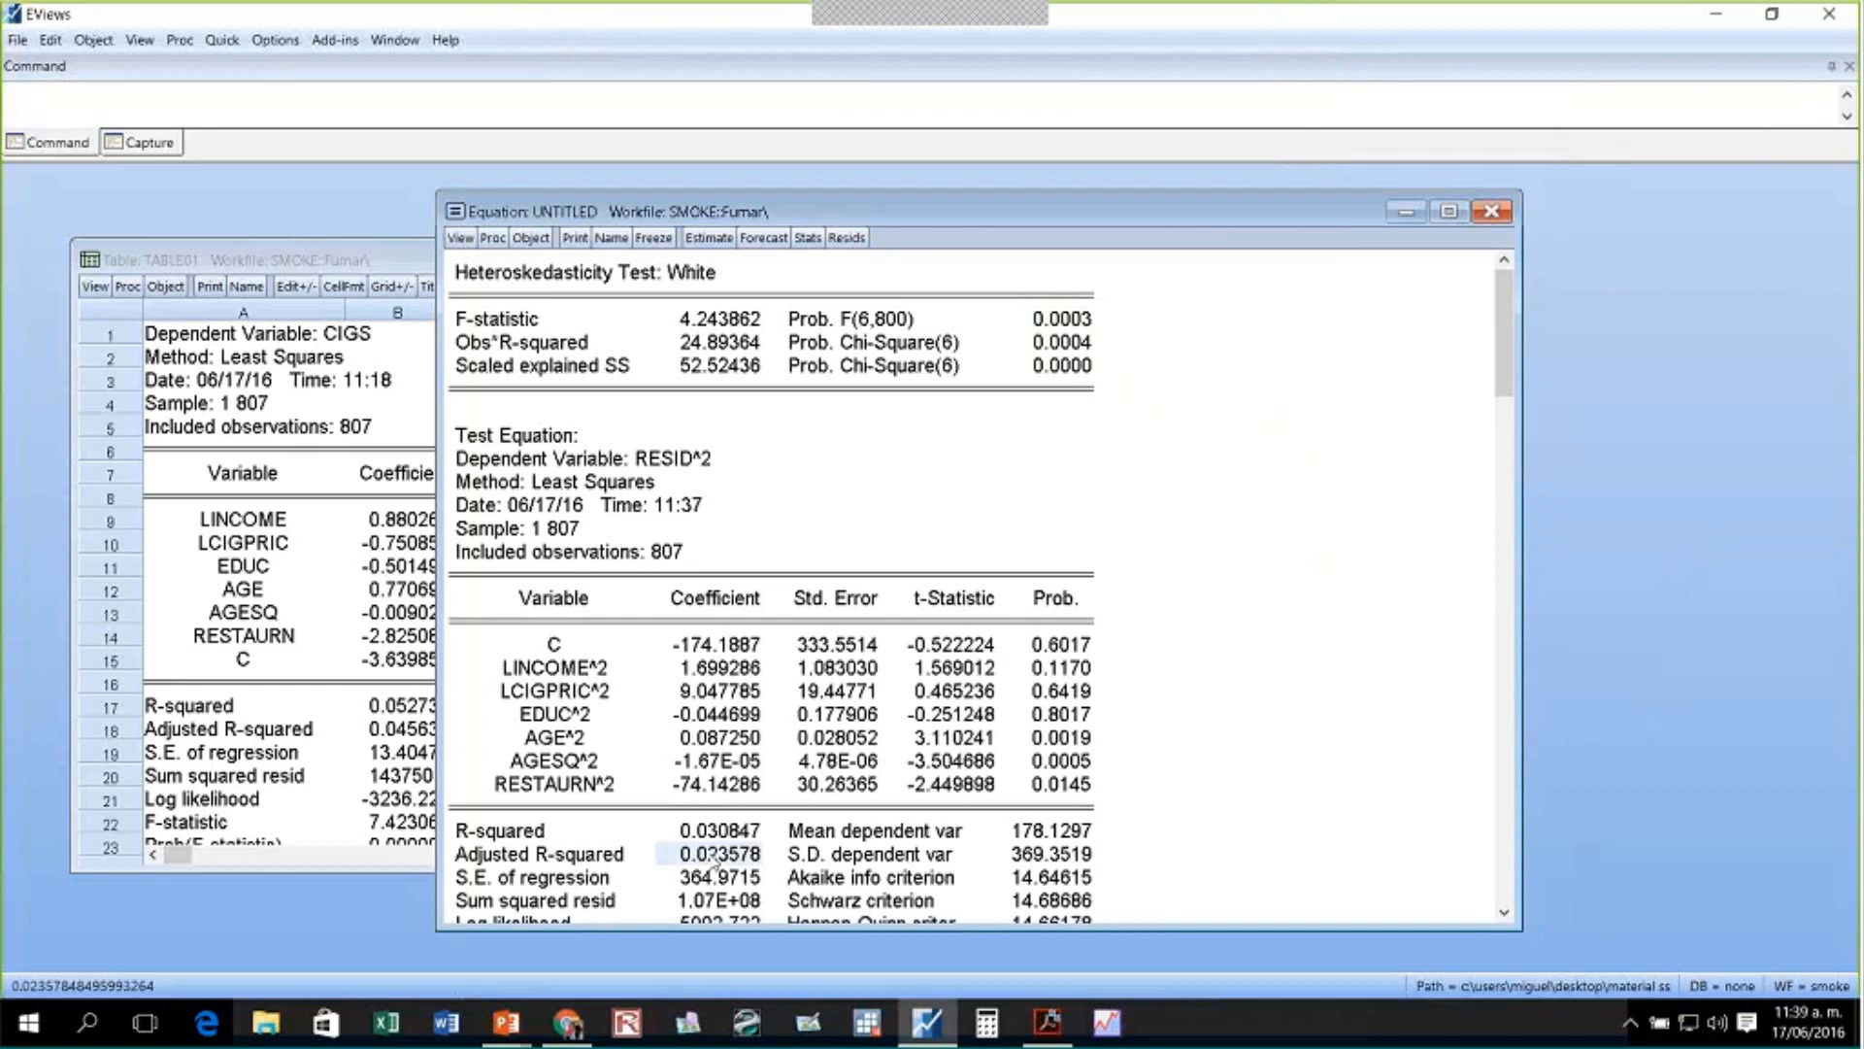
{"action": "left_click", "coordinate": [1028, 745]}
{"action": "key", "text": "Down"}
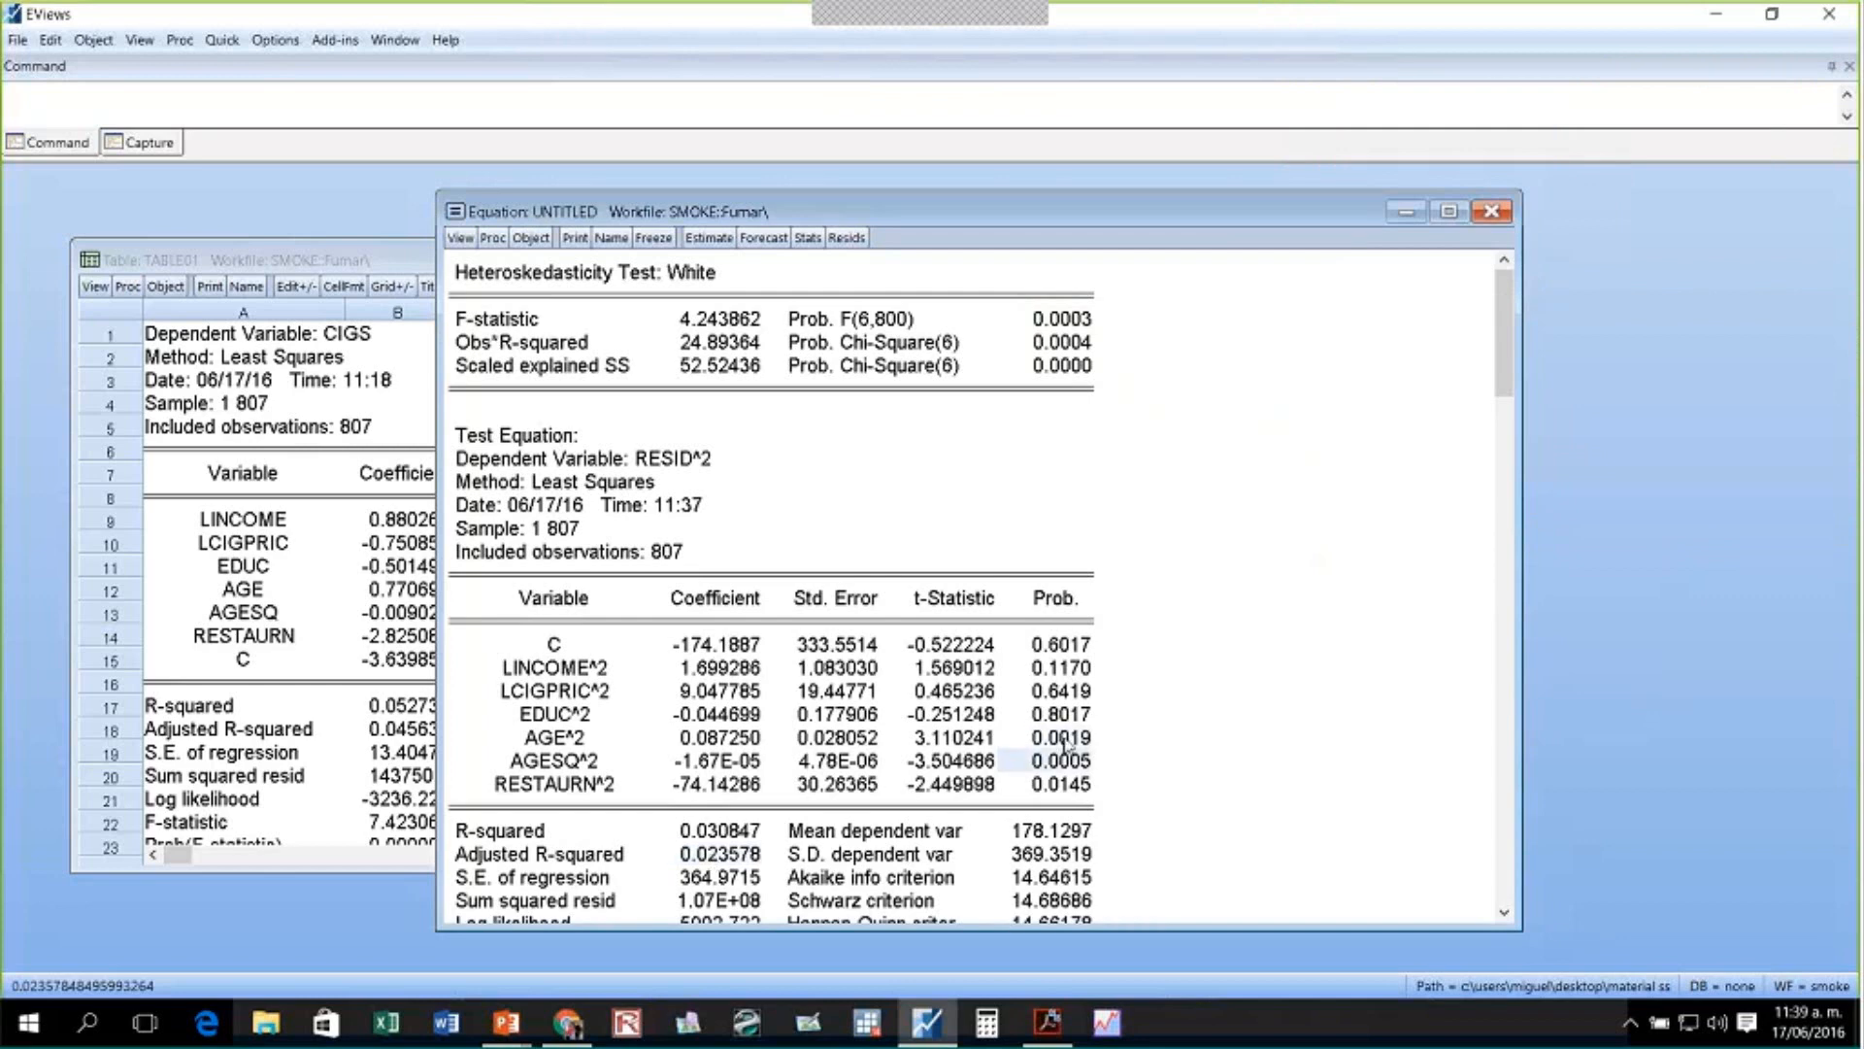
{"action": "key", "text": "Up"}
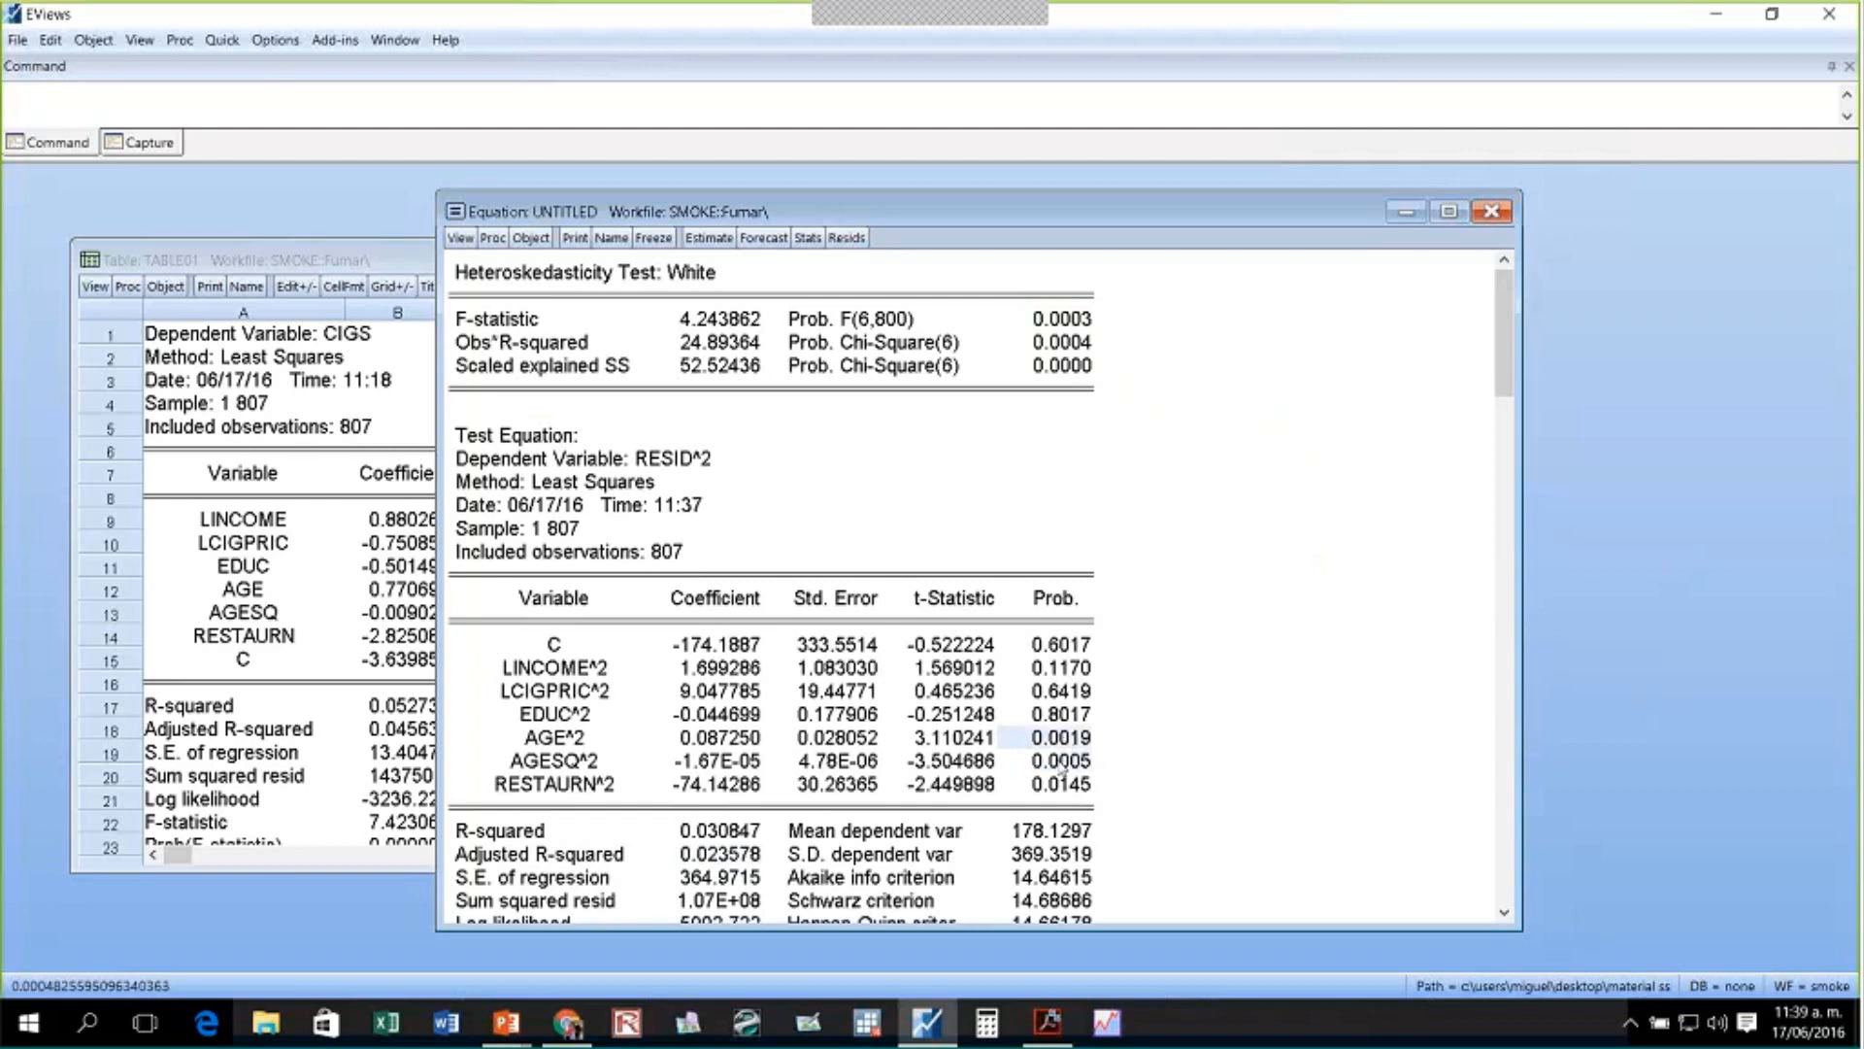
{"action": "key", "text": "Down"}
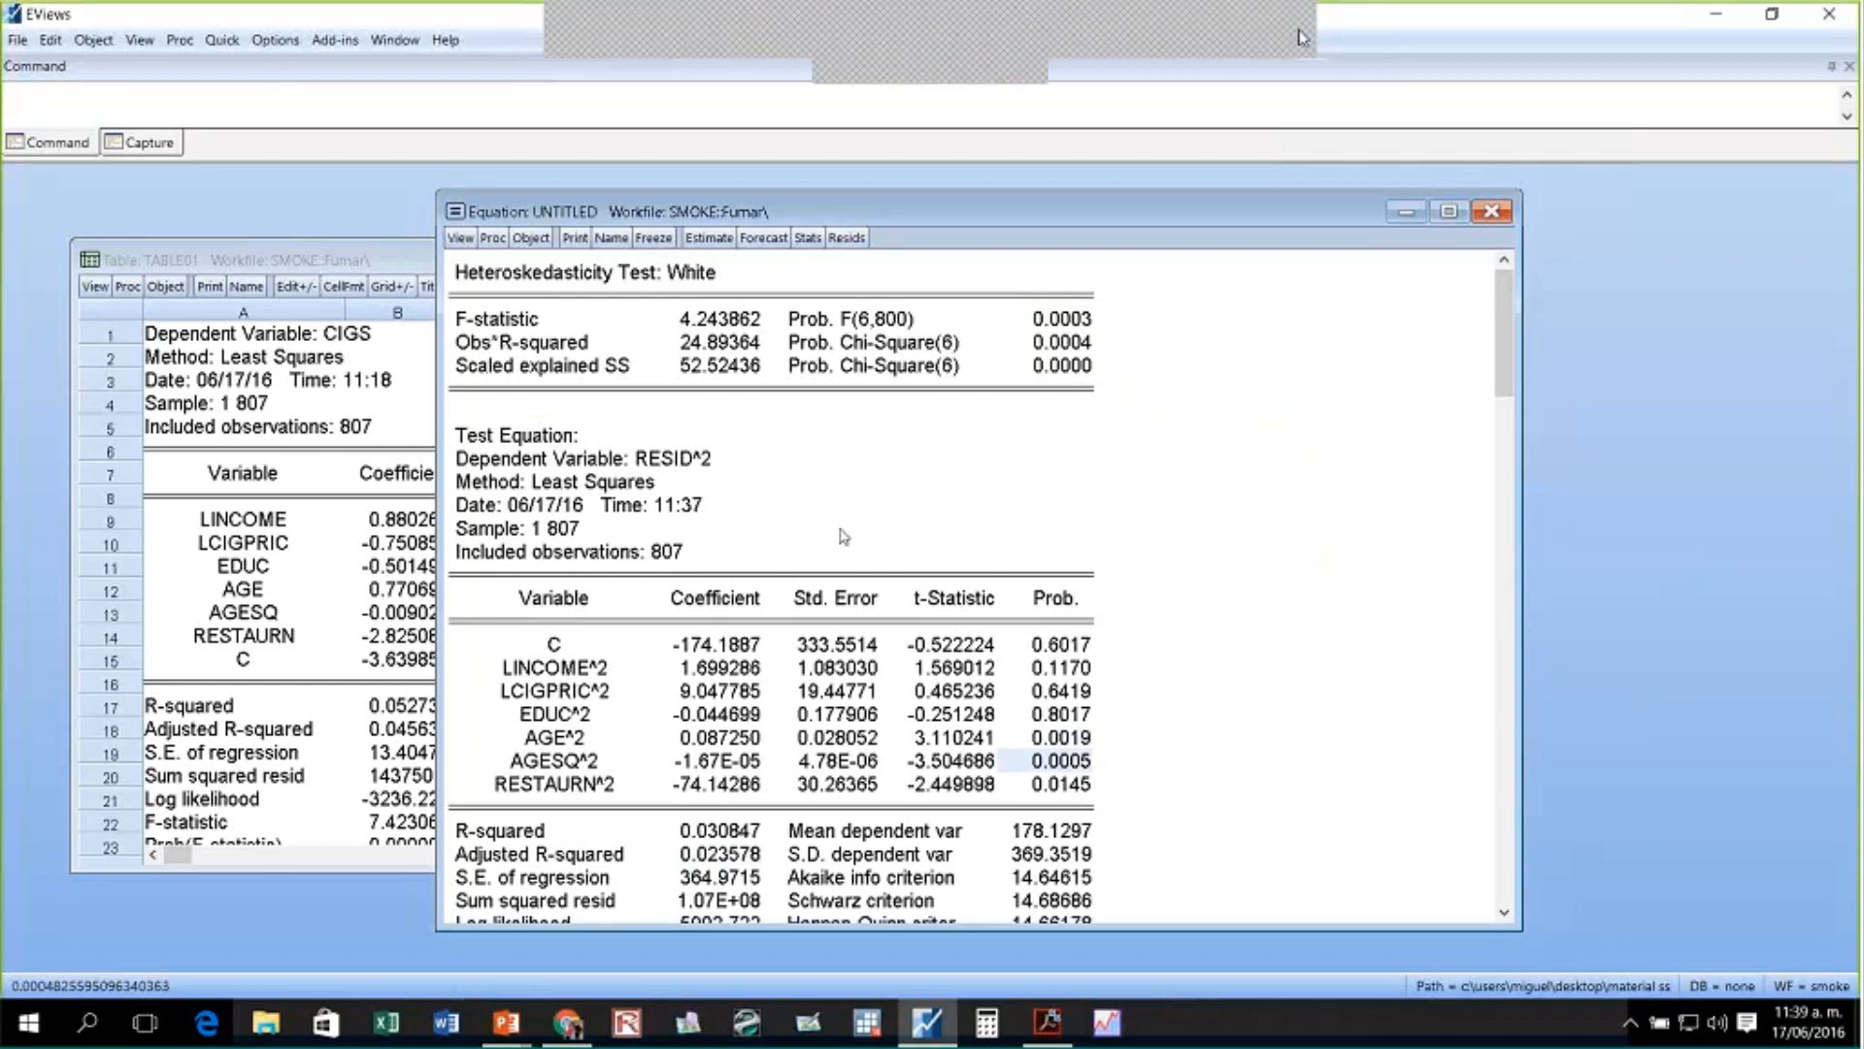
- Box the White test probabilities and the attendee's question about significance in the Q&A panel, and clear the annotations
{"action": "left_click", "coordinate": [1288, 34]}
{"action": "left_click", "coordinate": [1367, 89]}
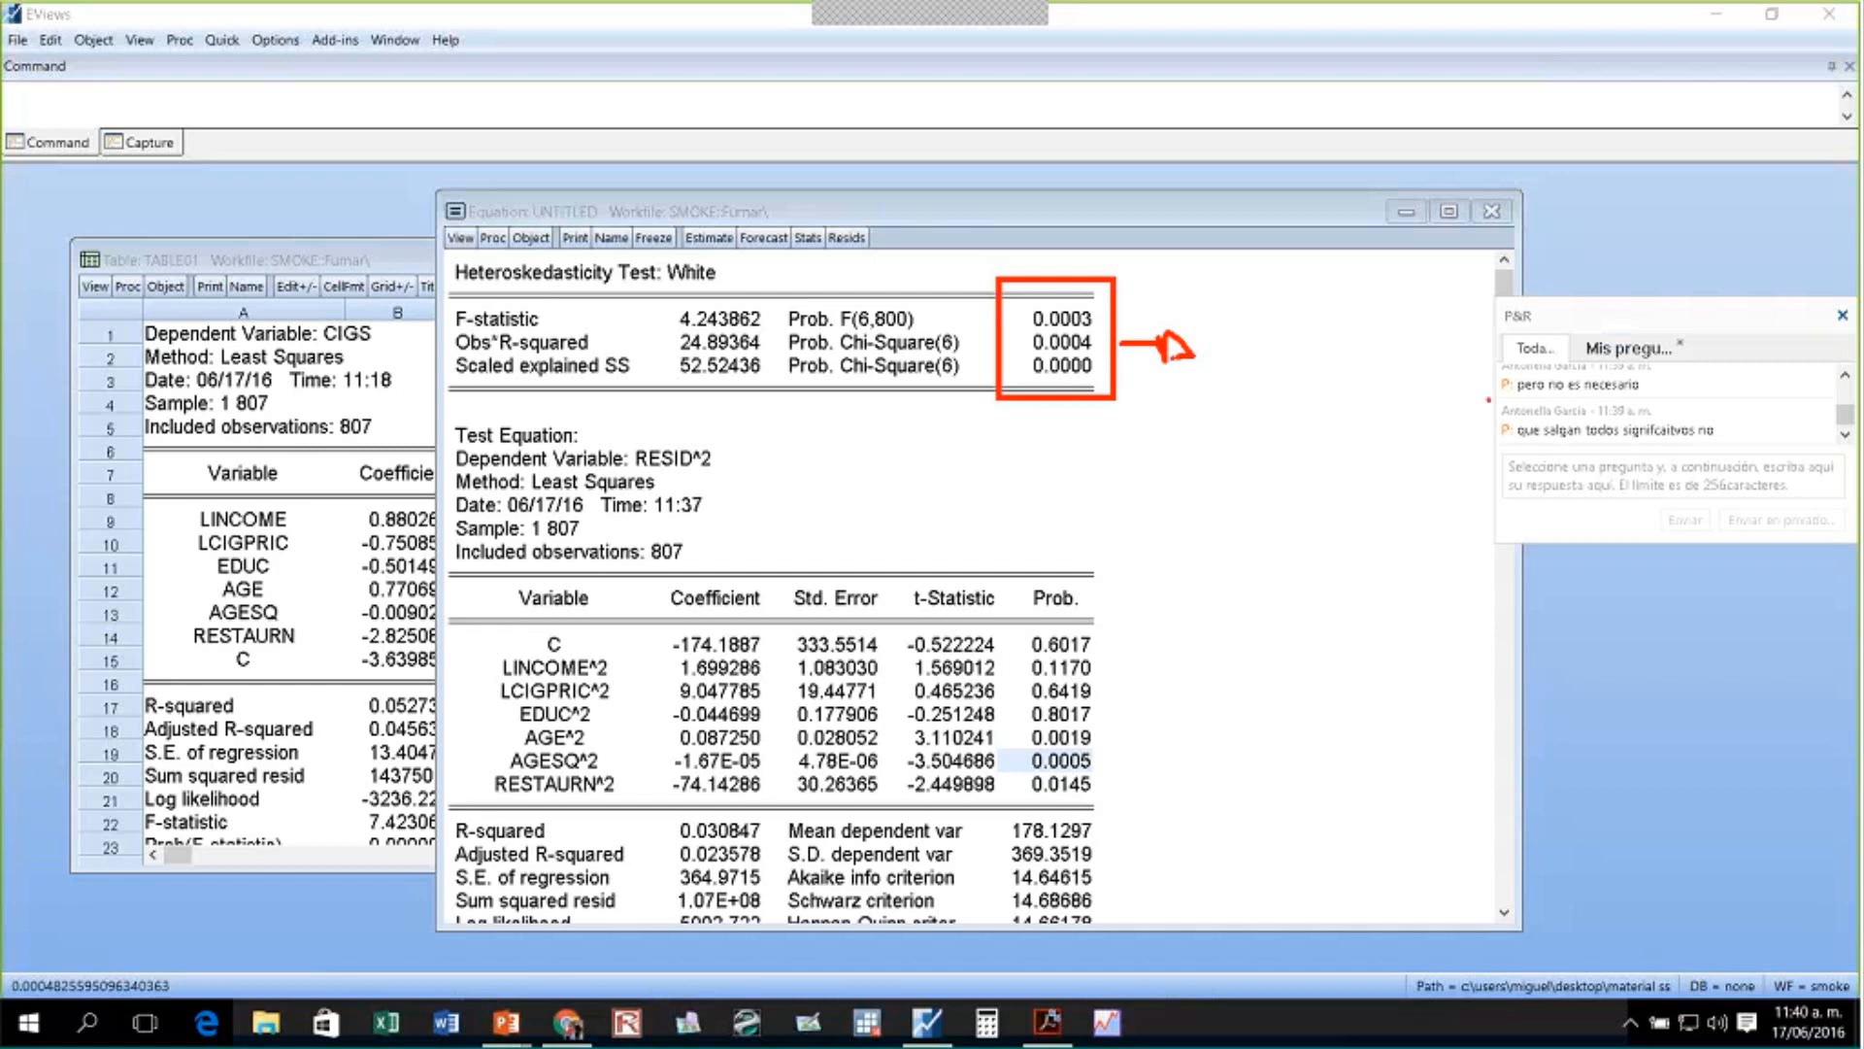
{"action": "left_click_drag", "start_coordinate": [1488, 399], "coordinate": [1738, 446]}
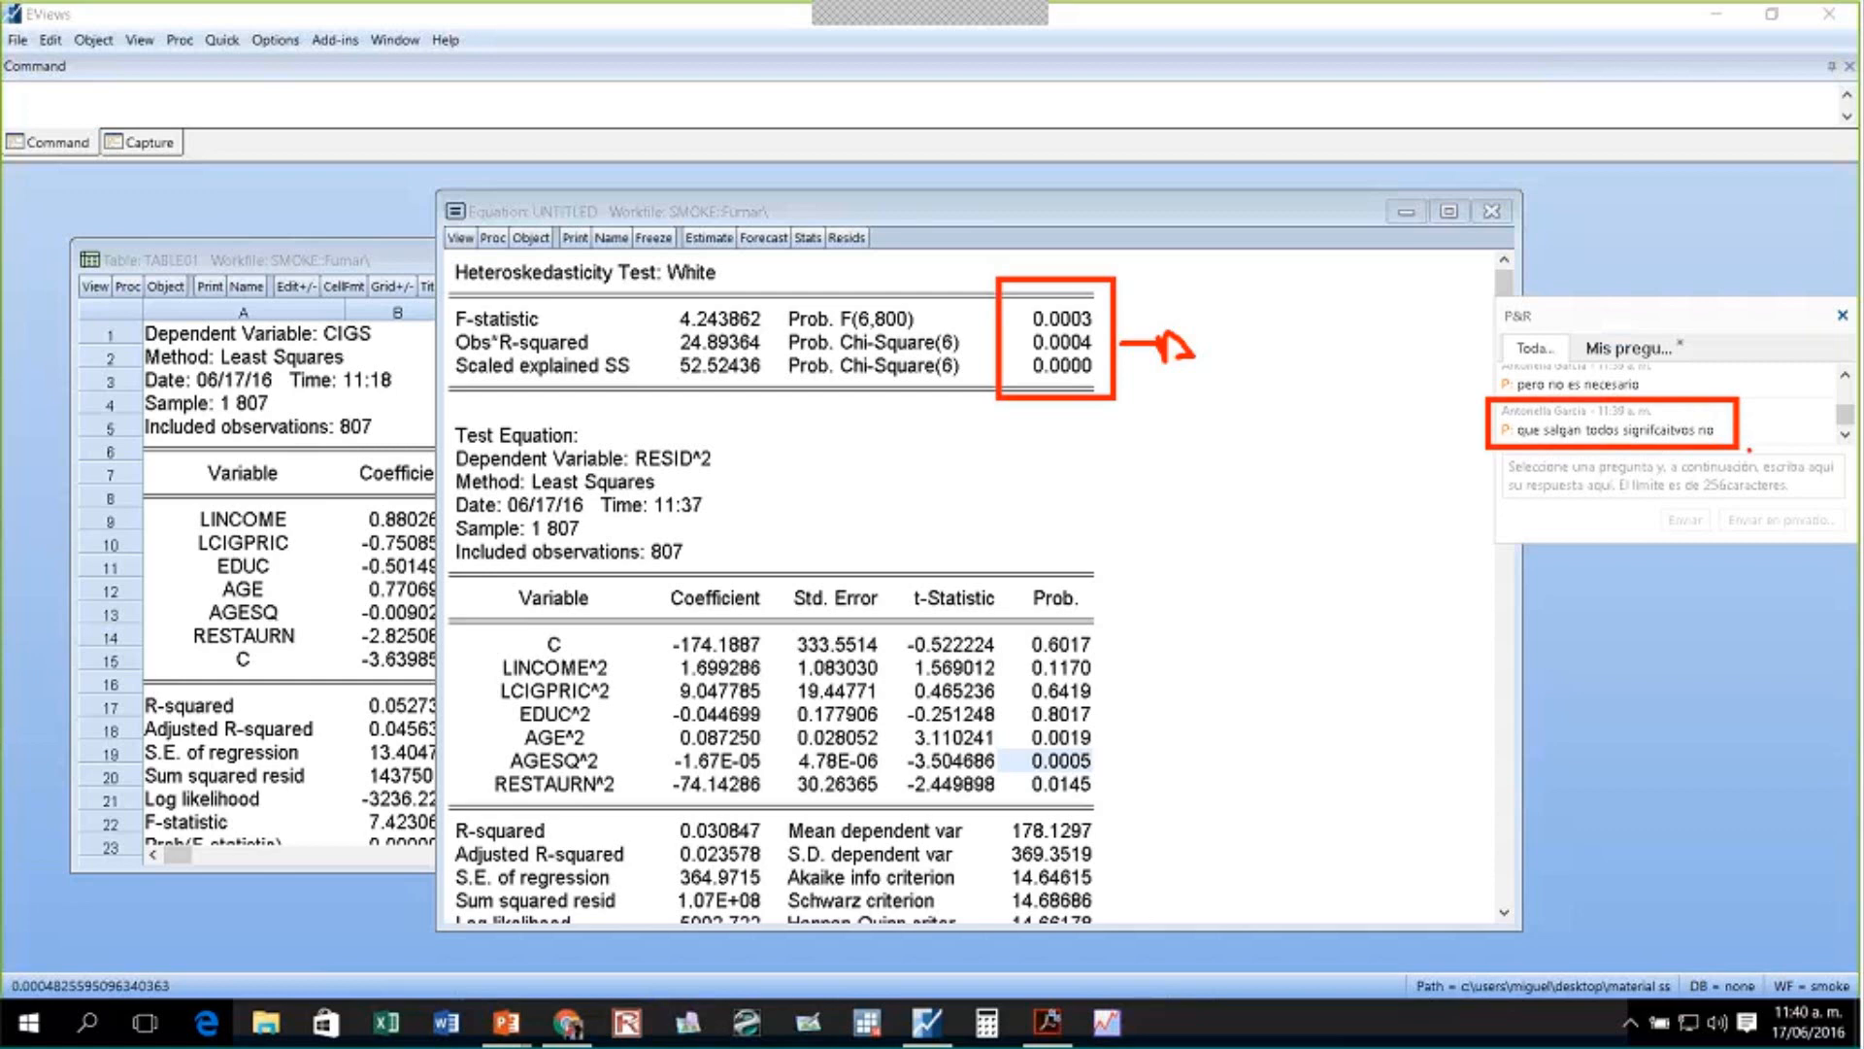
{"action": "key", "text": "Escape"}
{"action": "left_click", "coordinate": [604, 140]}
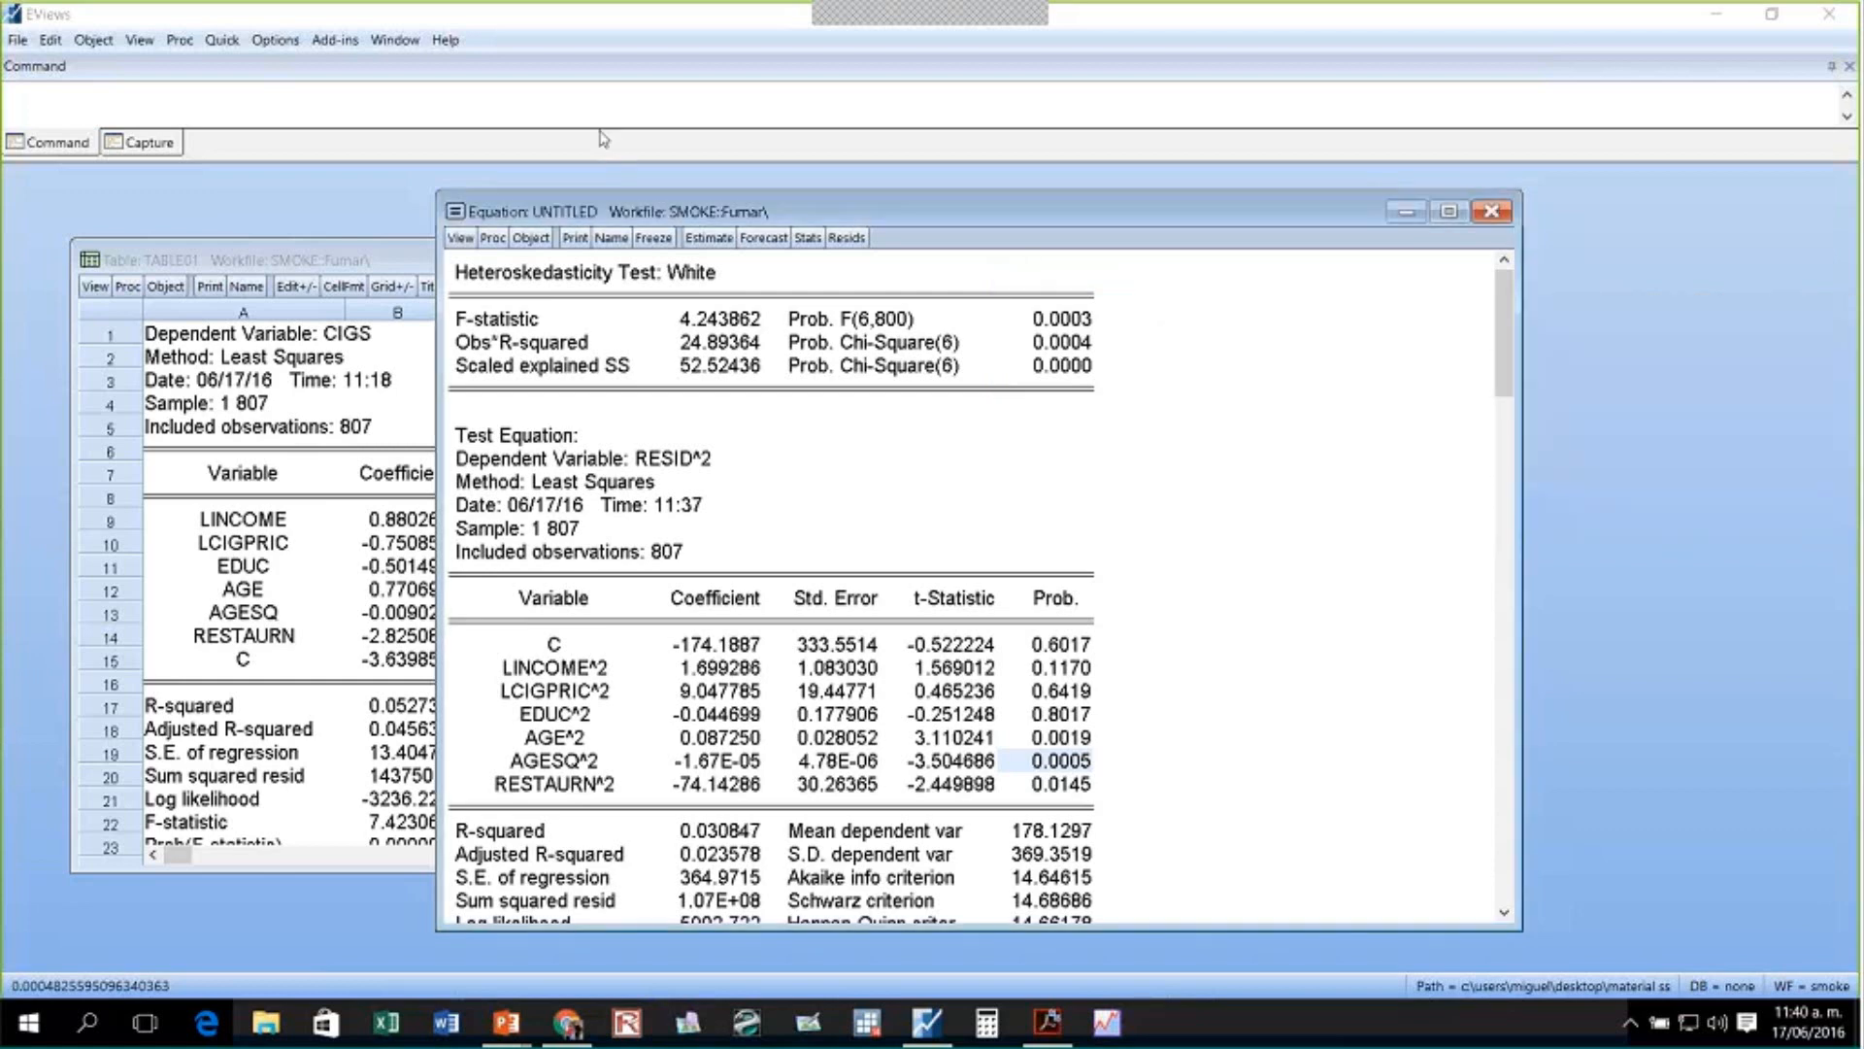
- Re-estimate the cigs equation by least squares with the Huber-White coefficient covariance method
{"action": "left_click", "coordinate": [710, 238]}
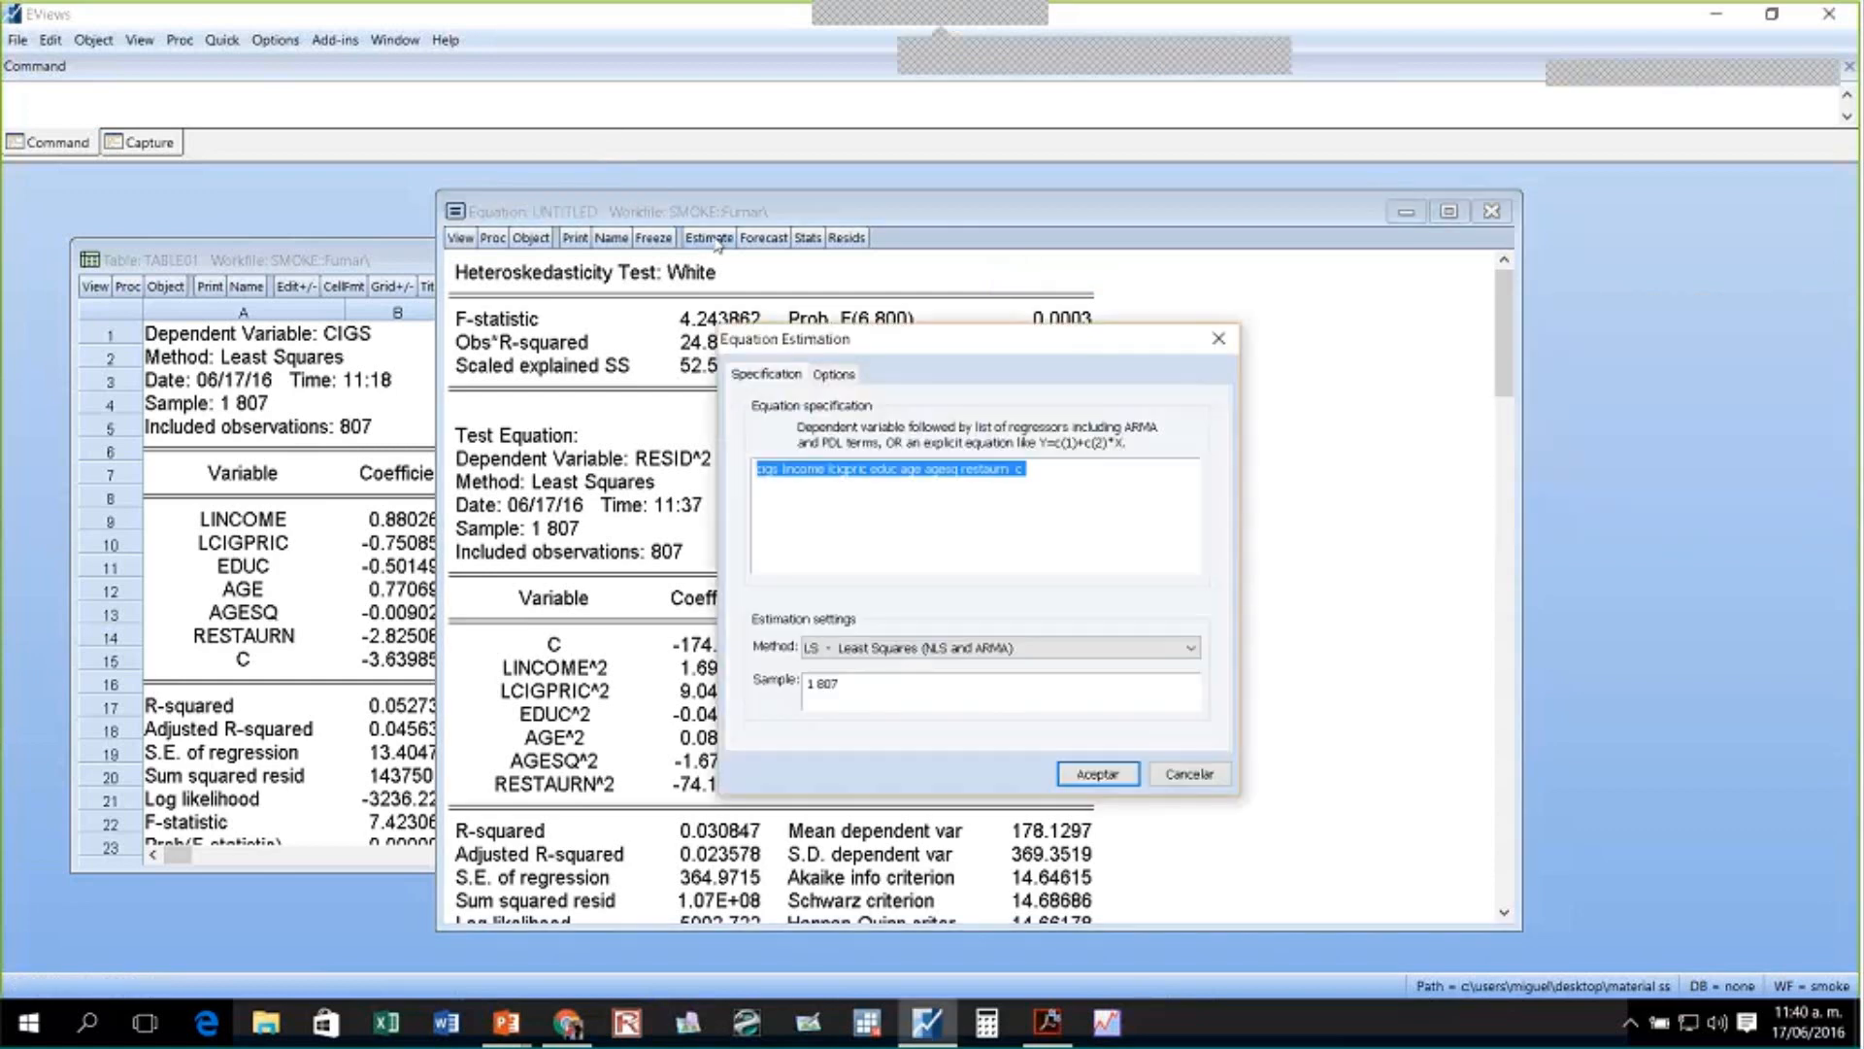
{"action": "left_click", "coordinate": [827, 379]}
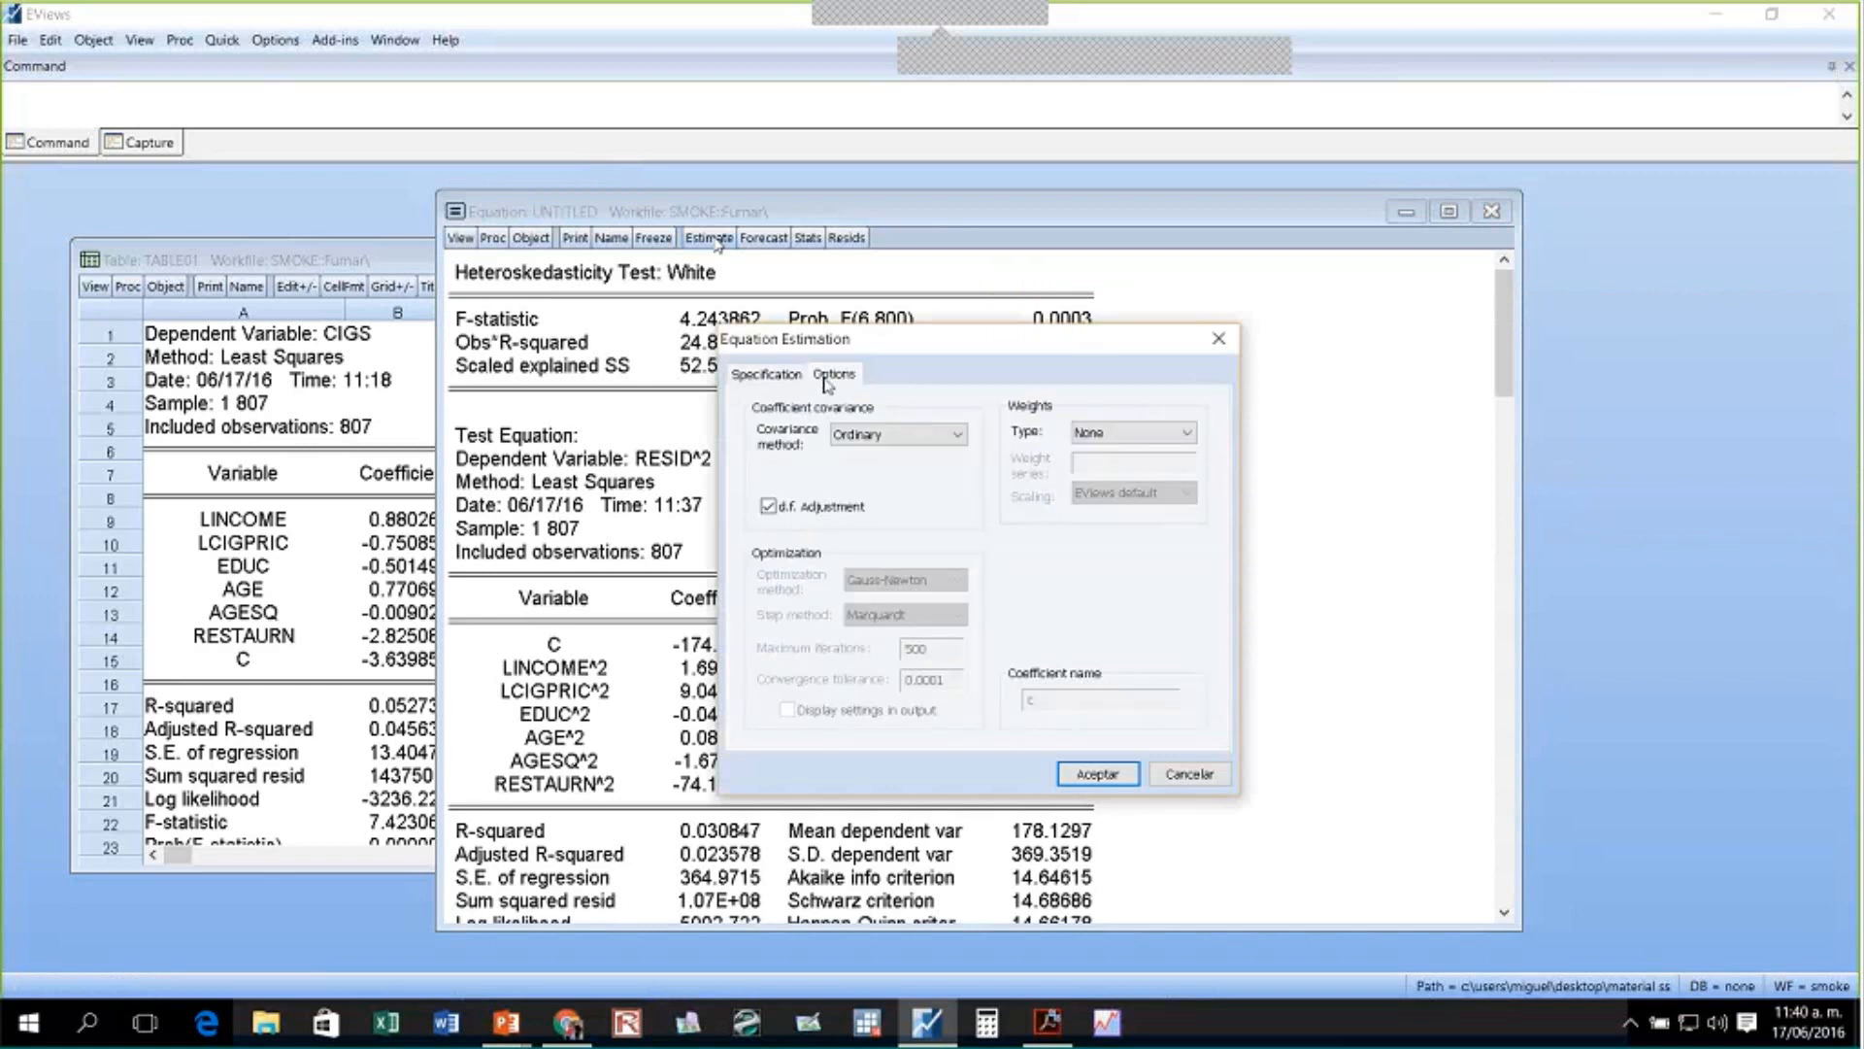
{"action": "left_click", "coordinate": [898, 434]}
{"action": "left_click", "coordinate": [867, 473]}
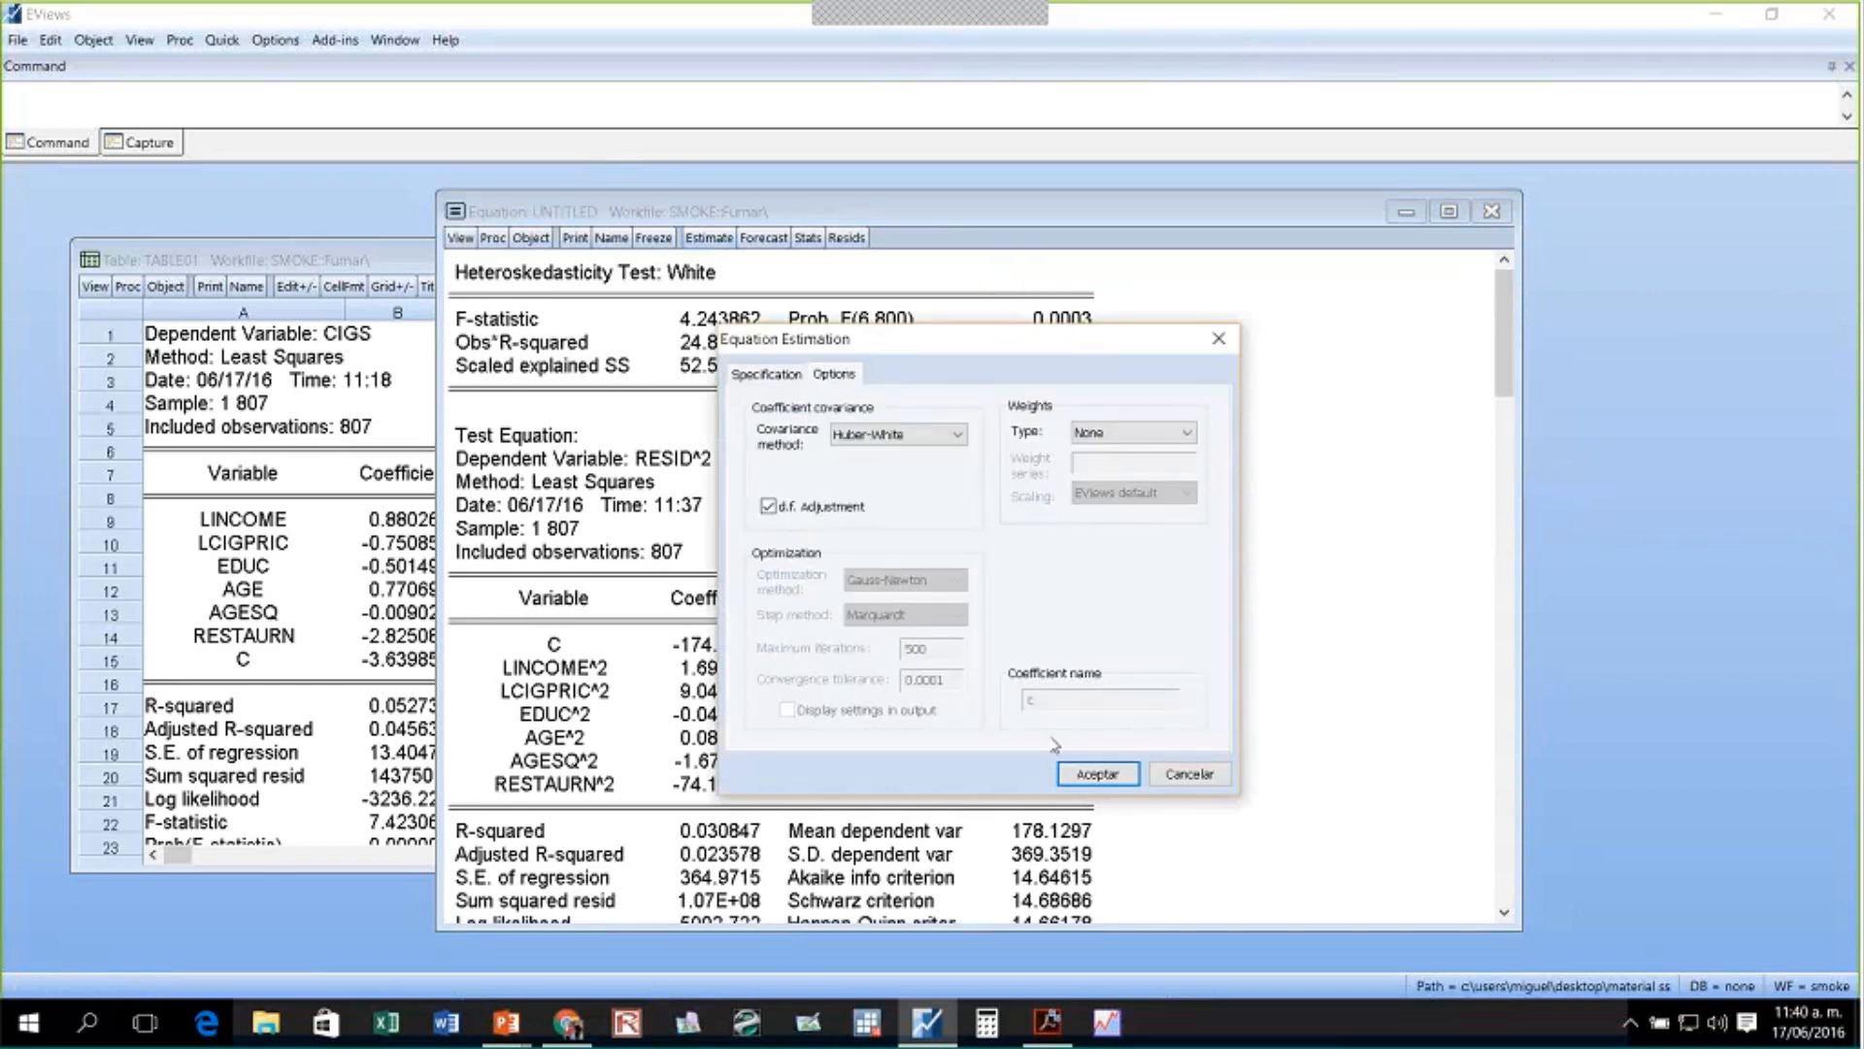
{"action": "left_click", "coordinate": [1098, 774]}
- Shrink and move the equation window, and place the MCO_ROBUST table between it and TABLE01 for comparison
{"action": "left_click_drag", "start_coordinate": [1124, 216], "coordinate": [1427, 250]}
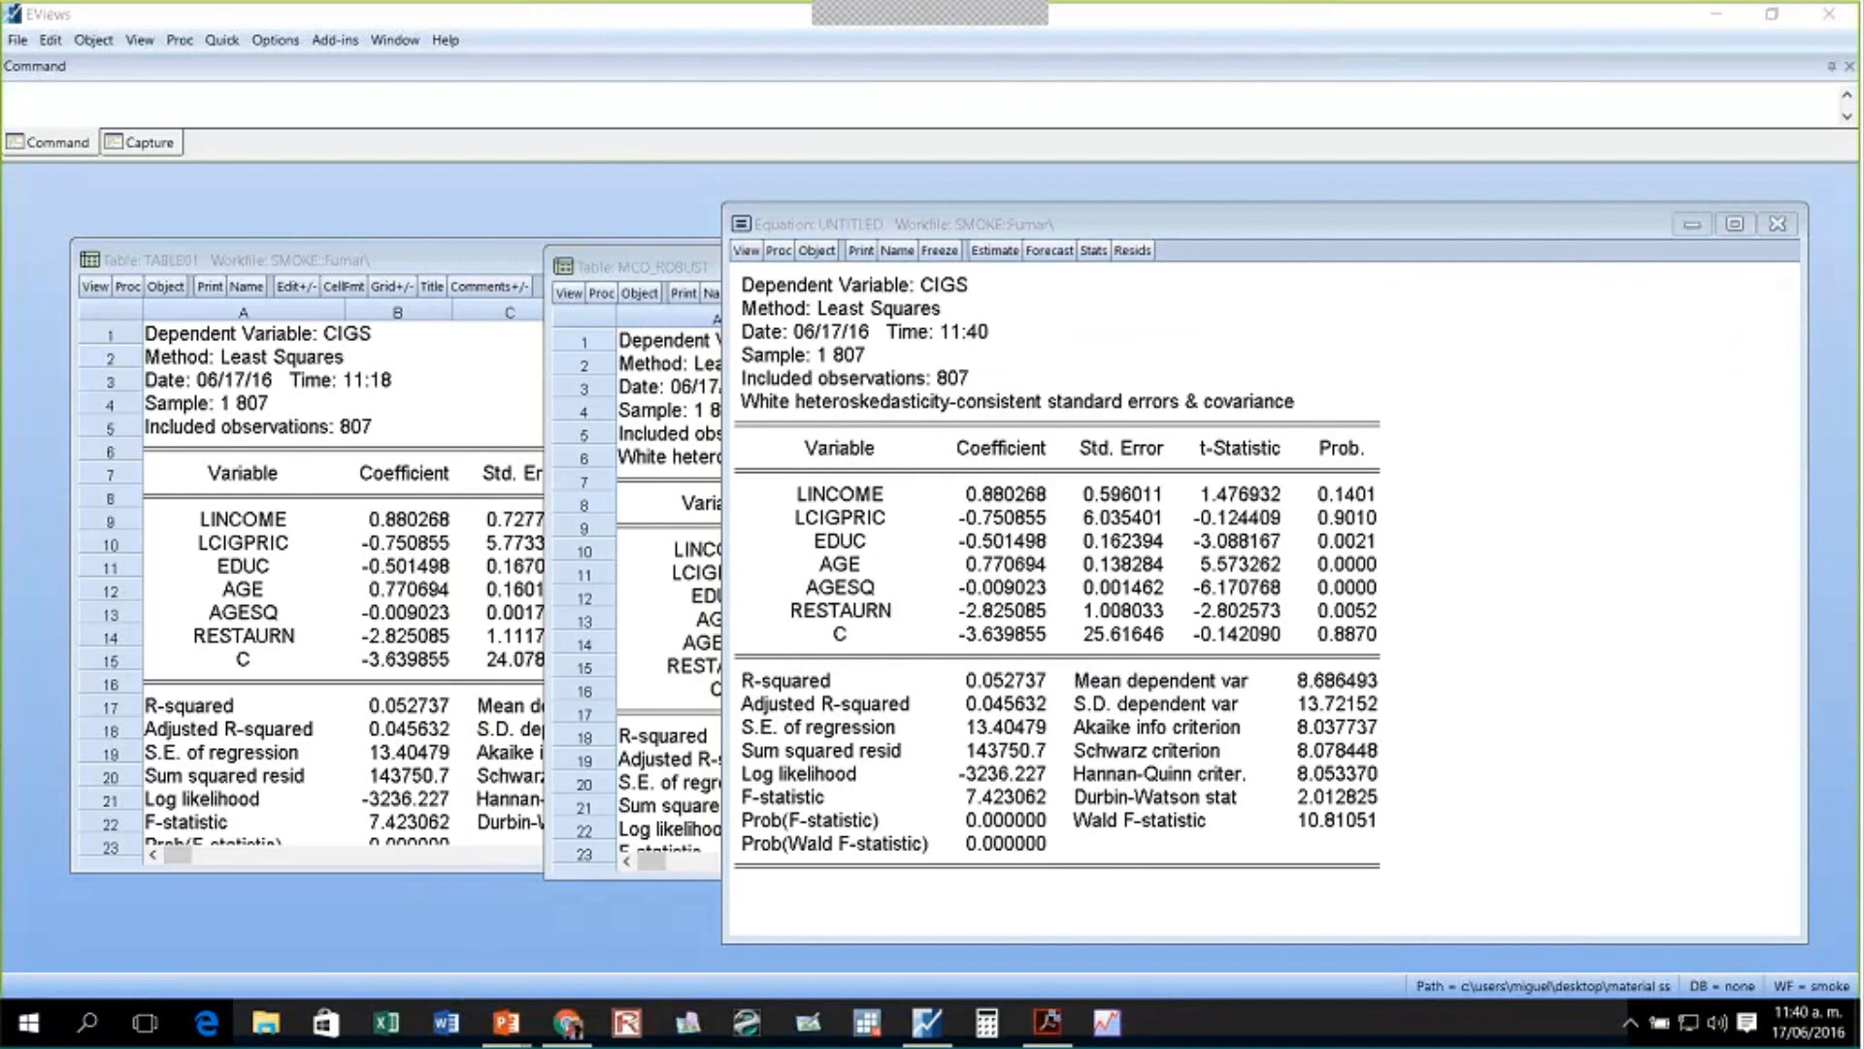
{"action": "left_click_drag", "start_coordinate": [1805, 204], "coordinate": [1466, 273]}
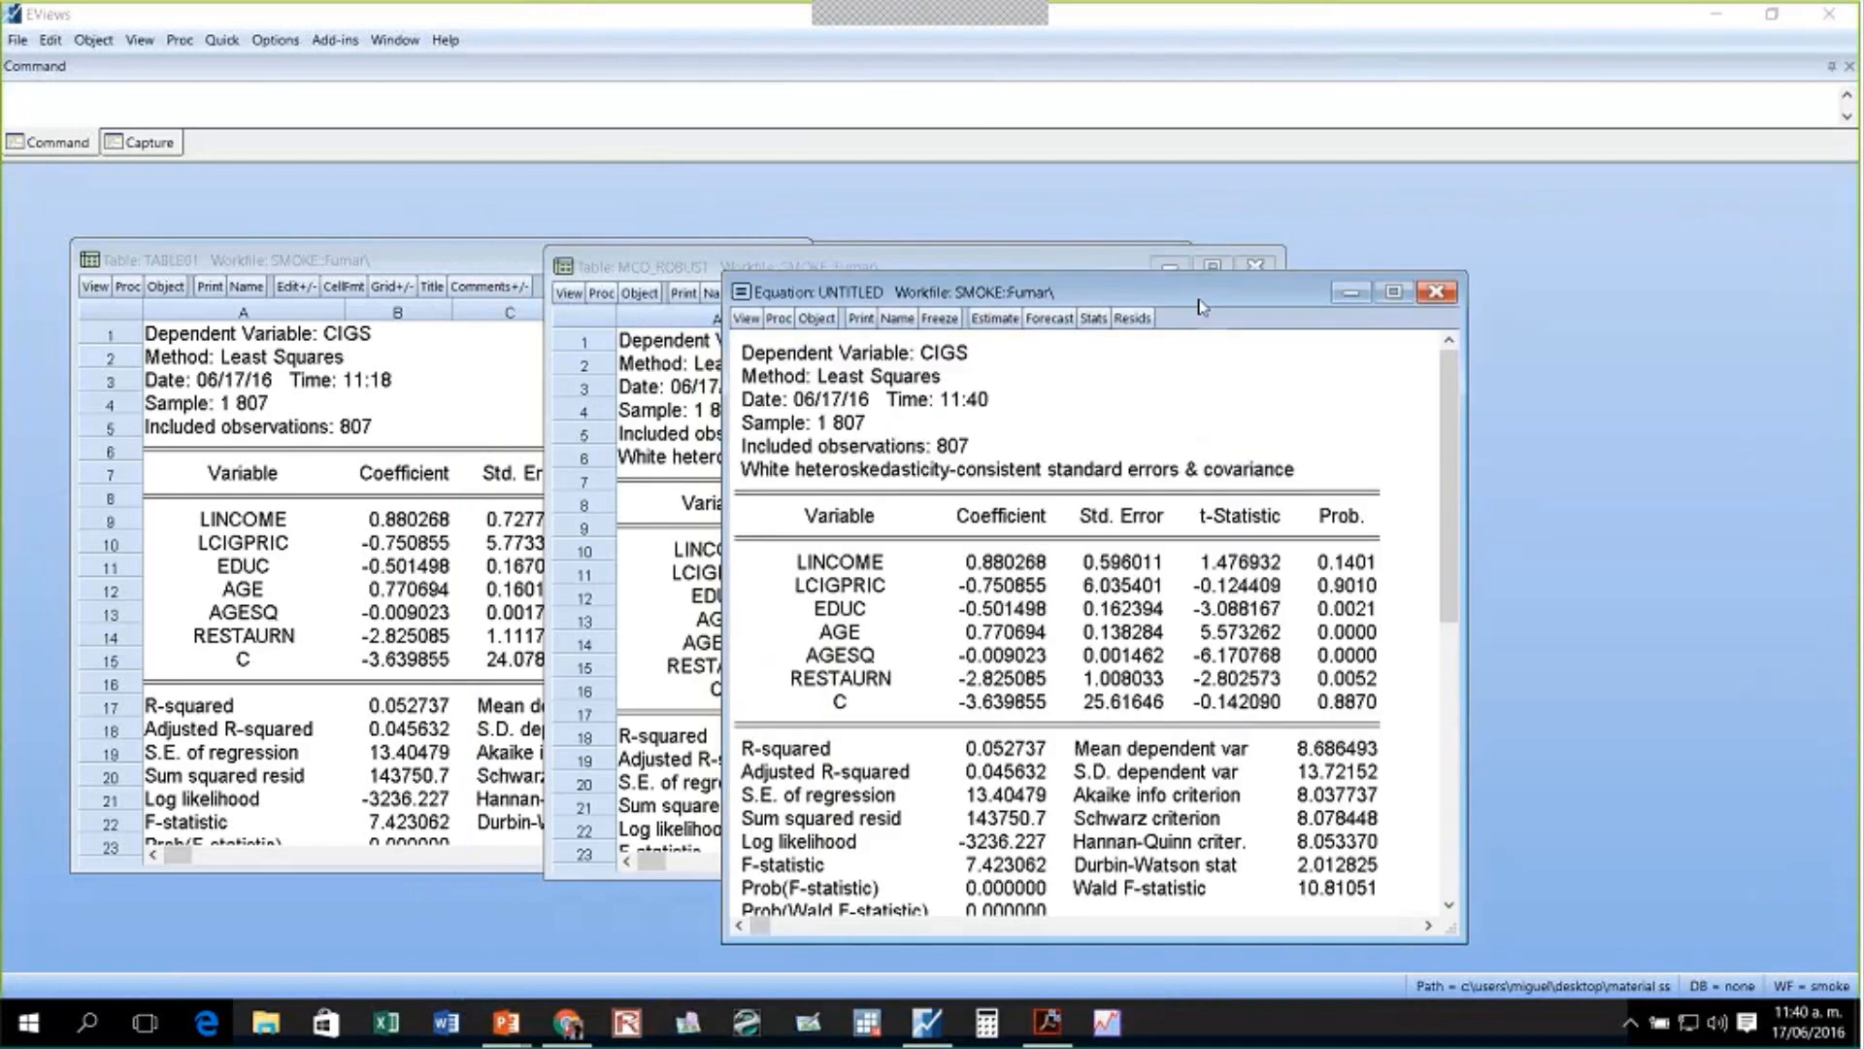
{"action": "left_click_drag", "start_coordinate": [1202, 303], "coordinate": [1431, 283]}
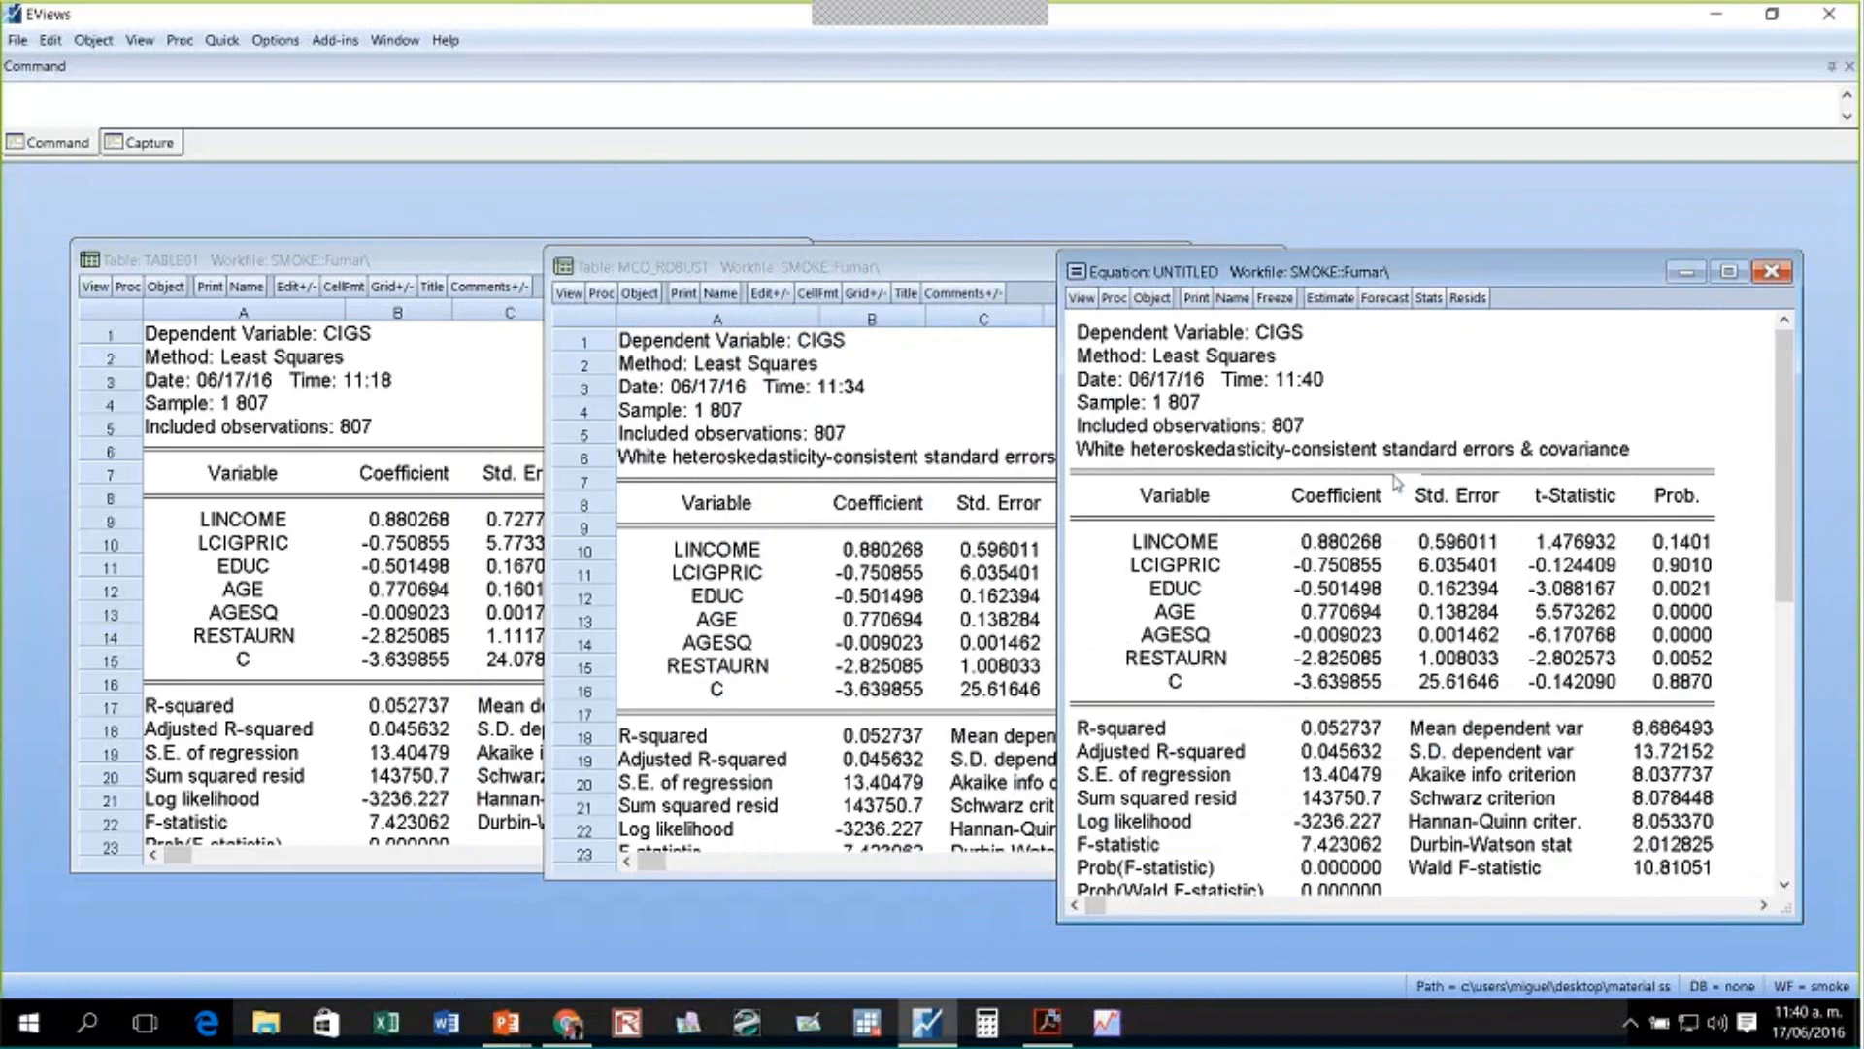
{"action": "left_click_drag", "start_coordinate": [757, 267], "coordinate": [690, 273]}
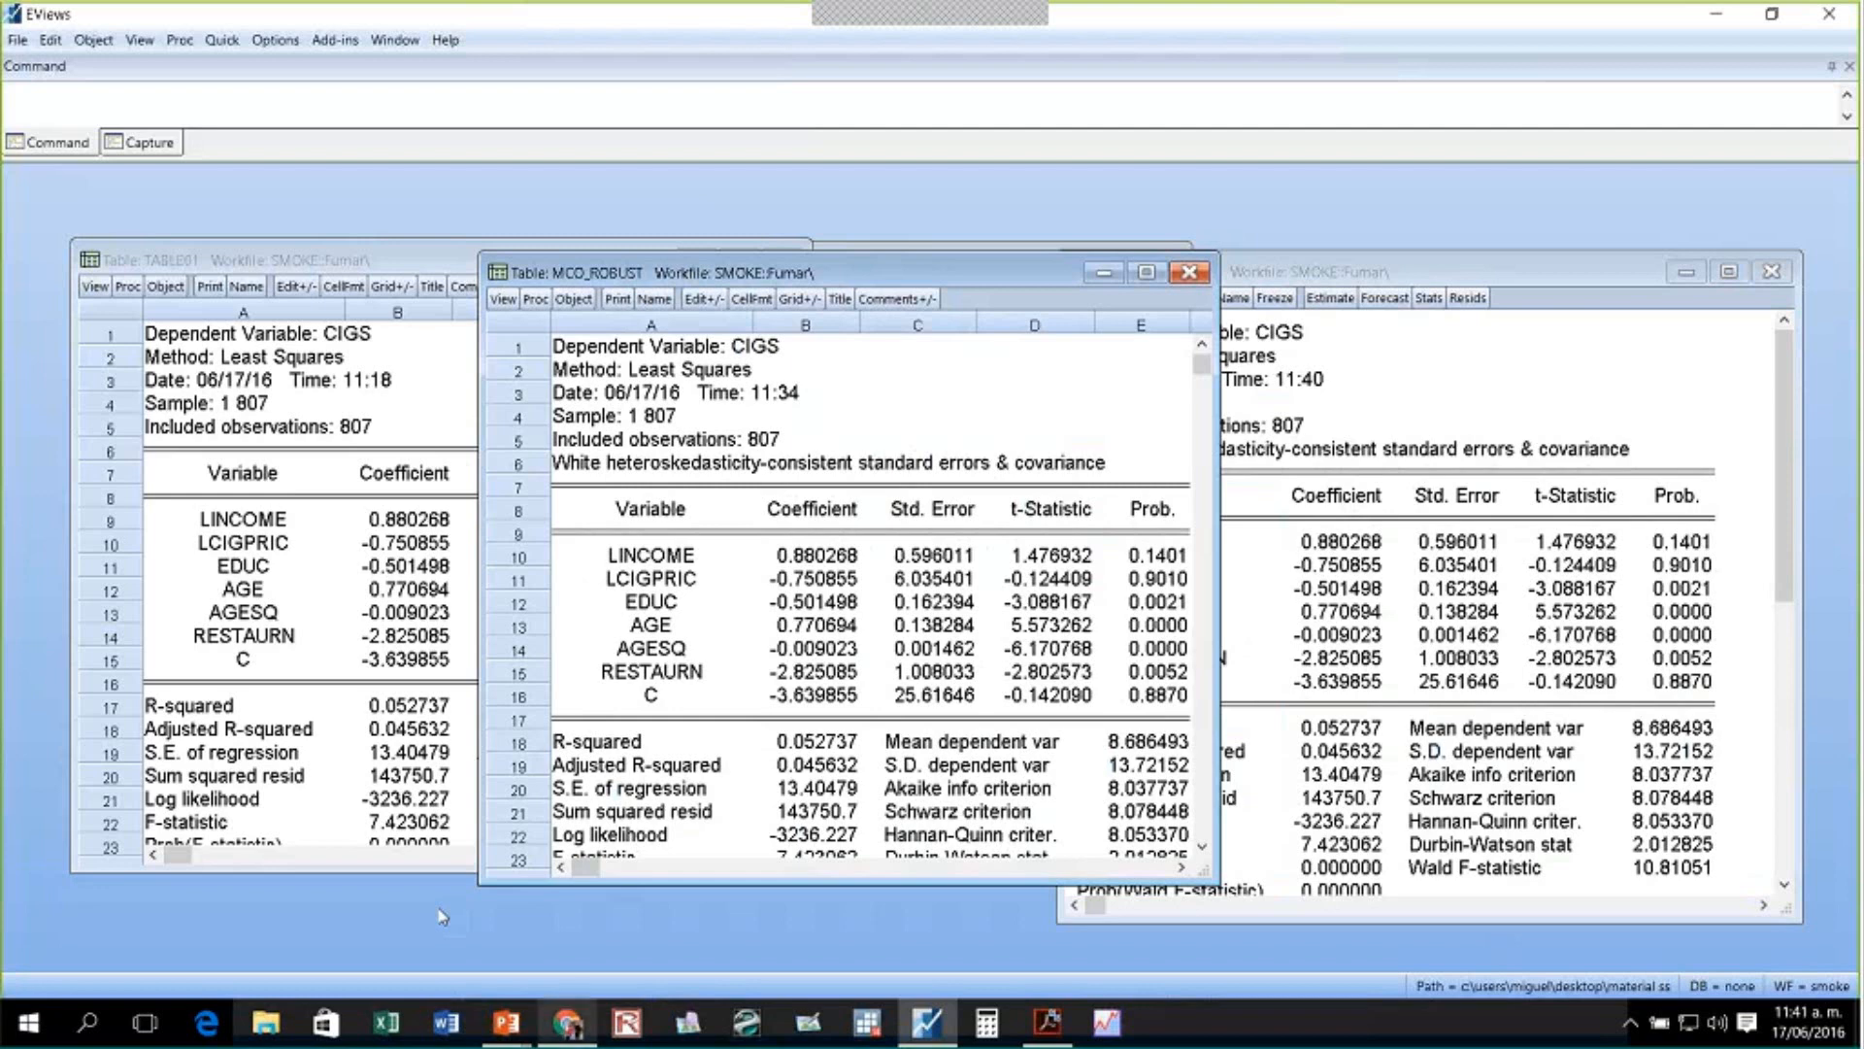
- Switch to the PowerPoint slide show to examine the Medidas Correctivas slide and mark it with a pen stroke
{"action": "left_click", "coordinate": [509, 1020]}
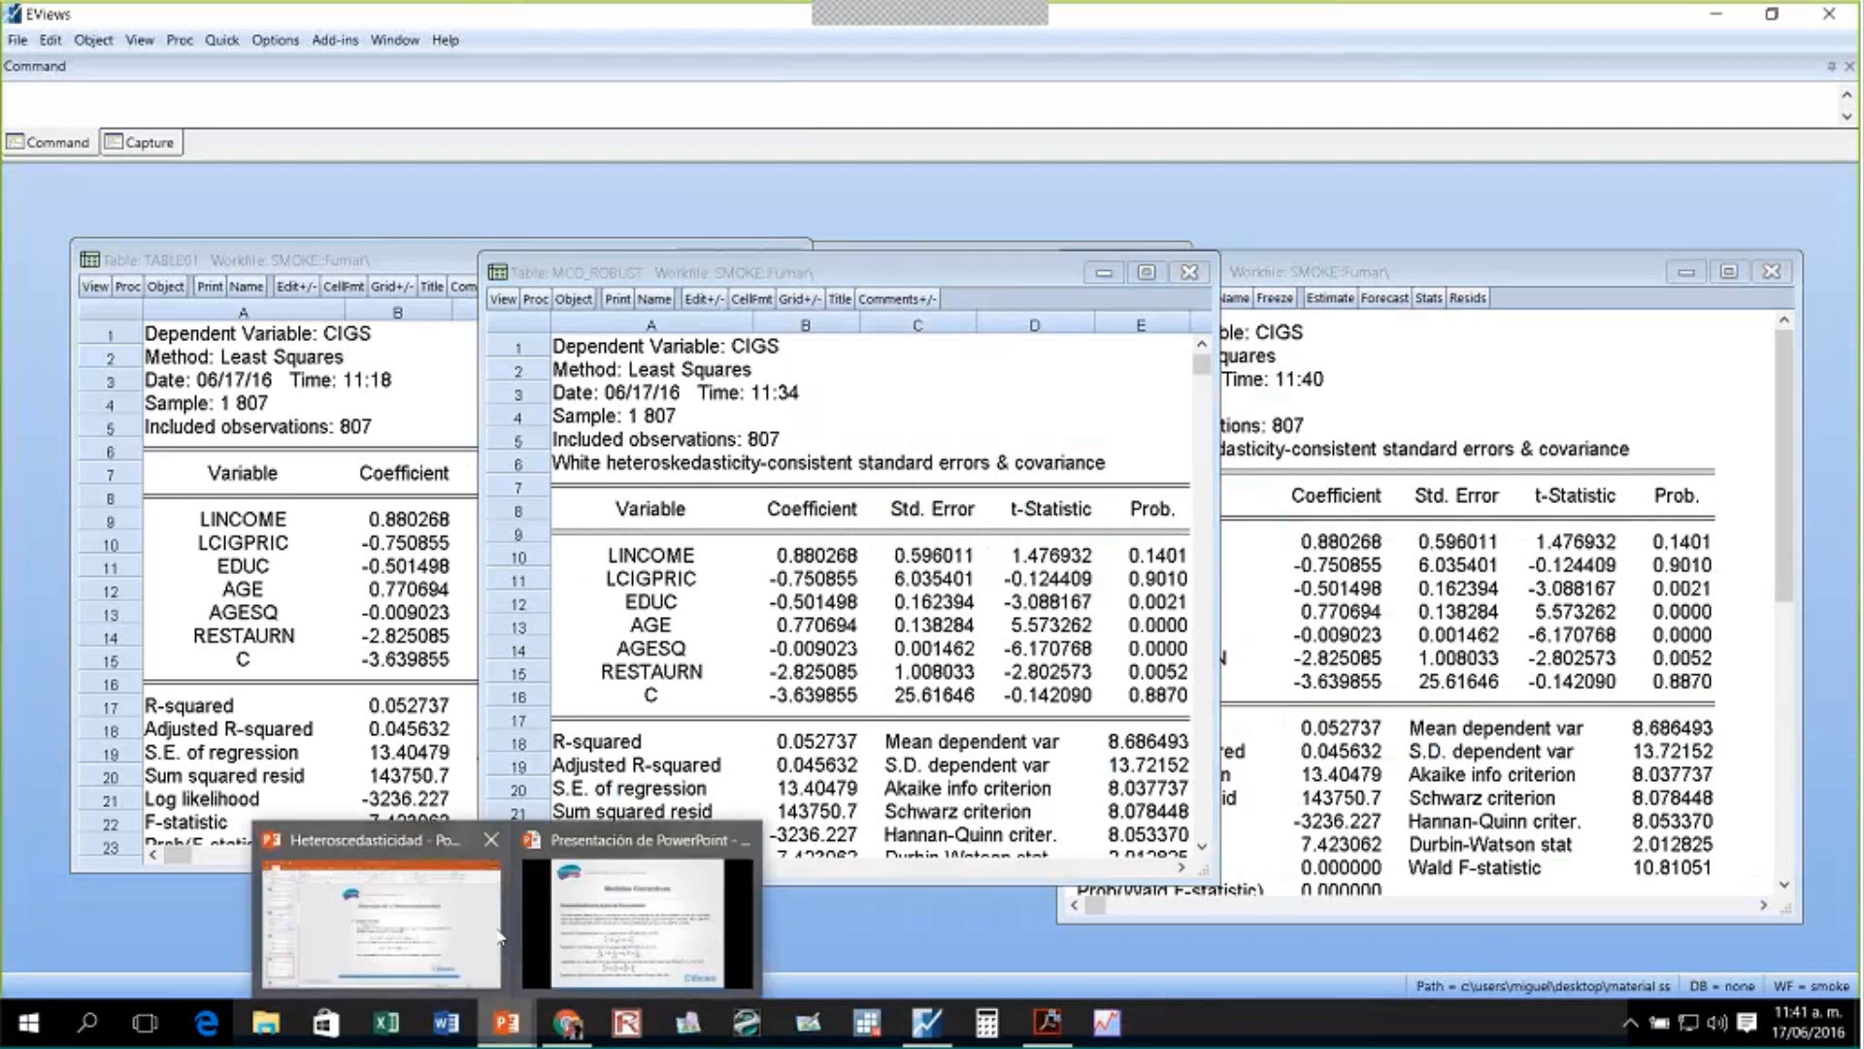
{"action": "left_click", "coordinate": [628, 920]}
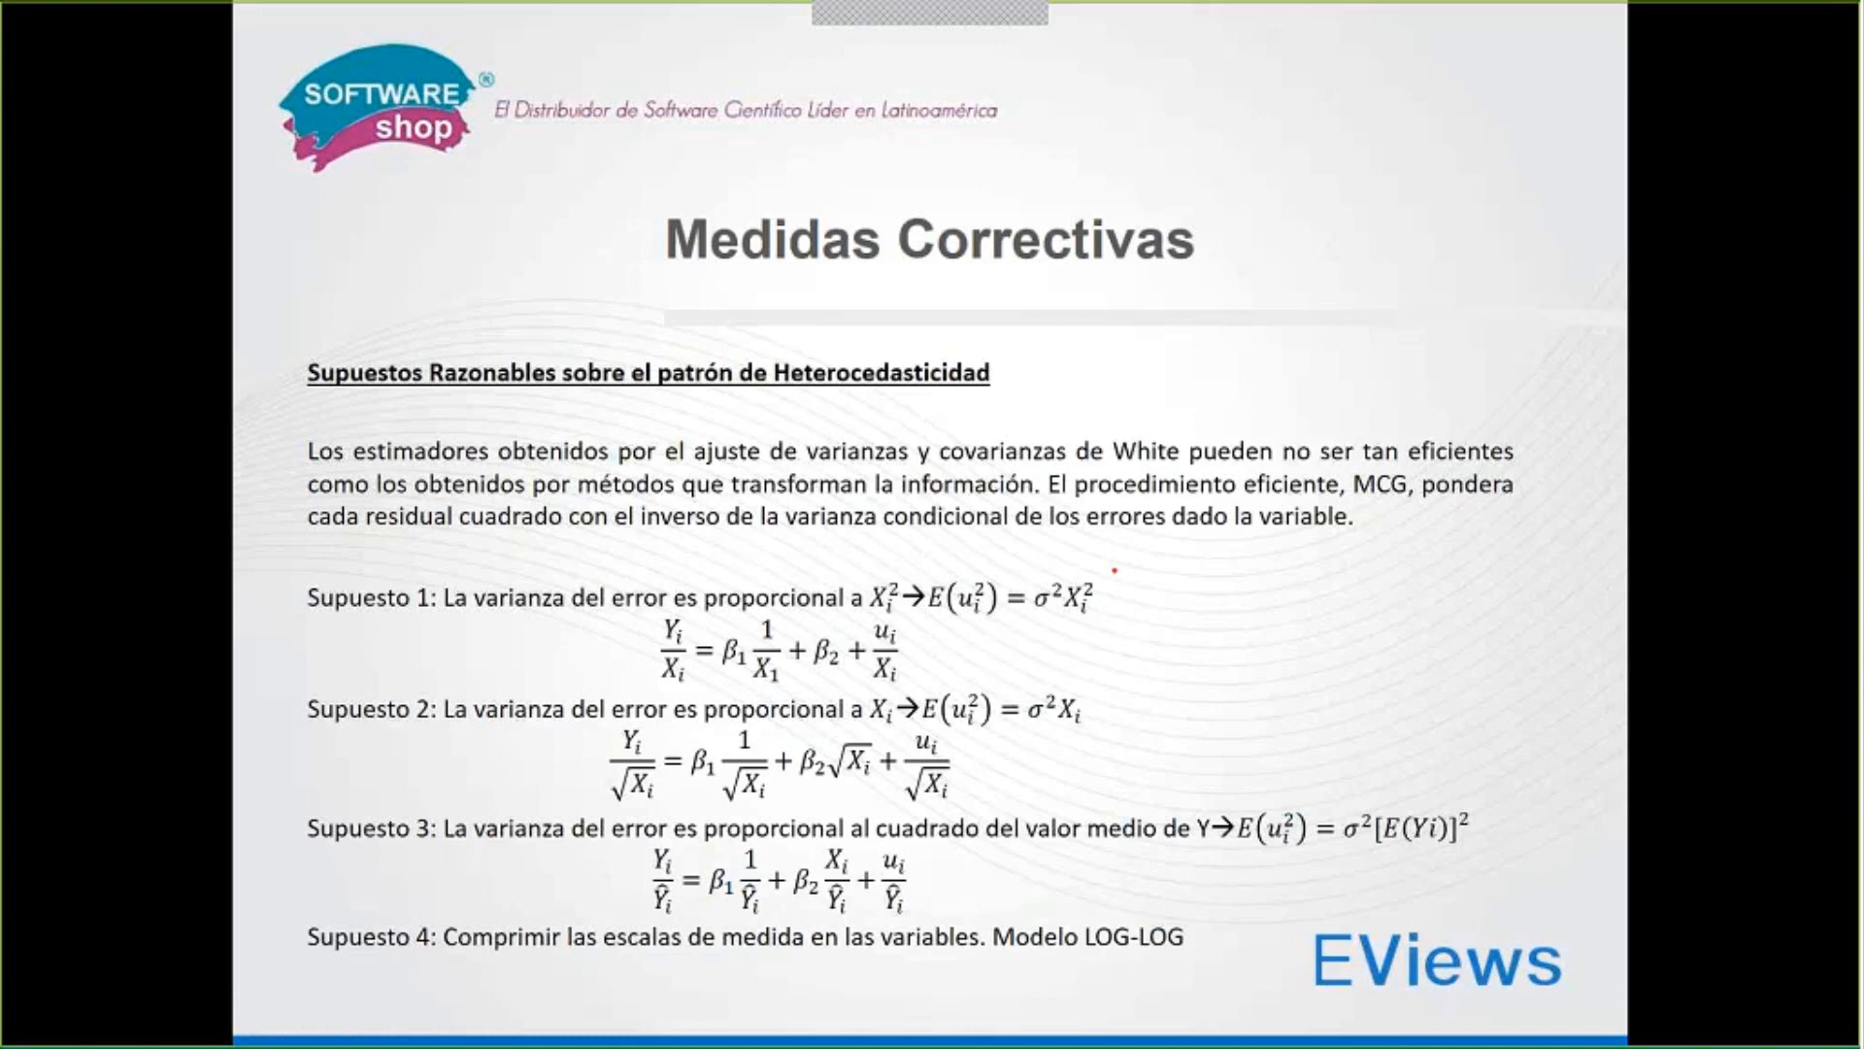
{"action": "left_click_drag", "start_coordinate": [1303, 102], "coordinate": [1318, 248]}
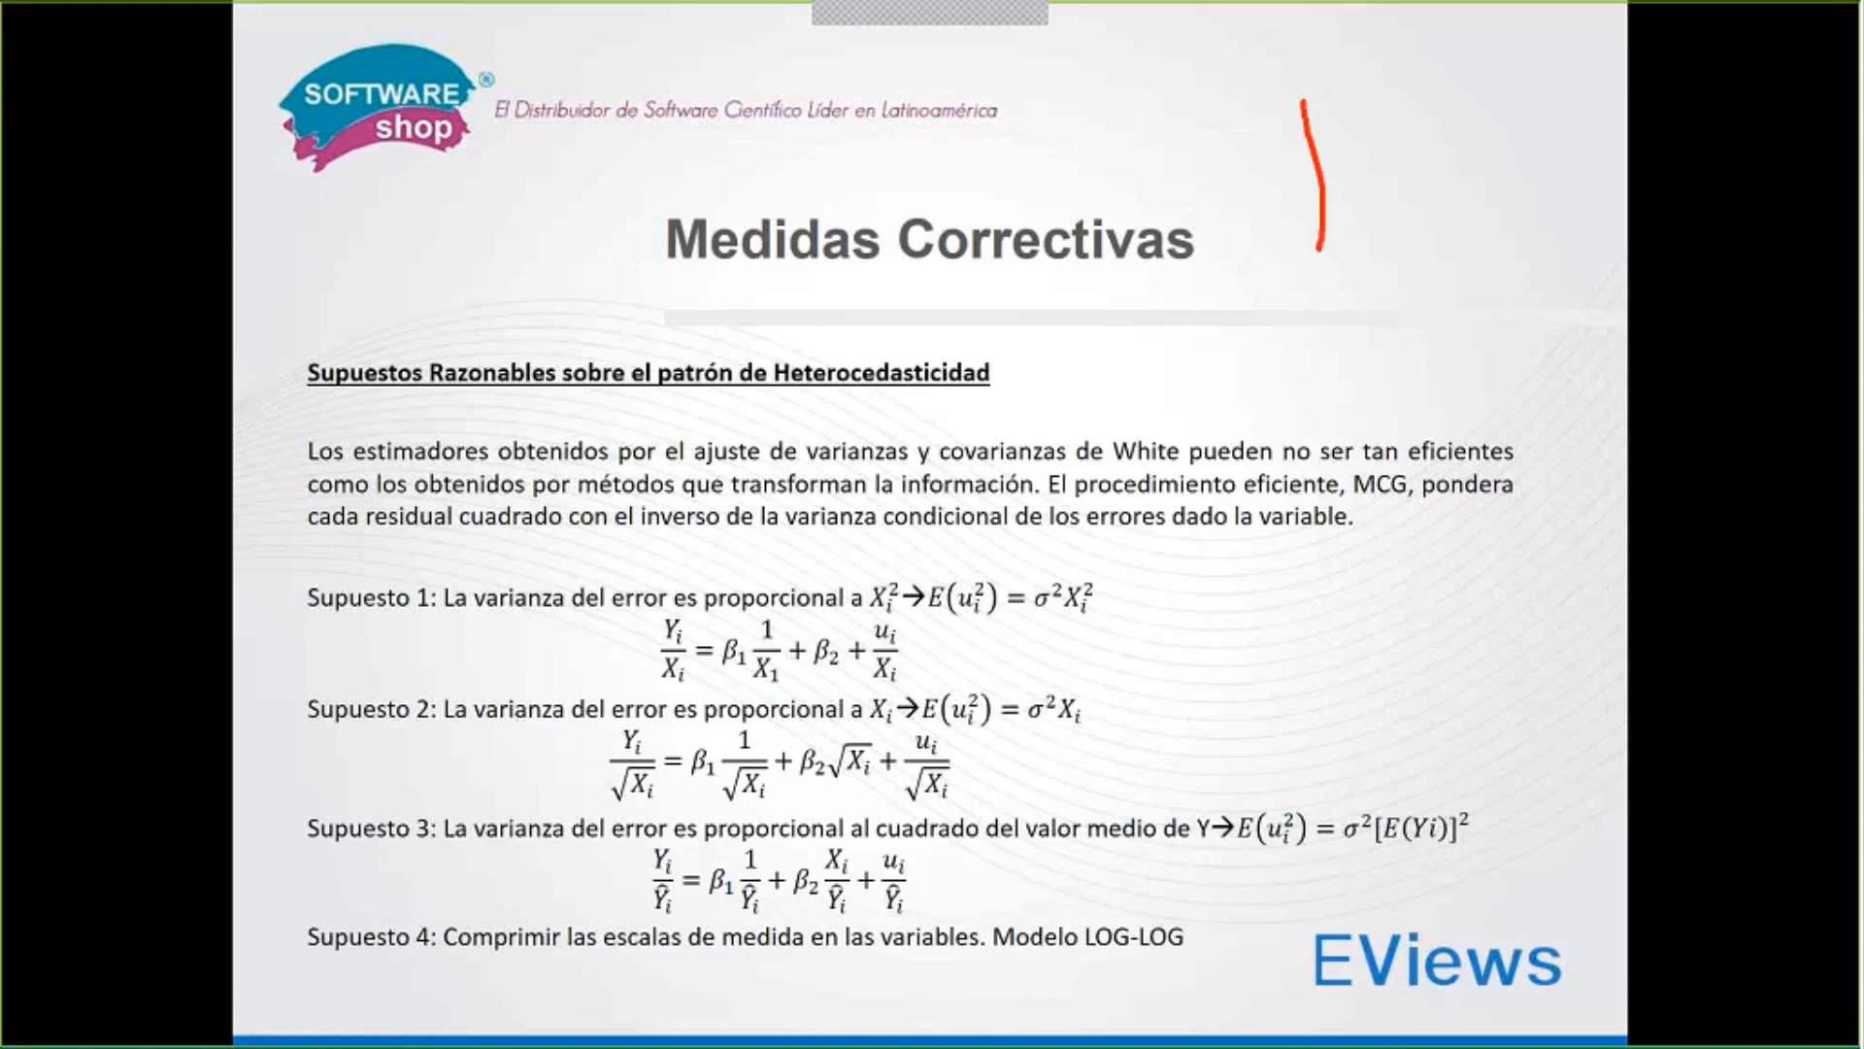
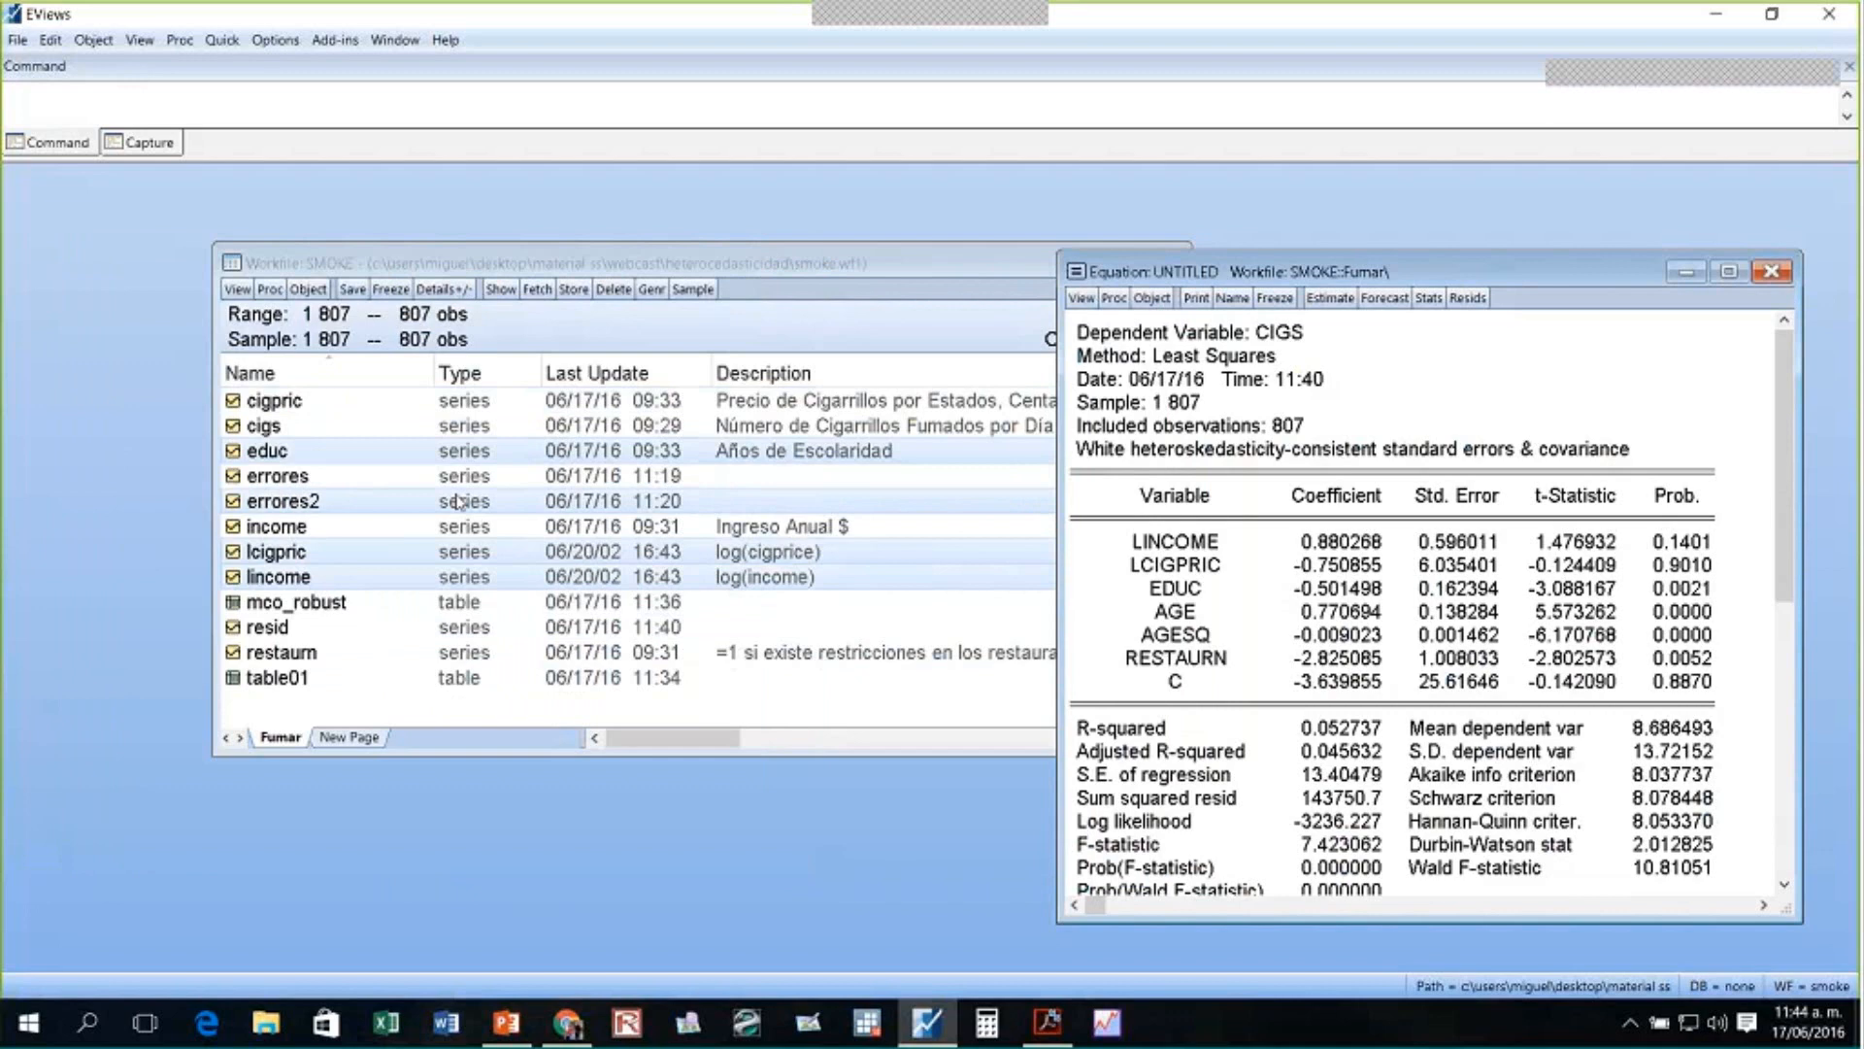
- Generate the series logerrores2 as log(errores2) in the SMOKE workfile
{"action": "left_click", "coordinate": [307, 609]}
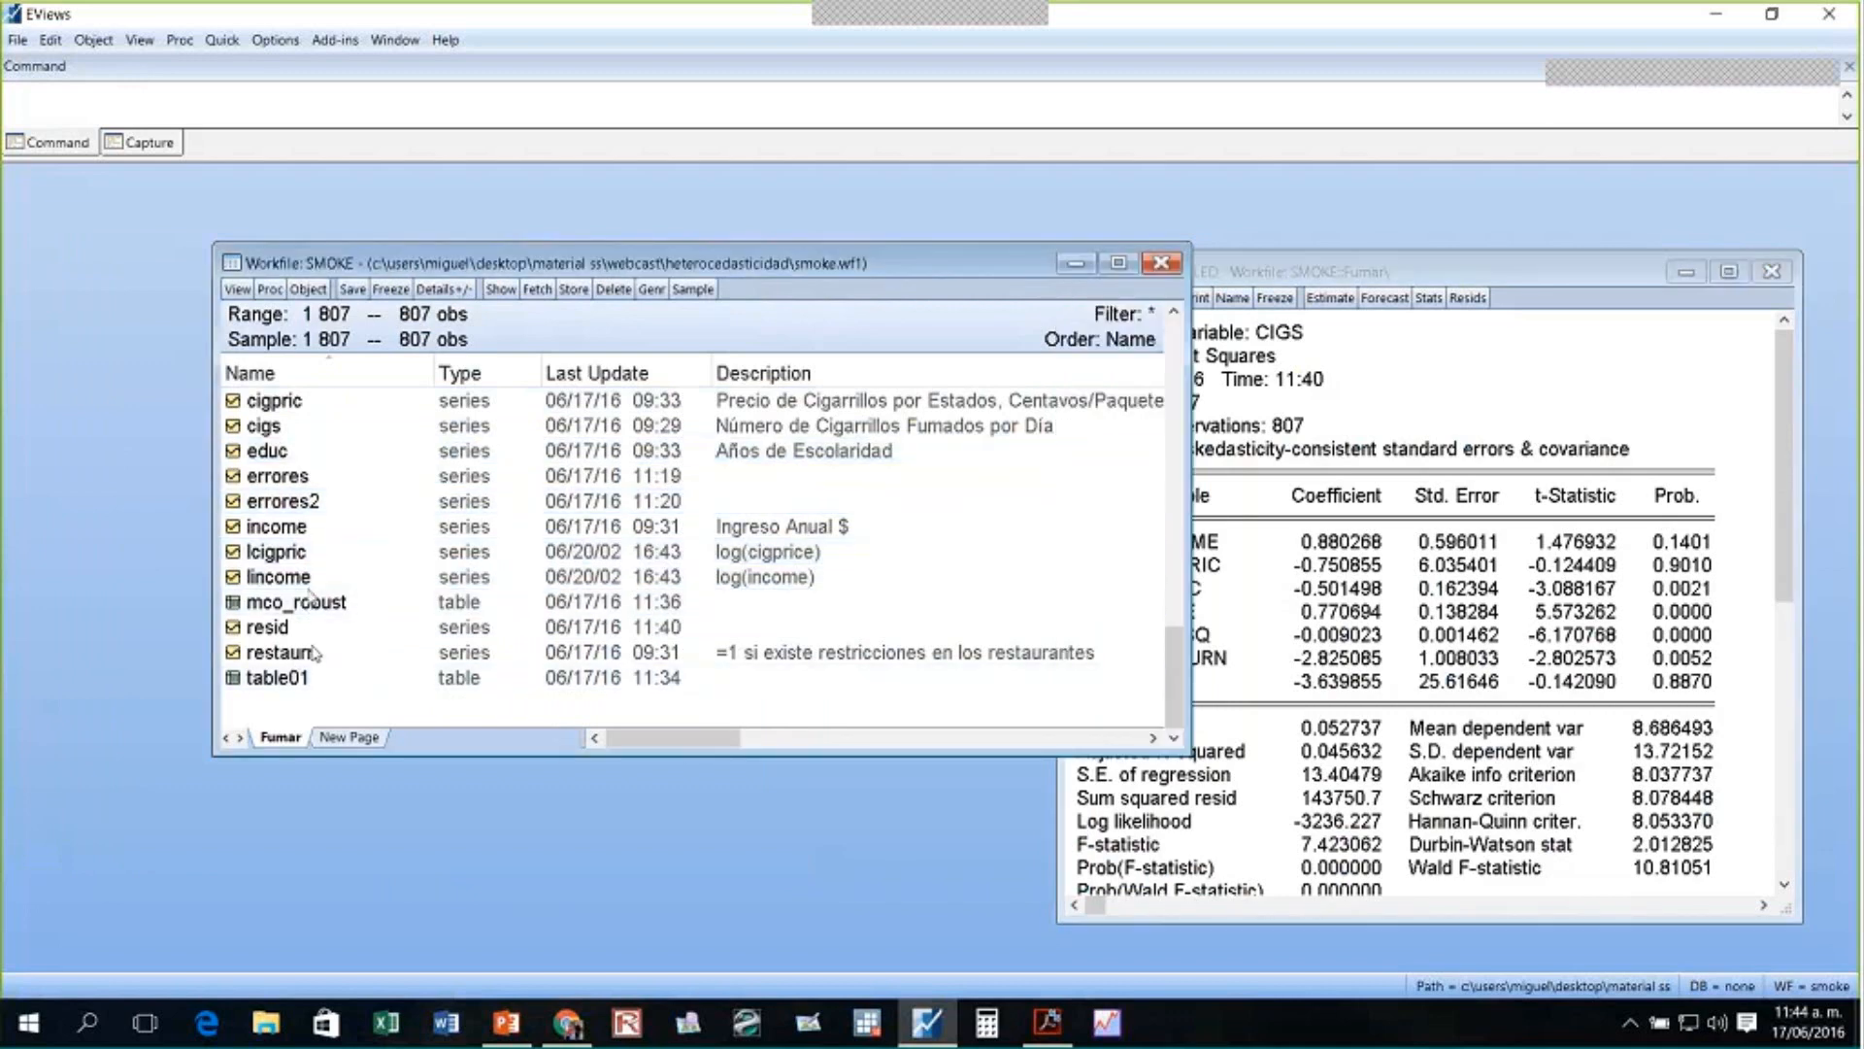
{"action": "left_click", "coordinate": [190, 103]}
{"action": "type", "text": "ge"}
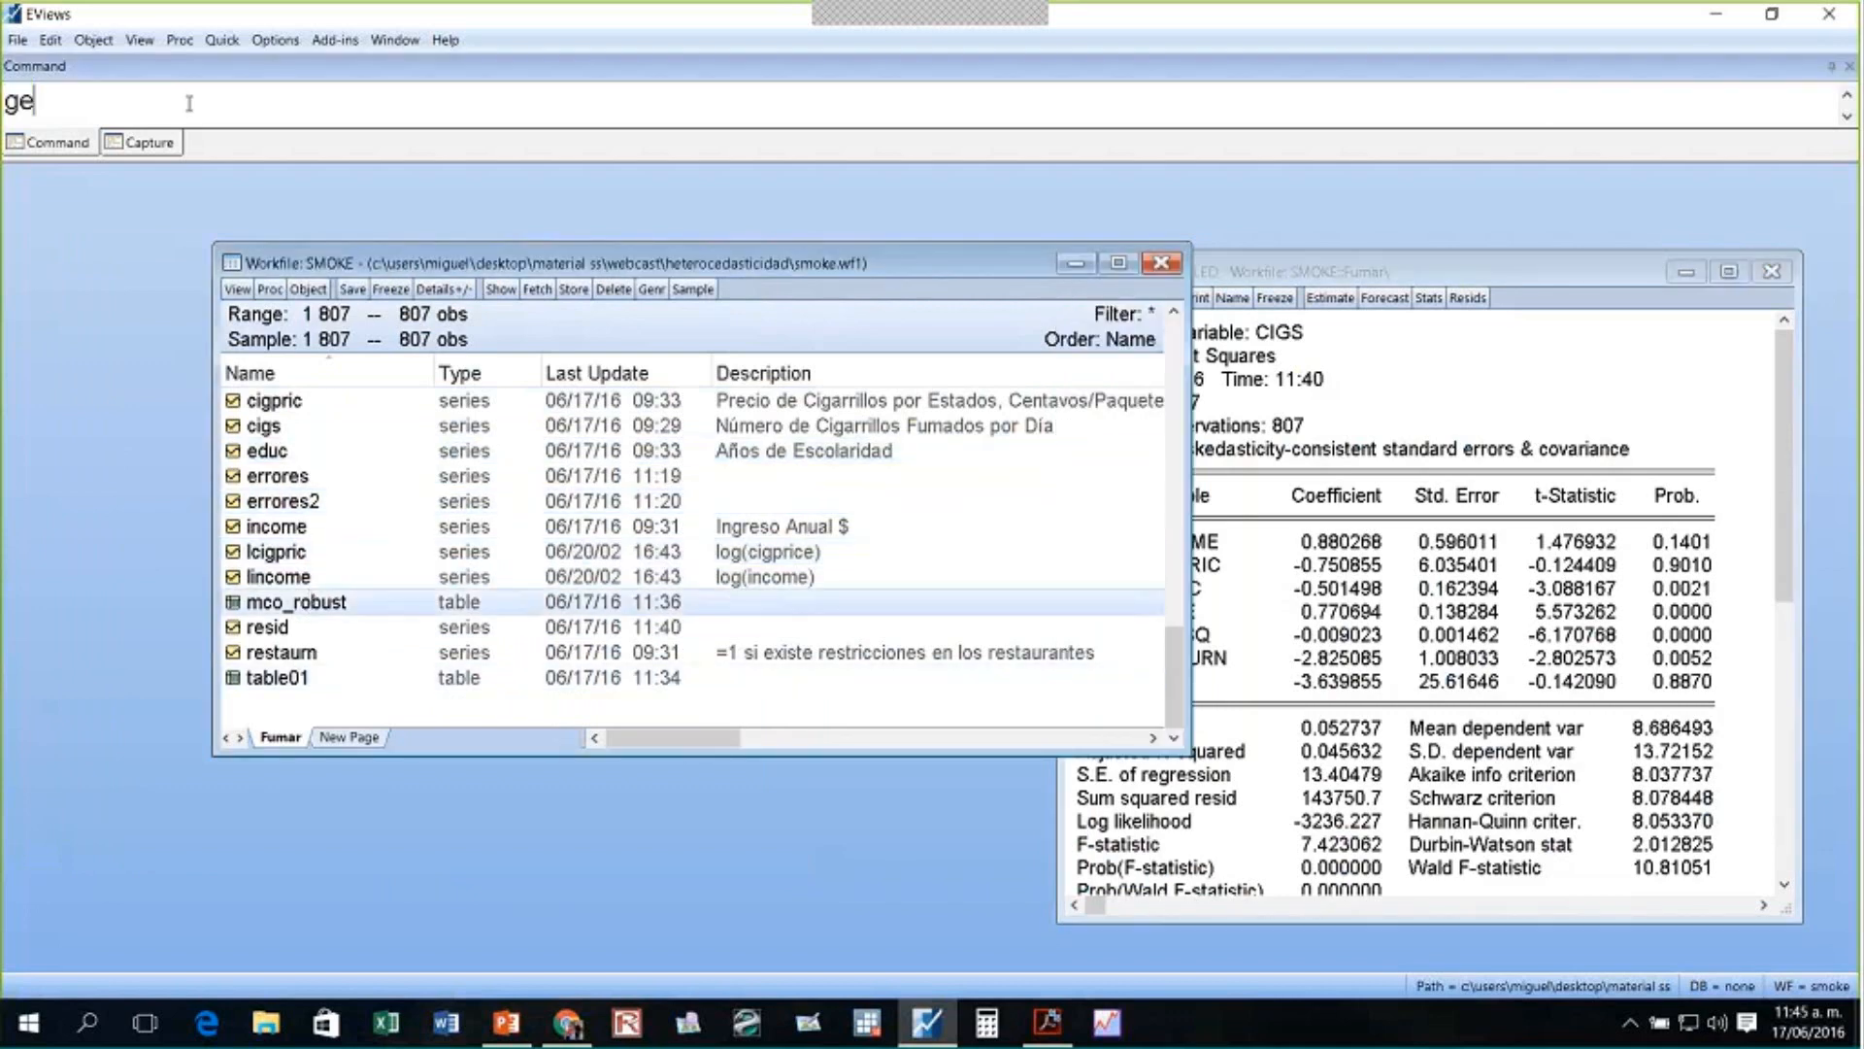
{"action": "type", "text": "nr logerrores2=log(e"}
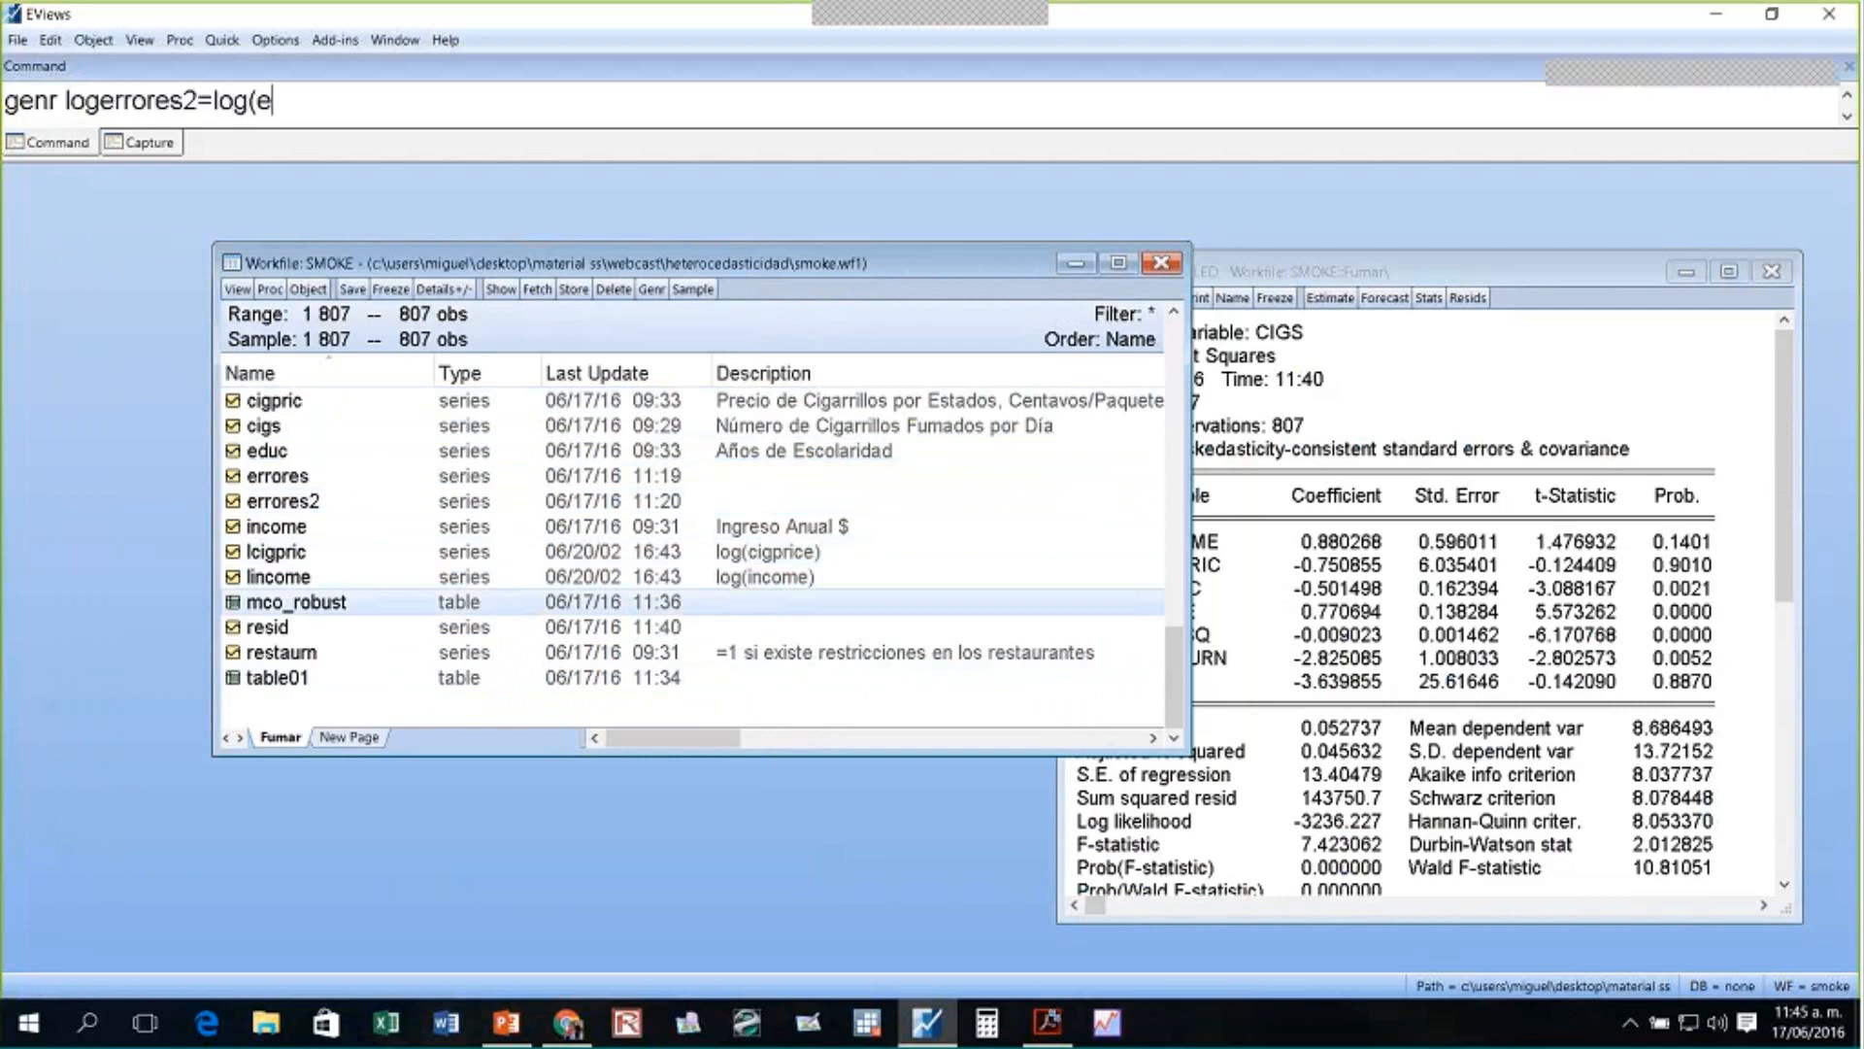
{"action": "type", "text": "rrorees"}
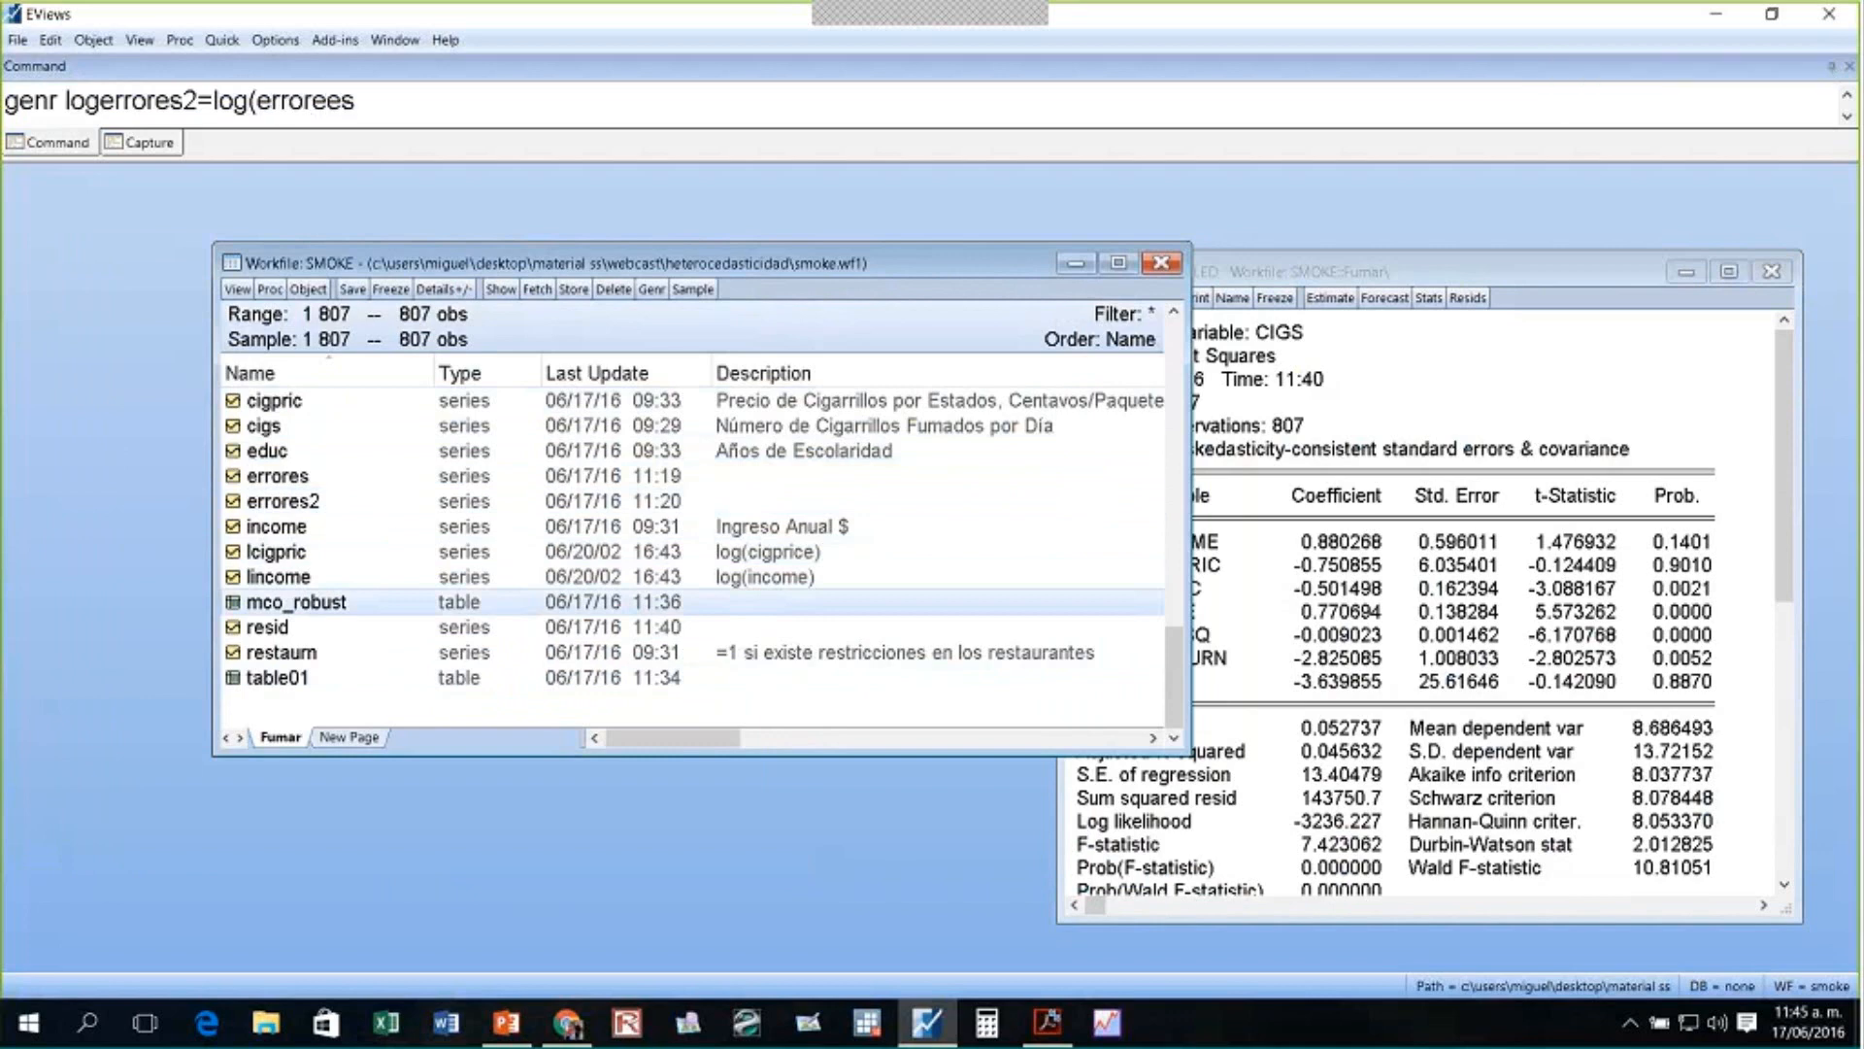
{"action": "key", "text": "BackSpace"}
{"action": "key", "text": "BackSpace"}
{"action": "key", "text": "BackSpace"}
{"action": "type", "text": "es2)"}
{"action": "key", "text": "Return"}
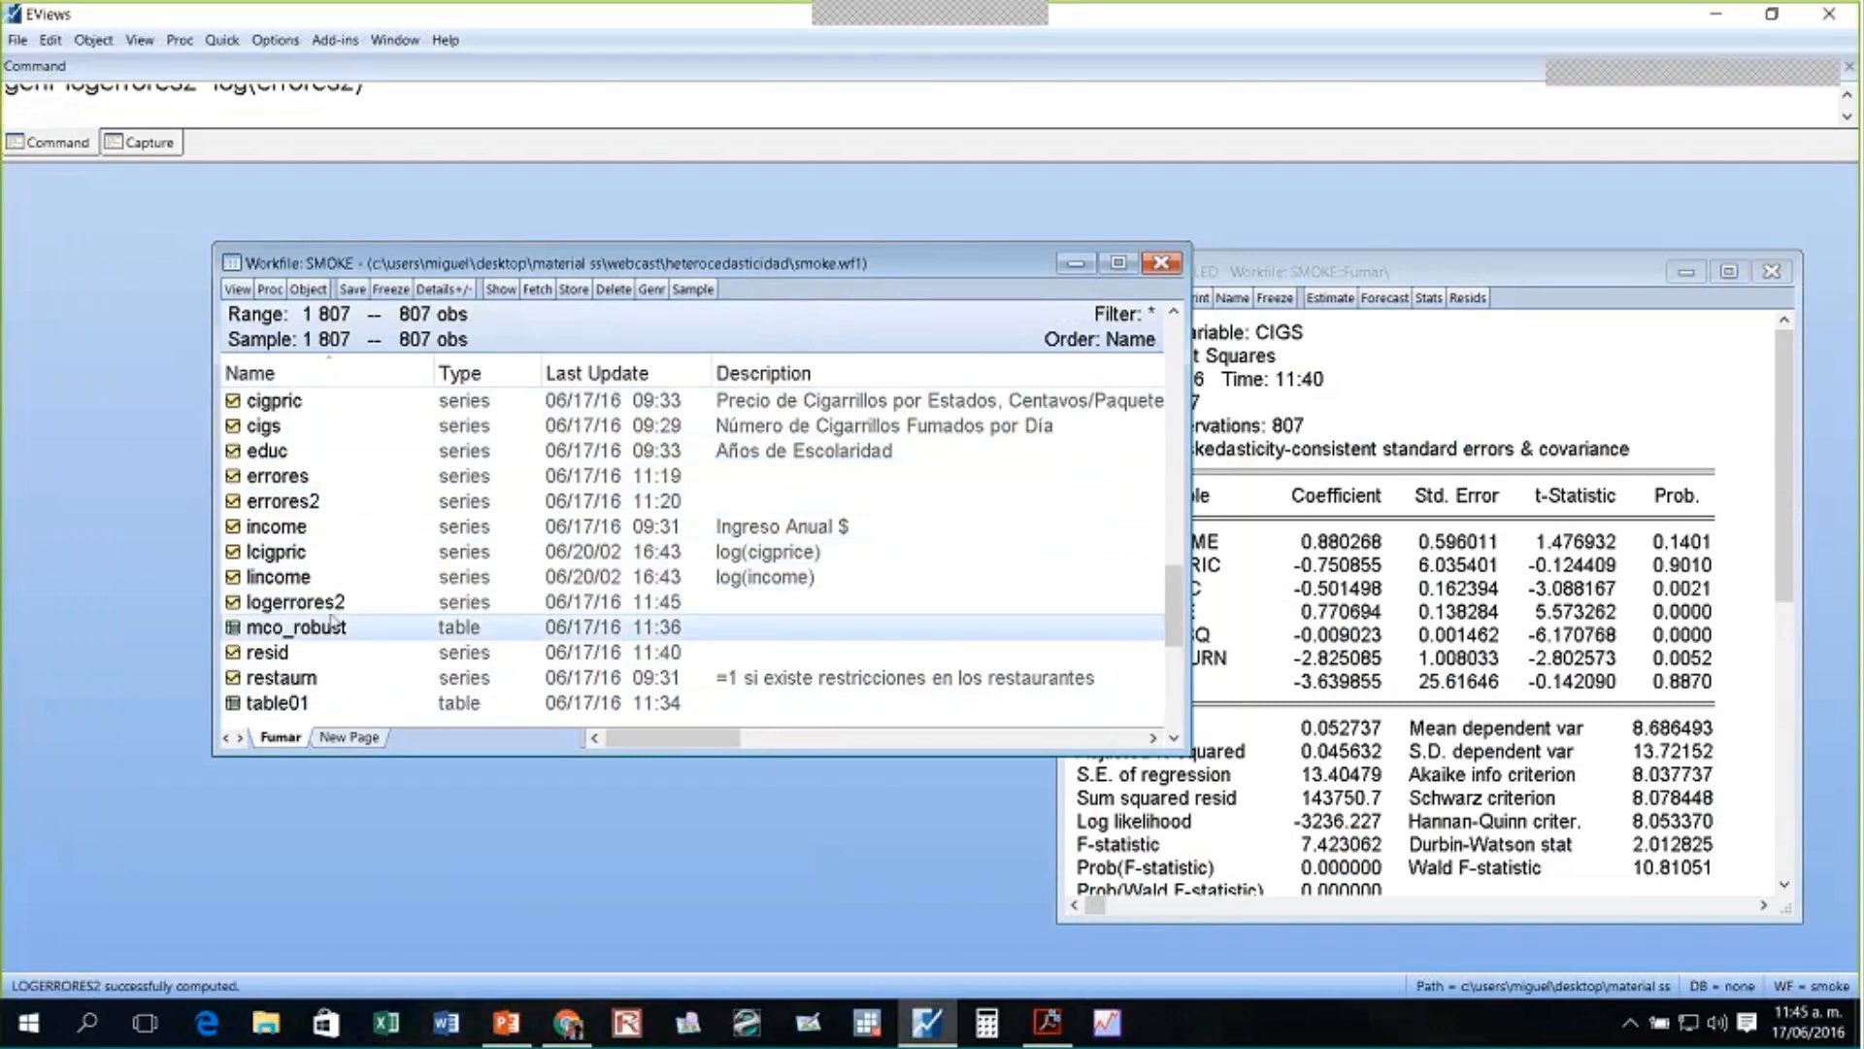
- Open a new equation with logerrores2 as dependent variable and lcigpric, lincome, educ, age, agesq and restaurn as regressors
{"action": "left_click_drag", "start_coordinate": [470, 256], "coordinate": [509, 263]}
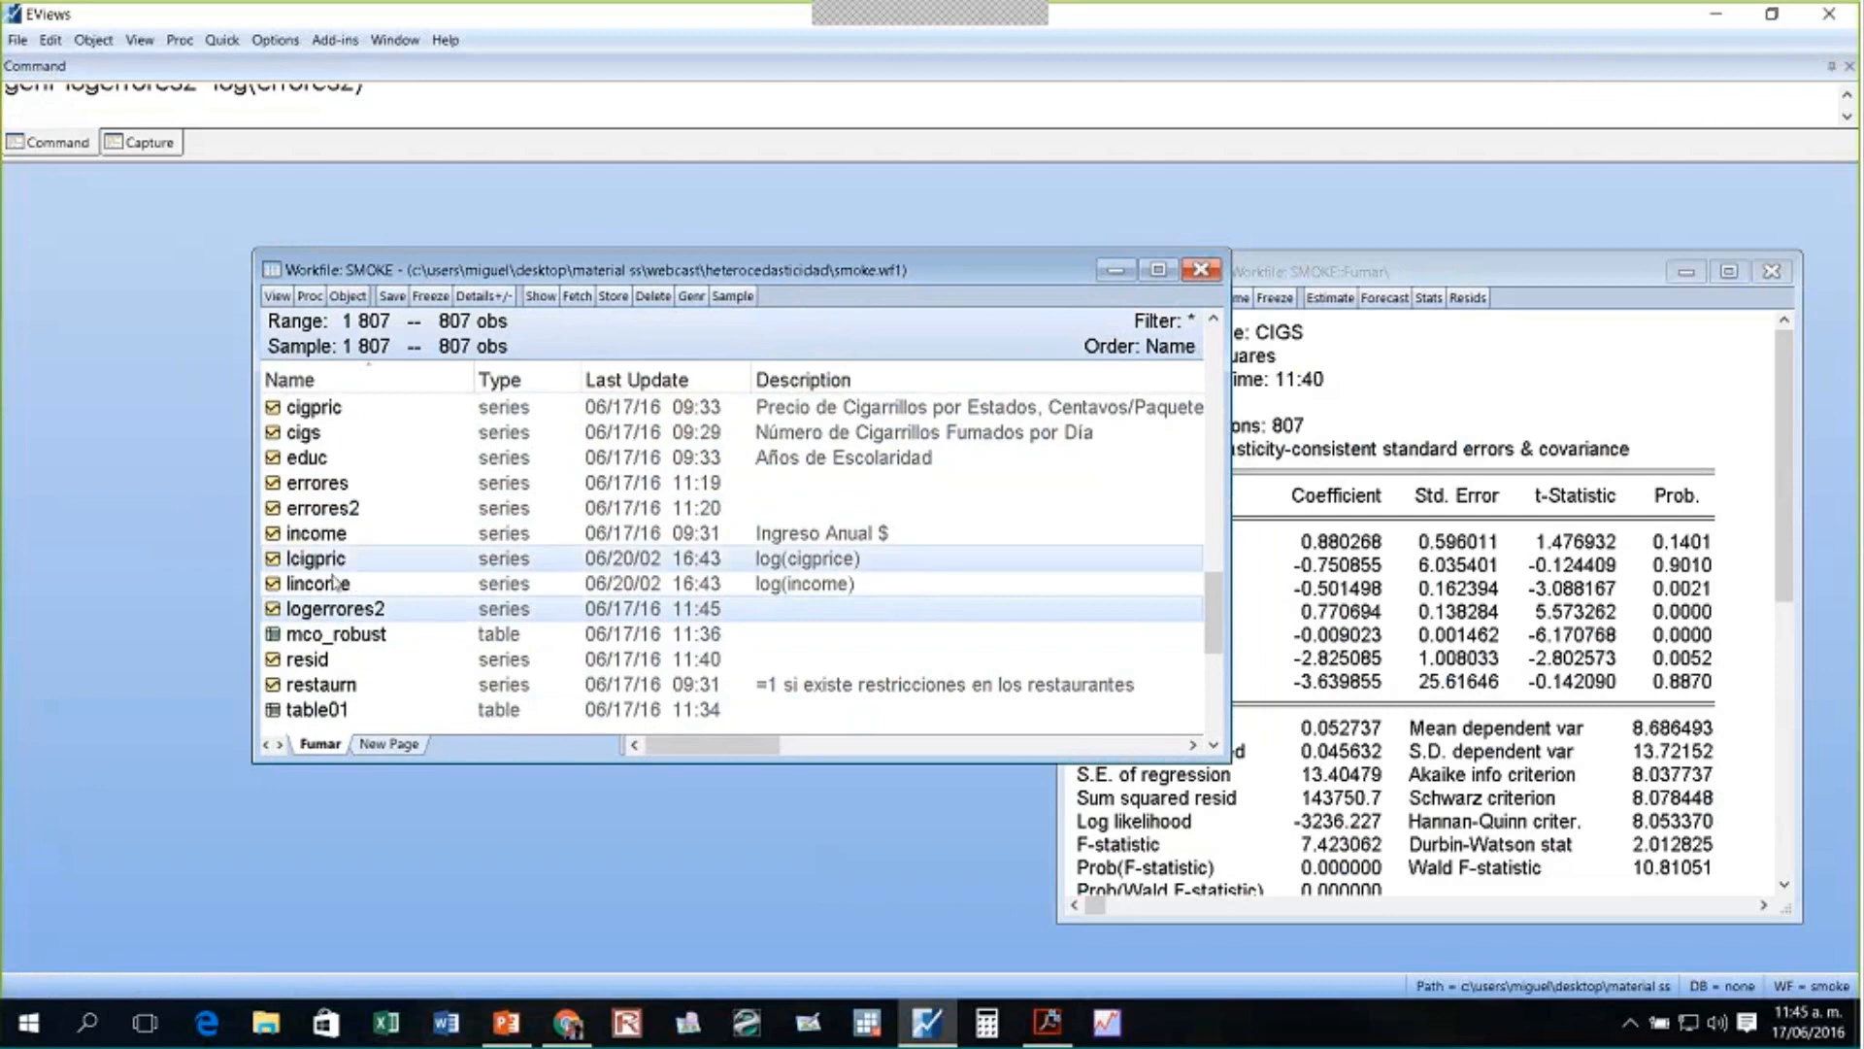
{"action": "left_click", "coordinate": [335, 583], "text": "ctrl"}
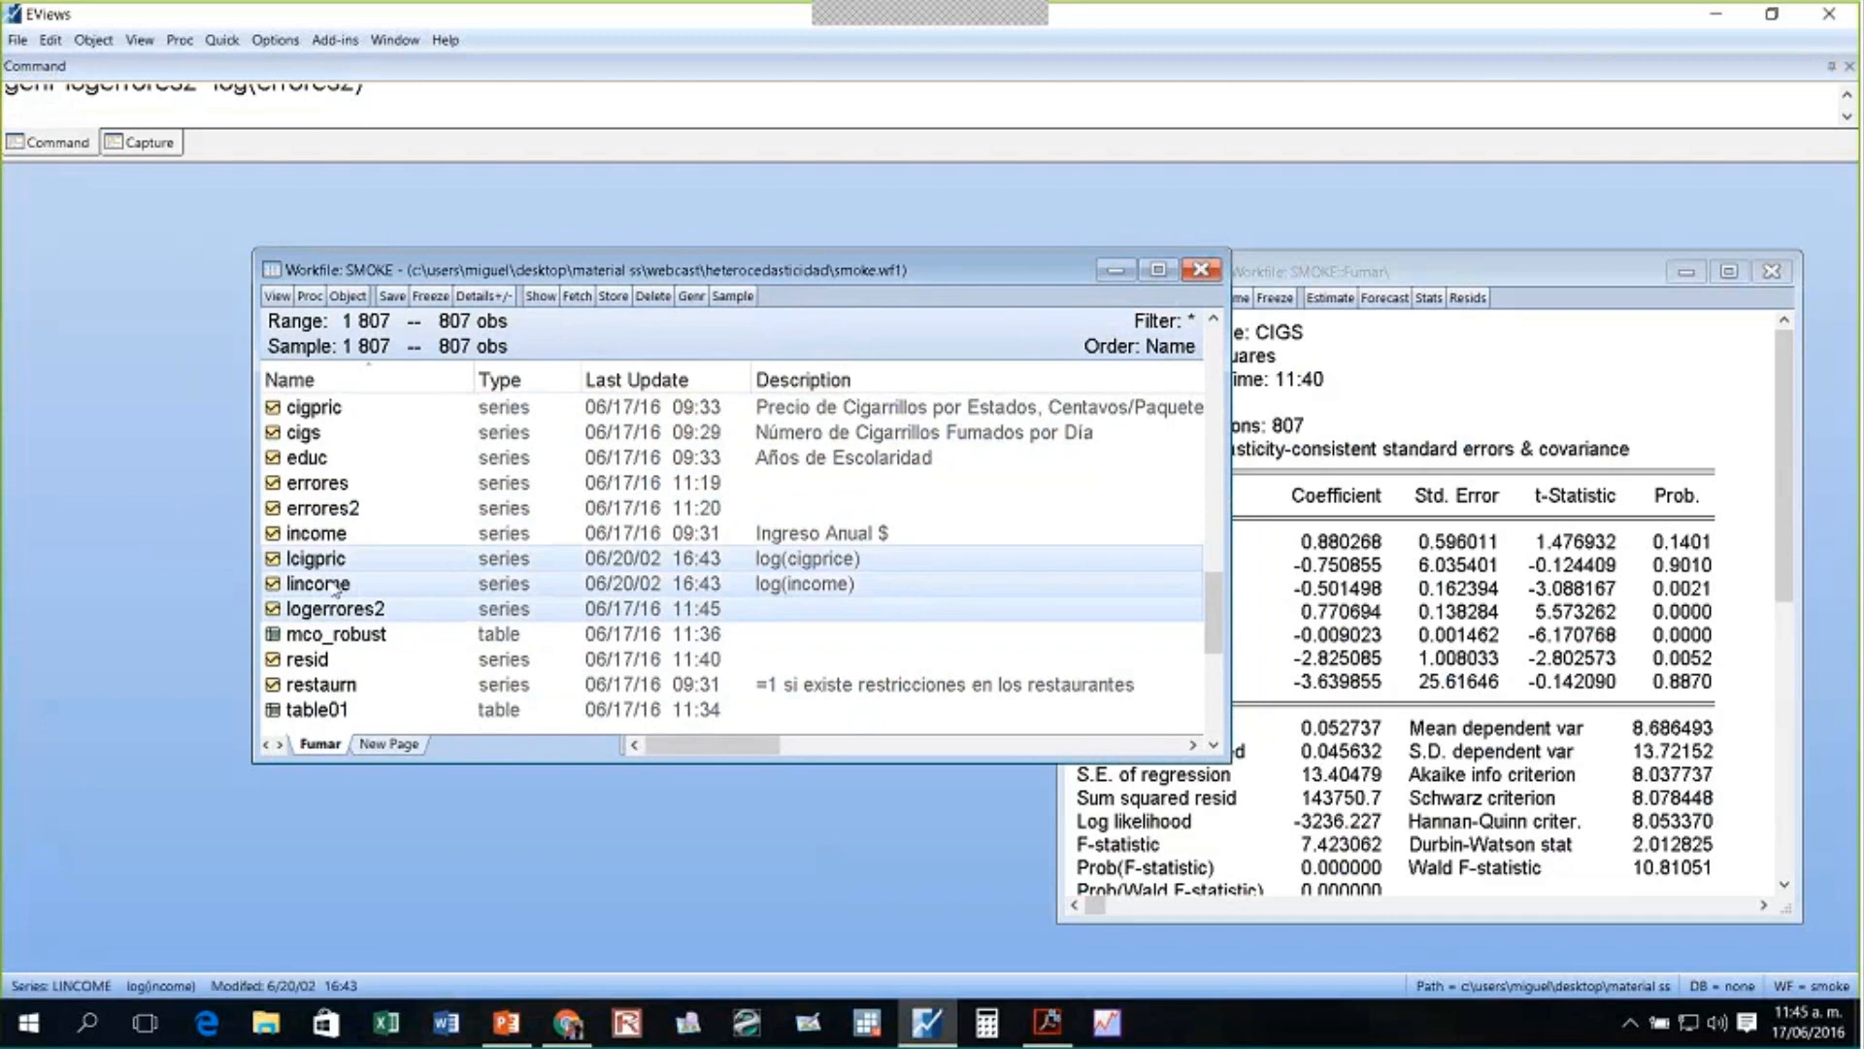
{"action": "scroll", "coordinate": [320, 504], "scroll_direction": "up", "scroll_amount": 3}
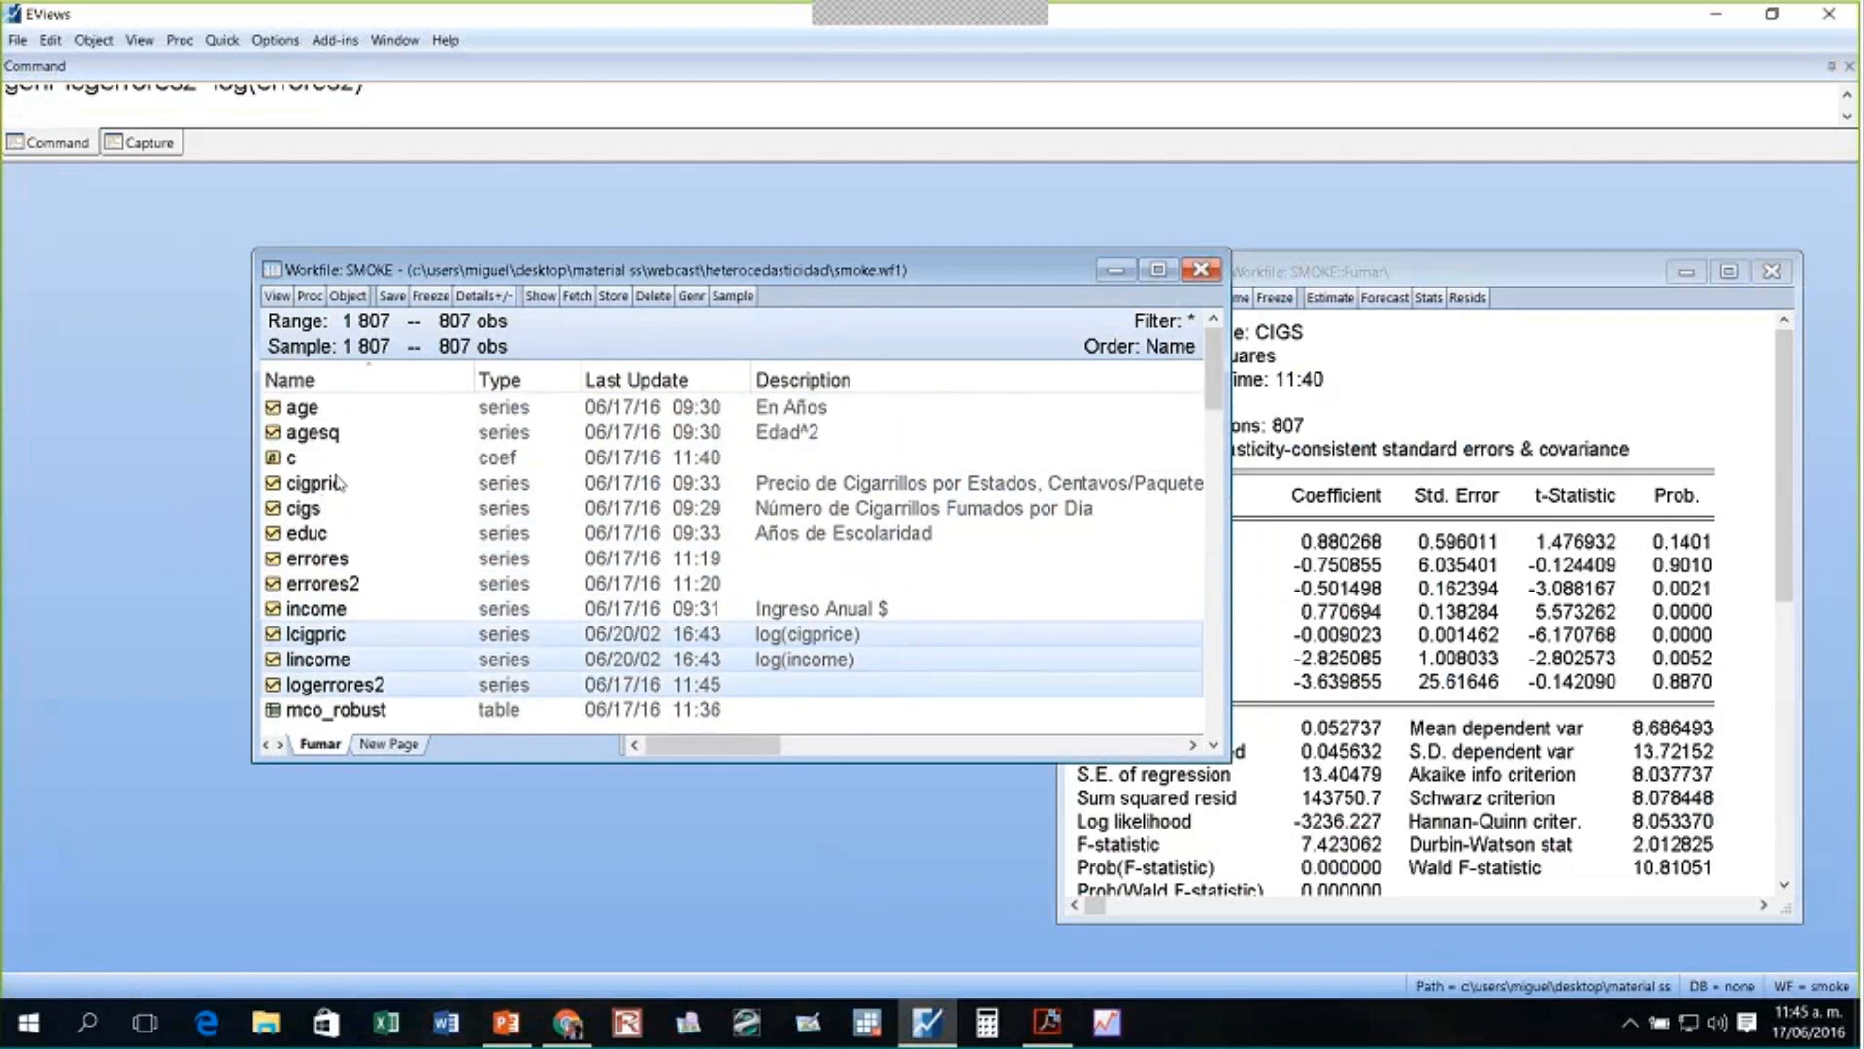
{"action": "left_click", "coordinate": [311, 533], "text": "ctrl"}
{"action": "left_click", "coordinate": [311, 412], "text": "ctrl"}
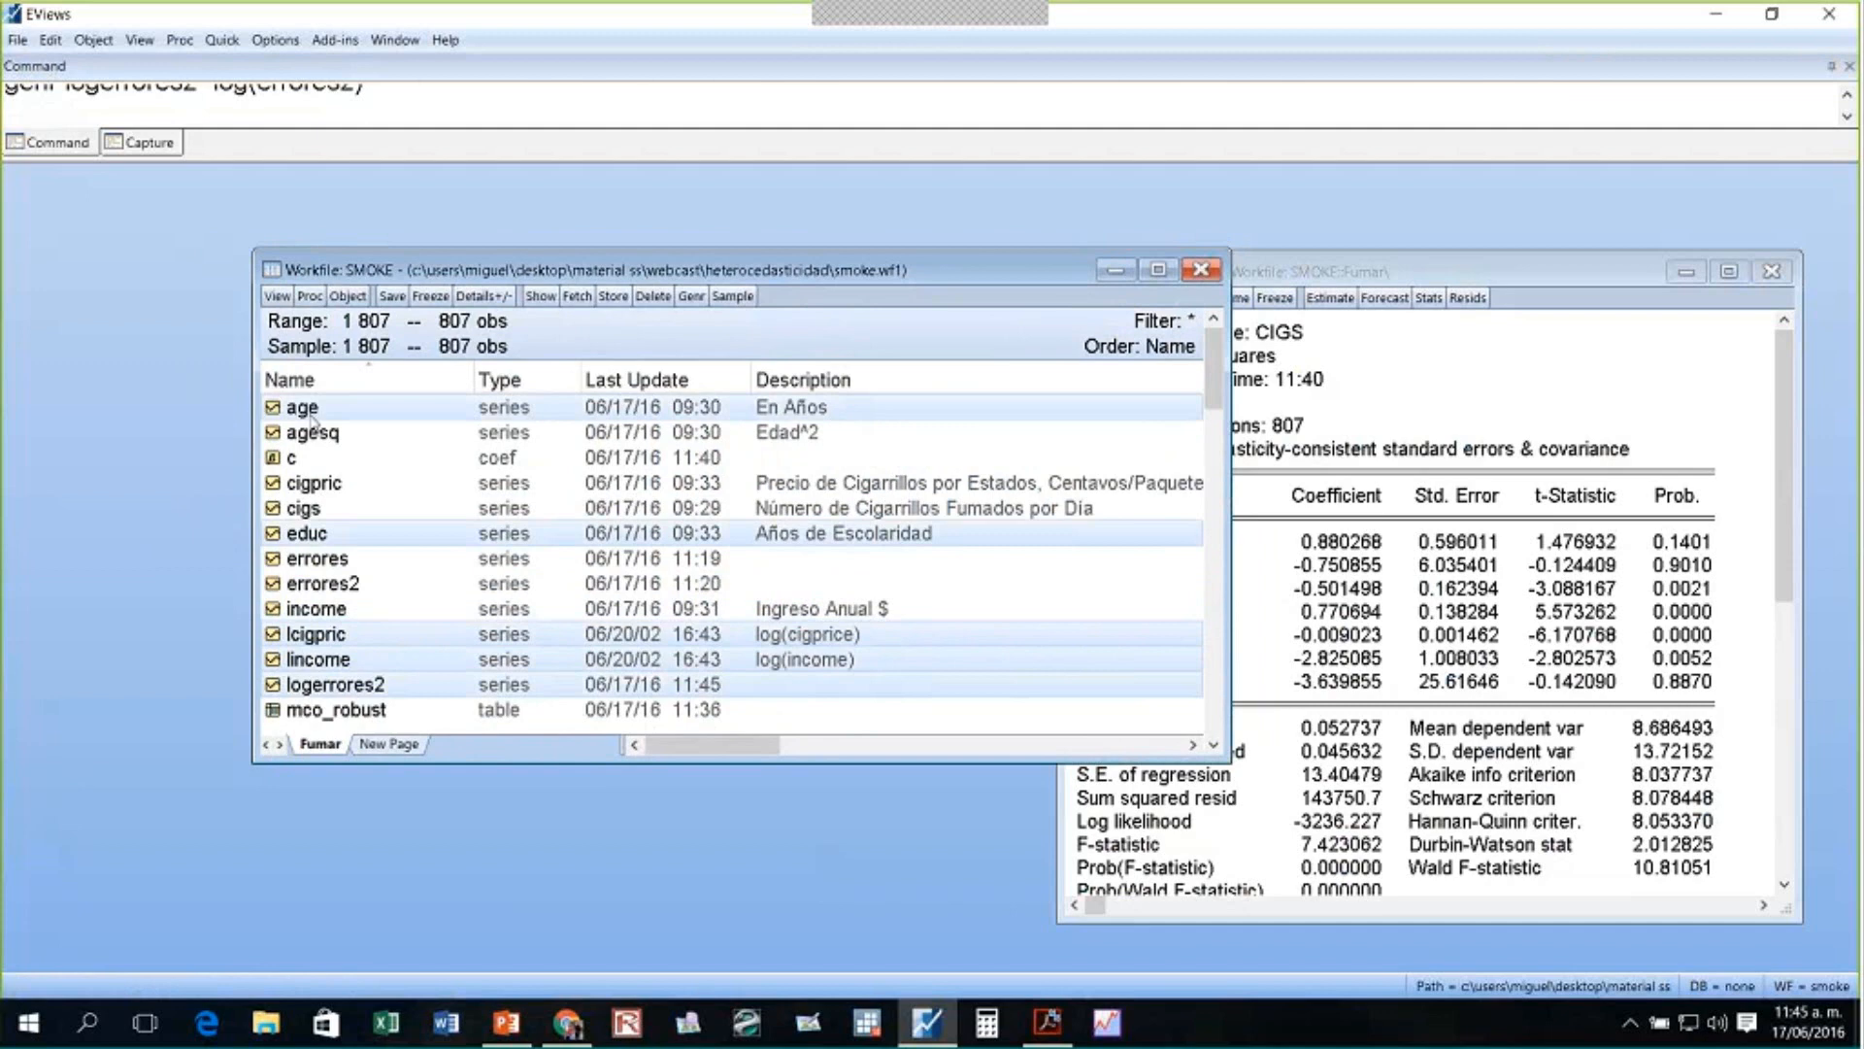
{"action": "left_click", "coordinate": [312, 431], "text": "ctrl"}
{"action": "scroll", "coordinate": [386, 480], "scroll_direction": "down", "scroll_amount": 4}
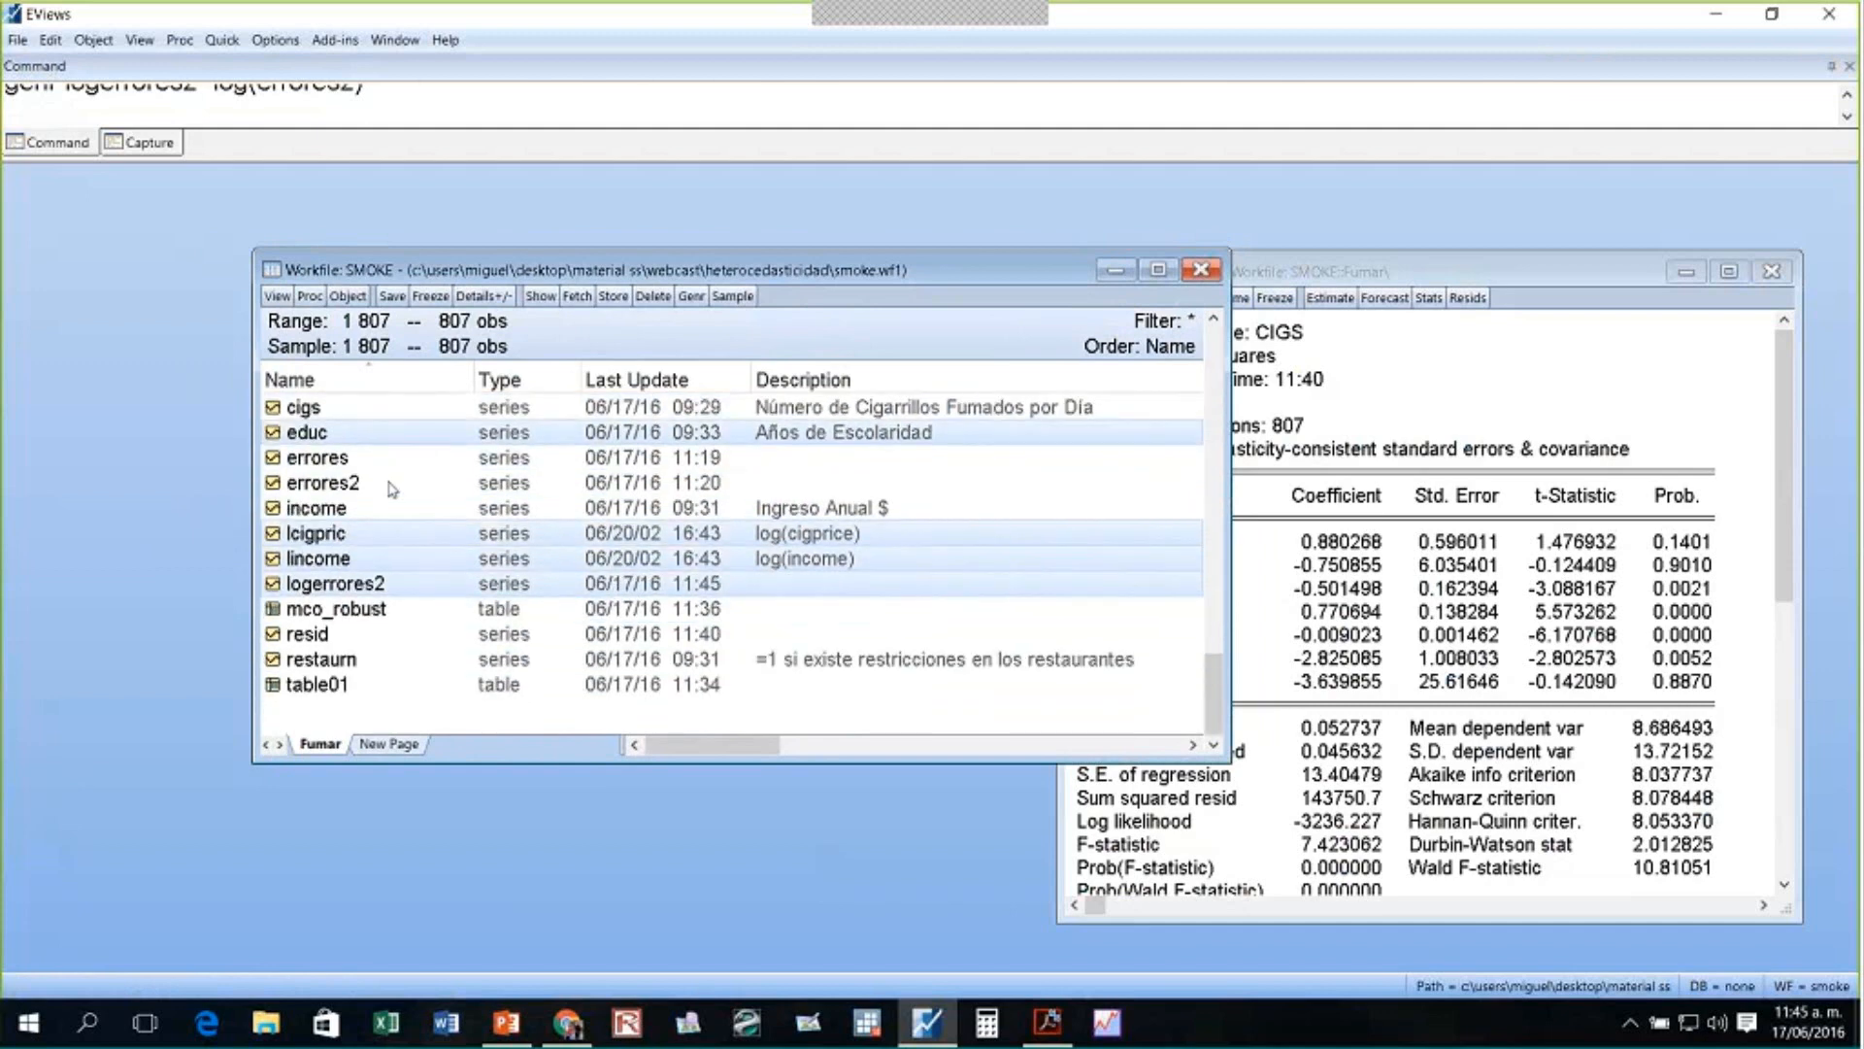
{"action": "left_click", "coordinate": [345, 663], "text": "ctrl"}
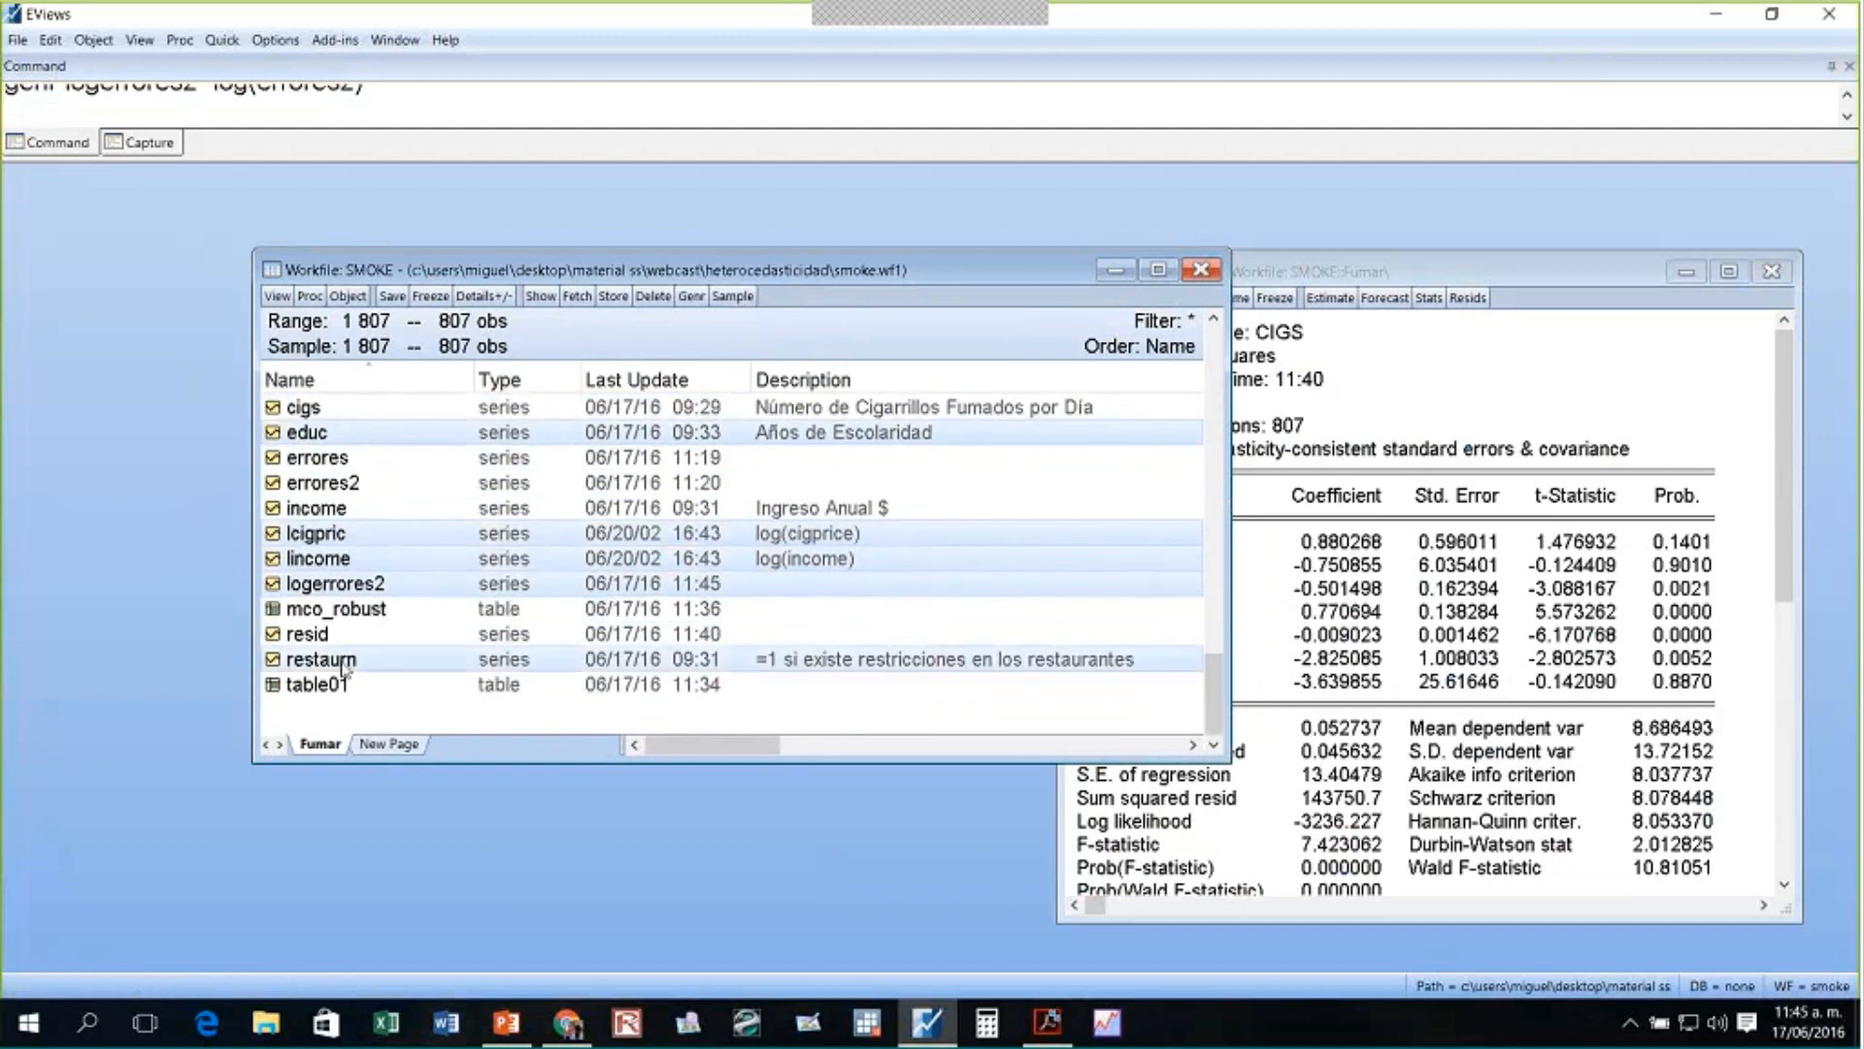
{"action": "right_click", "coordinate": [342, 668]}
{"action": "mouse_move", "coordinate": [490, 679]}
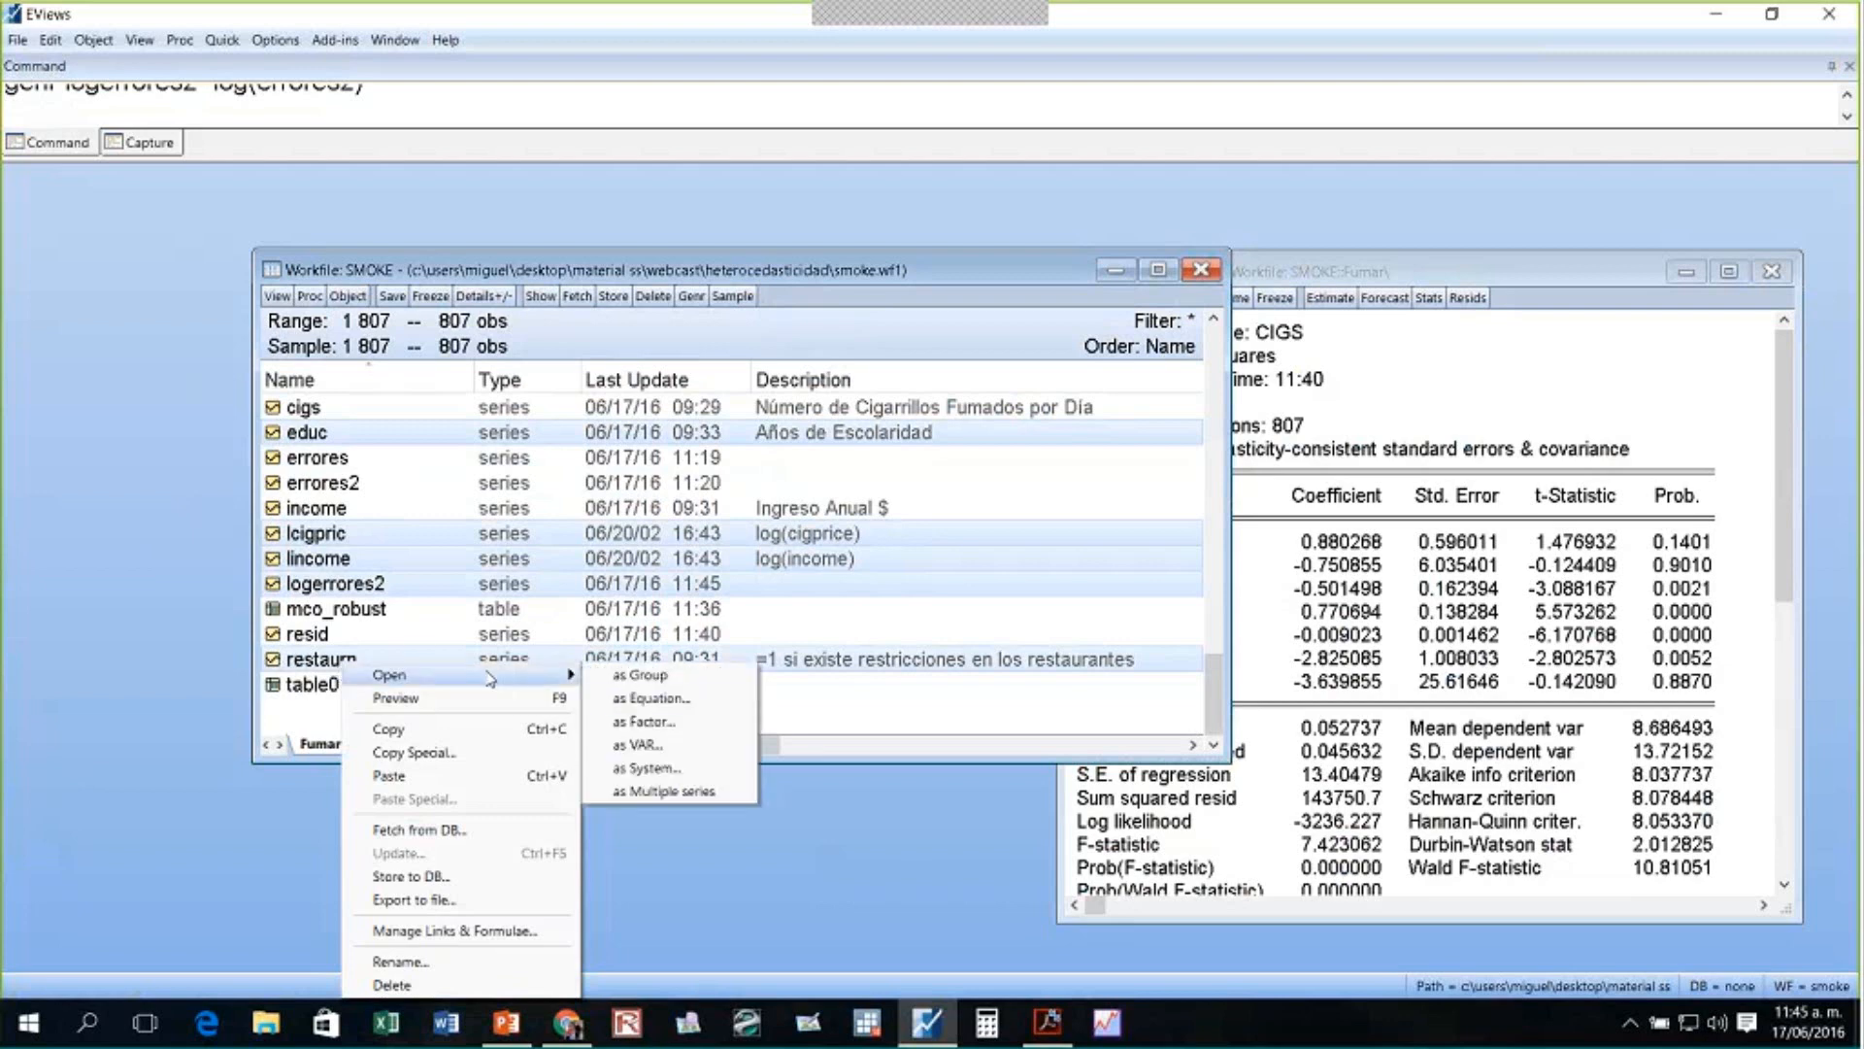
{"action": "left_click", "coordinate": [649, 698]}
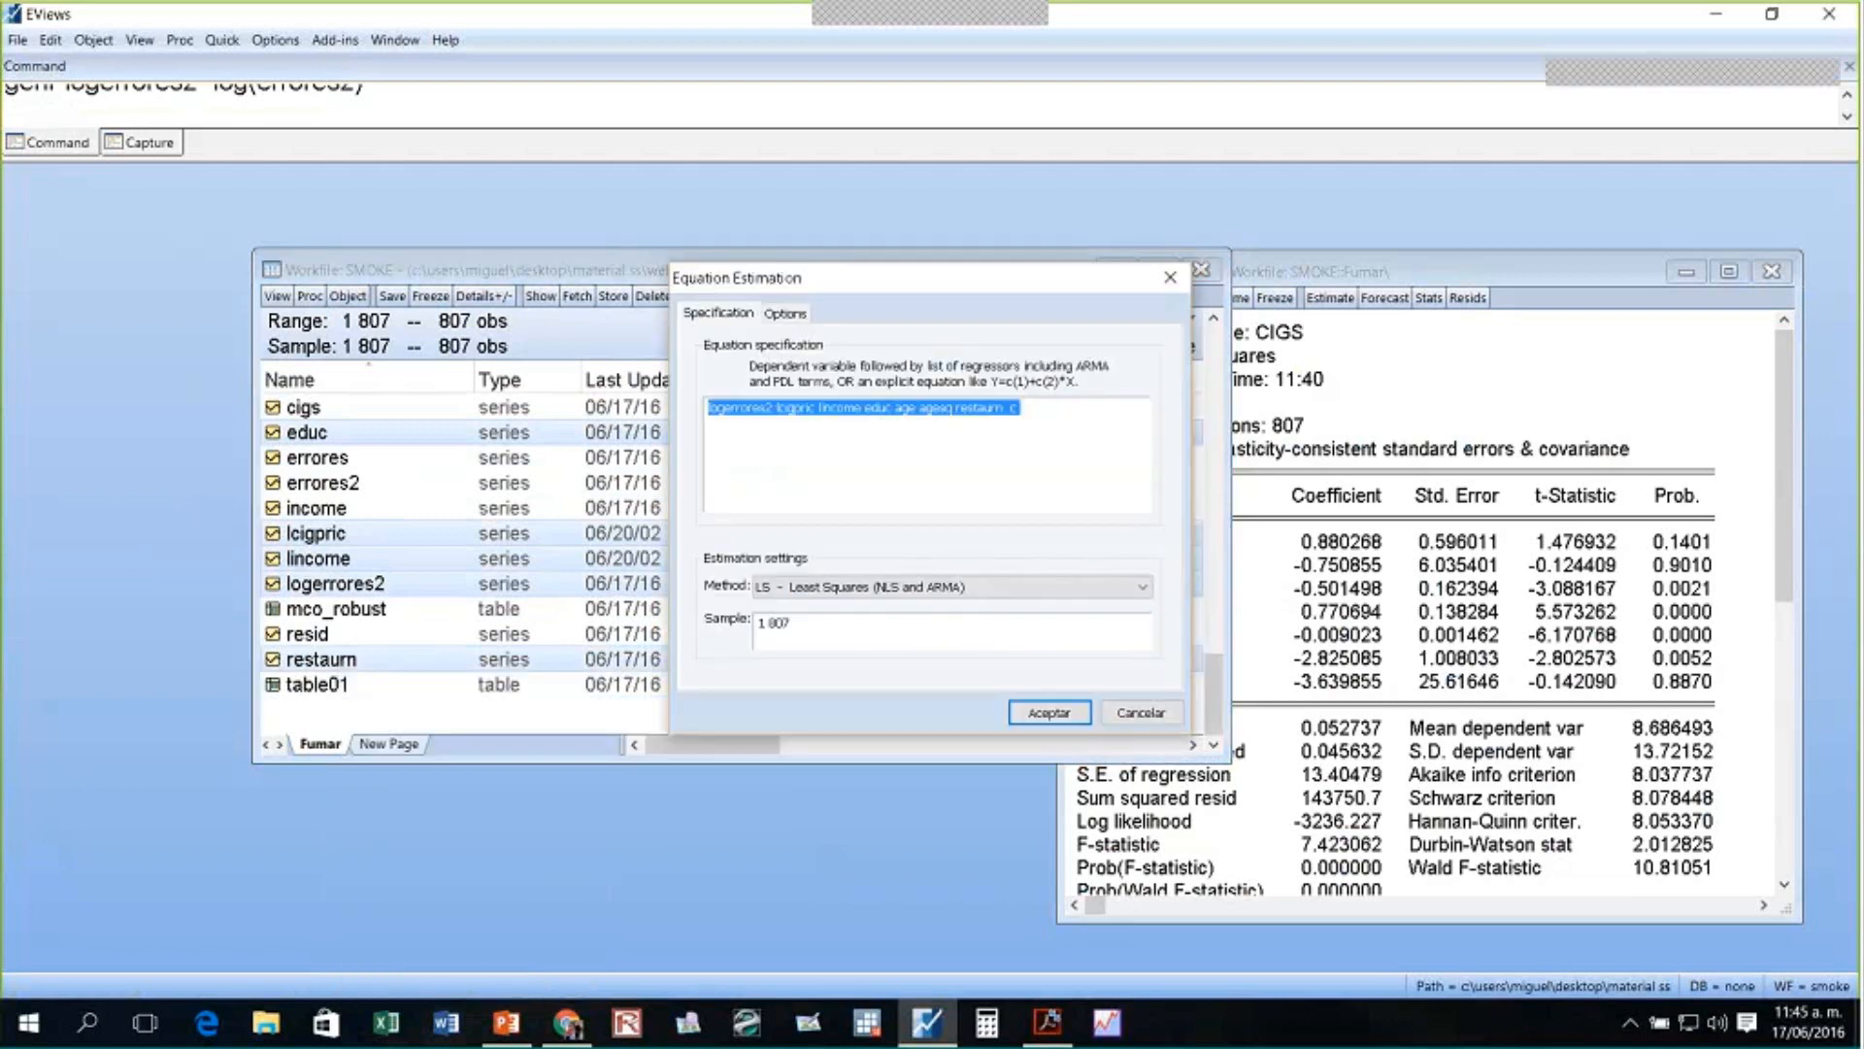
- Estimate the logerrores2 equation by least squares over sample 1 807, replacing the earlier untitled equation
{"action": "left_click_drag", "start_coordinate": [802, 279], "coordinate": [561, 317]}
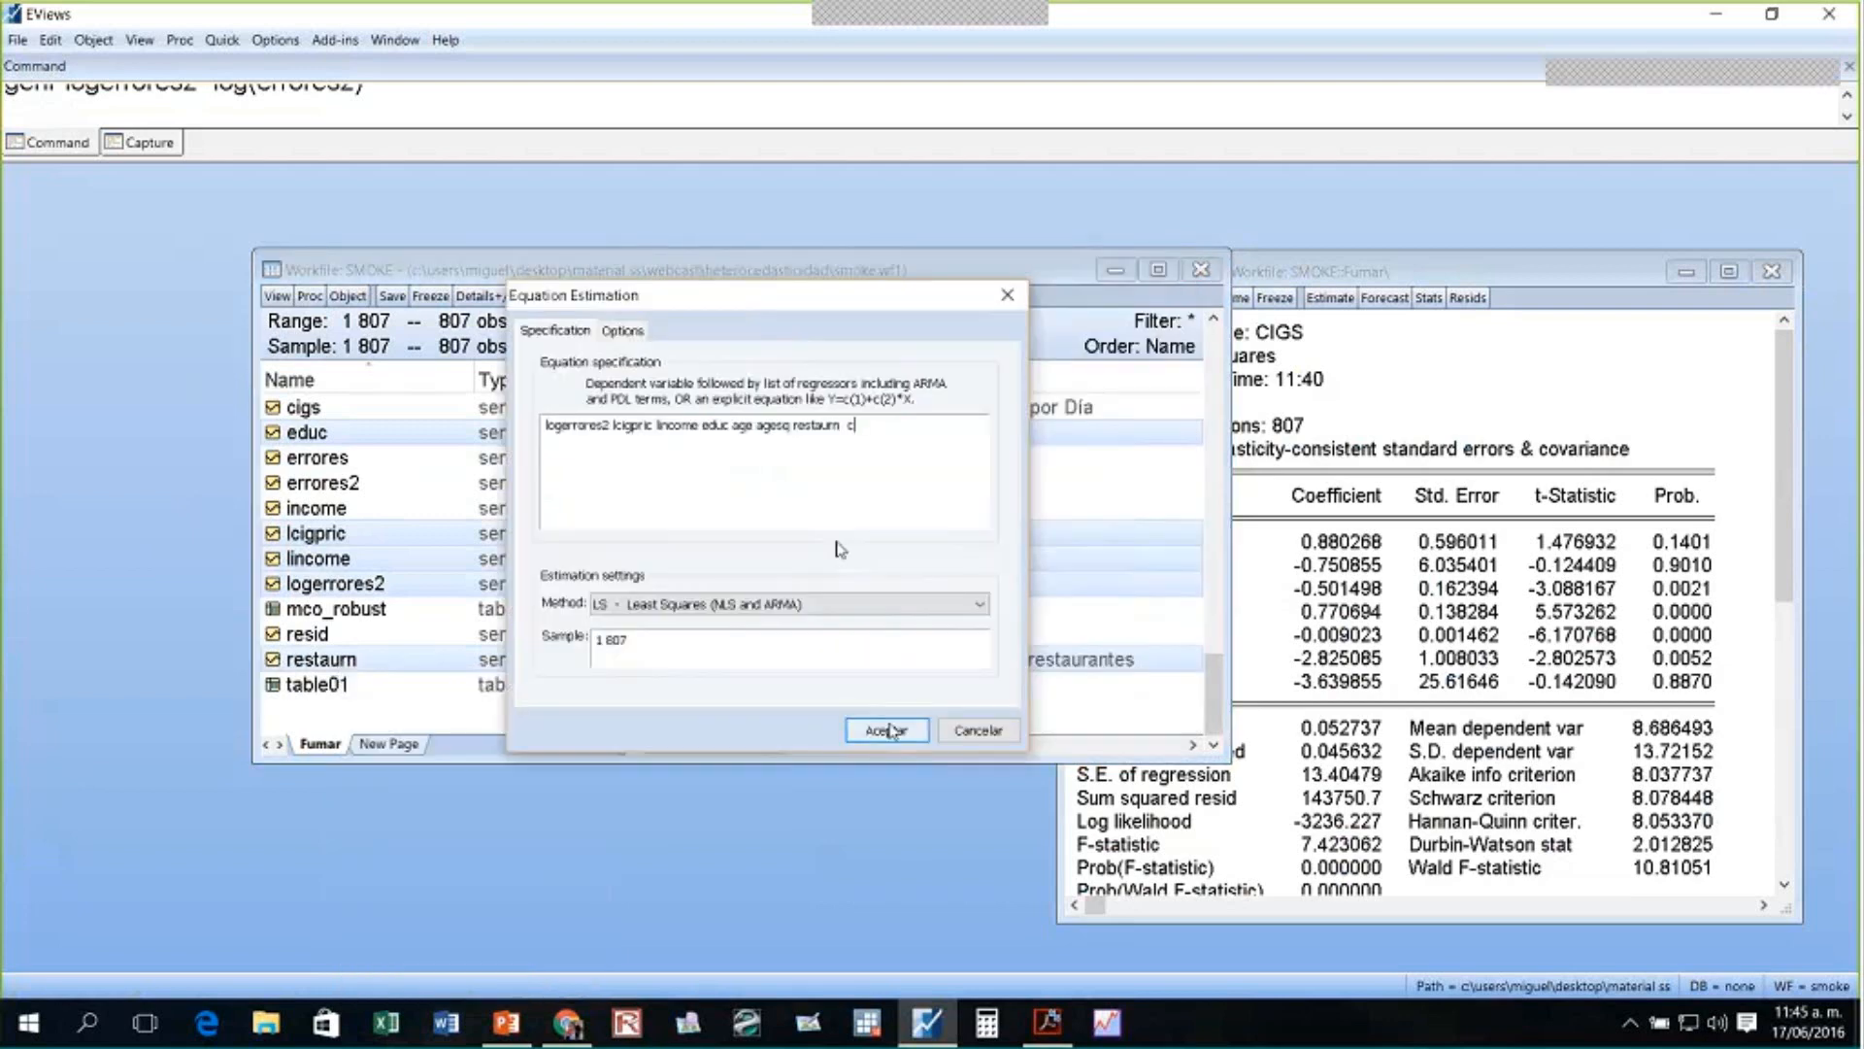
{"action": "left_click", "coordinate": [888, 730]}
{"action": "left_click", "coordinate": [877, 553]}
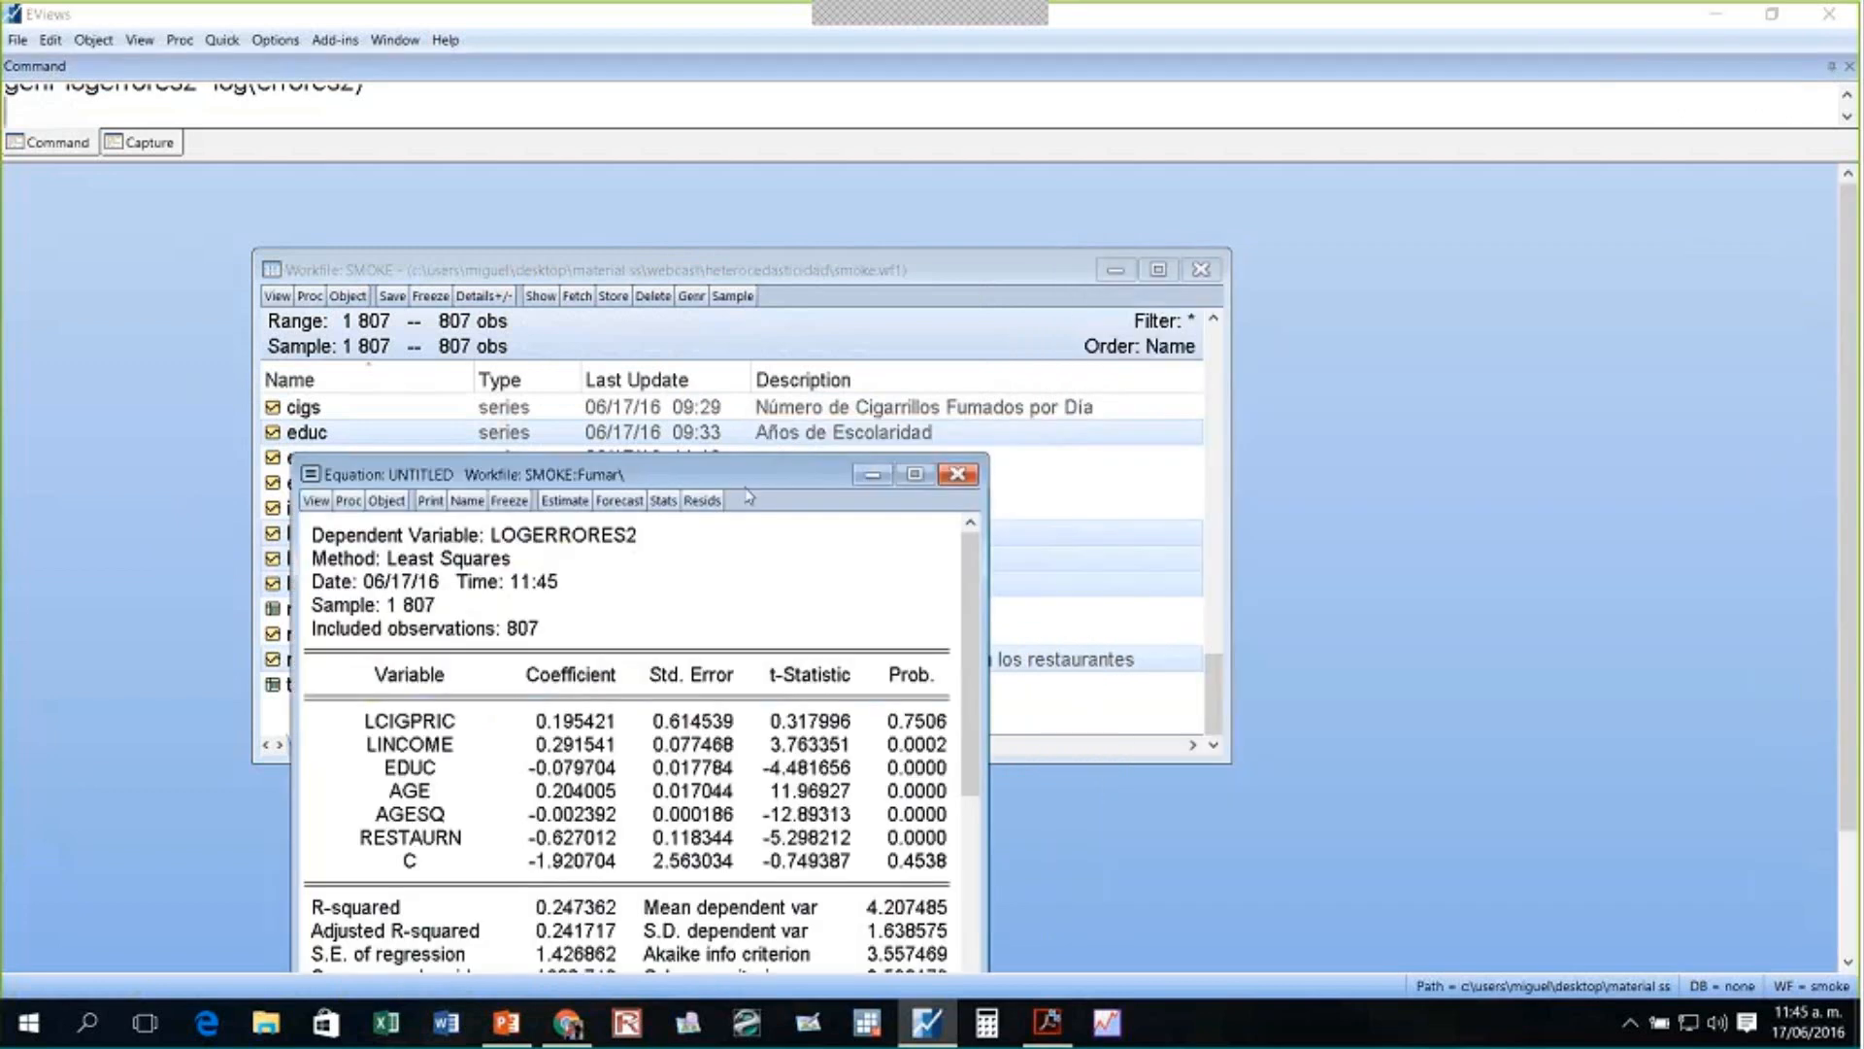
{"action": "left_click_drag", "start_coordinate": [745, 481], "coordinate": [951, 276]}
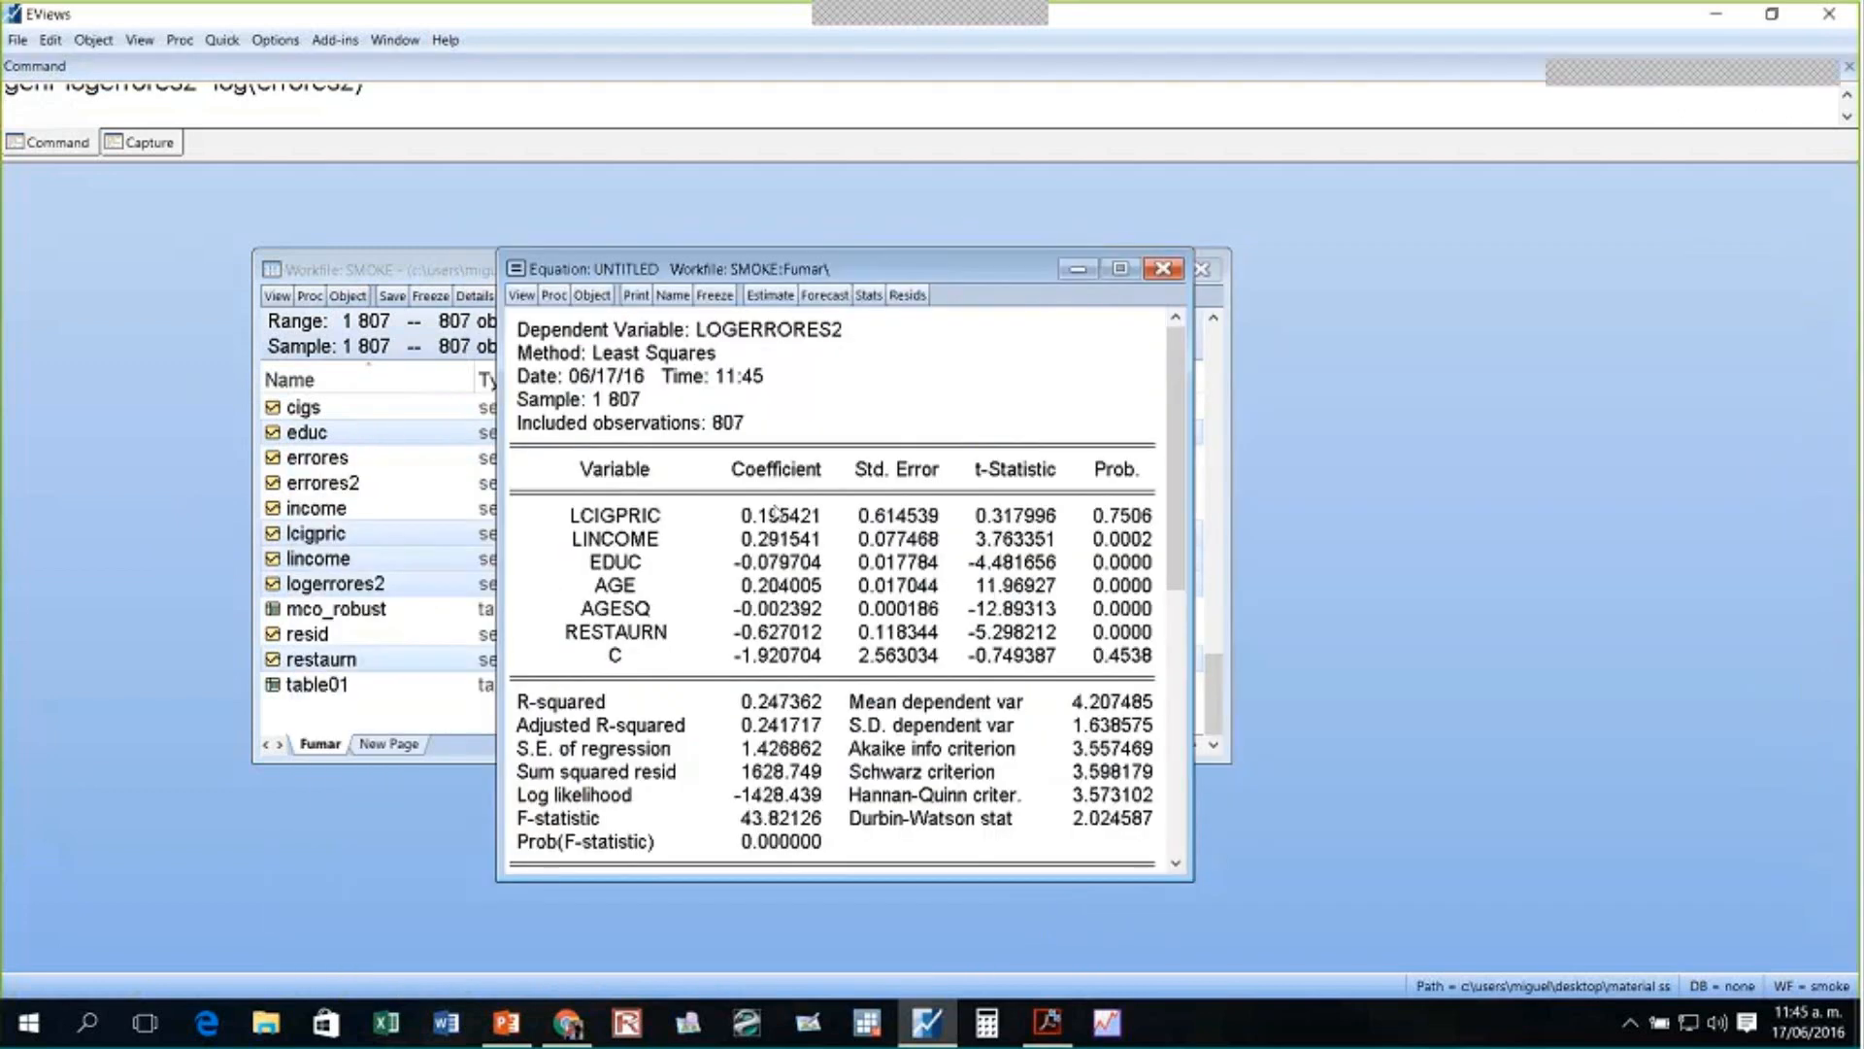
- Widen the logerrores2 equation window and set up its forecast with the name logerroresf
{"action": "left_click_drag", "start_coordinate": [1251, 492], "coordinate": [1384, 491]}
{"action": "left_click_drag", "start_coordinate": [1038, 272], "coordinate": [1148, 274]}
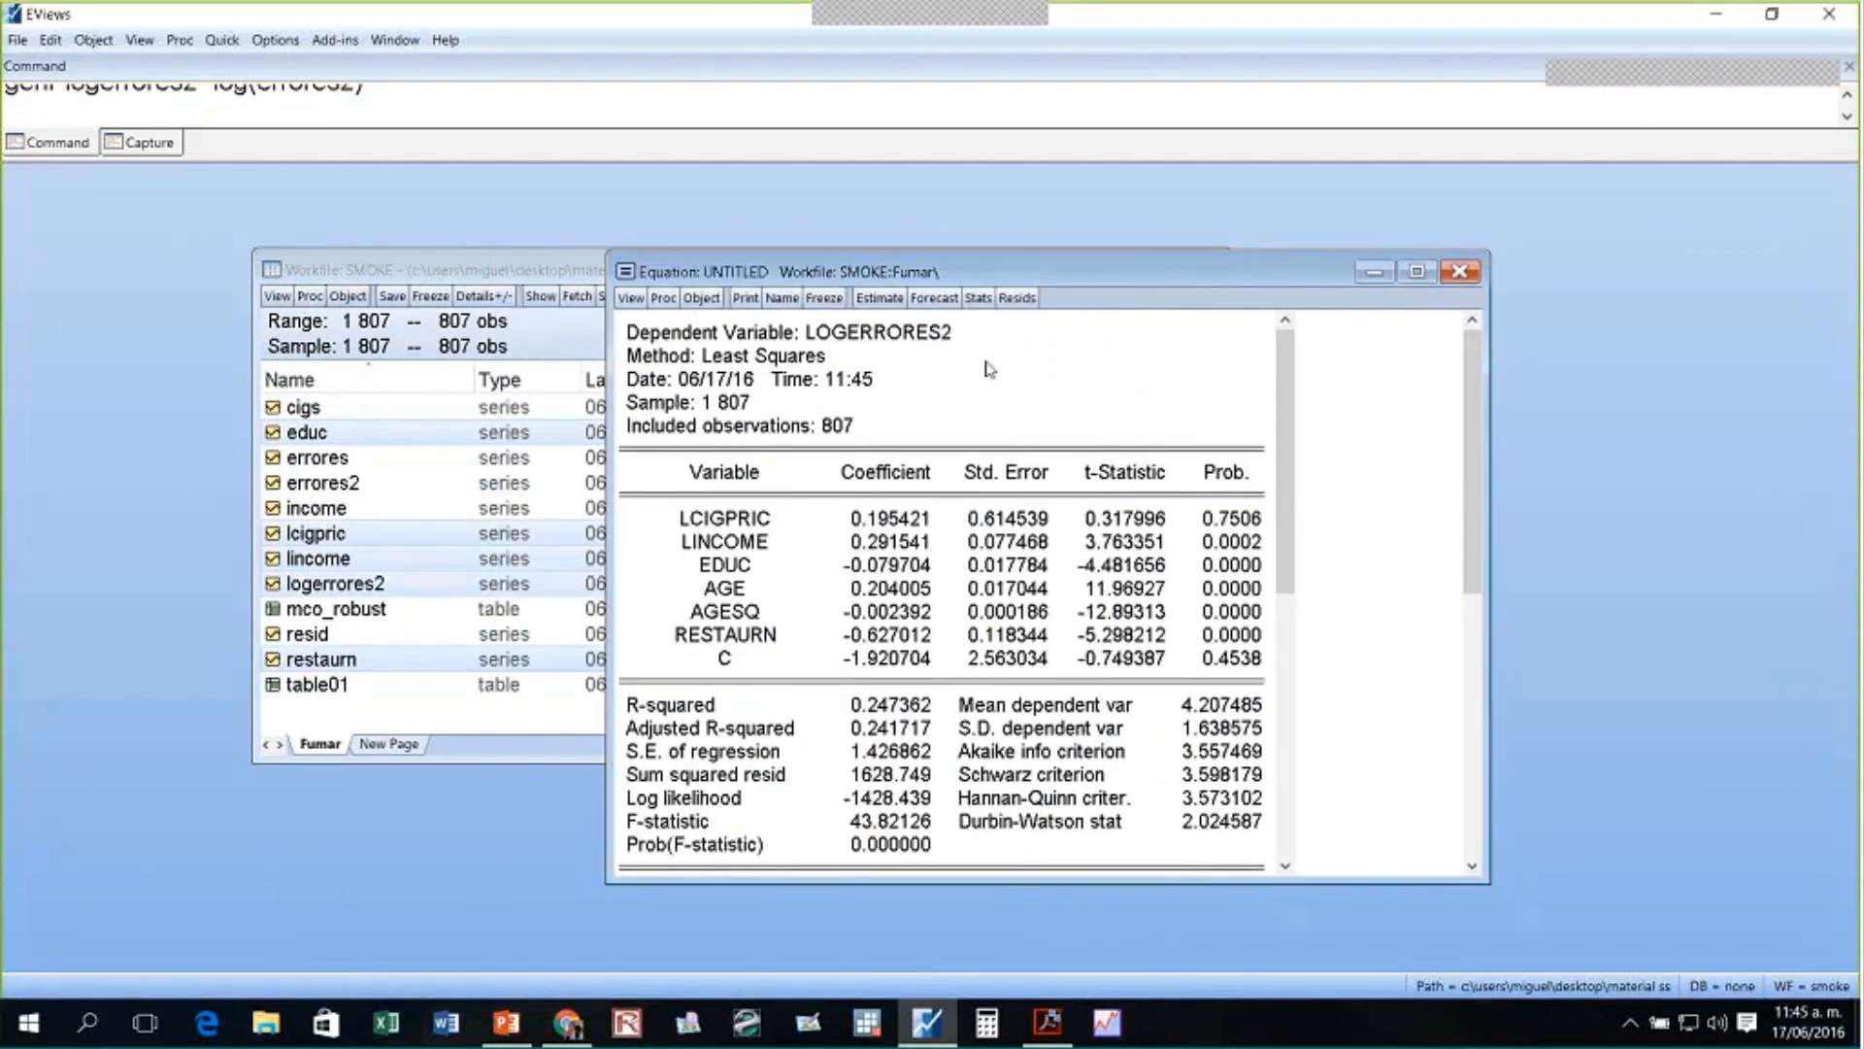
{"action": "left_click", "coordinate": [942, 301]}
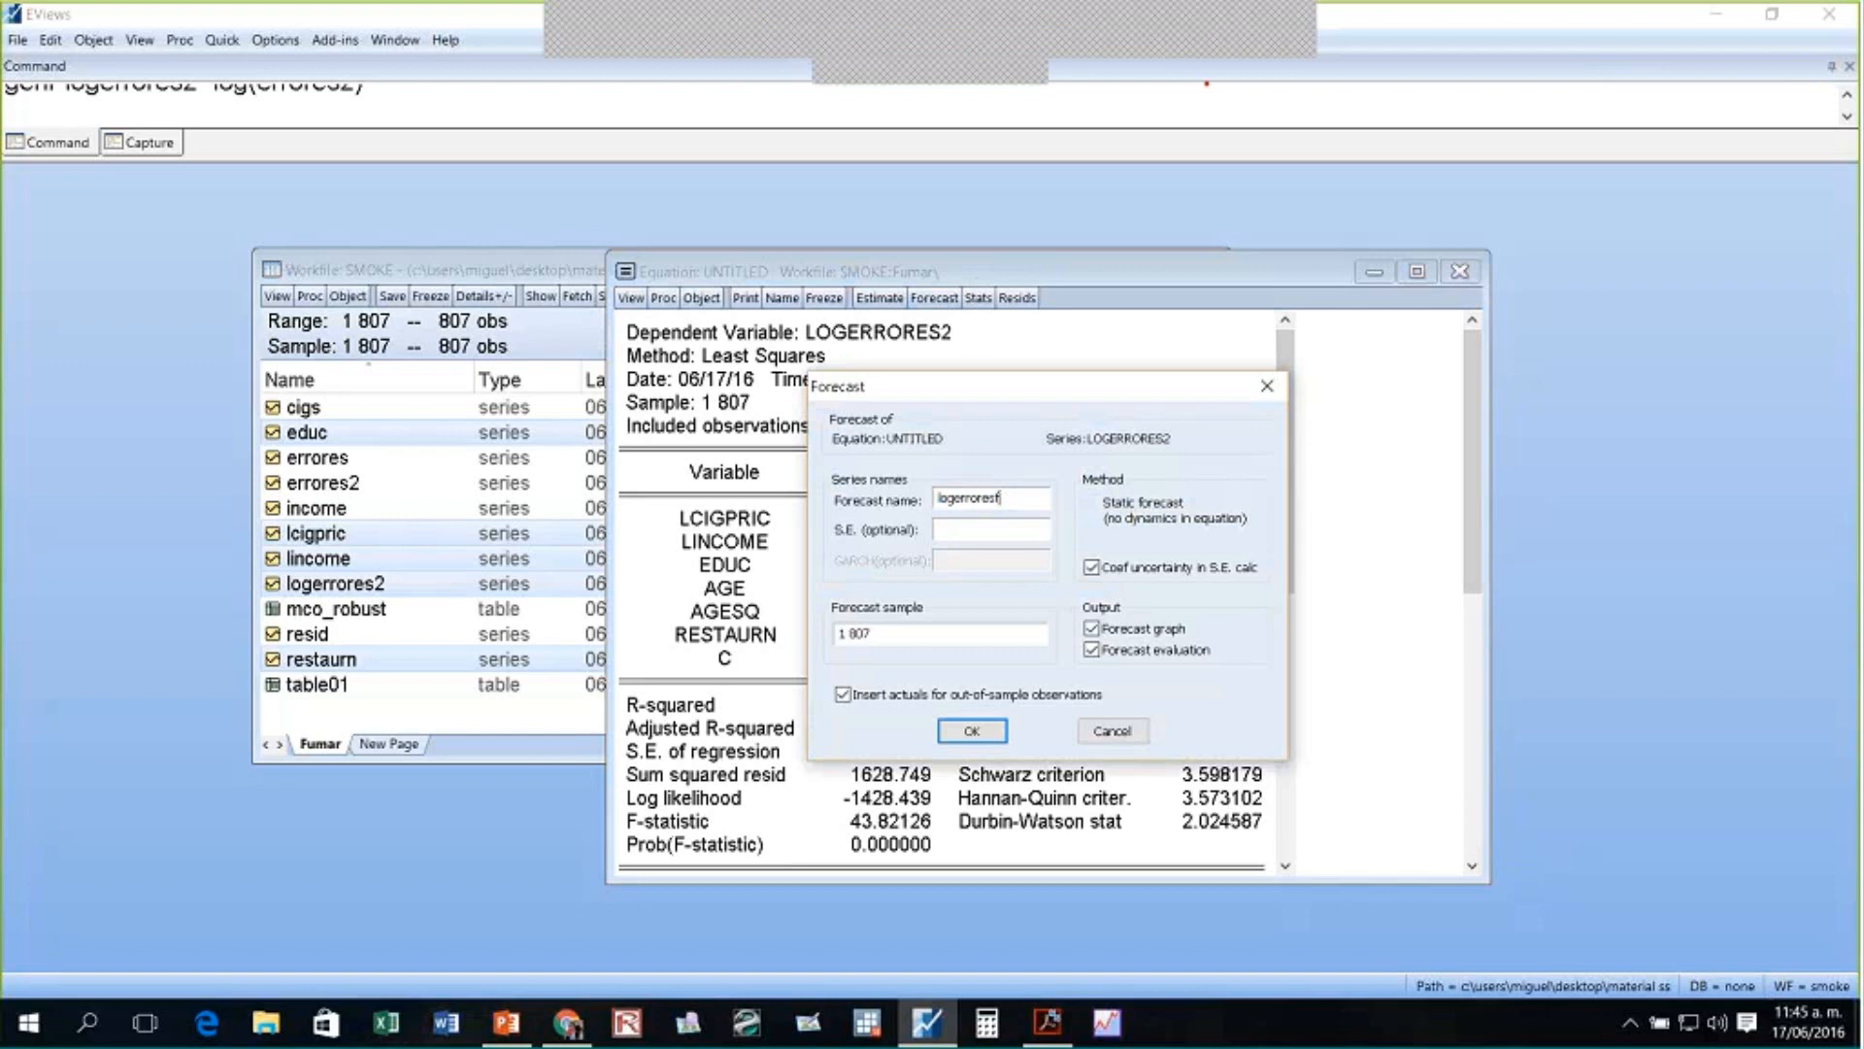
- Handwrite "Log(ûi) ≃ ĥi =" as a red annotation above the forecast dialog and circle the log term
{"action": "mouse_move", "coordinate": [1159, 180]}
{"action": "left_mouse_down"}
{"action": "mouse_move", "coordinate": [1185, 220]}
{"action": "mouse_move", "coordinate": [1195, 202]}
{"action": "left_mouse_up"}
{"action": "left_click_drag", "start_coordinate": [1231, 199], "coordinate": [1212, 267]}
{"action": "mouse_move", "coordinate": [1272, 177]}
{"action": "left_mouse_down"}
{"action": "mouse_move", "coordinate": [1264, 225]}
{"action": "mouse_move", "coordinate": [1325, 217]}
{"action": "left_mouse_up"}
{"action": "left_click_drag", "start_coordinate": [1331, 171], "coordinate": [1368, 232]}
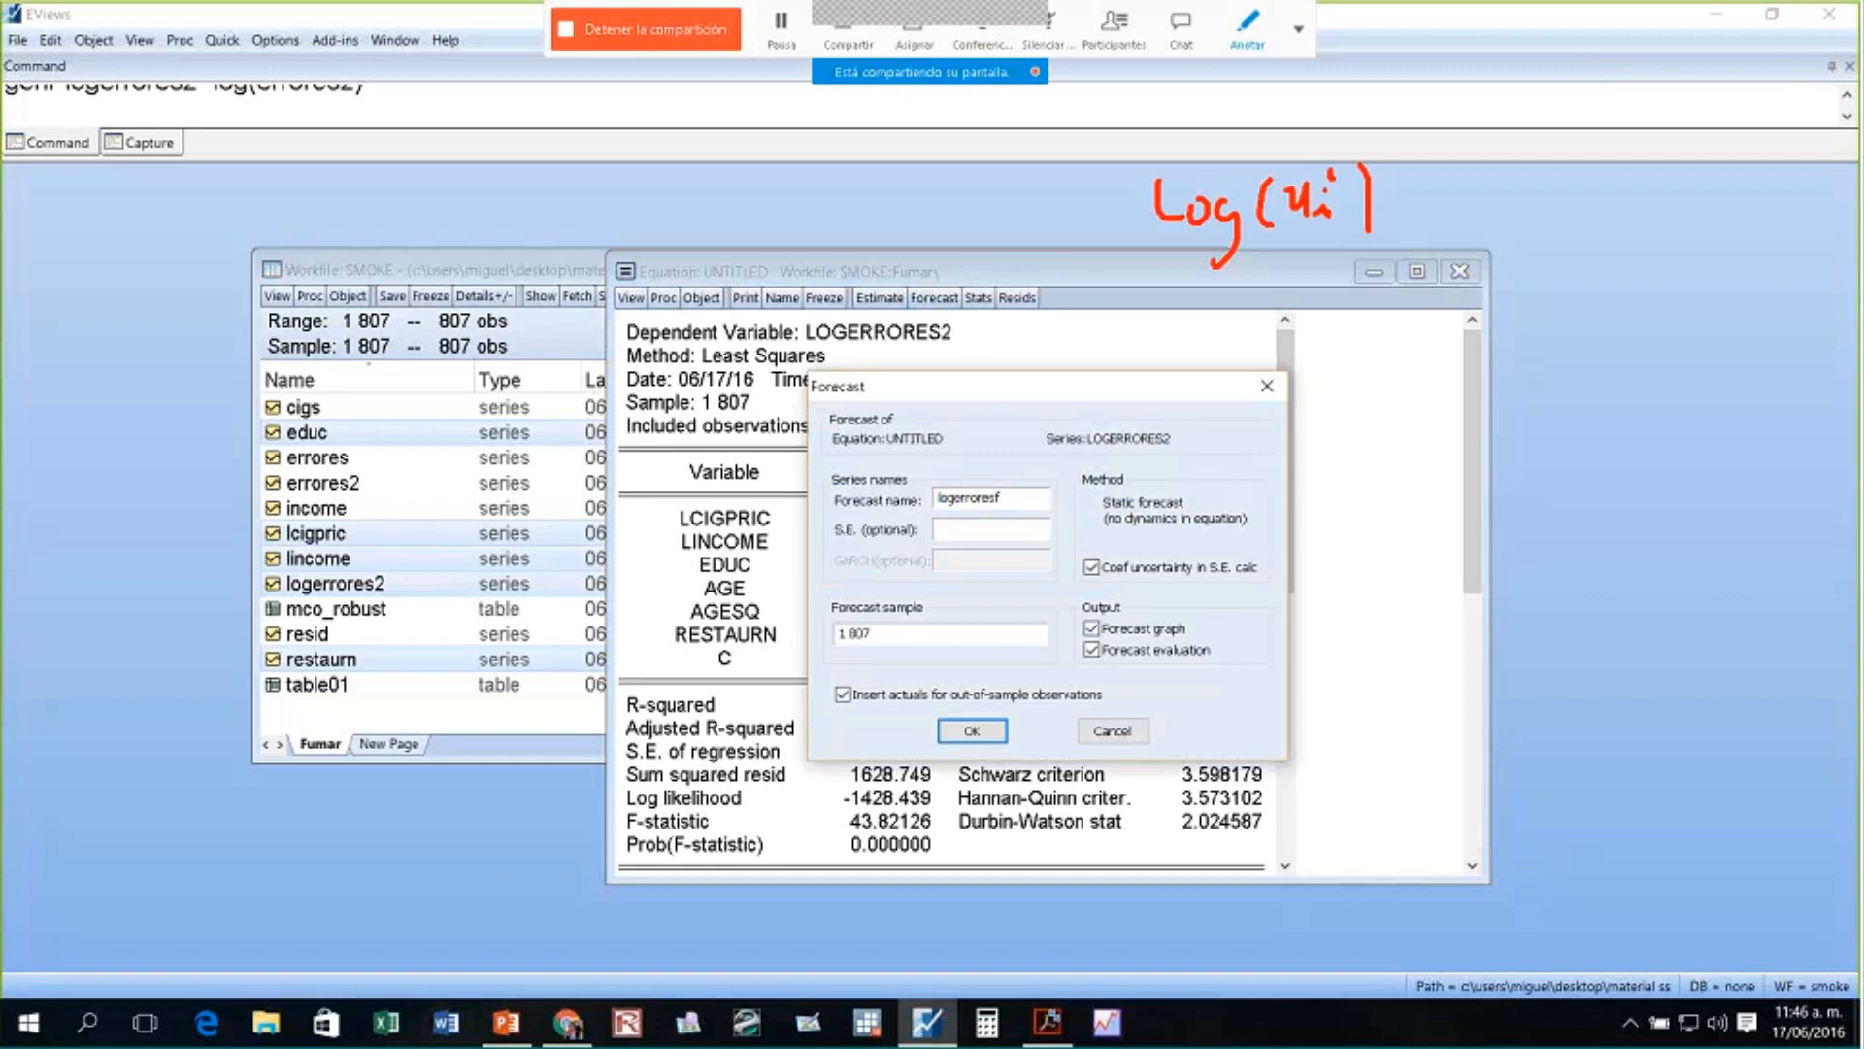
{"action": "left_click_drag", "start_coordinate": [1306, 155], "coordinate": [1328, 150]}
{"action": "left_click_drag", "start_coordinate": [1419, 192], "coordinate": [1487, 191]}
{"action": "left_click_drag", "start_coordinate": [1439, 205], "coordinate": [1462, 212]}
{"action": "mouse_move", "coordinate": [1548, 160]}
{"action": "left_mouse_down"}
{"action": "mouse_move", "coordinate": [1544, 238]}
{"action": "mouse_move", "coordinate": [1597, 238]}
{"action": "left_mouse_up"}
{"action": "left_click_drag", "start_coordinate": [1593, 197], "coordinate": [1595, 202]}
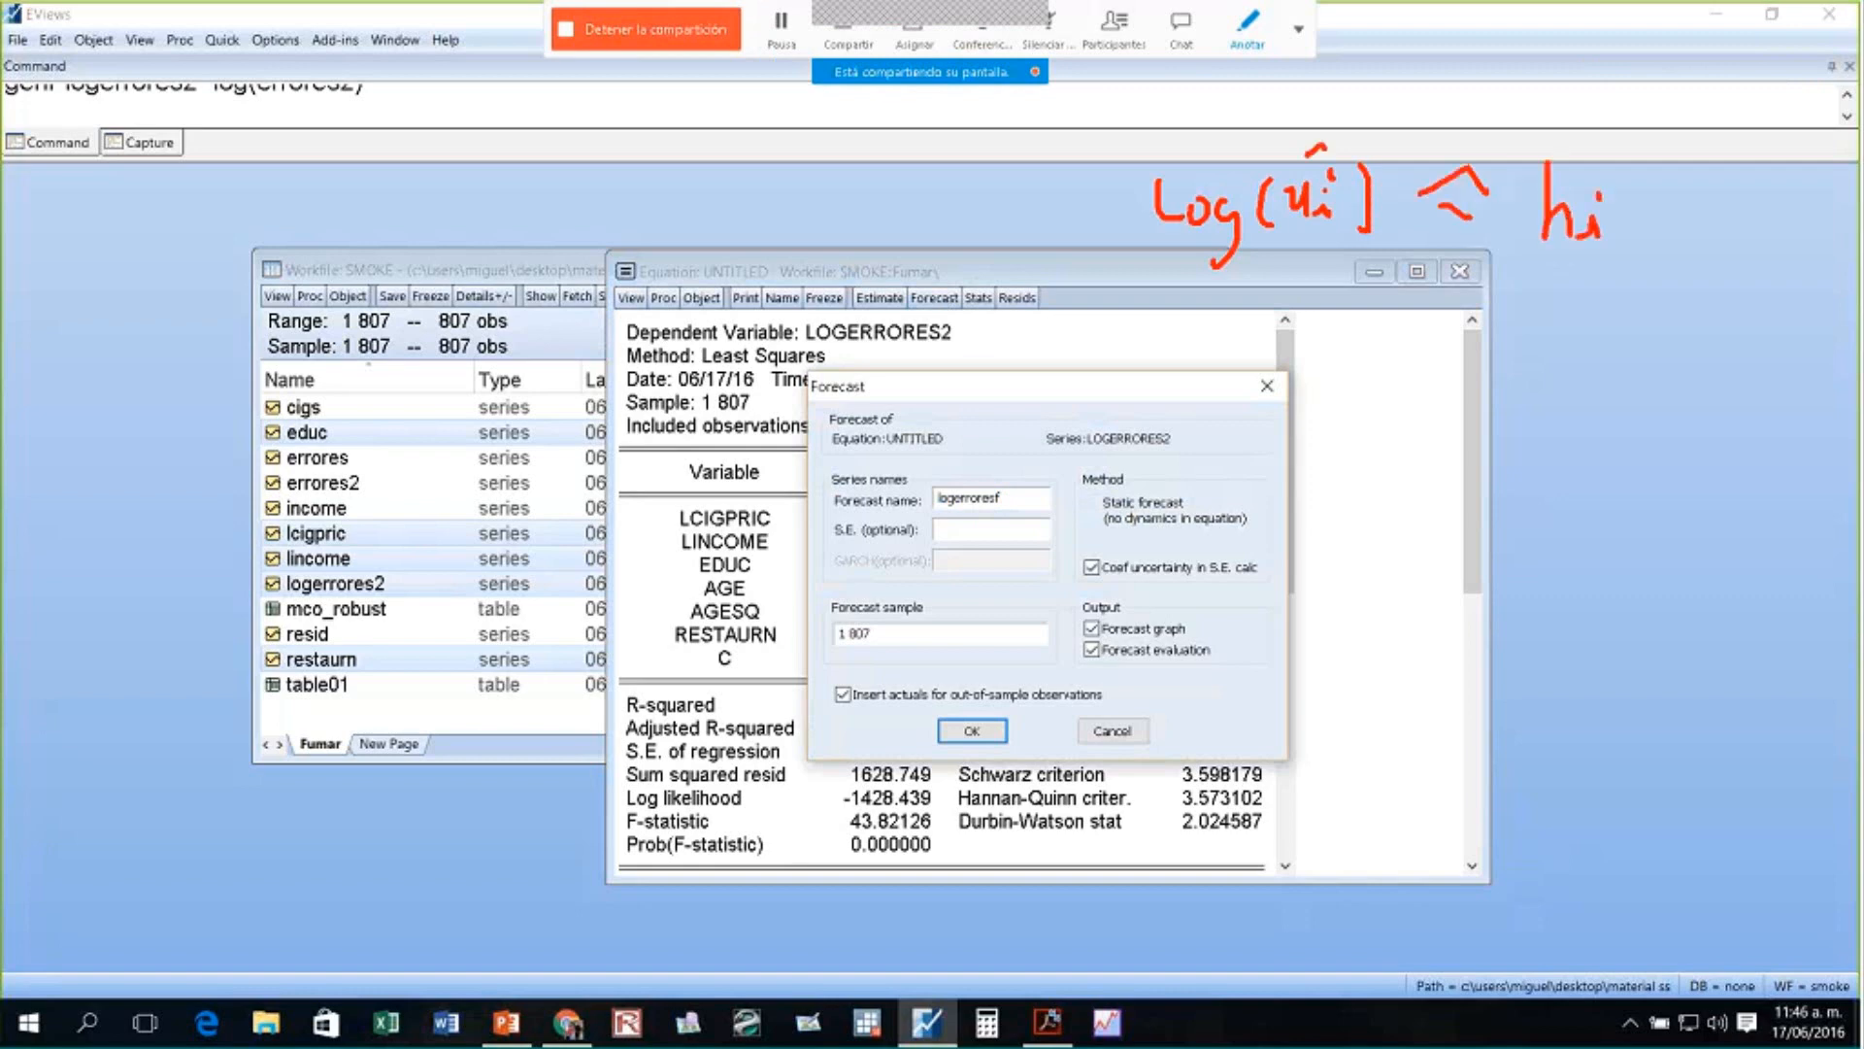
{"action": "left_click_drag", "start_coordinate": [1560, 136], "coordinate": [1589, 129]}
{"action": "left_click_drag", "start_coordinate": [1640, 186], "coordinate": [1660, 187]}
{"action": "left_click_drag", "start_coordinate": [1637, 206], "coordinate": [1666, 209]}
{"action": "mouse_move", "coordinate": [1181, 145]}
{"action": "left_mouse_down"}
{"action": "mouse_move", "coordinate": [1306, 291]}
{"action": "mouse_move", "coordinate": [1408, 213]}
{"action": "mouse_move", "coordinate": [1188, 135]}
{"action": "left_mouse_up"}
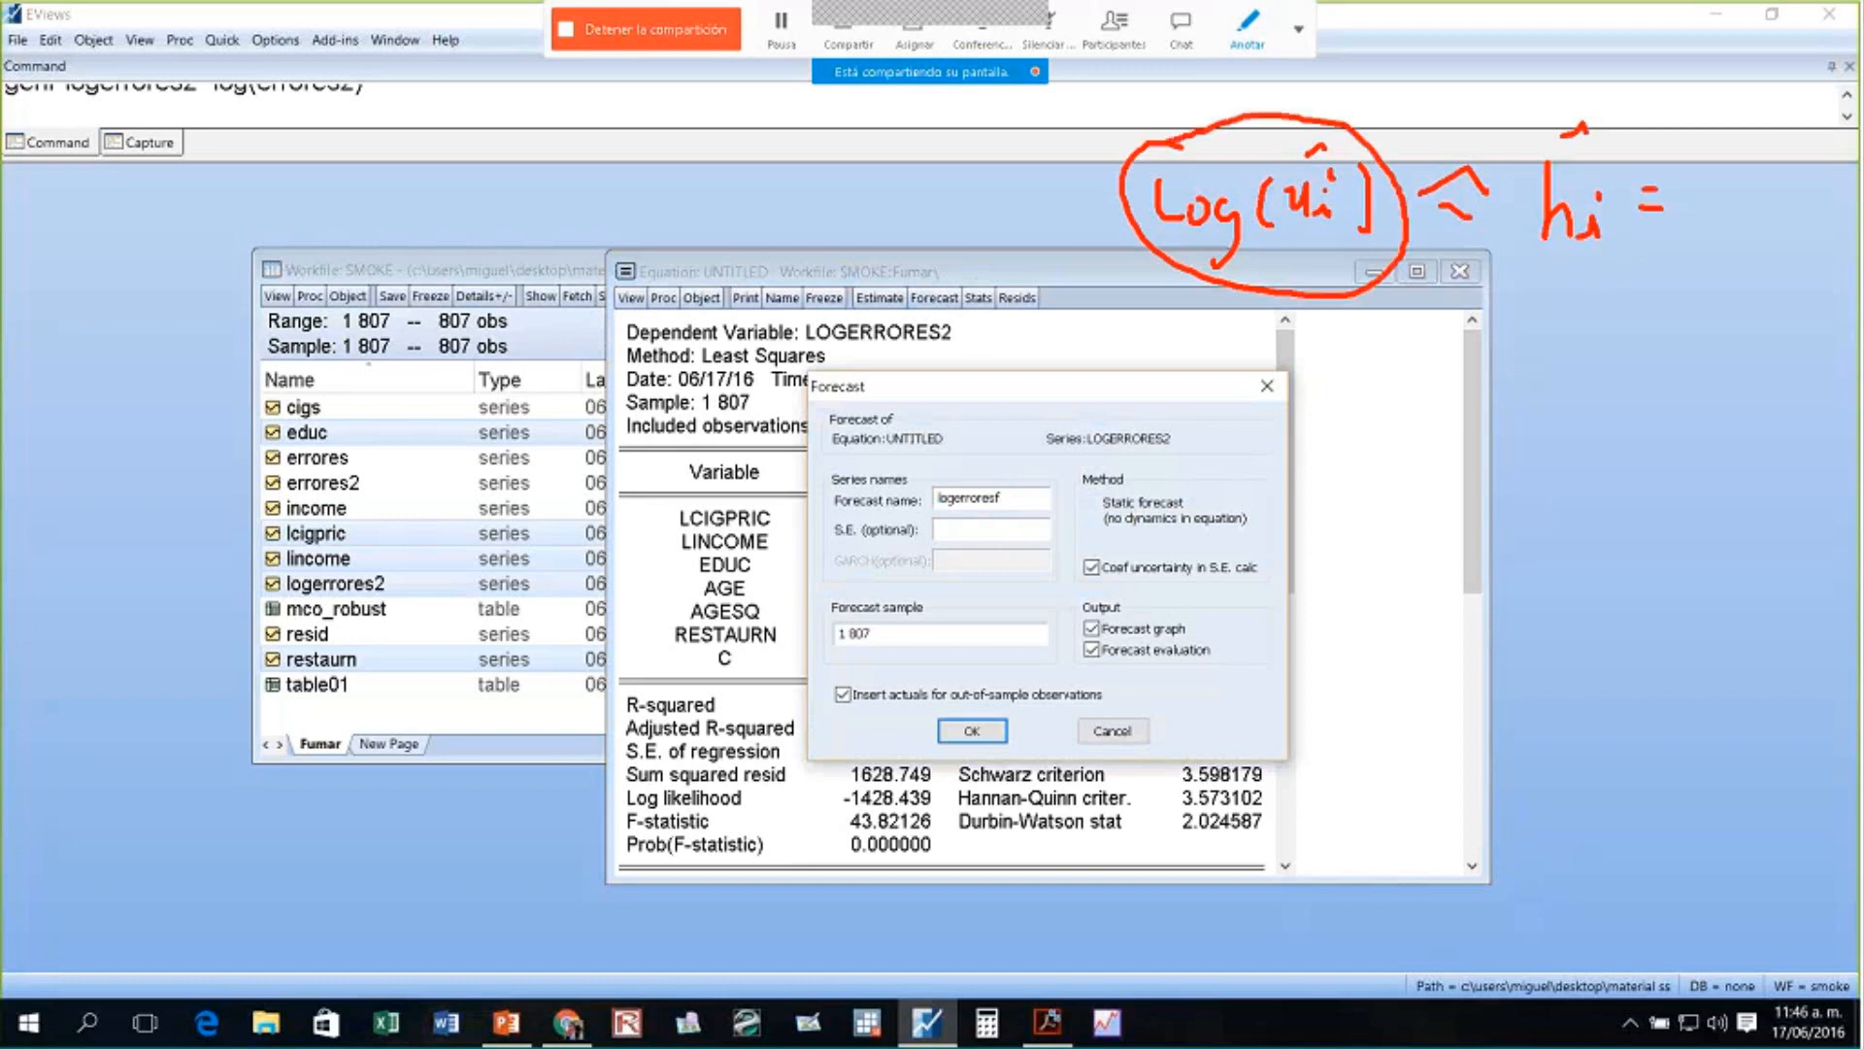
- Complete the handwritten formula with Exp(ĝi), box part of the forecast dialog, and clear all annotations
{"action": "mouse_move", "coordinate": [1709, 195]}
{"action": "left_mouse_down"}
{"action": "mouse_move", "coordinate": [1684, 200]}
{"action": "mouse_move", "coordinate": [1707, 229]}
{"action": "left_mouse_up"}
{"action": "mouse_move", "coordinate": [1755, 207]}
{"action": "left_mouse_down"}
{"action": "mouse_move", "coordinate": [1721, 241]}
{"action": "mouse_move", "coordinate": [1747, 238]}
{"action": "left_mouse_up"}
{"action": "left_click_drag", "start_coordinate": [1759, 214], "coordinate": [1771, 234]}
{"action": "left_click_drag", "start_coordinate": [1785, 212], "coordinate": [1772, 285]}
{"action": "mouse_move", "coordinate": [1825, 198]}
{"action": "left_mouse_down"}
{"action": "mouse_move", "coordinate": [1818, 254]}
{"action": "mouse_move", "coordinate": [1836, 227]}
{"action": "left_mouse_up"}
{"action": "left_click_drag", "start_coordinate": [1785, 142], "coordinate": [1784, 236]}
{"action": "left_click_drag", "start_coordinate": [1820, 167], "coordinate": [1837, 165]}
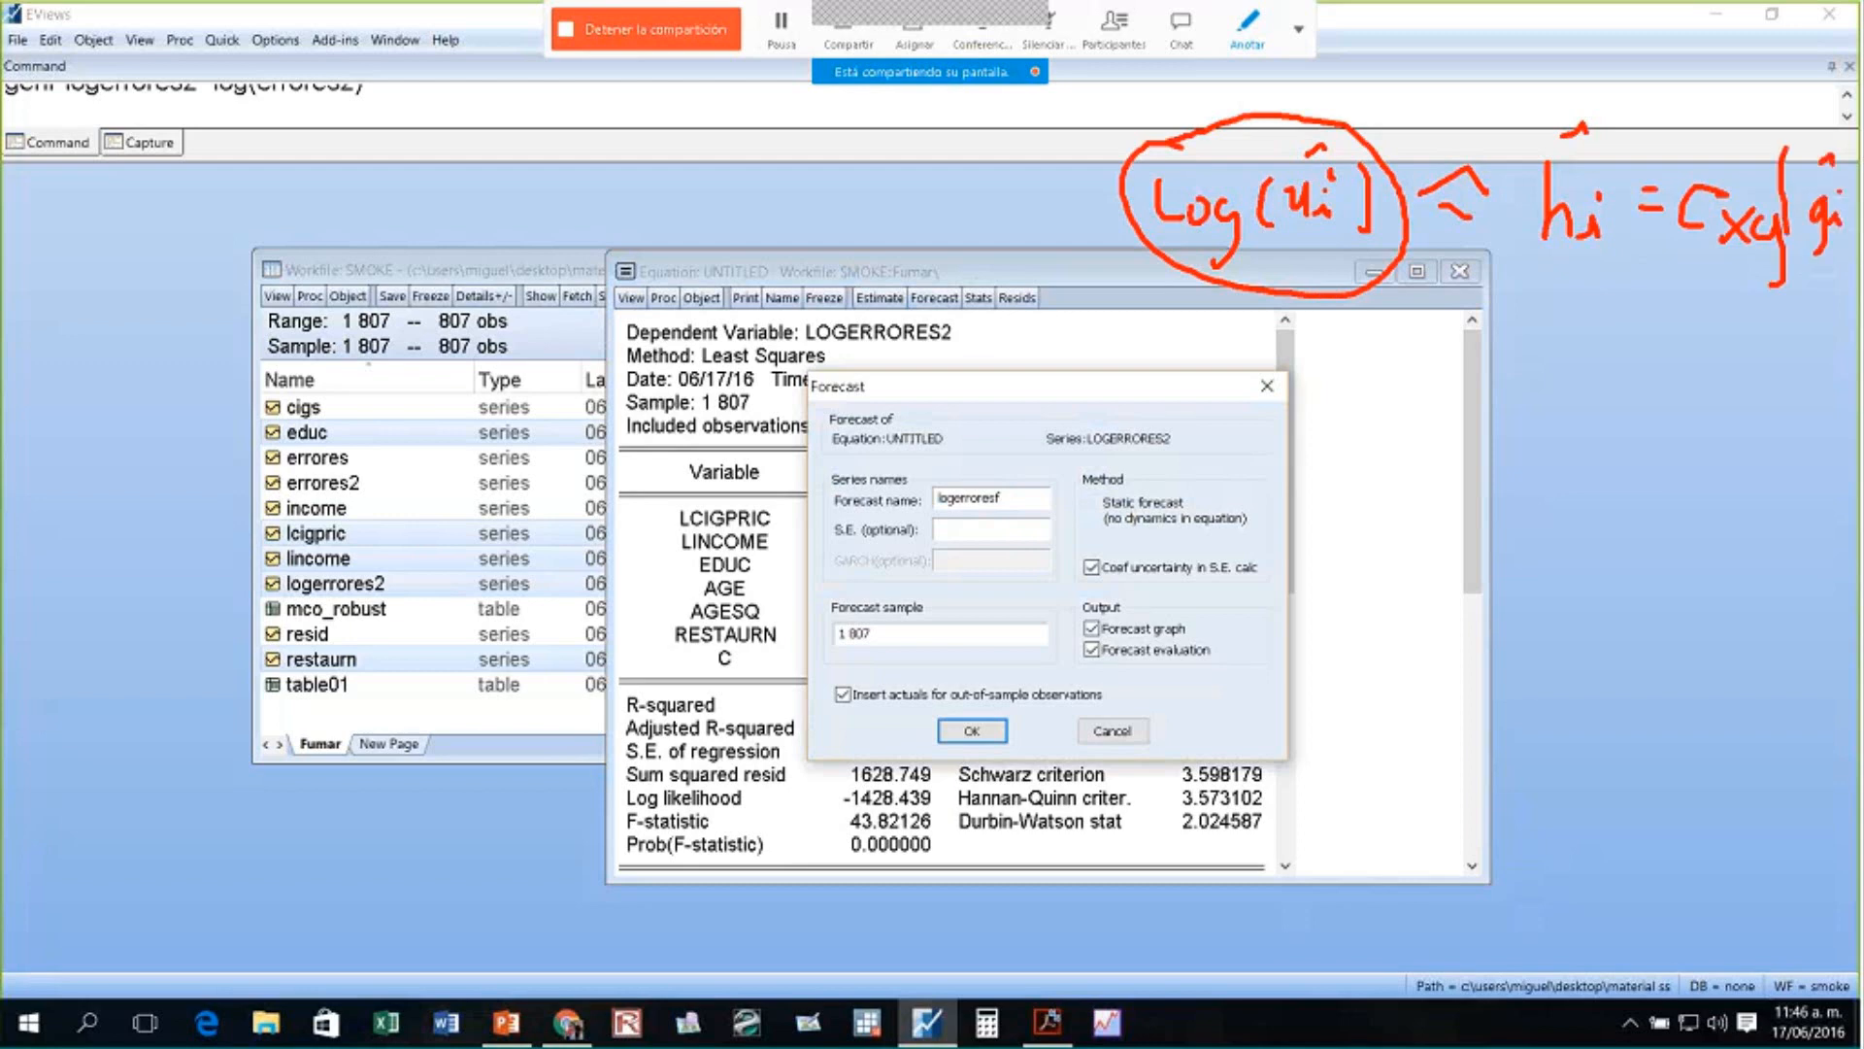
{"action": "left_click_drag", "start_coordinate": [1808, 233], "coordinate": [1788, 249]}
{"action": "left_click_drag", "start_coordinate": [1843, 154], "coordinate": [1847, 286]}
{"action": "mouse_move", "coordinate": [1703, 201]}
{"action": "left_mouse_down"}
{"action": "mouse_move", "coordinate": [1723, 198]}
{"action": "mouse_move", "coordinate": [1704, 198]}
{"action": "left_mouse_up"}
{"action": "mouse_move", "coordinate": [1150, 295]}
{"action": "left_mouse_down"}
{"action": "mouse_move", "coordinate": [1228, 366]}
{"action": "mouse_move", "coordinate": [1010, 503]}
{"action": "left_mouse_up"}
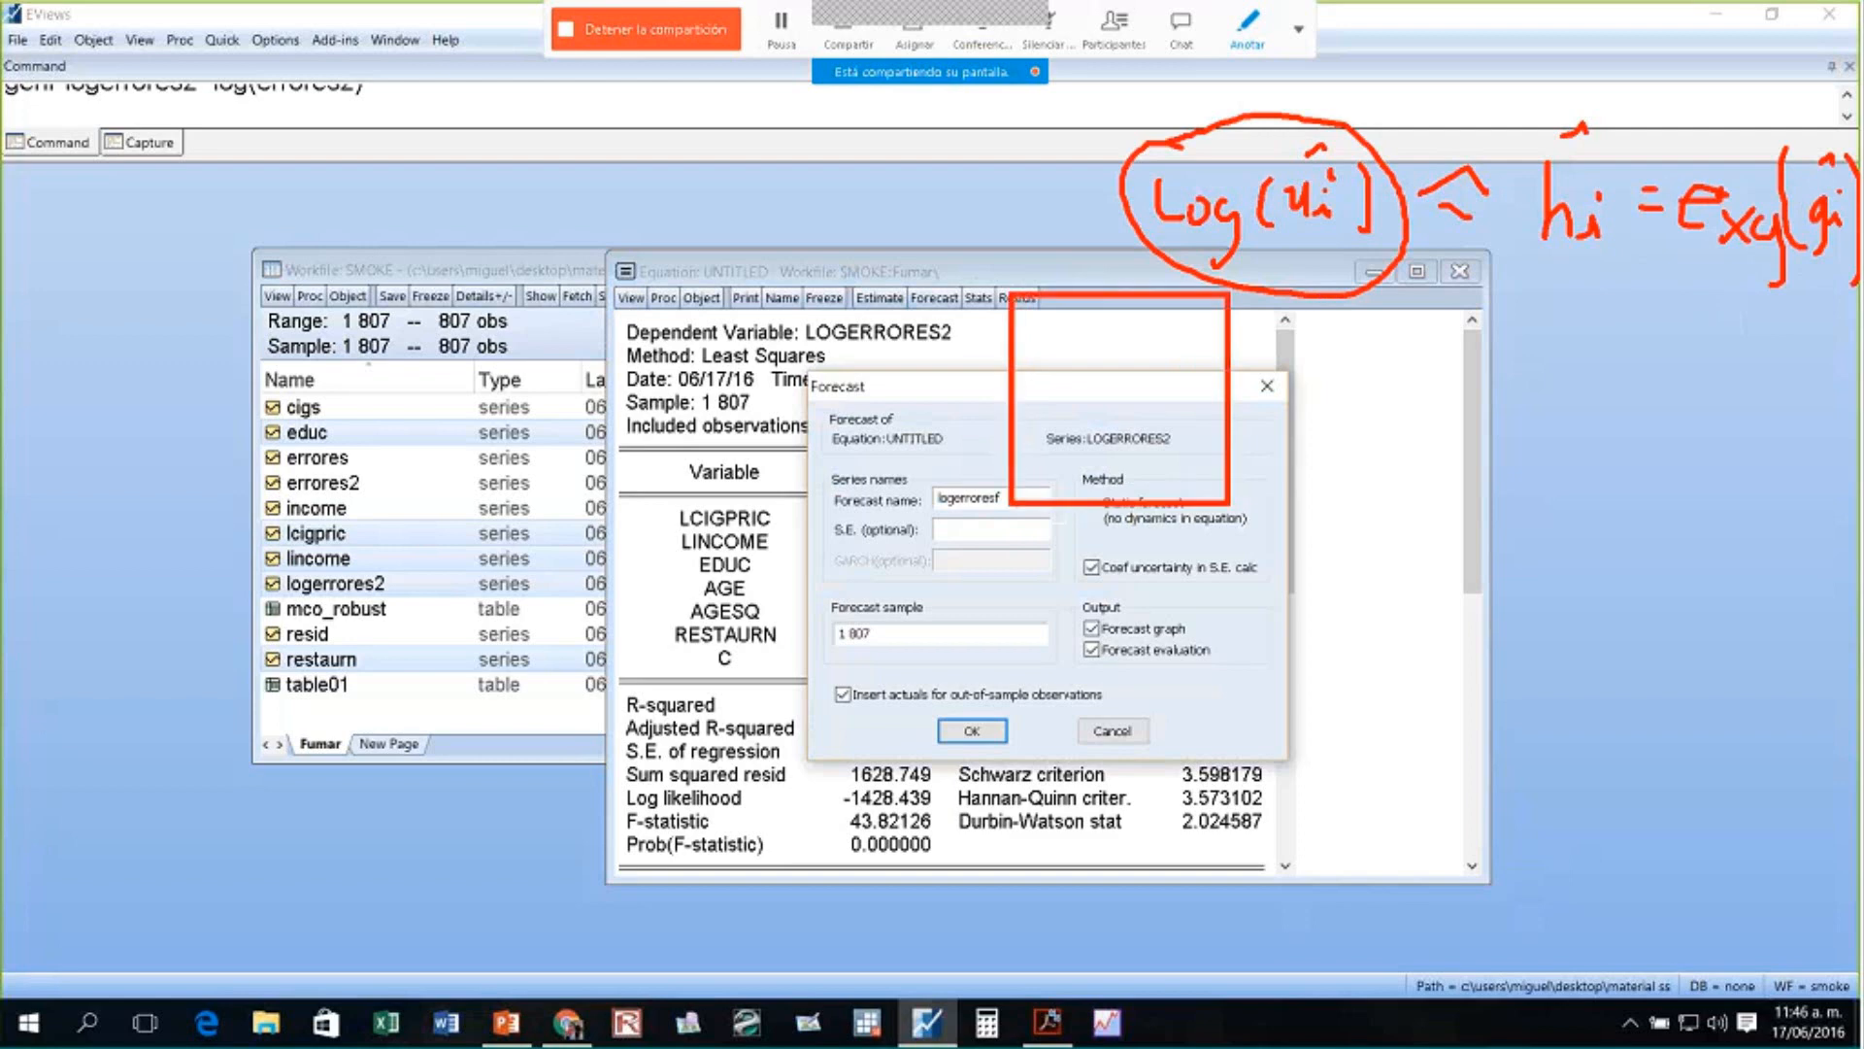
{"action": "left_click", "coordinate": [1228, 36]}
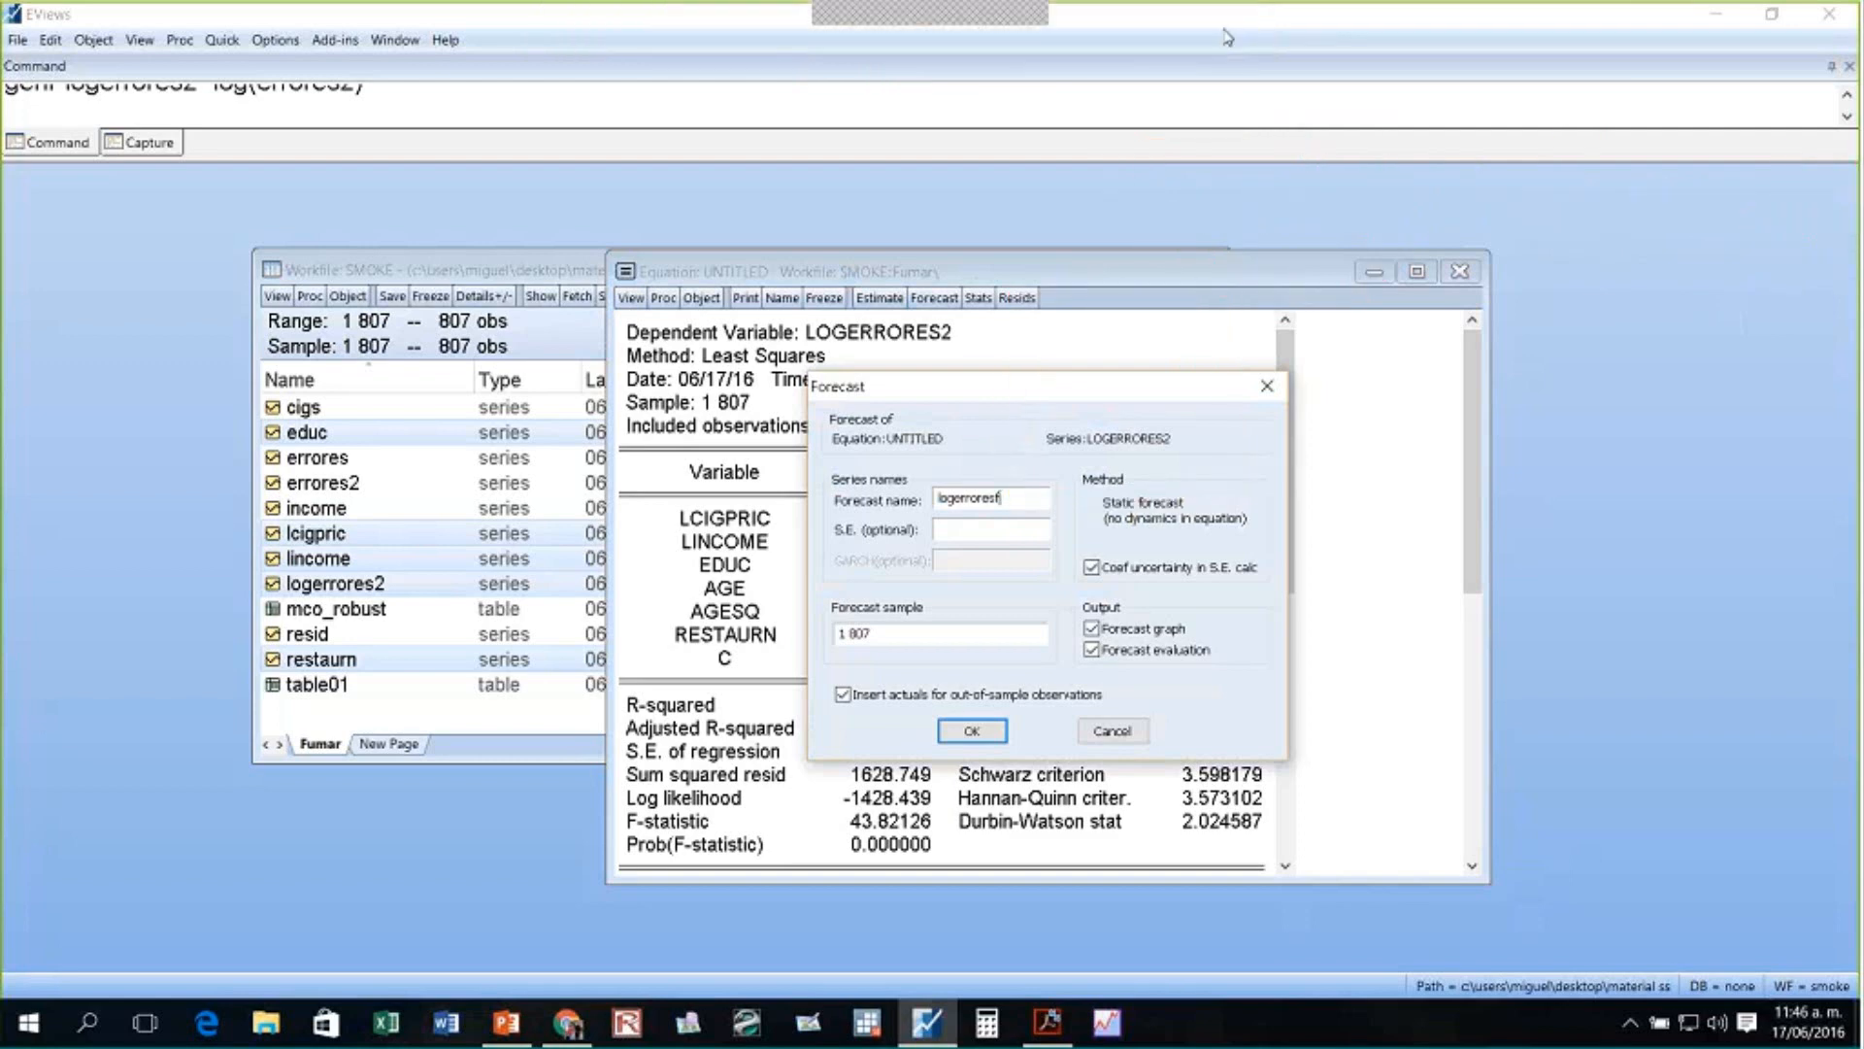
- Run the forecast into the series logerroresf and delete the untitled equation
{"action": "left_click", "coordinate": [971, 731]}
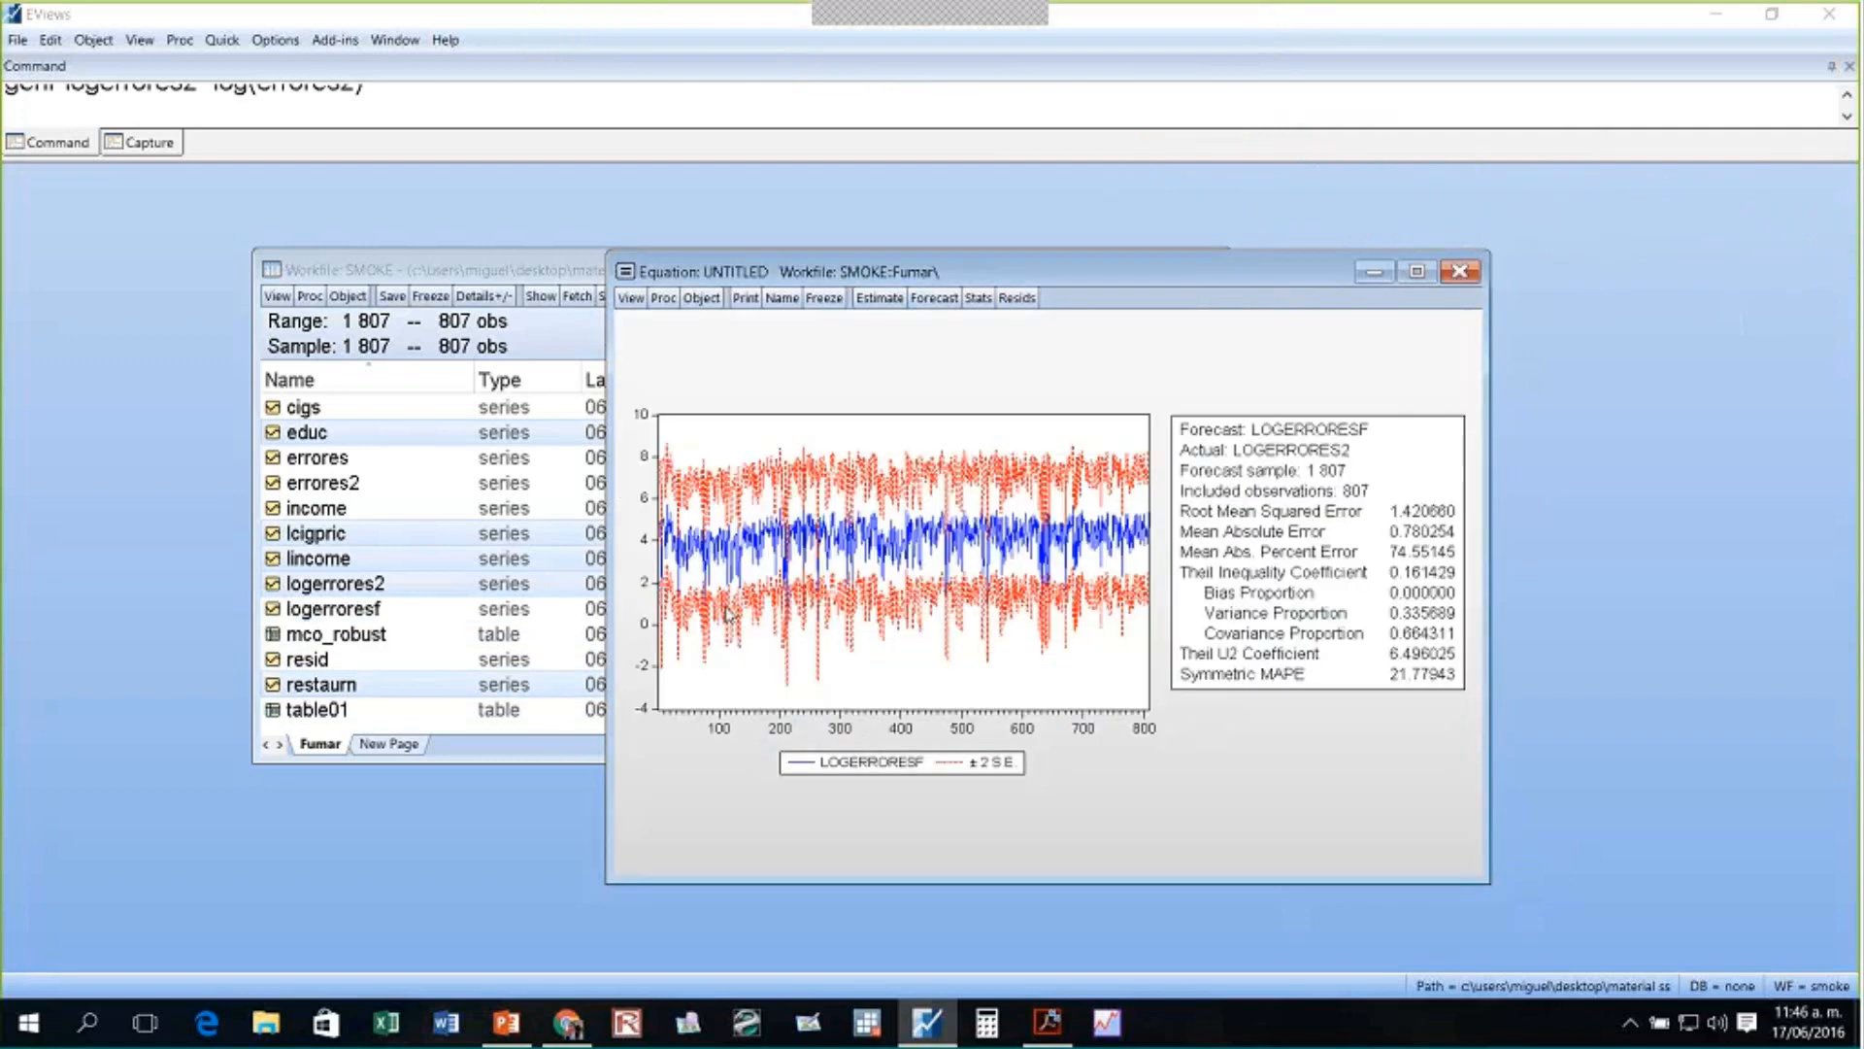
{"action": "left_click", "coordinate": [1459, 272]}
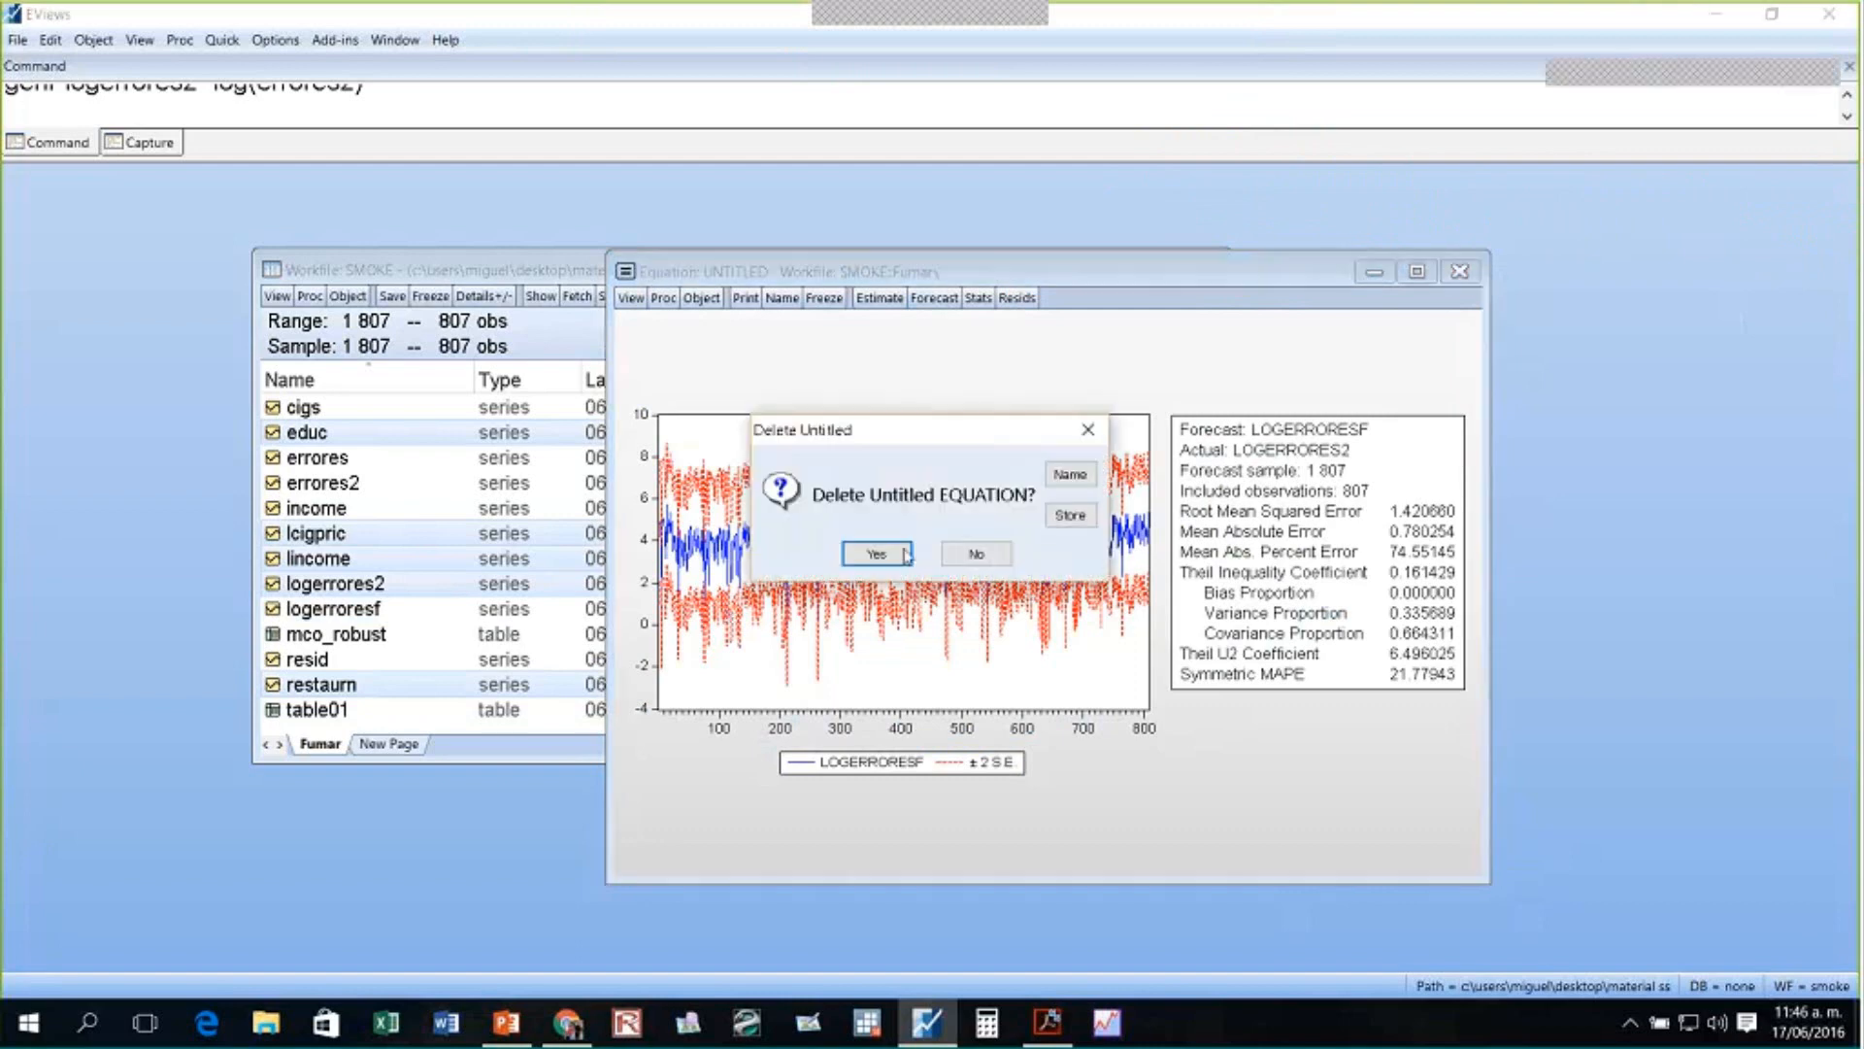
{"action": "left_click", "coordinate": [906, 555]}
- Generate the series hi as exp(logerroresf) and locate it in the workfile list
{"action": "scroll", "coordinate": [430, 588], "scroll_direction": "up", "scroll_amount": 3}
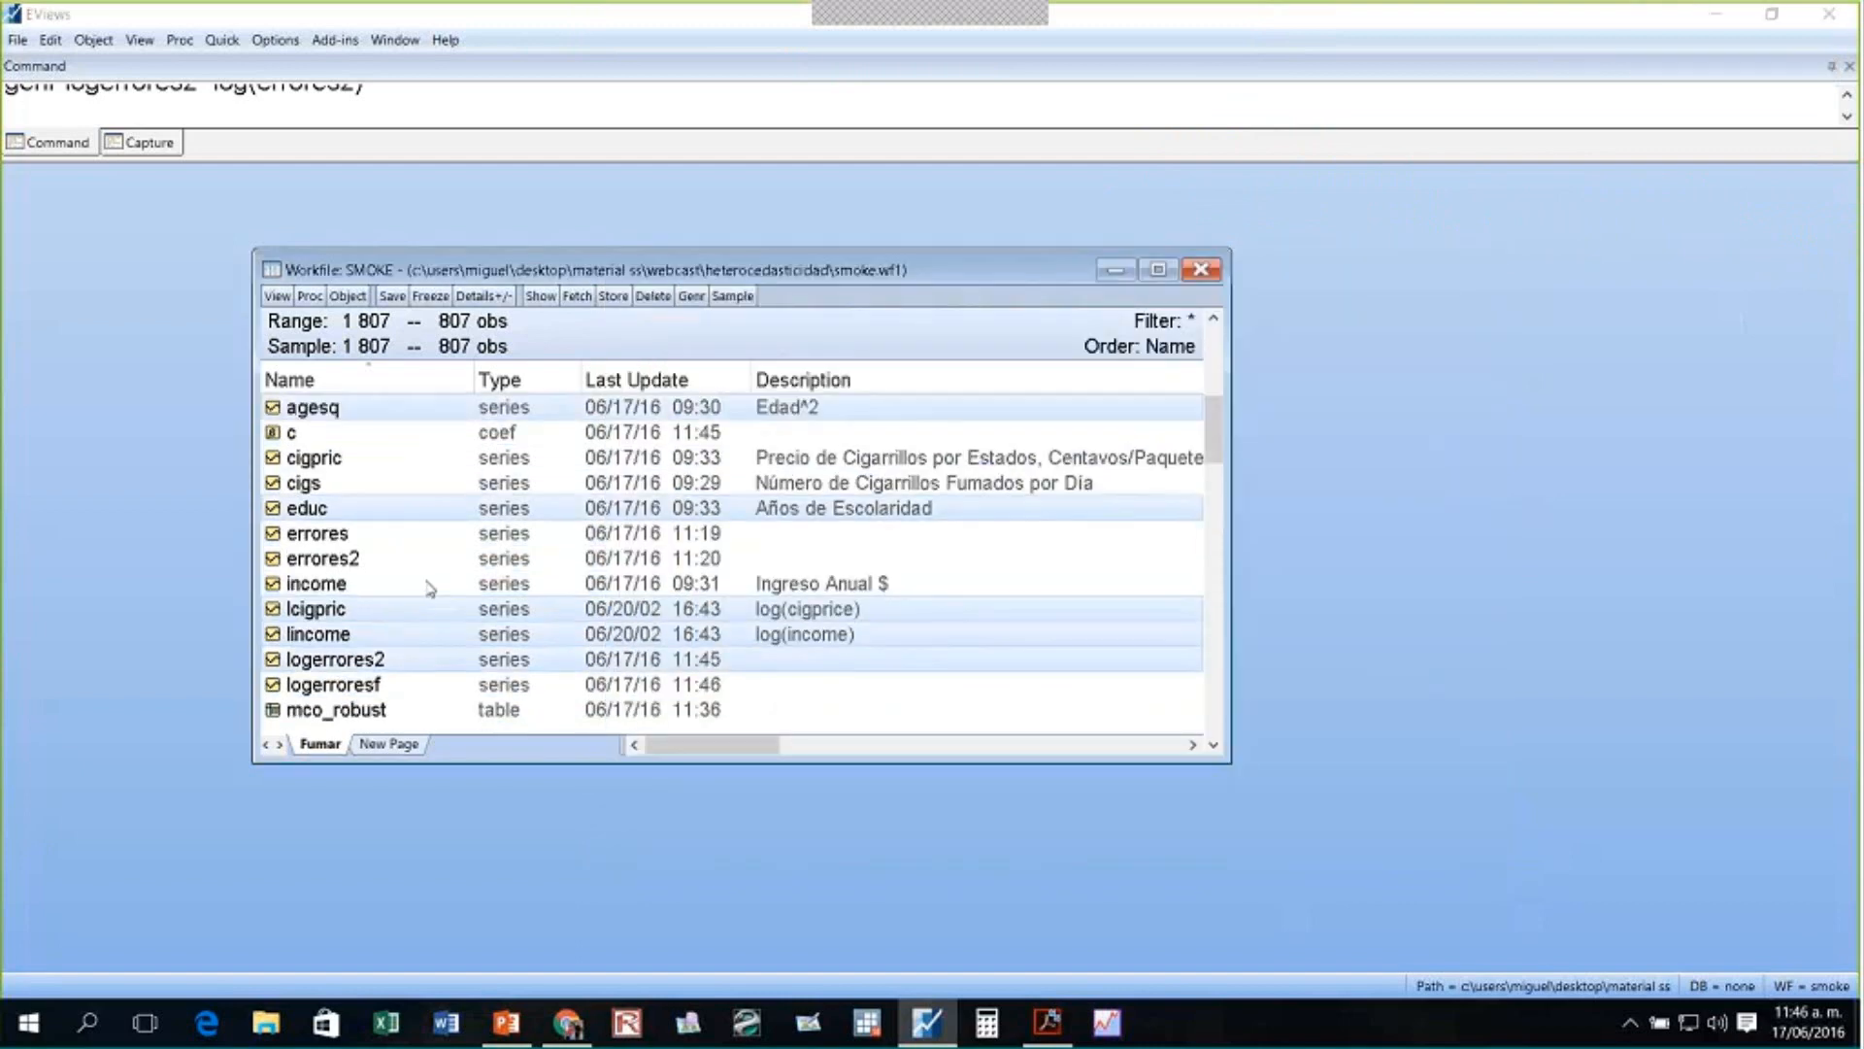
{"action": "scroll", "coordinate": [430, 588], "scroll_direction": "up", "scroll_amount": 1}
{"action": "scroll", "coordinate": [397, 645], "scroll_direction": "down", "scroll_amount": 1}
{"action": "left_click", "coordinate": [372, 684]}
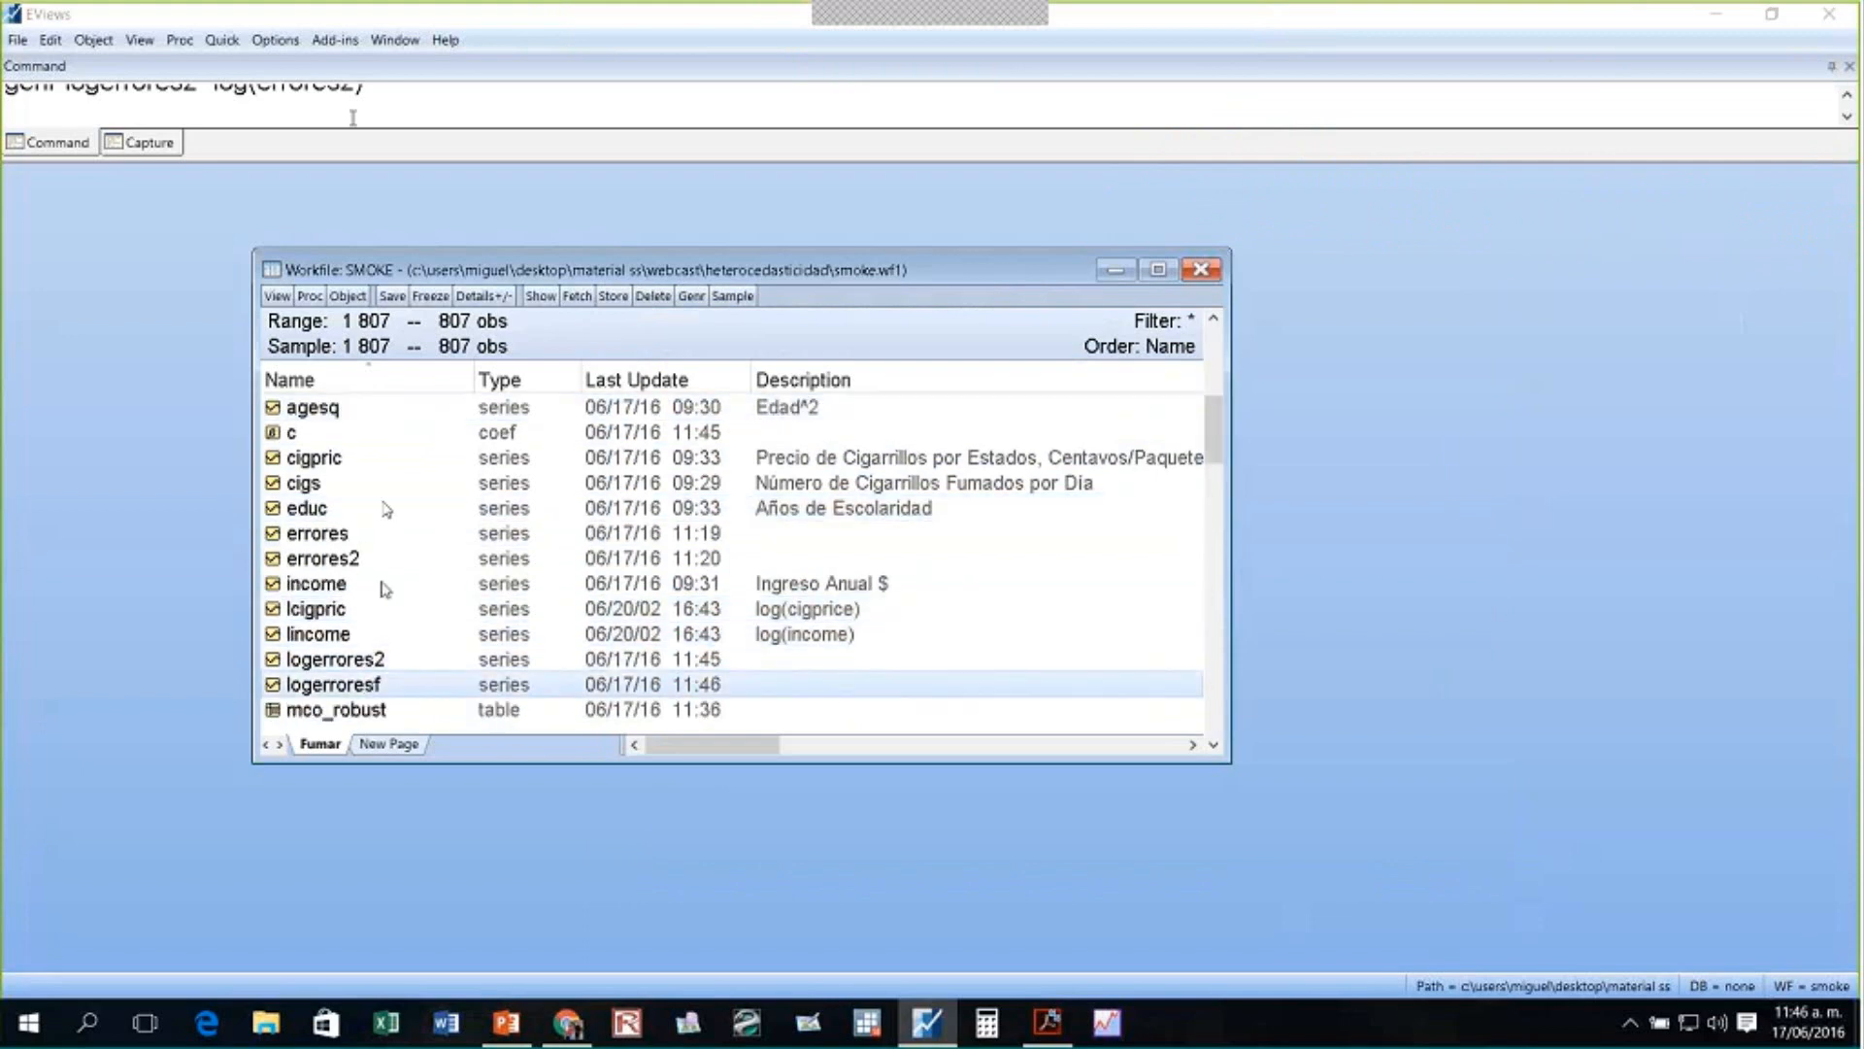
{"action": "left_click_drag", "start_coordinate": [353, 118], "coordinate": [35, 49]}
{"action": "type", "text": "g"}
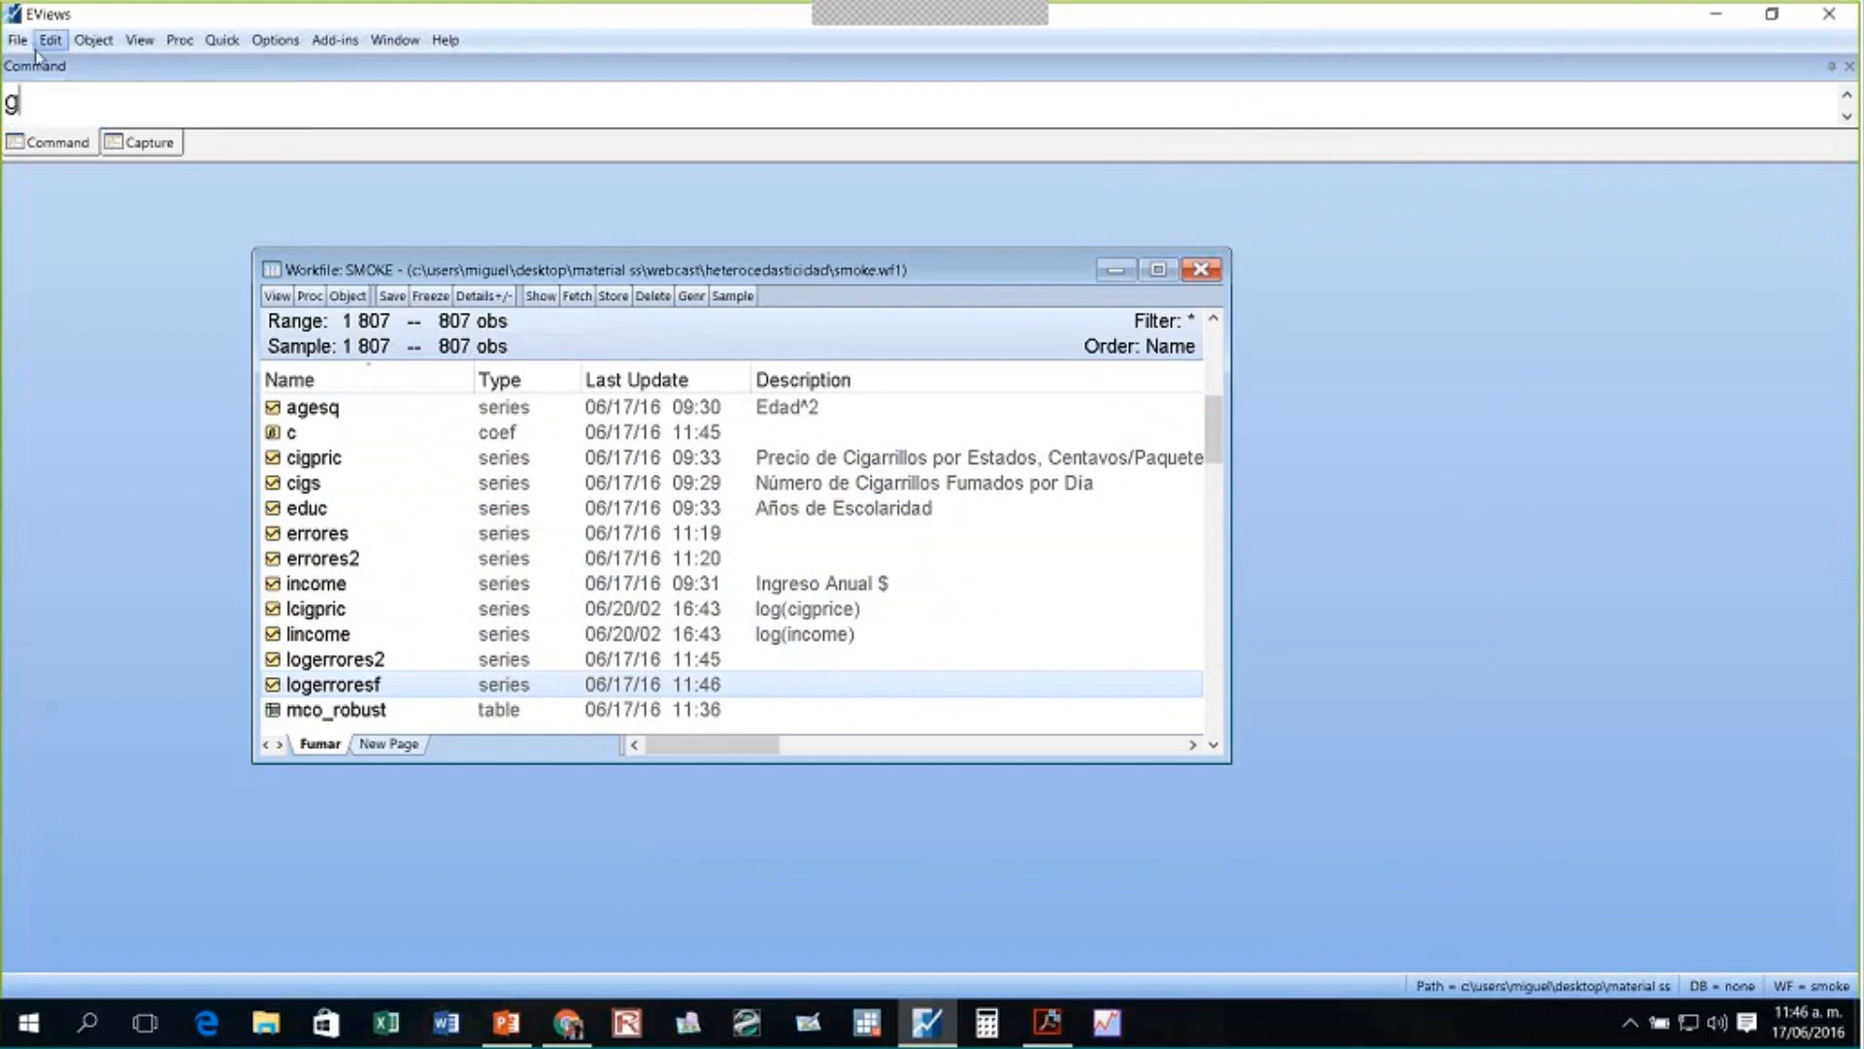
{"action": "type", "text": "enr hi="}
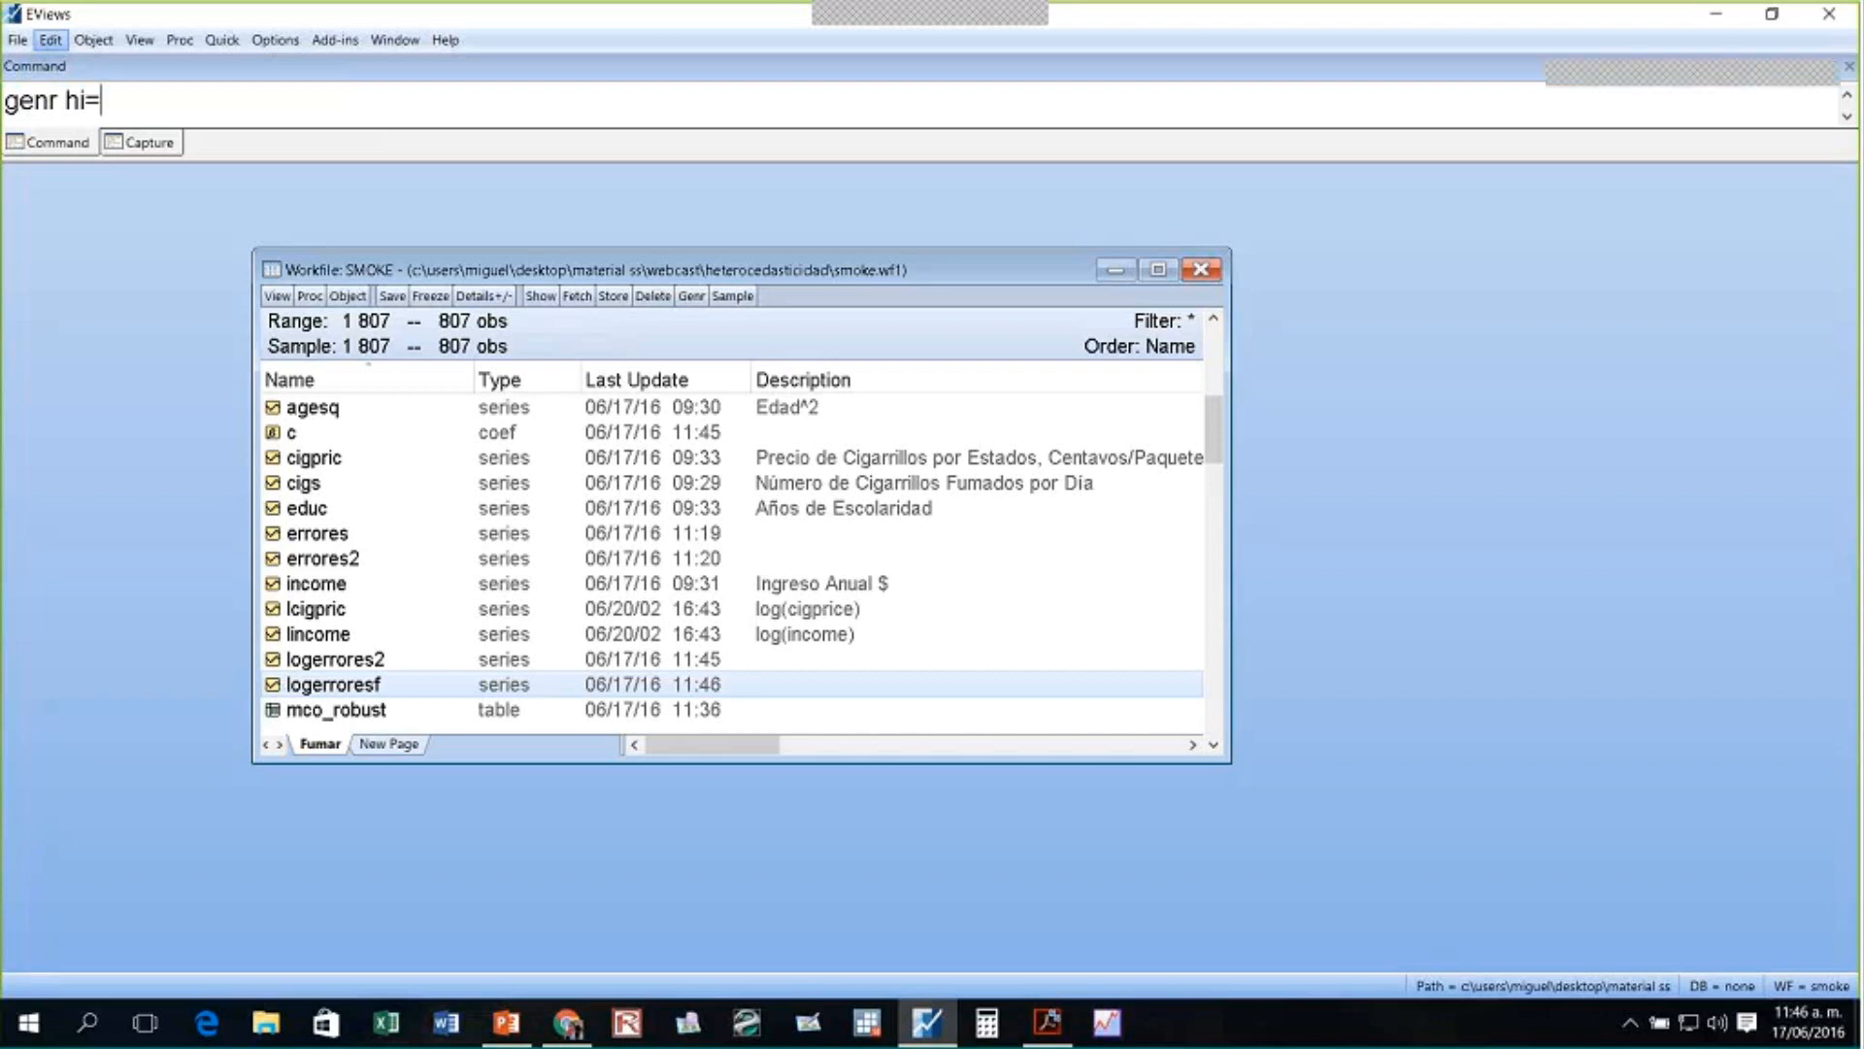
{"action": "type", "text": "exp("}
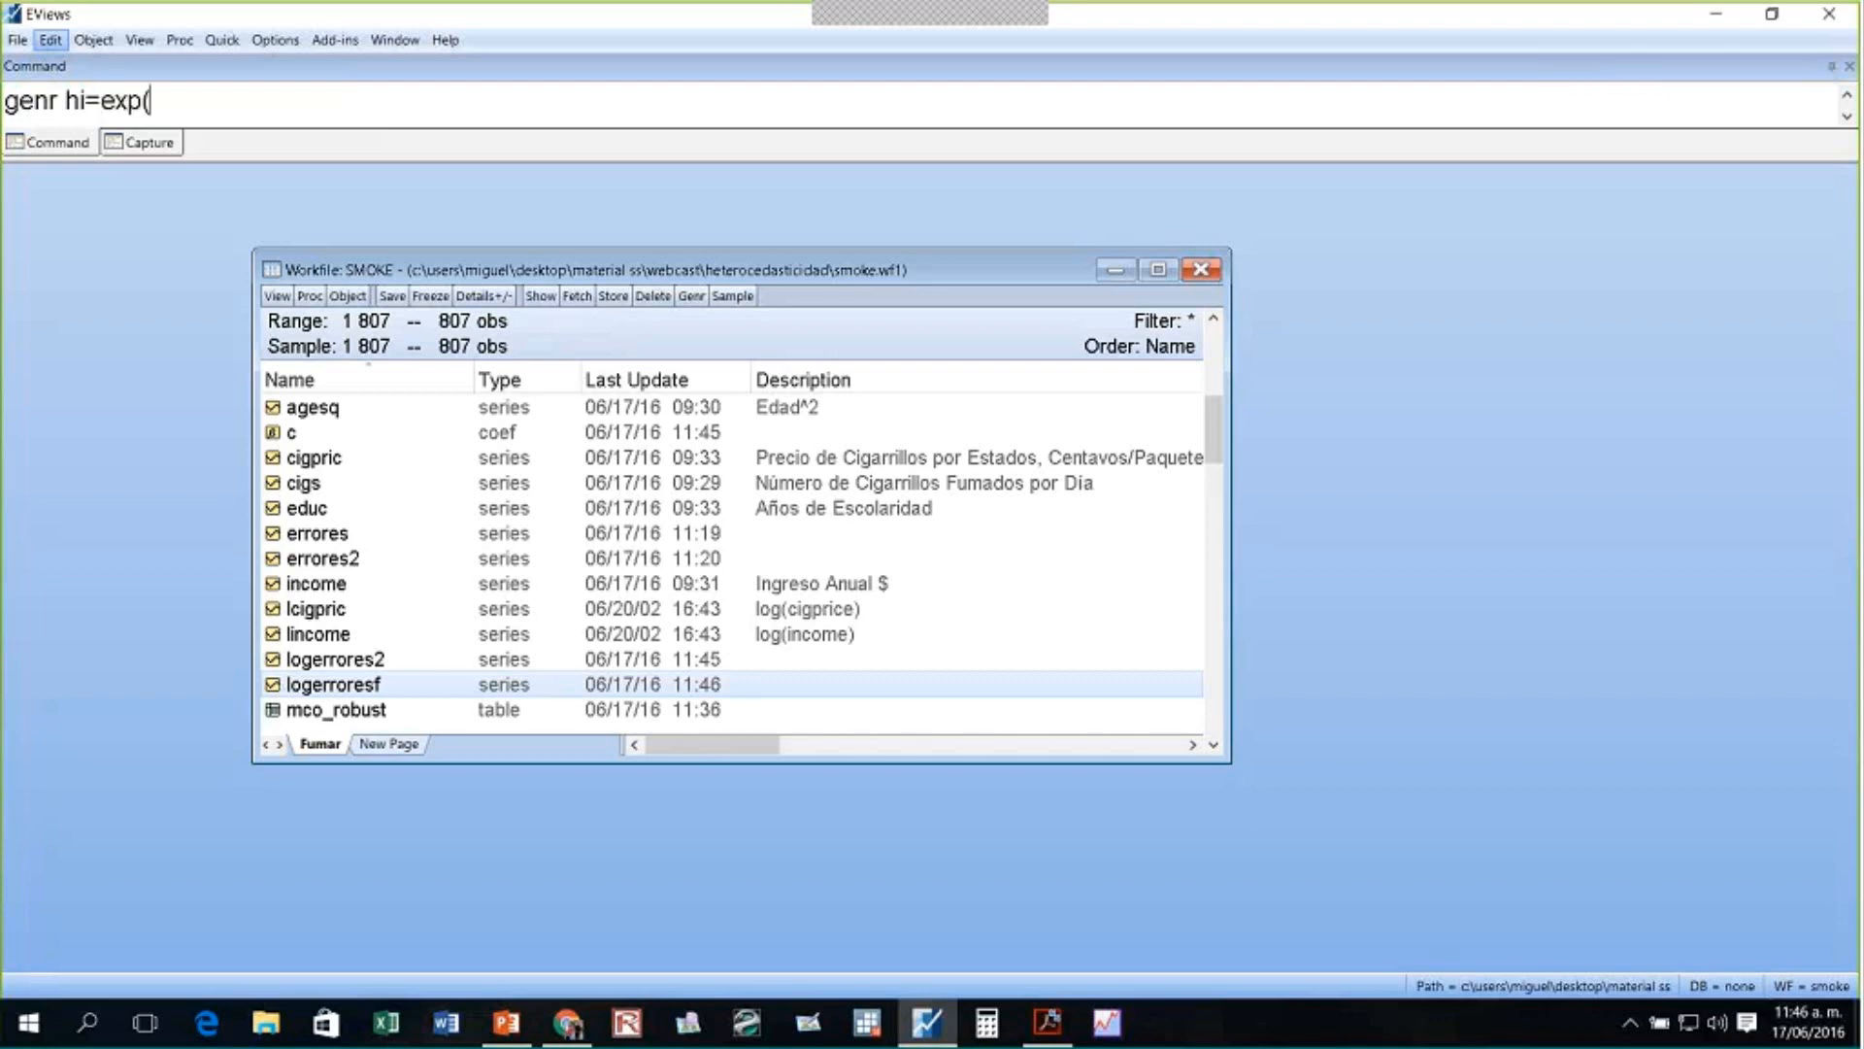
{"action": "type", "text": "logerroresf)"}
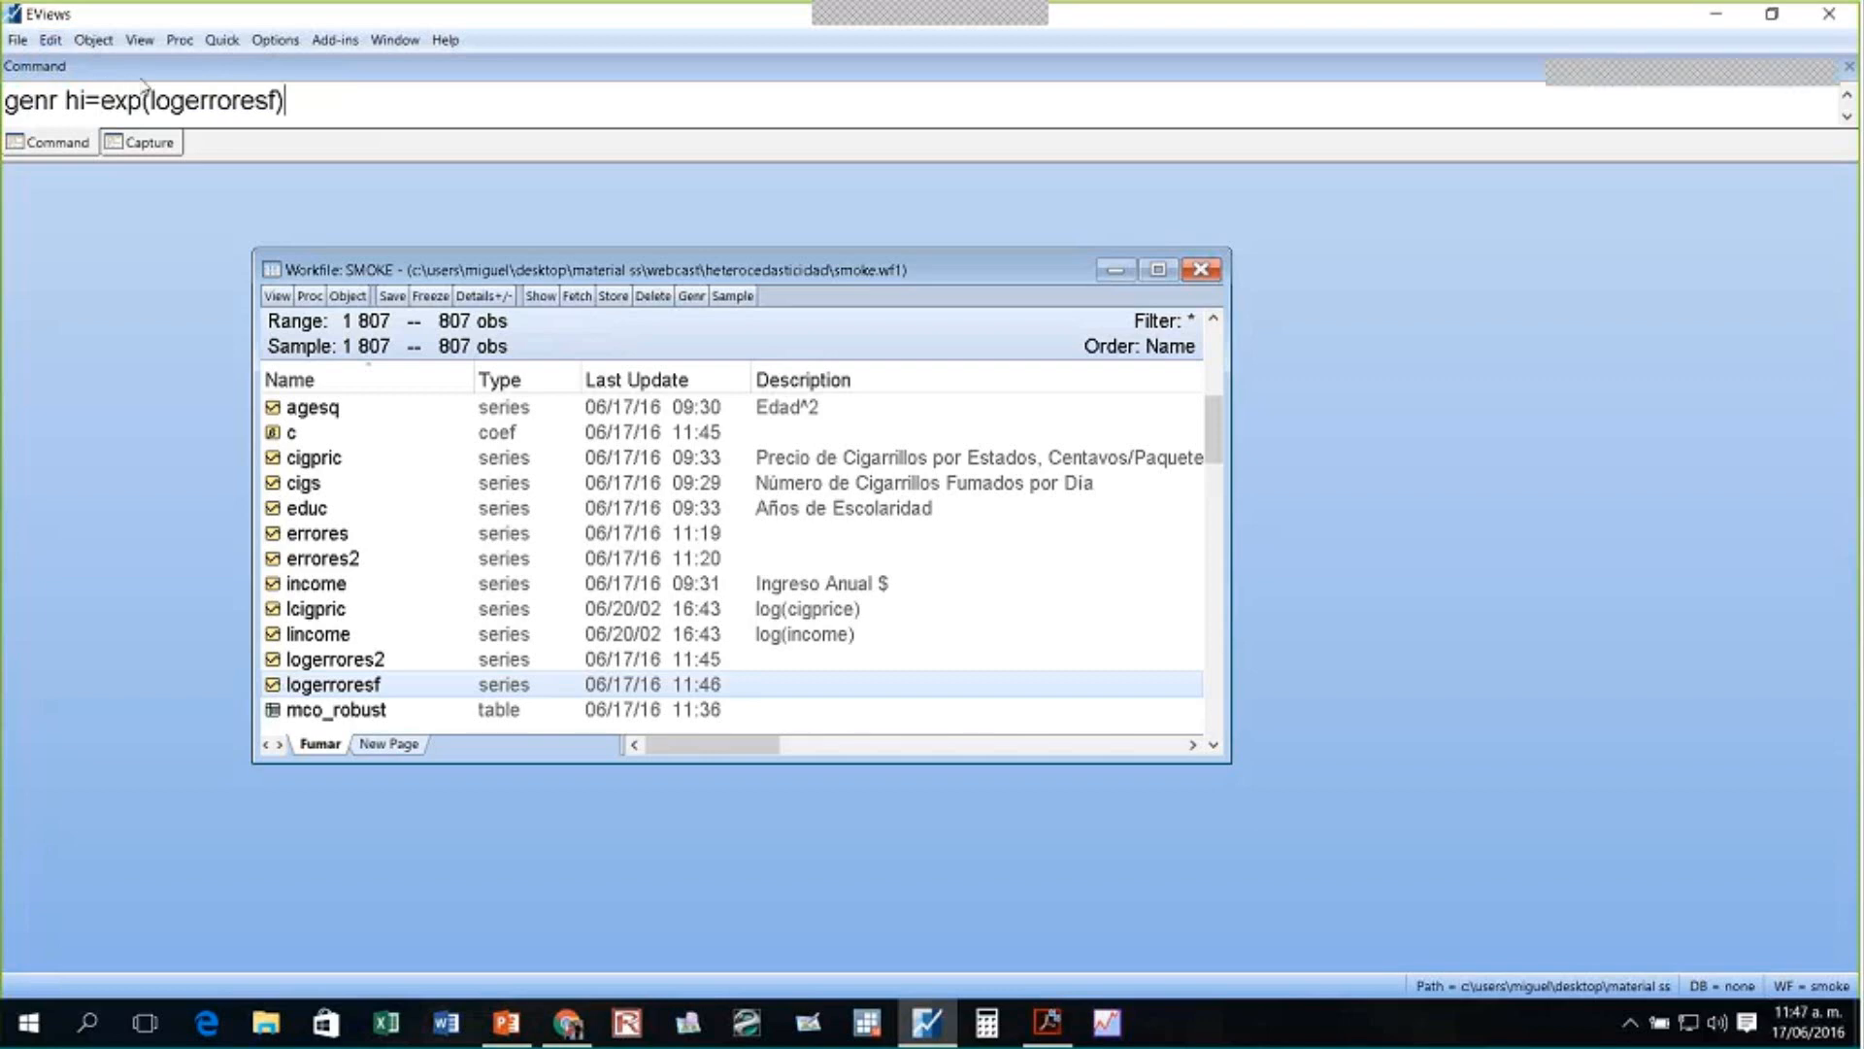
{"action": "key", "text": "Return"}
{"action": "scroll", "coordinate": [363, 505], "scroll_direction": "down", "scroll_amount": 1}
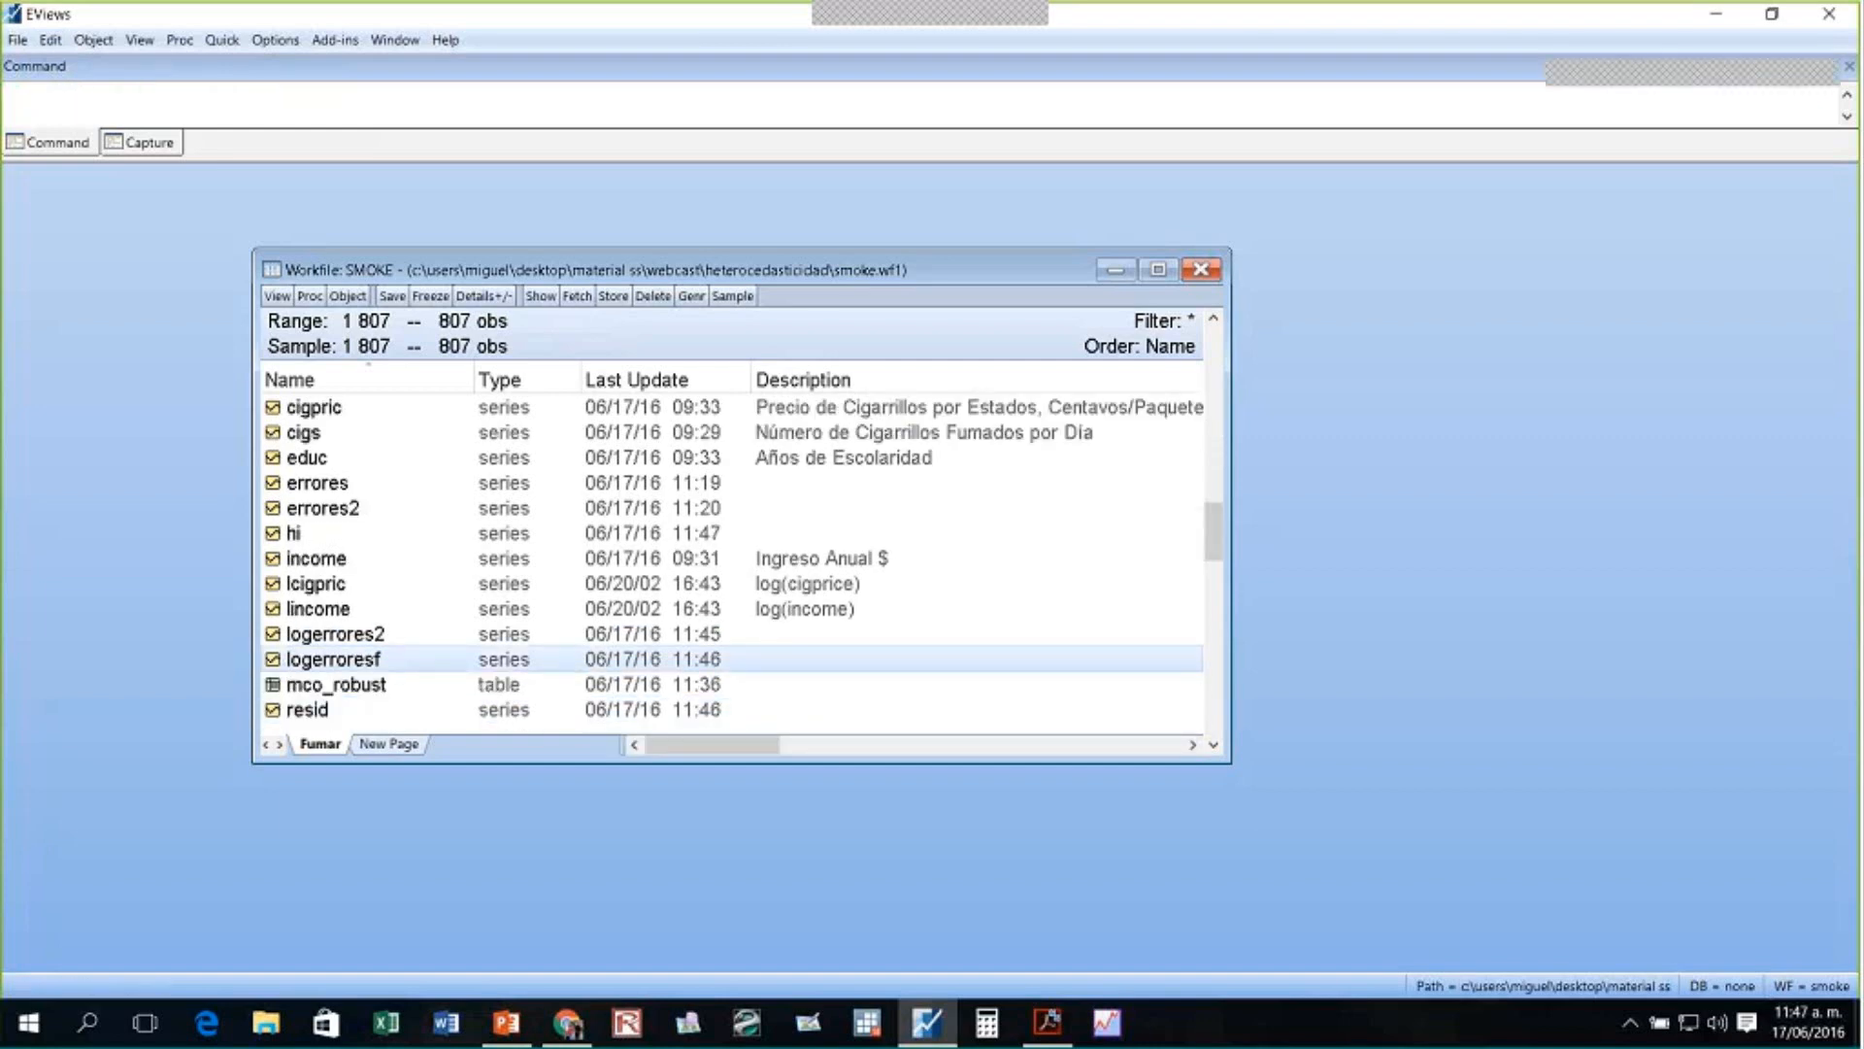
{"action": "scroll", "coordinate": [417, 609], "scroll_direction": "down", "scroll_amount": 1}
{"action": "scroll", "coordinate": [417, 609], "scroll_direction": "up", "scroll_amount": 2}
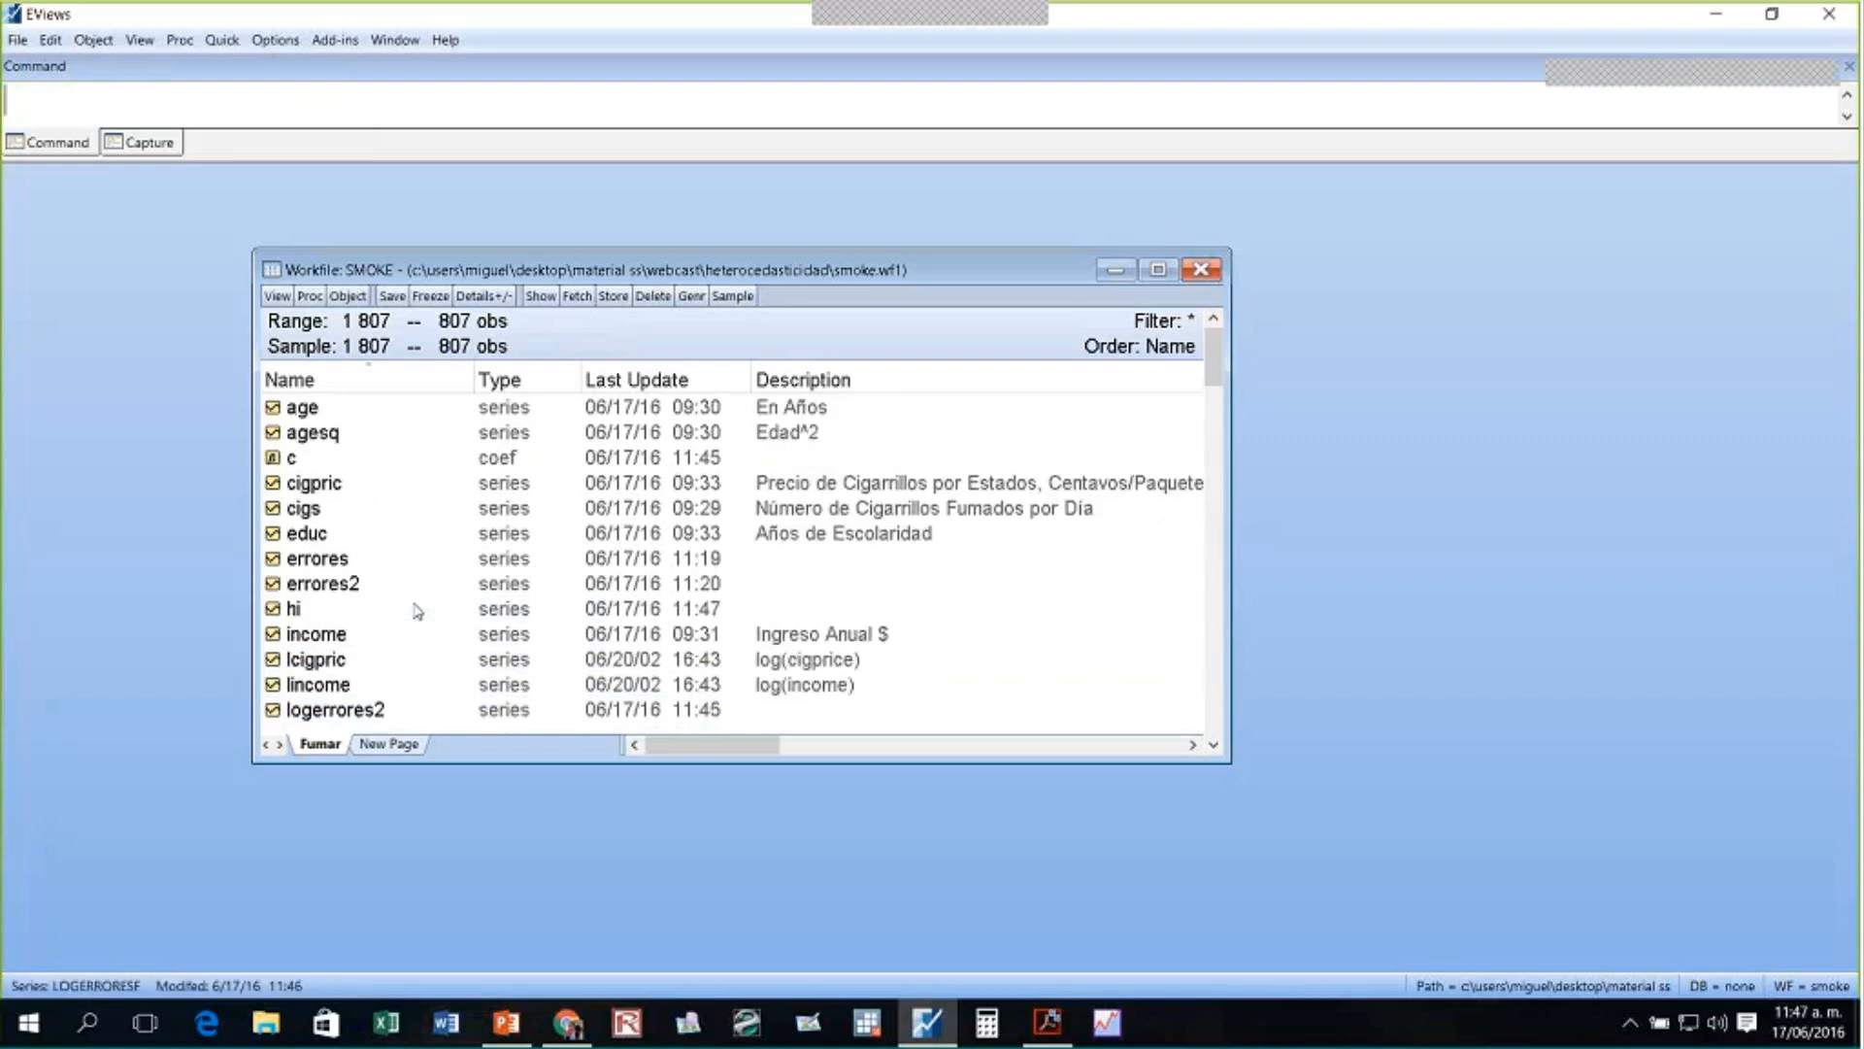
{"action": "scroll", "coordinate": [410, 588], "scroll_direction": "down", "scroll_amount": 1}
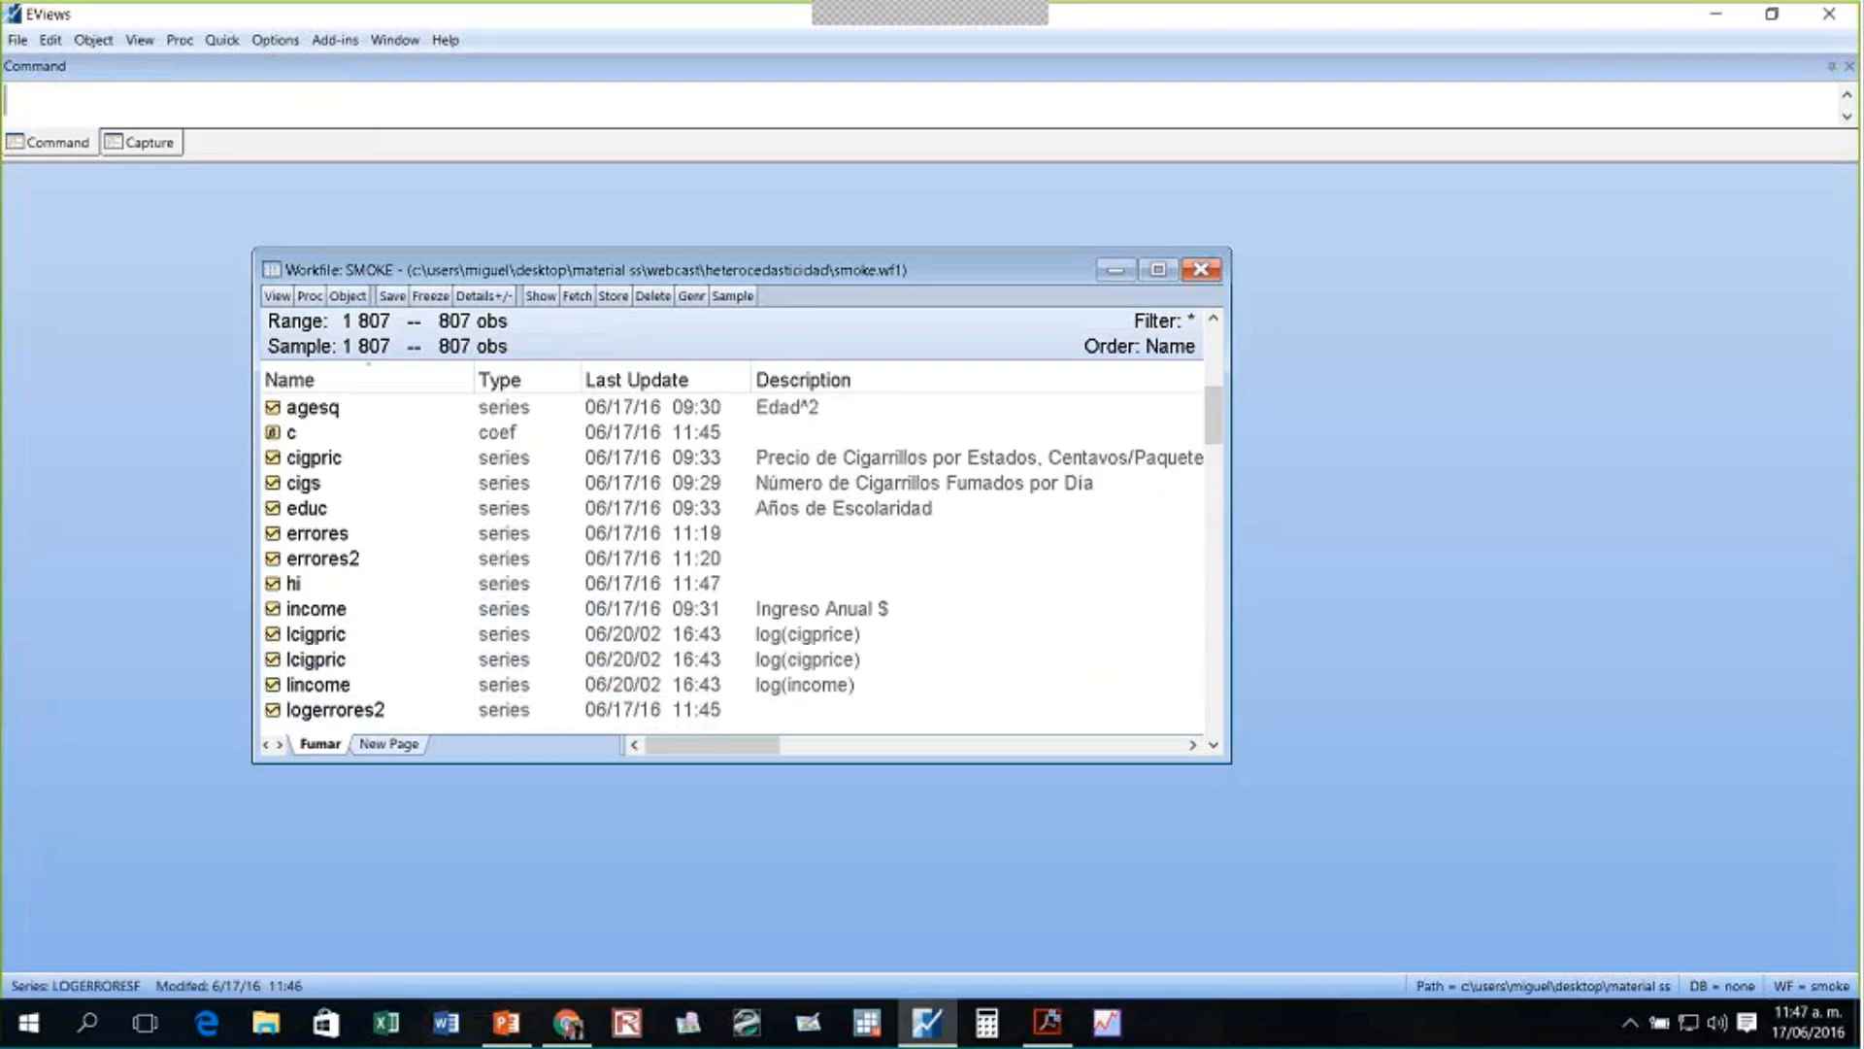
- Estimate a least squares equation of cigs on lcigpric, lincome, educ, age, agesq, restaurn and c, and place its window beside the workfile list
{"action": "scroll", "coordinate": [388, 590], "scroll_direction": "down", "scroll_amount": 2}
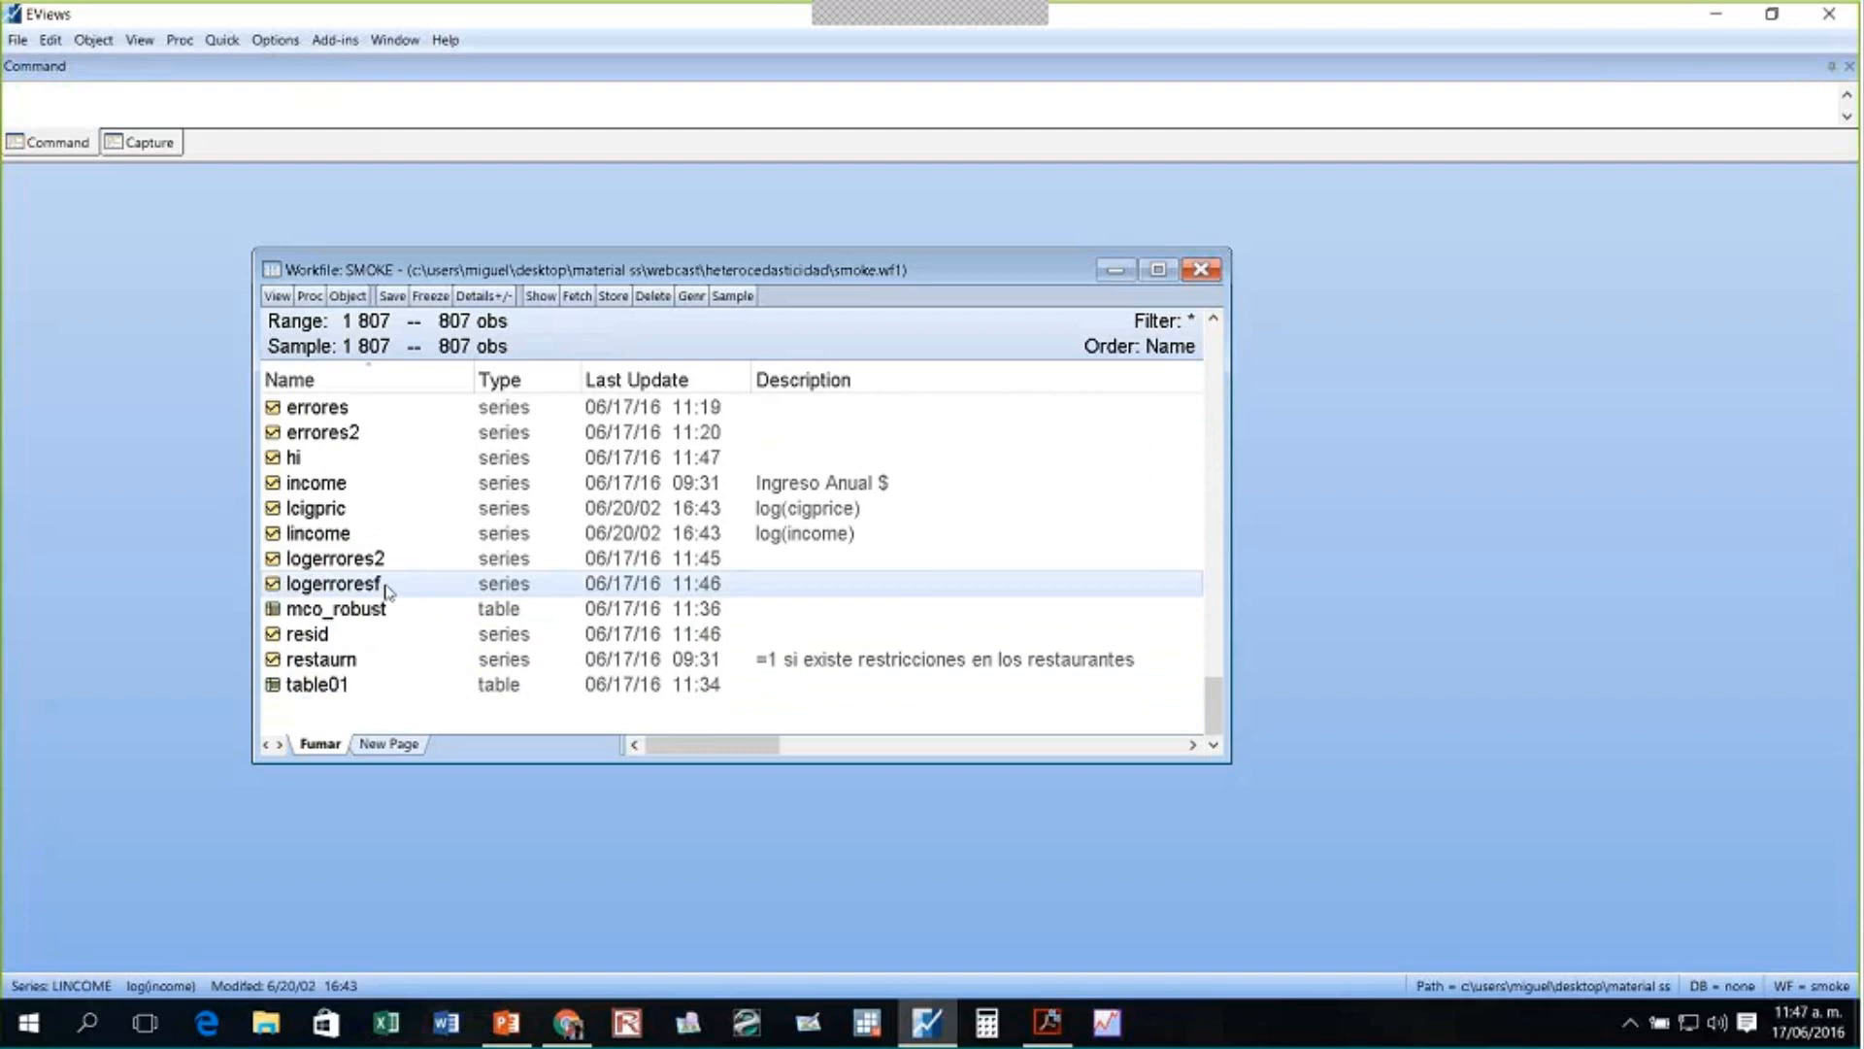
{"action": "scroll", "coordinate": [379, 610], "scroll_direction": "up", "scroll_amount": 2}
{"action": "scroll", "coordinate": [367, 630], "scroll_direction": "up", "scroll_amount": 1}
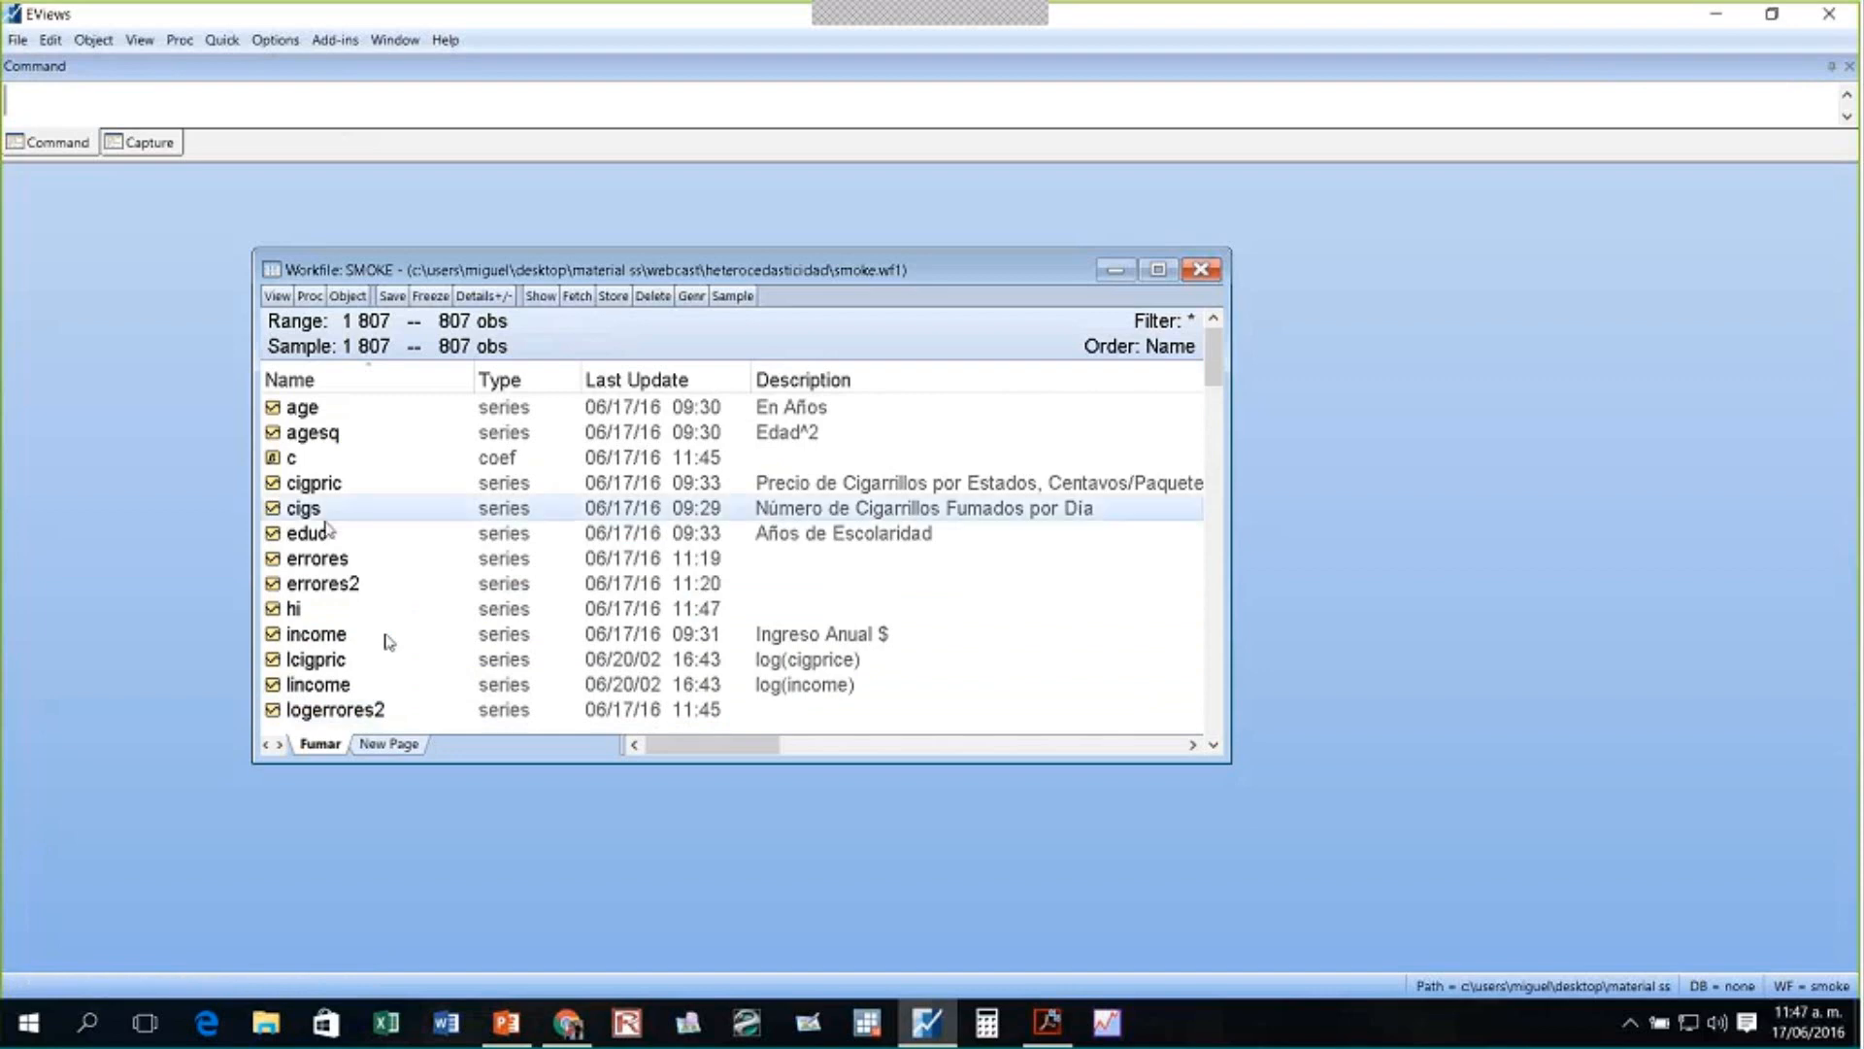
{"action": "left_click", "coordinate": [370, 636]}
{"action": "left_click", "coordinate": [336, 685], "text": "ctrl"}
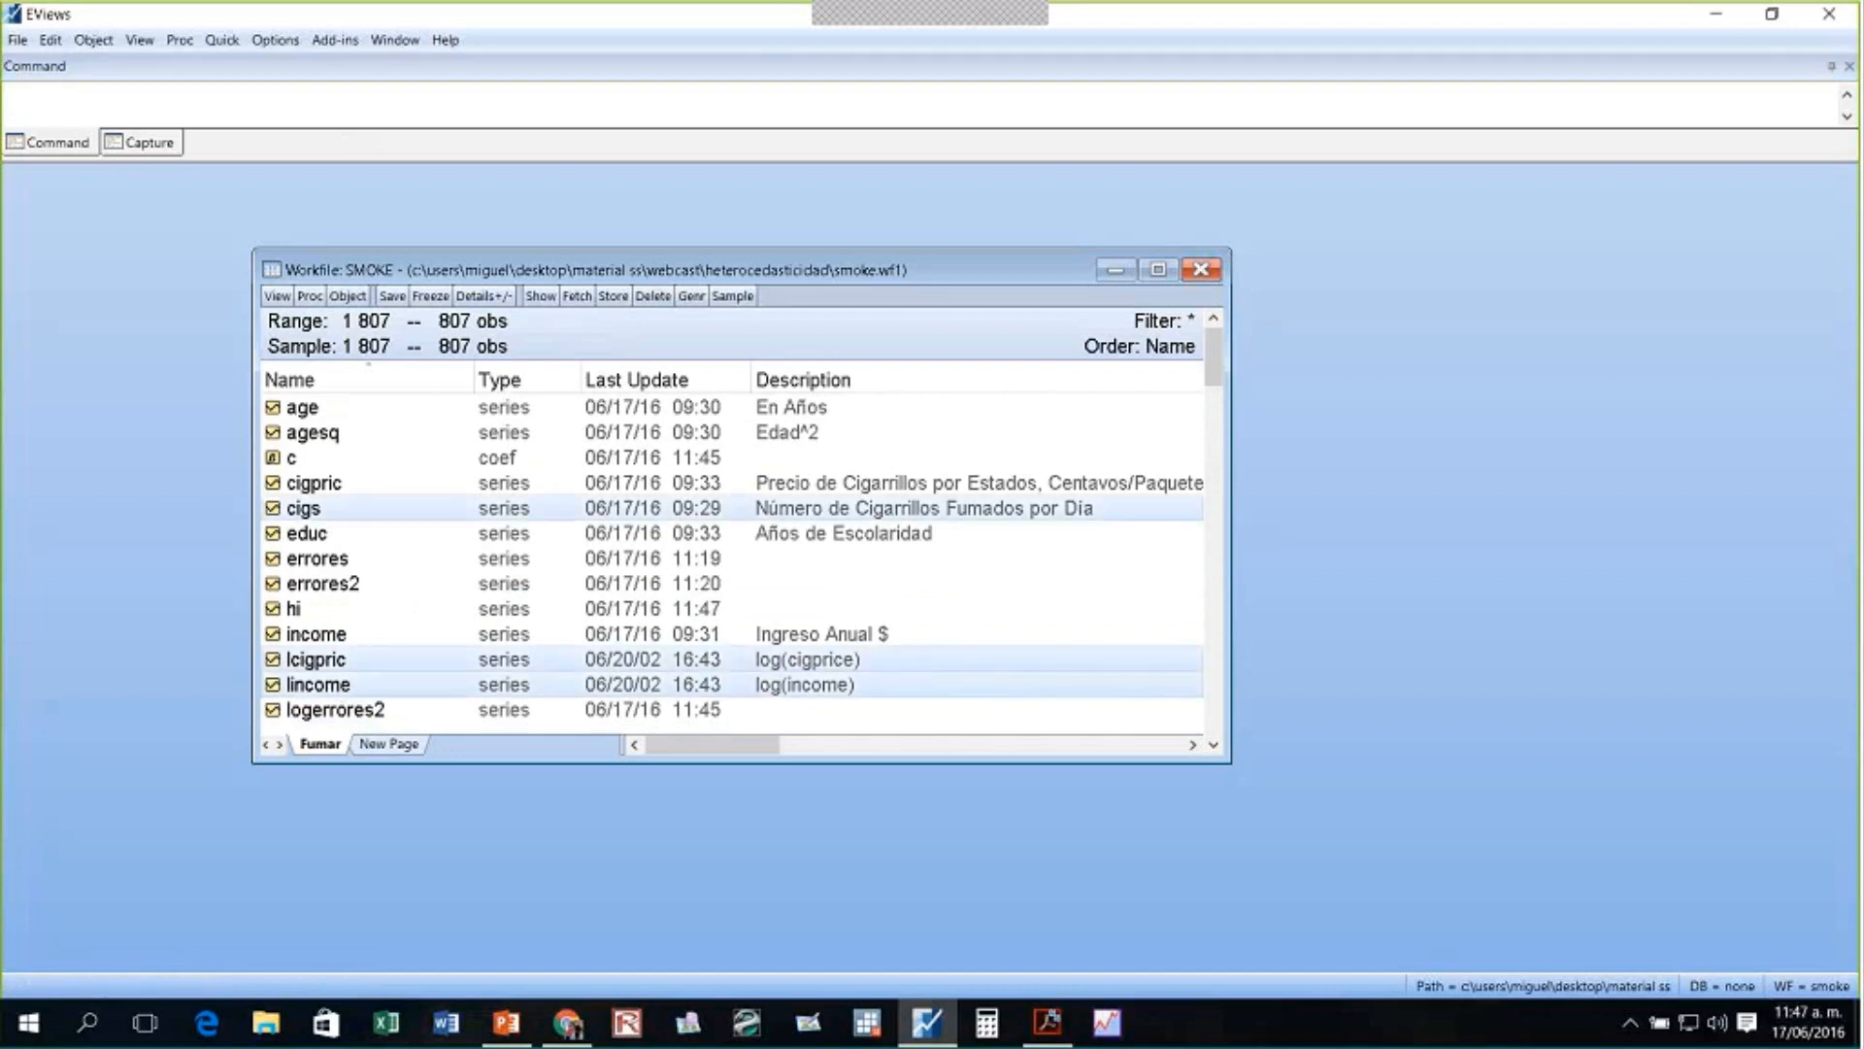
{"action": "left_click", "coordinate": [309, 533], "text": "ctrl"}
{"action": "scroll", "coordinate": [369, 476], "scroll_direction": "down", "scroll_amount": 1}
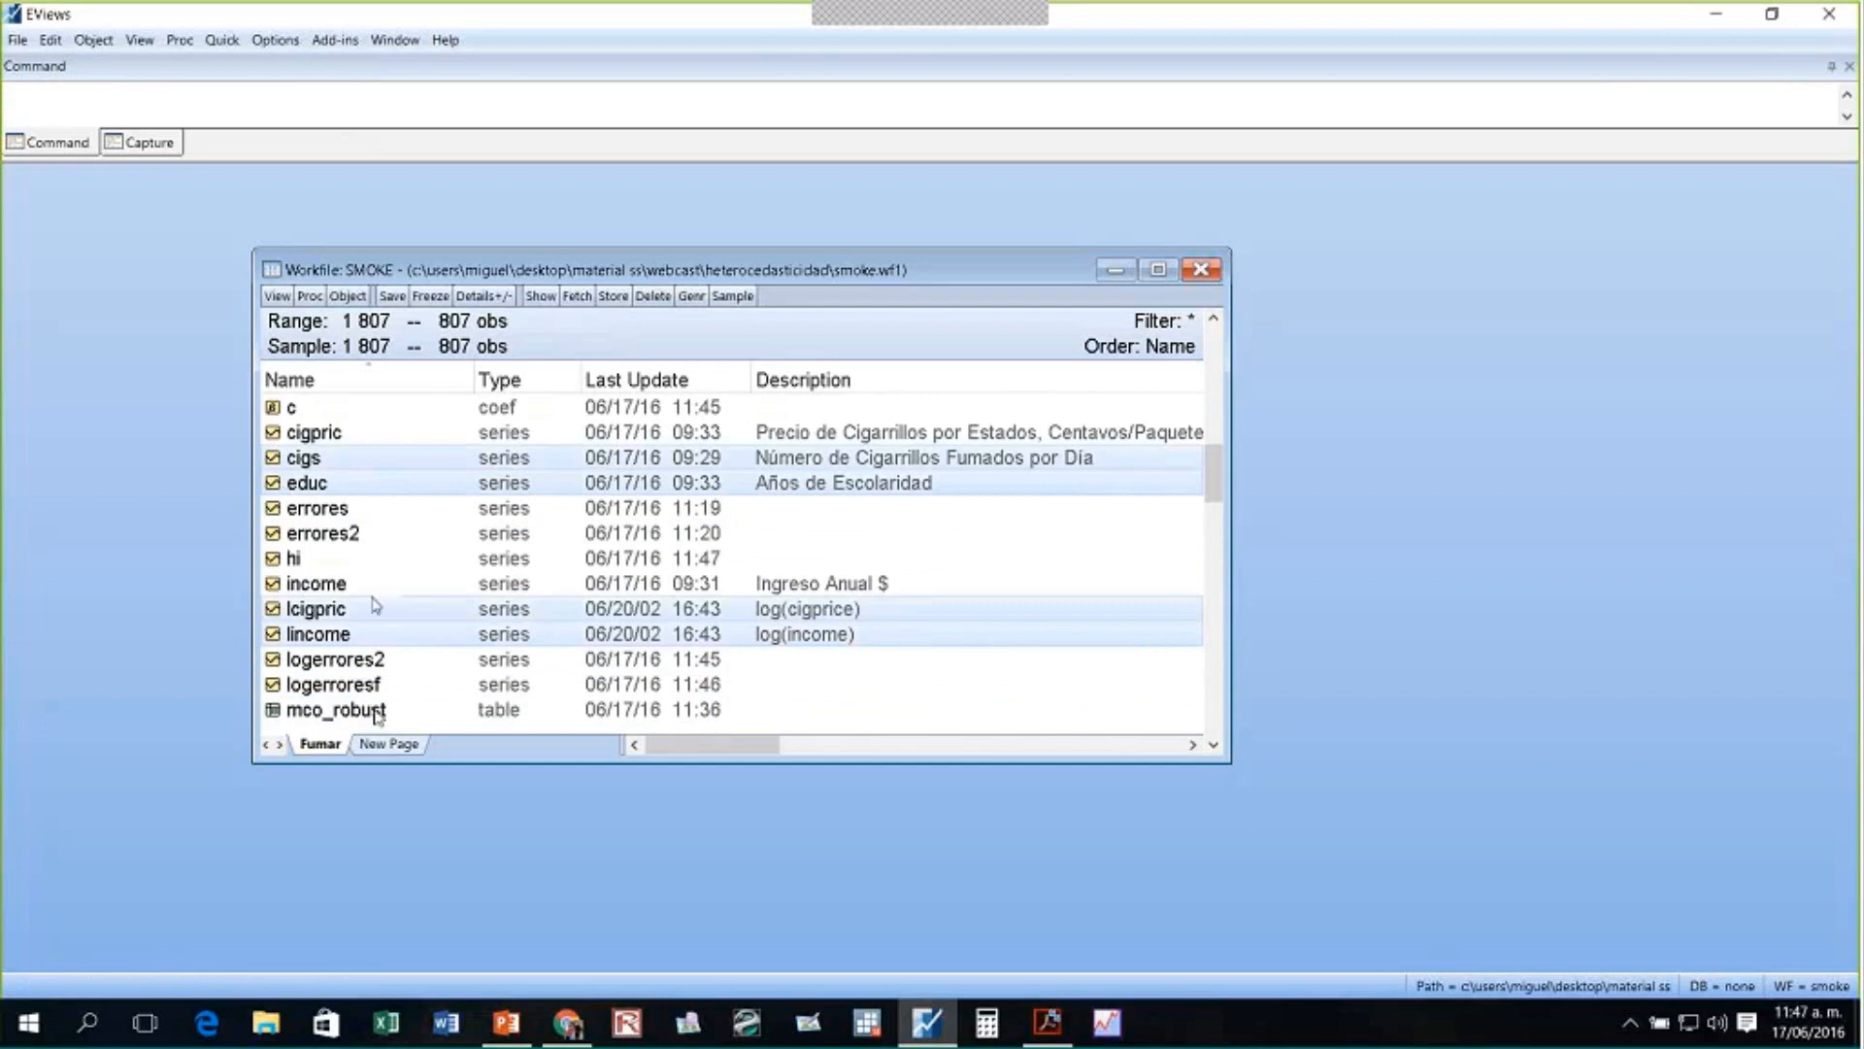
{"action": "scroll", "coordinate": [382, 604], "scroll_direction": "down", "scroll_amount": 2}
{"action": "left_click", "coordinate": [330, 659], "text": "ctrl"}
{"action": "right_click", "coordinate": [330, 659]}
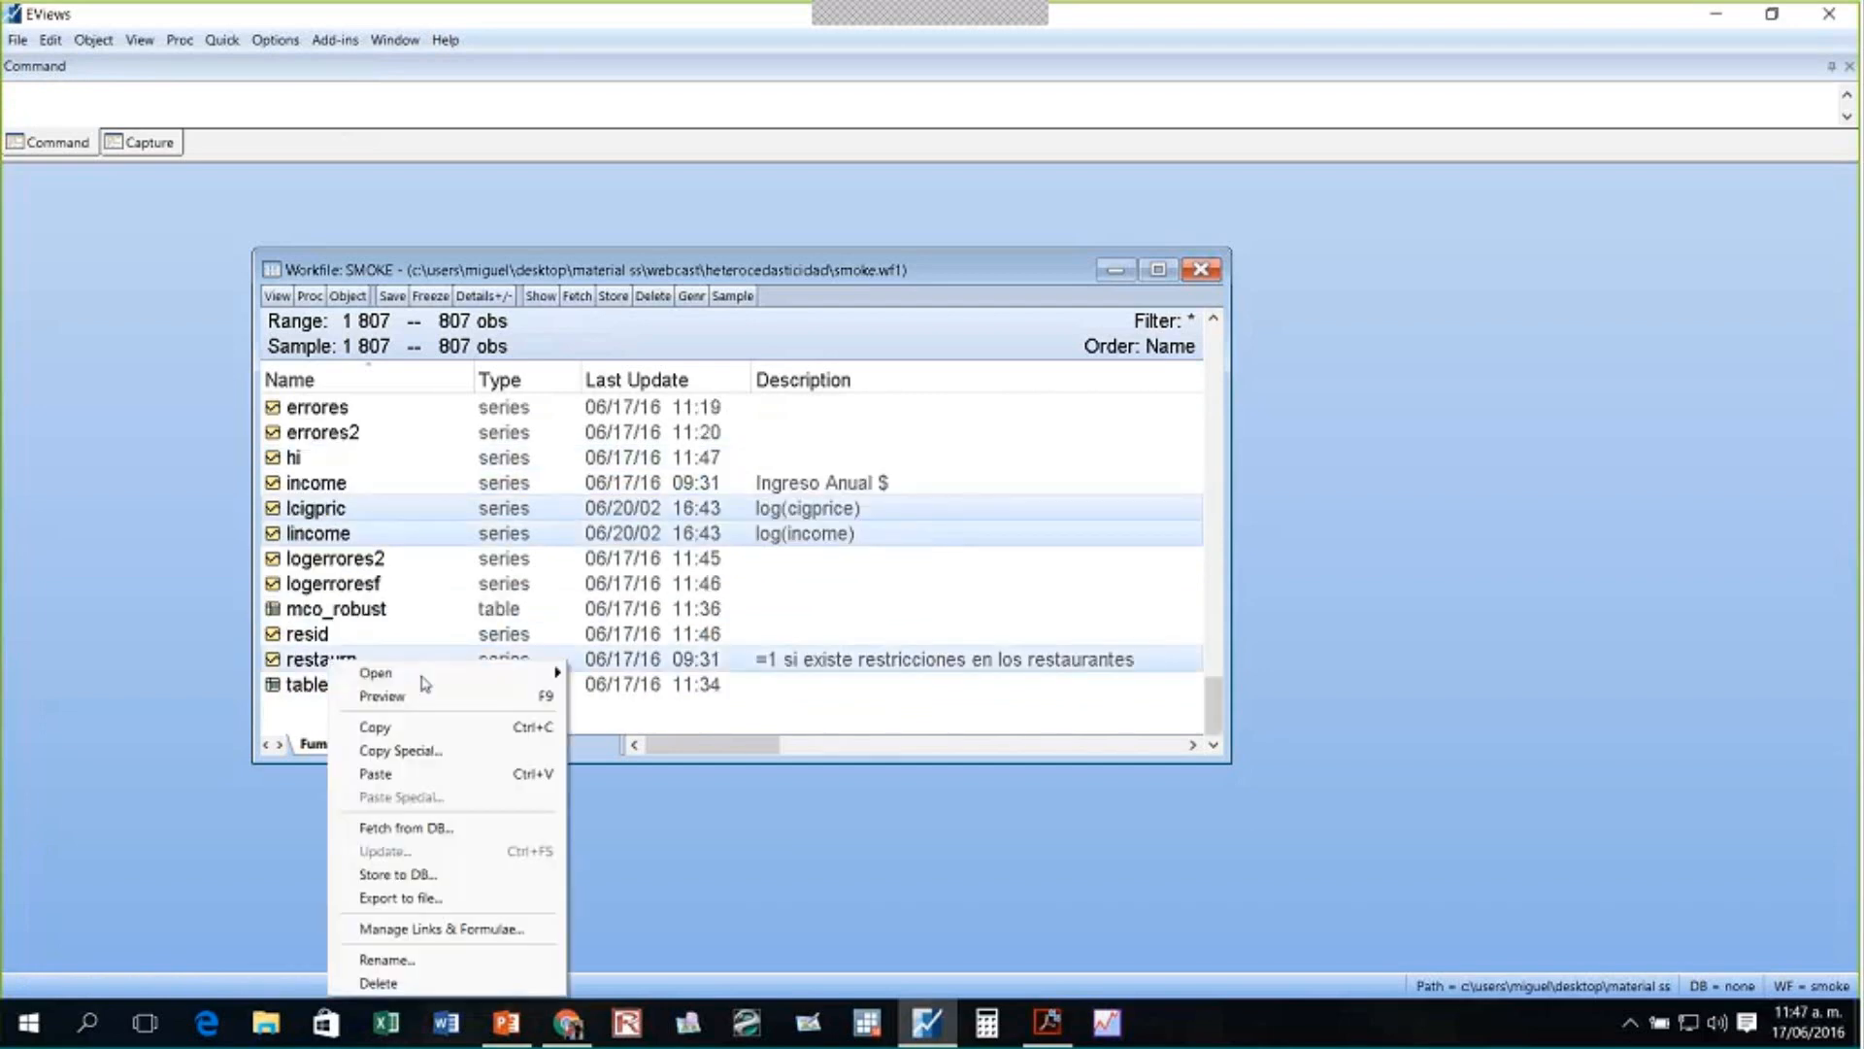
{"action": "mouse_move", "coordinate": [522, 680]}
{"action": "left_click", "coordinate": [638, 697]}
{"action": "left_click", "coordinate": [1032, 714]}
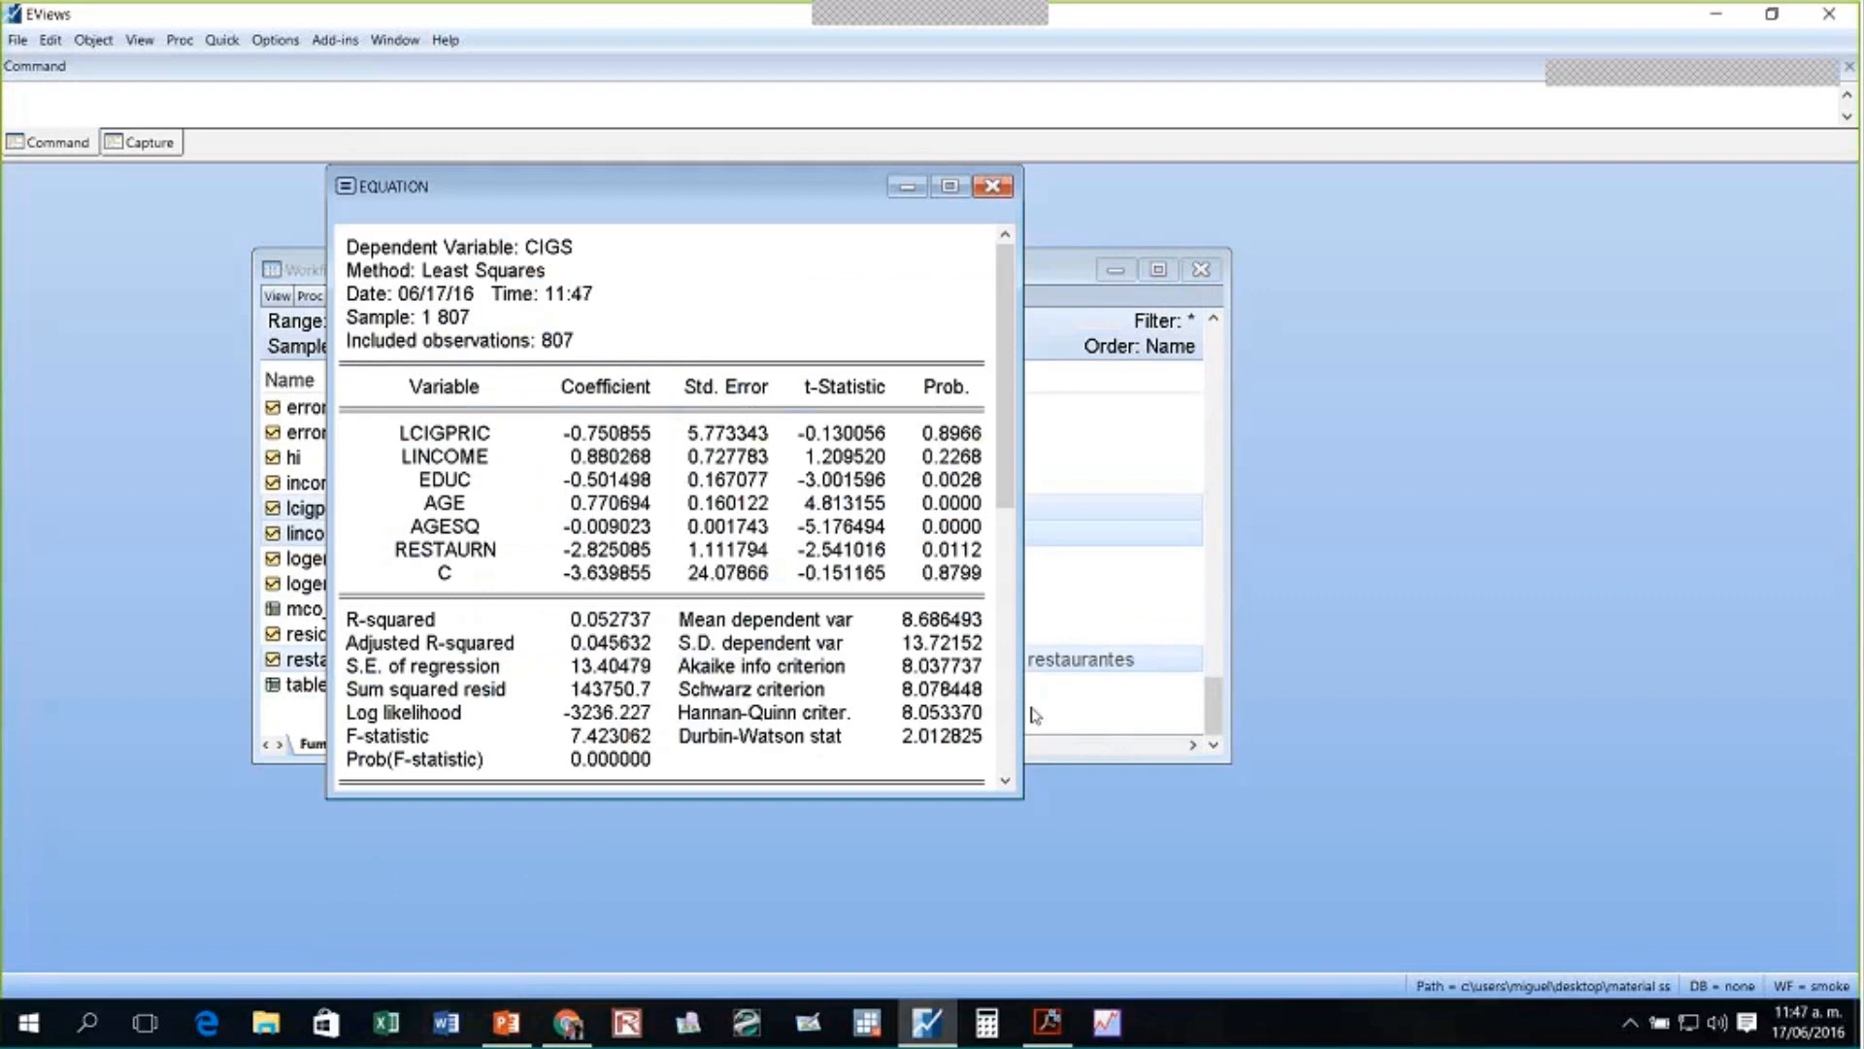
{"action": "mouse_move", "coordinate": [710, 189]}
{"action": "left_mouse_down"}
{"action": "mouse_move", "coordinate": [1219, 207]}
{"action": "mouse_move", "coordinate": [1194, 202]}
{"action": "left_mouse_up"}
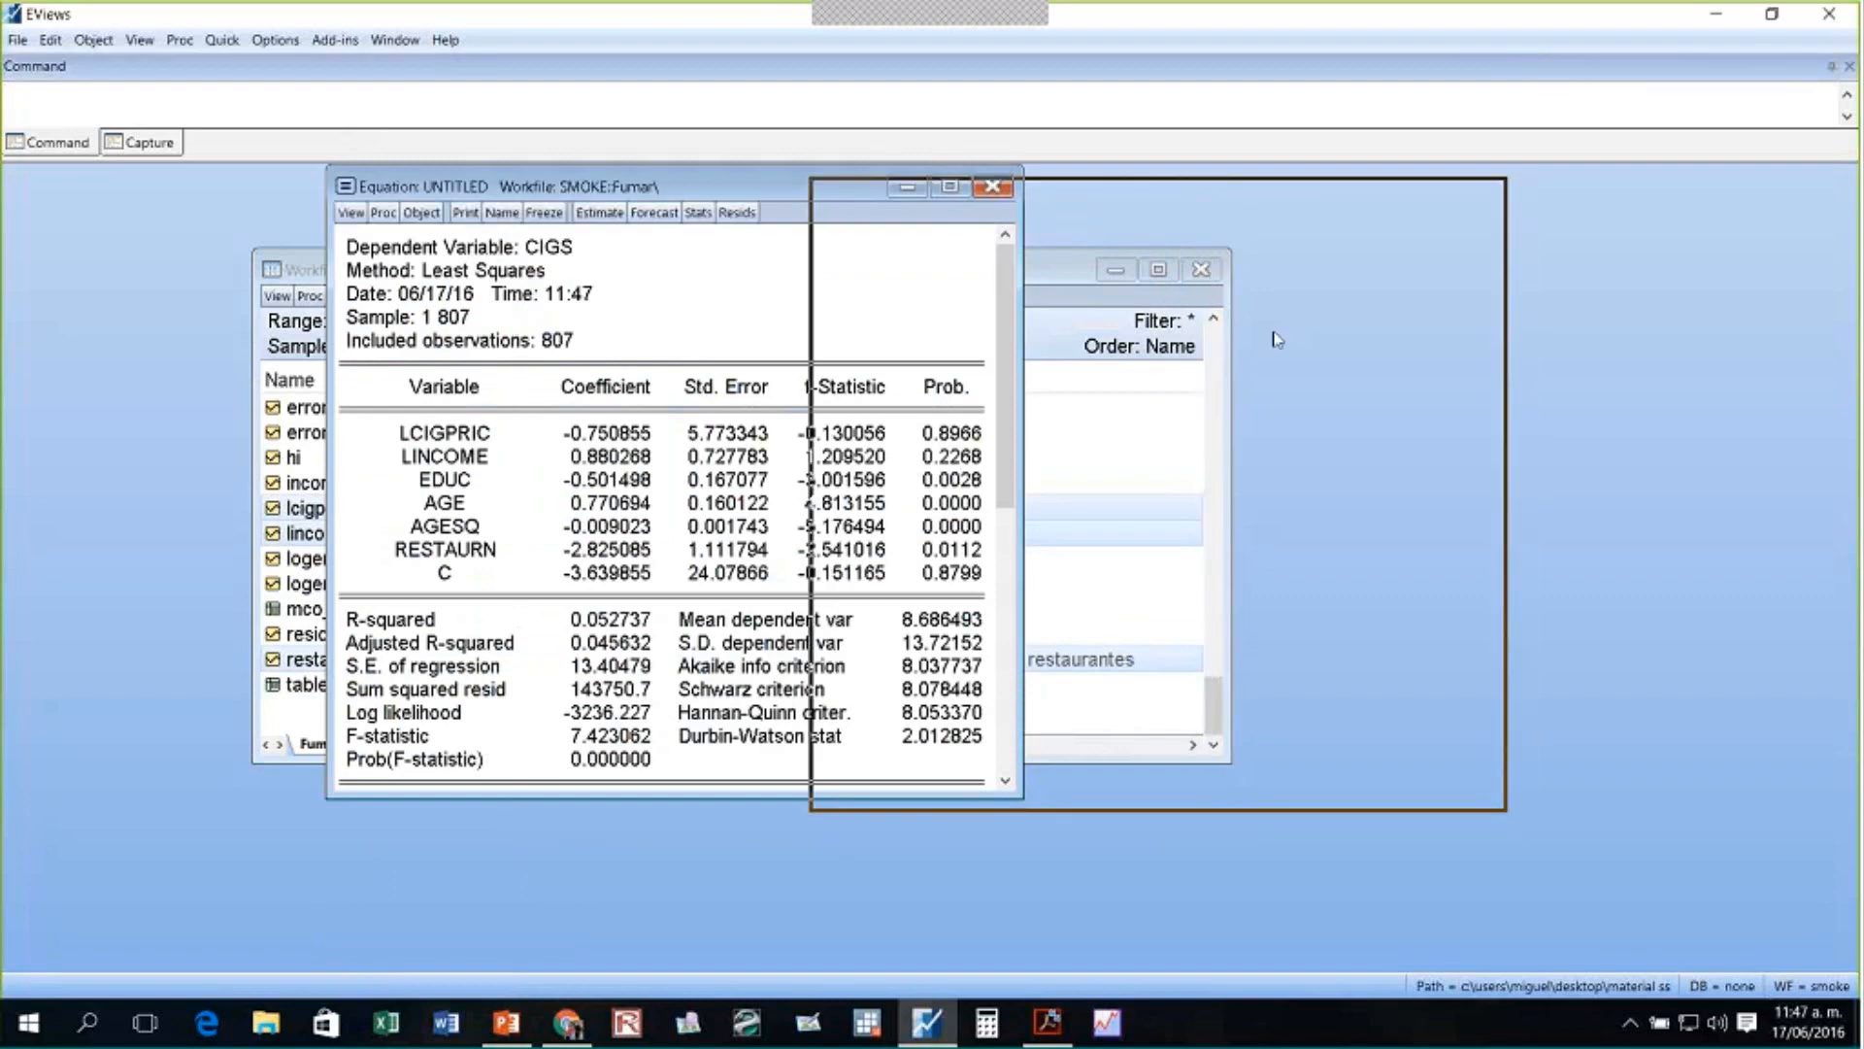
{"action": "left_click_drag", "start_coordinate": [1277, 339], "coordinate": [1245, 361]}
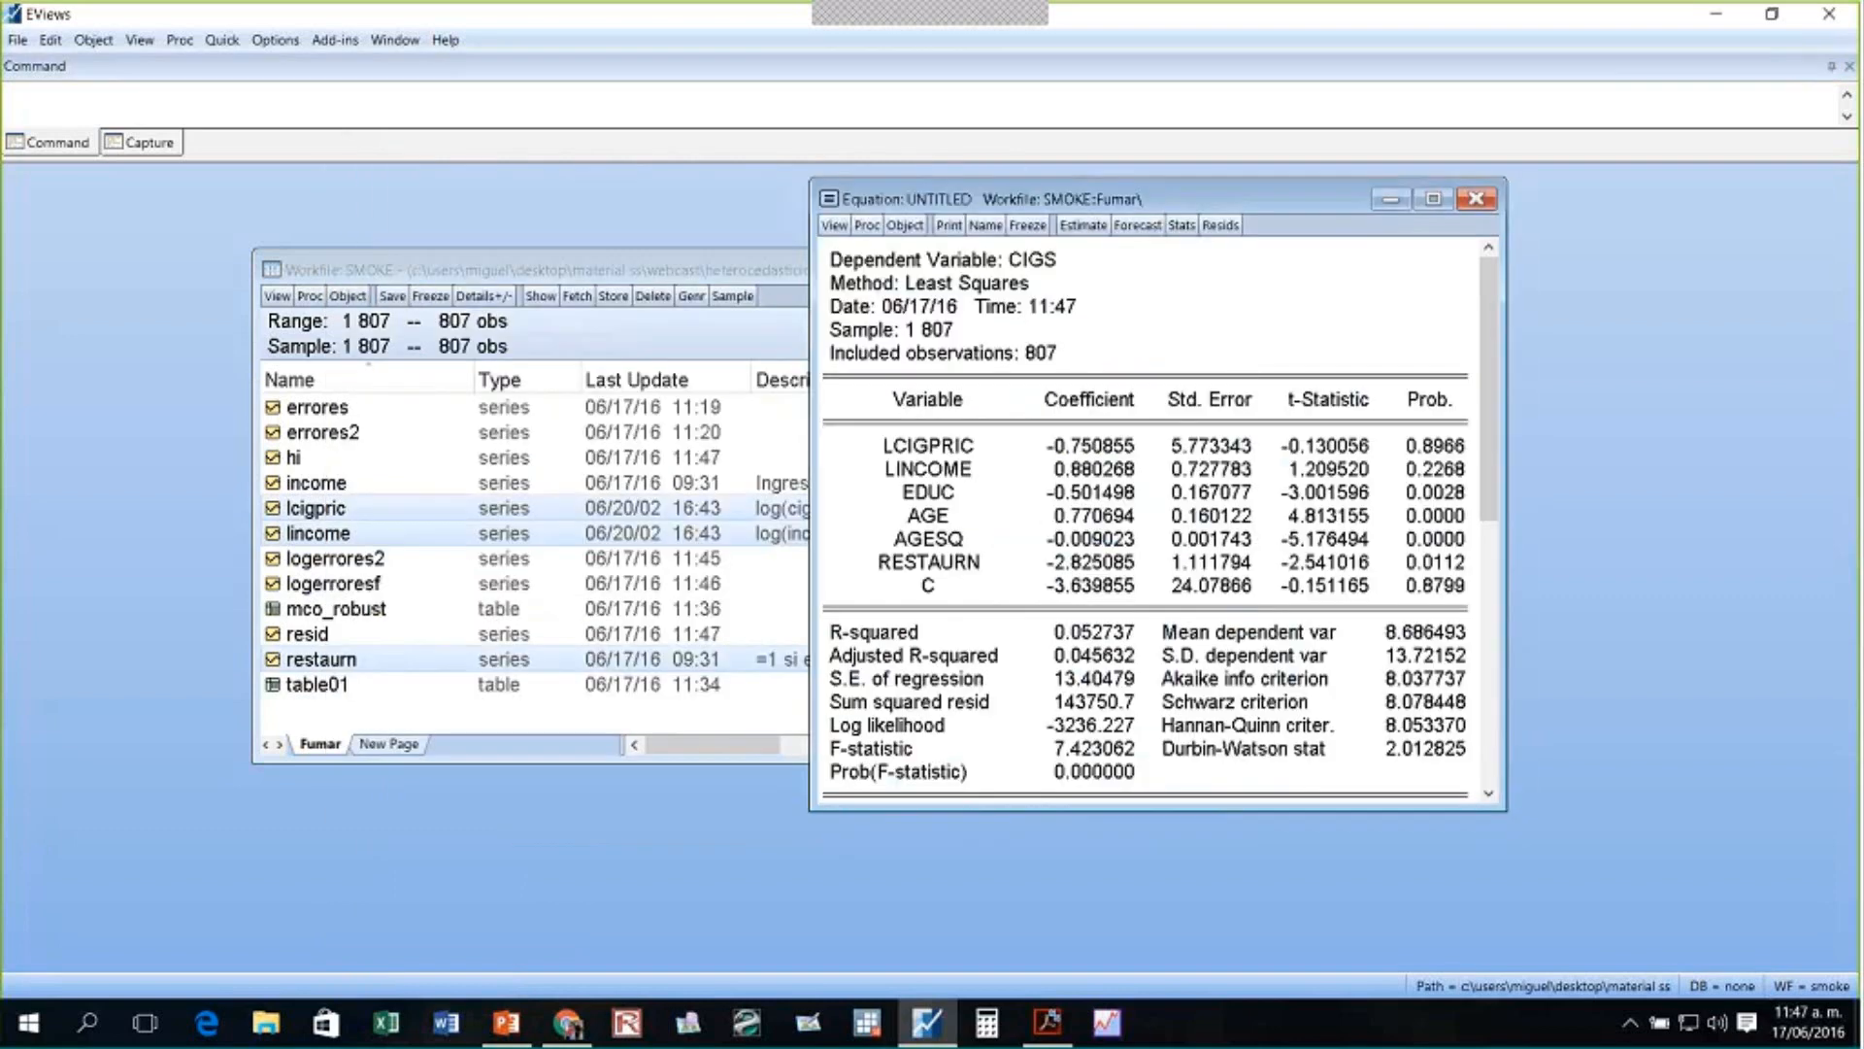
- Re-estimate the equation with Inverse variance weights, using 1/hi as the weight series
{"action": "left_click", "coordinate": [1084, 225]}
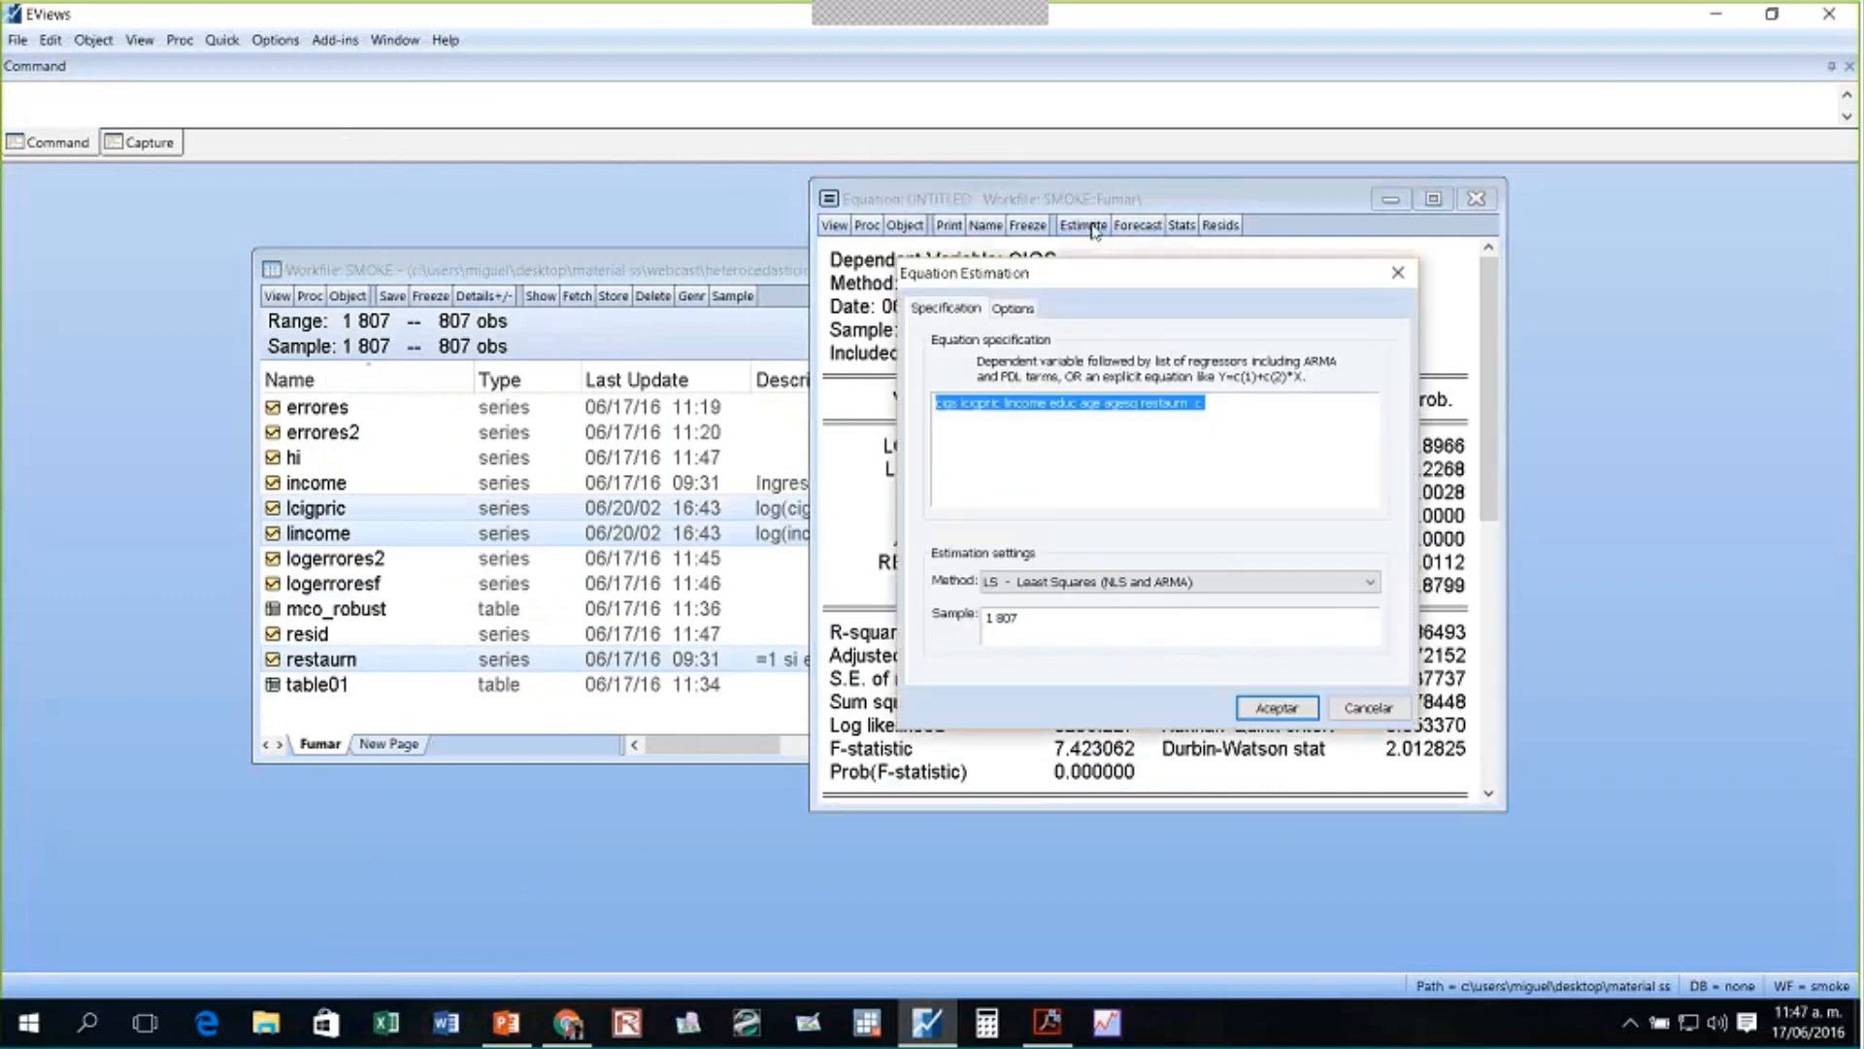
{"action": "left_click", "coordinate": [1028, 315]}
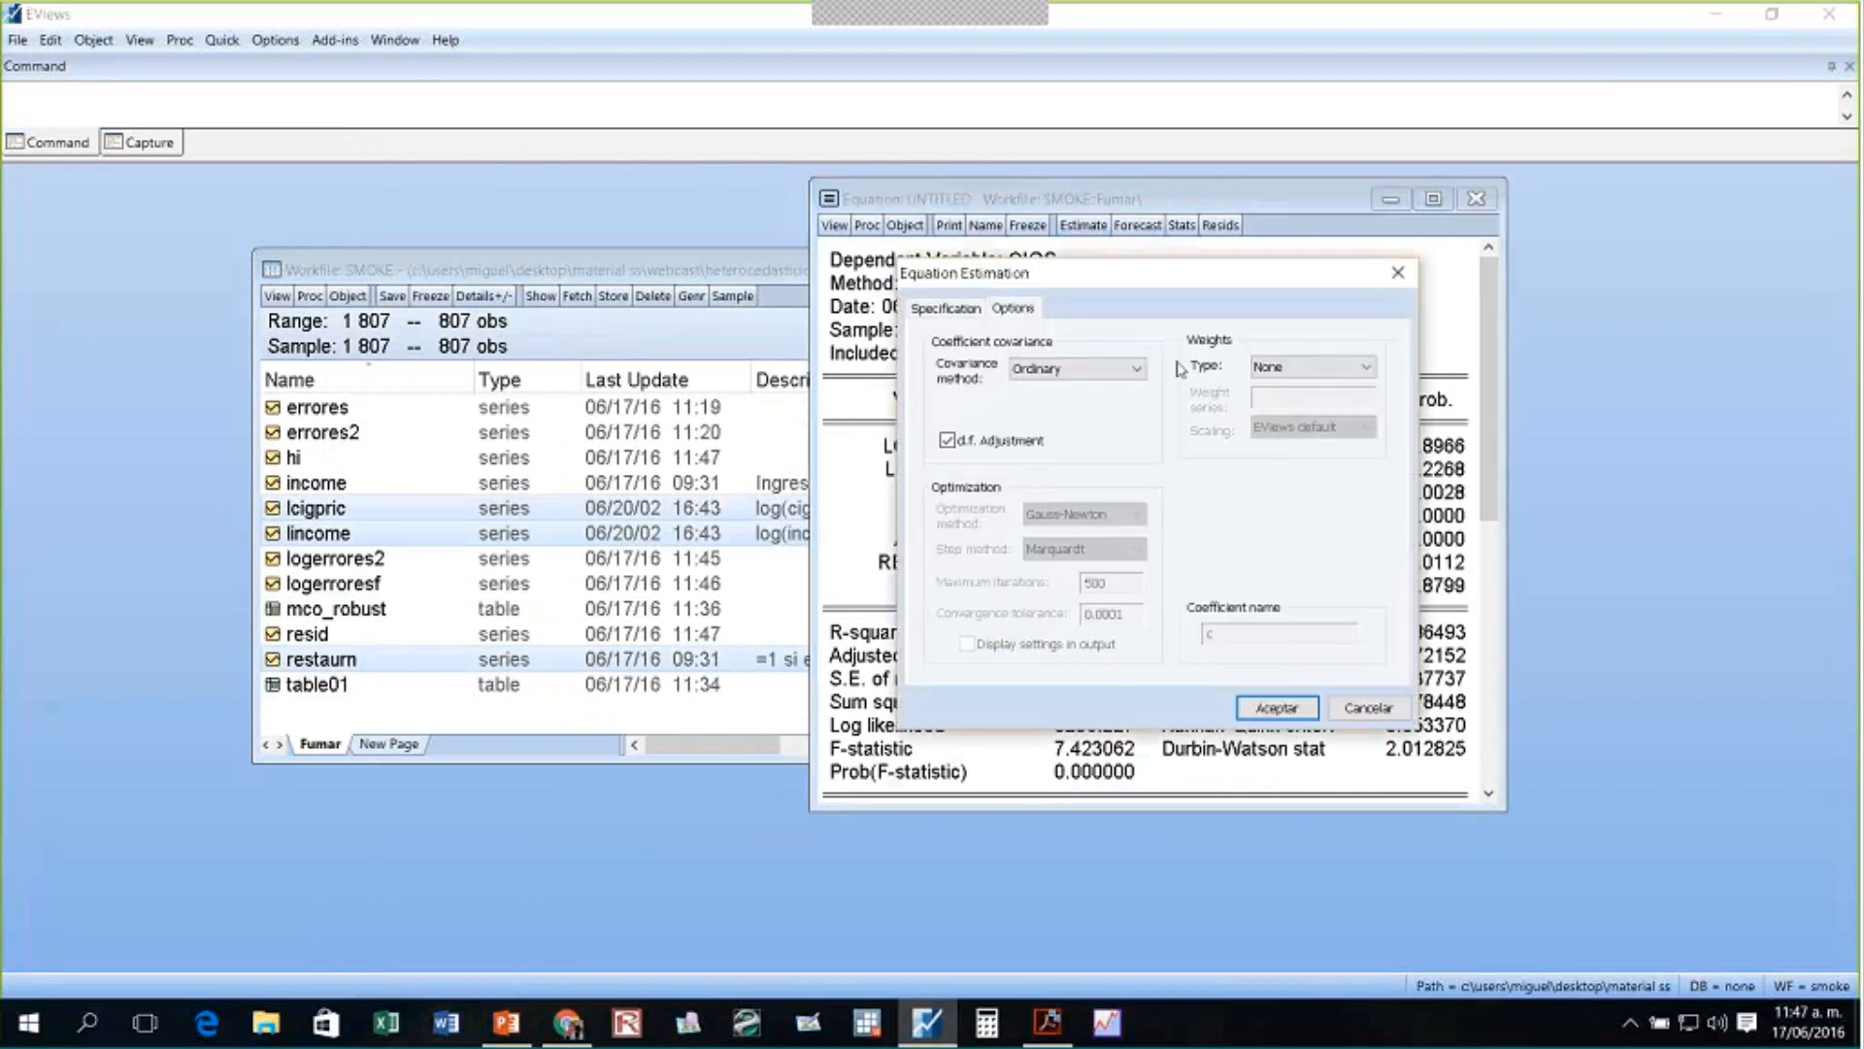
{"action": "left_click", "coordinate": [1313, 370]}
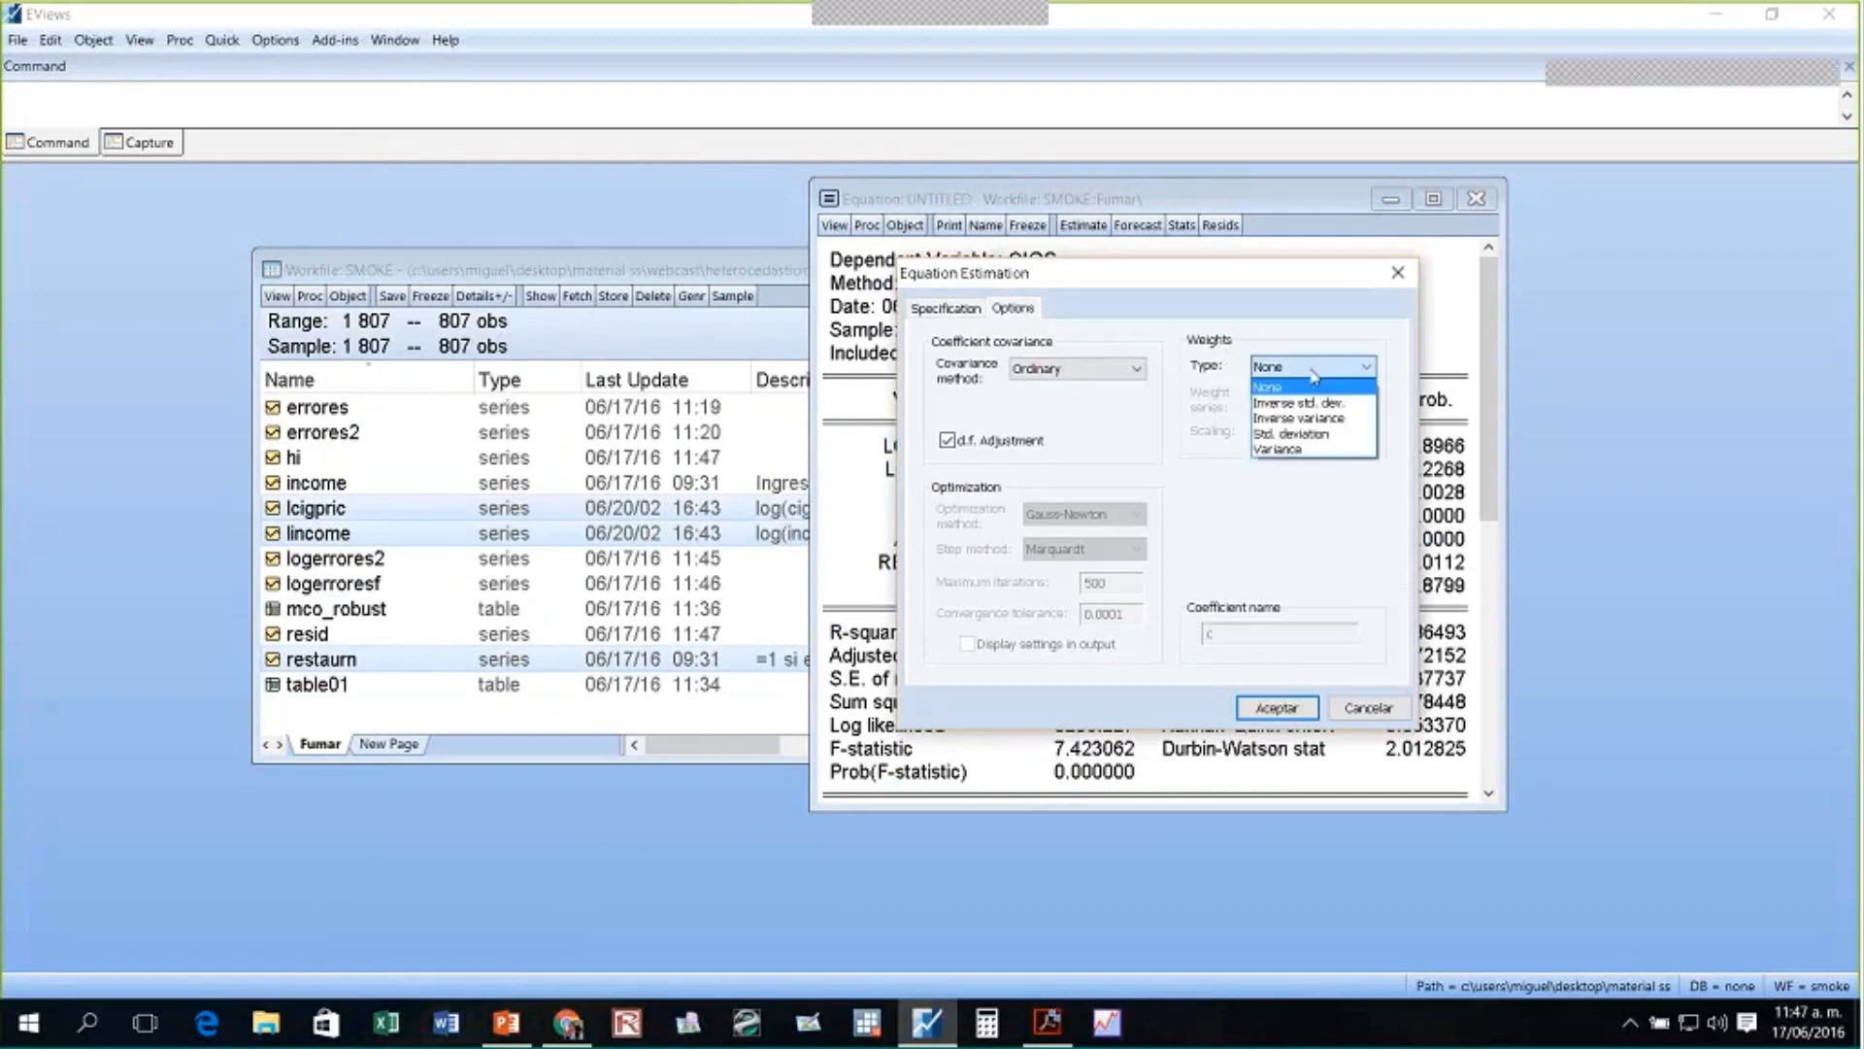
{"action": "left_click", "coordinate": [1301, 418]}
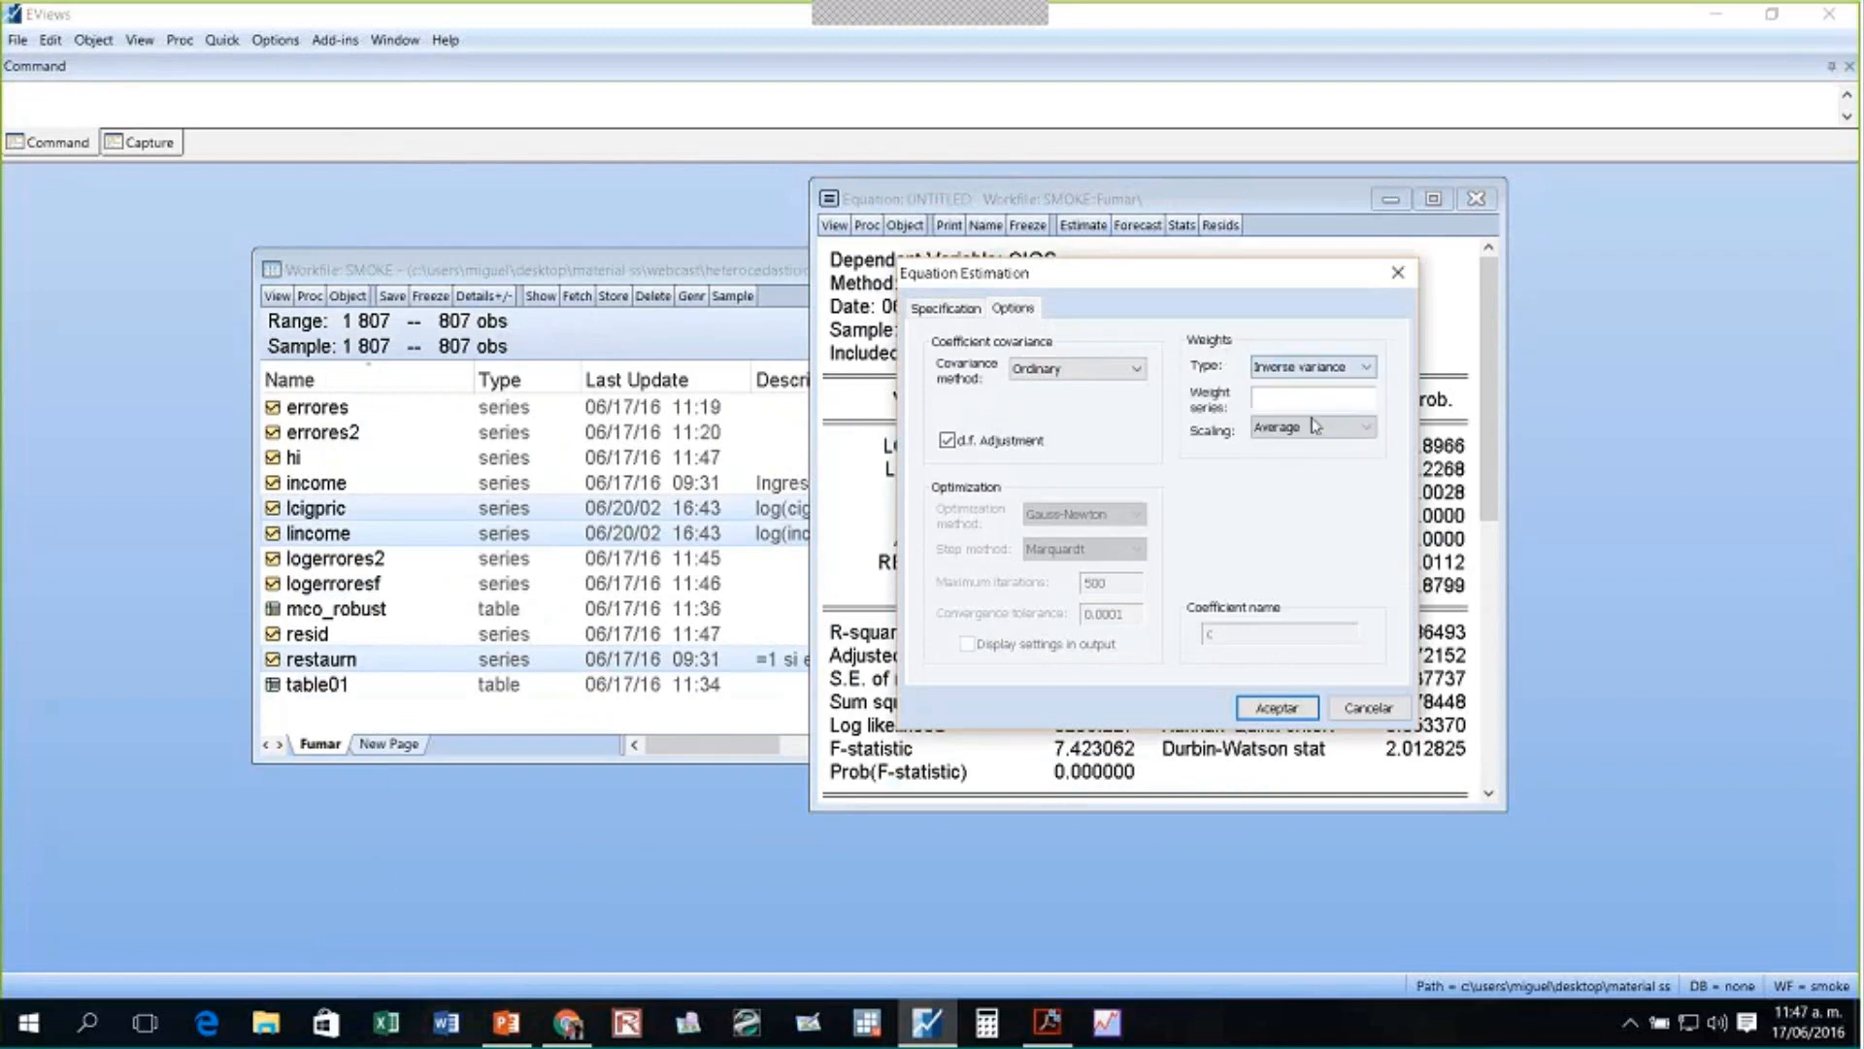
{"action": "left_click", "coordinate": [1294, 406]}
{"action": "type", "text": "1"}
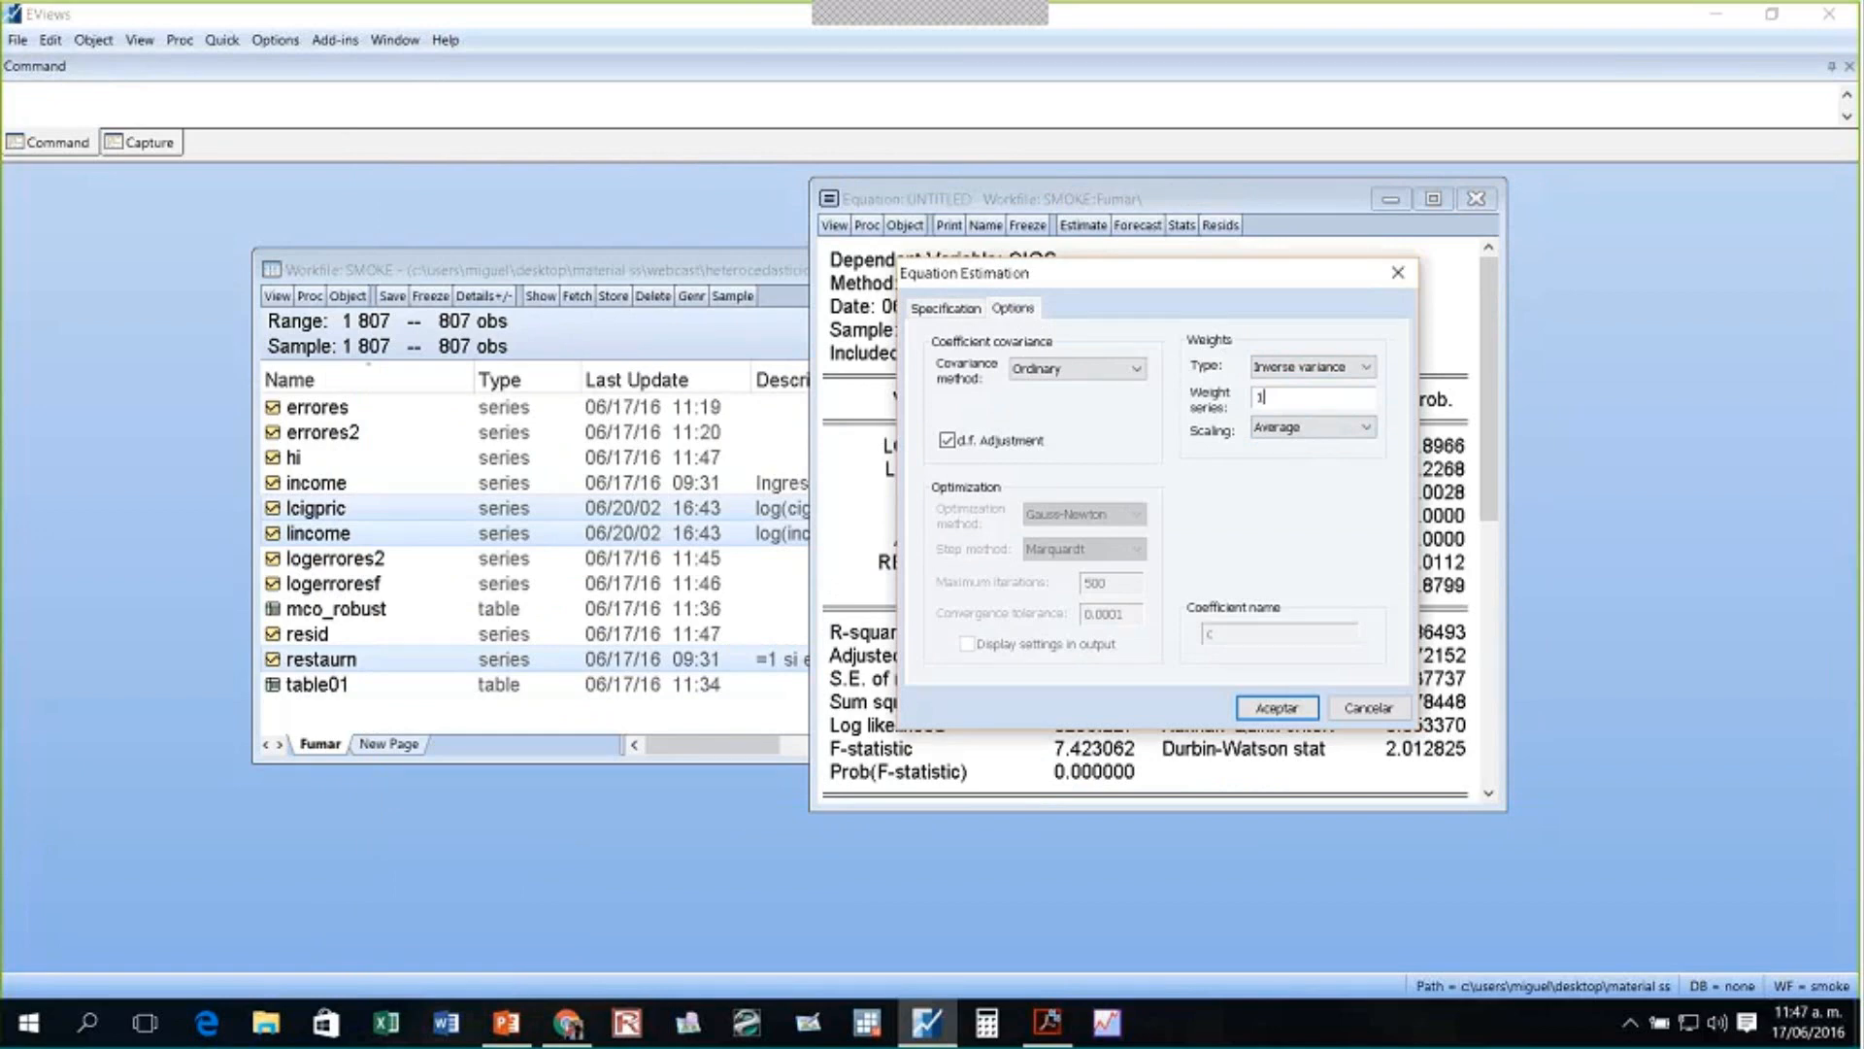
{"action": "type", "text": "/hi"}
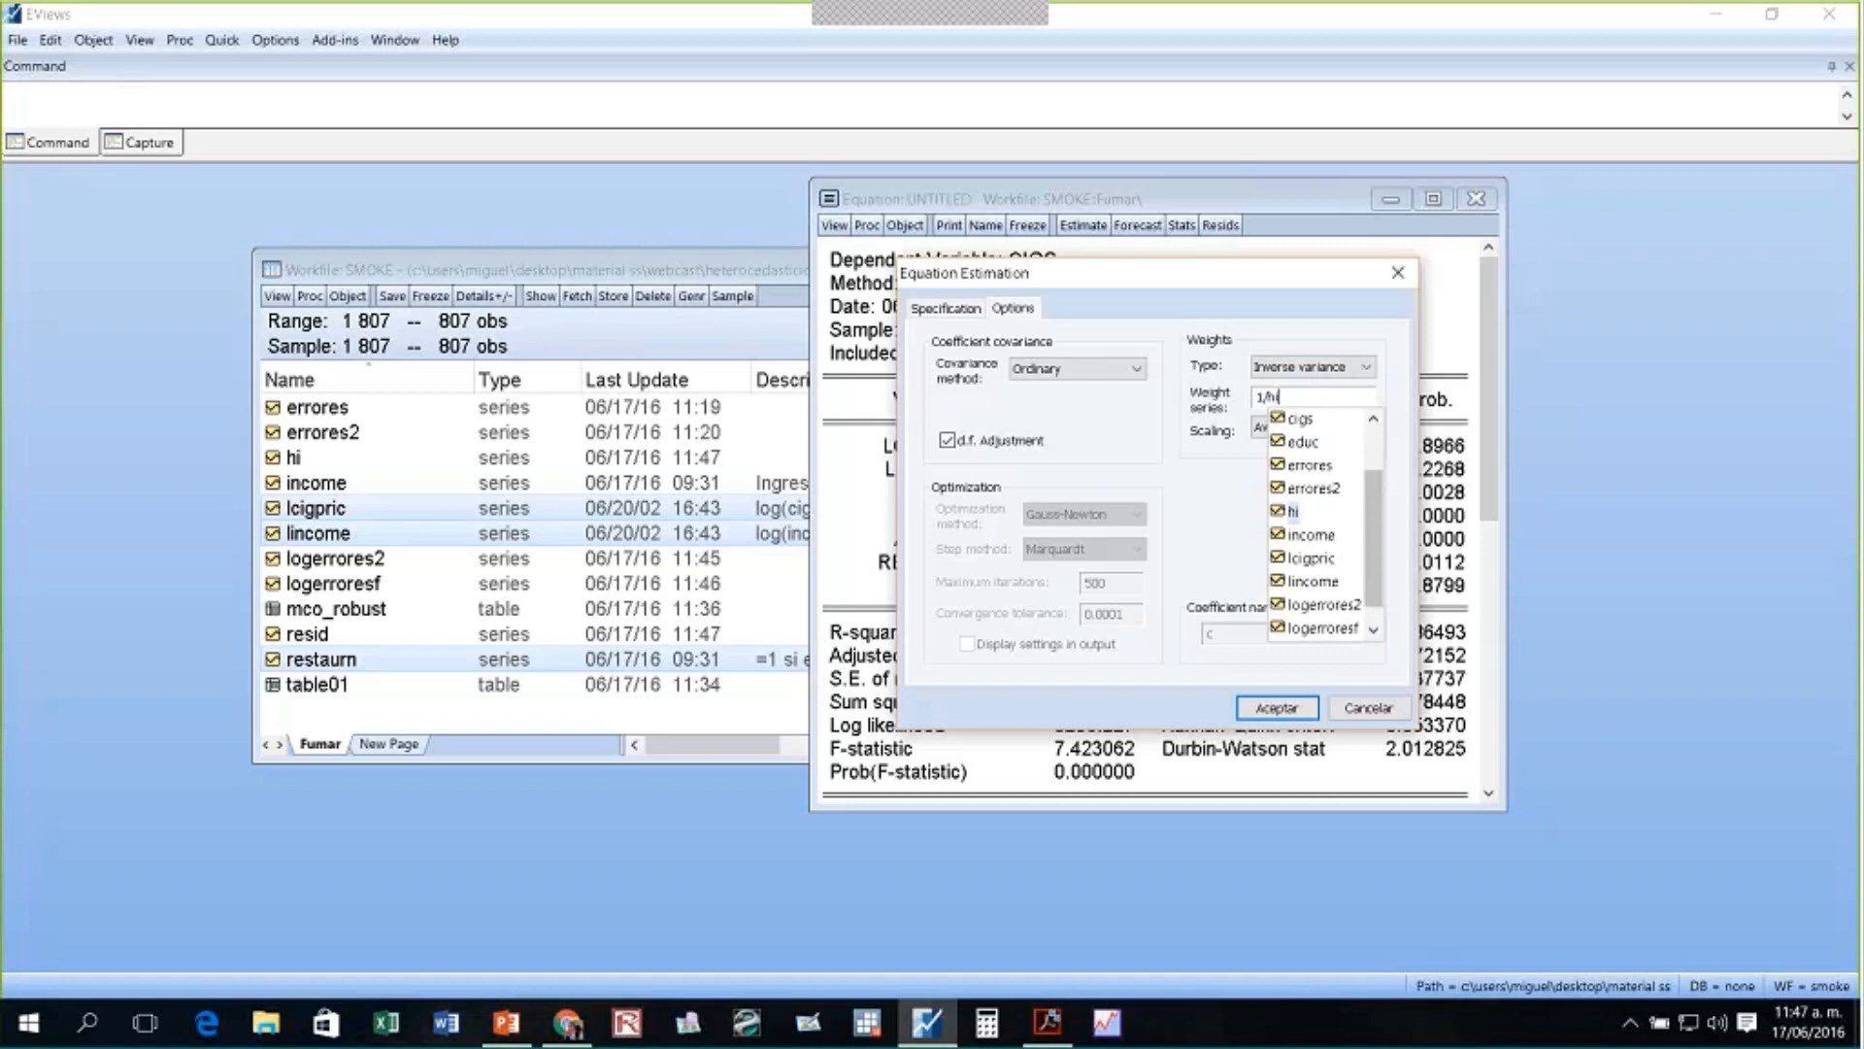
{"action": "left_click", "coordinate": [1295, 511]}
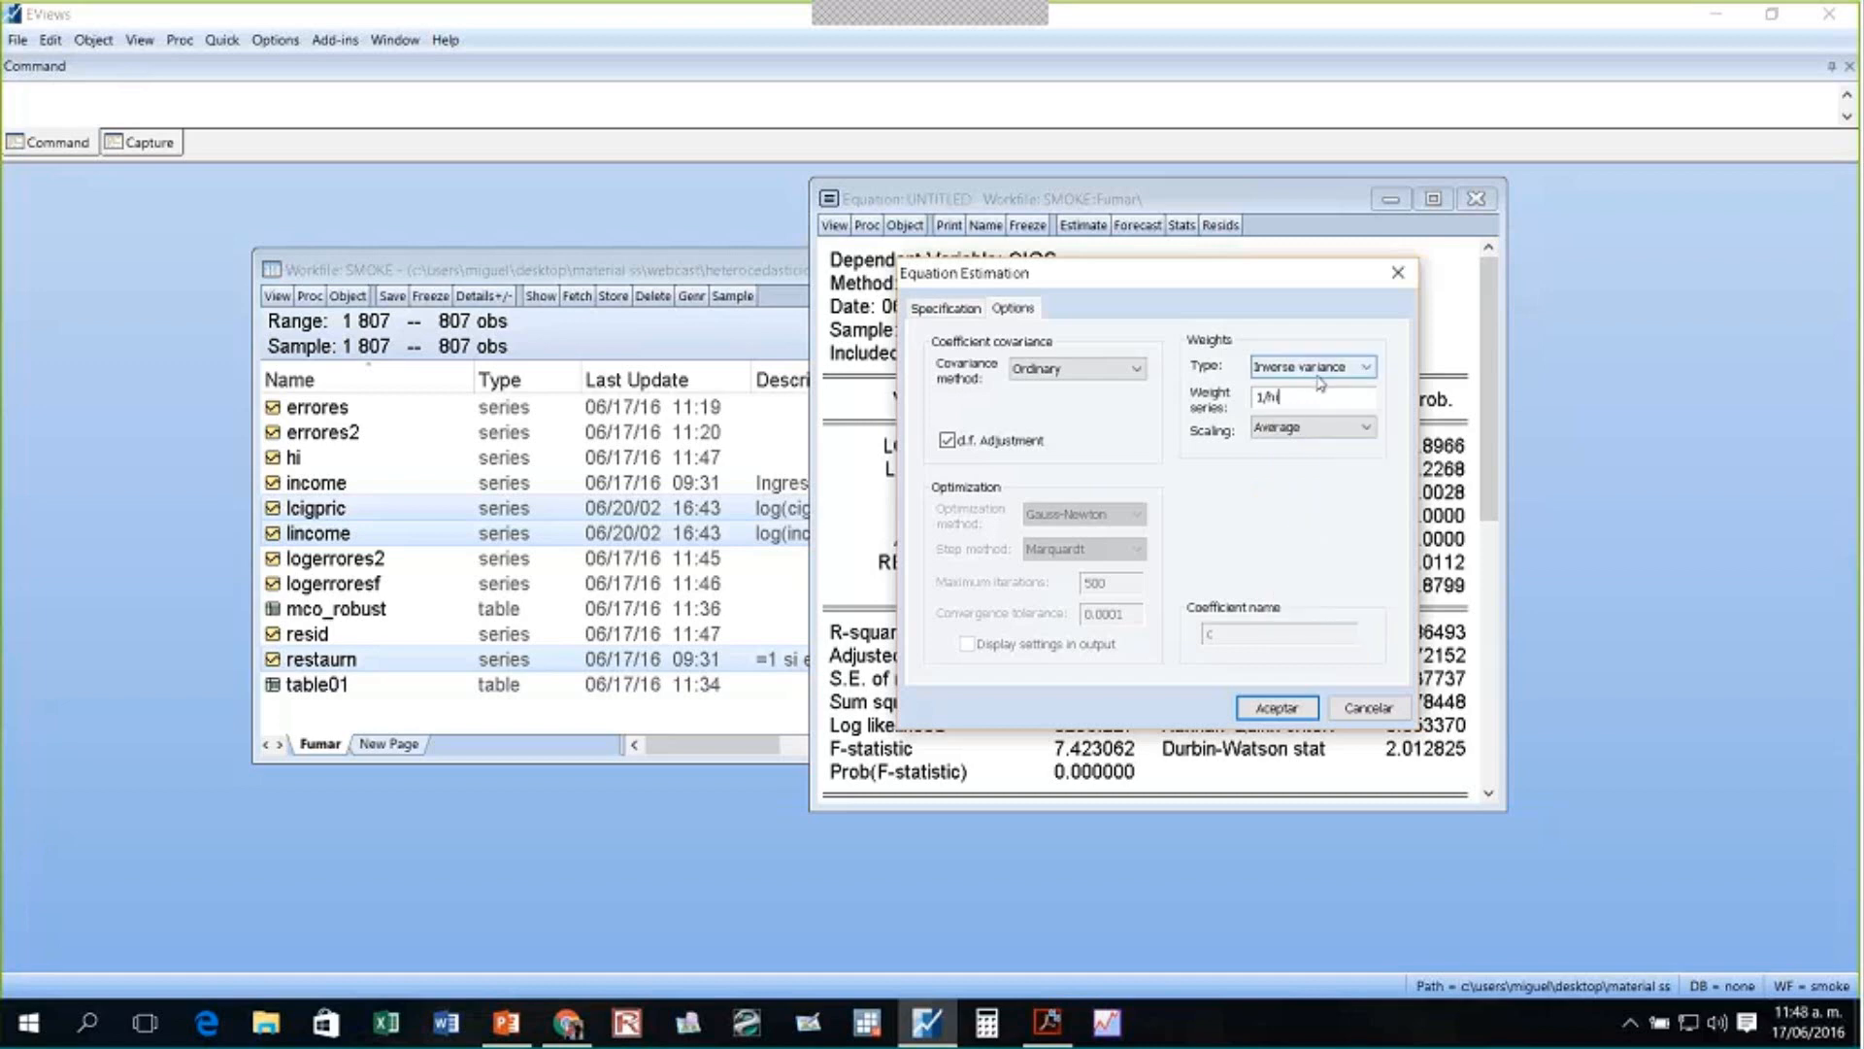
{"action": "left_click", "coordinate": [1283, 711]}
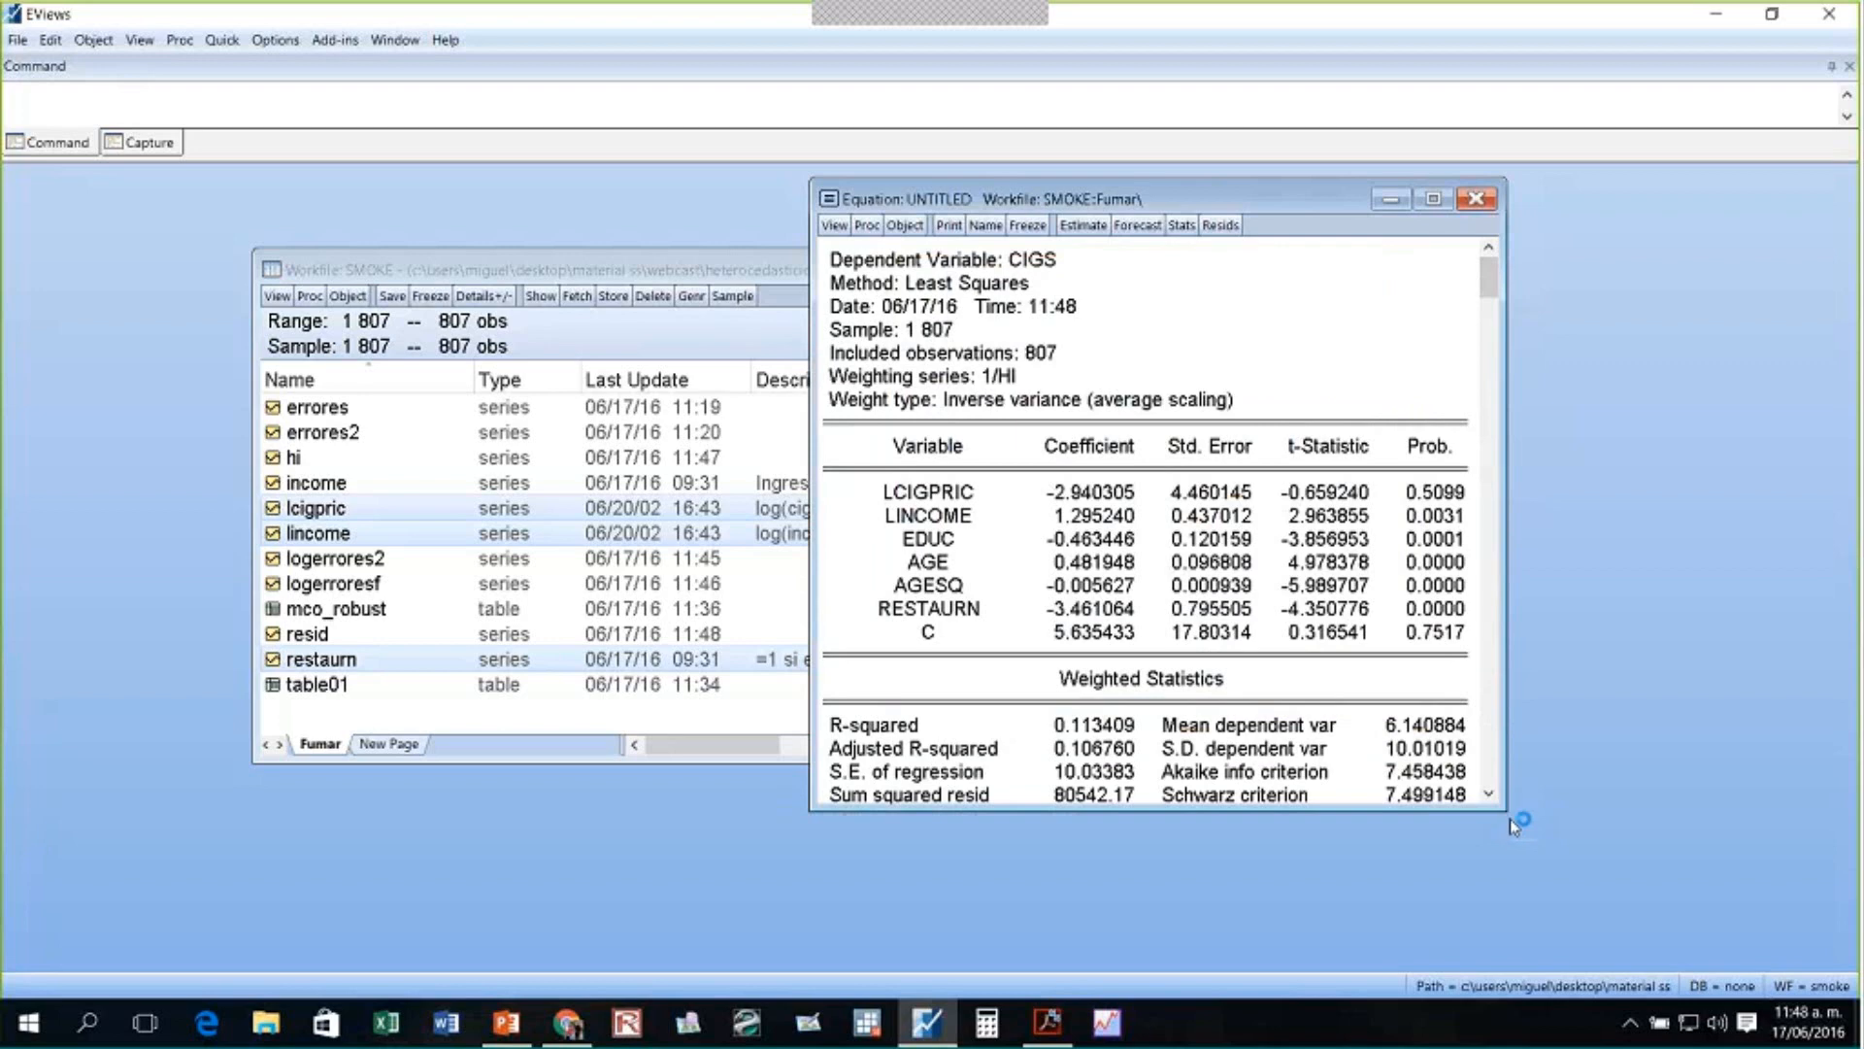
- Enlarge the weighted equation window, open the tables mco_robust and table01 alongside it, and minimize the workfile window
{"action": "left_click_drag", "start_coordinate": [1512, 815], "coordinate": [1690, 860]}
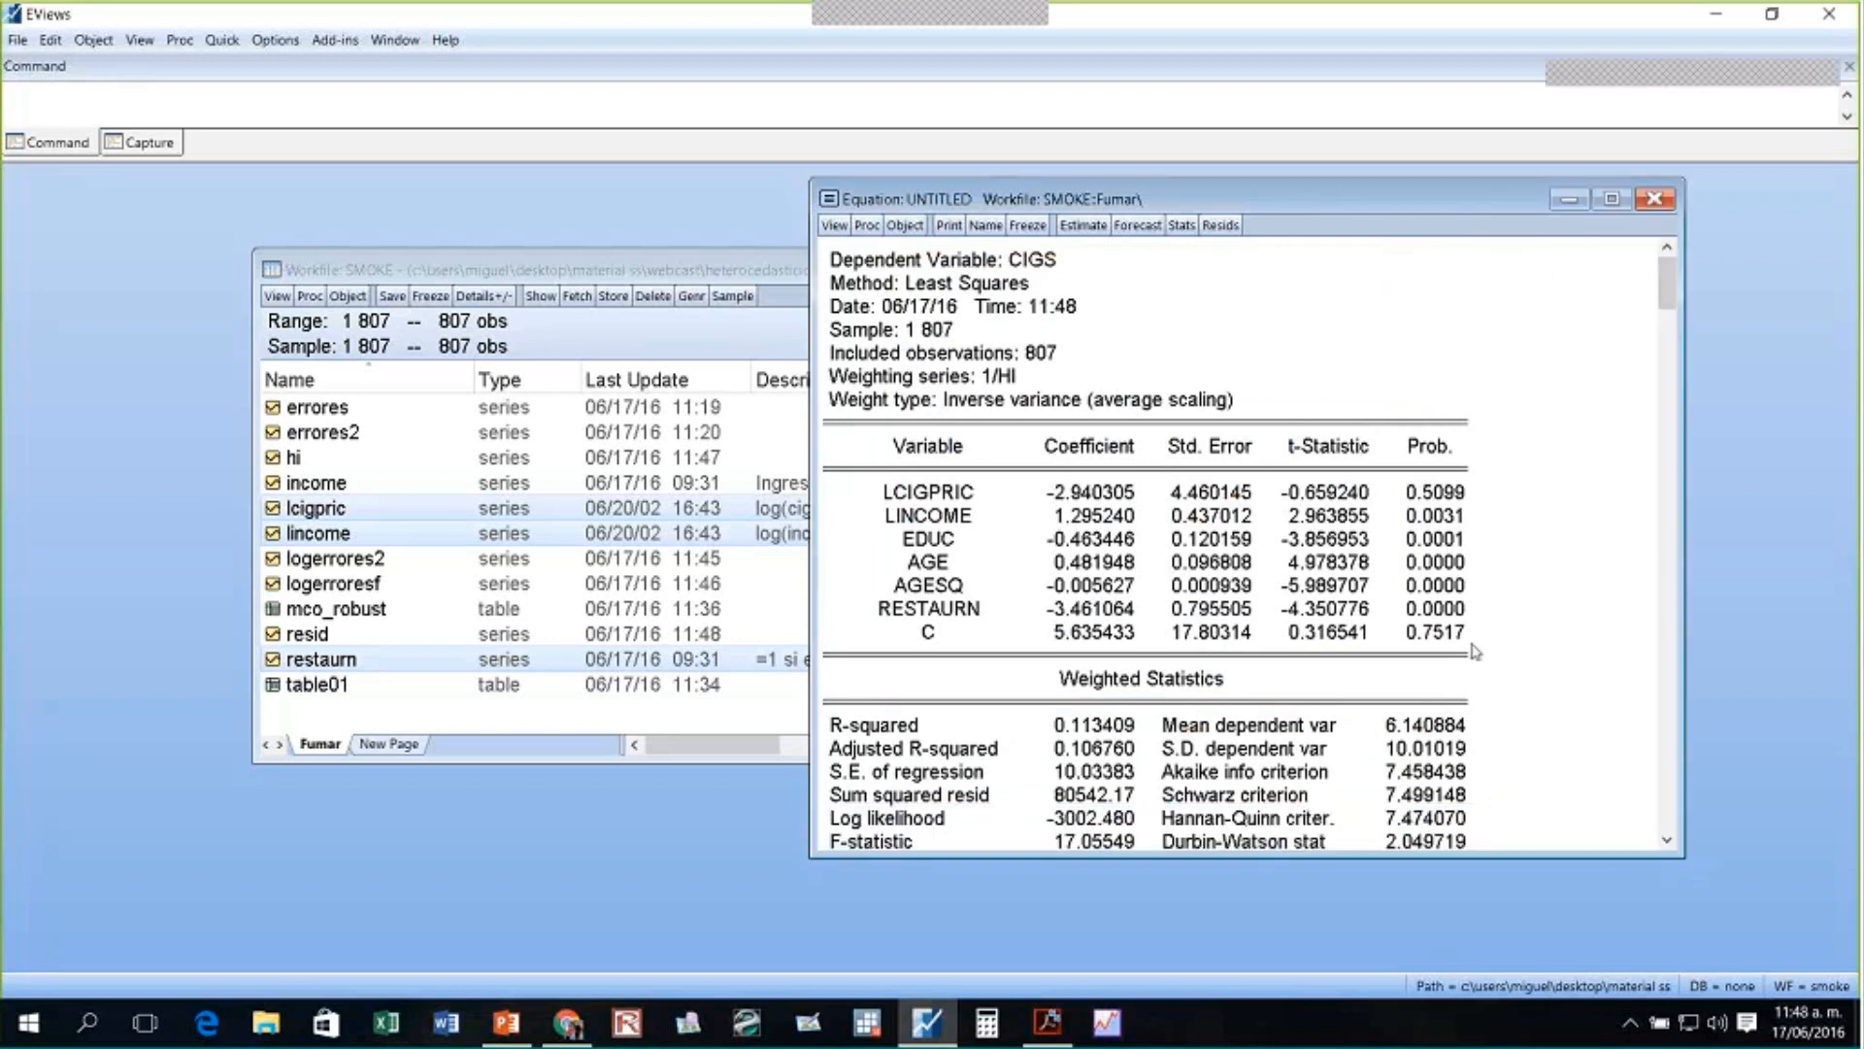
{"action": "double_click", "coordinate": [359, 611]}
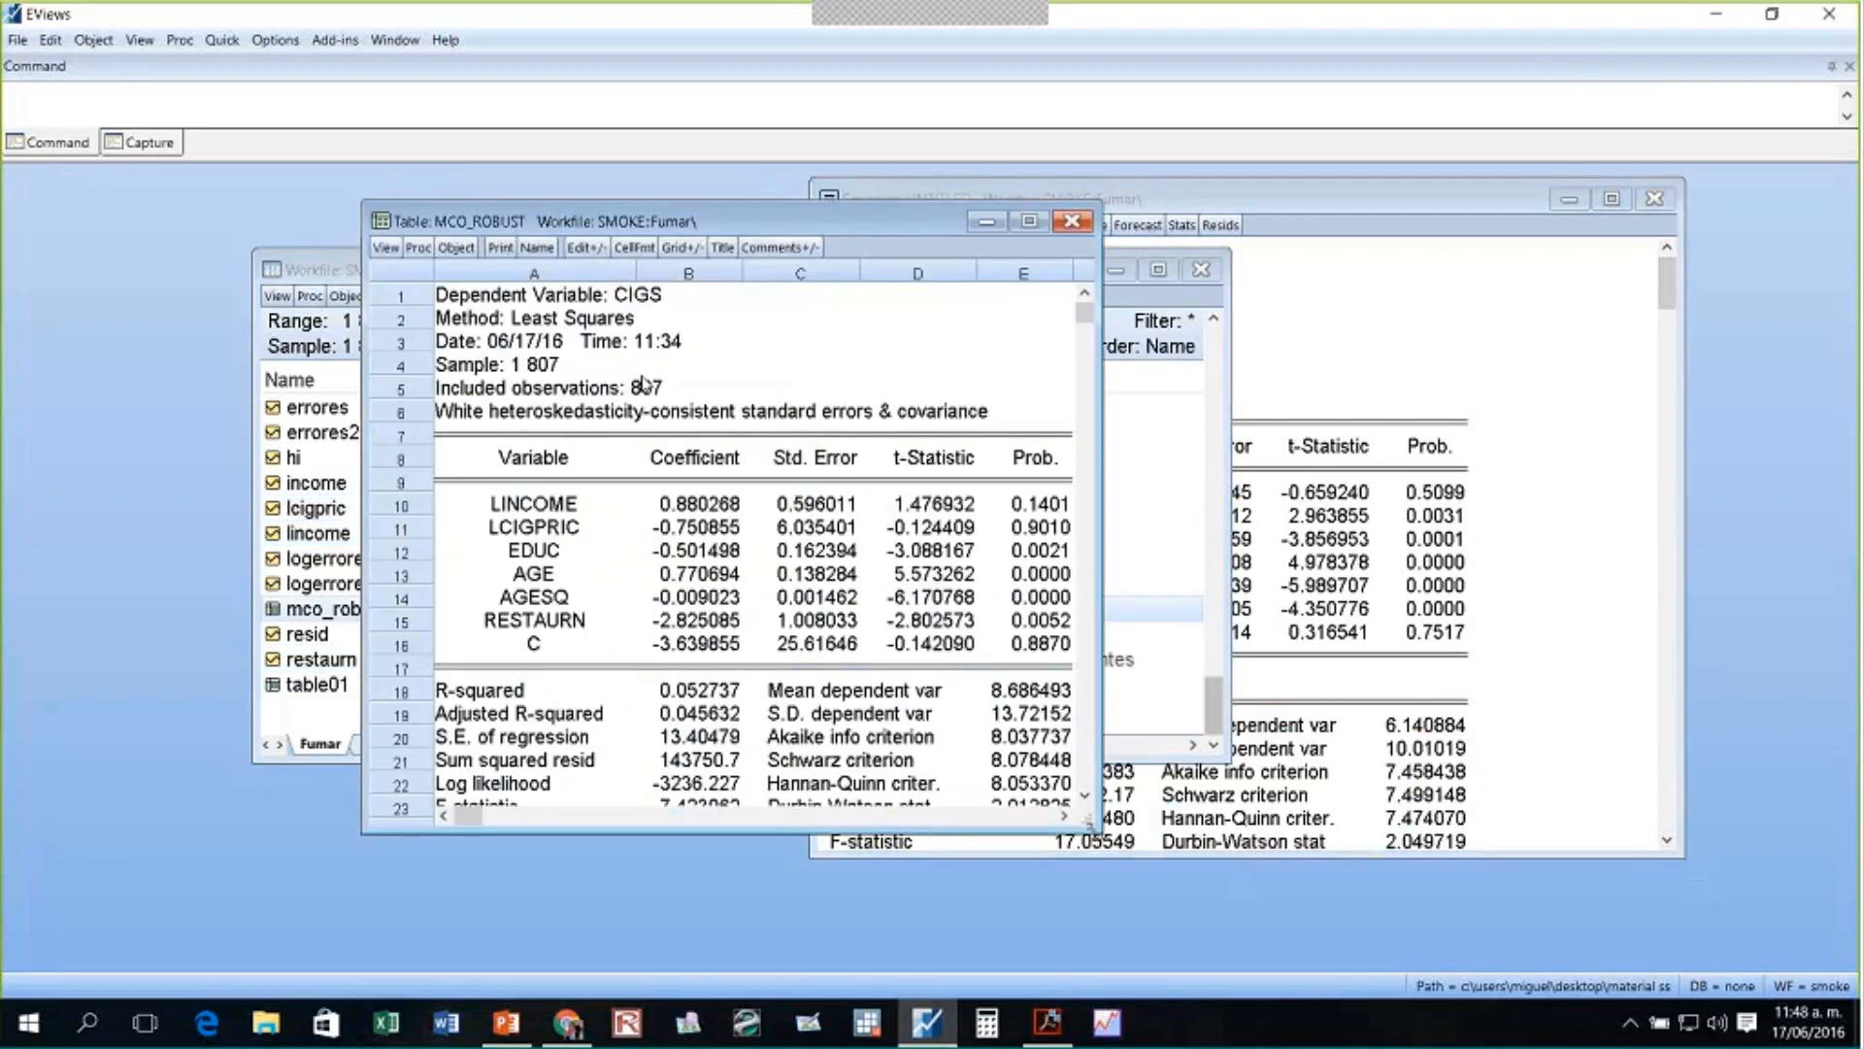
{"action": "left_click_drag", "start_coordinate": [1097, 830], "coordinate": [1149, 854]}
{"action": "left_click_drag", "start_coordinate": [837, 223], "coordinate": [940, 237]}
{"action": "left_click", "coordinate": [330, 691]}
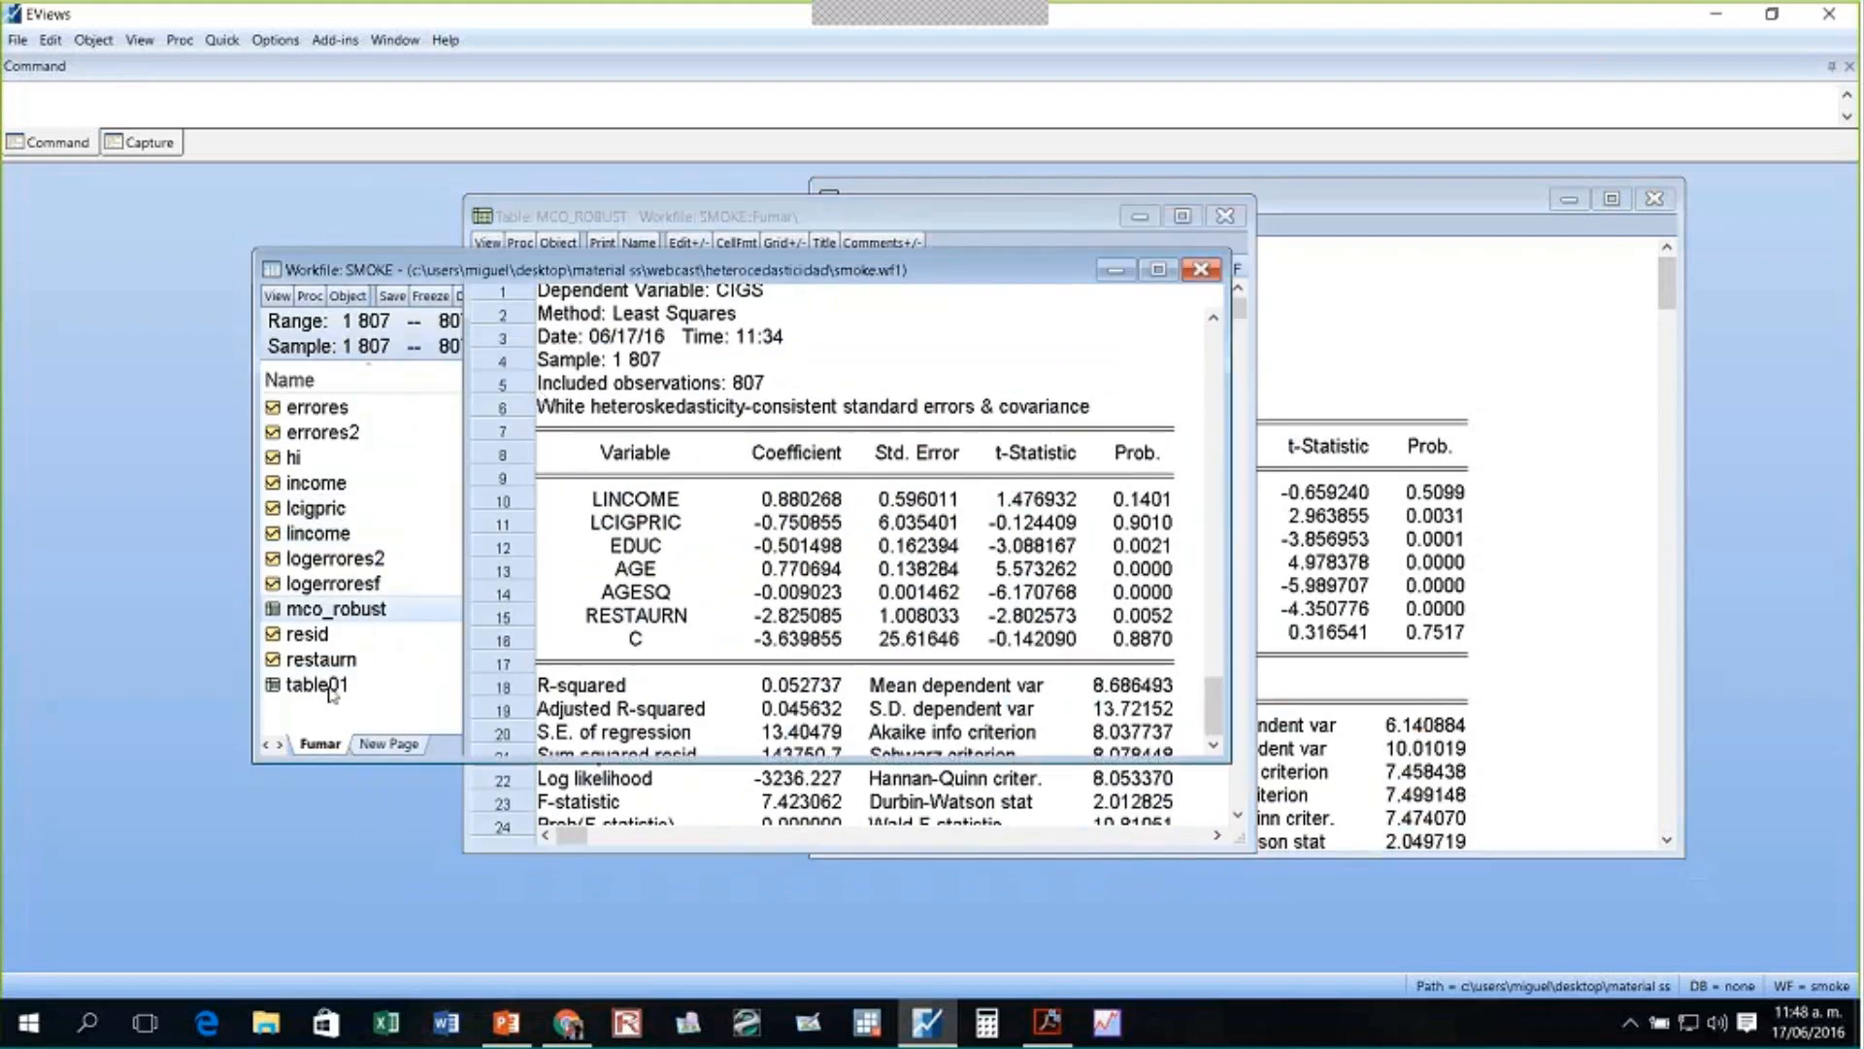
{"action": "double_click", "coordinate": [330, 684]}
{"action": "left_click_drag", "start_coordinate": [622, 254], "coordinate": [73, 227]}
{"action": "left_click", "coordinate": [841, 269]}
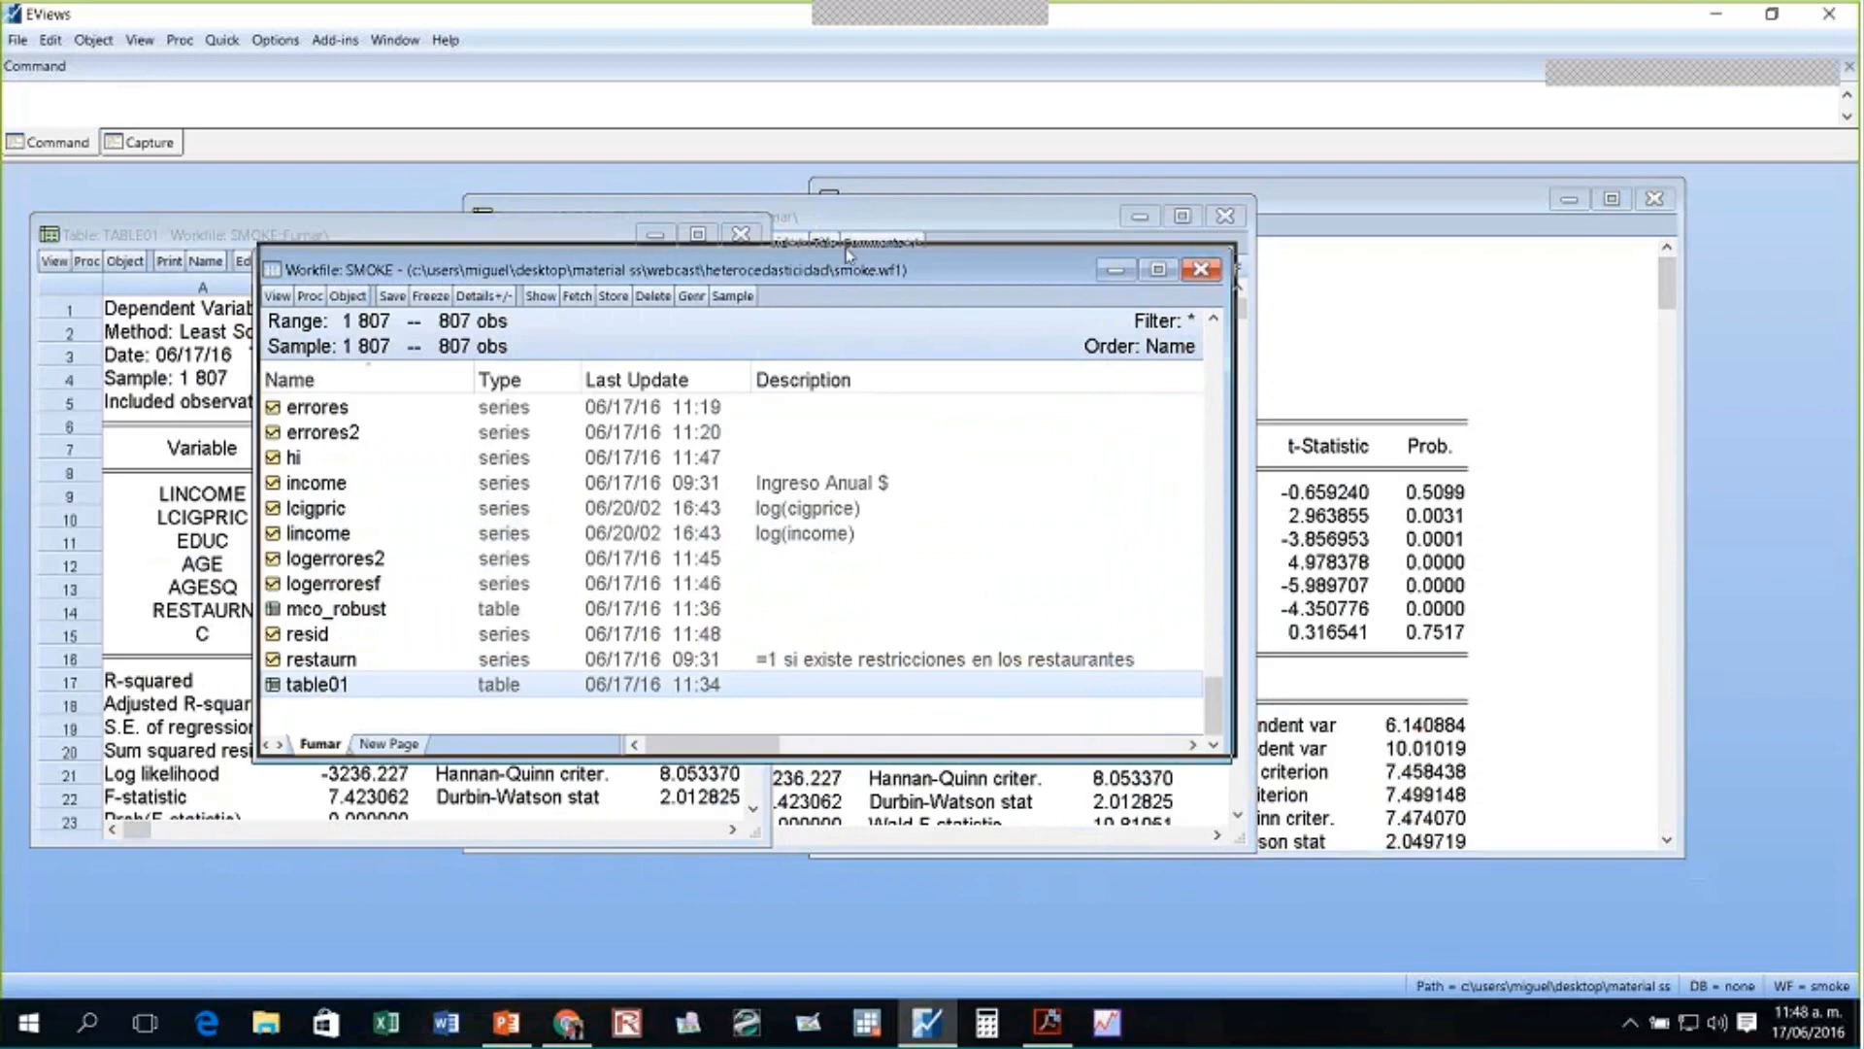
{"action": "left_click", "coordinate": [1116, 269]}
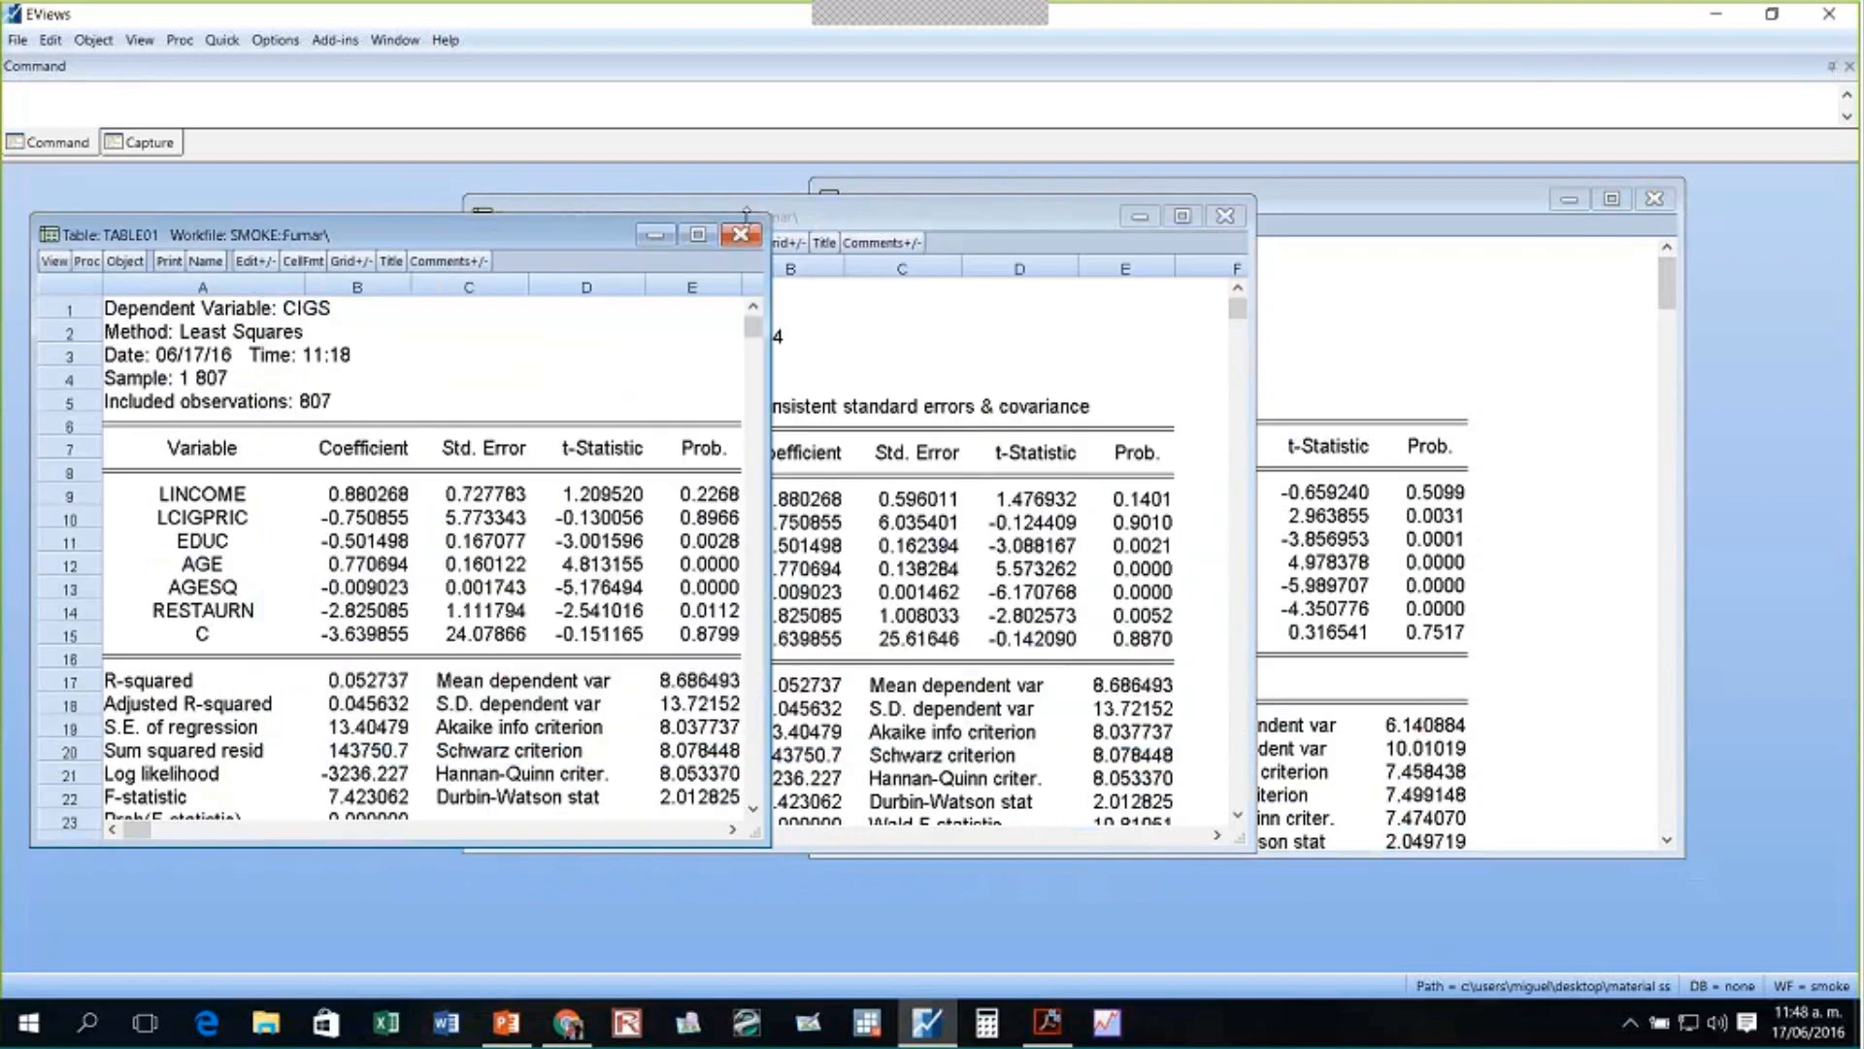
- Narrow the two table windows and the equation window and arrange all three side by side for comparison
{"action": "left_click_drag", "start_coordinate": [746, 212], "coordinate": [617, 205]}
{"action": "left_click", "coordinate": [1243, 200]}
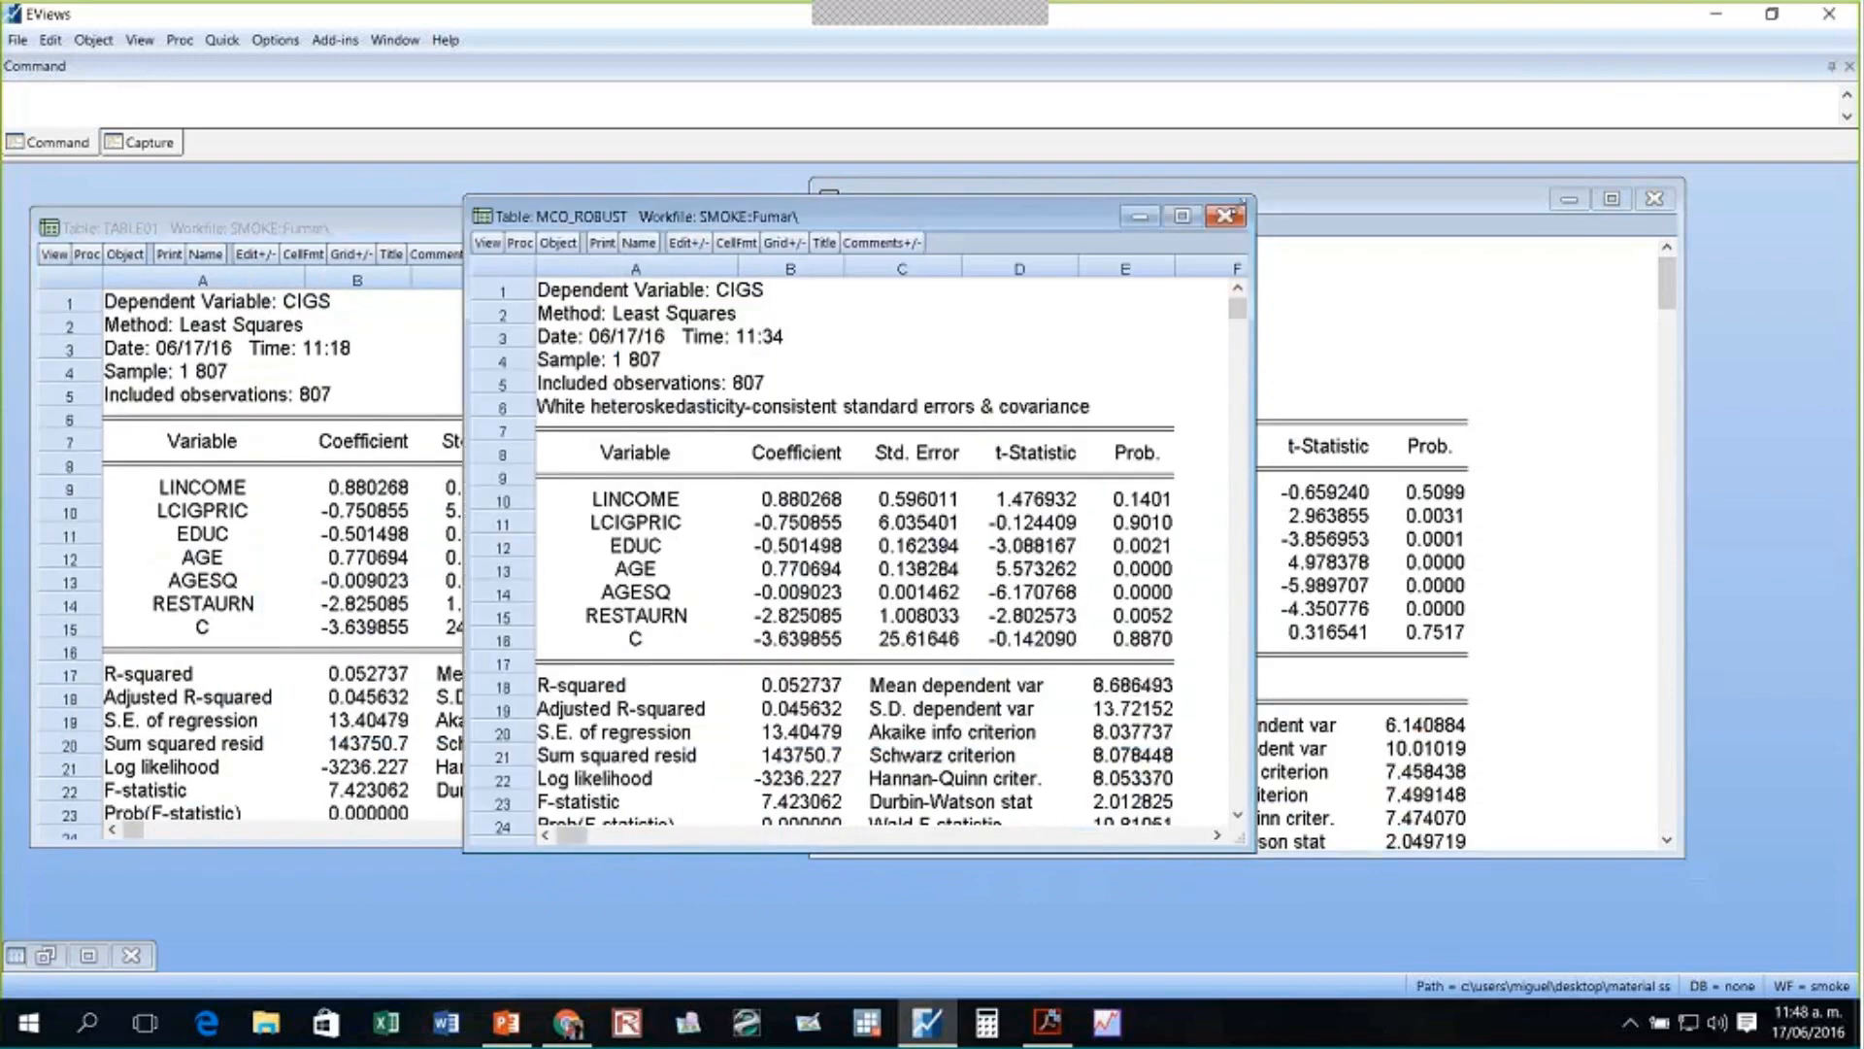
{"action": "left_click_drag", "start_coordinate": [1249, 202], "coordinate": [1081, 227]}
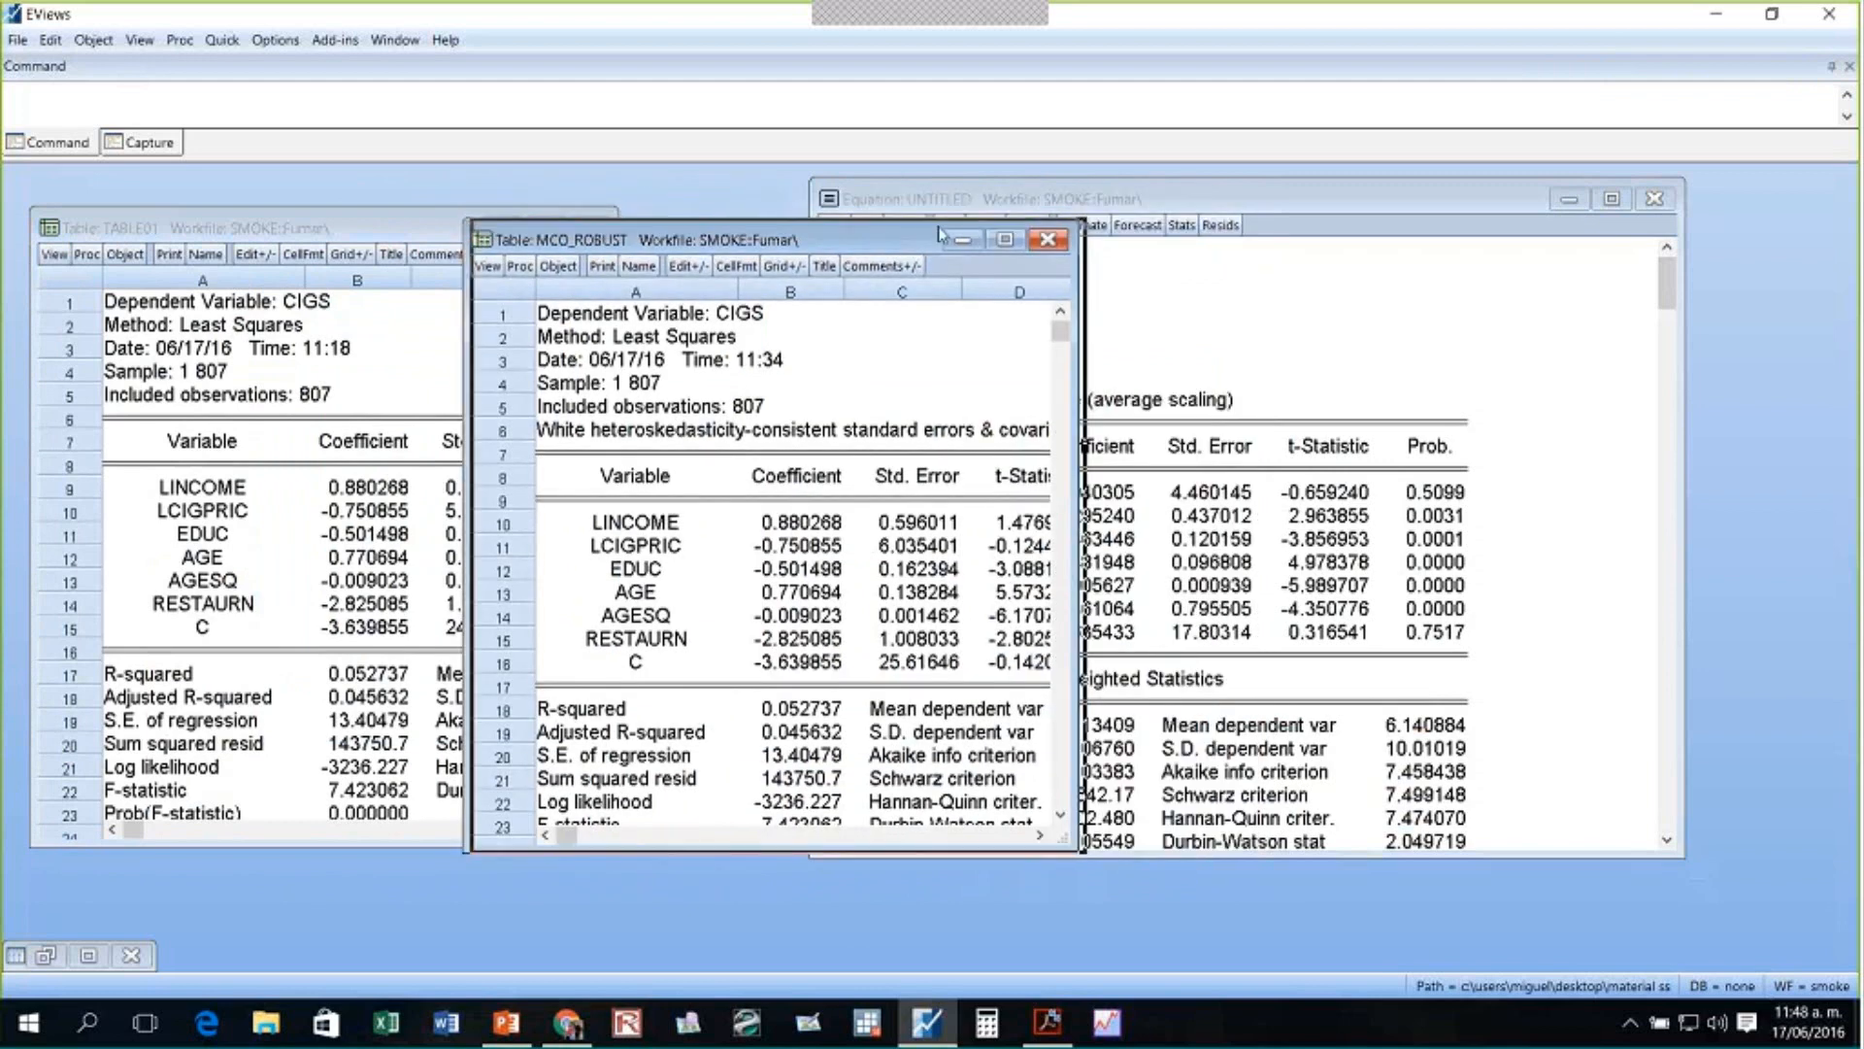
{"action": "left_click_drag", "start_coordinate": [939, 233], "coordinate": [1036, 225]}
{"action": "left_click", "coordinate": [1379, 233]}
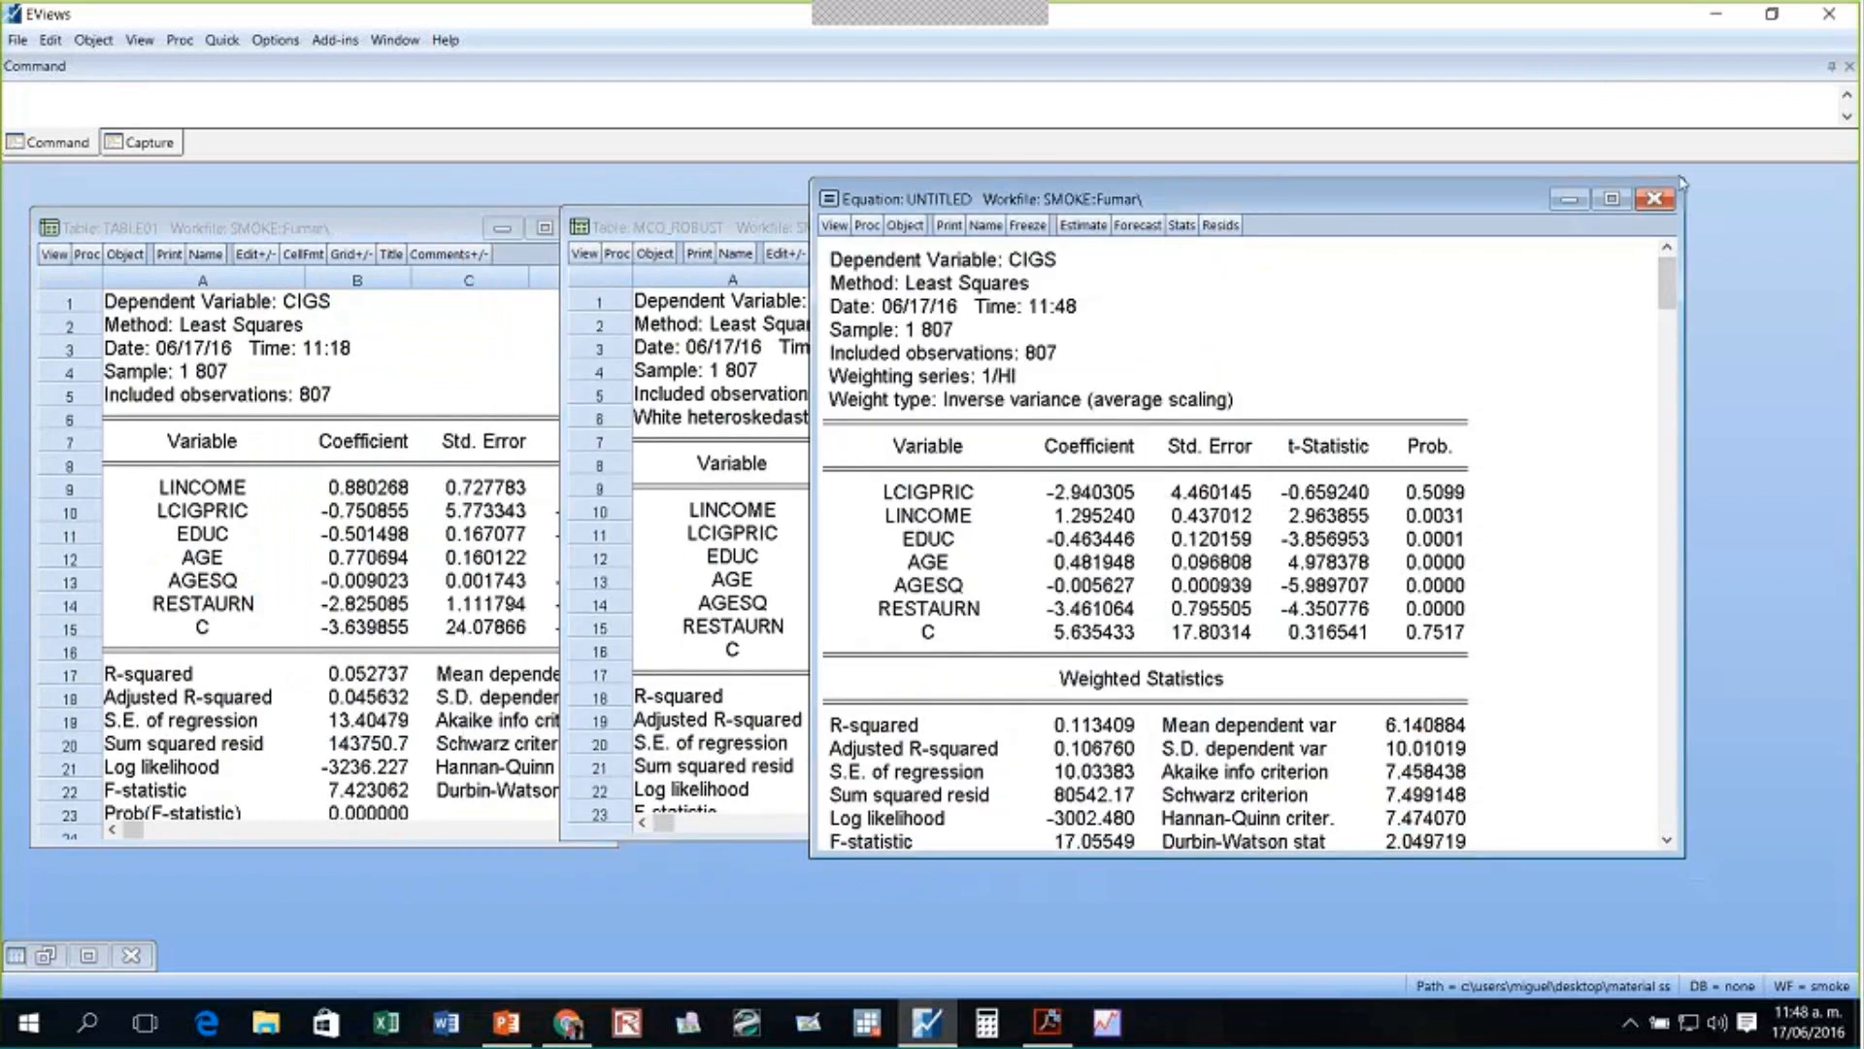
{"action": "left_click_drag", "start_coordinate": [1682, 182], "coordinate": [1590, 219]}
{"action": "left_click_drag", "start_coordinate": [1331, 245], "coordinate": [1574, 238]}
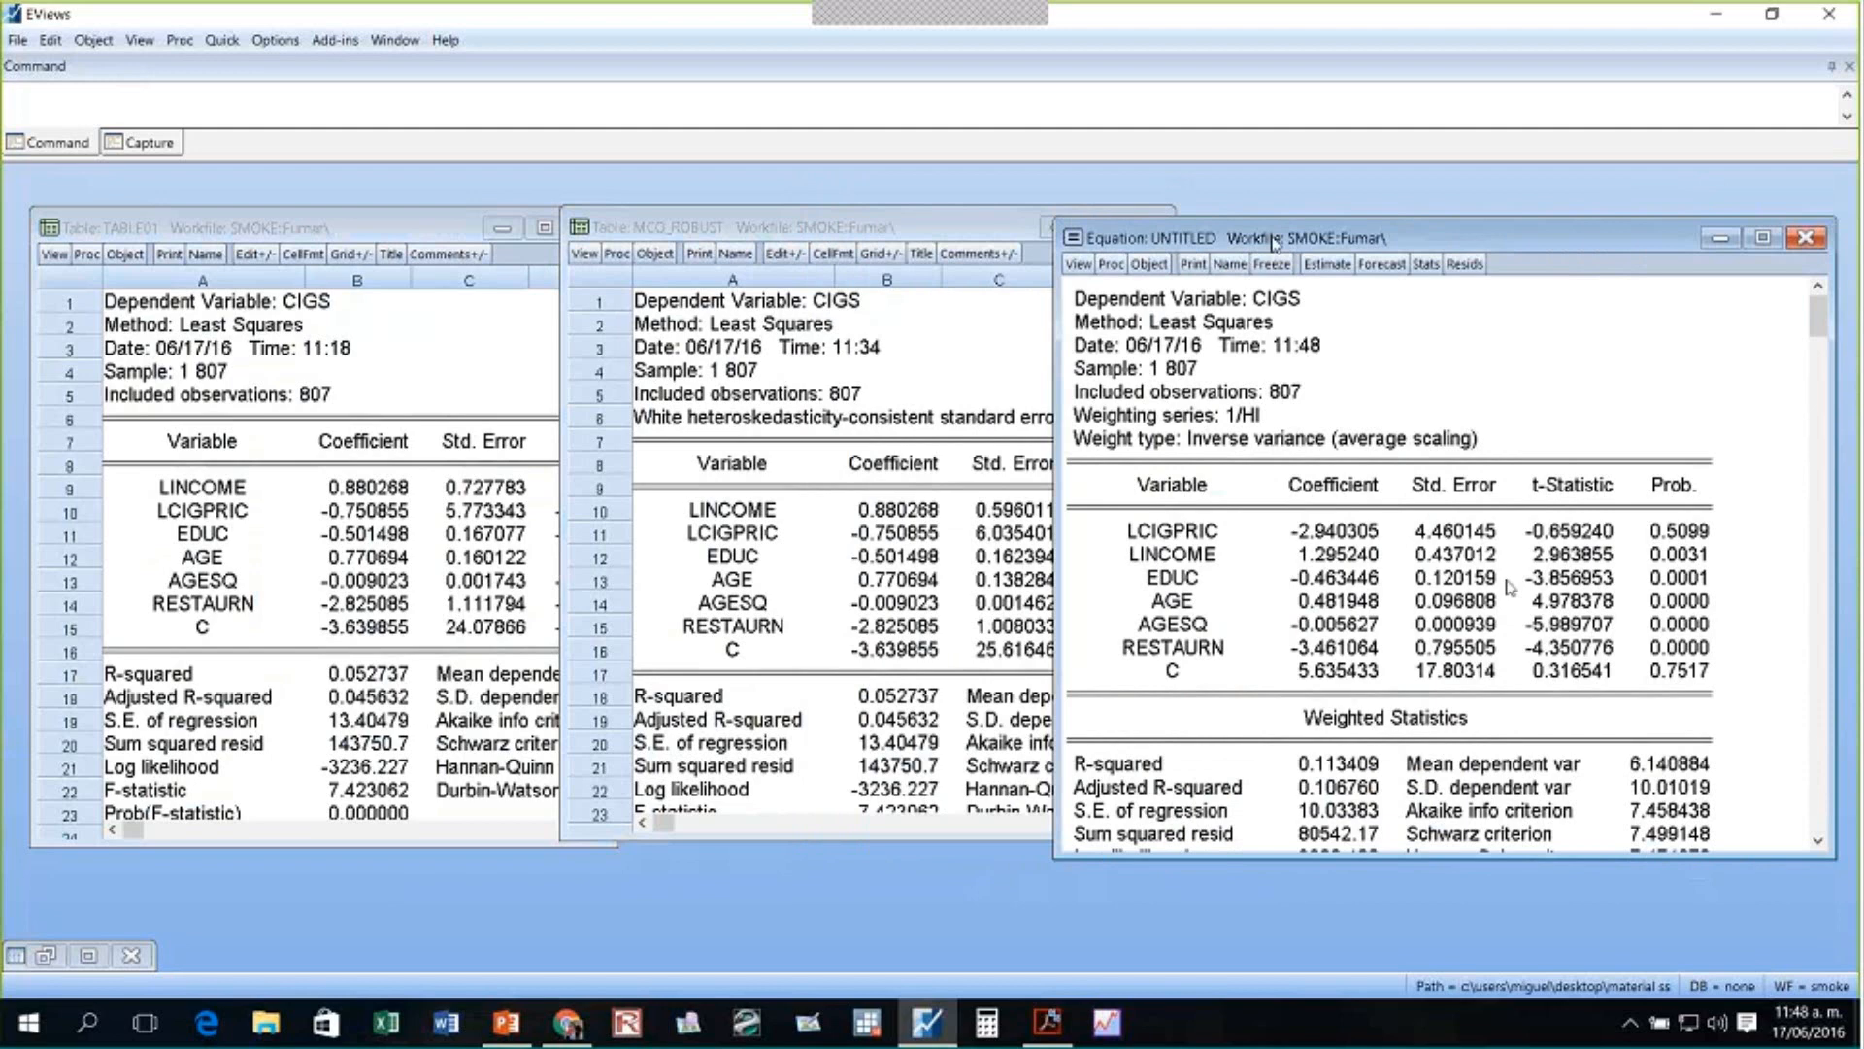
{"action": "left_click_drag", "start_coordinate": [1275, 242], "coordinate": [1341, 240]}
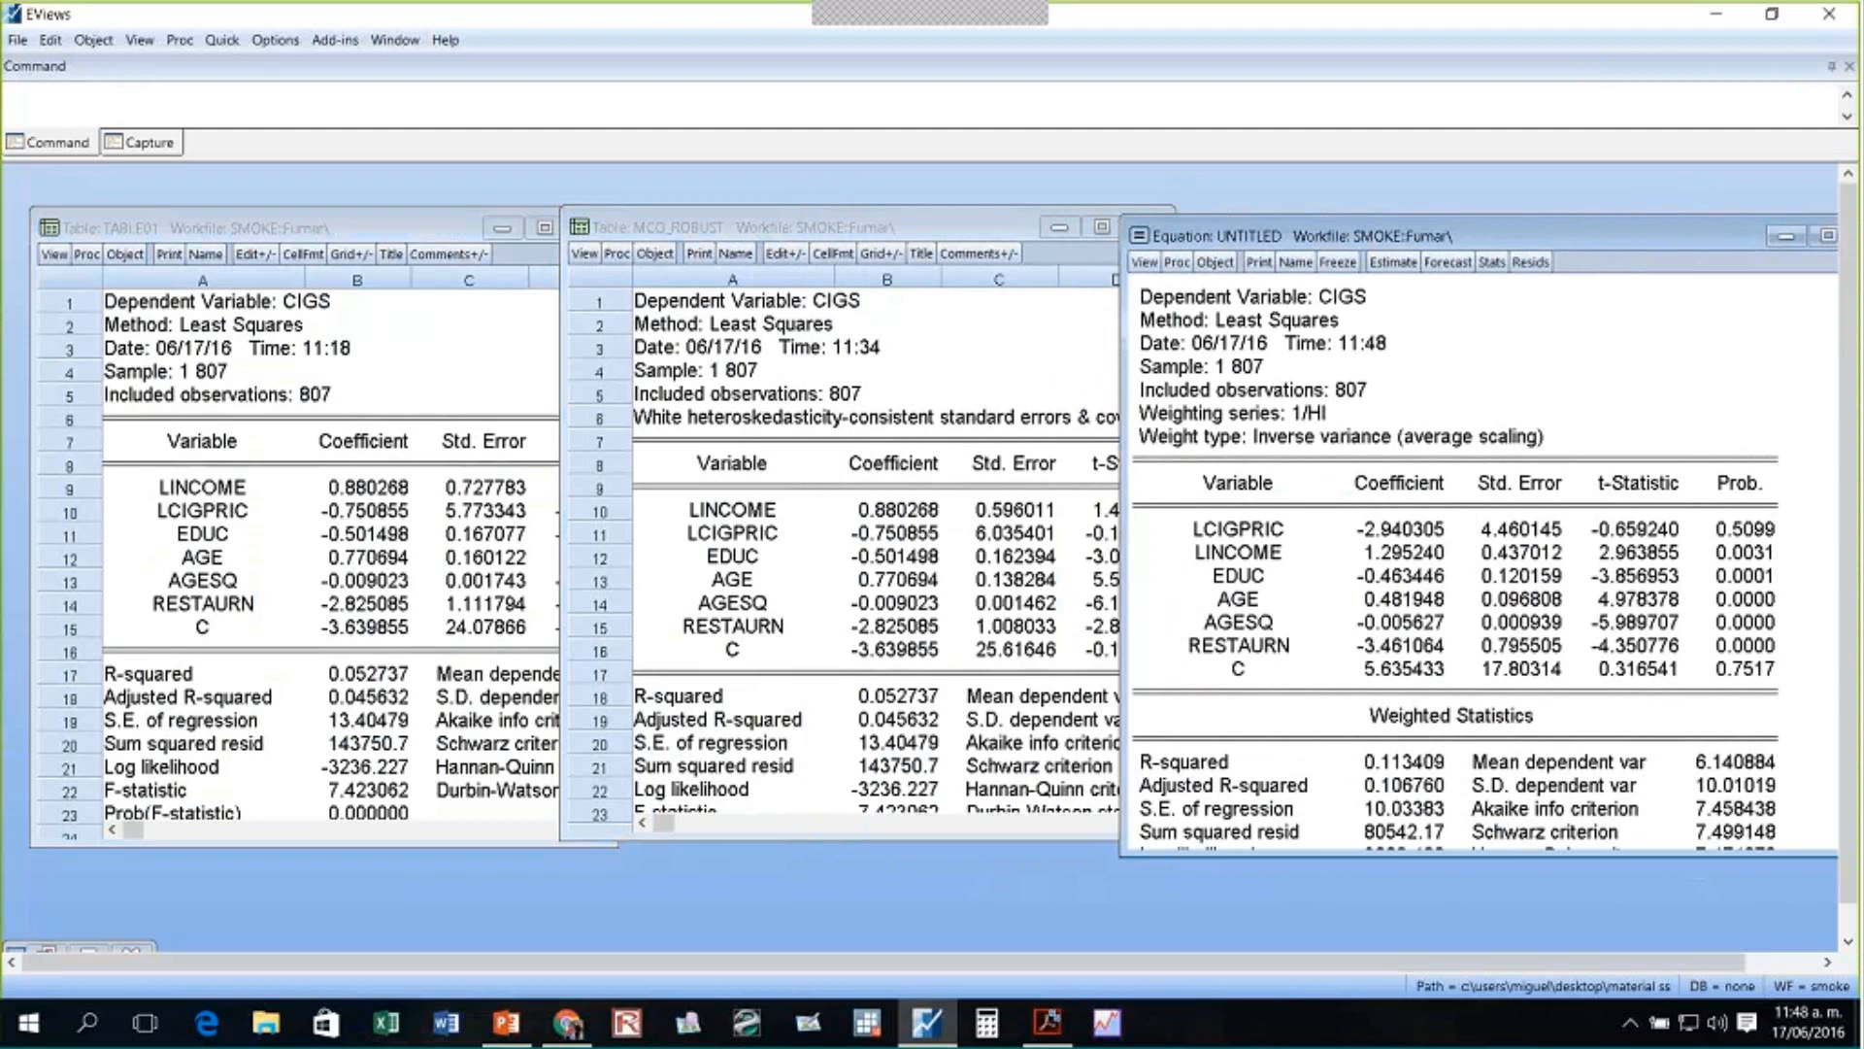
- Widen table01 to expose its probability column and compare the LINCOME probability with that of the weighted equation
{"action": "left_click", "coordinate": [835, 226]}
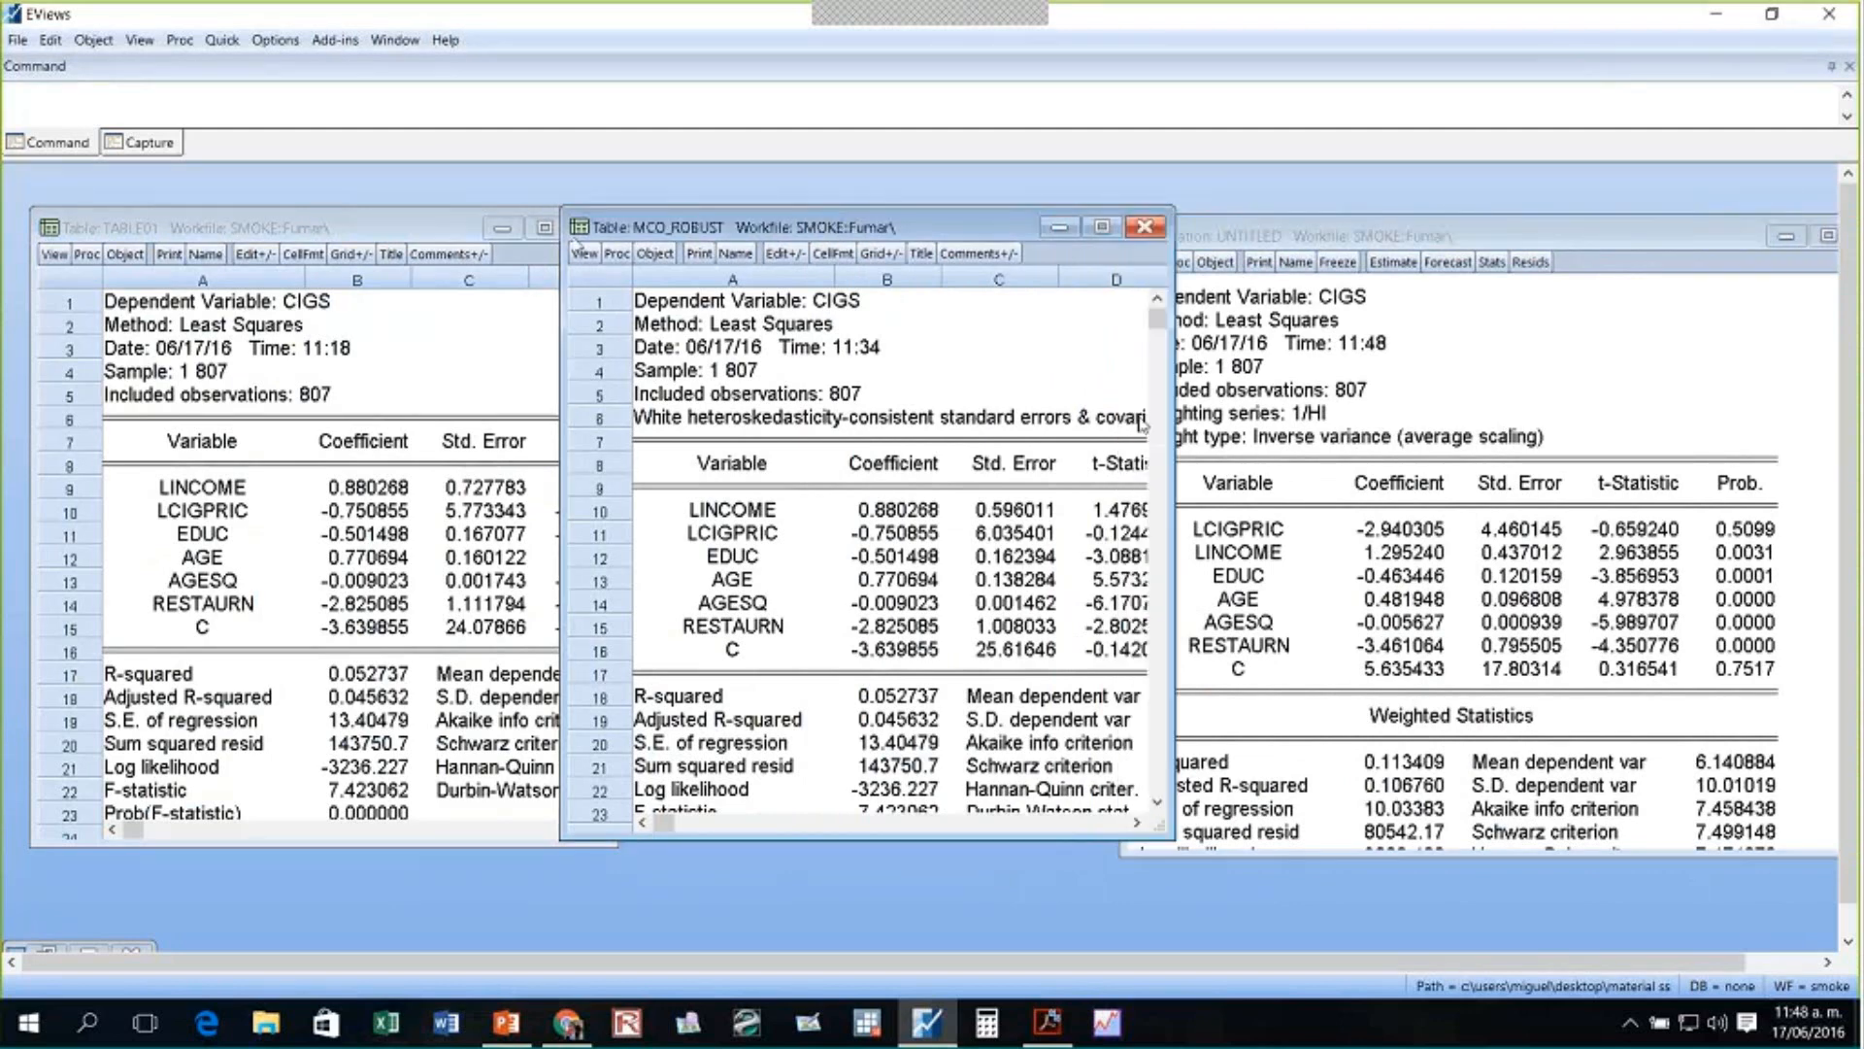
{"action": "left_click", "coordinate": [454, 238]}
{"action": "left_click_drag", "start_coordinate": [616, 505], "coordinate": [860, 504]}
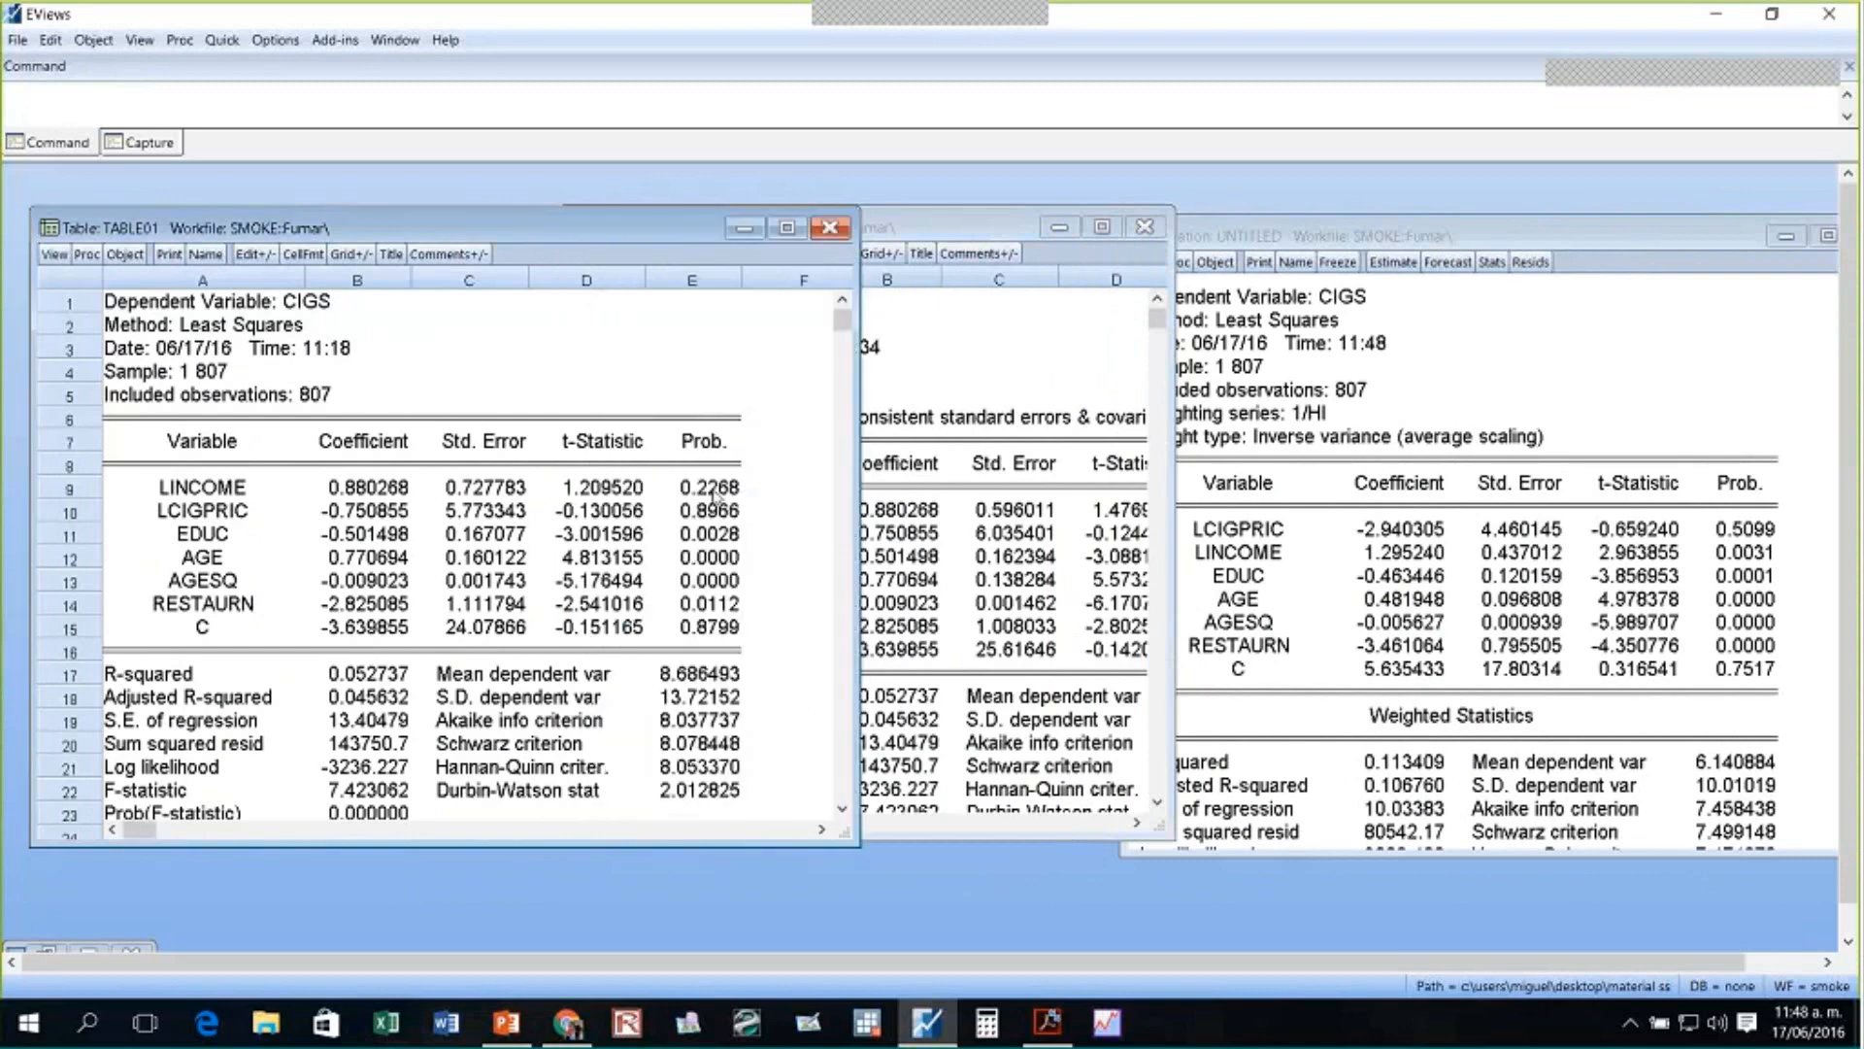
{"action": "left_click", "coordinate": [1745, 553]}
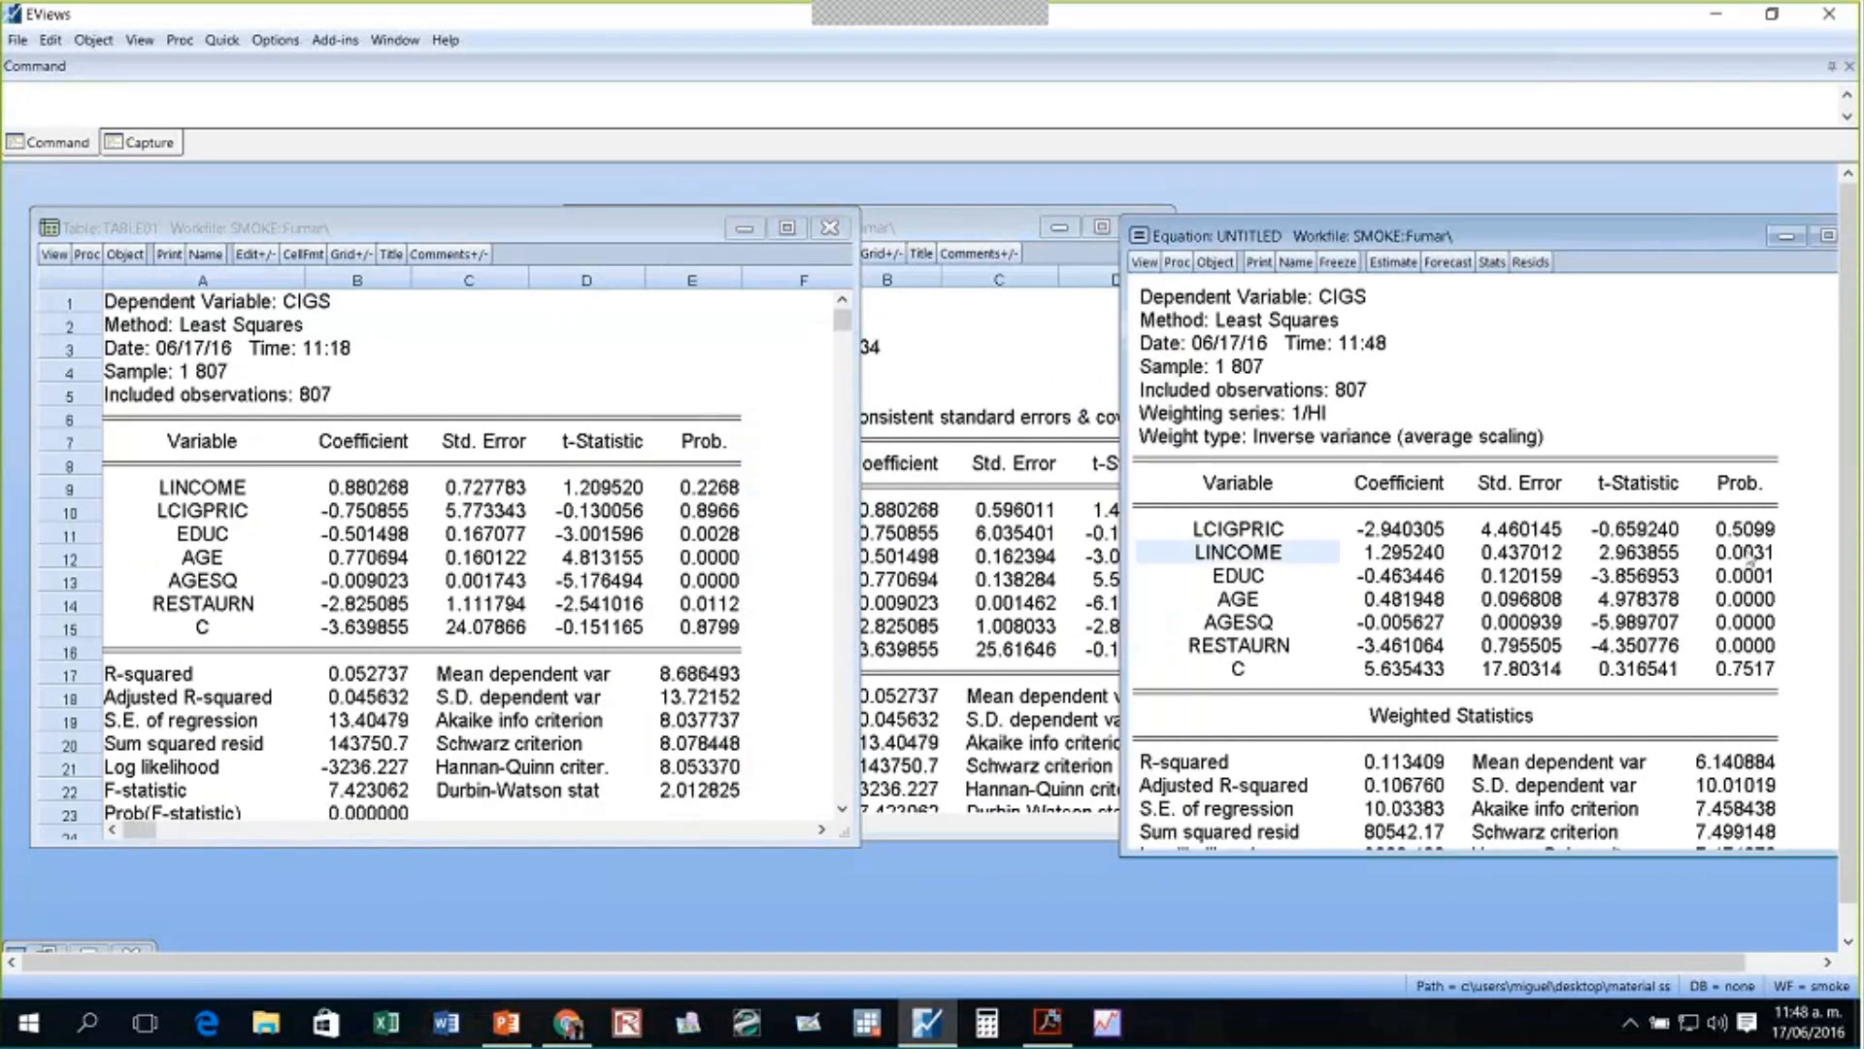
{"action": "left_click", "coordinate": [1745, 553]}
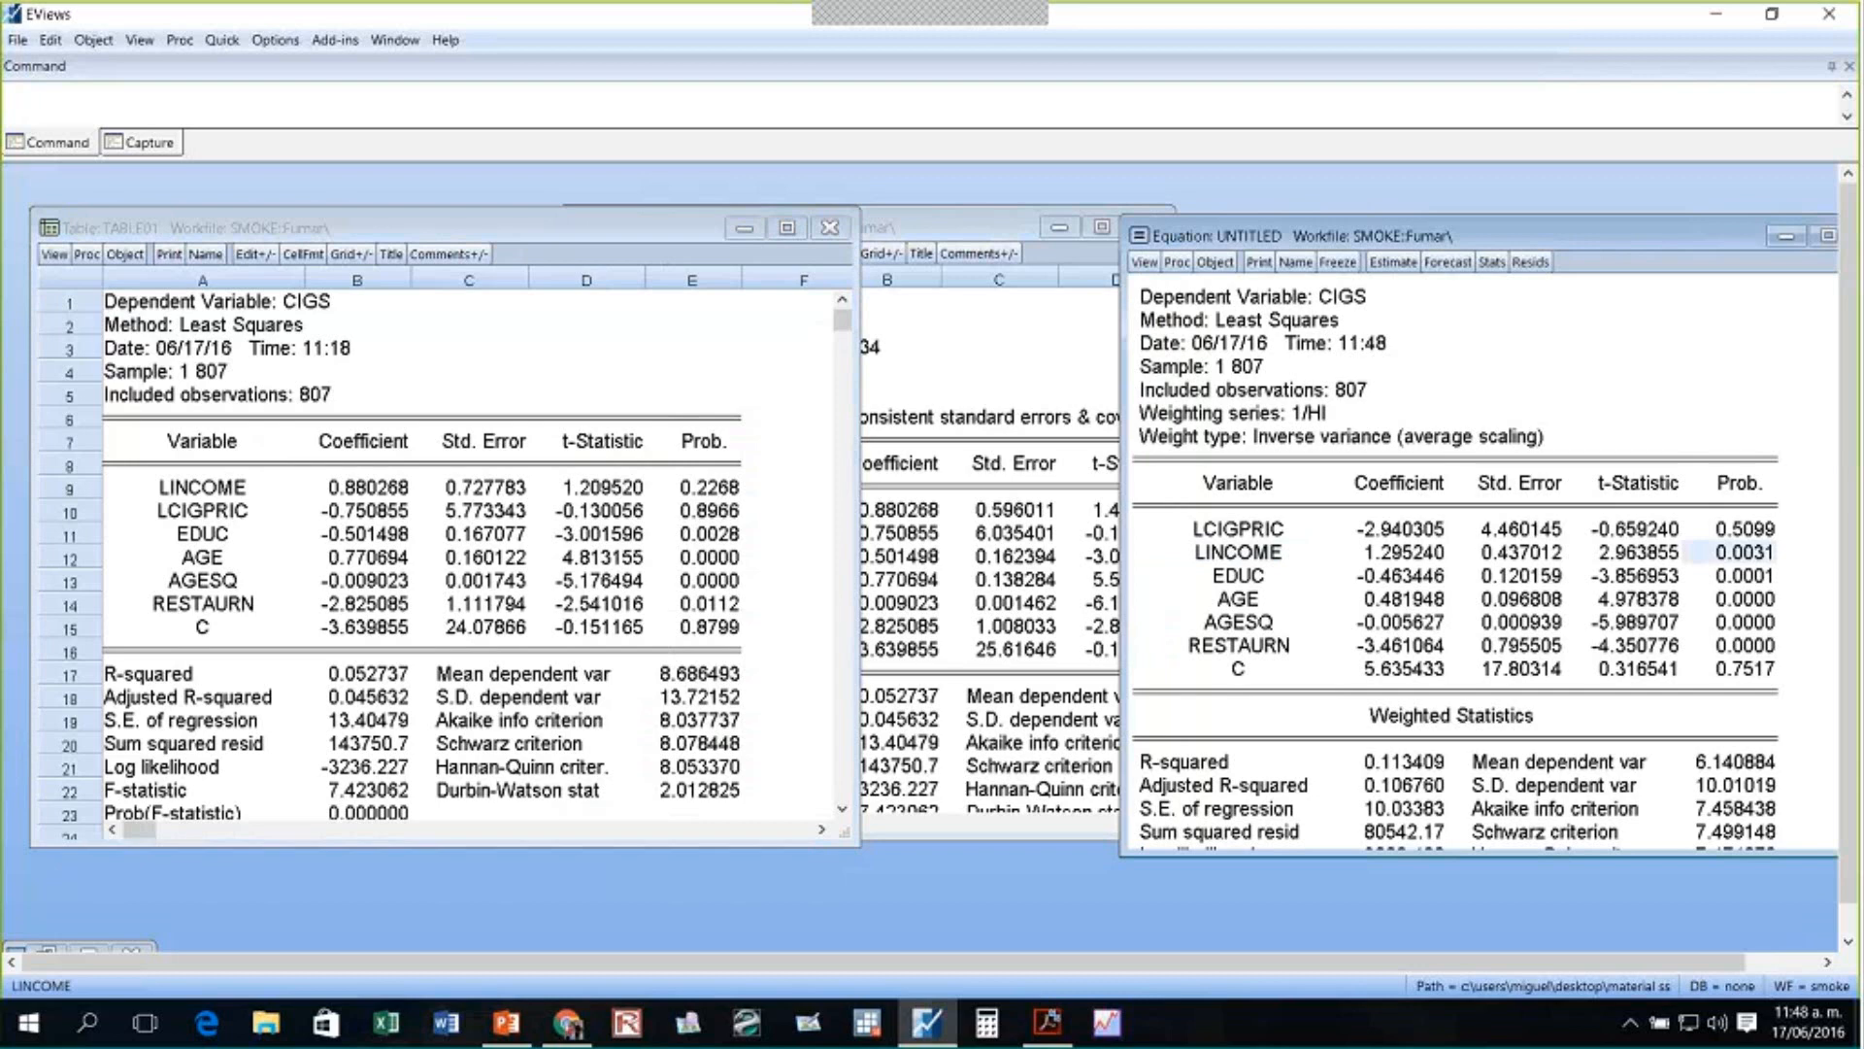
- Examine the weighted and unweighted statistics sections of the weighted equation output
{"action": "scroll", "coordinate": [1429, 599], "scroll_direction": "down", "scroll_amount": 2}
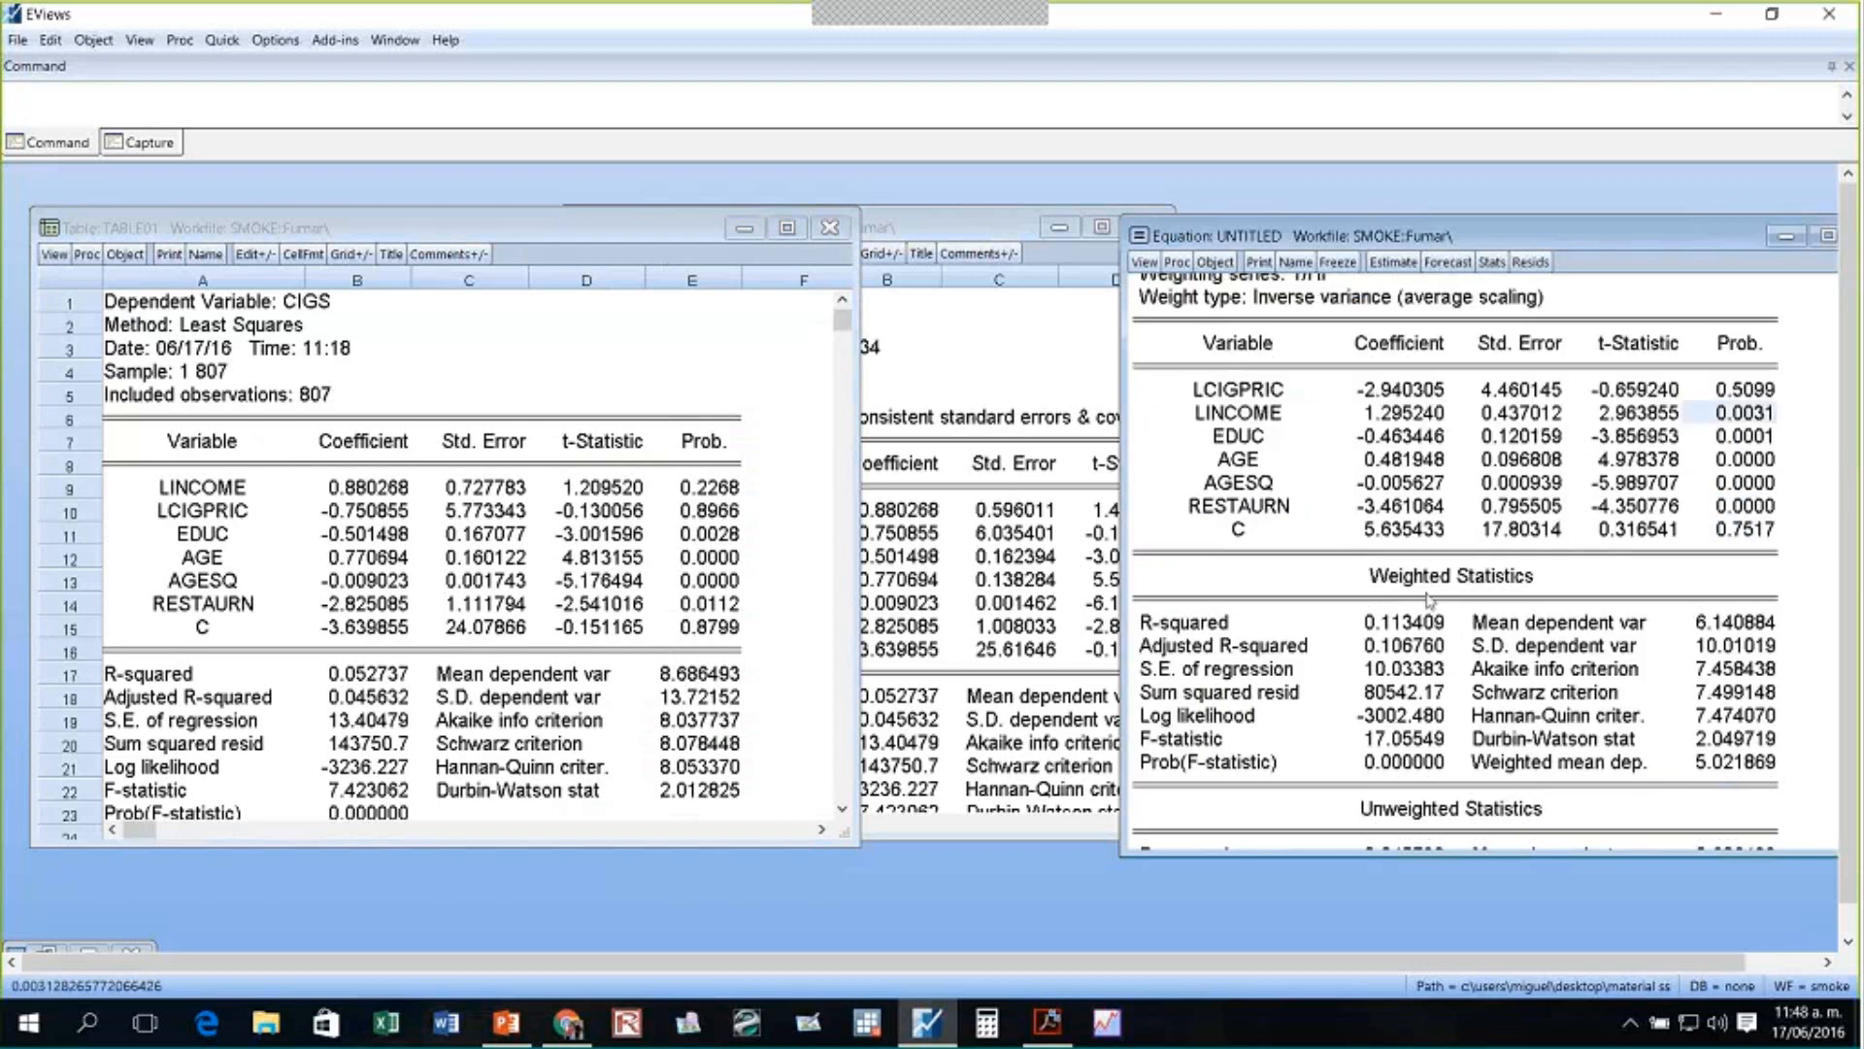
{"action": "left_click", "coordinate": [1427, 588]}
{"action": "scroll", "coordinate": [1398, 679], "scroll_direction": "down", "scroll_amount": 1}
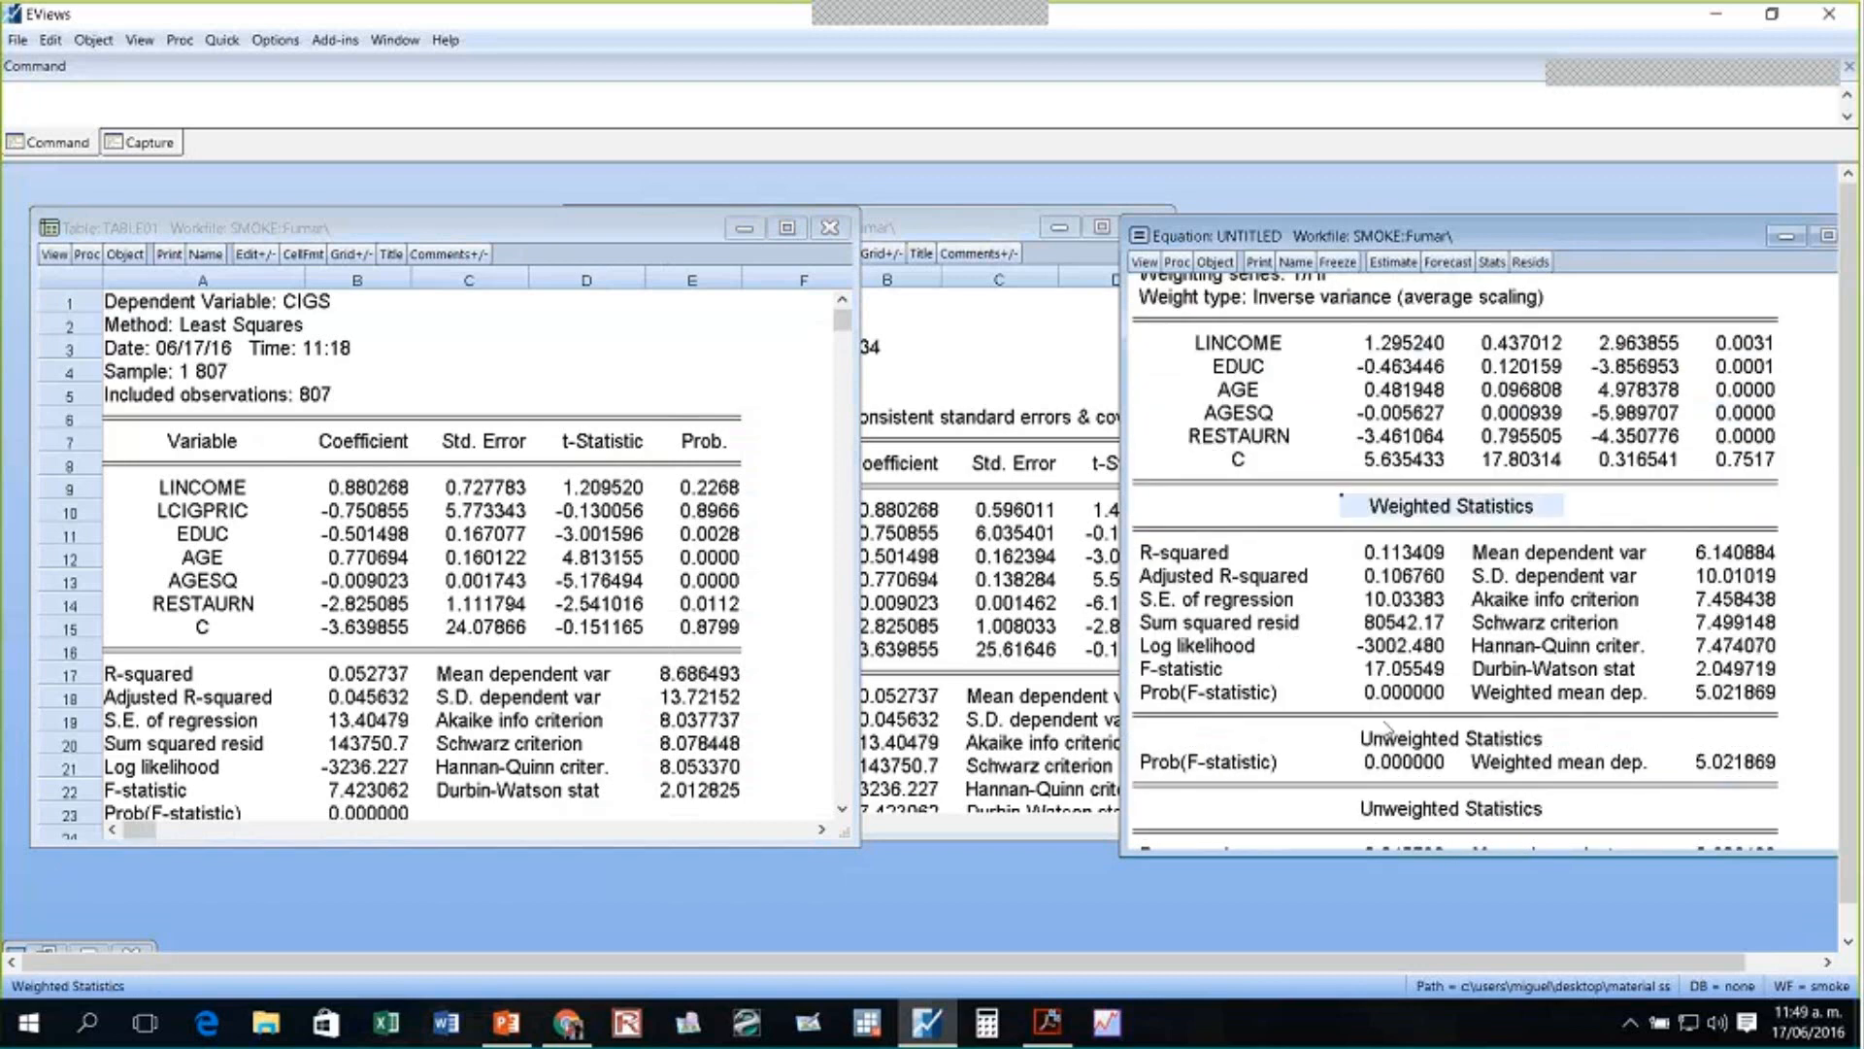
{"action": "scroll", "coordinate": [1376, 760], "scroll_direction": "down", "scroll_amount": 1}
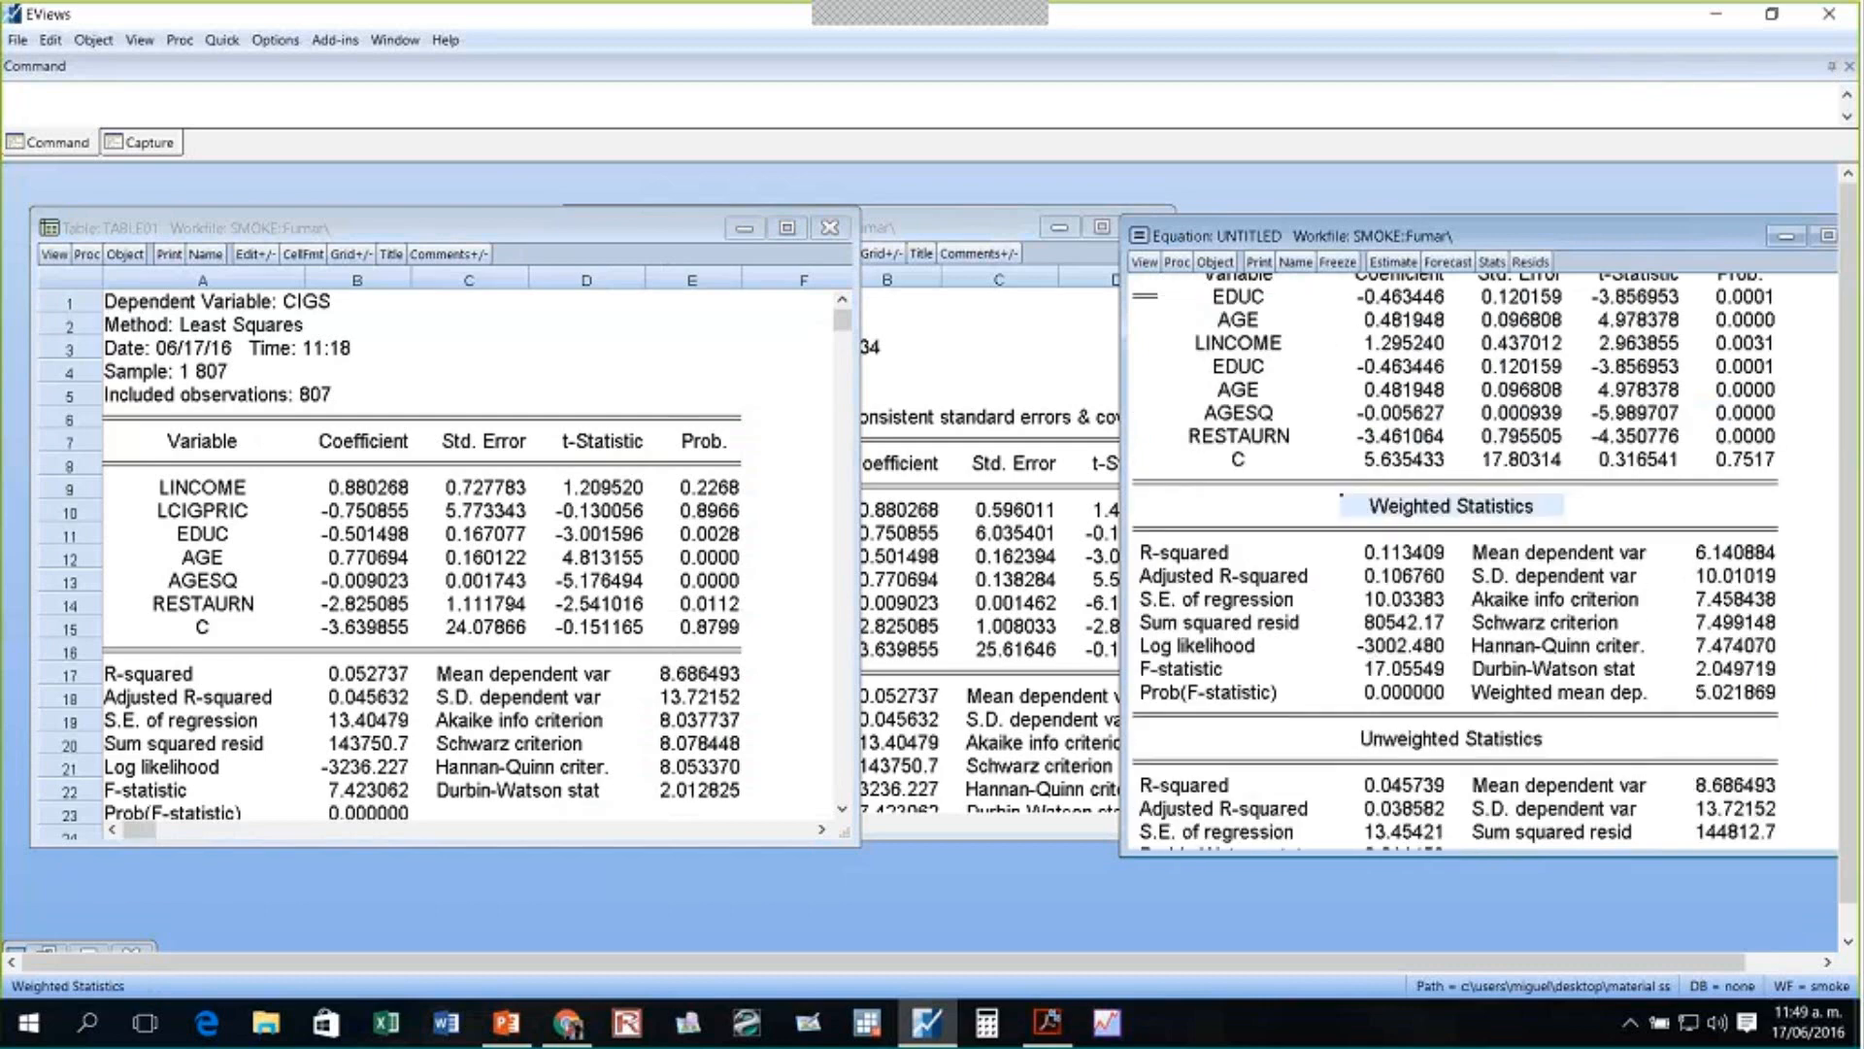
{"action": "scroll", "coordinate": [1407, 641], "scroll_direction": "up", "scroll_amount": 1}
{"action": "scroll", "coordinate": [1419, 614], "scroll_direction": "up", "scroll_amount": 4}
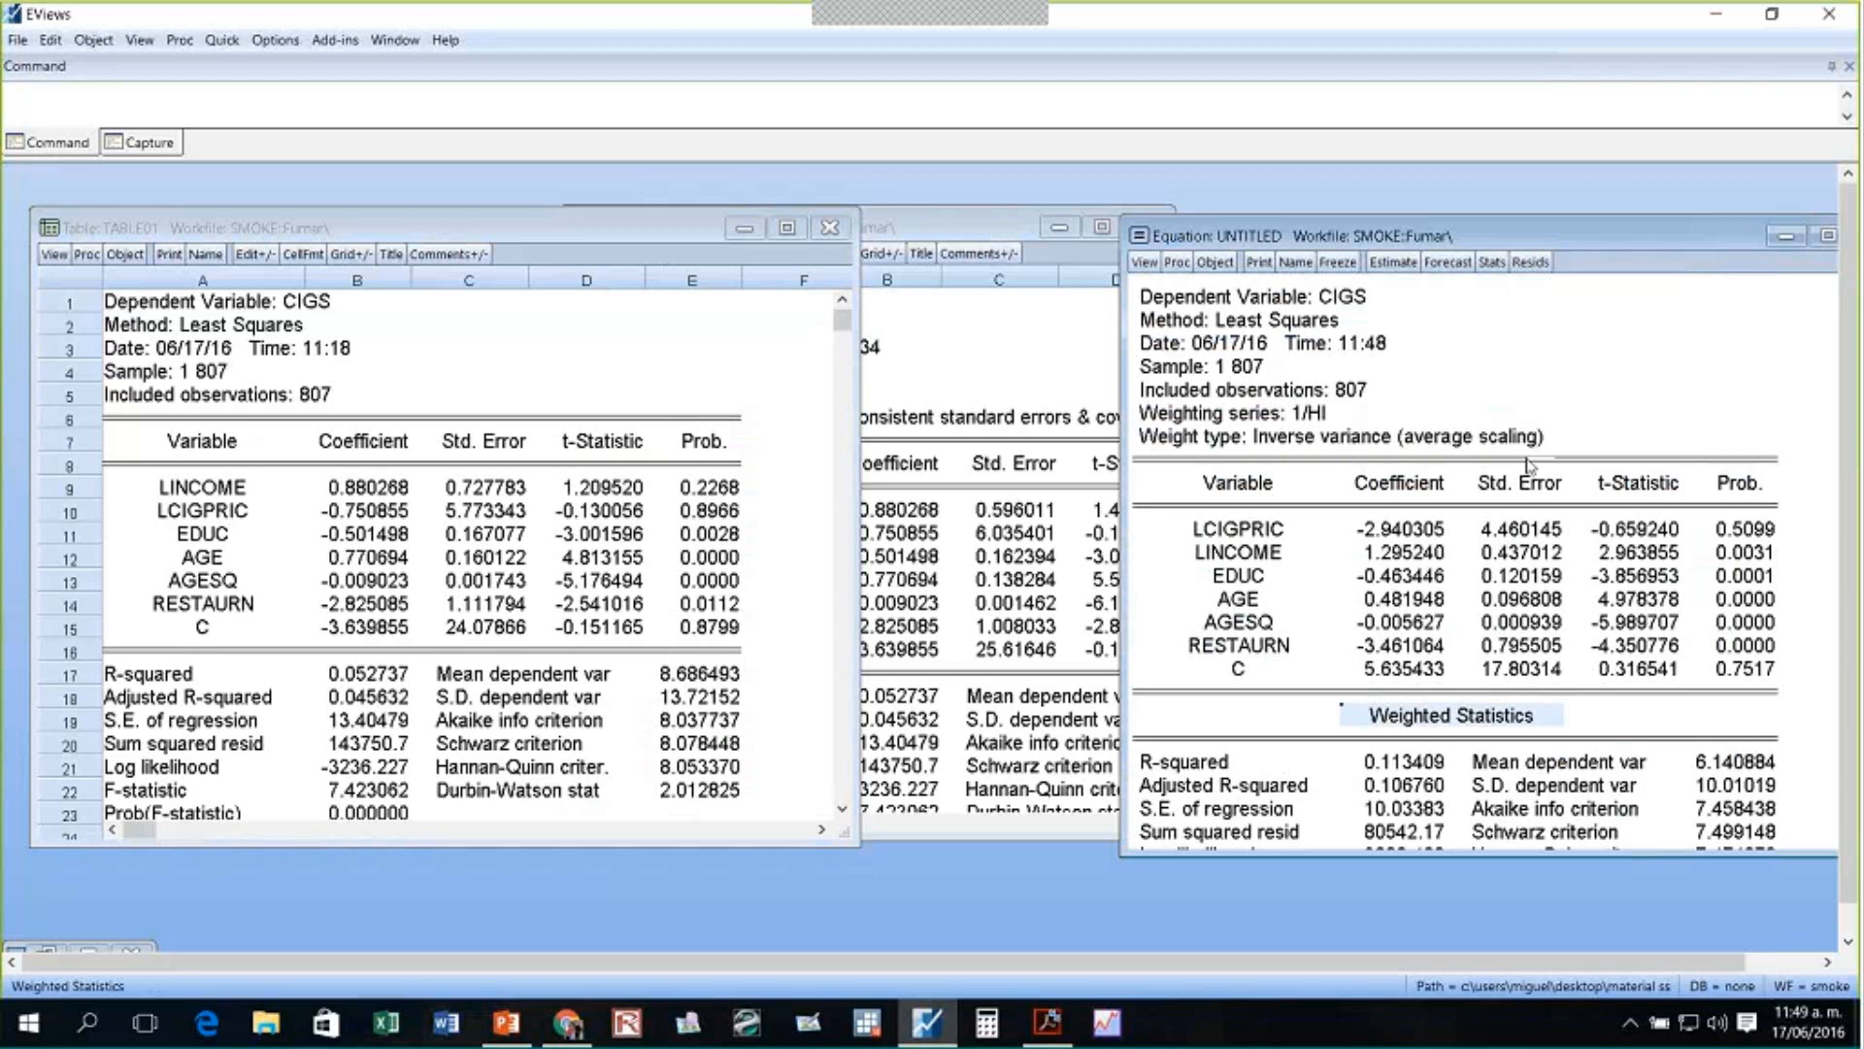
- Re-estimate the weighted equation with the Huber-White covariance method, keeping the inverse variance weights 1/hi
{"action": "left_click", "coordinate": [1394, 262]}
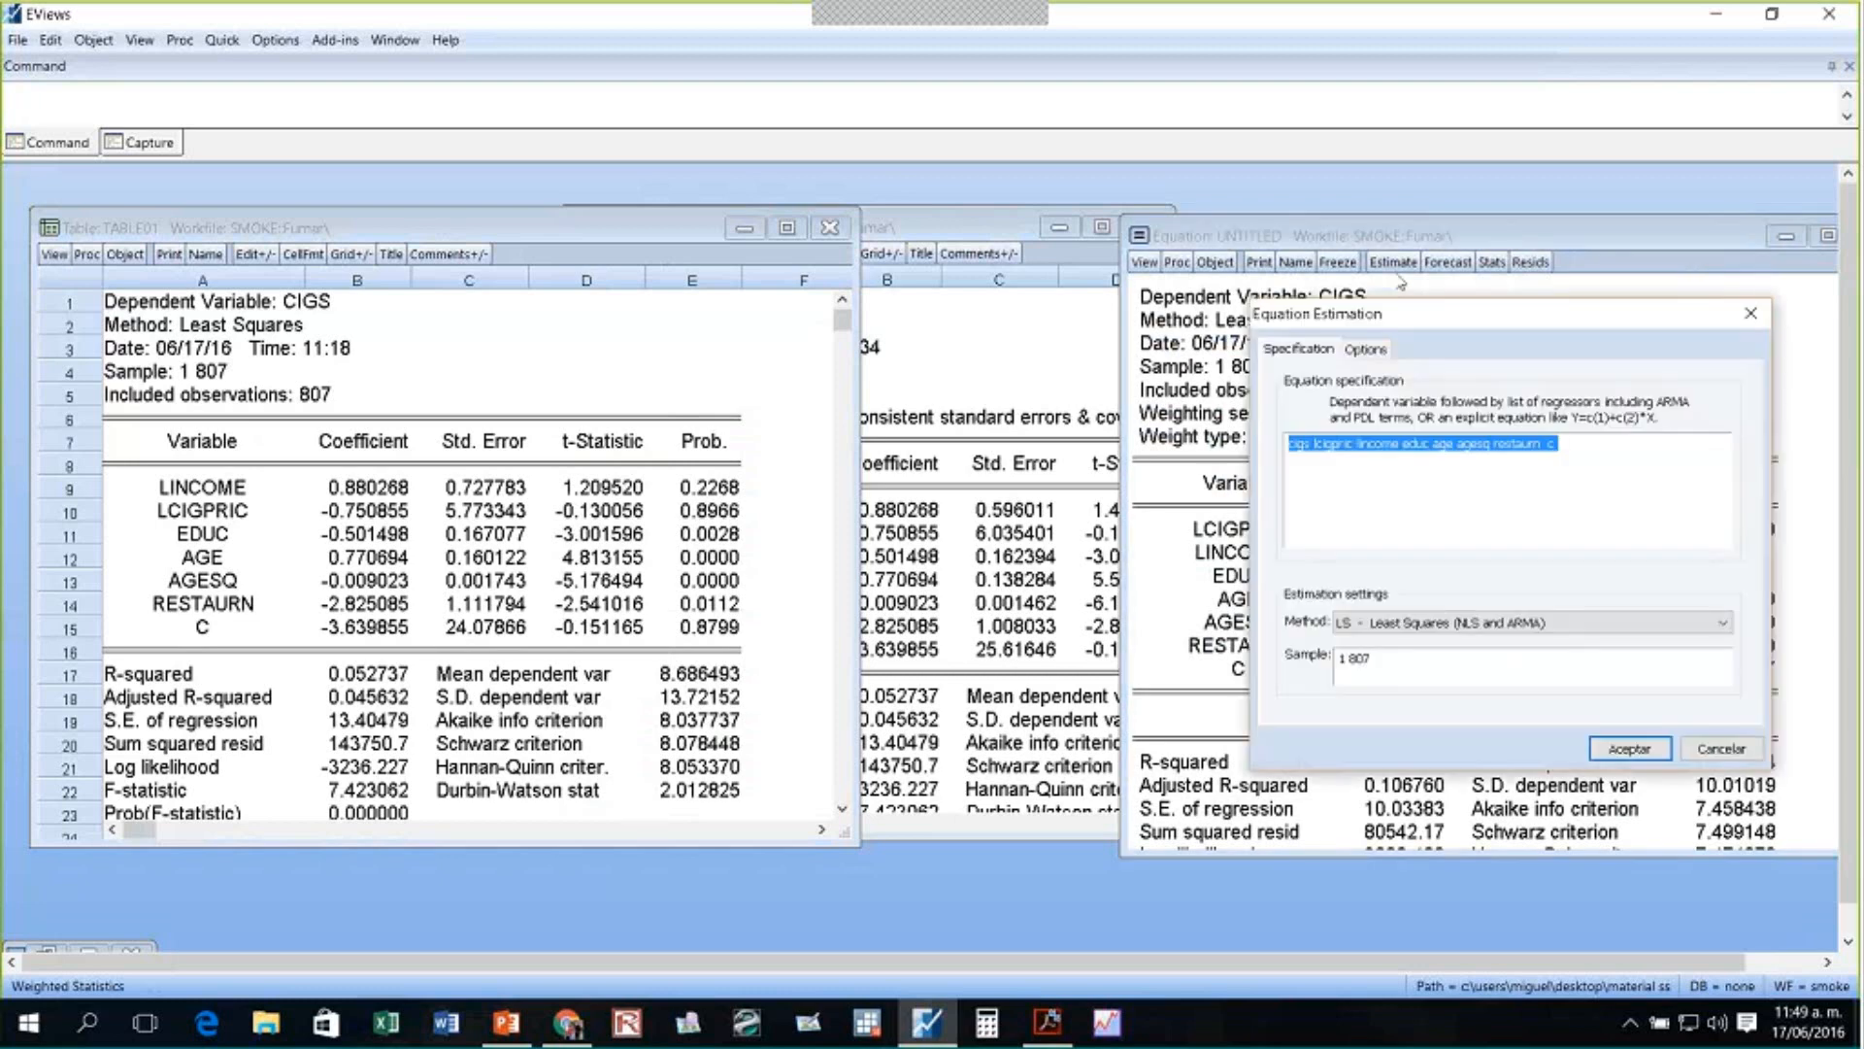
{"action": "left_click", "coordinate": [1365, 348]}
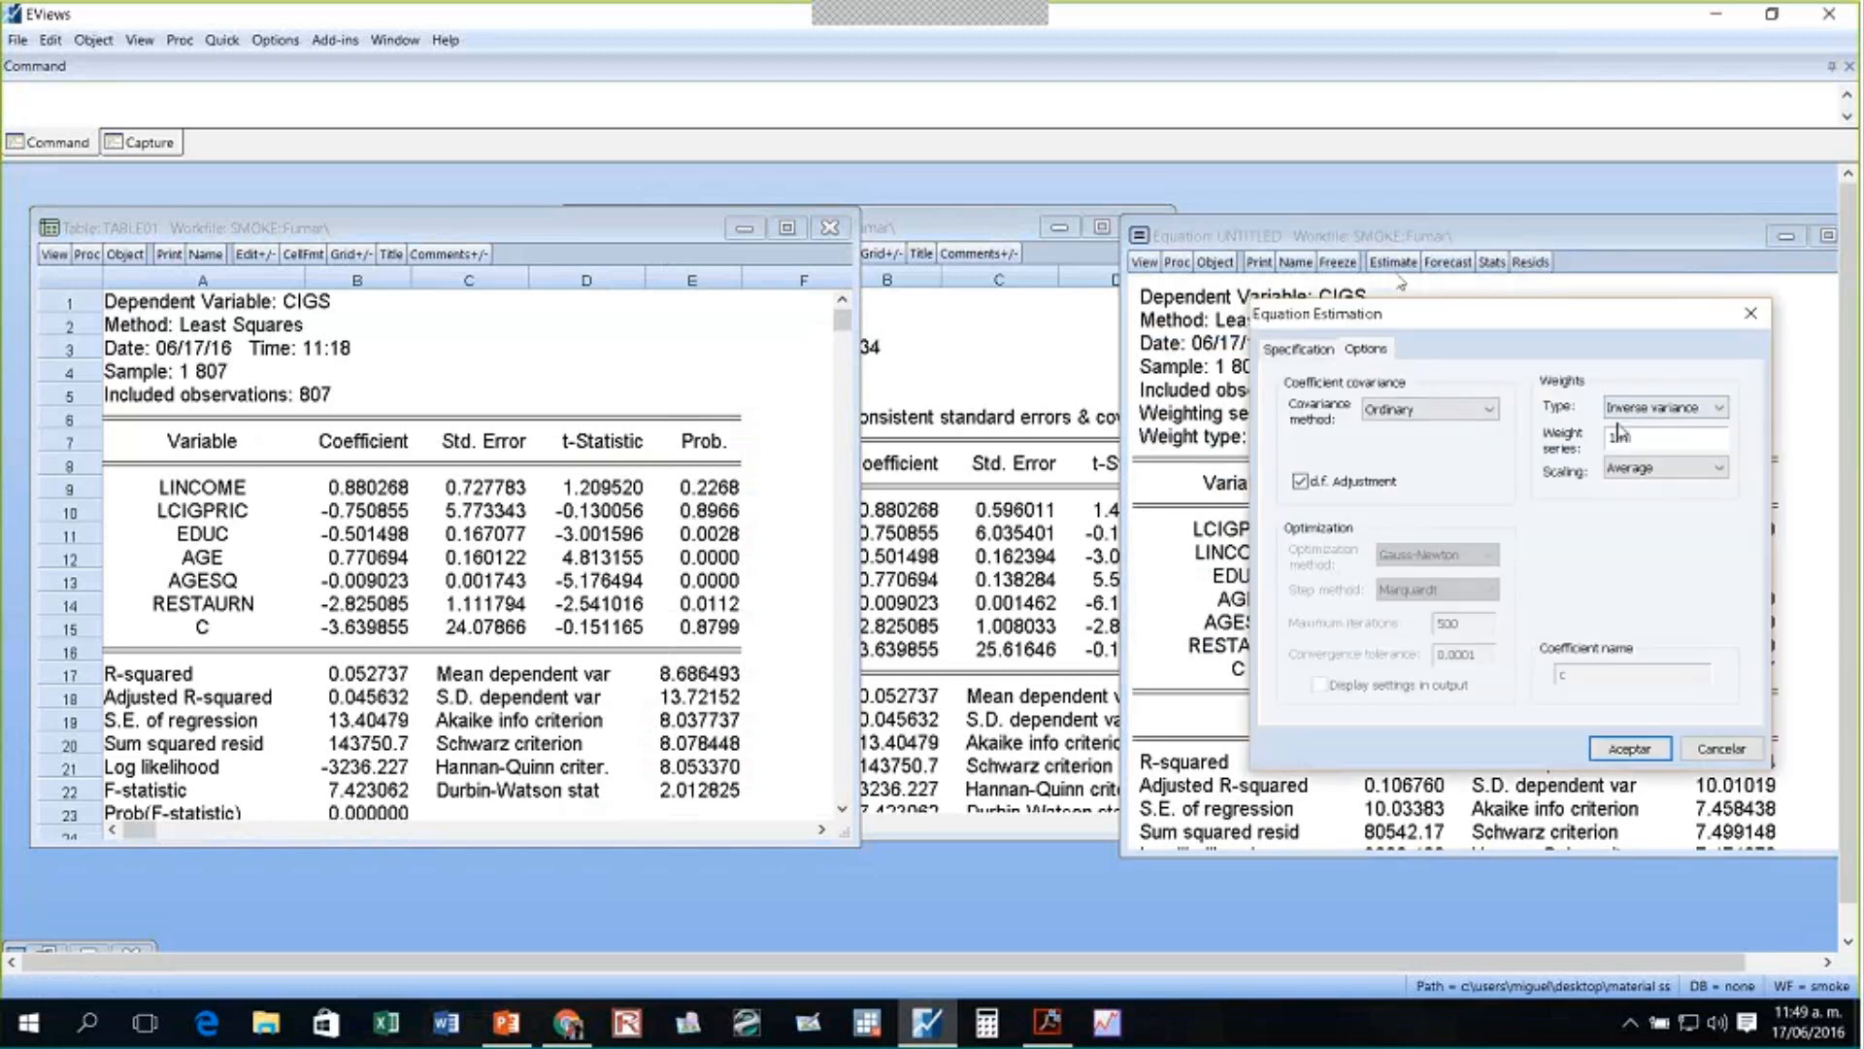
{"action": "left_click", "coordinate": [1489, 409]}
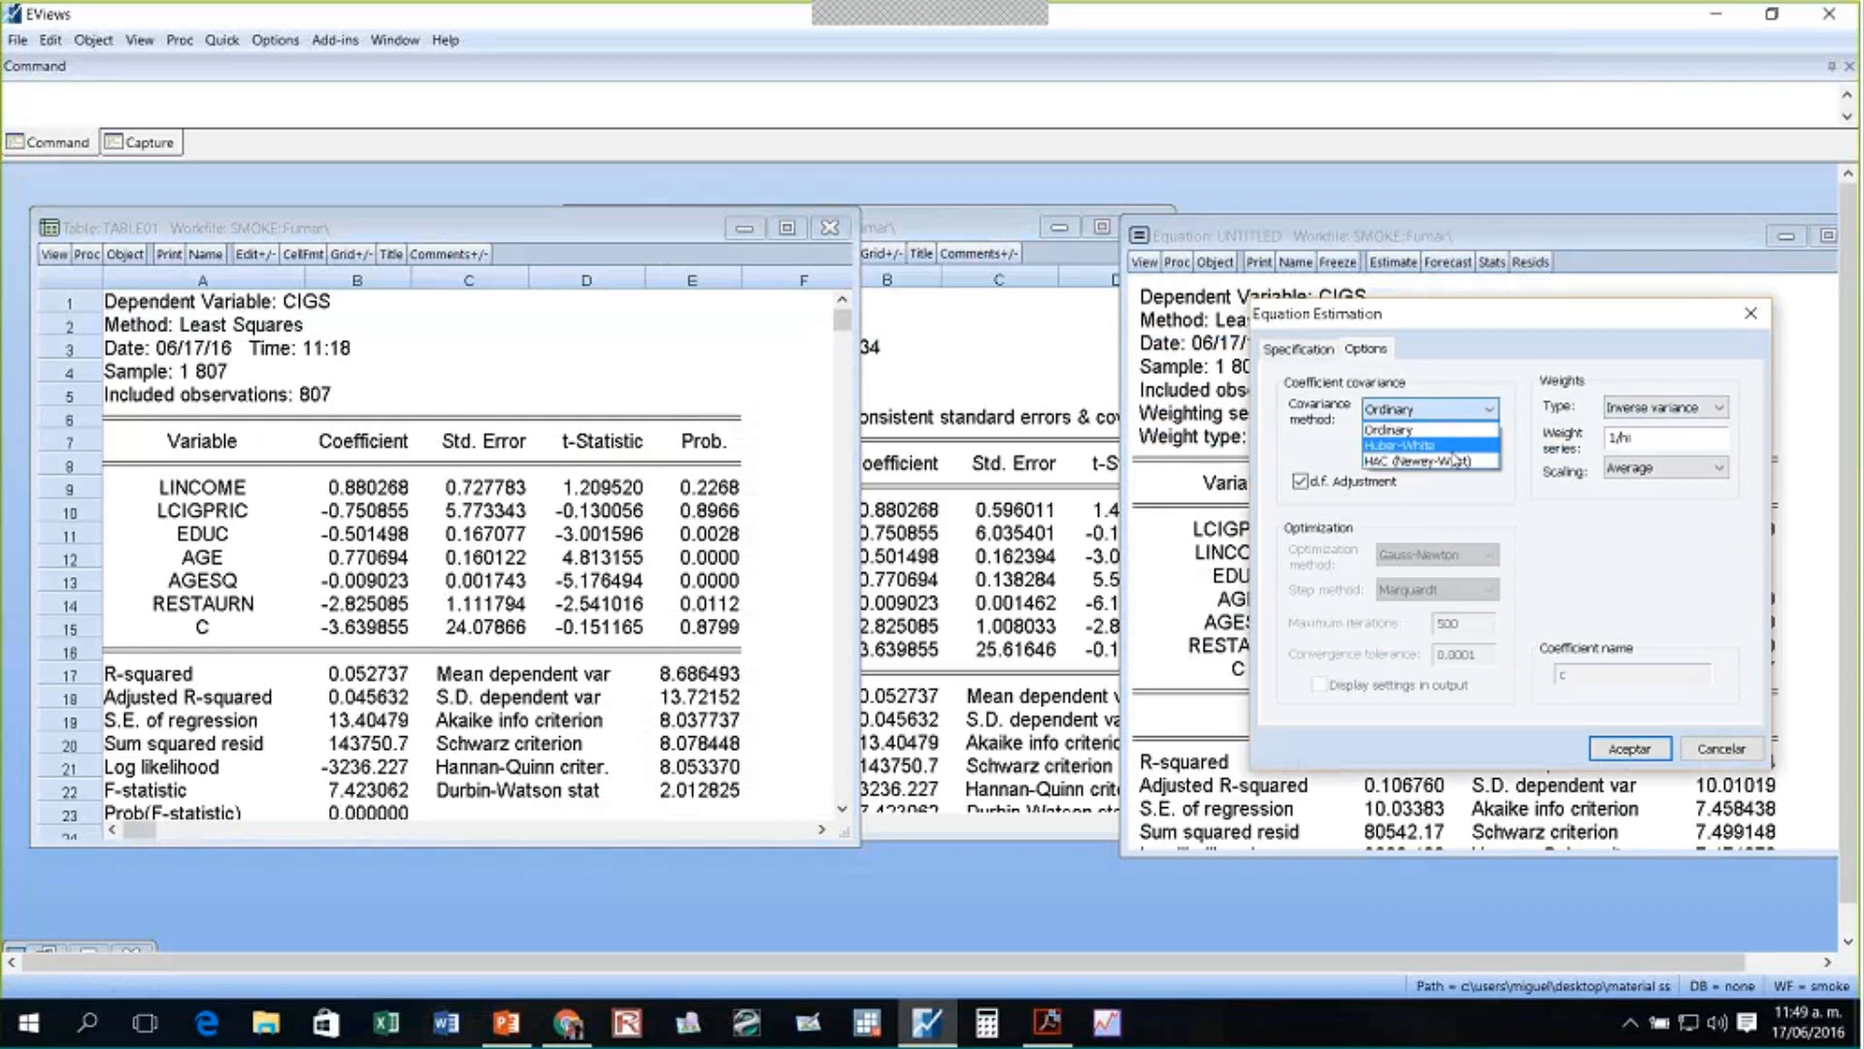
{"action": "left_click", "coordinate": [1406, 445]}
{"action": "left_click", "coordinate": [1628, 748]}
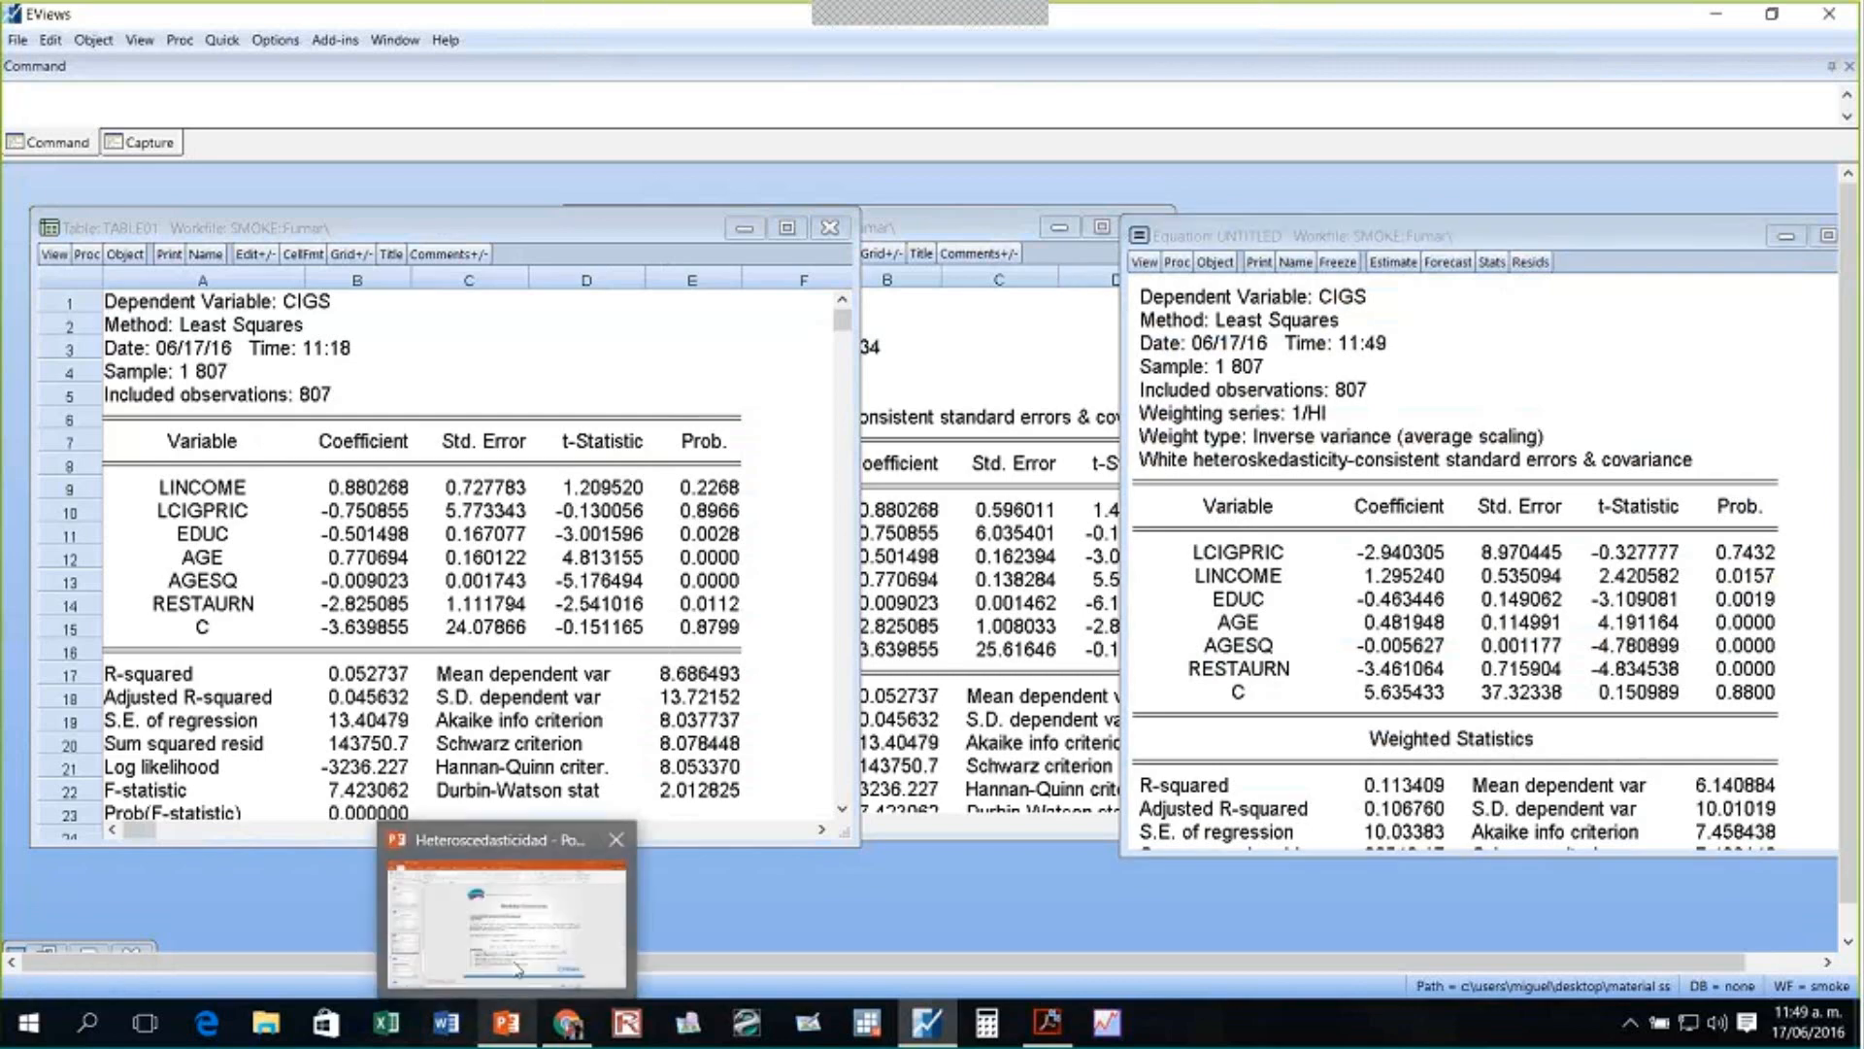
- Switch to the PowerPoint presentation, show slide 16 "Medidas Correctivas" full screen and advance to the "Conclusiones" slide
{"action": "left_click", "coordinate": [502, 903]}
{"action": "left_click", "coordinate": [191, 857]}
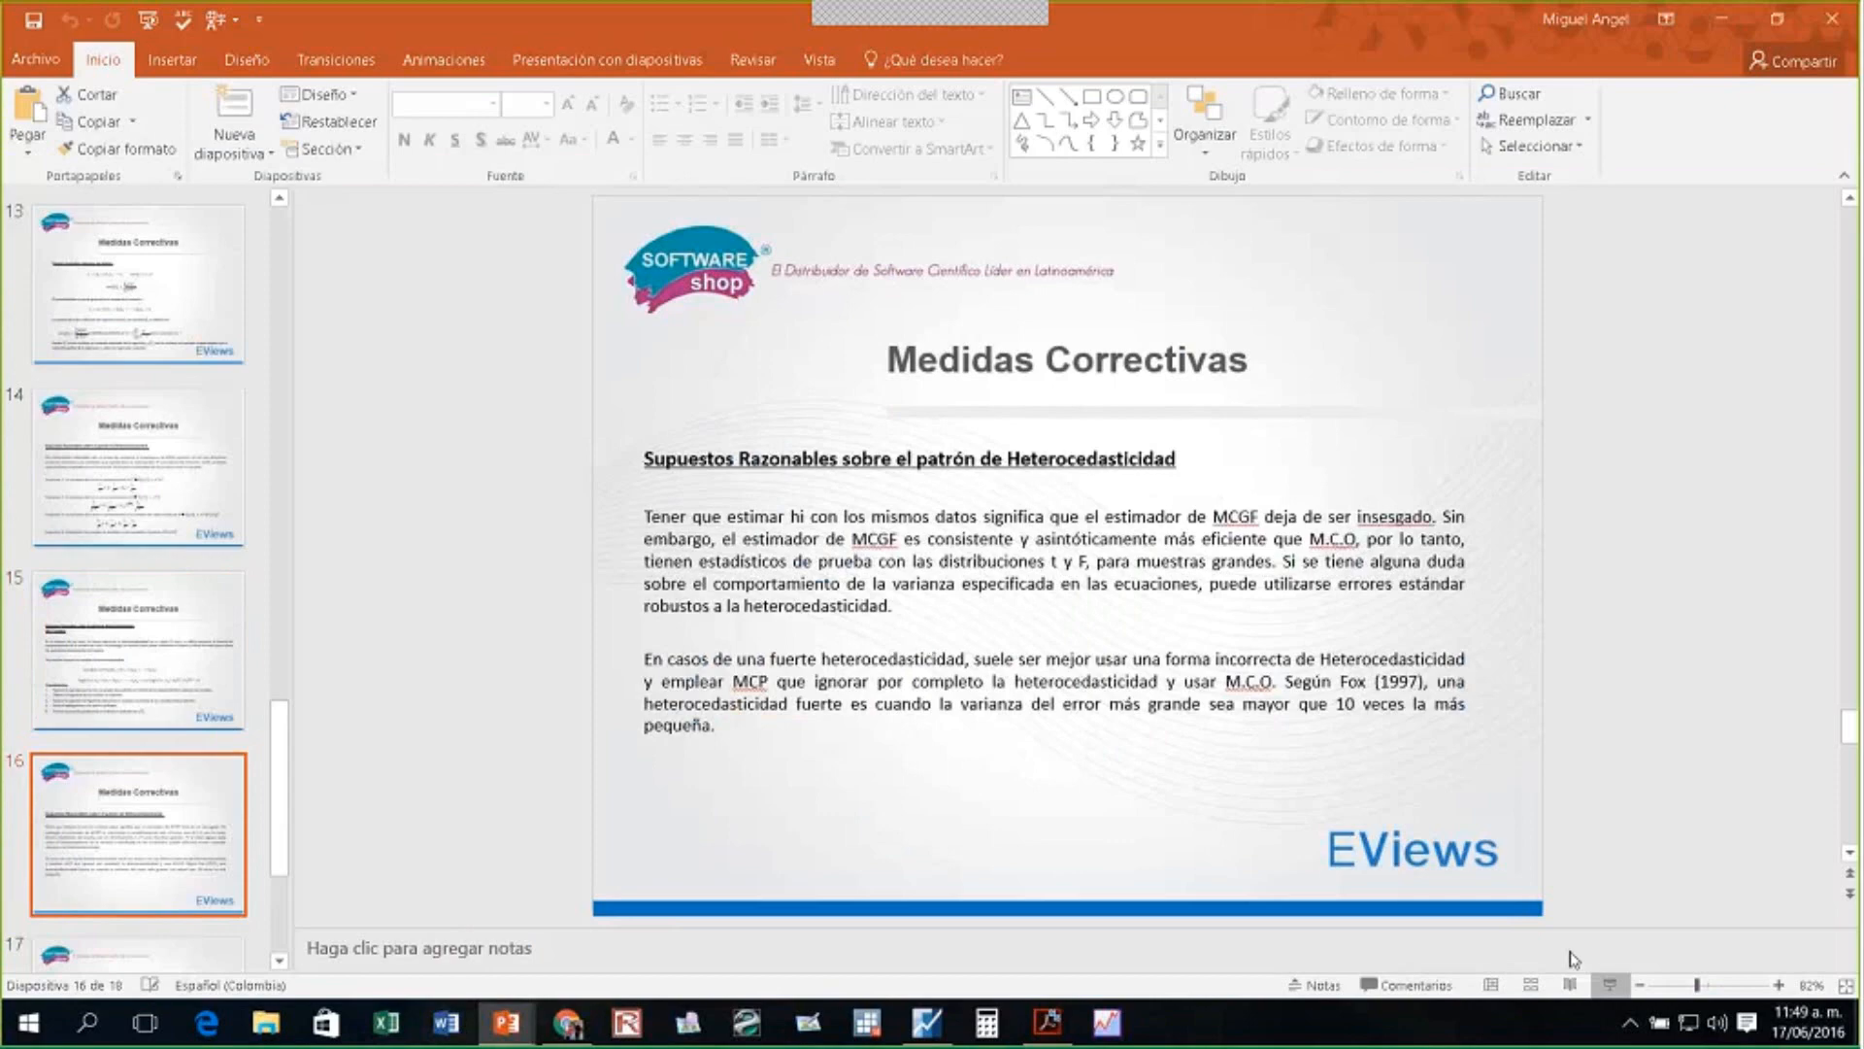
{"action": "left_click", "coordinate": [1610, 984]}
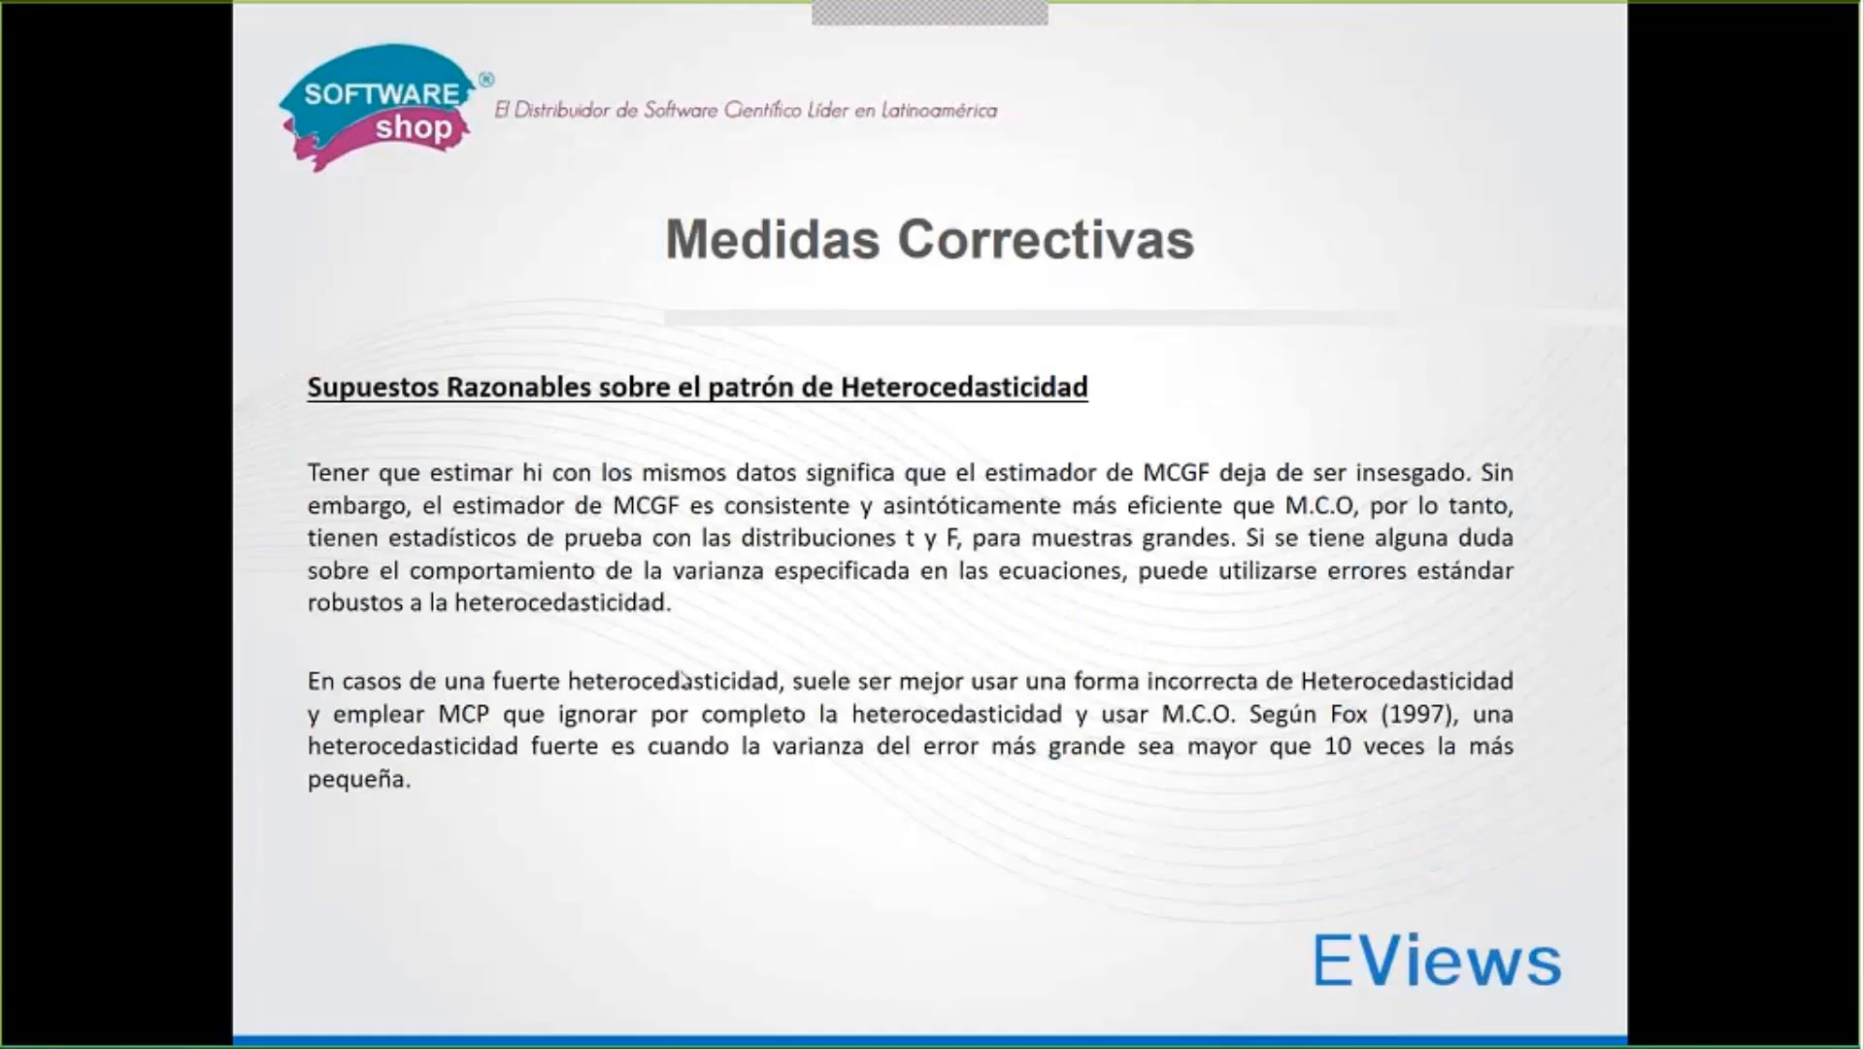
{"action": "left_click", "coordinate": [682, 677]}
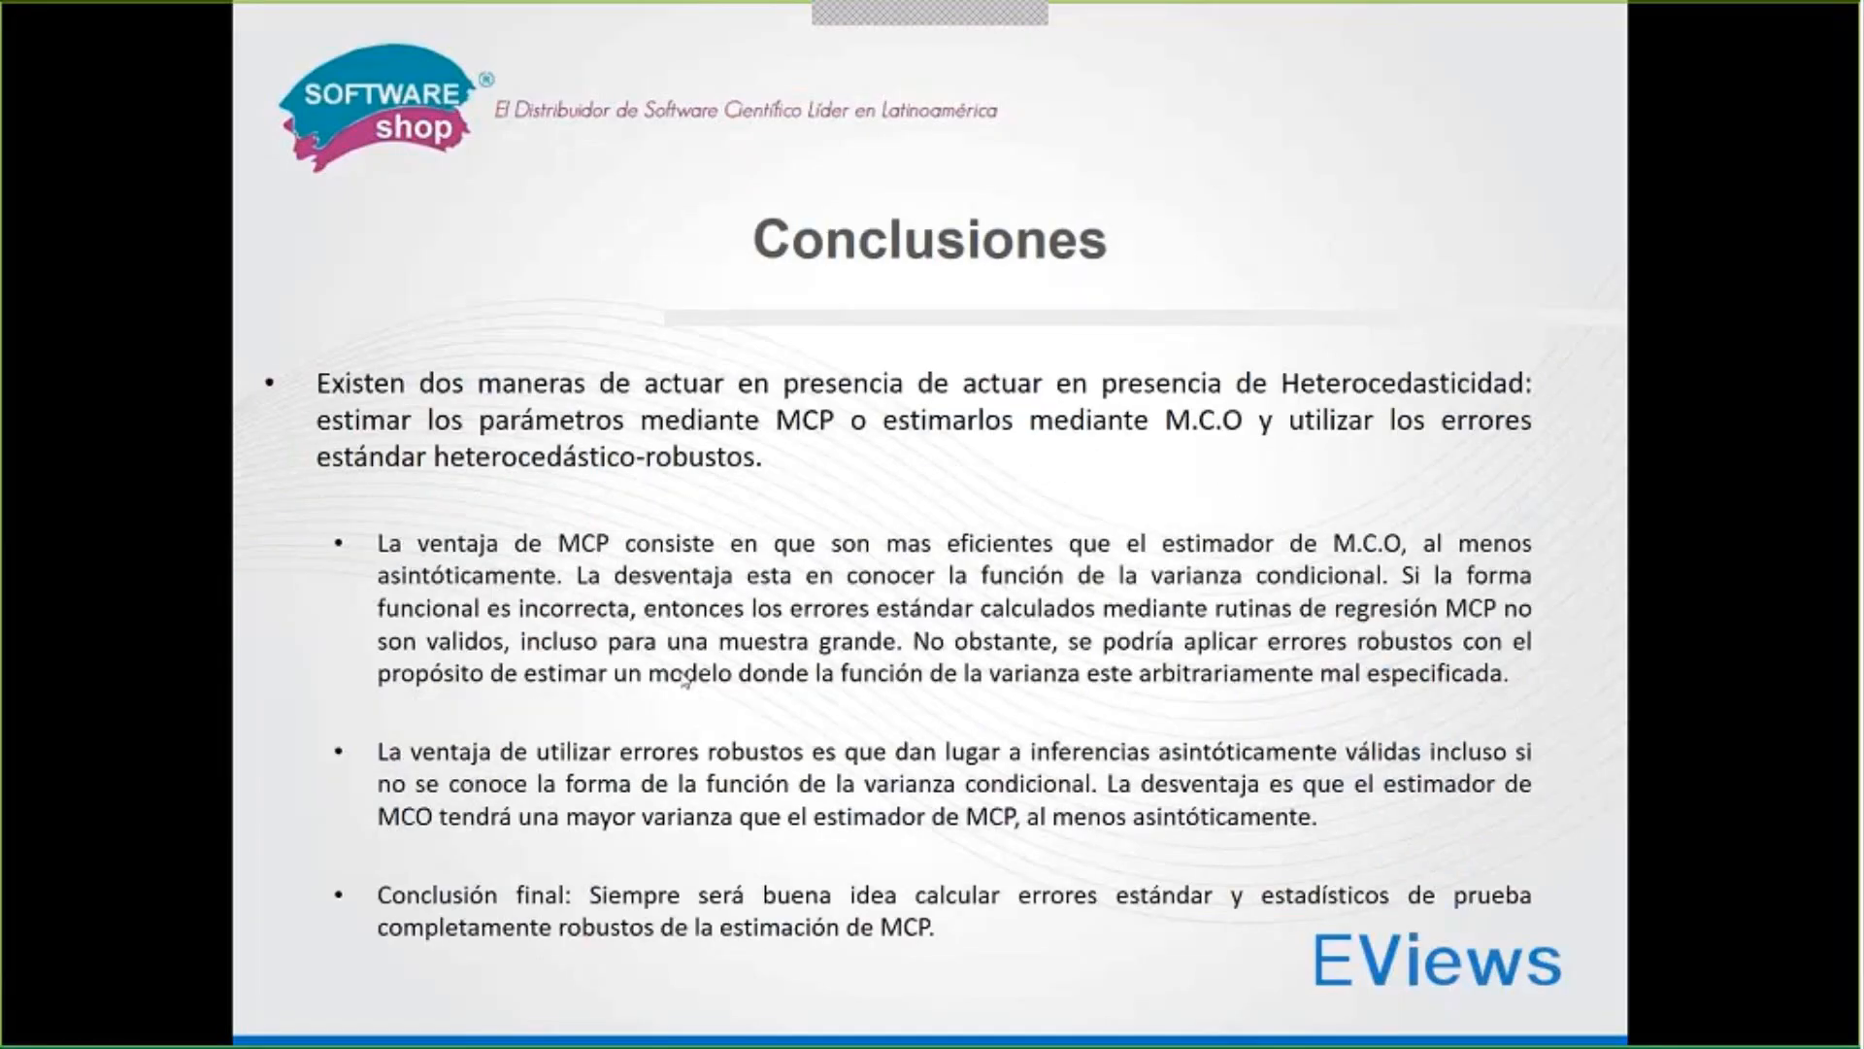
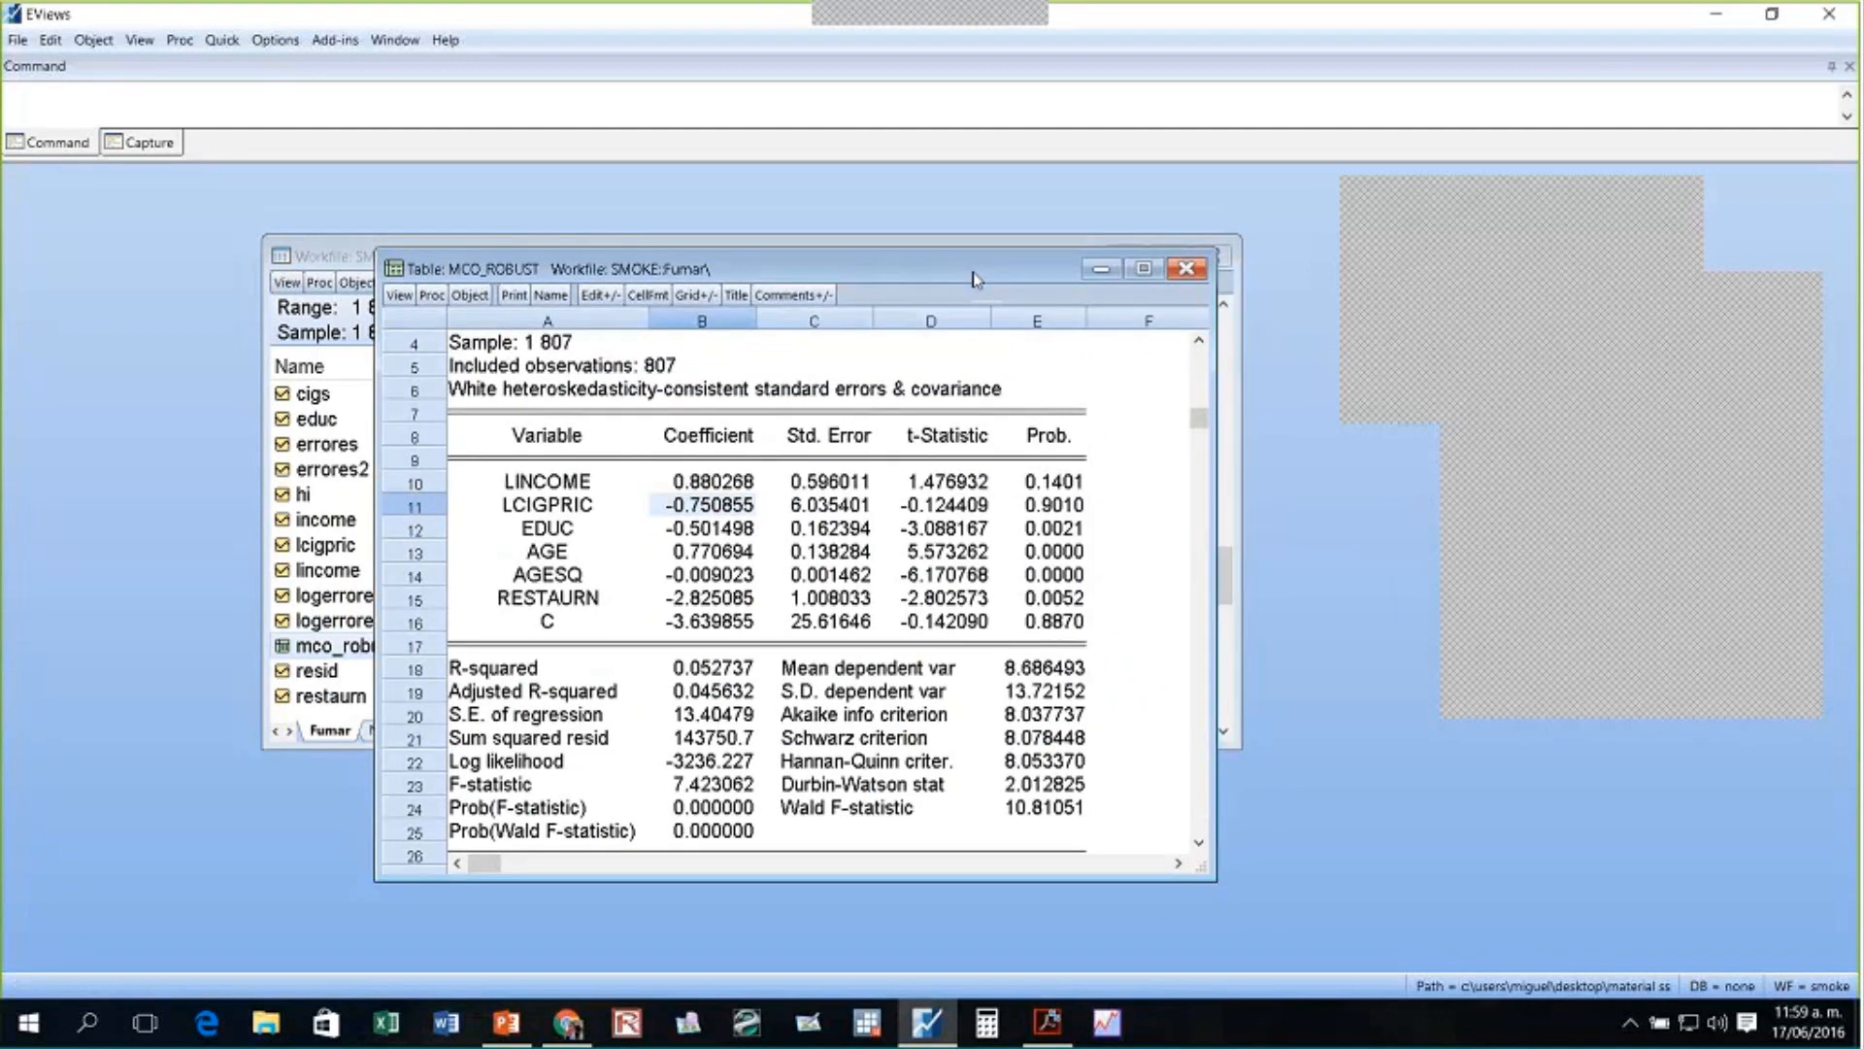
- Examine the regressors in the mco_robust table, focusing on the probability of LCIGPRIC
{"action": "left_click", "coordinate": [1049, 506]}
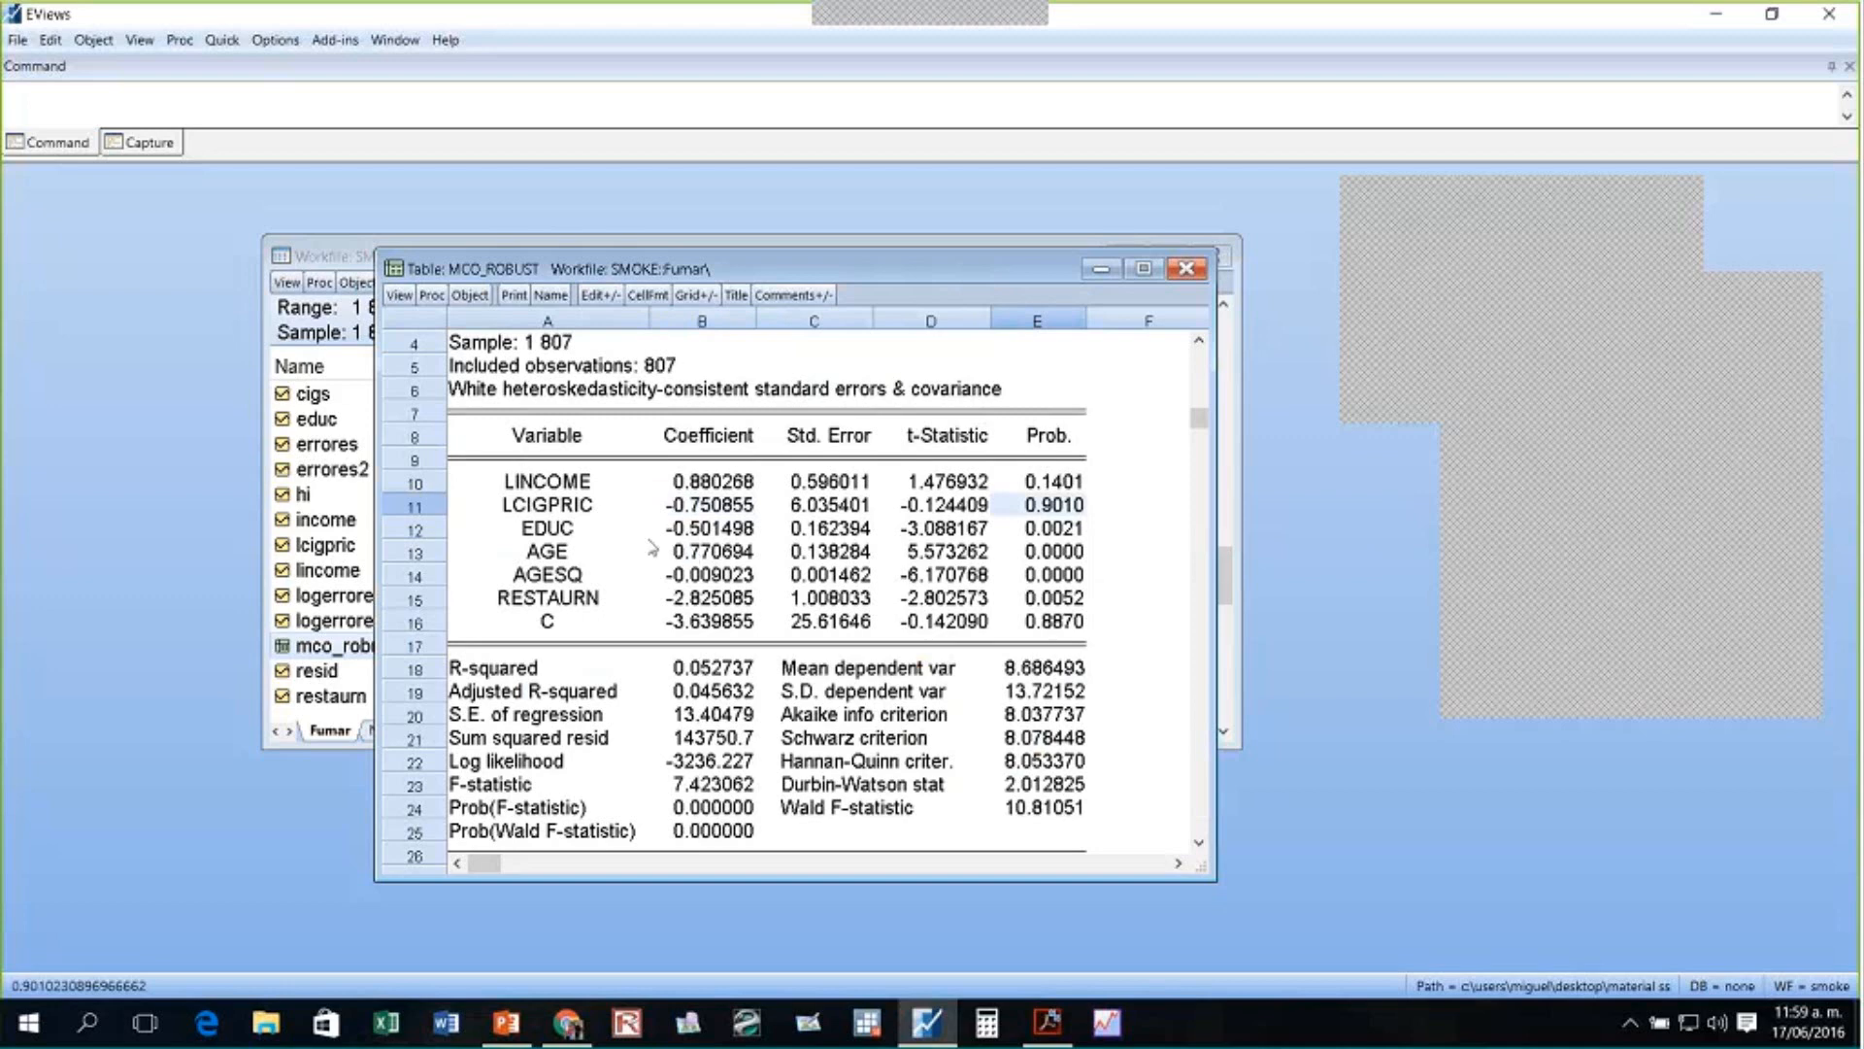
{"action": "scroll", "coordinate": [652, 549], "scroll_direction": "up", "scroll_amount": 1}
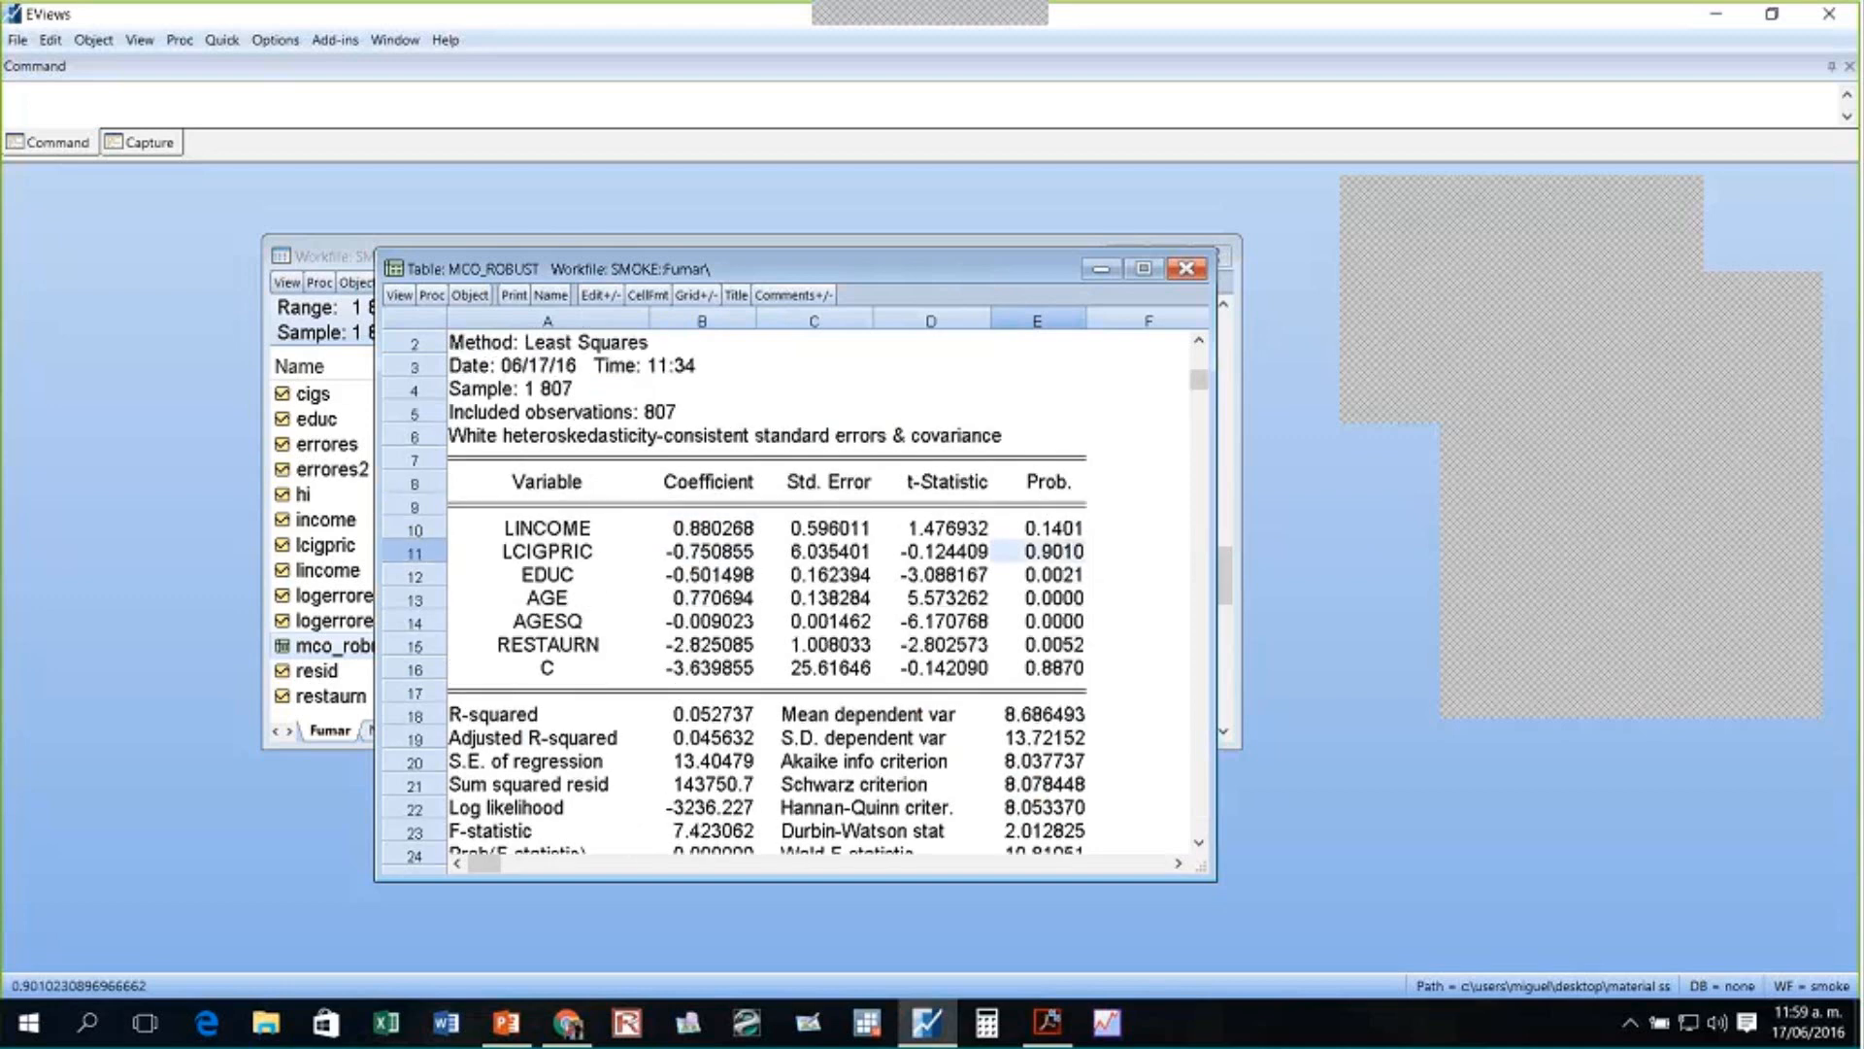
{"action": "left_click", "coordinate": [553, 560]}
{"action": "left_click", "coordinate": [572, 529]}
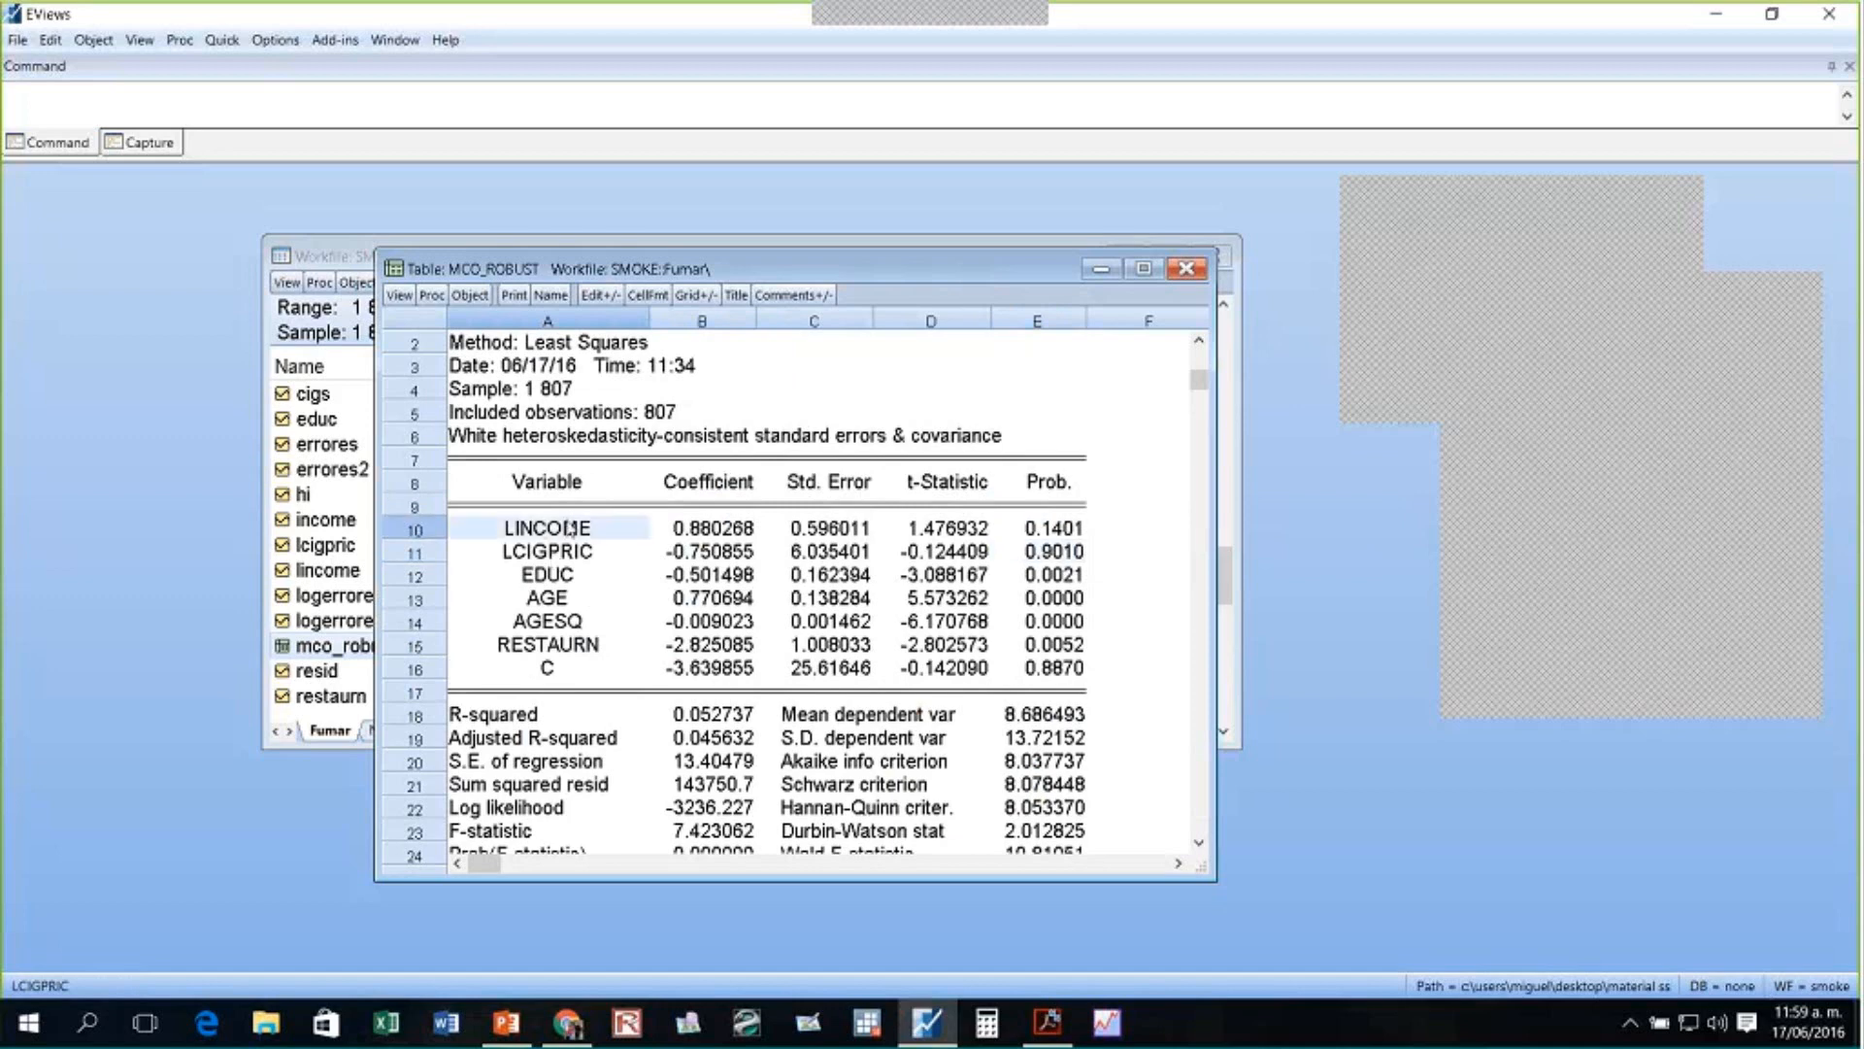
{"action": "left_click", "coordinate": [558, 573]}
{"action": "left_click", "coordinate": [563, 597]}
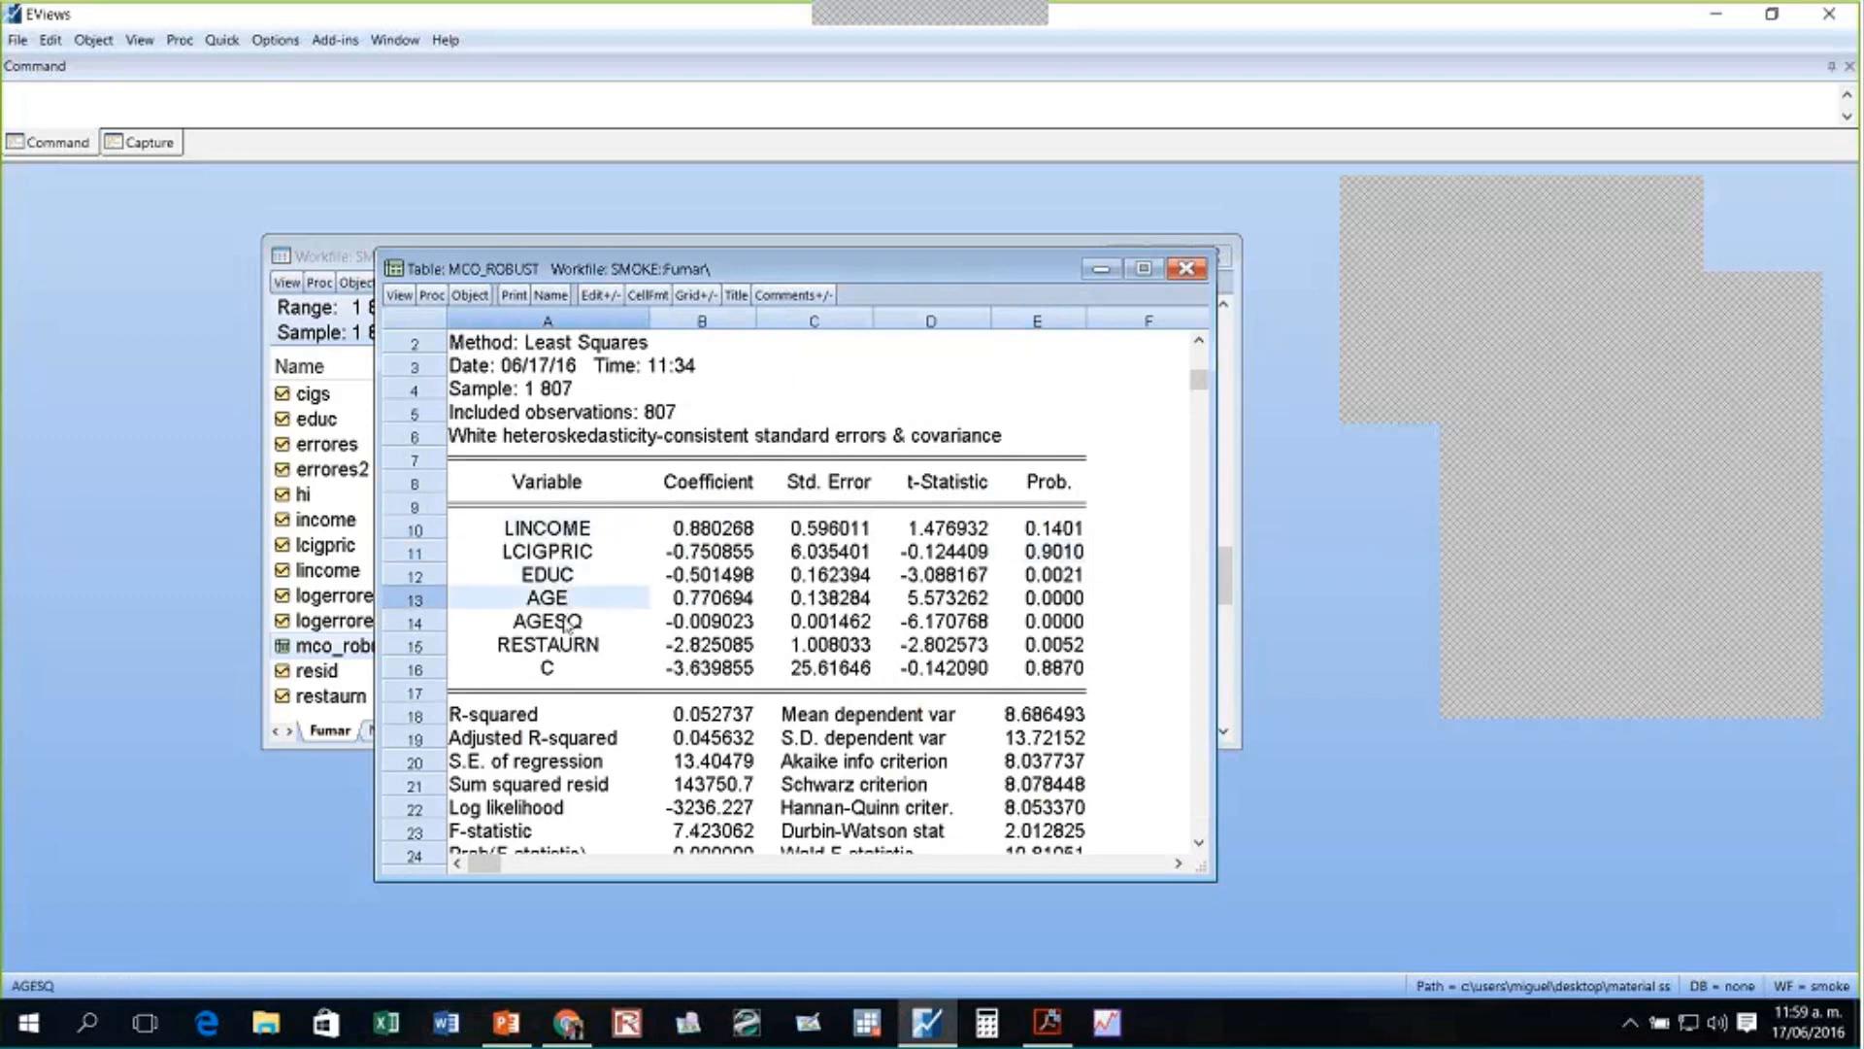
{"action": "left_click", "coordinate": [573, 650]}
{"action": "left_click", "coordinate": [622, 552]}
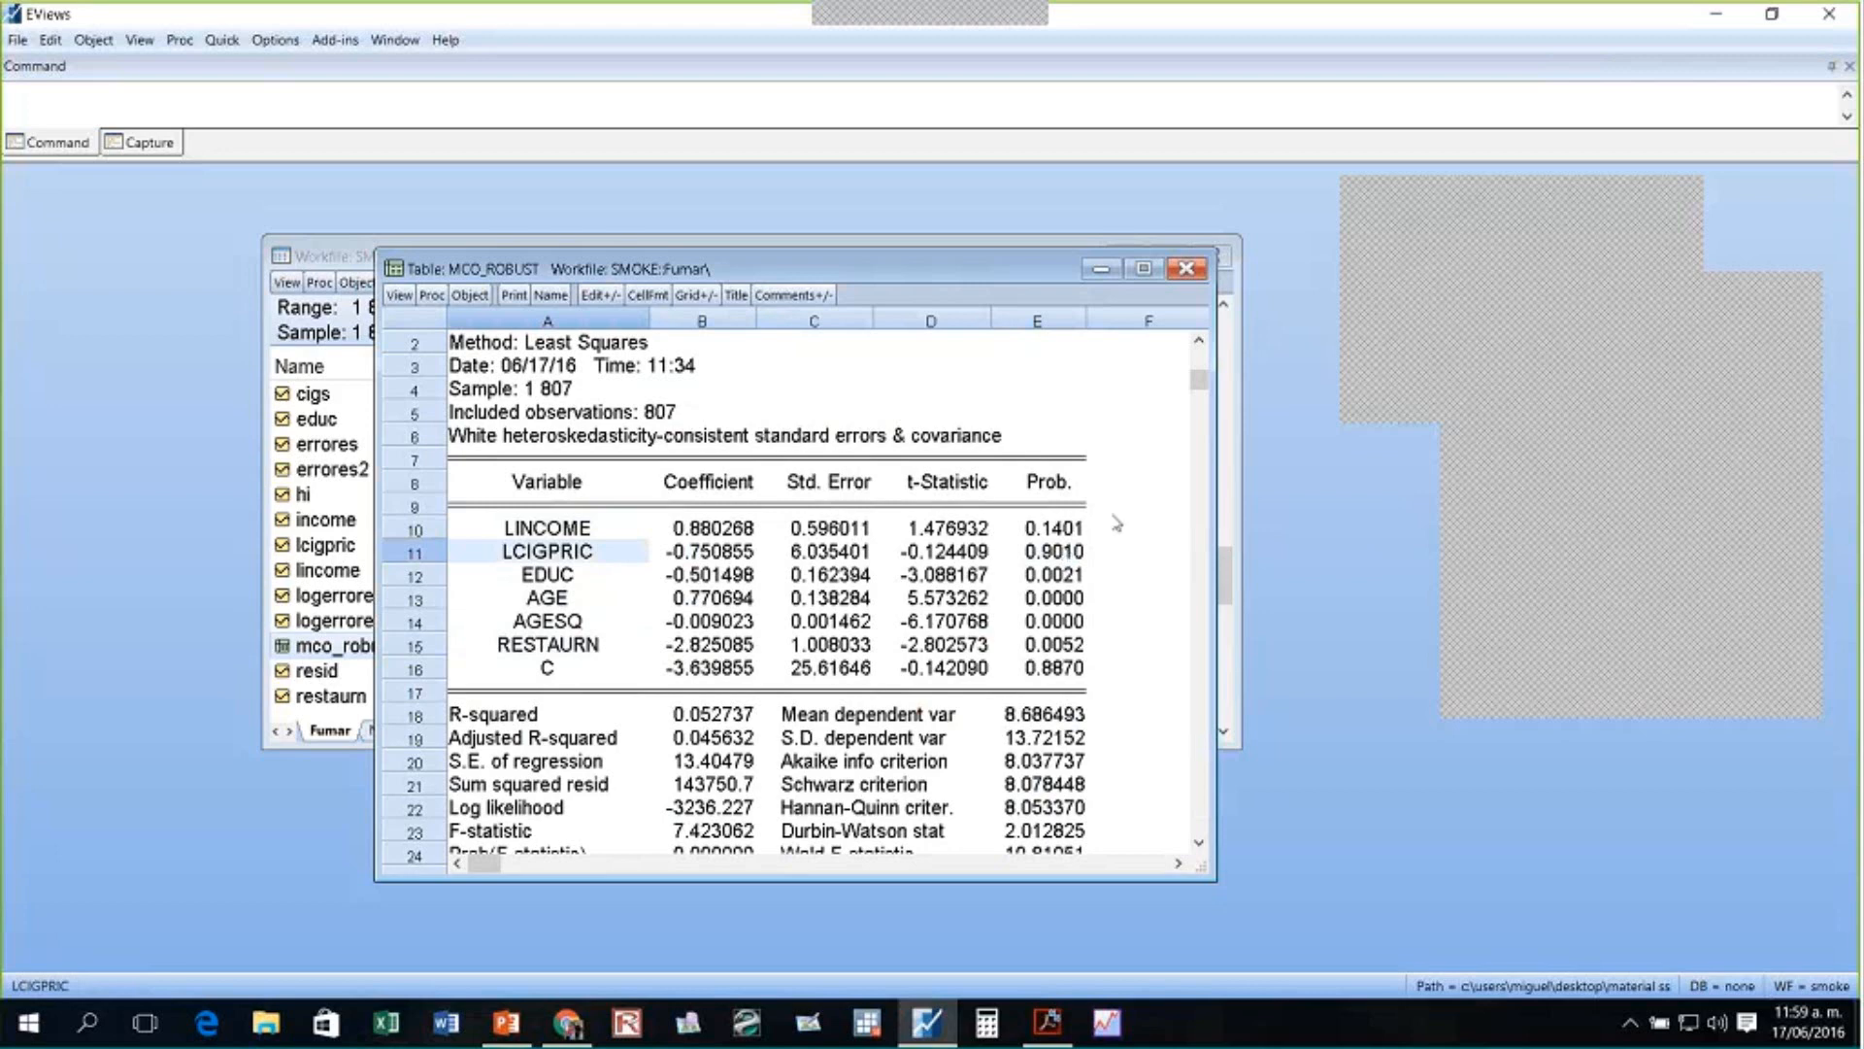
{"action": "left_click", "coordinate": [1050, 553]}
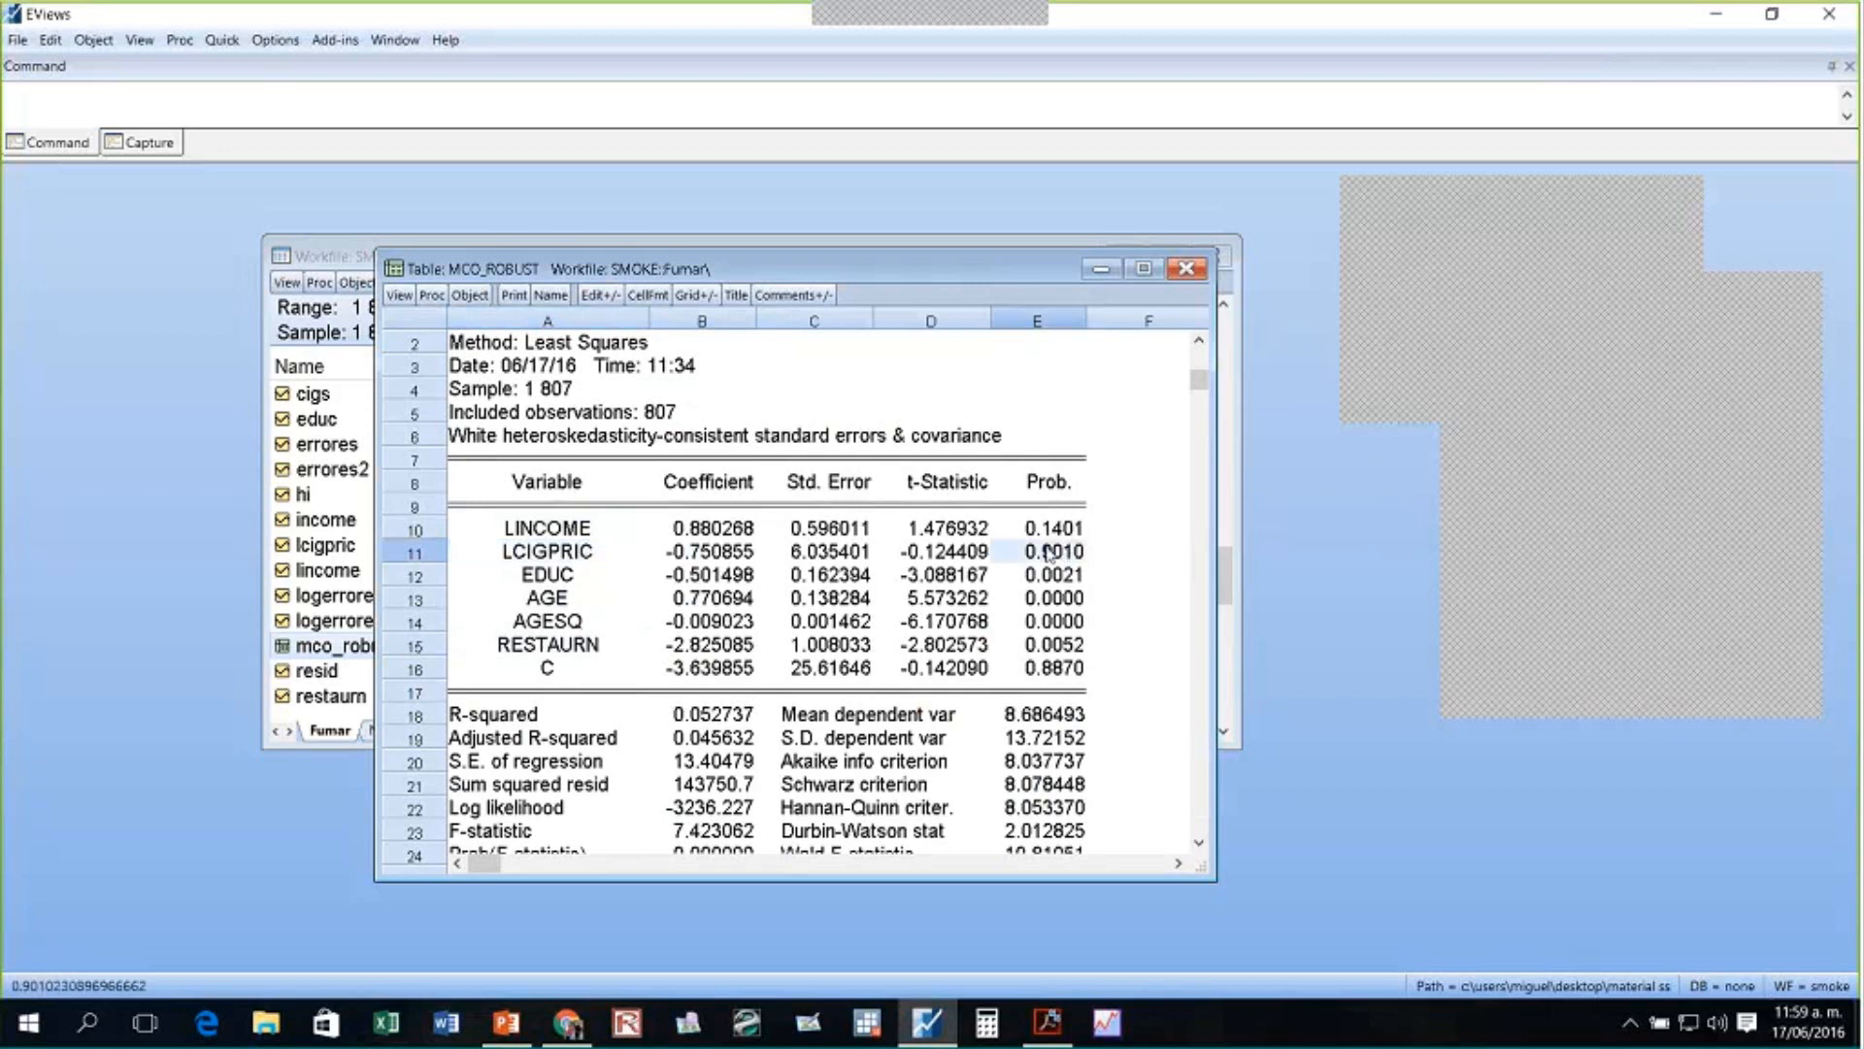
{"action": "left_click_drag", "start_coordinate": [955, 279], "coordinate": [975, 261]}
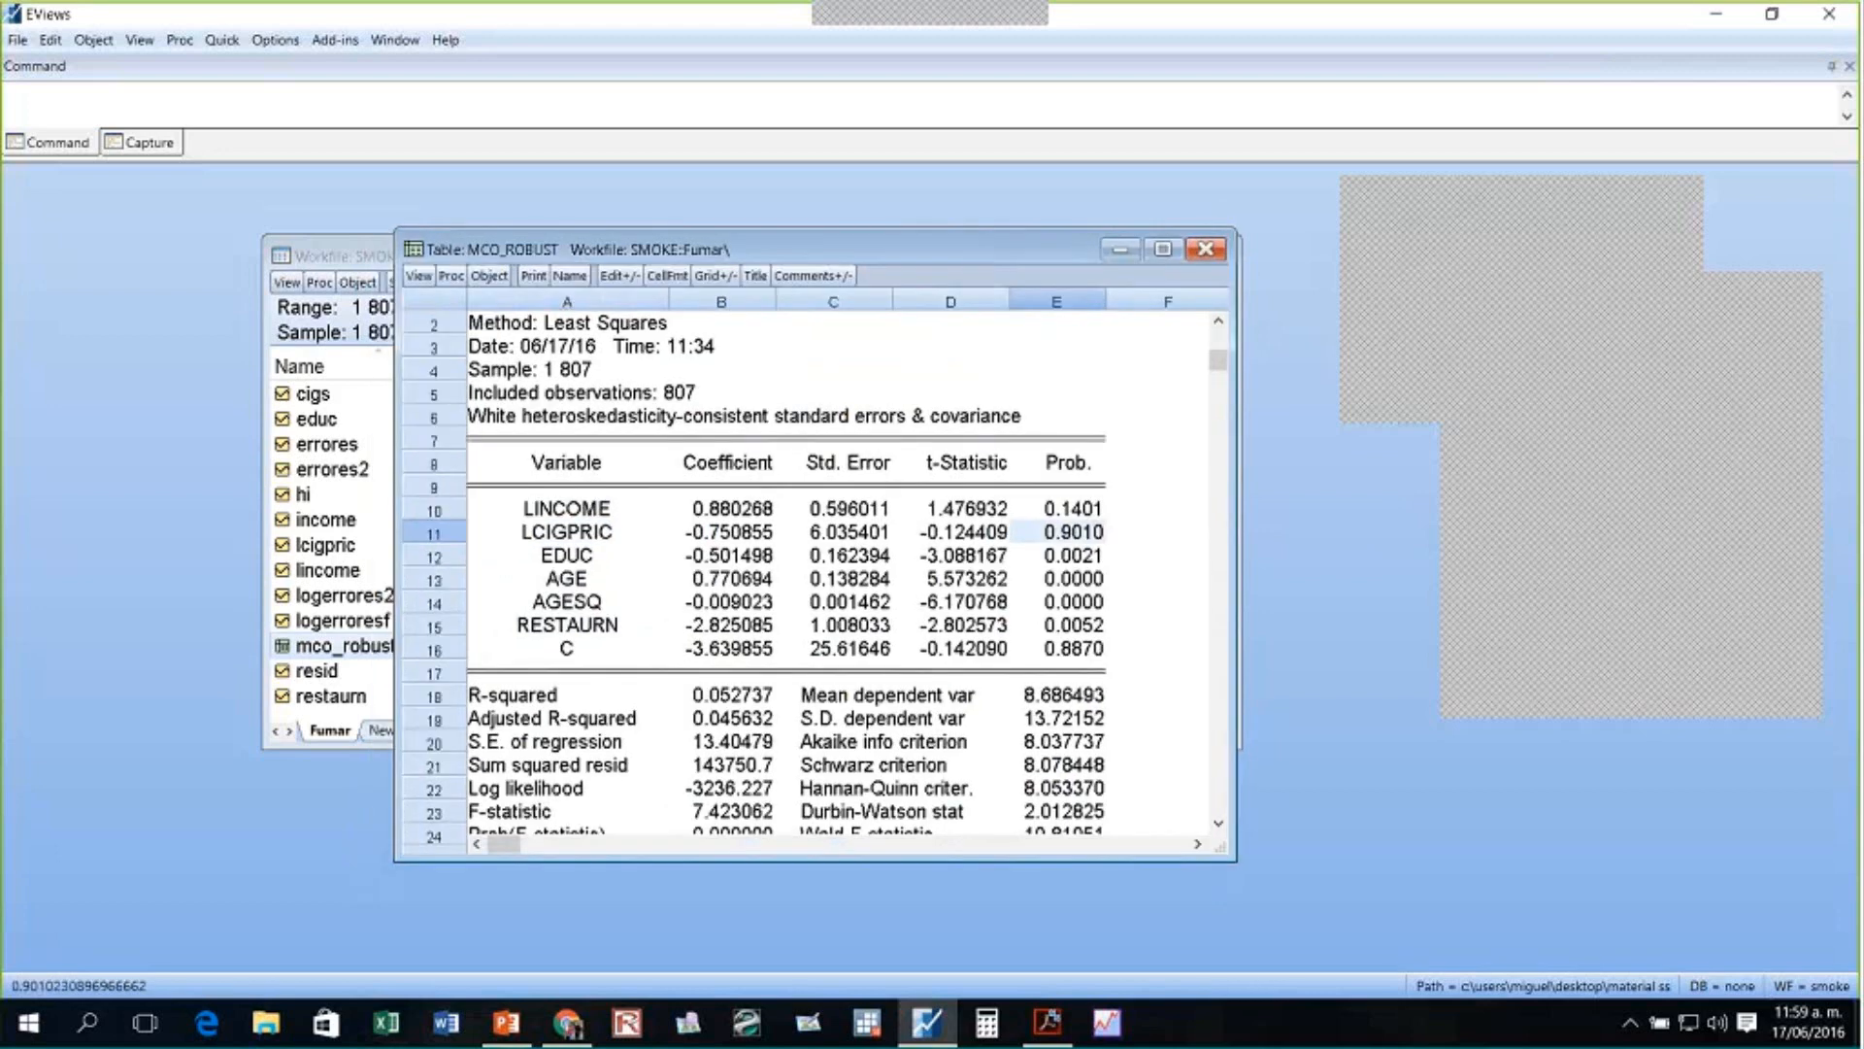
{"action": "left_click", "coordinate": [1811, 613]}
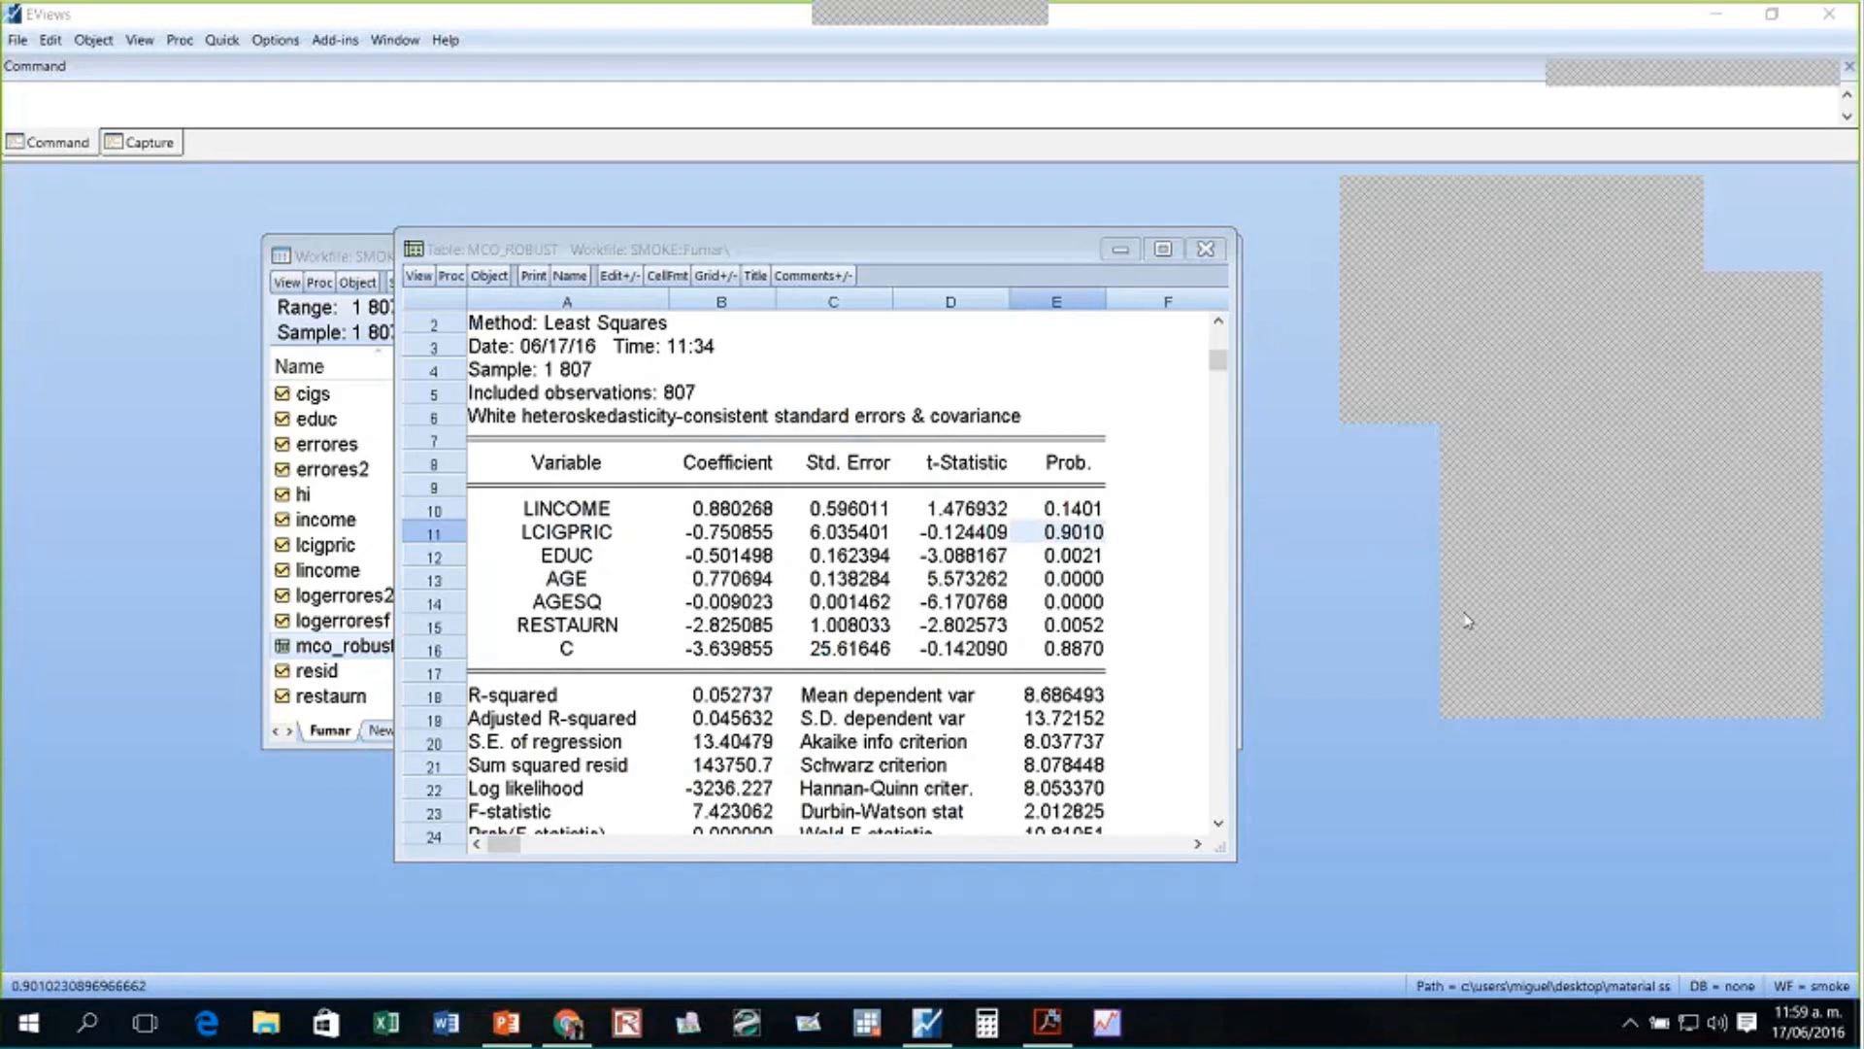
- Examine the LCIGPRIC coefficient in relation to the dependent variable CIGS and the LINCOME regressor in mco_robust
{"action": "left_click", "coordinate": [738, 535]}
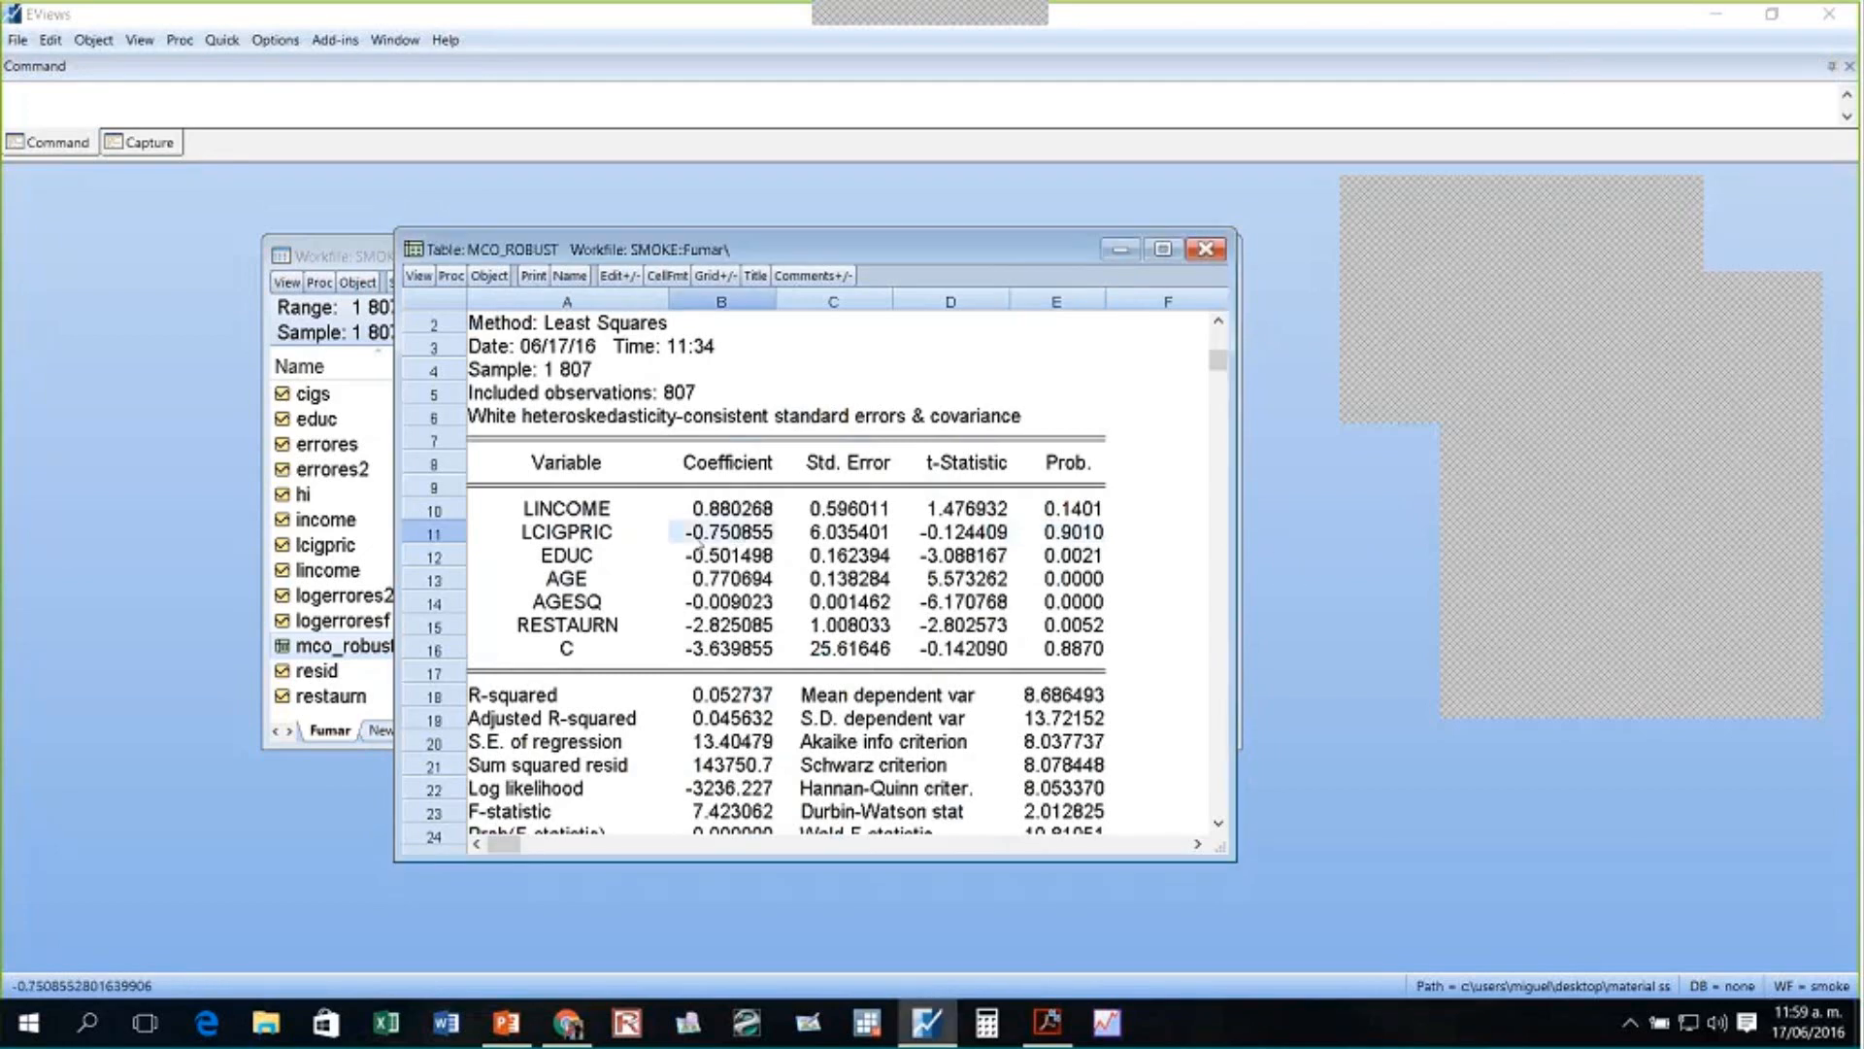
{"action": "scroll", "coordinate": [621, 529], "scroll_direction": "up", "scroll_amount": 1}
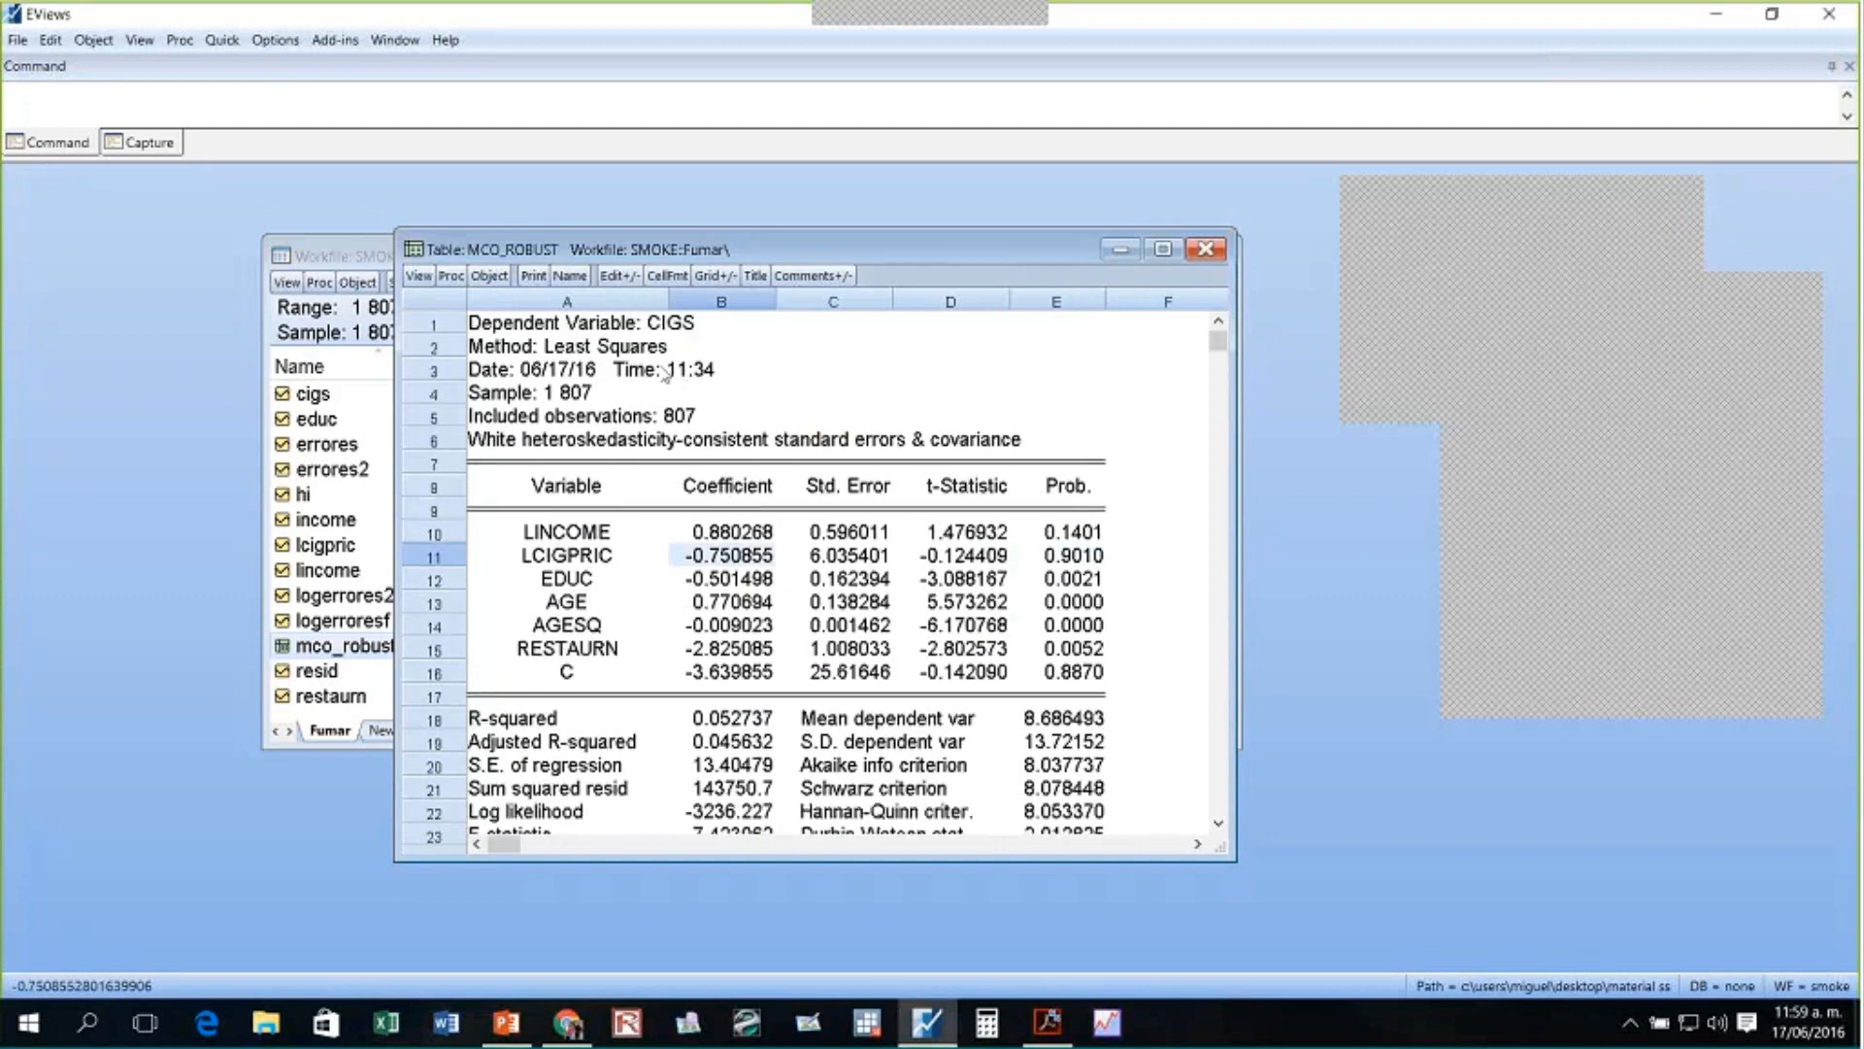
{"action": "left_click", "coordinate": [670, 330]}
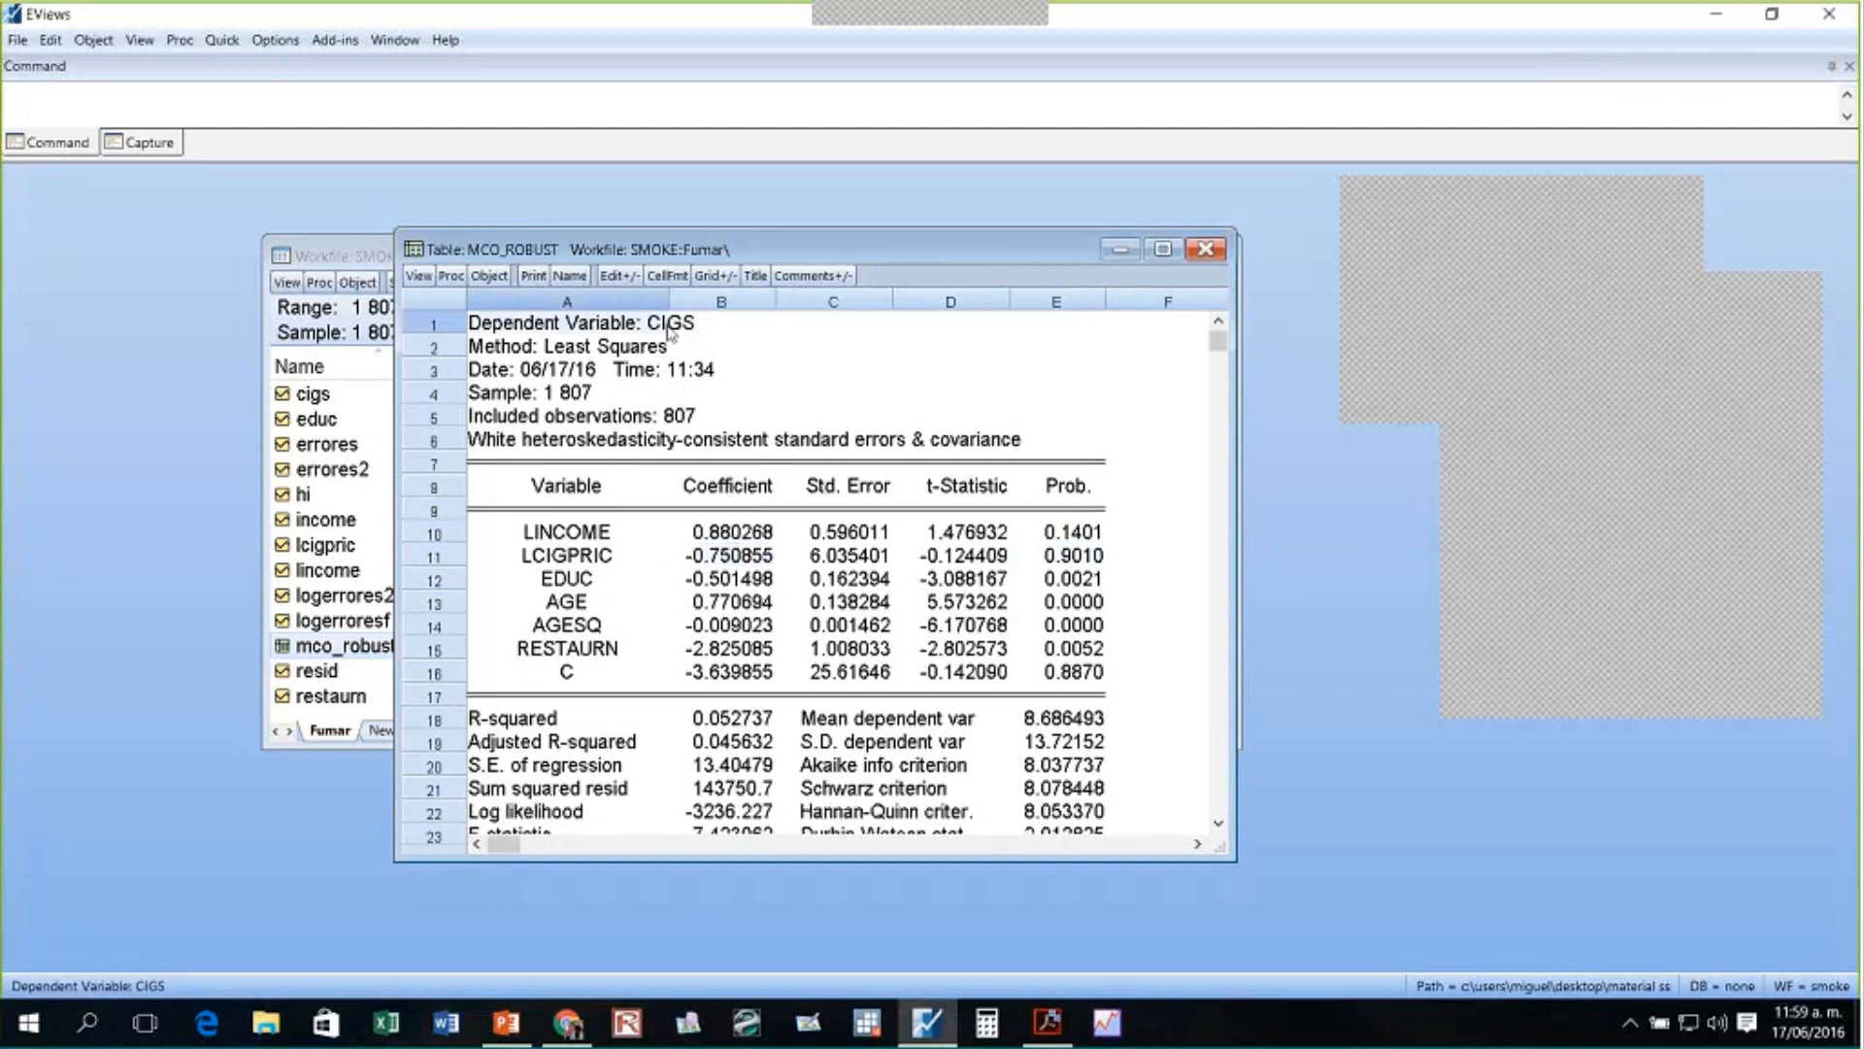
{"action": "left_click", "coordinate": [580, 555]}
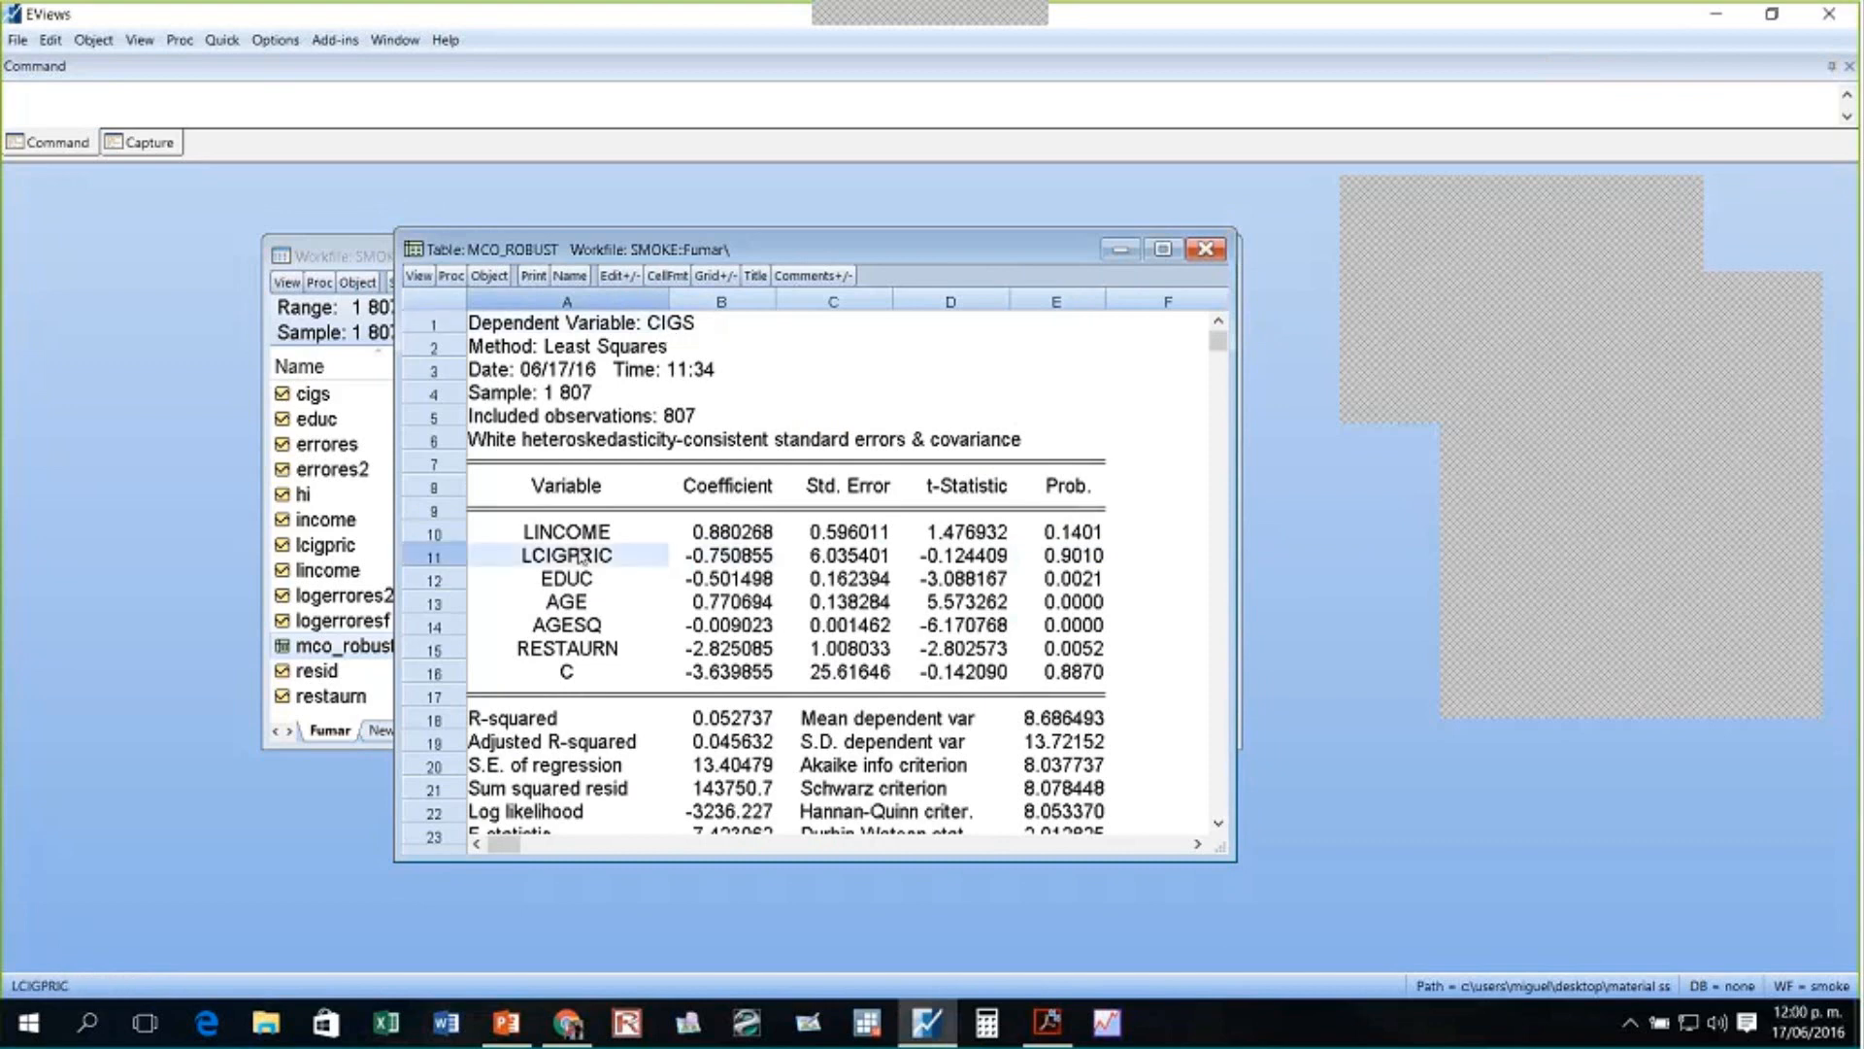
{"action": "left_click", "coordinate": [670, 330]}
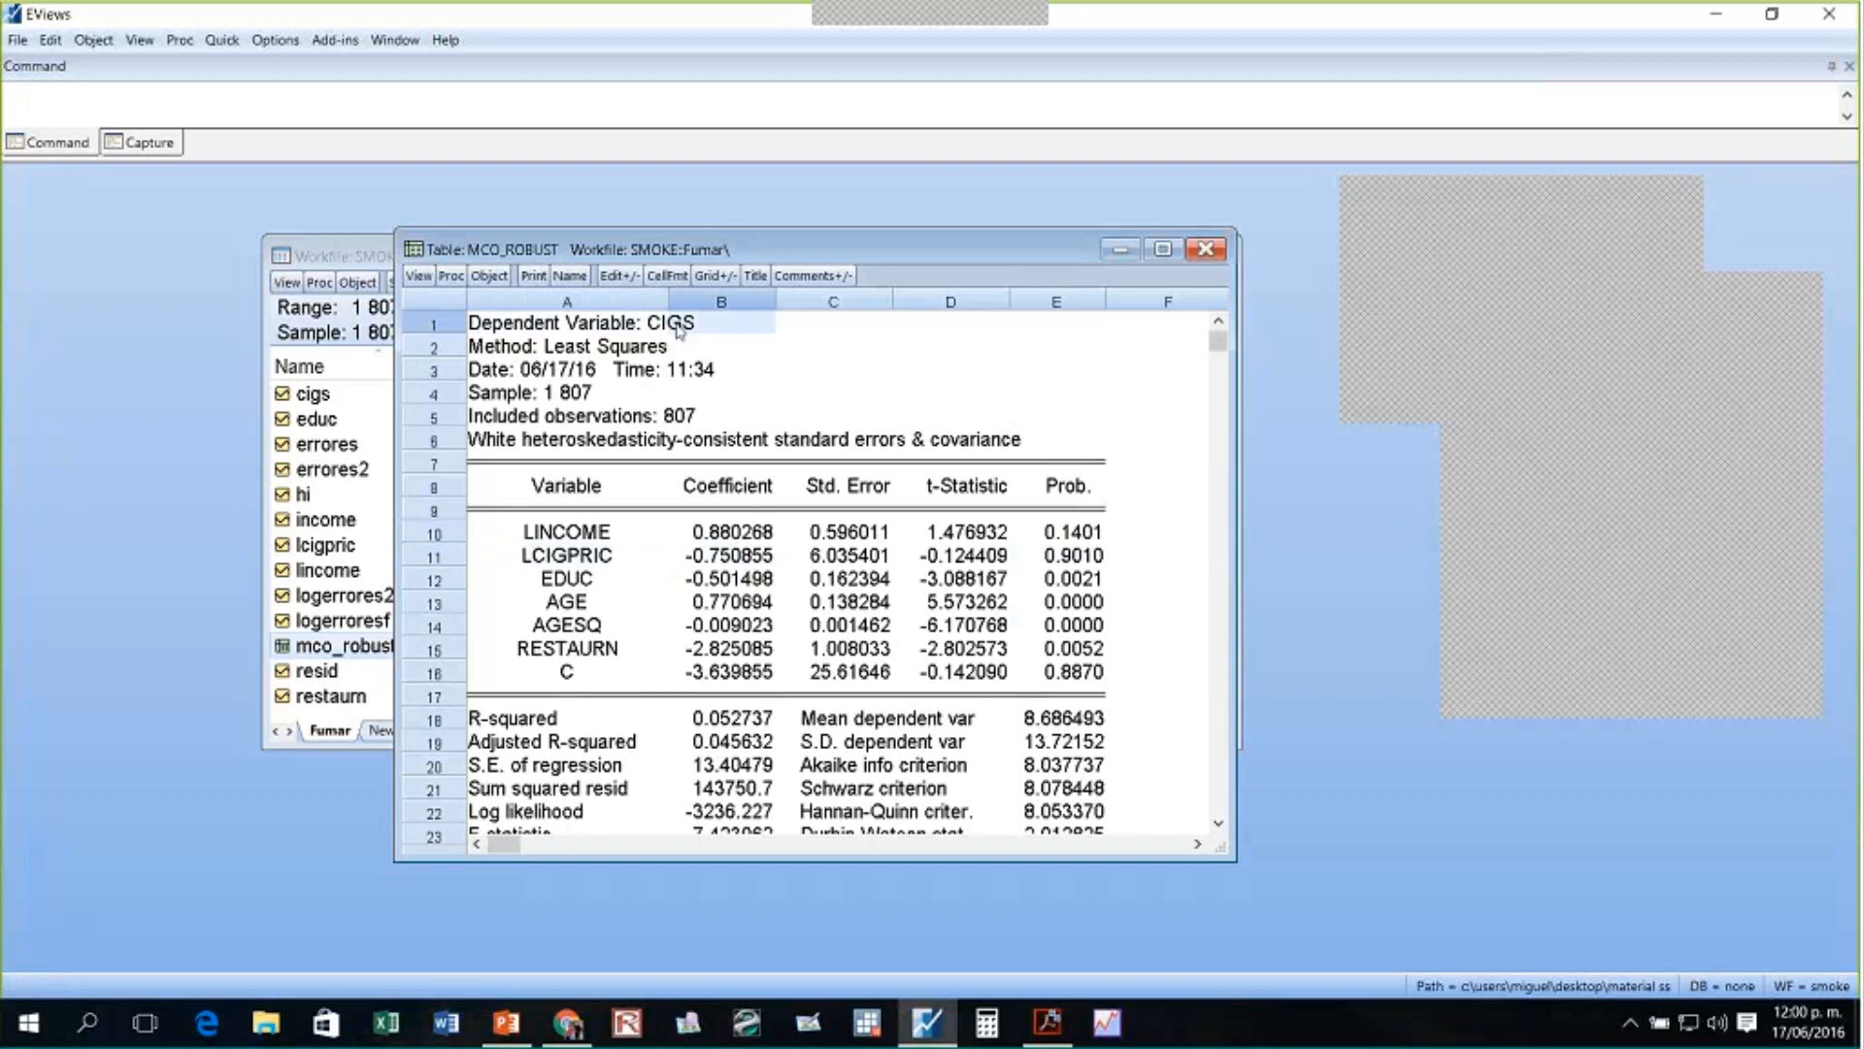
{"action": "left_click", "coordinate": [586, 563]}
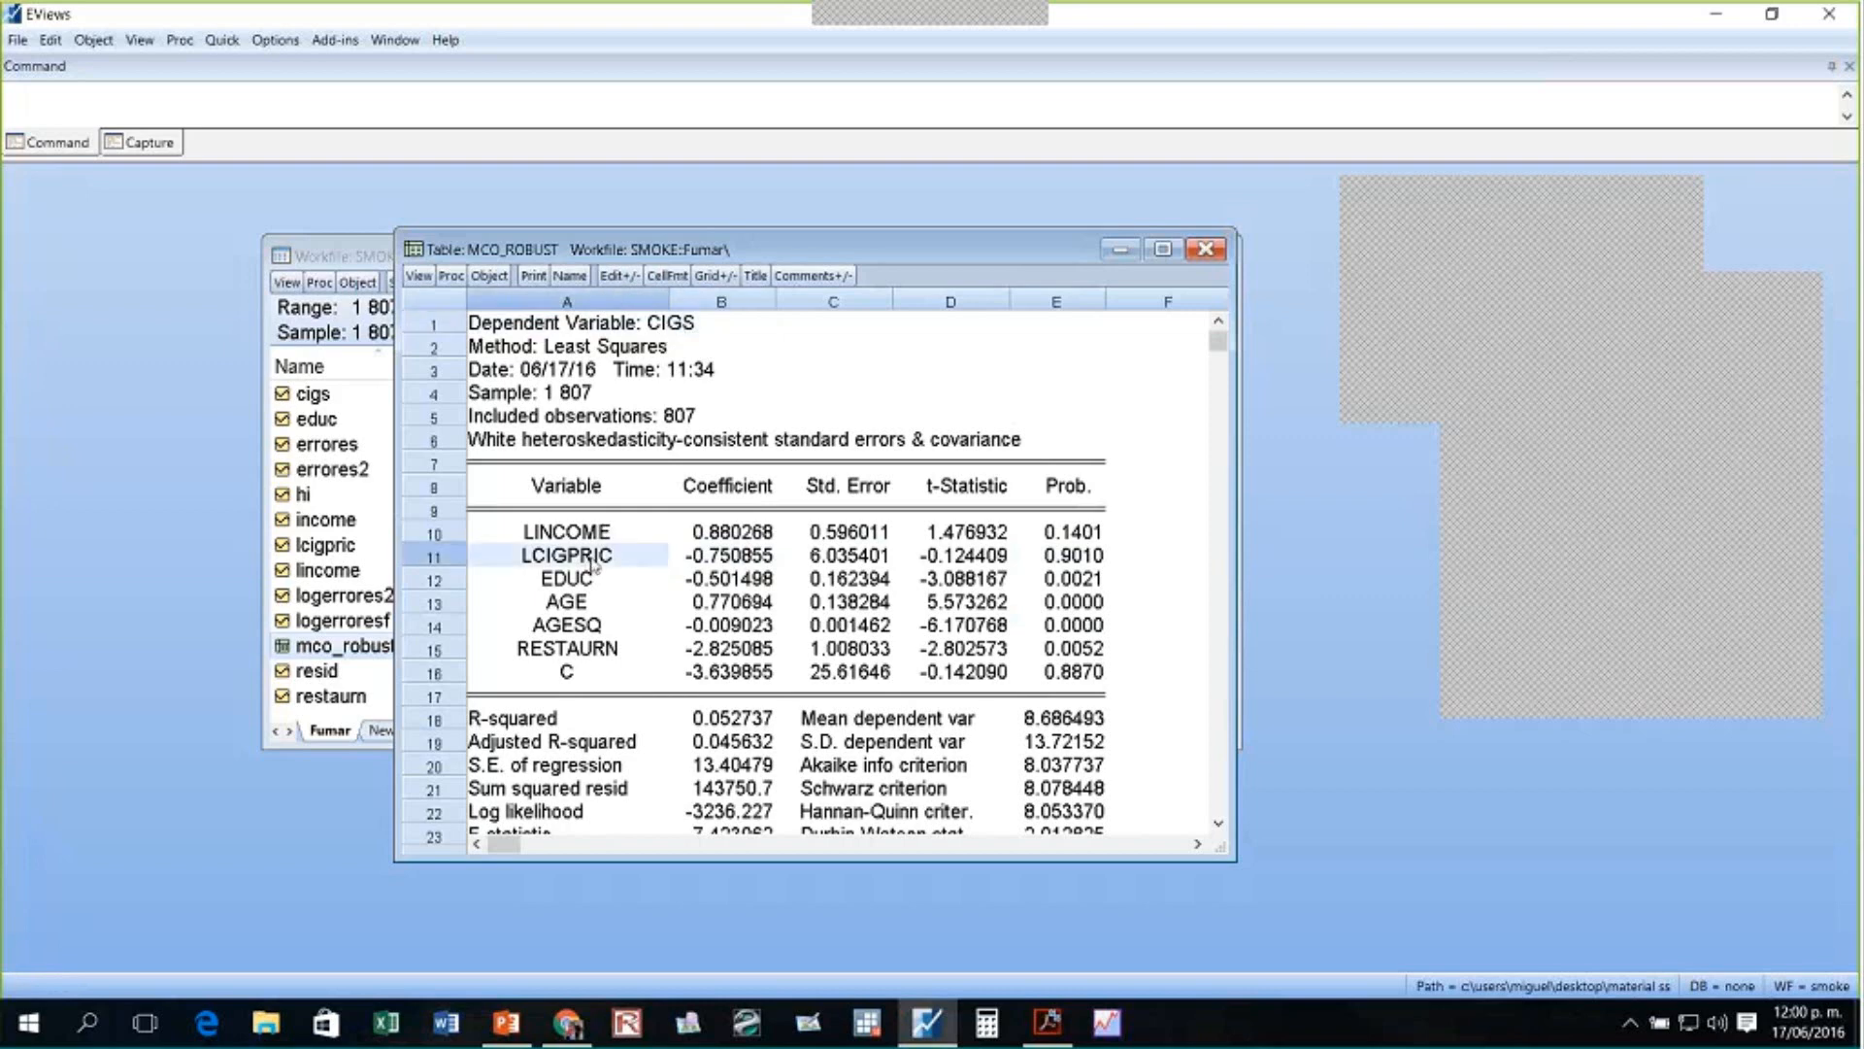
{"action": "left_click", "coordinate": [592, 563]}
{"action": "left_click", "coordinate": [606, 537]}
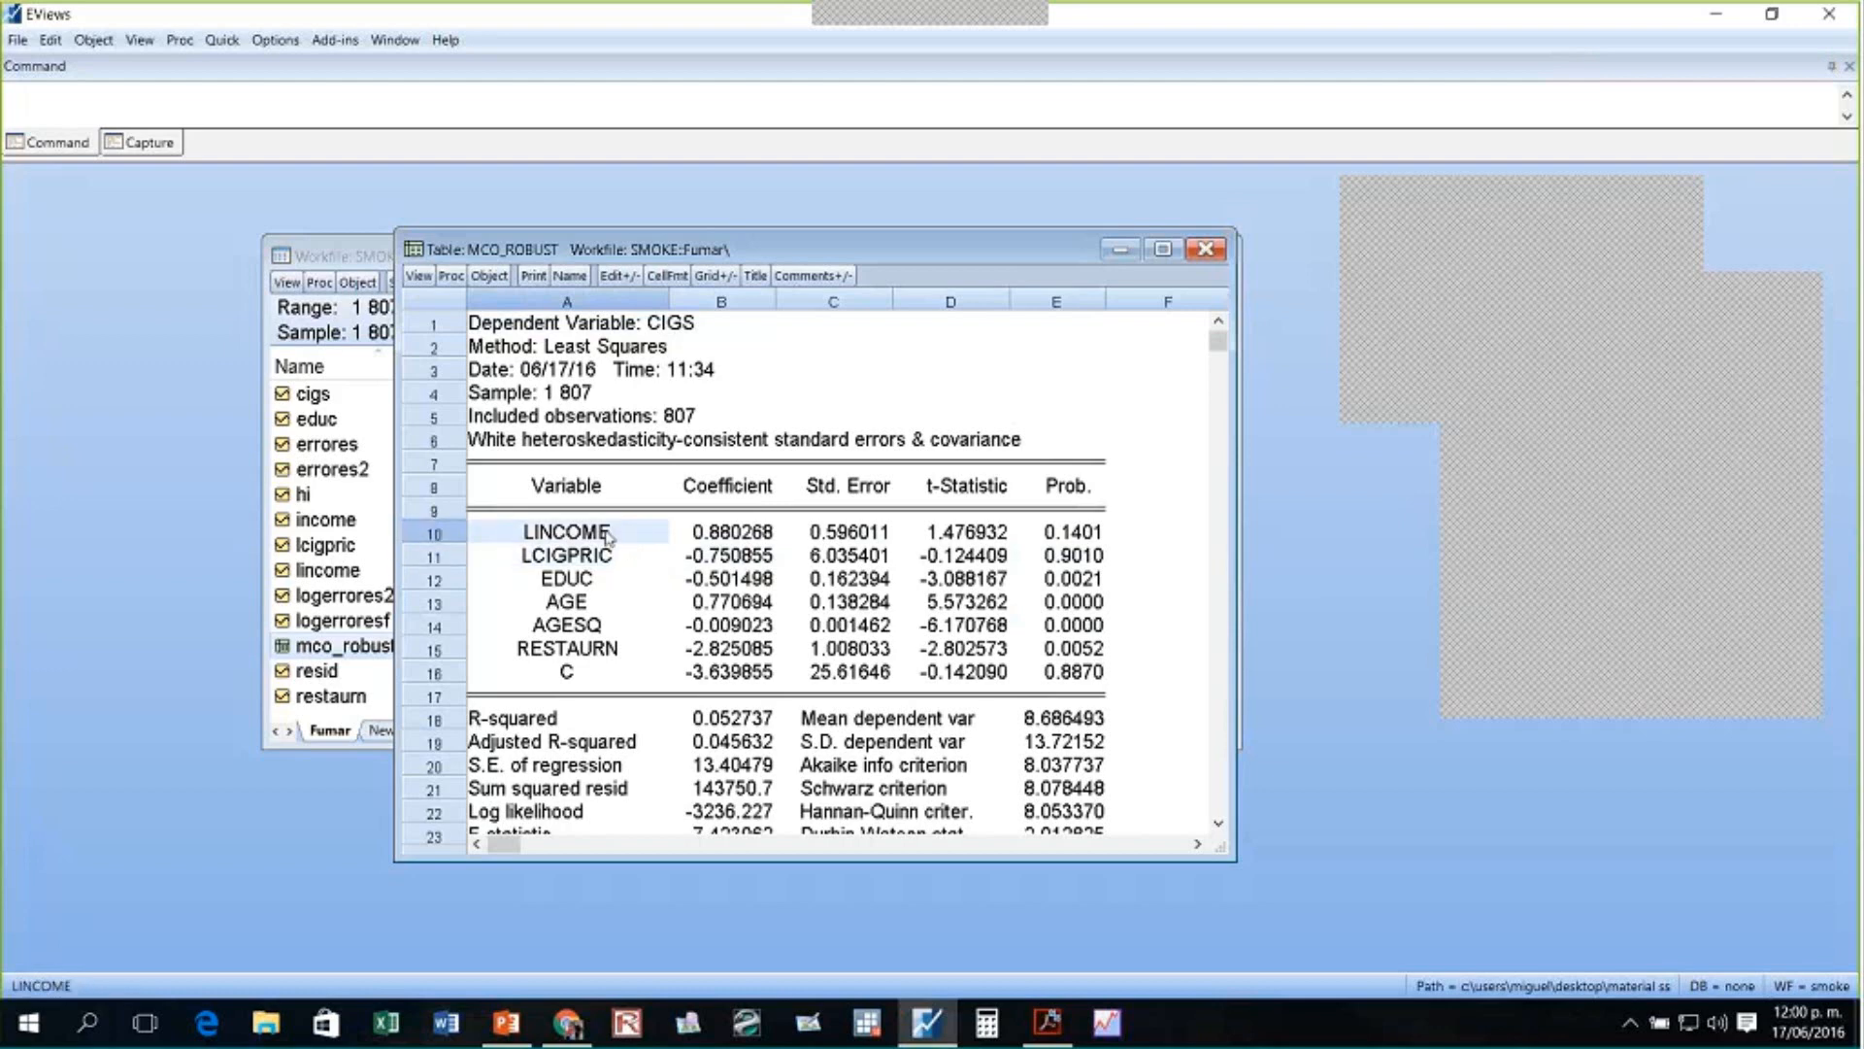
{"action": "left_click", "coordinate": [585, 557]}
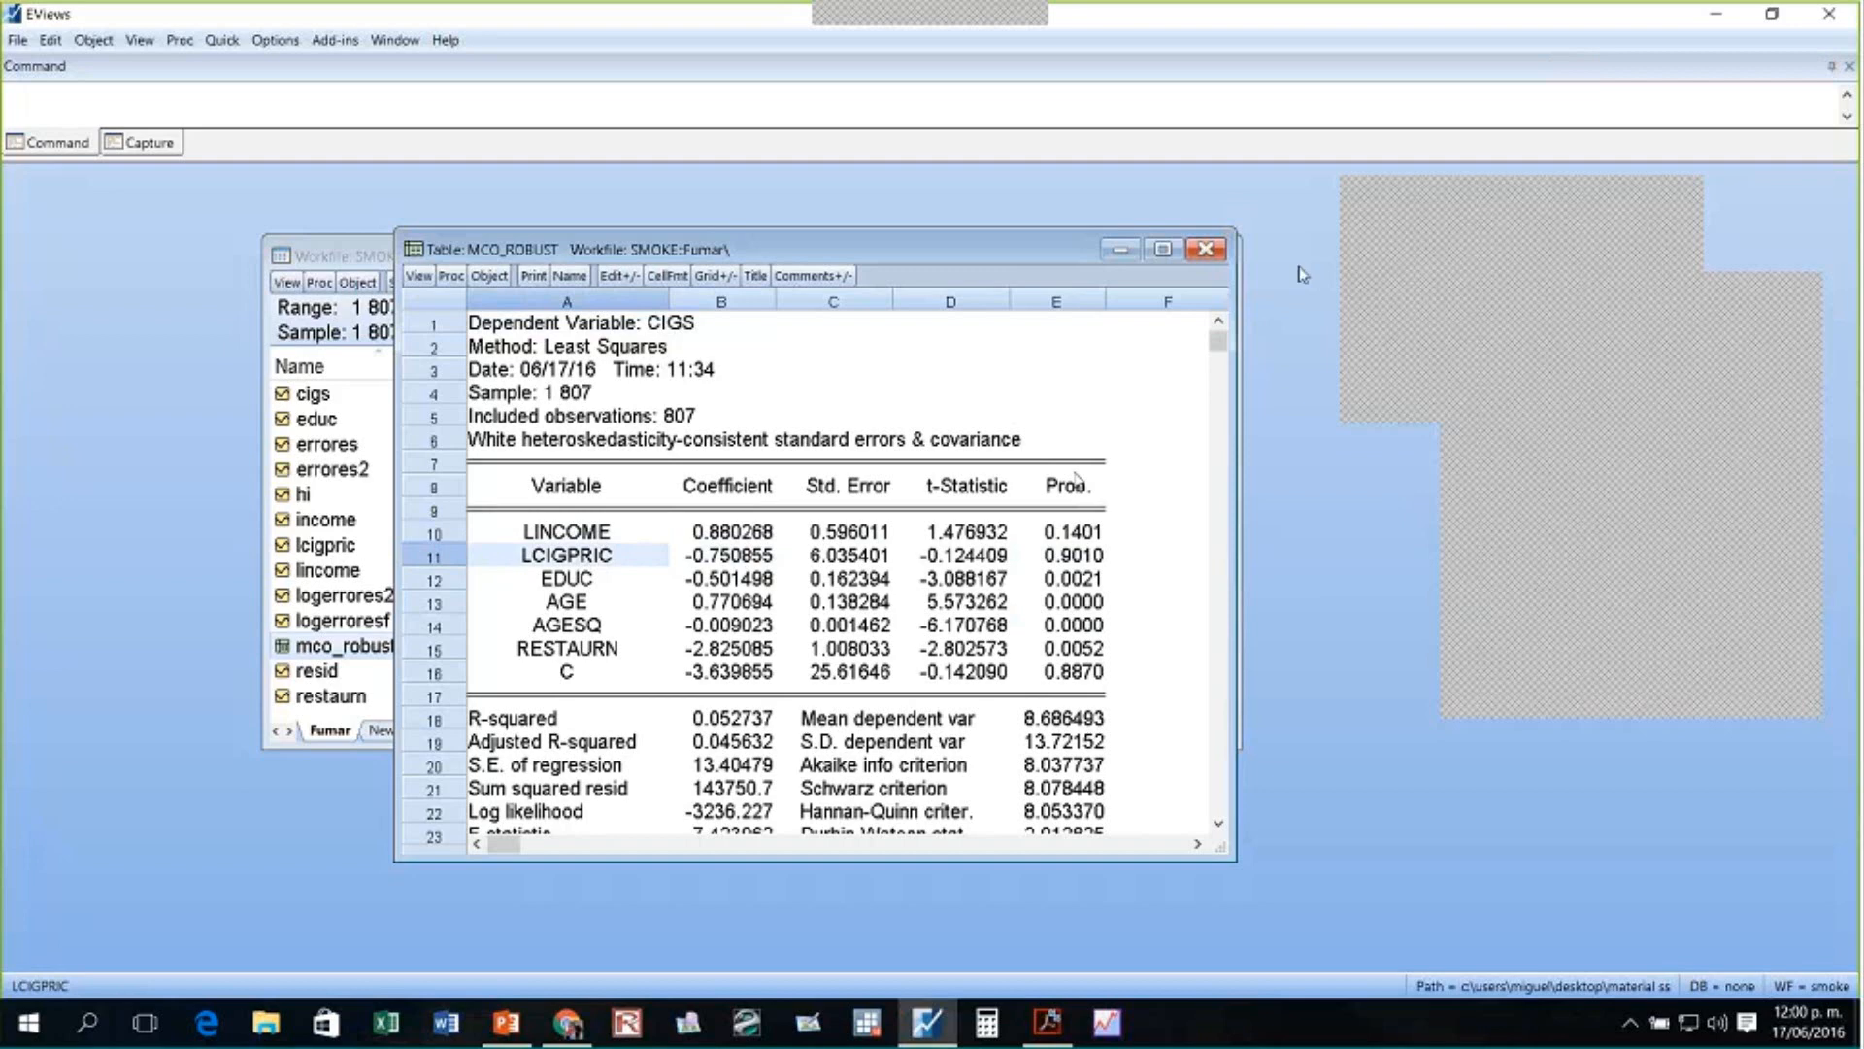
- Close the mco_robust table and estimate a least squares equation of cigs on lcigpric, lincome, educ, age, agesq and restaurn
{"action": "left_click", "coordinate": [1205, 249]}
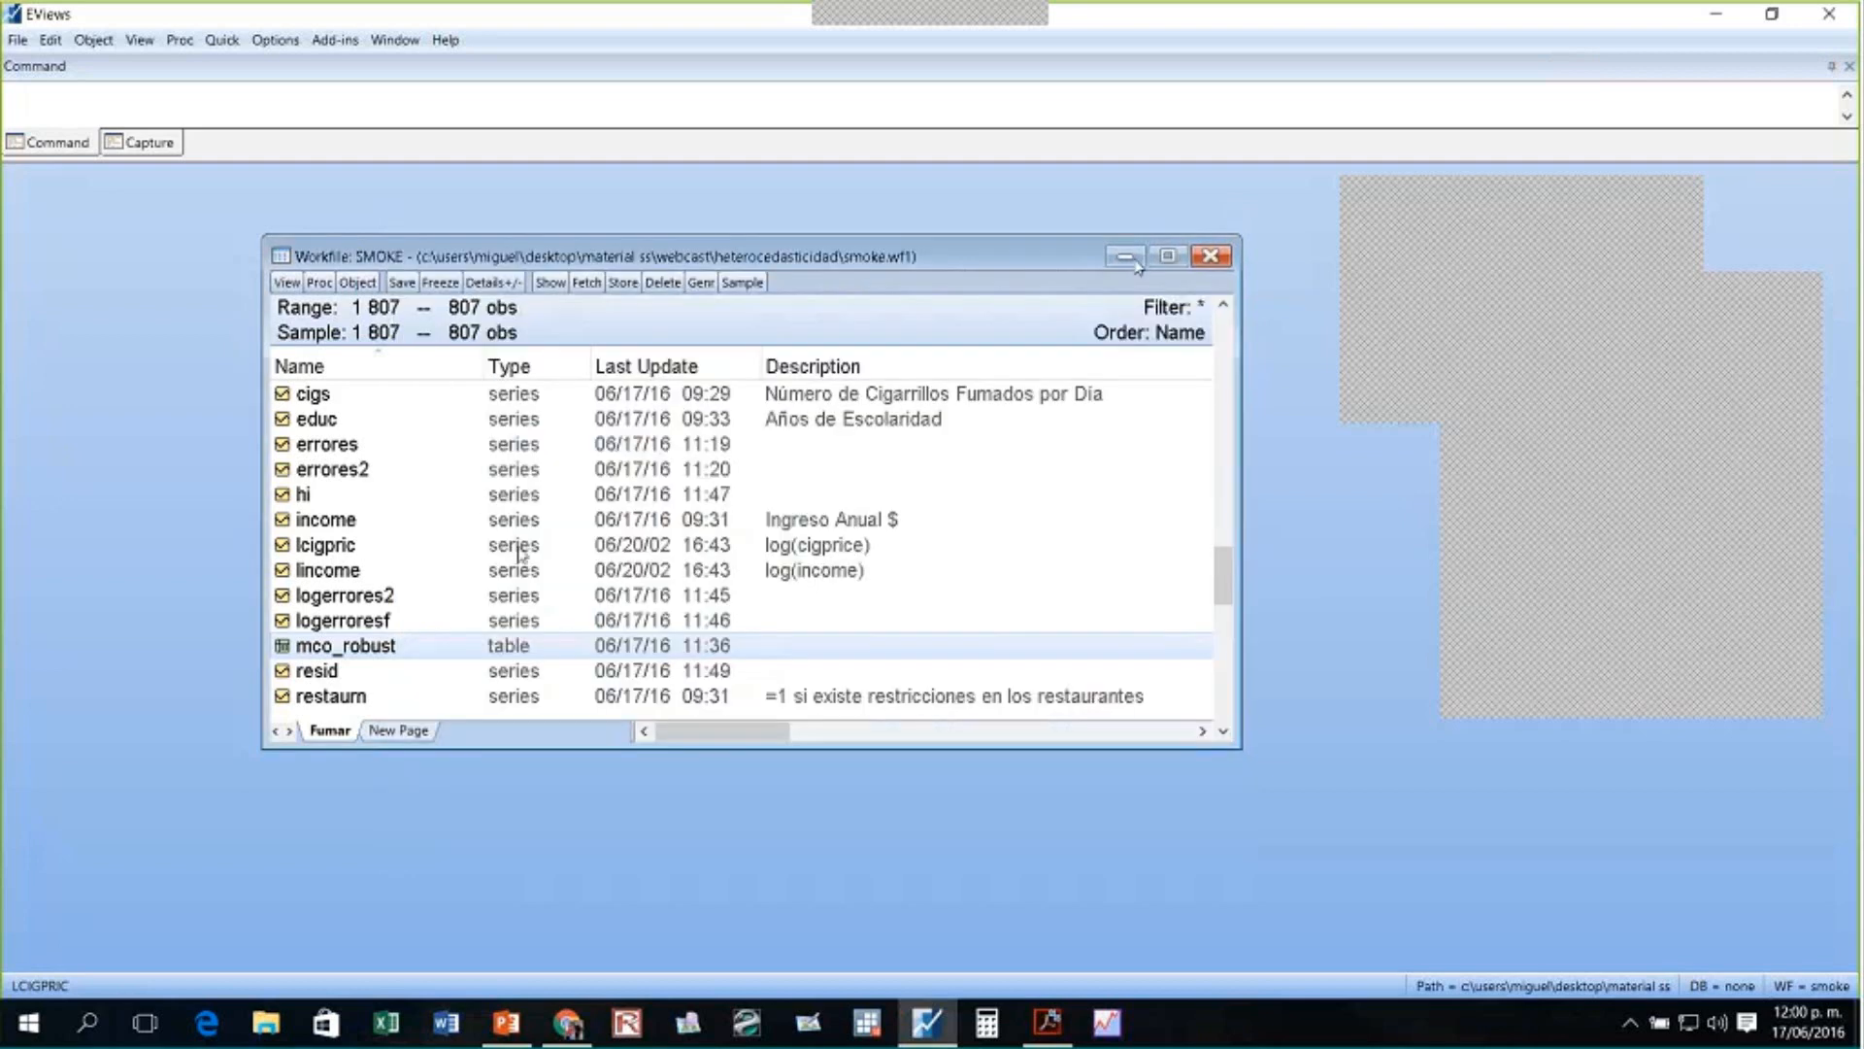
{"action": "scroll", "coordinate": [388, 571], "scroll_direction": "up", "scroll_amount": 3}
{"action": "scroll", "coordinate": [389, 571], "scroll_direction": "down", "scroll_amount": 2}
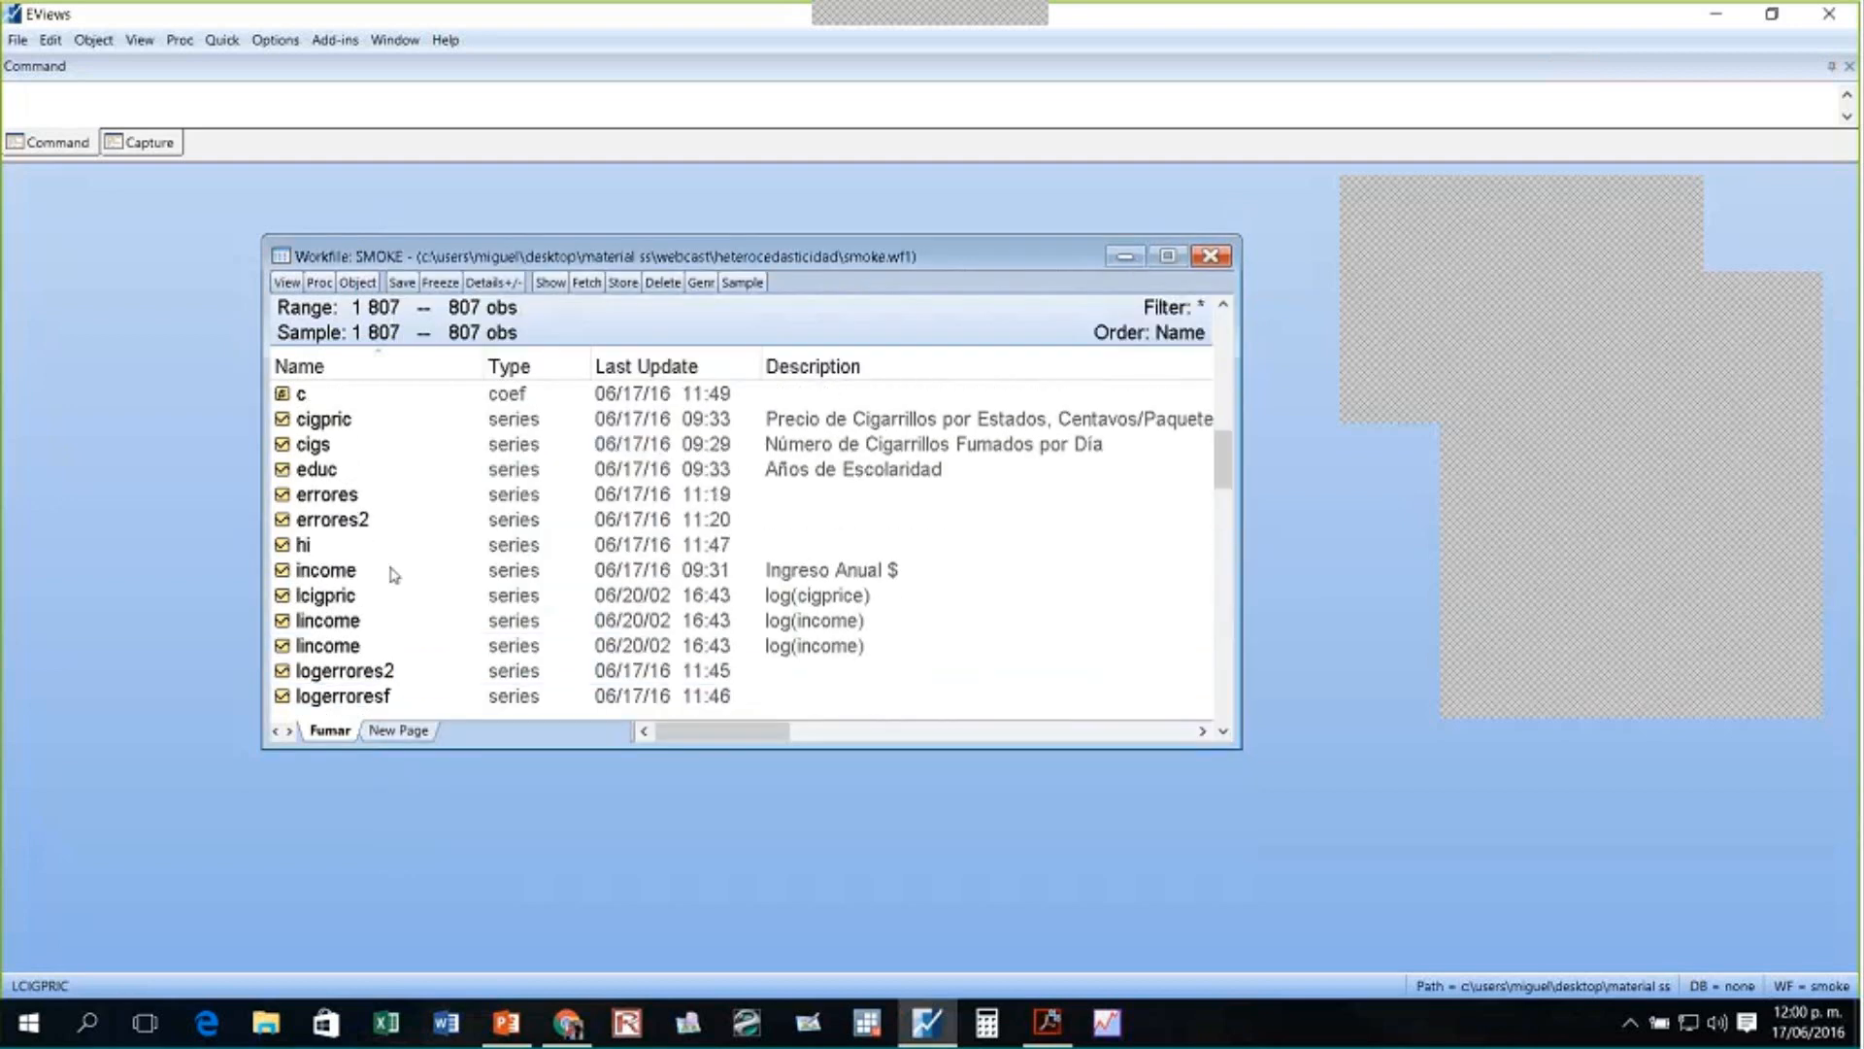
{"action": "scroll", "coordinate": [393, 574], "scroll_direction": "down", "scroll_amount": 1}
{"action": "scroll", "coordinate": [393, 573], "scroll_direction": "up", "scroll_amount": 2}
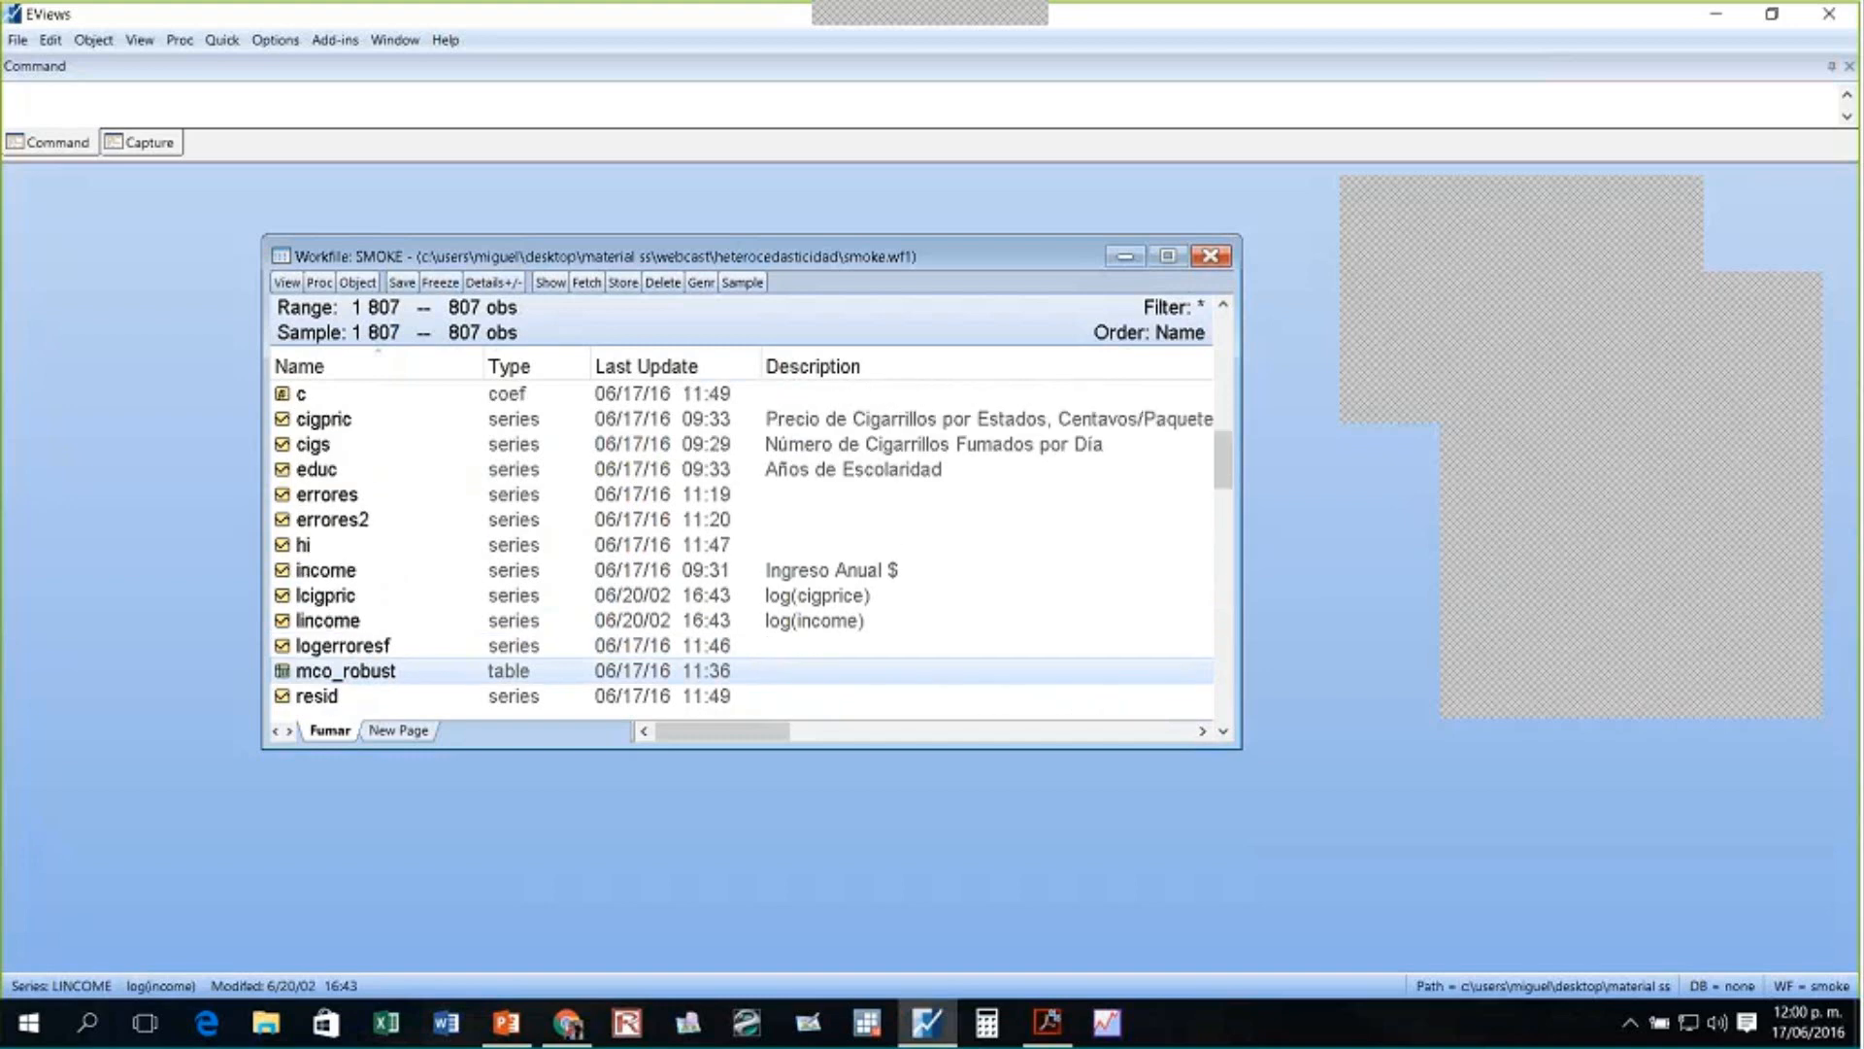
{"action": "scroll", "coordinate": [378, 490], "scroll_direction": "up", "scroll_amount": 2}
{"action": "scroll", "coordinate": [379, 490], "scroll_direction": "down", "scroll_amount": 2}
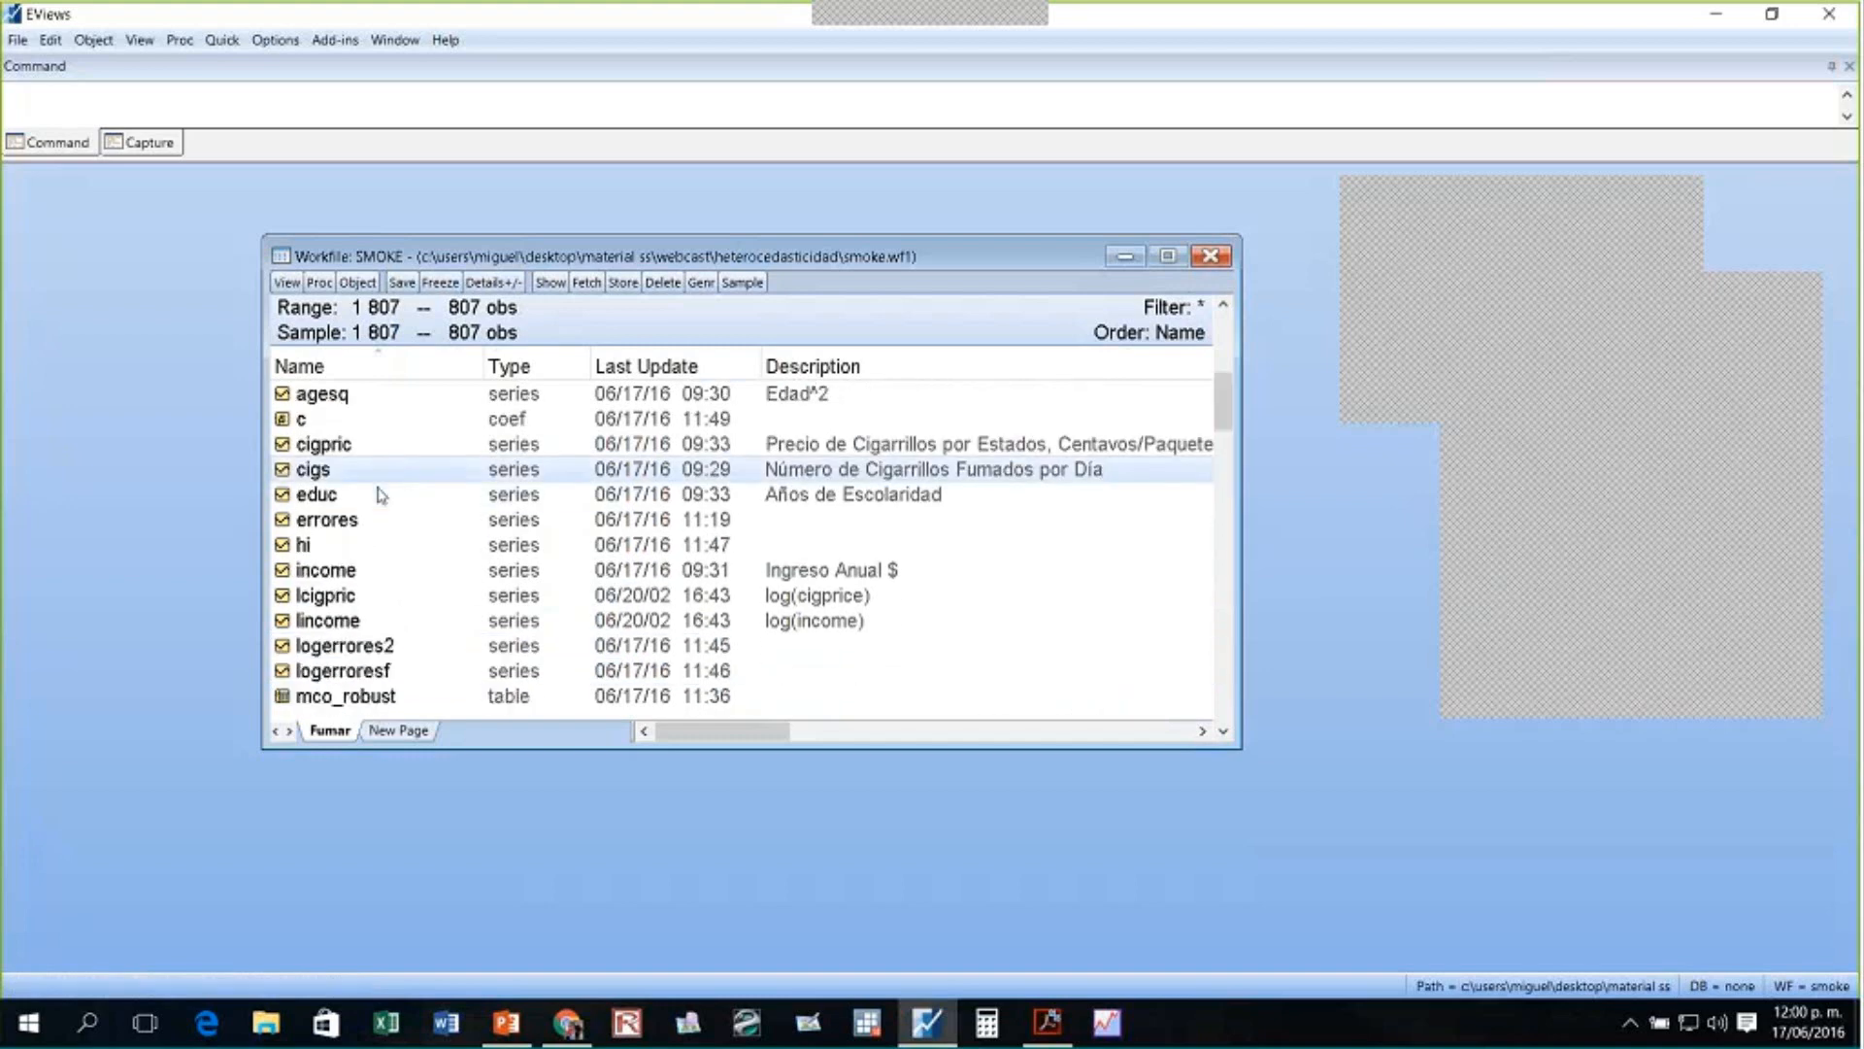
{"action": "left_click", "coordinate": [346, 602]}
{"action": "scroll", "coordinate": [383, 586], "scroll_direction": "up", "scroll_amount": 2}
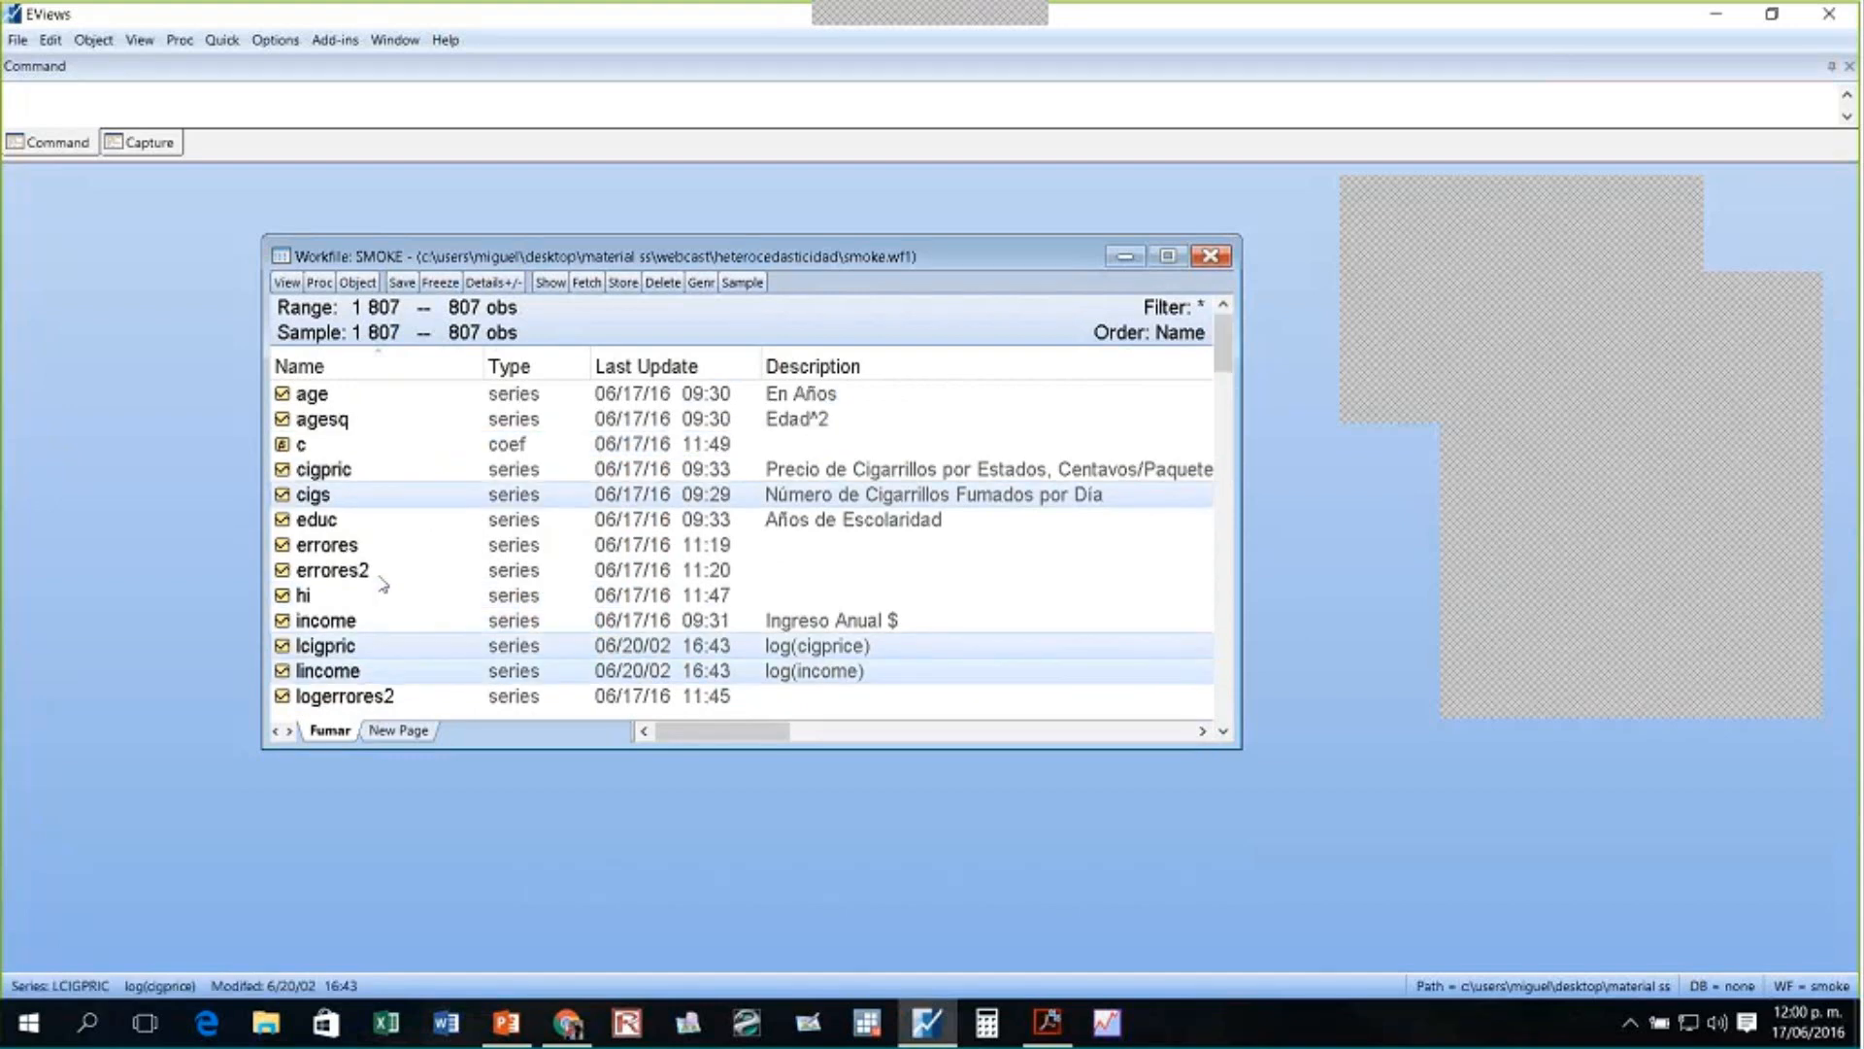
{"action": "left_click", "coordinate": [339, 521], "text": "ctrl"}
{"action": "scroll", "coordinate": [383, 475], "scroll_direction": "down", "scroll_amount": 2}
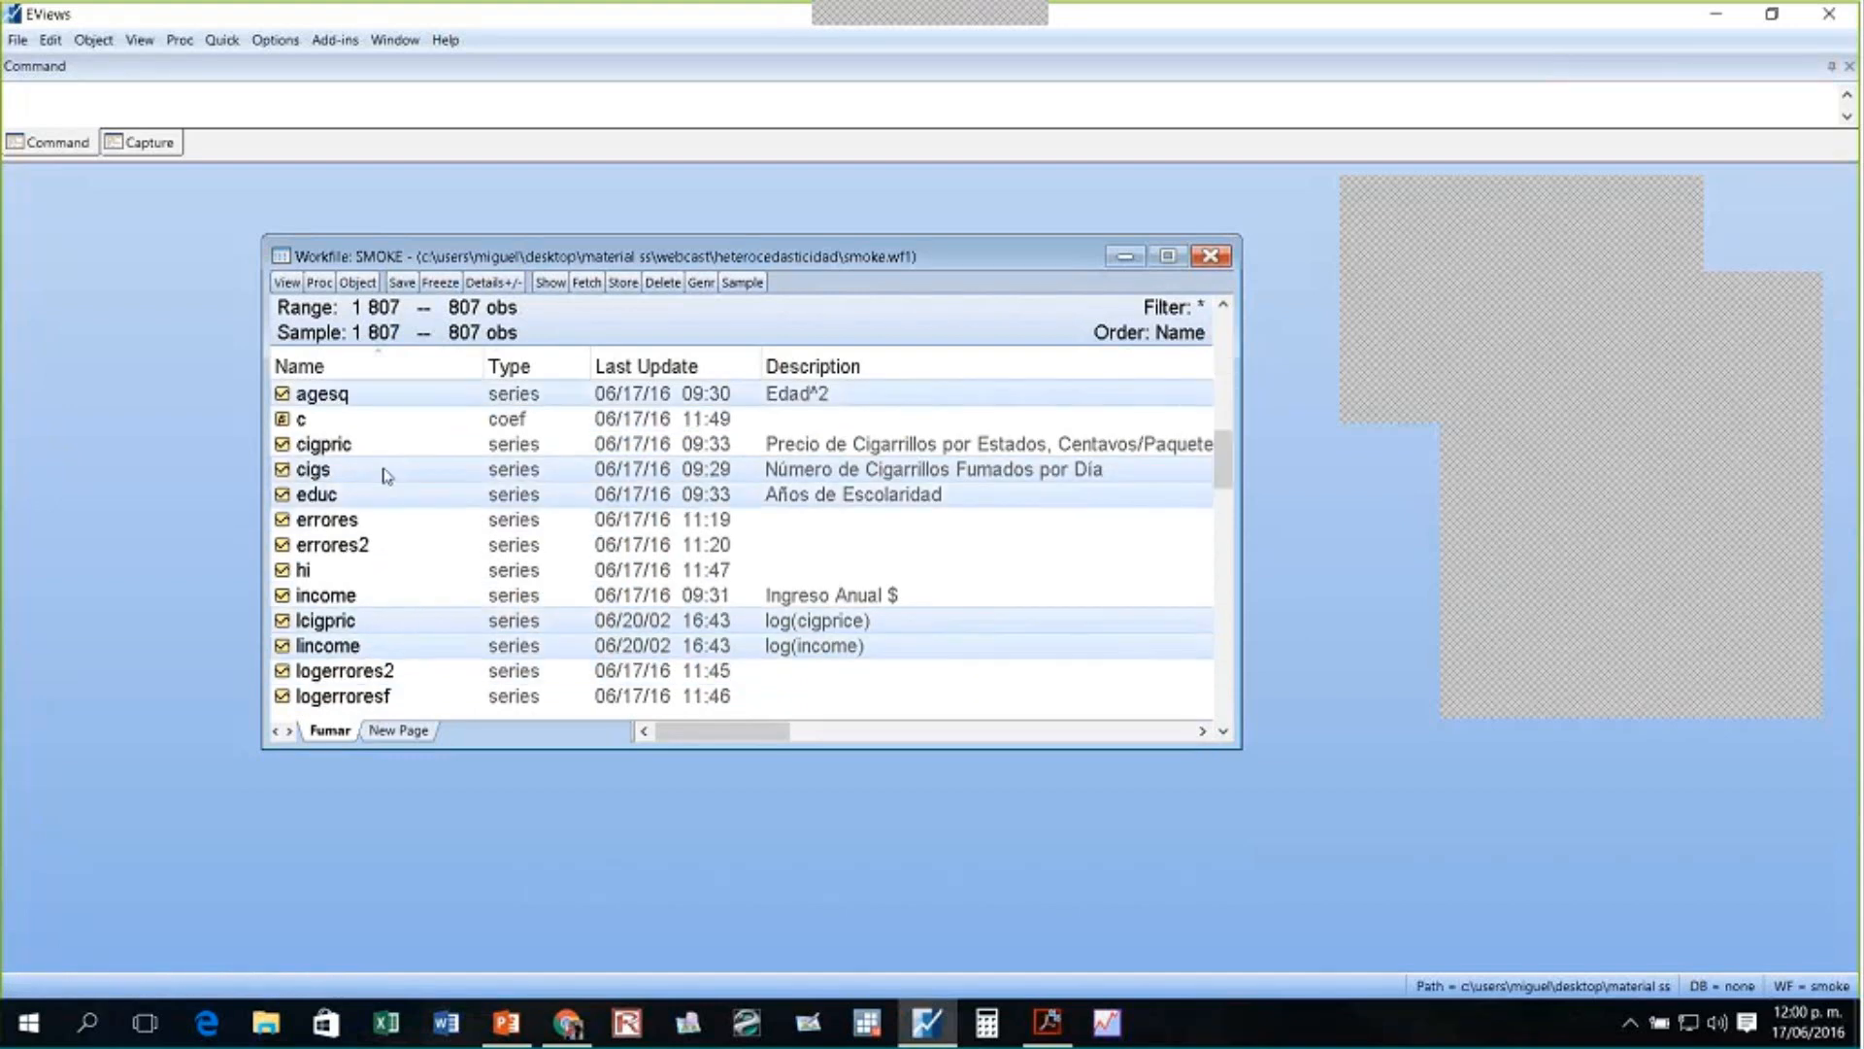
{"action": "right_click", "coordinate": [339, 645]}
{"action": "mouse_move", "coordinate": [370, 661]}
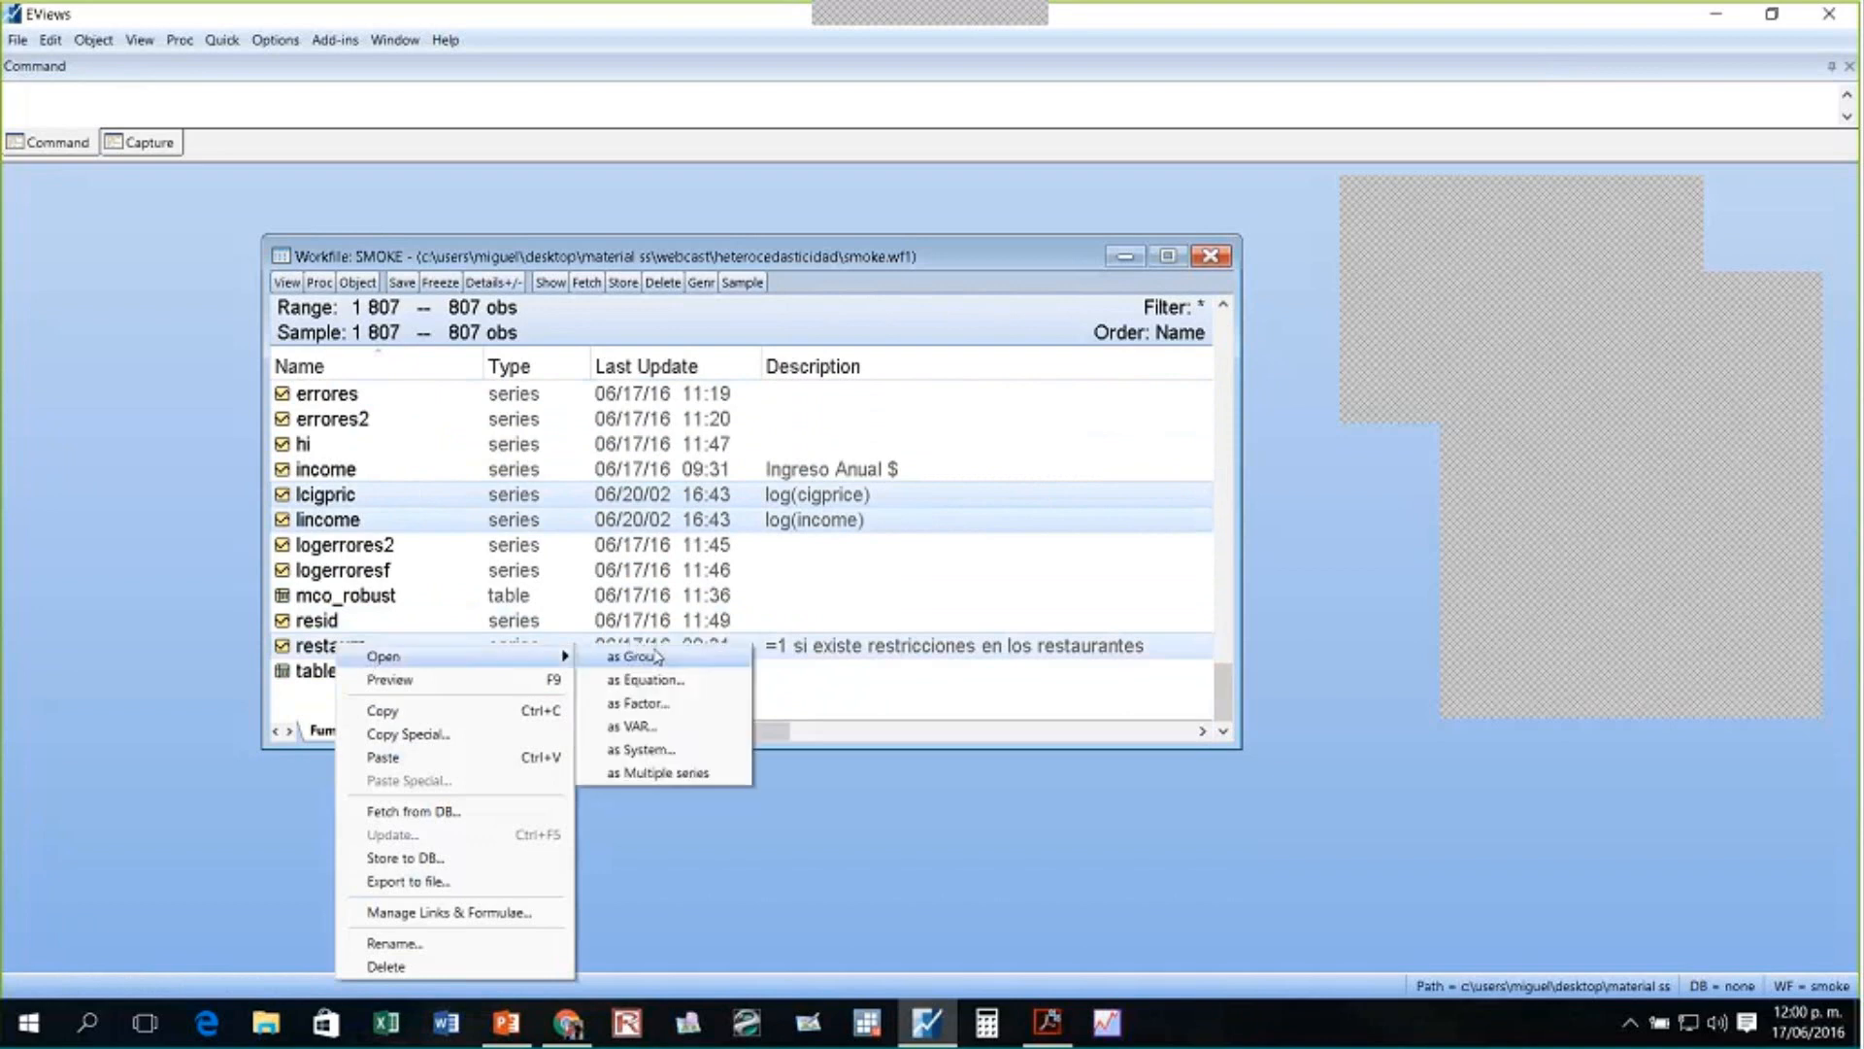
{"action": "left_click", "coordinate": [660, 678]}
{"action": "left_click", "coordinate": [1045, 712]}
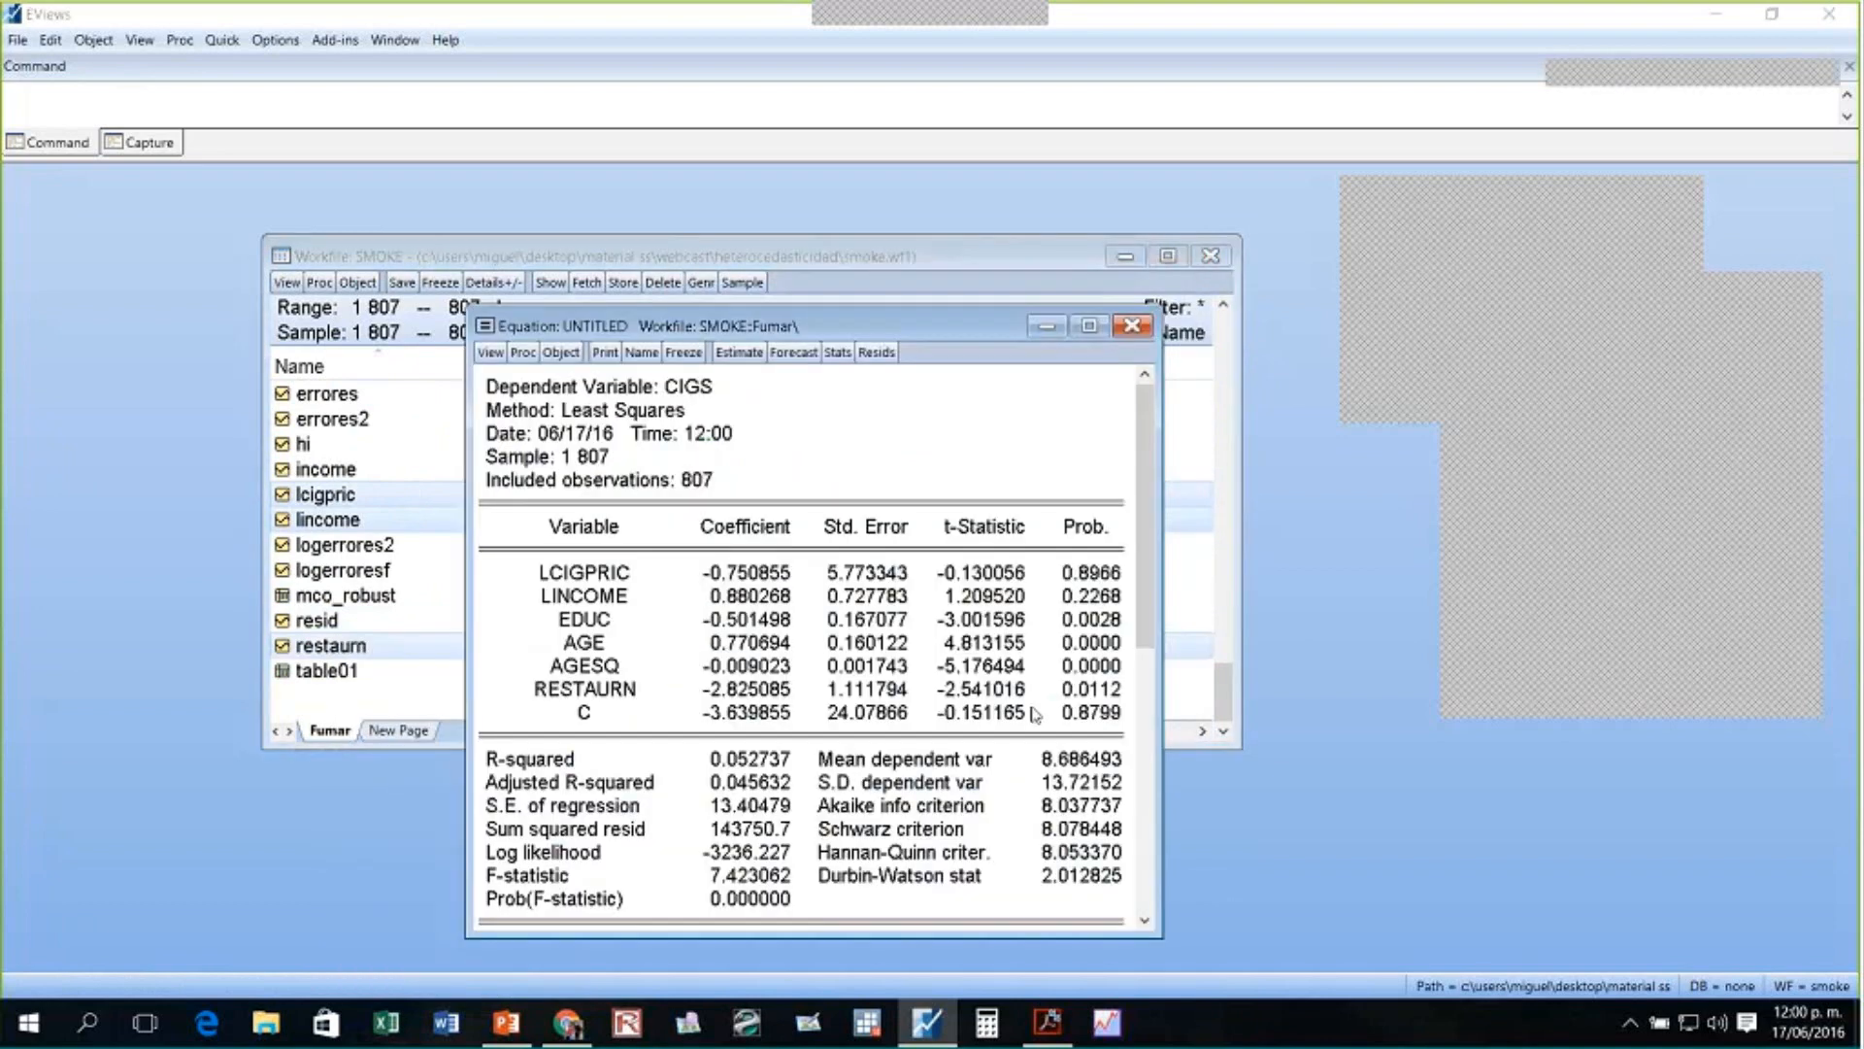
- Re-estimate the cigs equation by weighted least squares with inverse variance weights, weight series 1/hi and average scaling
{"action": "left_click_drag", "start_coordinate": [895, 327], "coordinate": [793, 215]}
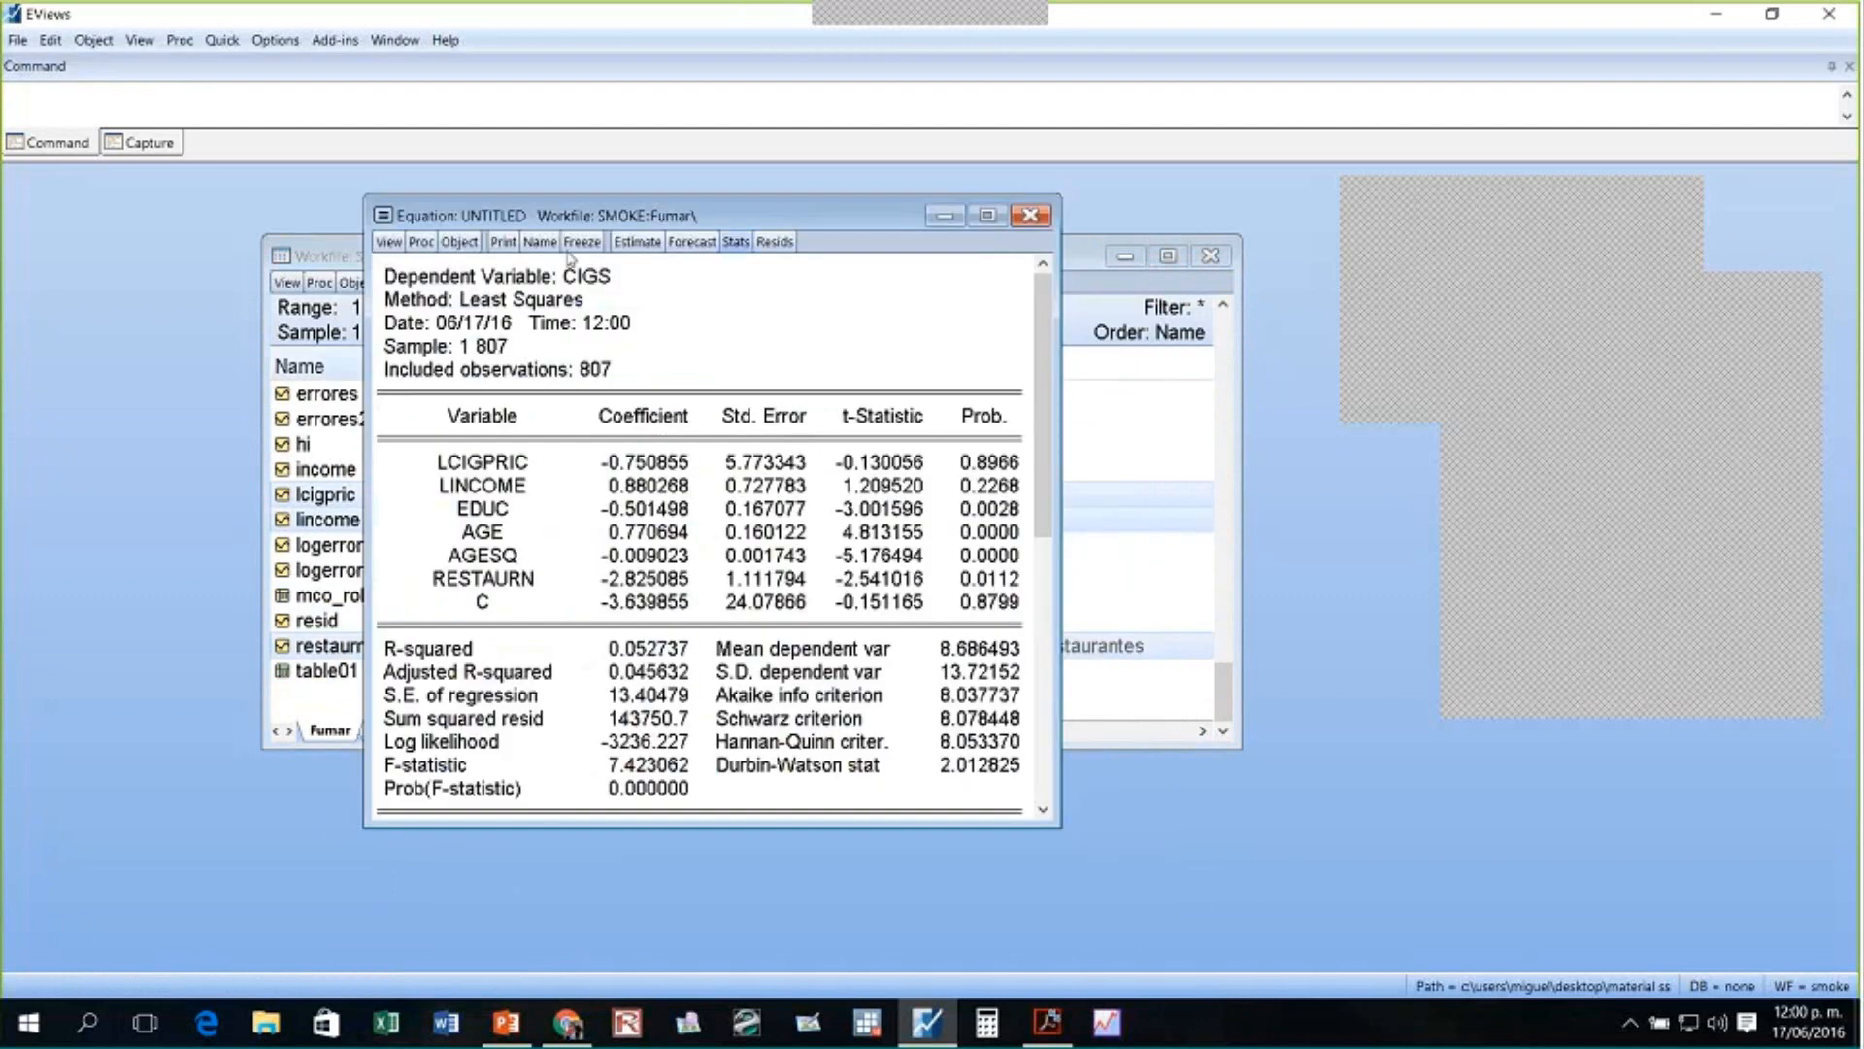
{"action": "left_click", "coordinate": [637, 241]}
{"action": "left_click", "coordinate": [567, 324]}
{"action": "left_click", "coordinate": [918, 384]}
{"action": "left_click", "coordinate": [853, 434]}
{"action": "left_click", "coordinate": [862, 416]}
{"action": "type", "text": "1"}
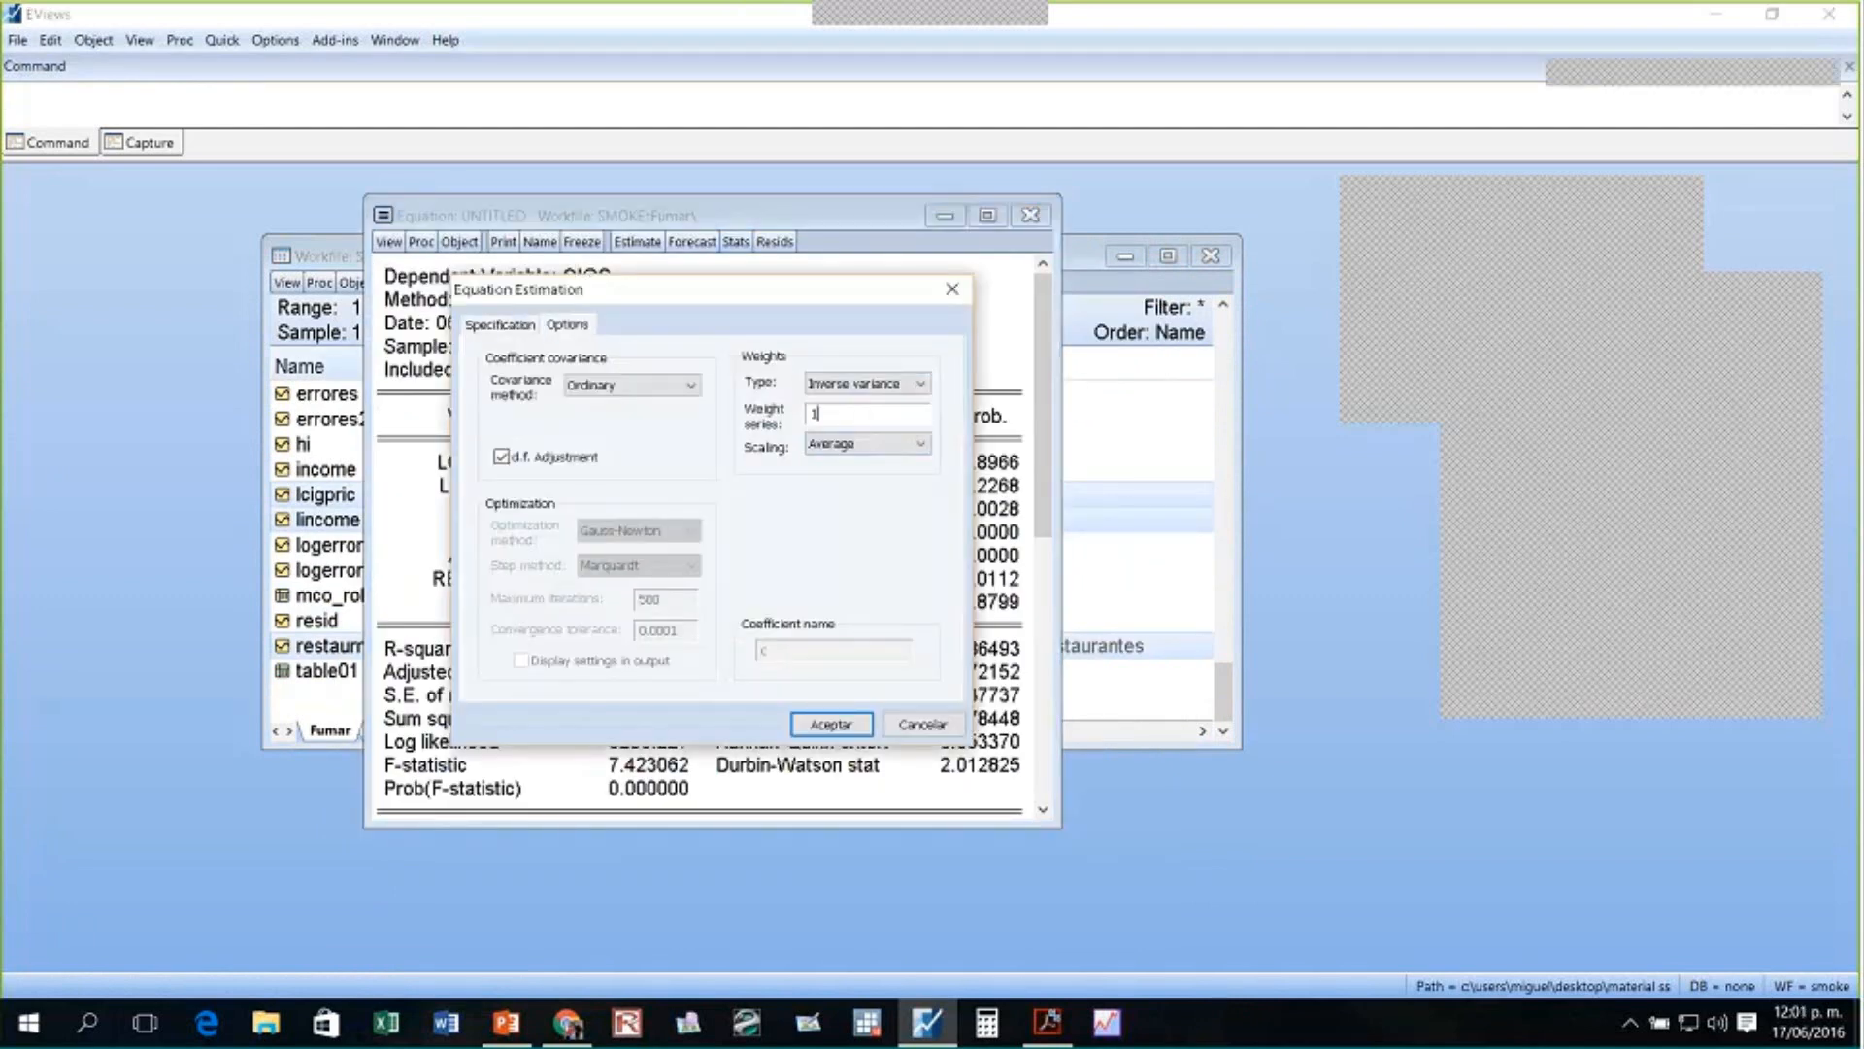
{"action": "type", "text": "/"}
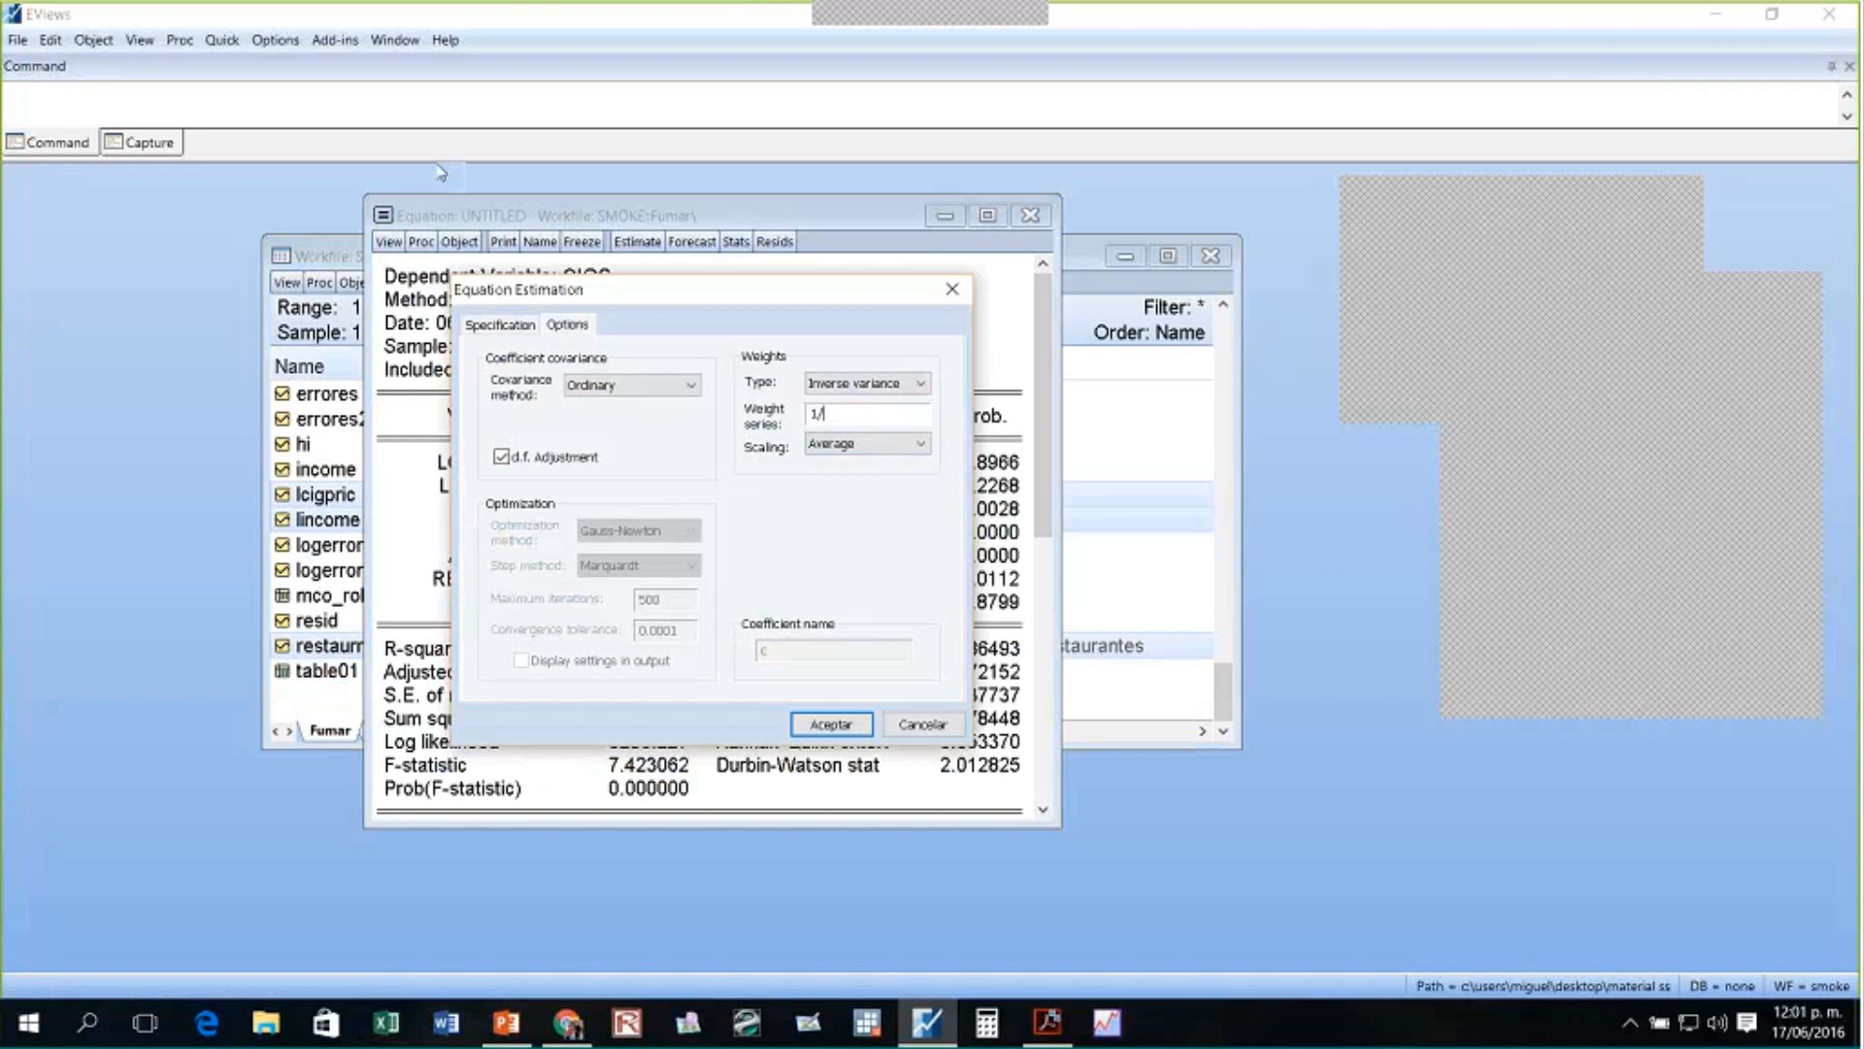
{"action": "left_click", "coordinate": [522, 330]}
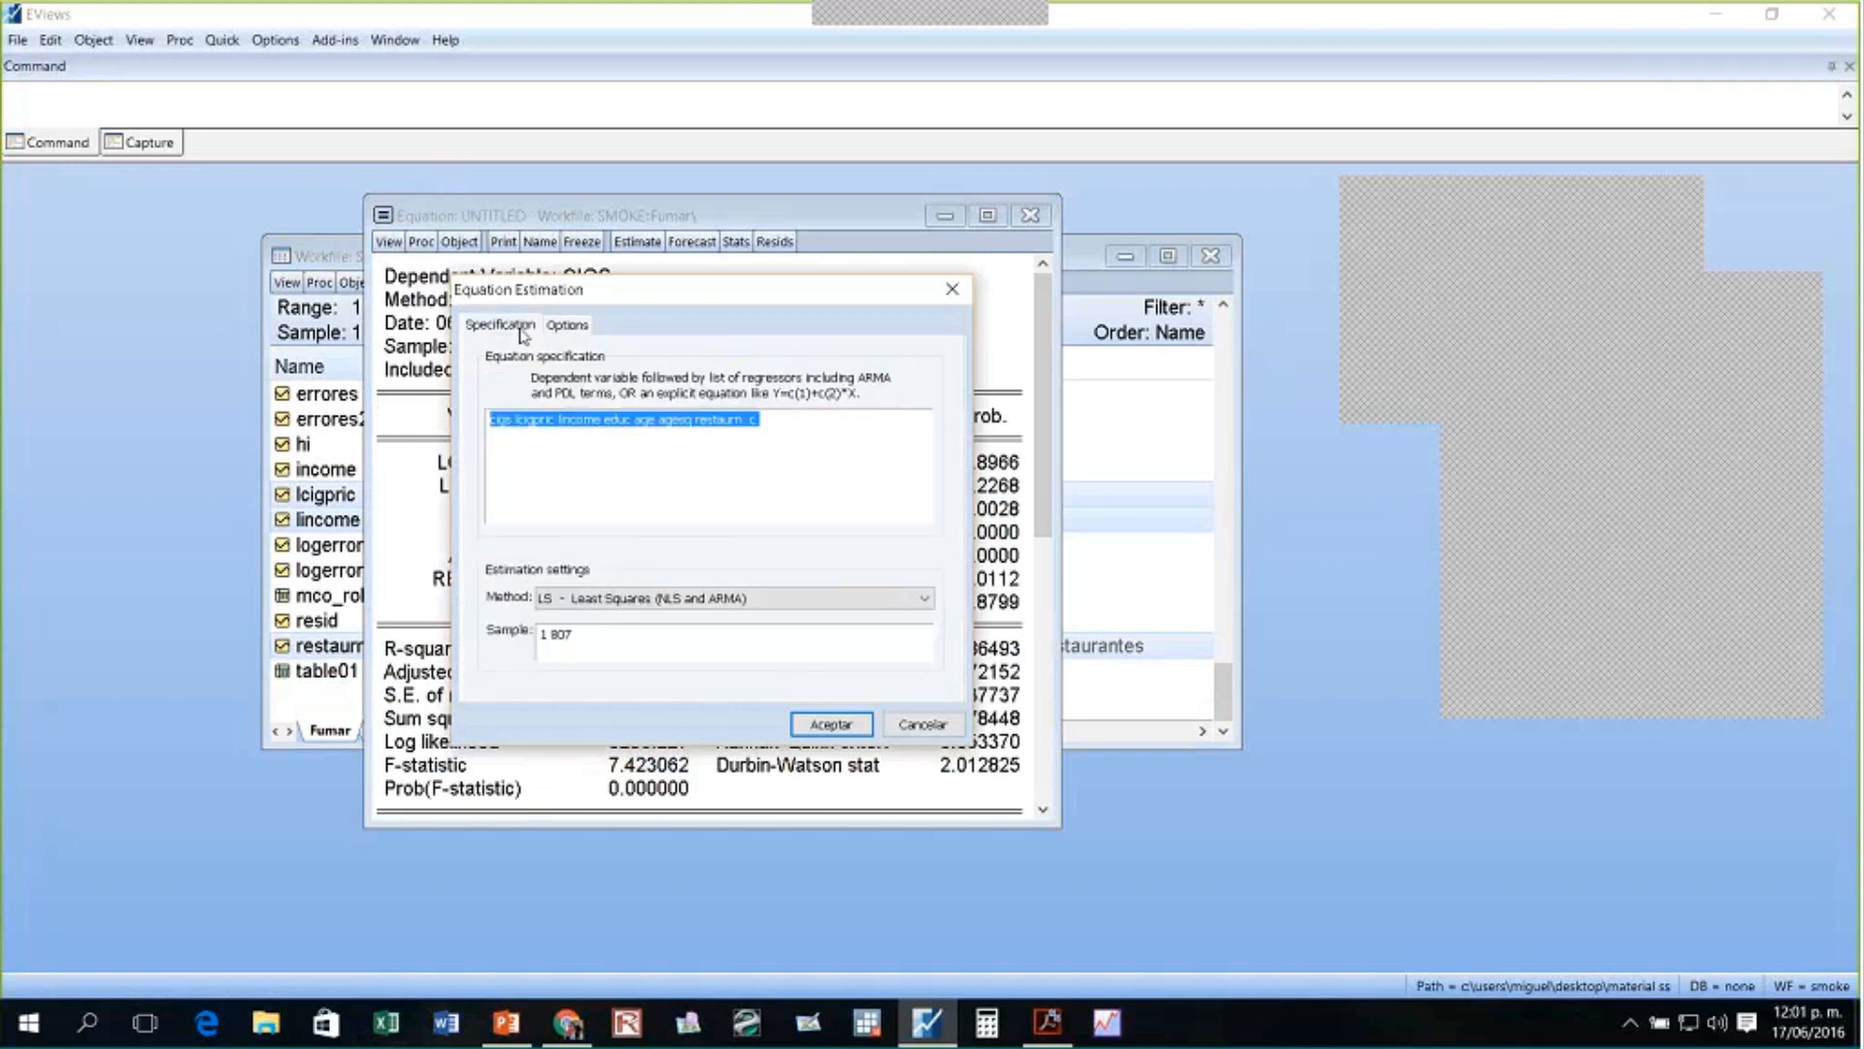
{"action": "left_click", "coordinate": [831, 723]}
{"action": "left_click", "coordinate": [1138, 537]}
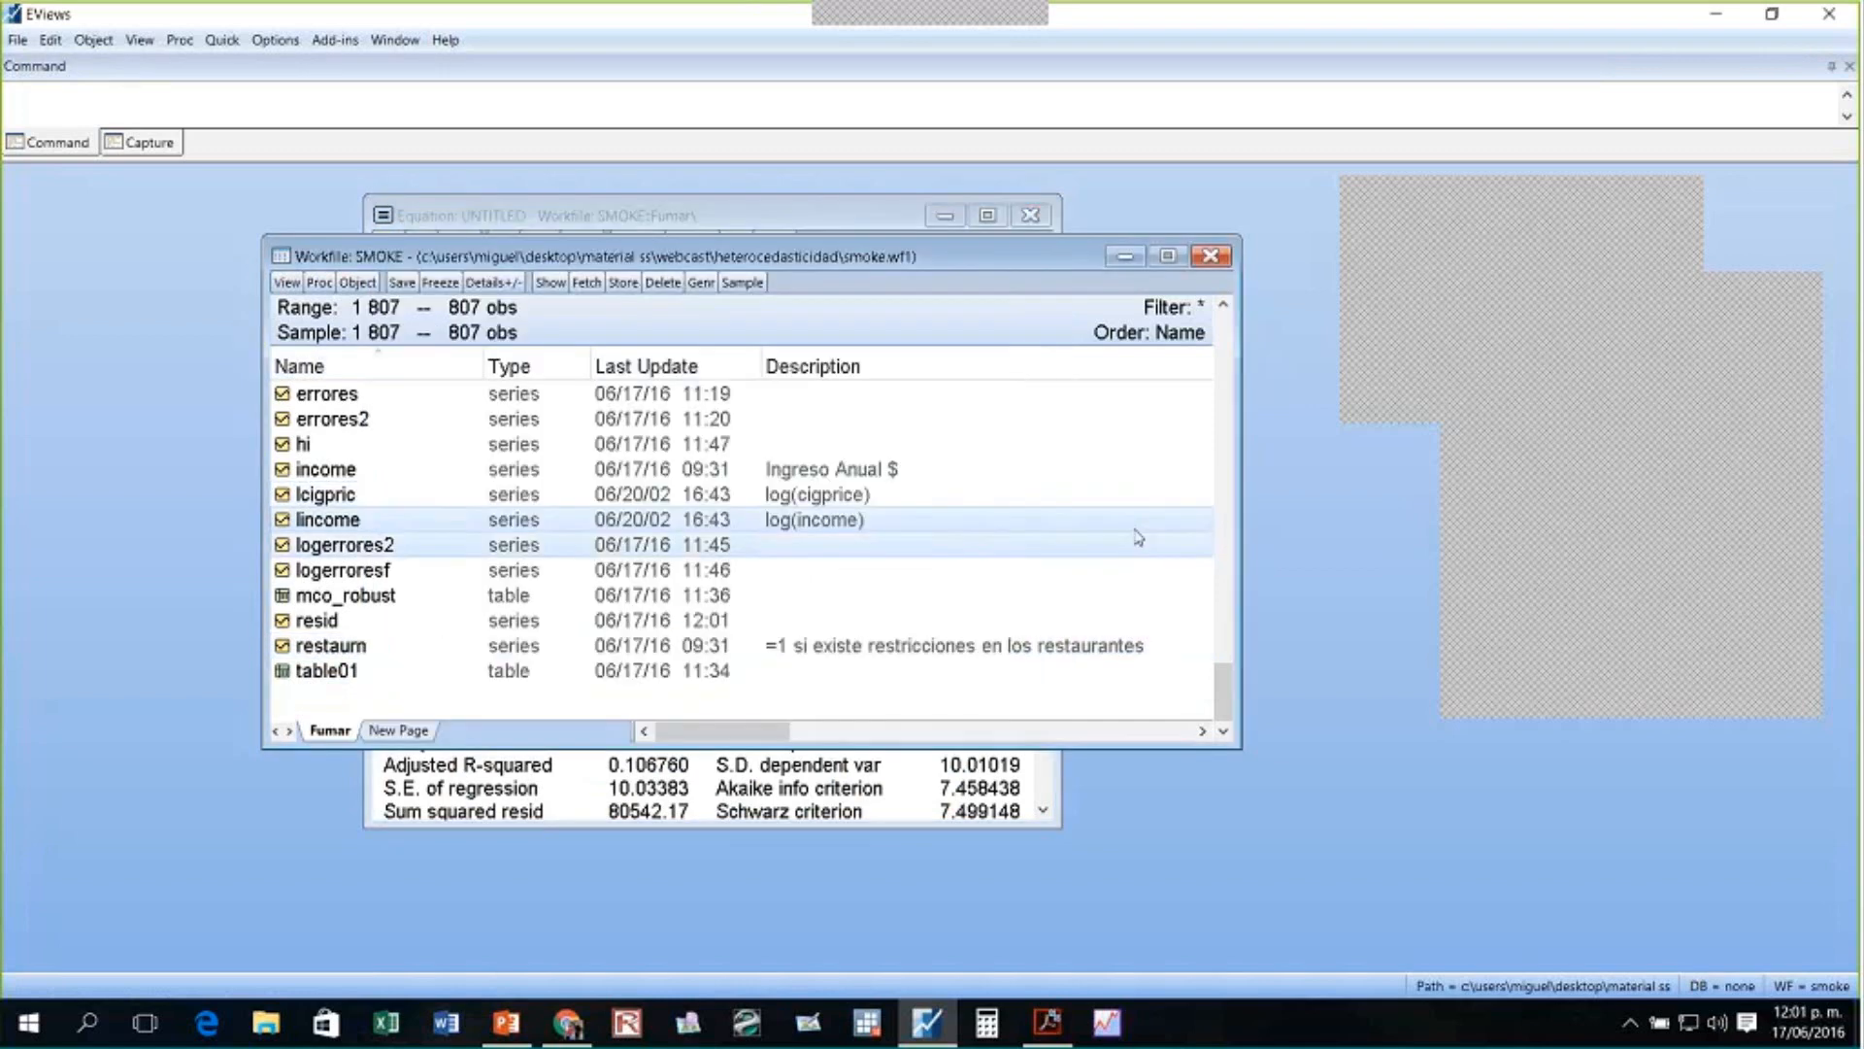
{"action": "left_click", "coordinate": [814, 785]}
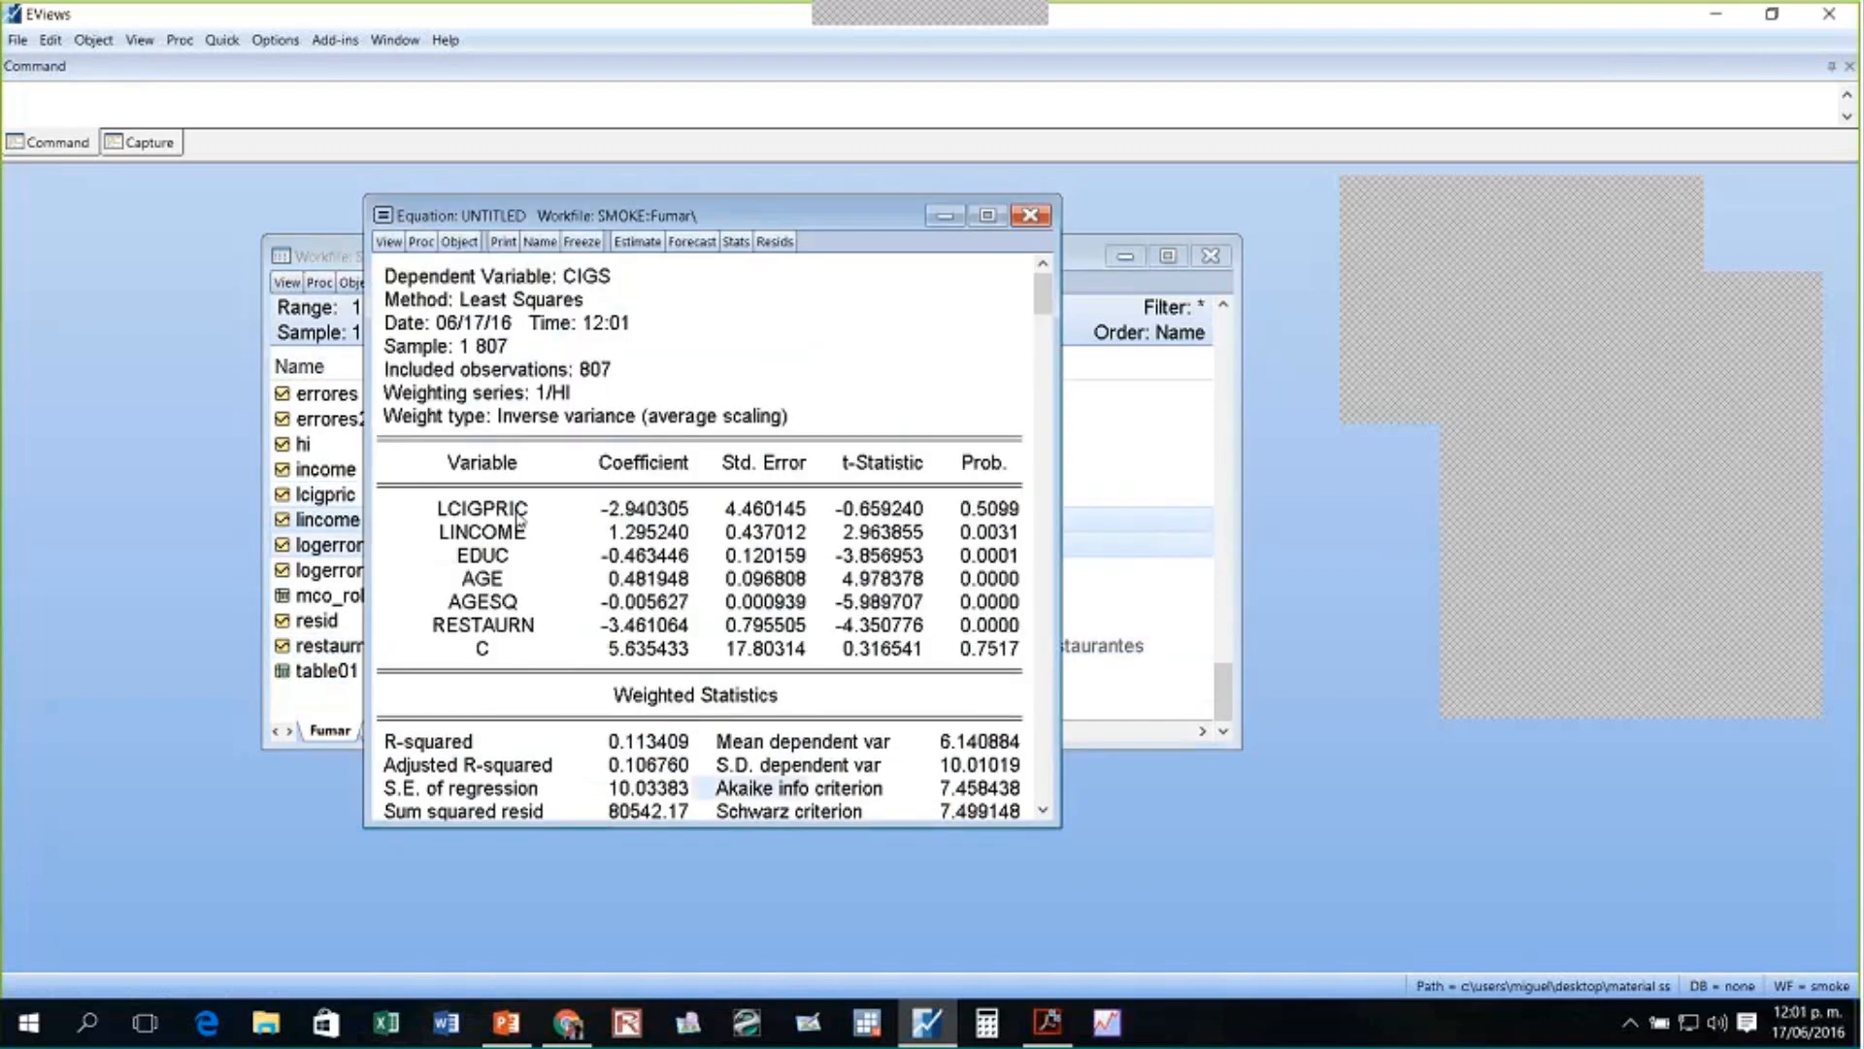
- Display the variance inflation factors of the weighted equation and examine the coefficient variance of LCIGPRIC
{"action": "left_click", "coordinate": [388, 241]}
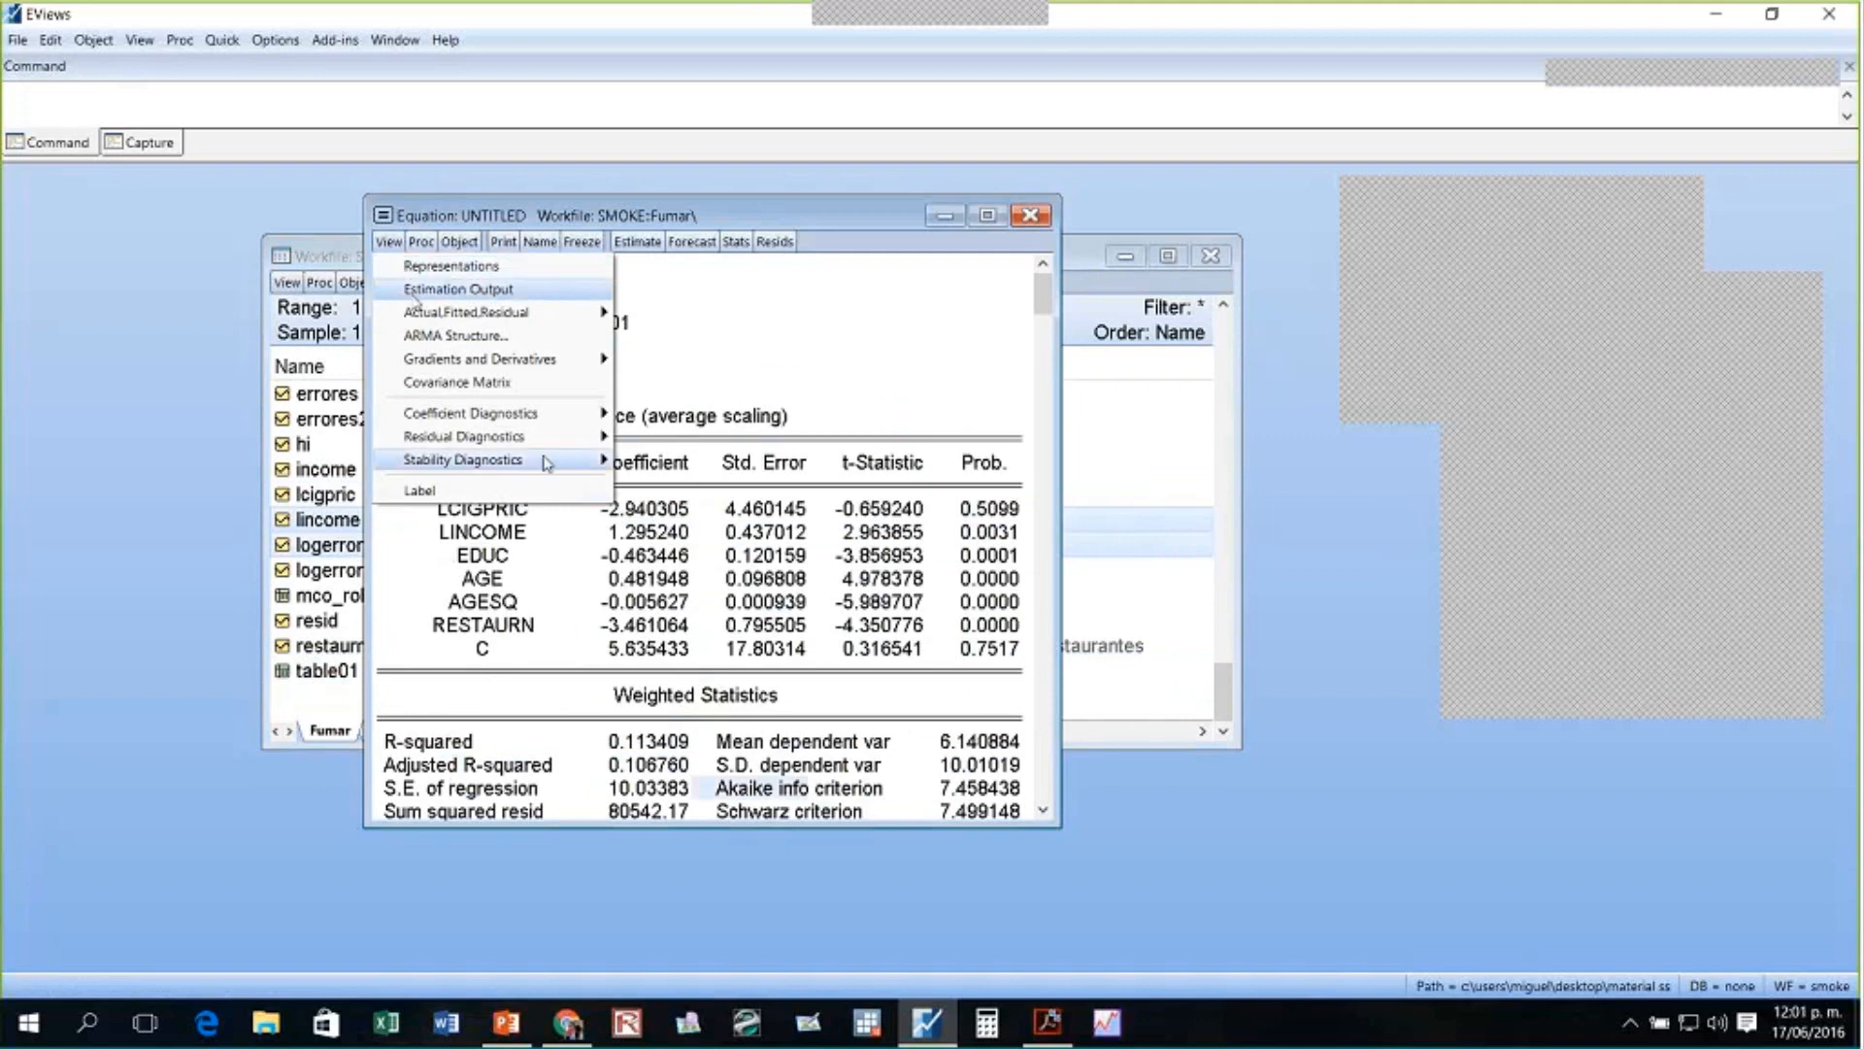
{"action": "mouse_move", "coordinate": [580, 417]}
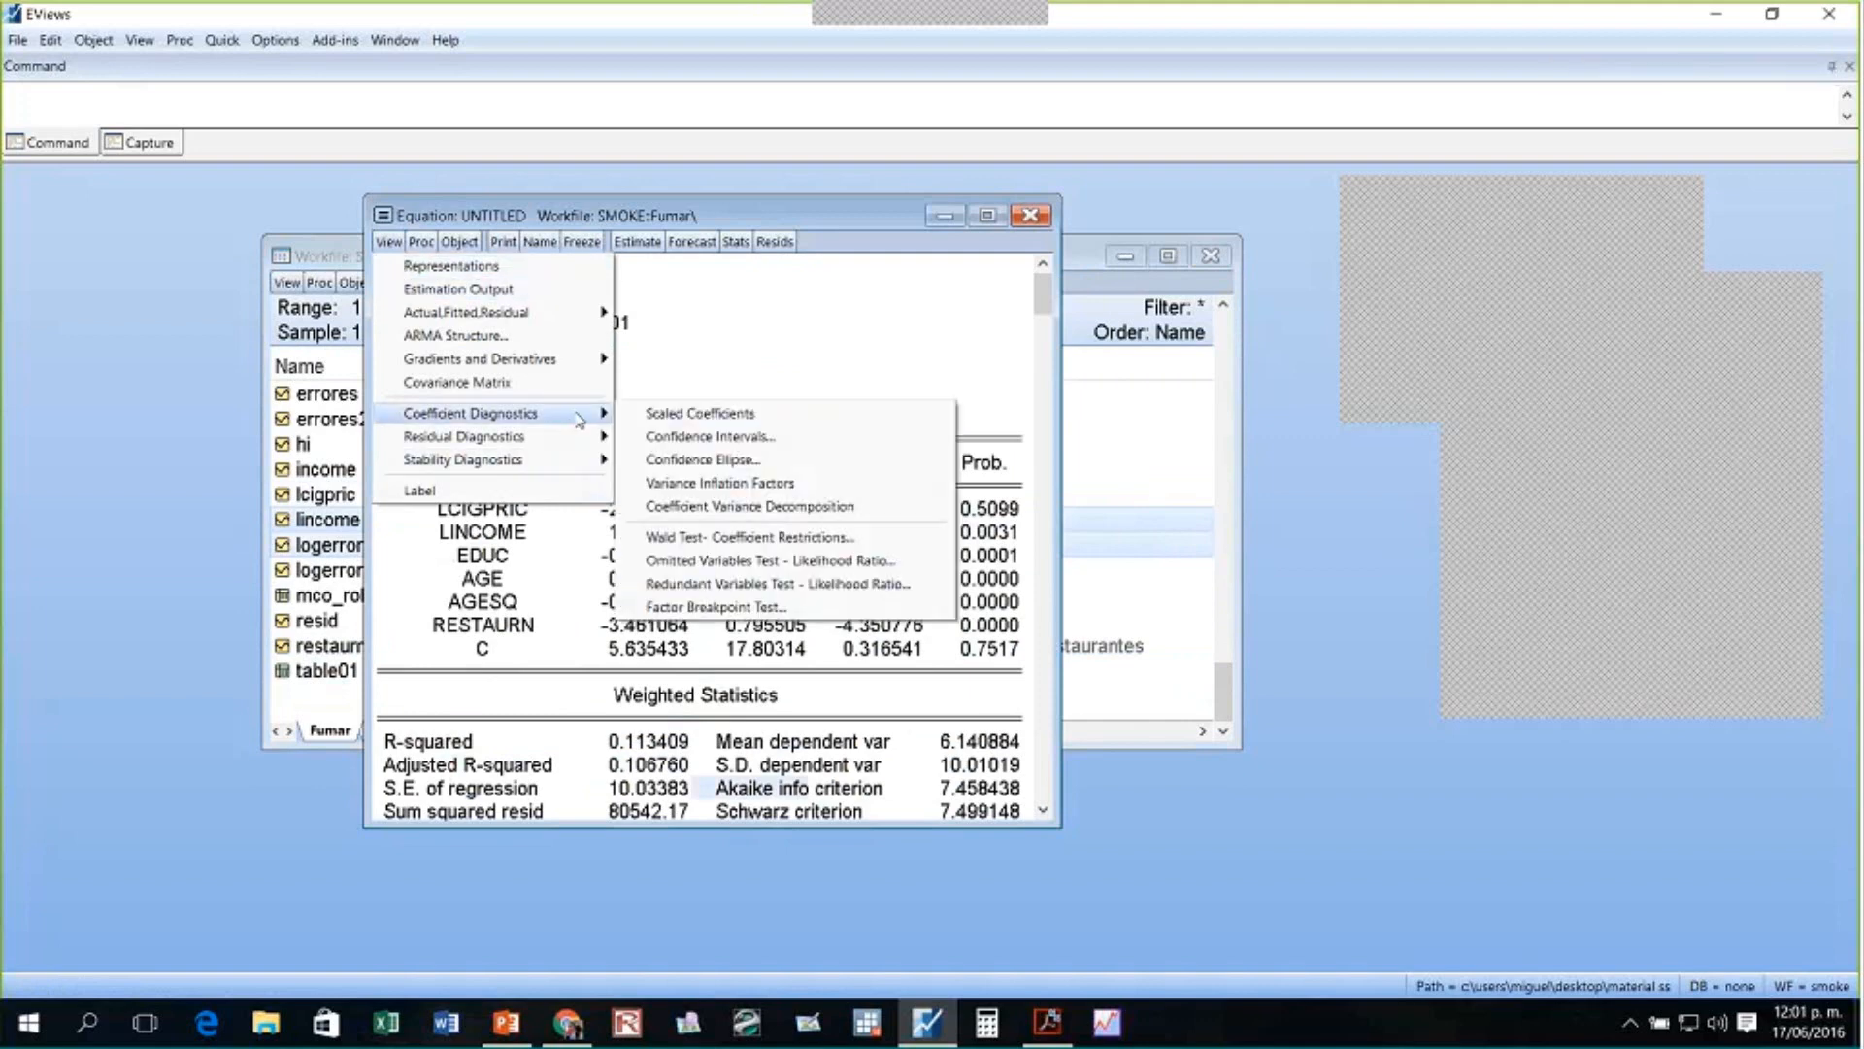
{"action": "left_click", "coordinate": [743, 482]}
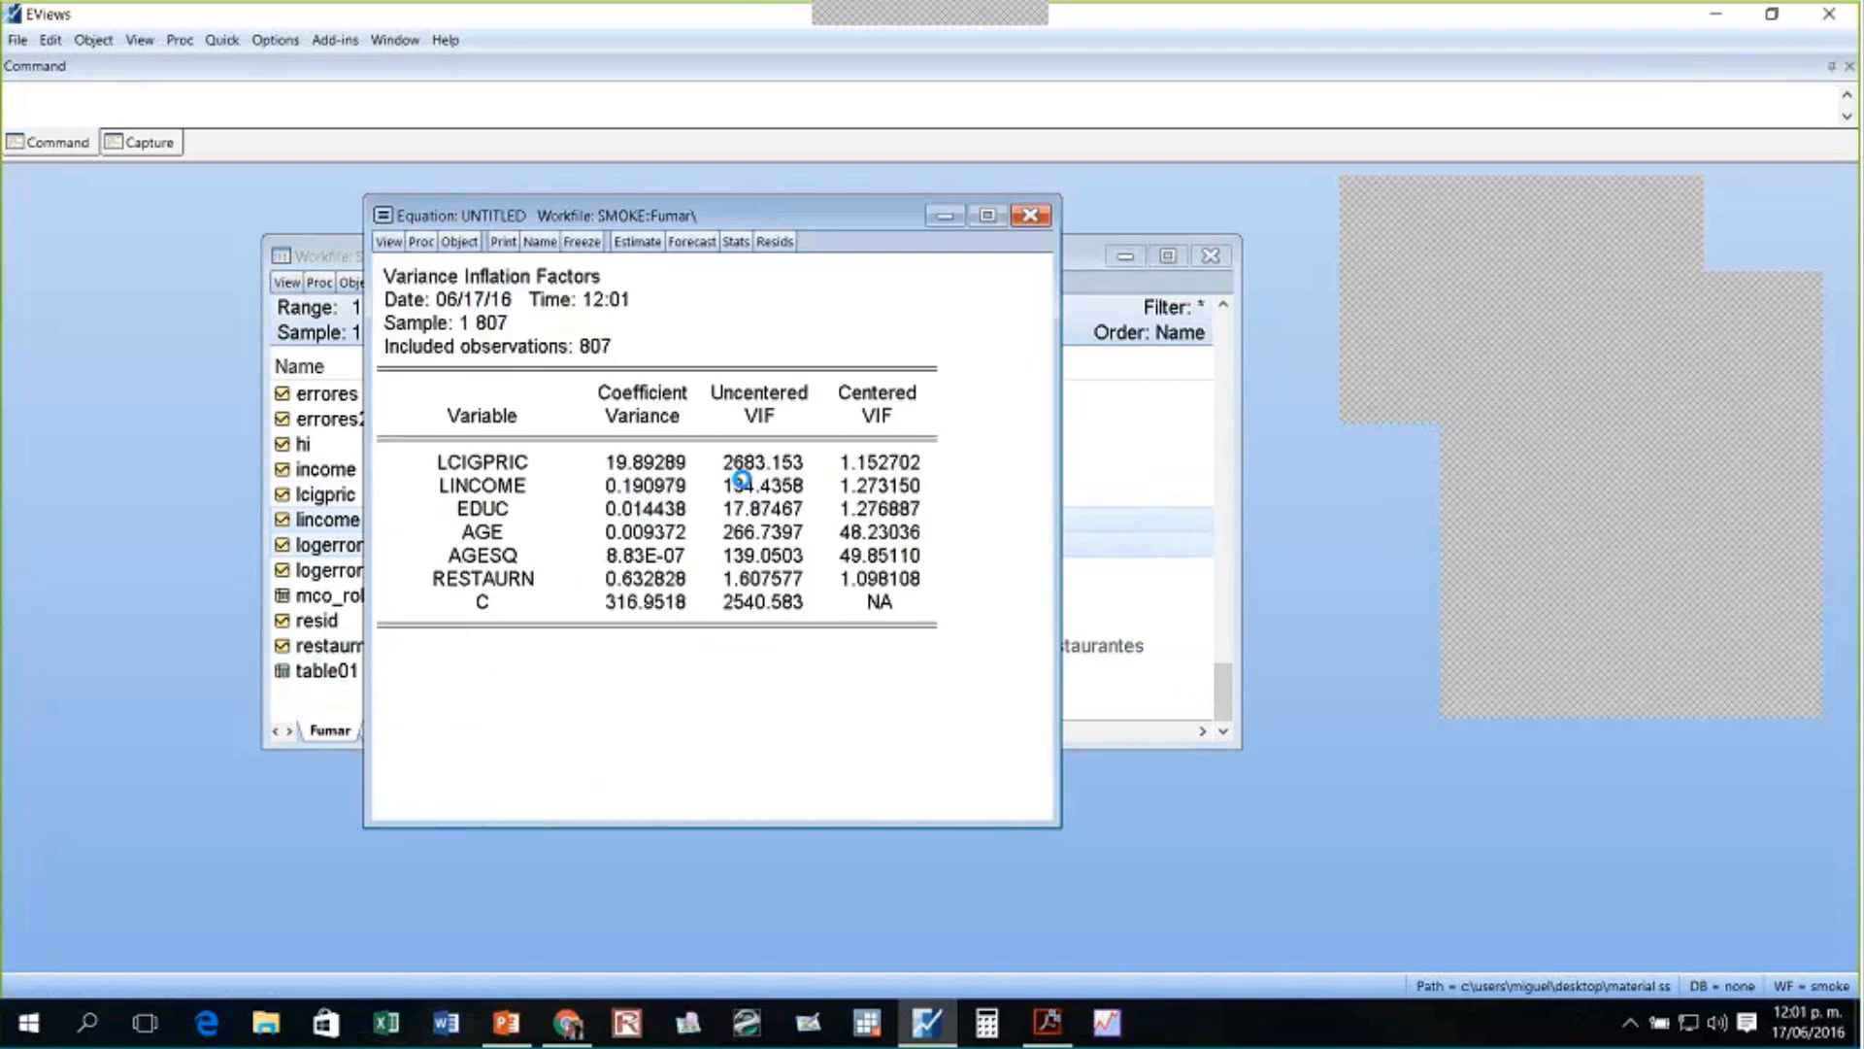
{"action": "left_click", "coordinate": [615, 470]}
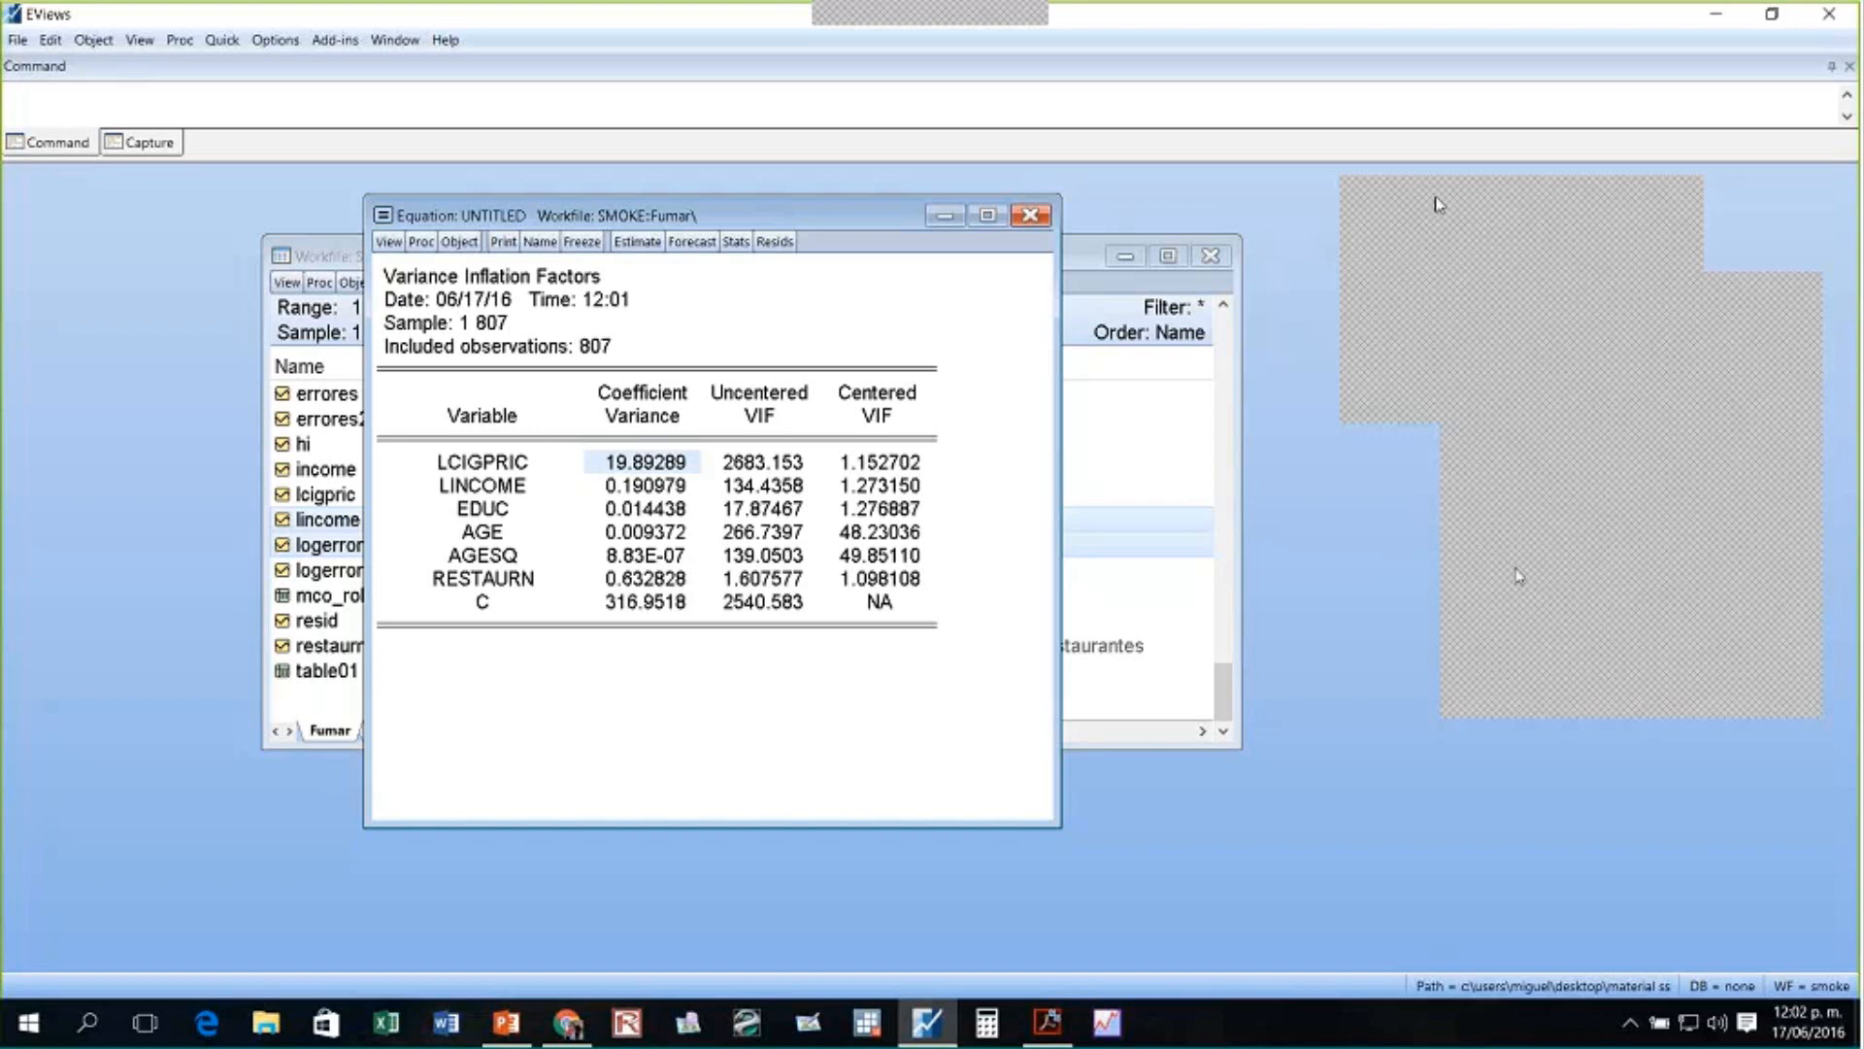
- Annotate the shared screen with the handwritten weight option [aw=1/hi] below the Q&A panel and frame it with a red rectangle
{"action": "left_click_drag", "start_coordinate": [1437, 199], "coordinate": [1340, 196]}
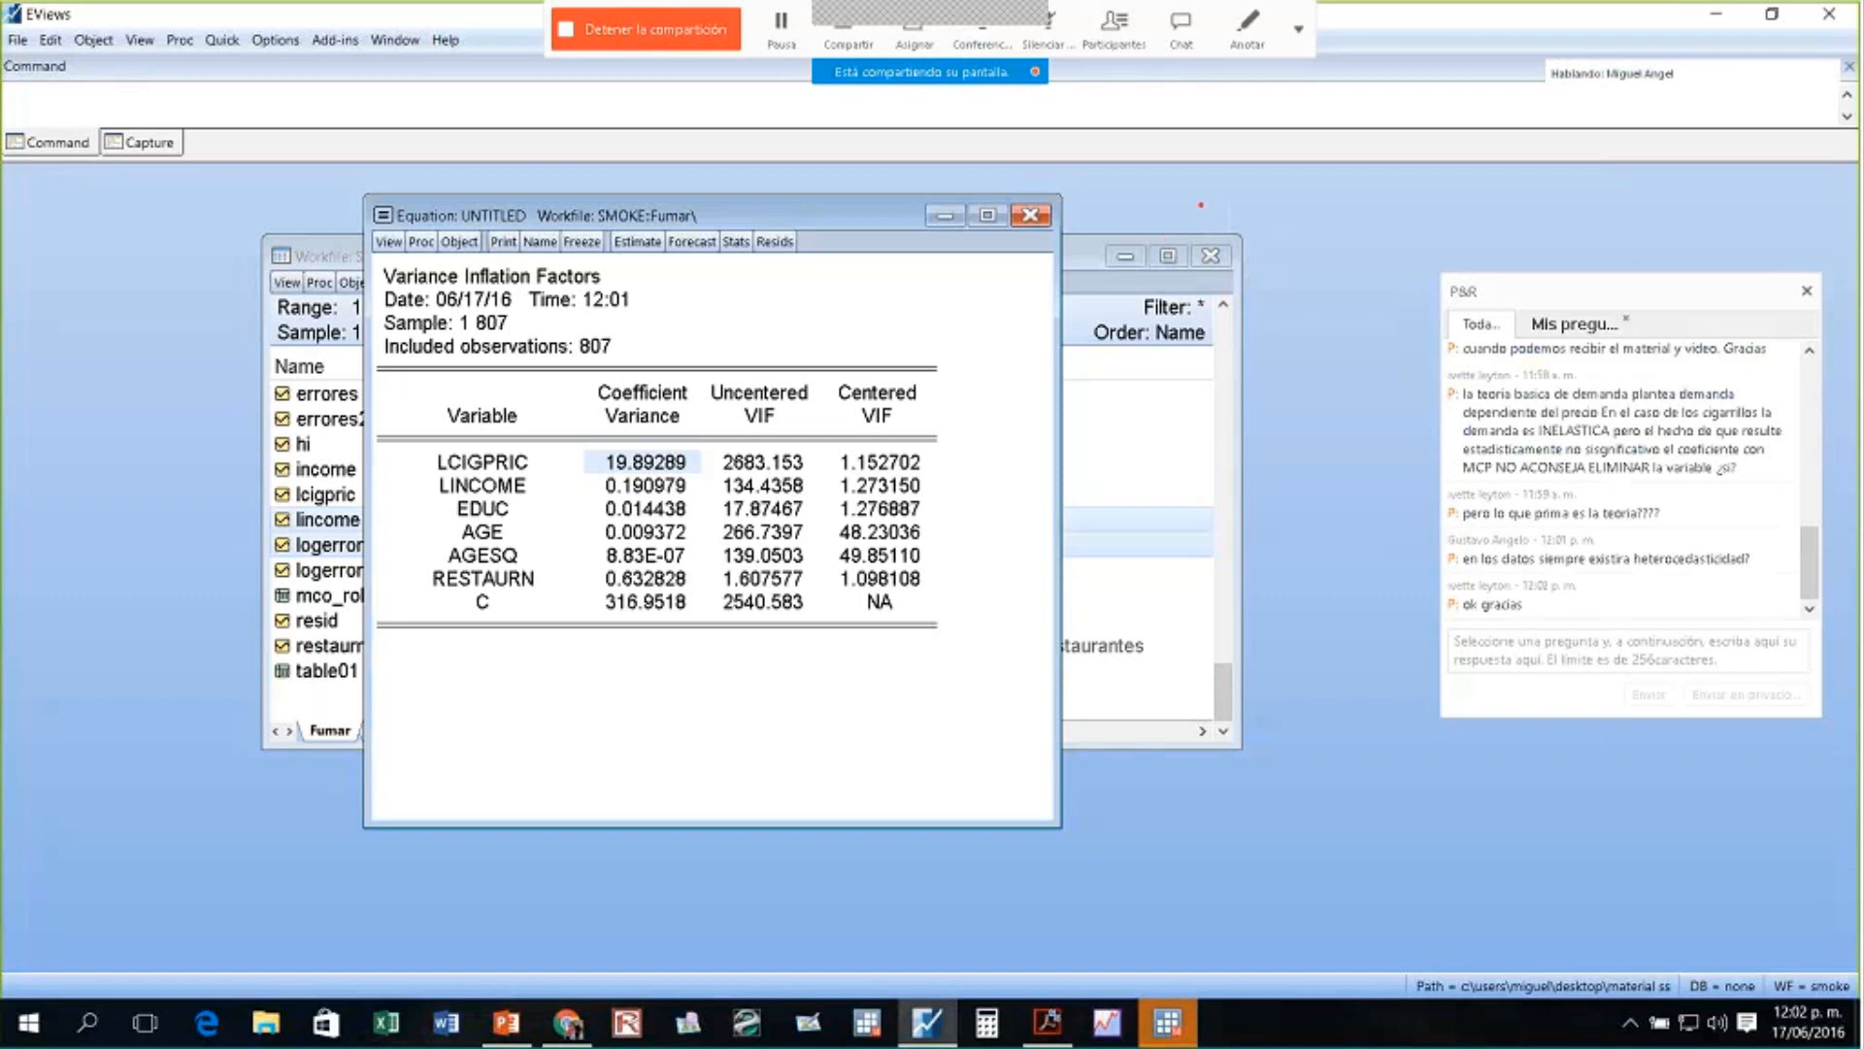
{"action": "mouse_move", "coordinate": [1359, 789]}
{"action": "left_mouse_down"}
{"action": "mouse_move", "coordinate": [1311, 789]}
{"action": "mouse_move", "coordinate": [1293, 886]}
{"action": "mouse_move", "coordinate": [1328, 886]}
{"action": "left_mouse_up"}
{"action": "left_click_drag", "start_coordinate": [1461, 797], "coordinate": [1471, 904]}
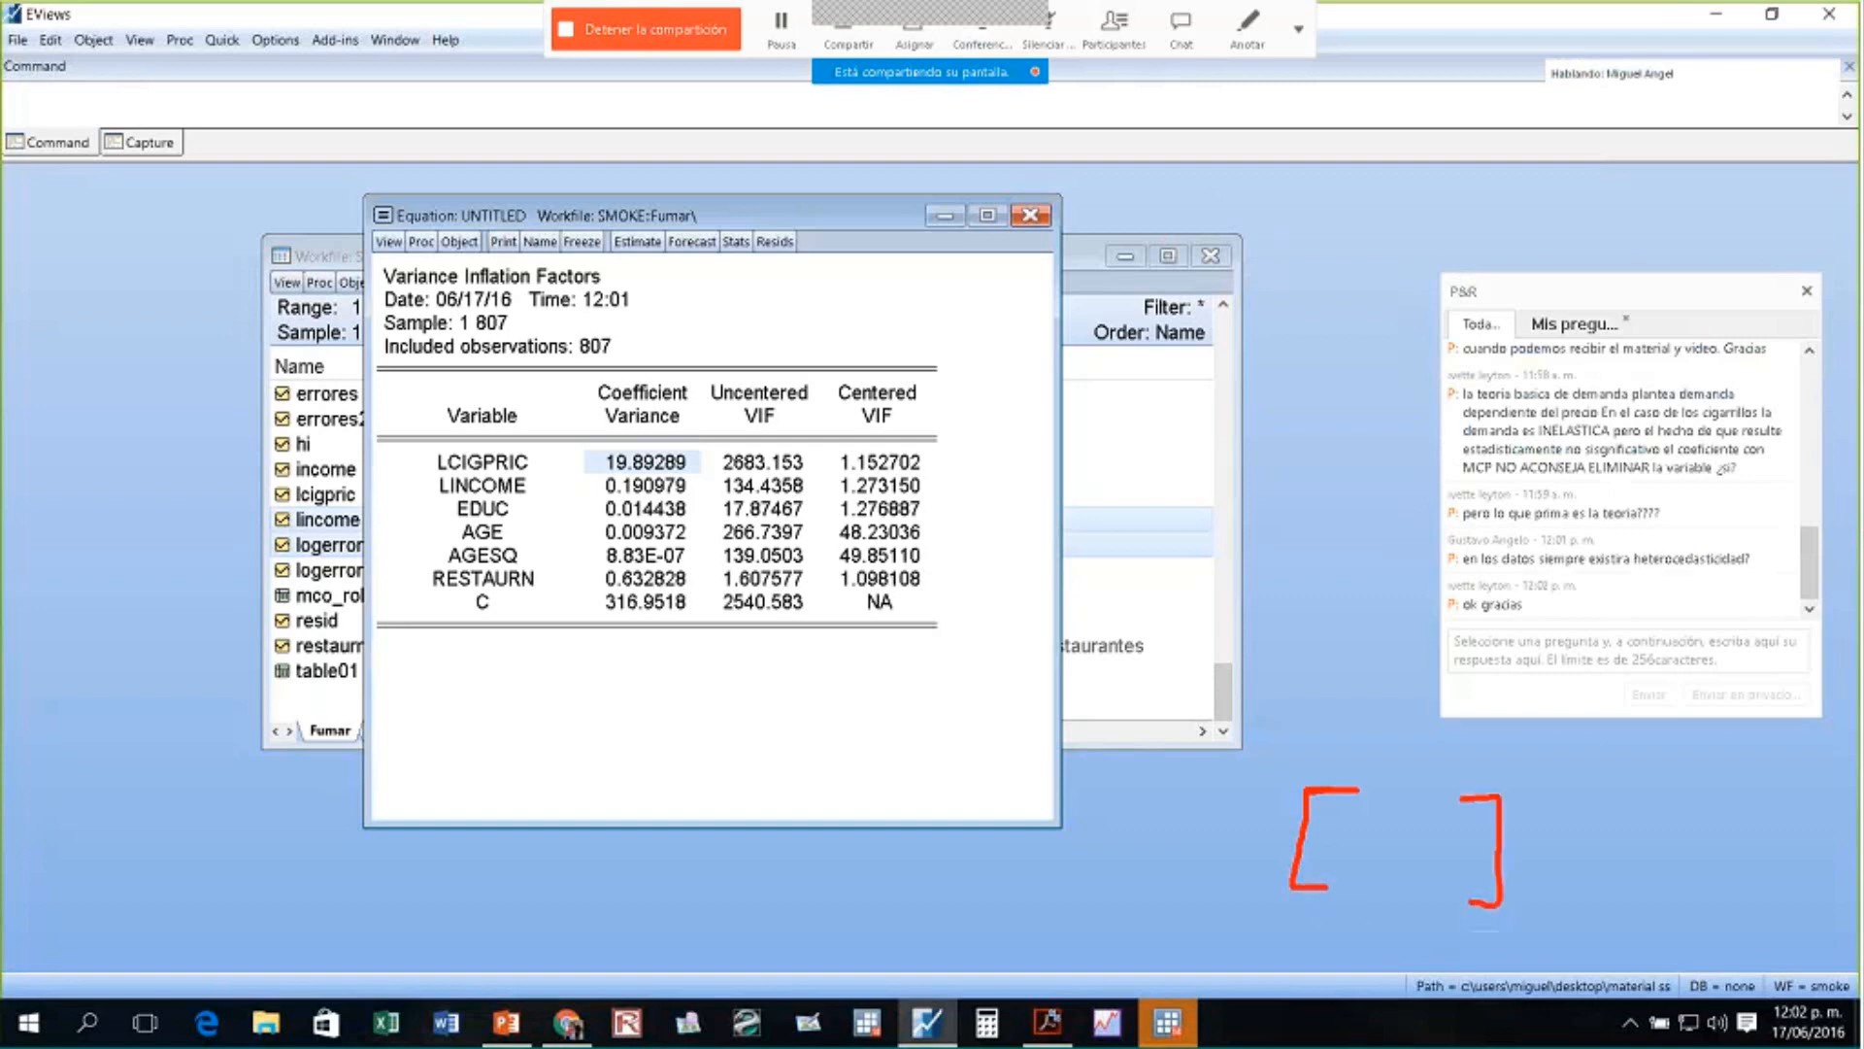
{"action": "mouse_move", "coordinate": [1335, 835]}
{"action": "left_mouse_down"}
{"action": "mouse_move", "coordinate": [1356, 860]}
{"action": "mouse_move", "coordinate": [1430, 827]}
{"action": "mouse_move", "coordinate": [1423, 851]}
{"action": "left_mouse_up"}
{"action": "mouse_move", "coordinate": [1429, 833]}
{"action": "left_mouse_down"}
{"action": "mouse_move", "coordinate": [1433, 896]}
{"action": "mouse_move", "coordinate": [1482, 891]}
{"action": "left_mouse_up"}
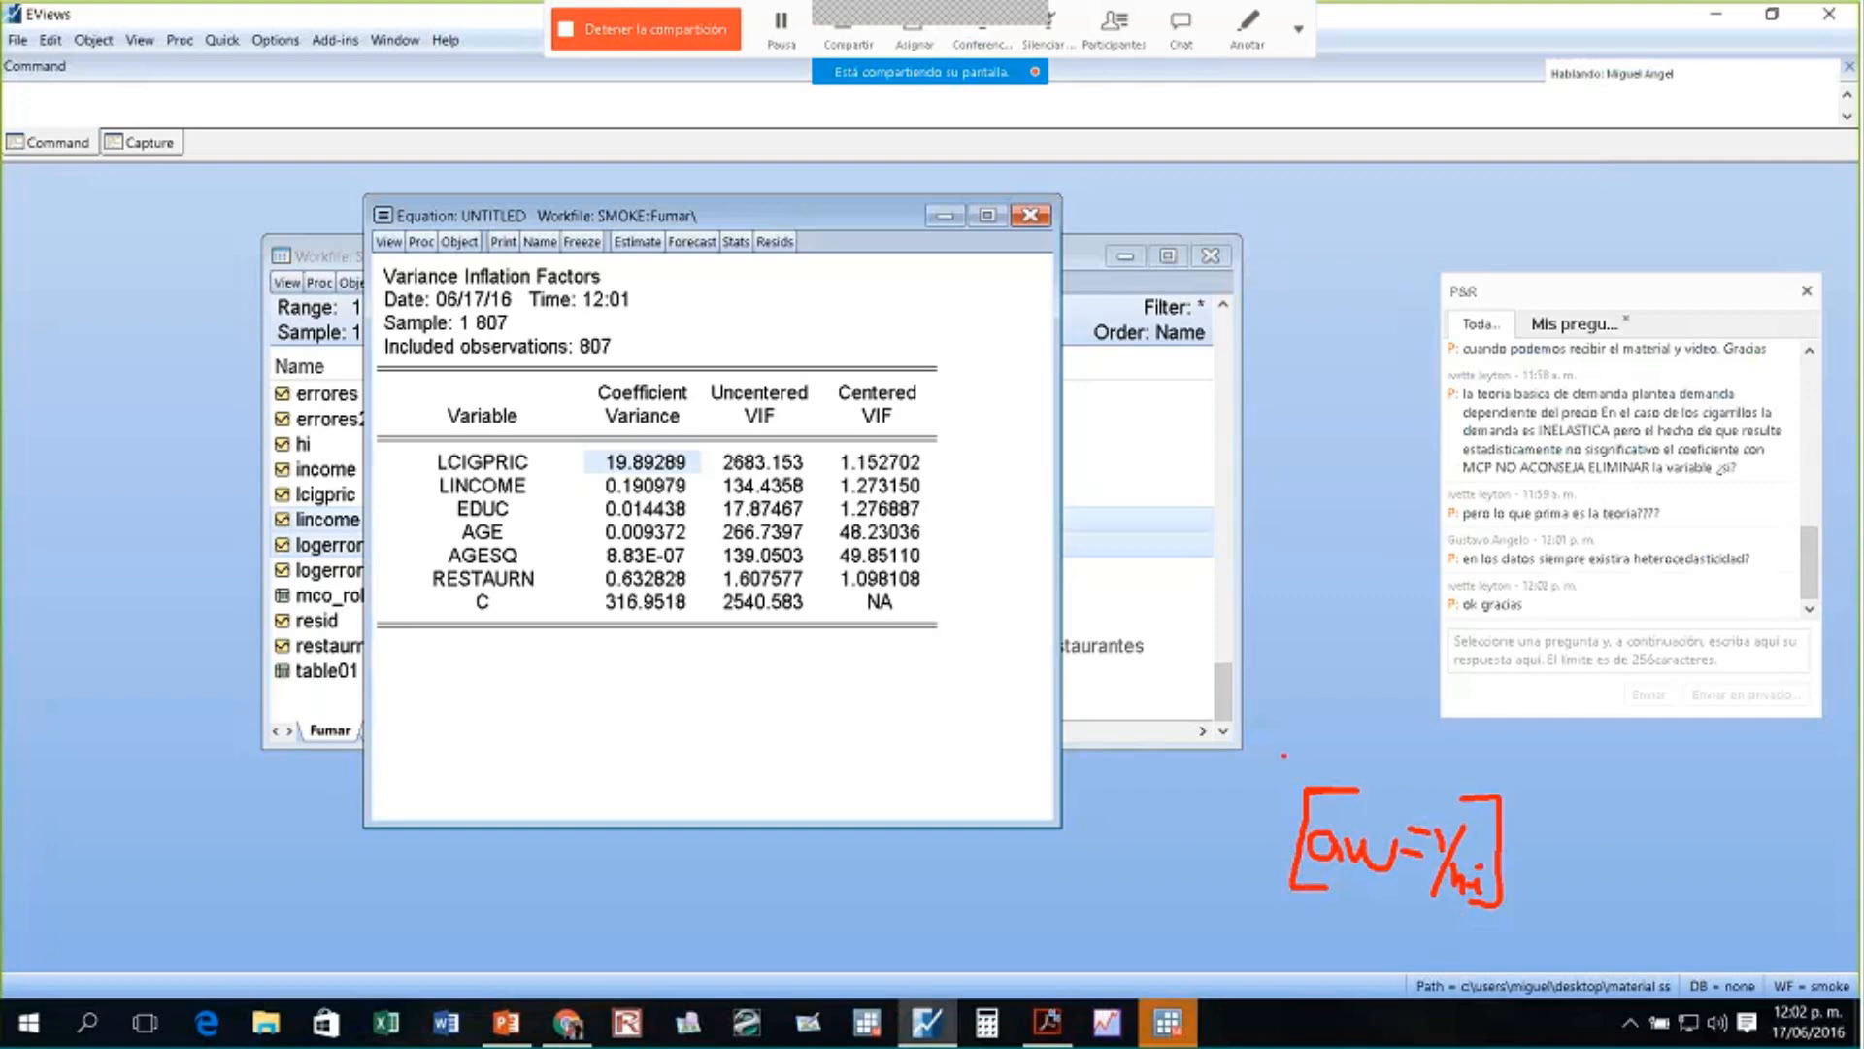
{"action": "left_click_drag", "start_coordinate": [1270, 754], "coordinate": [1539, 933]}
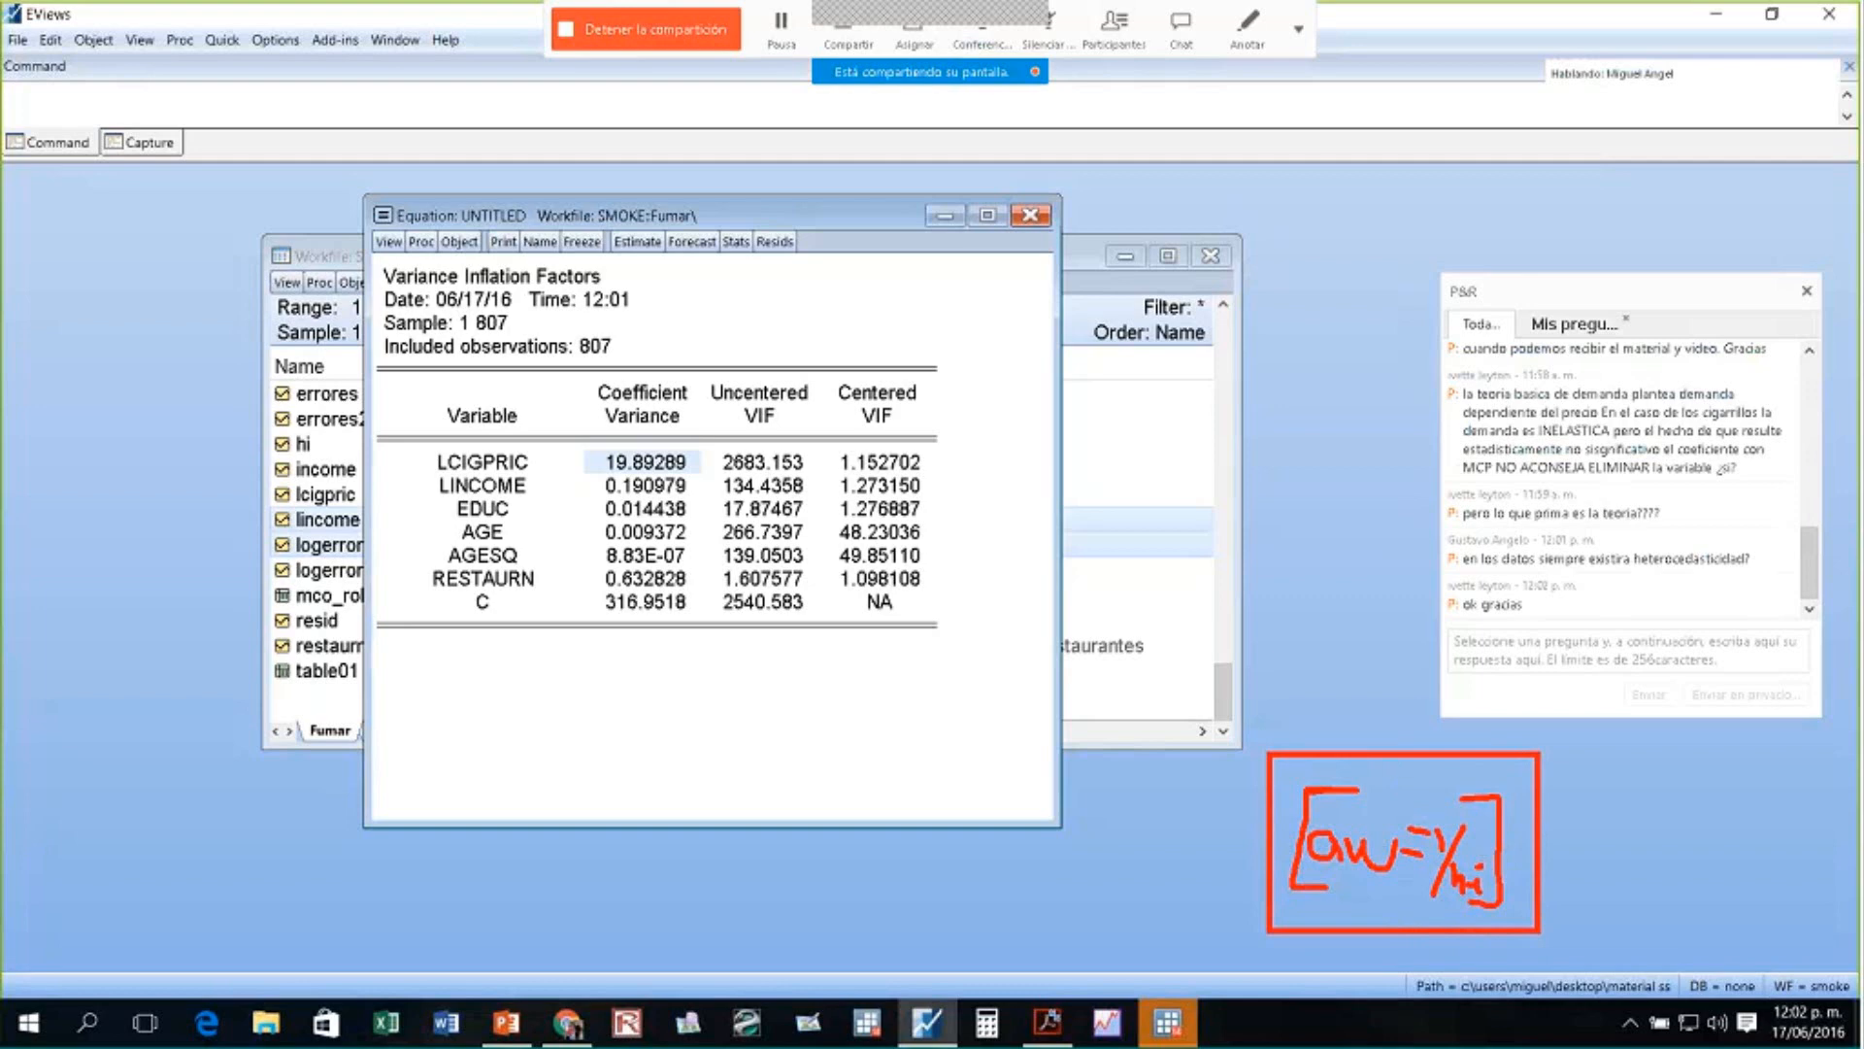
{"action": "left_click", "coordinate": [1179, 35]}
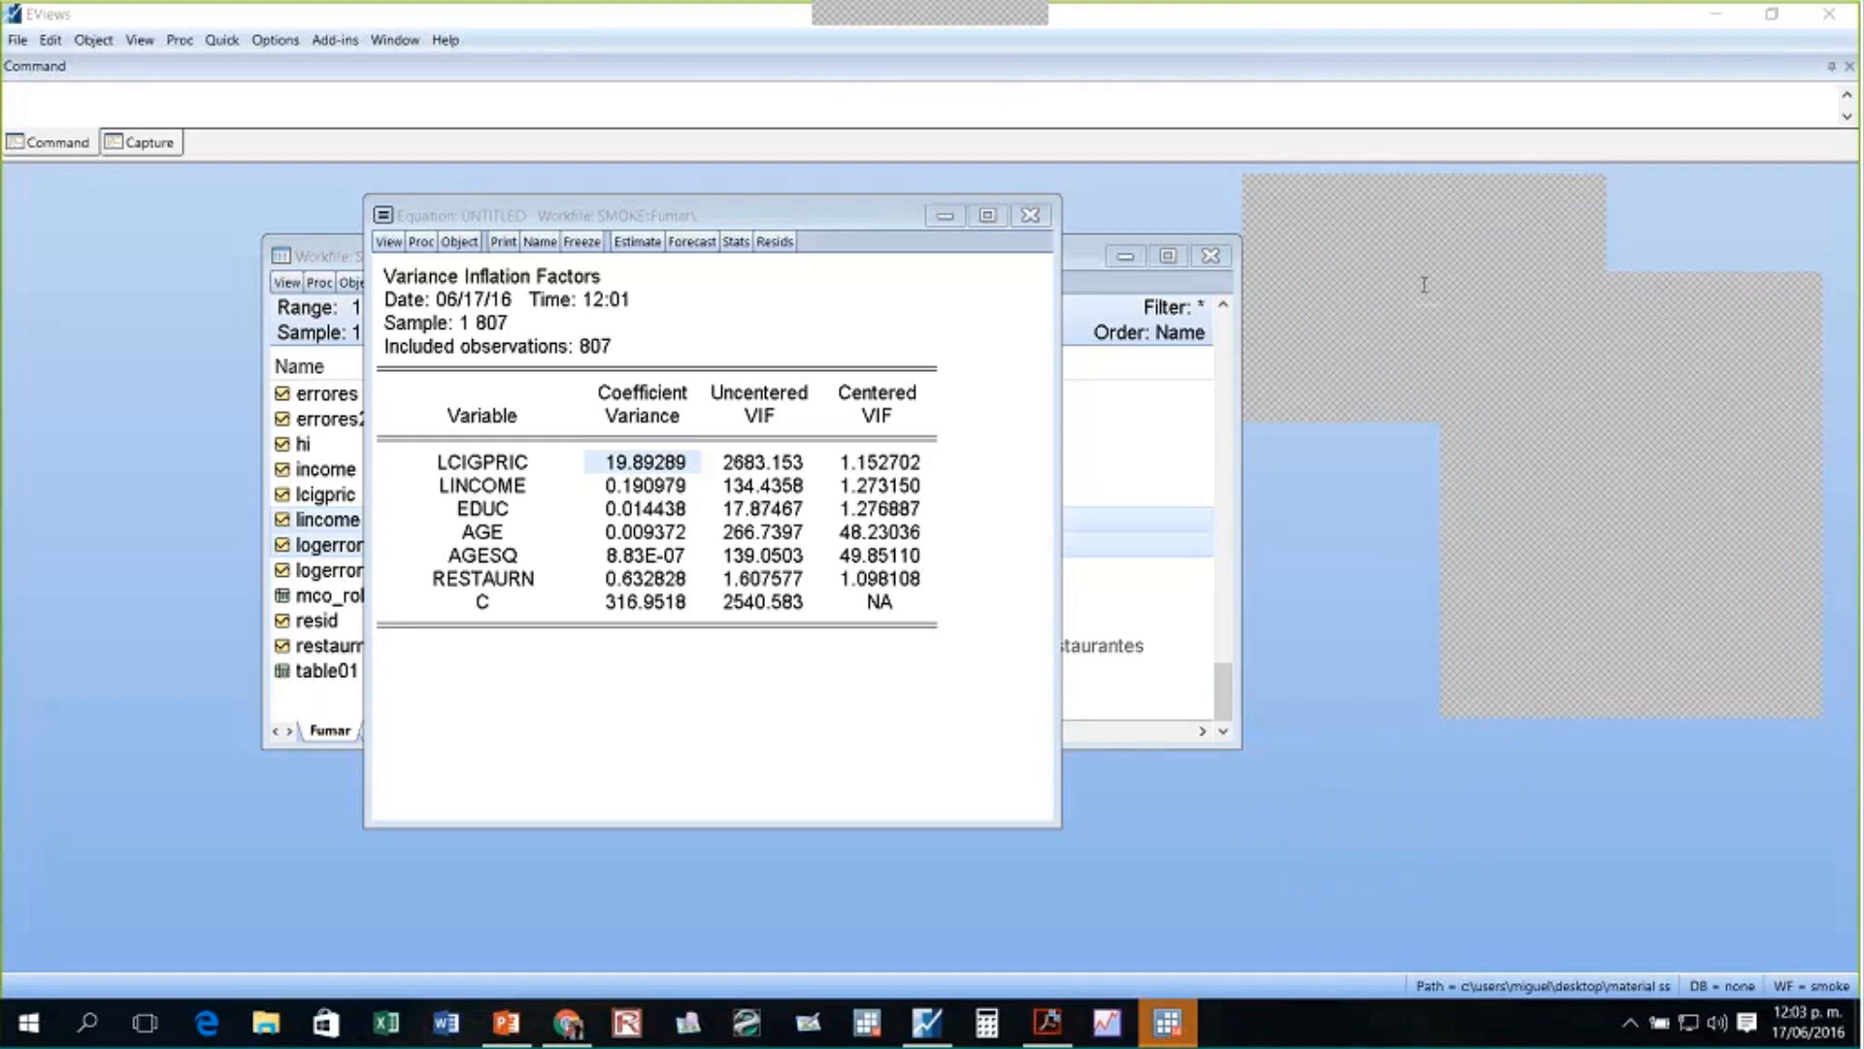
- Close and delete the untitled weighted equation, and switch to the PowerPoint presentation
{"action": "left_click", "coordinate": [1031, 215]}
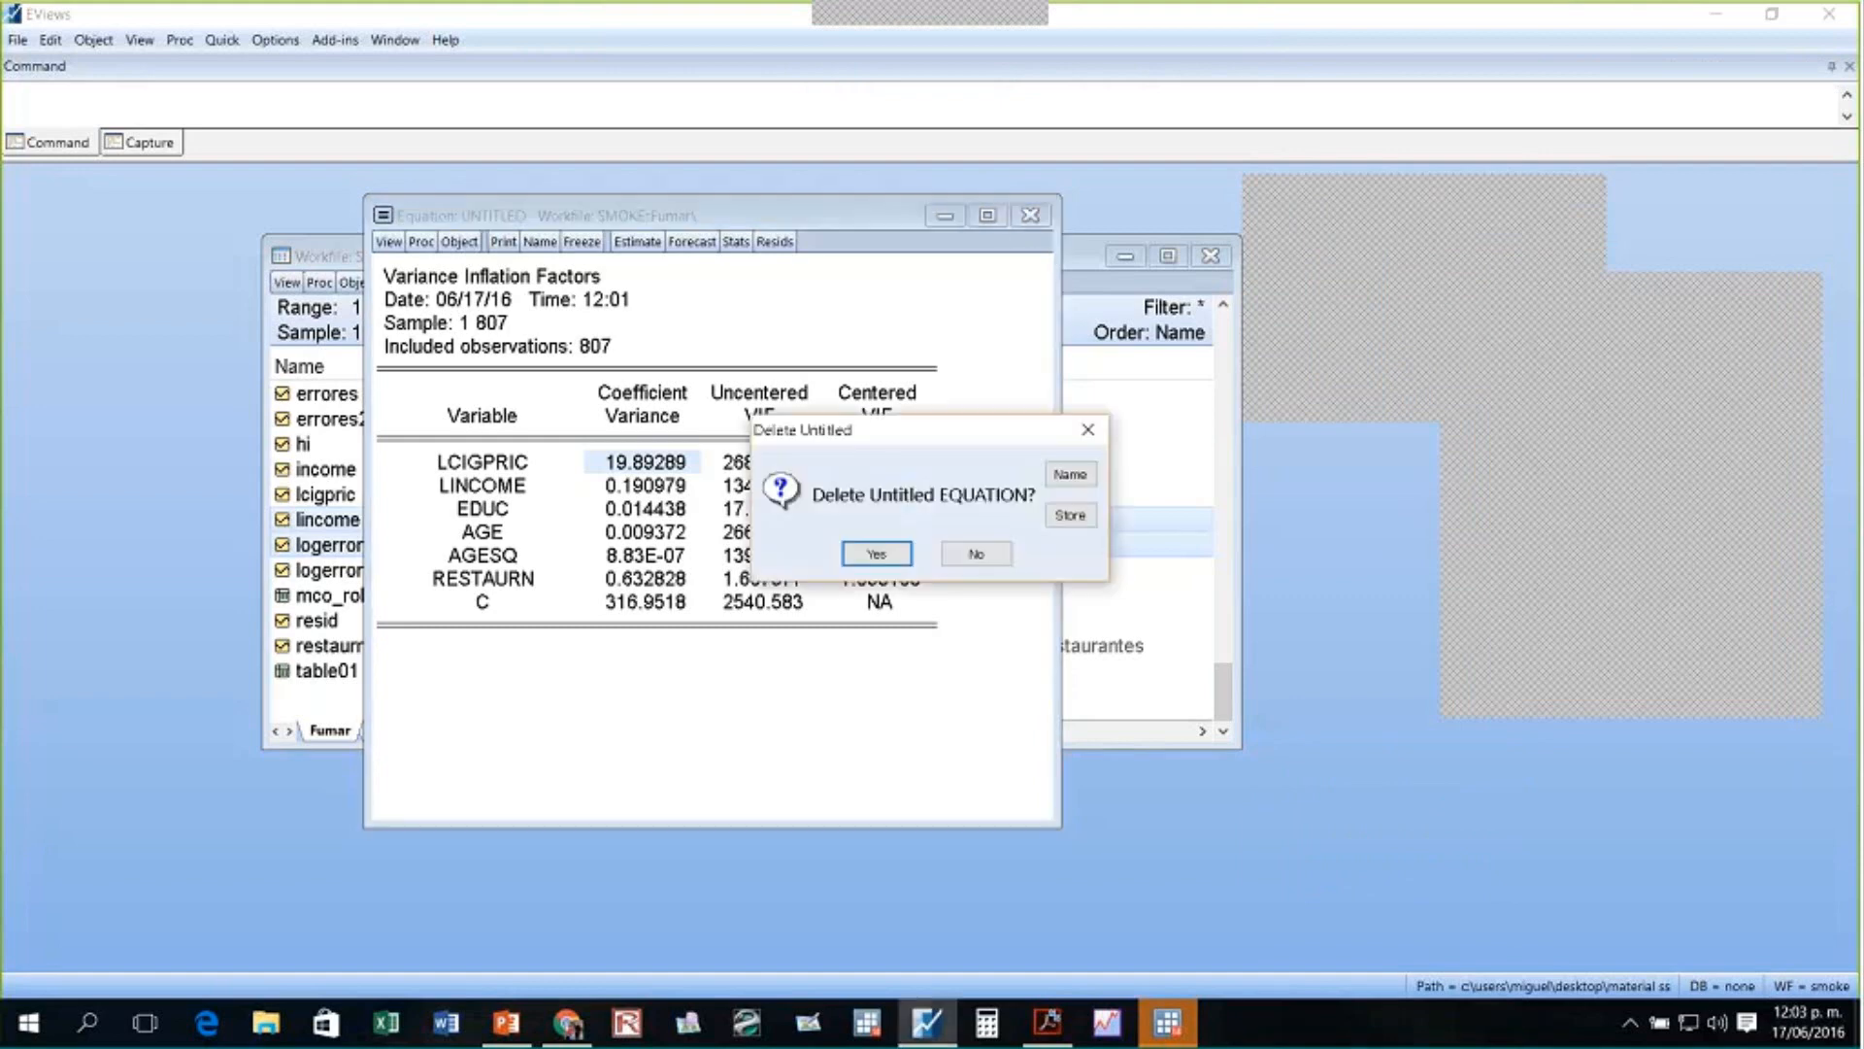
{"action": "left_click", "coordinate": [877, 554]}
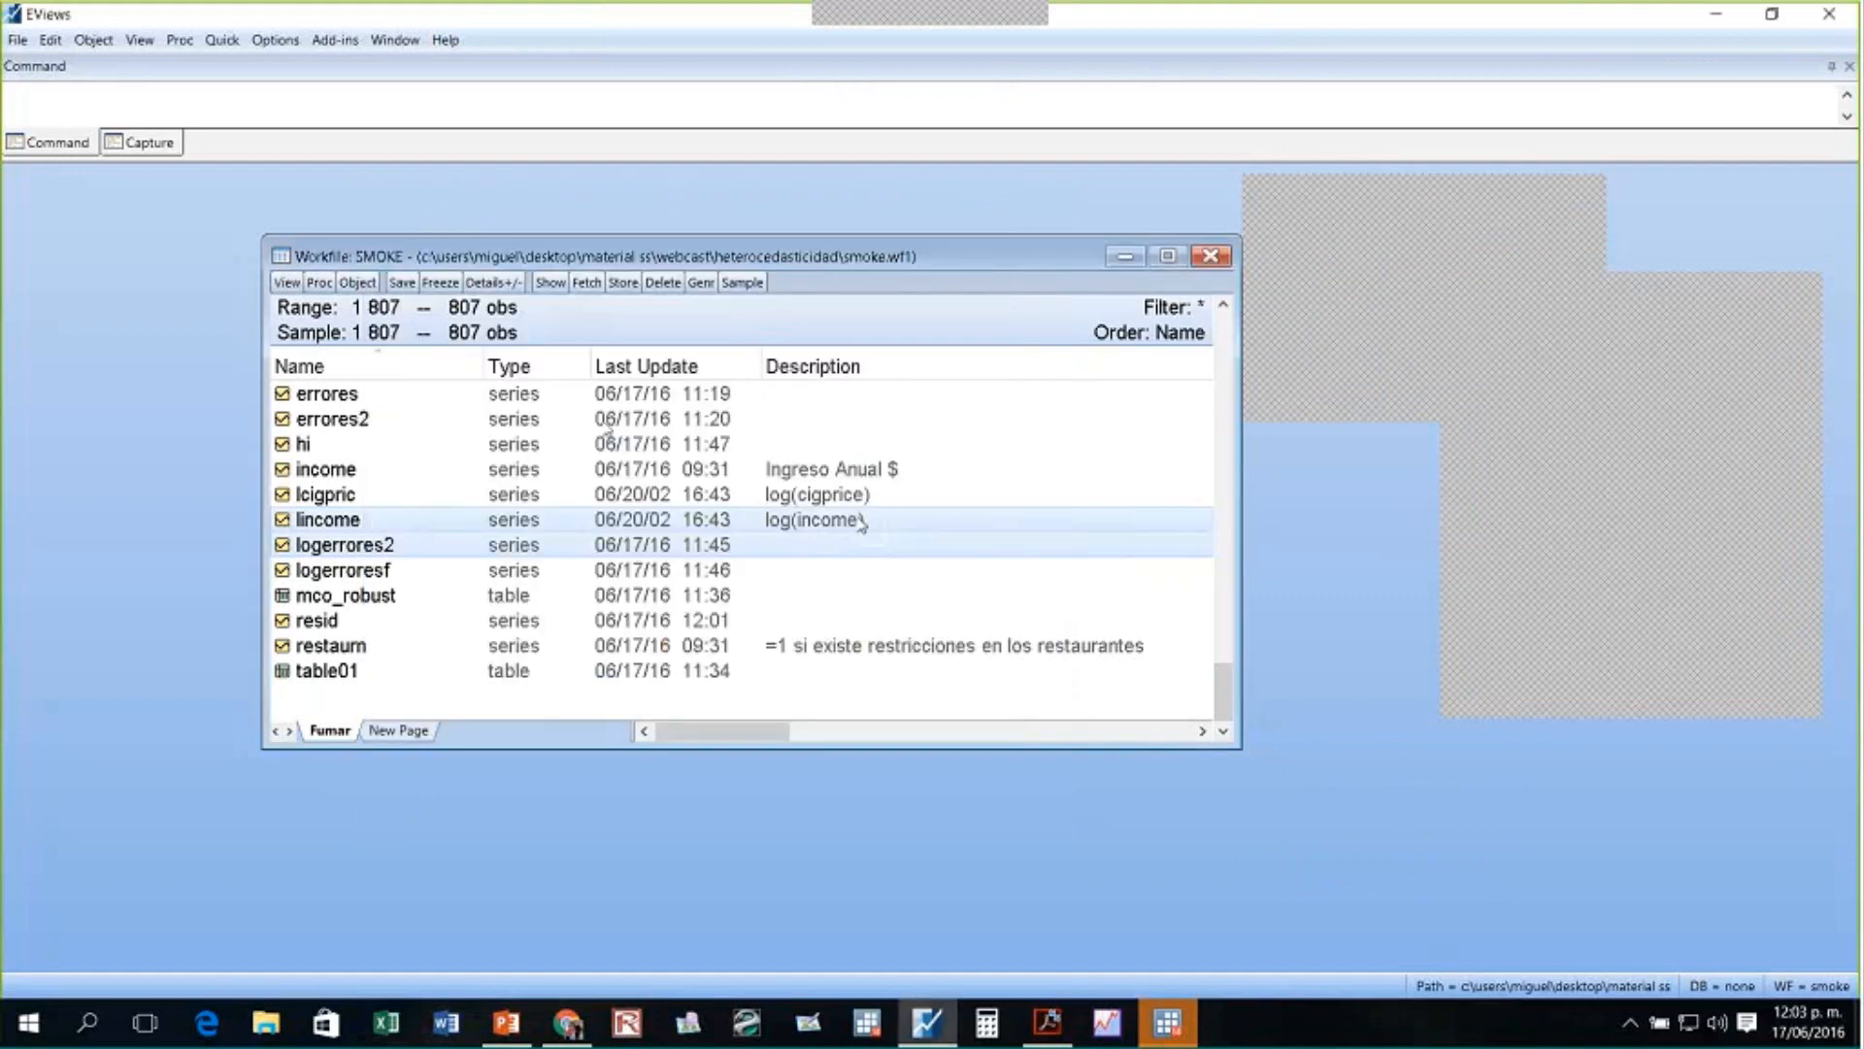
{"action": "left_click", "coordinate": [507, 1023]}
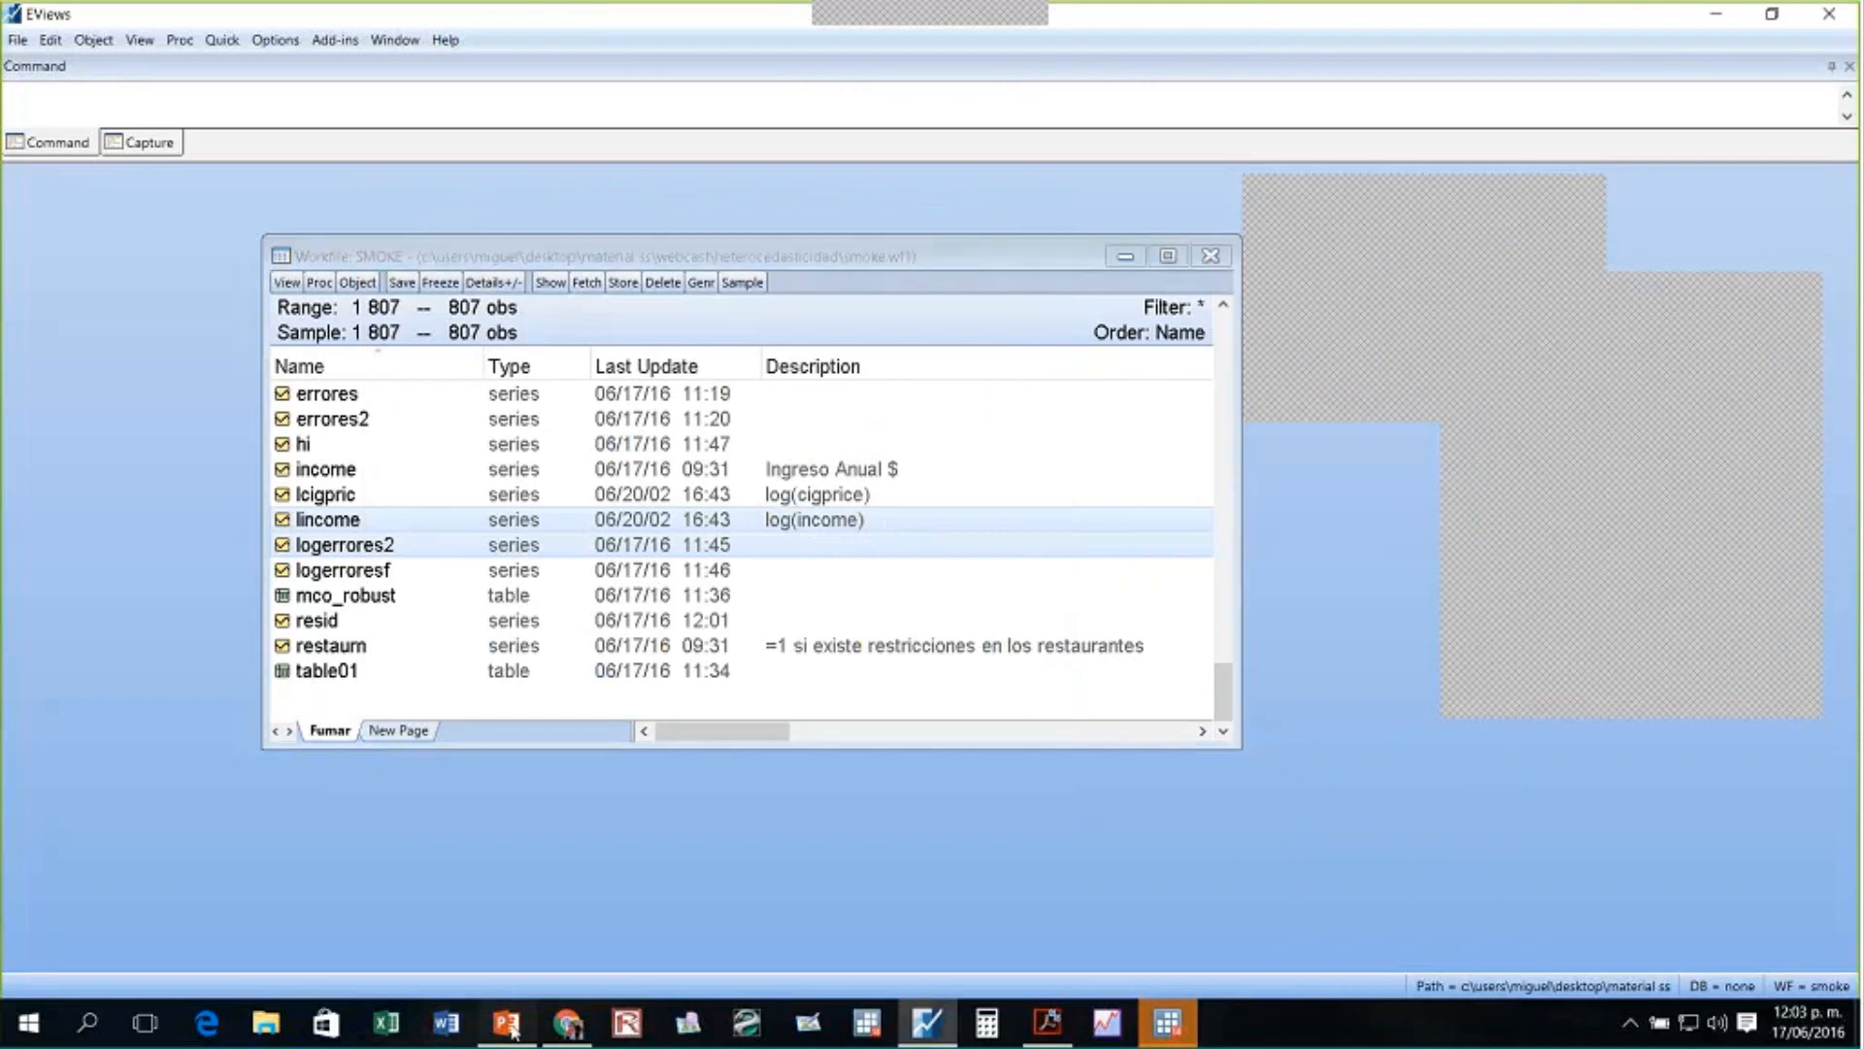